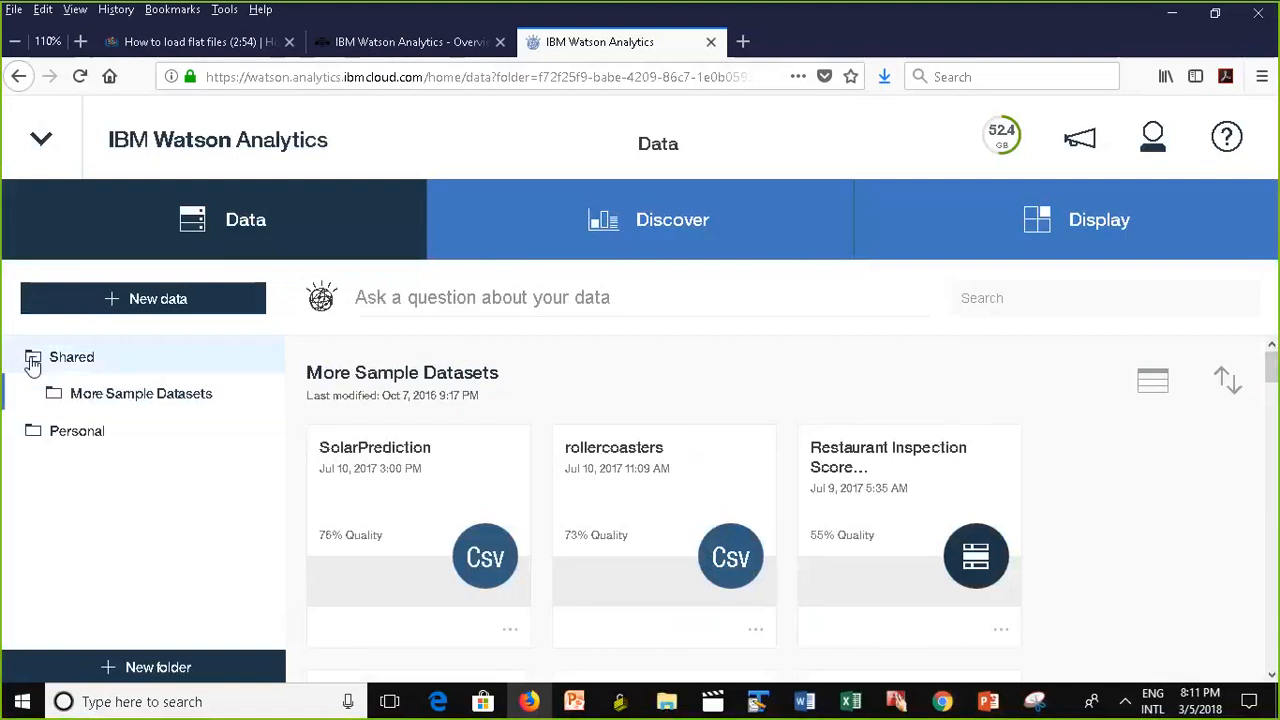
Look through the Shared, More Sample Datasets and Personal folders, finishing in Personal with the Shared folder collapsed.
{"action": "left_click", "coordinate": [32, 359]}
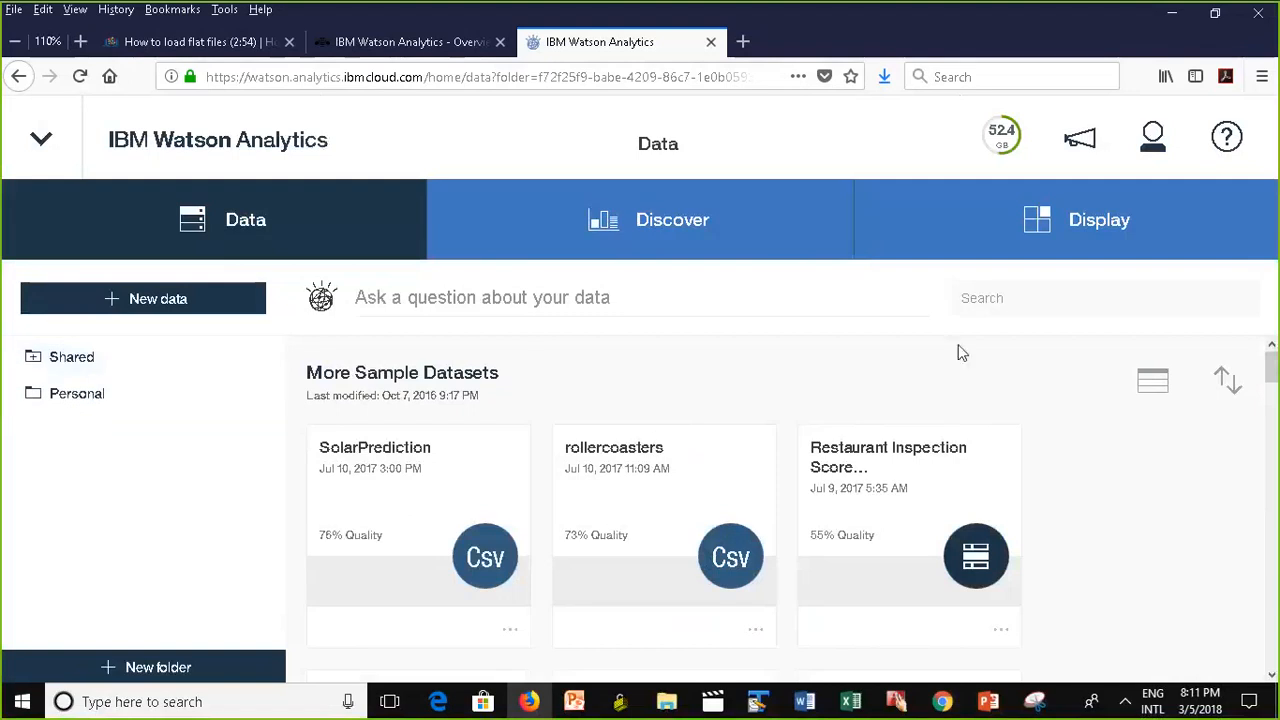
{"action": "left_click", "coordinate": [66, 396]}
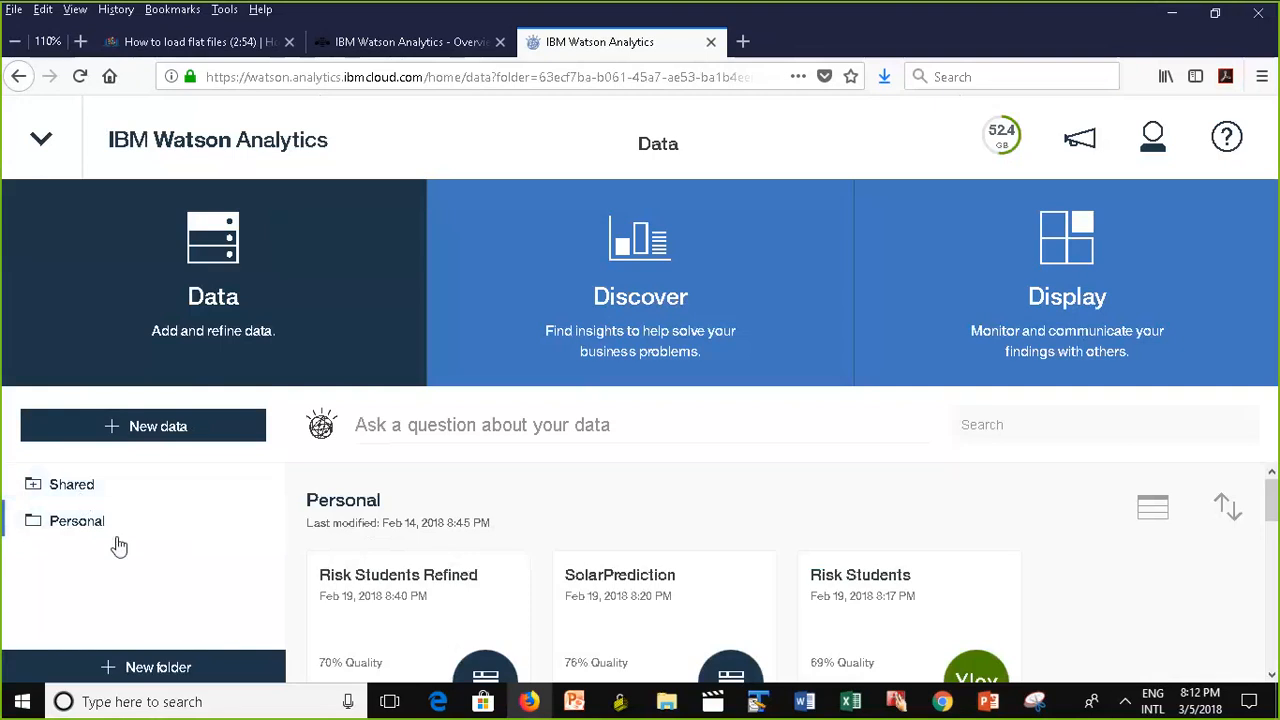
{"action": "left_click", "coordinate": [32, 485]}
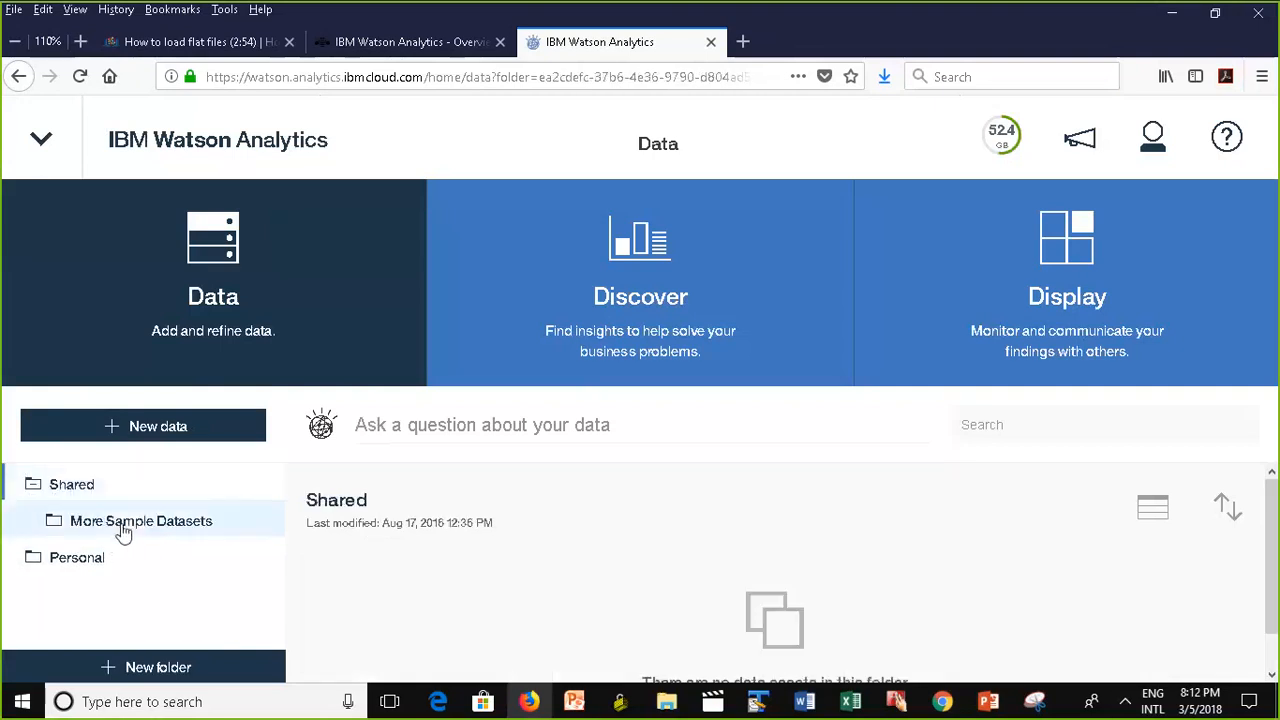
{"action": "left_click", "coordinate": [121, 532]}
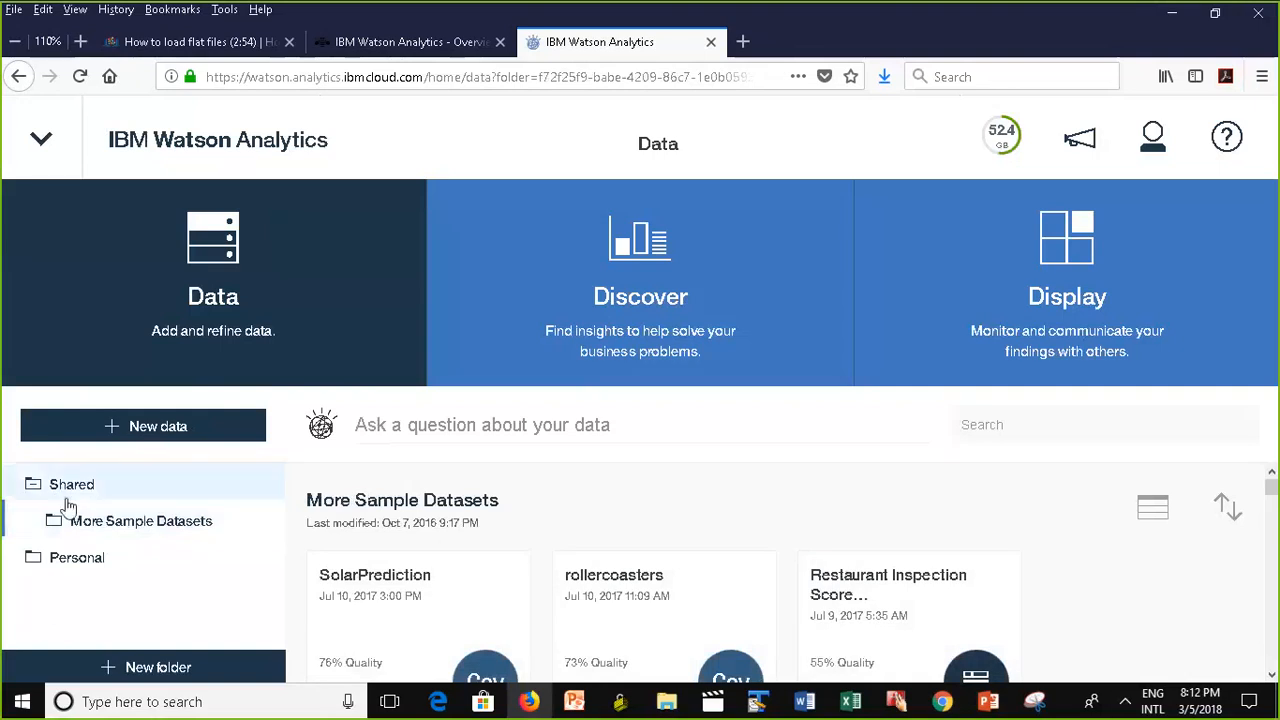
{"action": "left_click", "coordinate": [88, 556]}
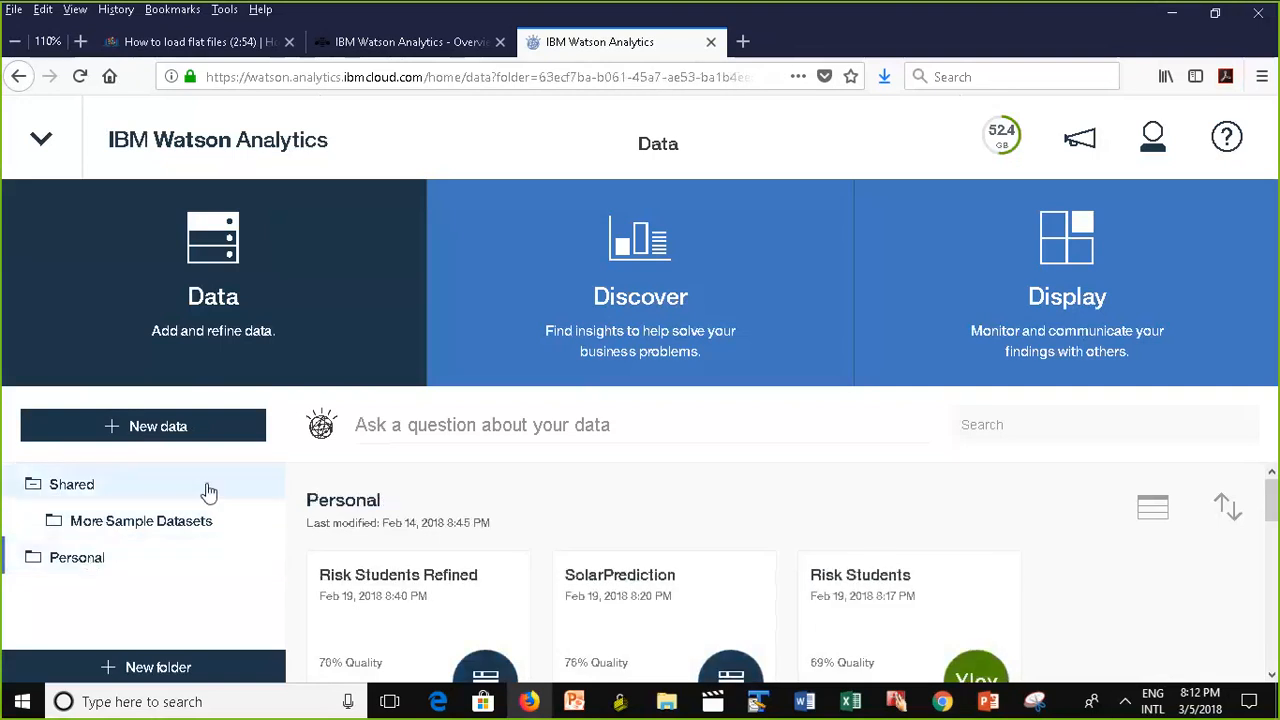
{"action": "left_click", "coordinate": [33, 484]}
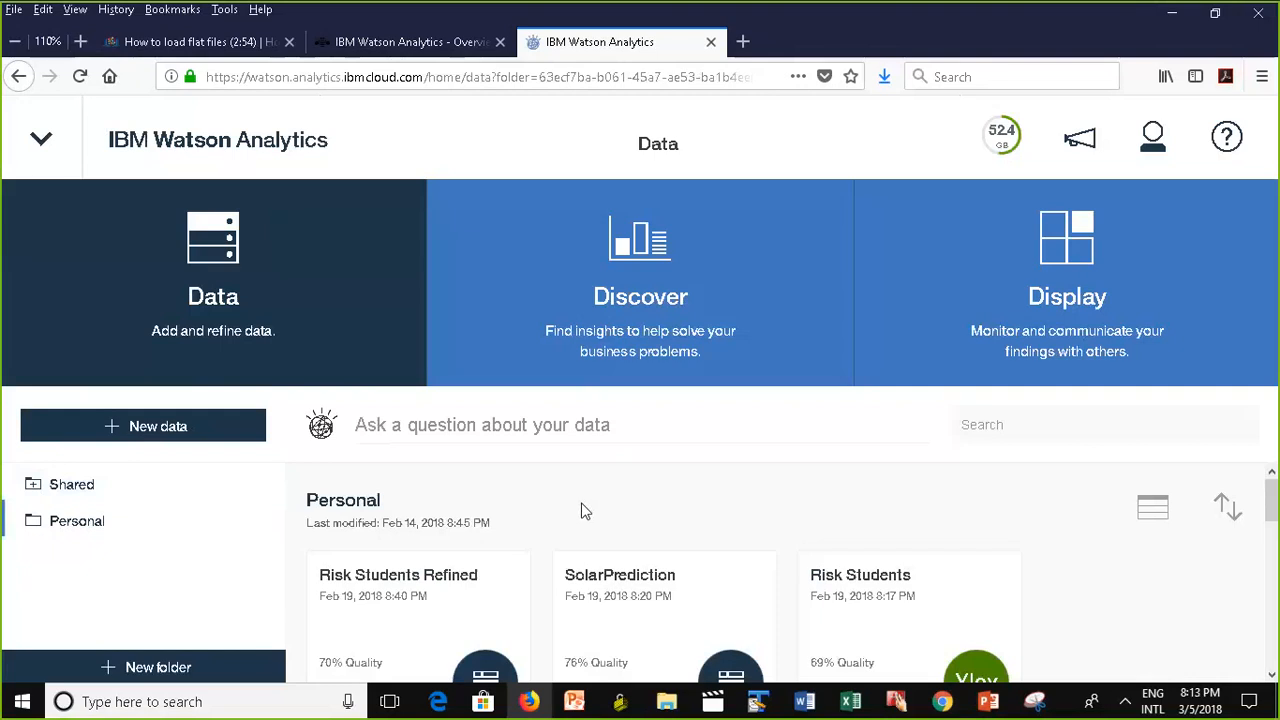
Look through the datasets in the Personal folder, briefly opening Risk Students and closing it again.
{"action": "scroll", "coordinate": [1270, 520], "scroll_direction": "down", "scroll_amount": 3}
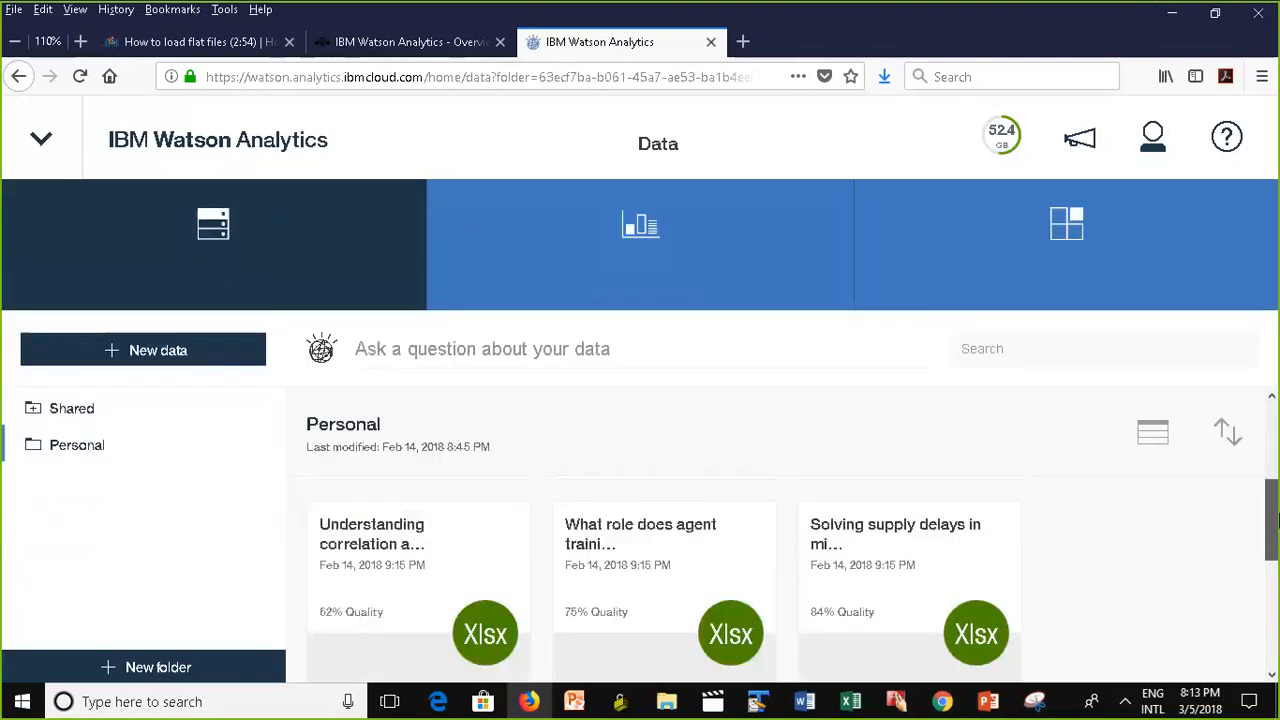
{"action": "mouse_move", "coordinate": [1277, 520]}
{"action": "left_mouse_down"}
{"action": "mouse_move", "coordinate": [1277, 585]}
{"action": "mouse_move", "coordinate": [1276, 478]}
{"action": "mouse_move", "coordinate": [1276, 565]}
{"action": "mouse_move", "coordinate": [1276, 527]}
{"action": "left_mouse_up"}
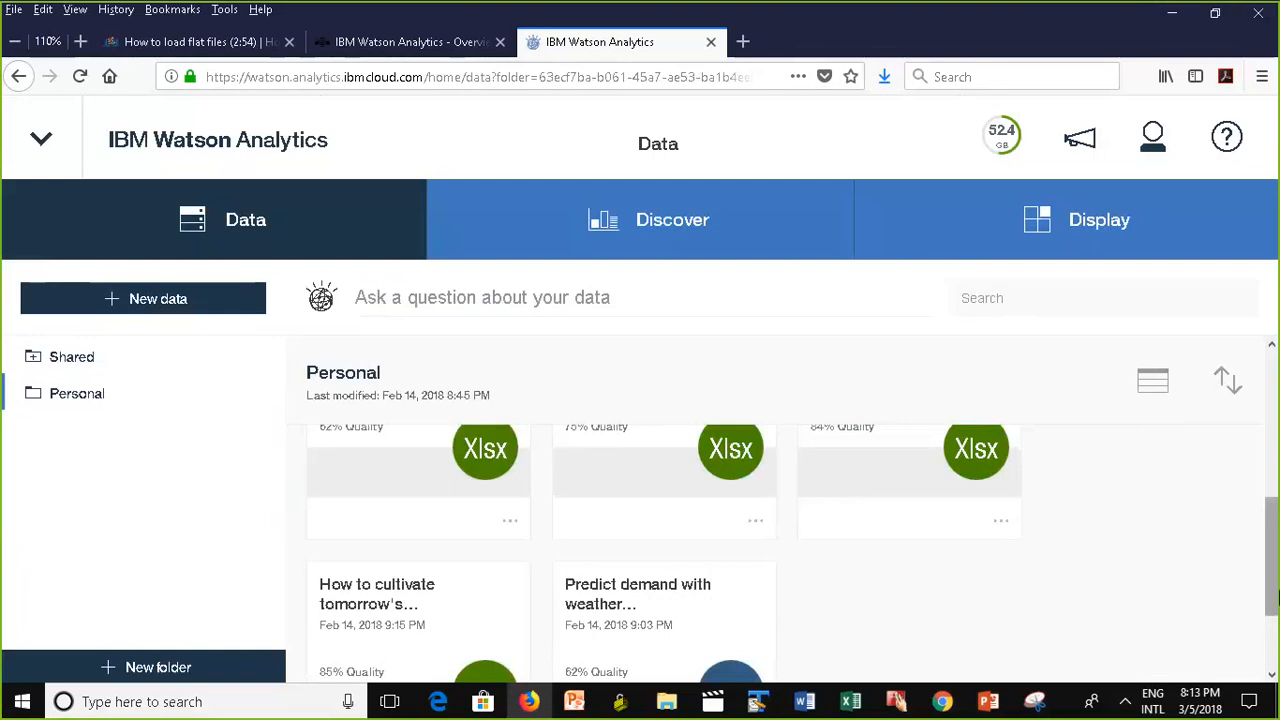
{"action": "left_click_drag", "start_coordinate": [1268, 592], "coordinate": [1273, 437]}
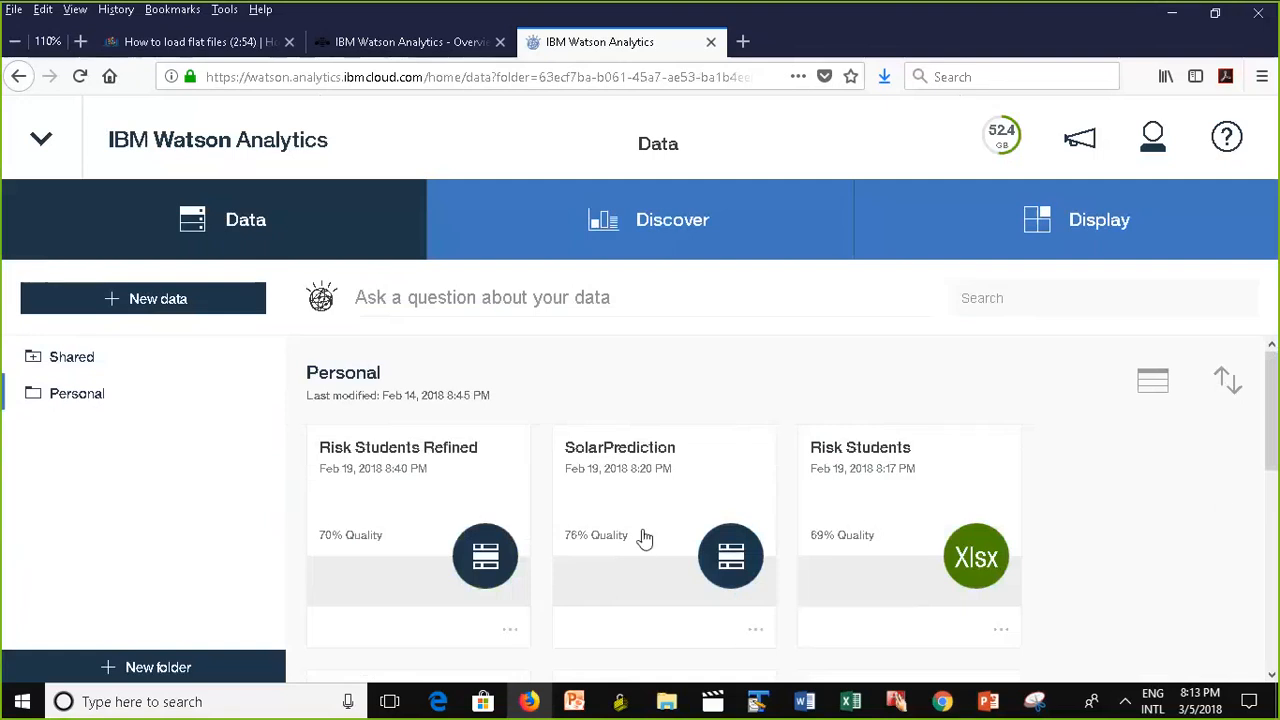
{"action": "left_click", "coordinate": [856, 432]}
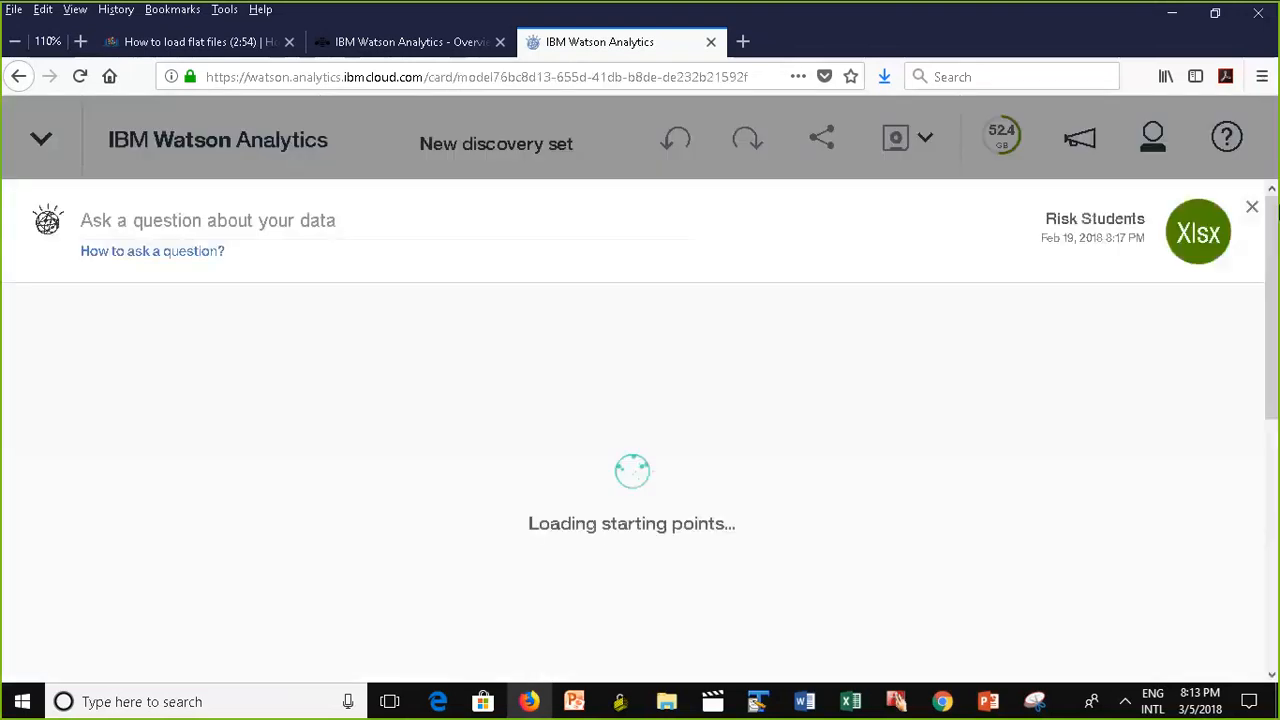
{"action": "left_click", "coordinate": [1251, 207]}
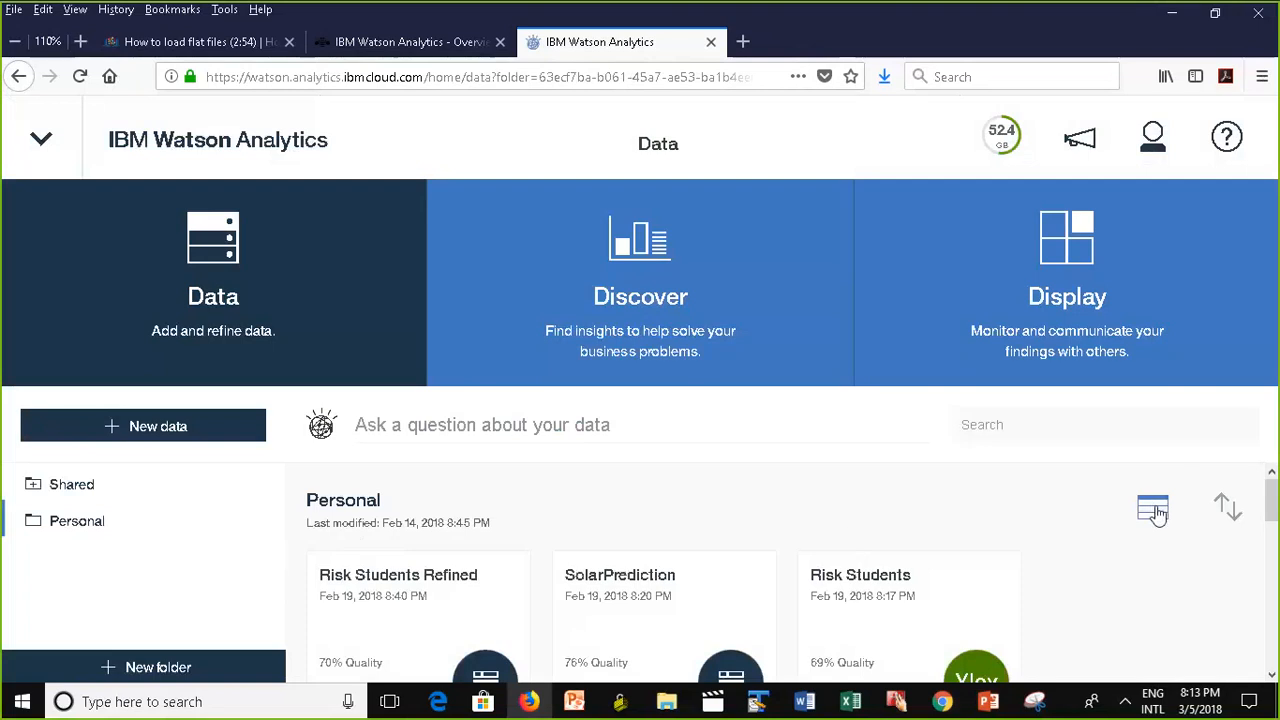
Compare the list and tile views of the Personal datasets, returning to the tile view.
{"action": "left_click", "coordinate": [1153, 511]}
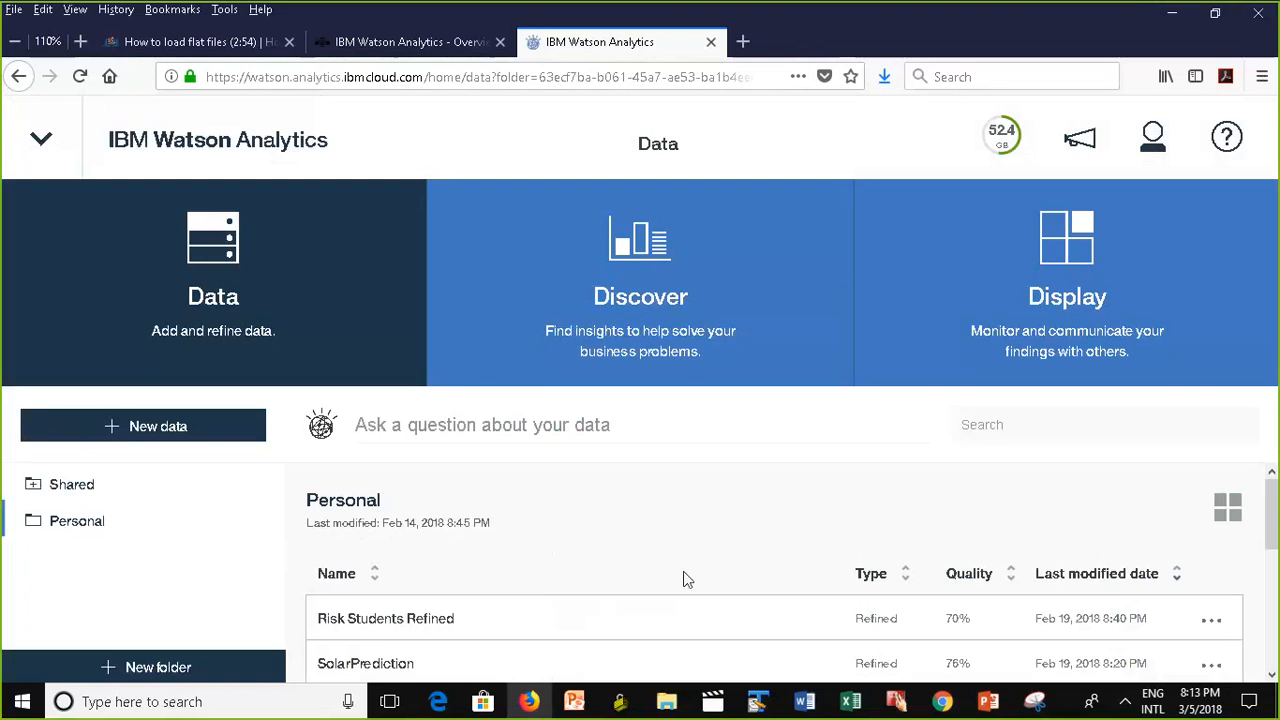
{"action": "left_click", "coordinate": [1229, 510]}
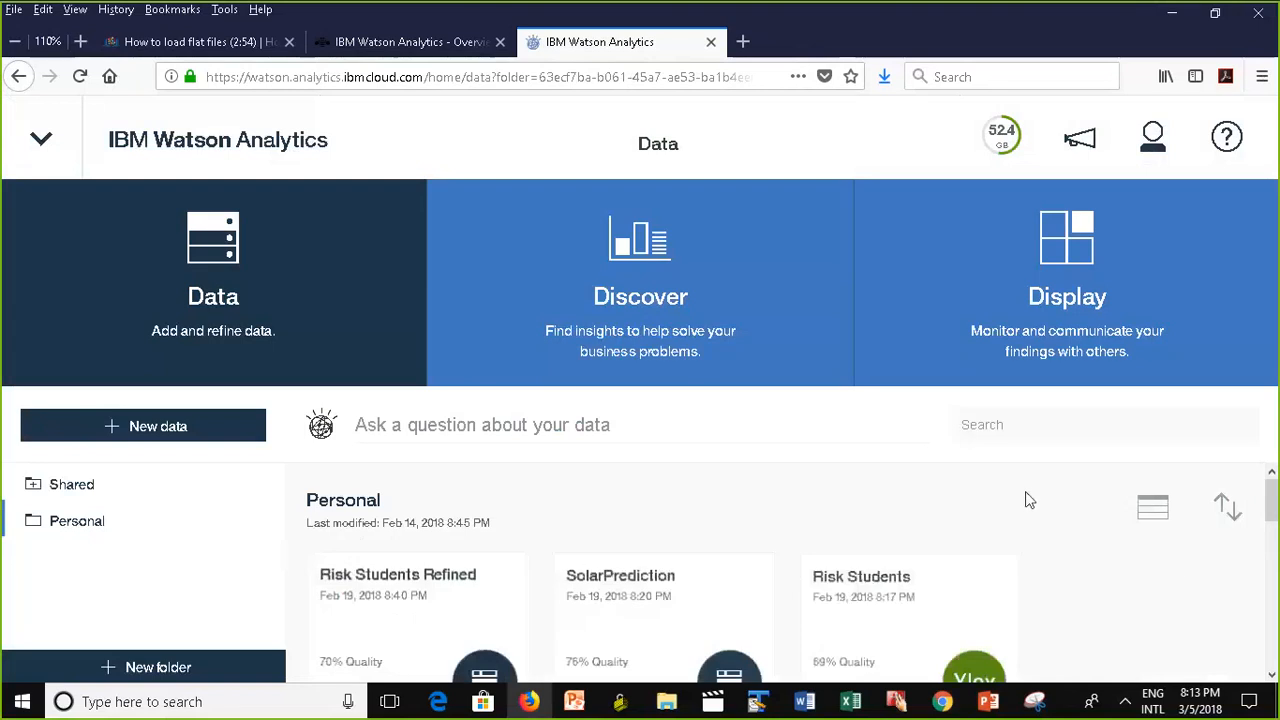
{"action": "left_click", "coordinate": [1153, 513]}
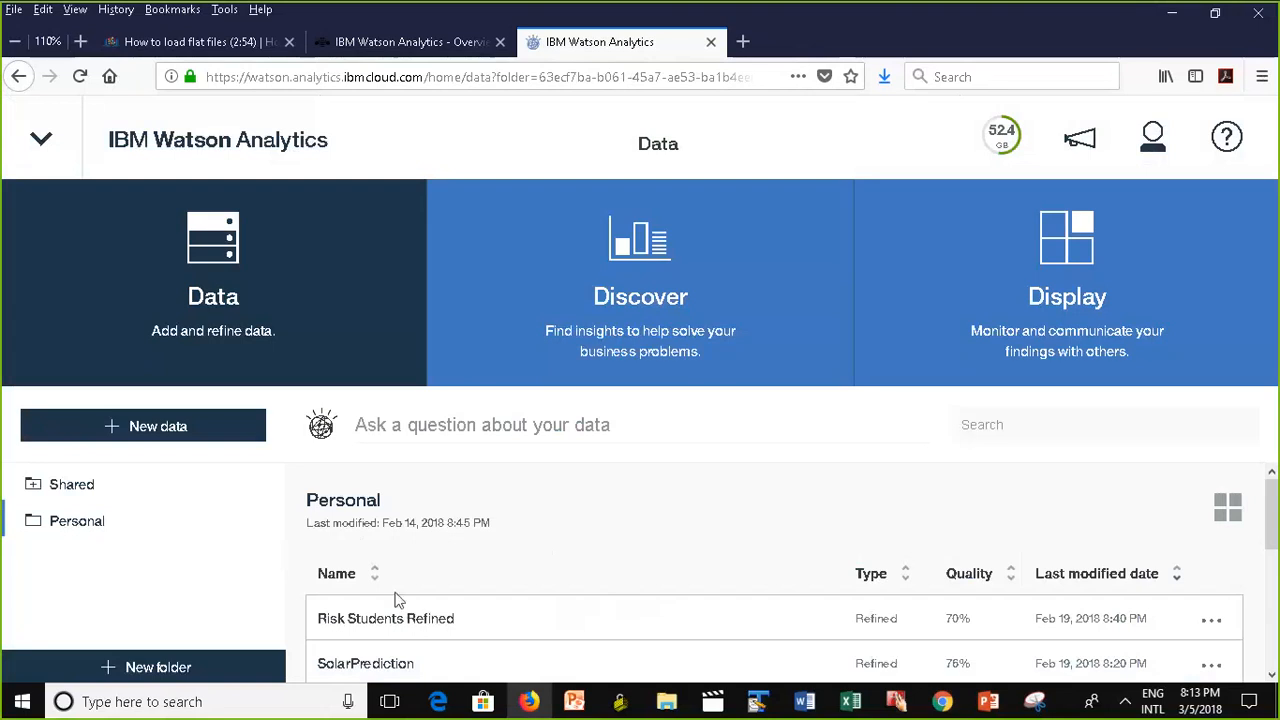
{"action": "left_click", "coordinate": [1229, 510]}
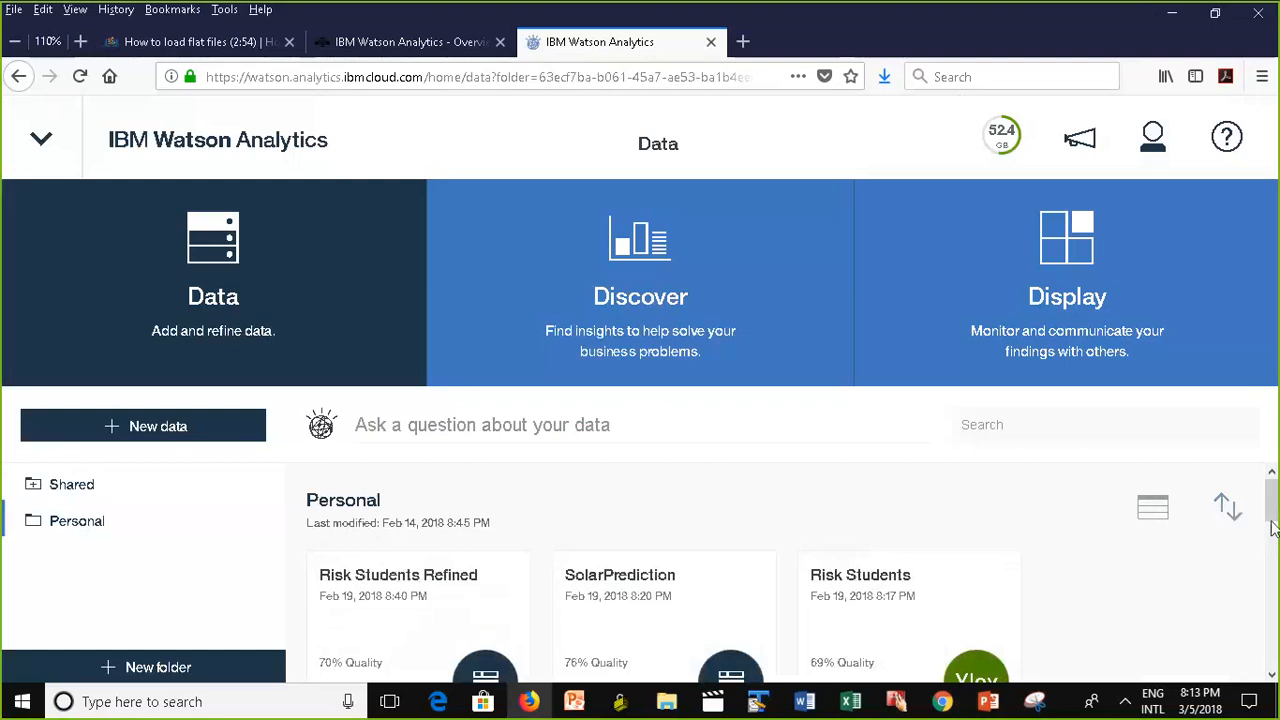
Check the available sort options for the Personal datasets without changing the sort order.
{"action": "left_click_drag", "start_coordinate": [1271, 500], "coordinate": [1271, 400]}
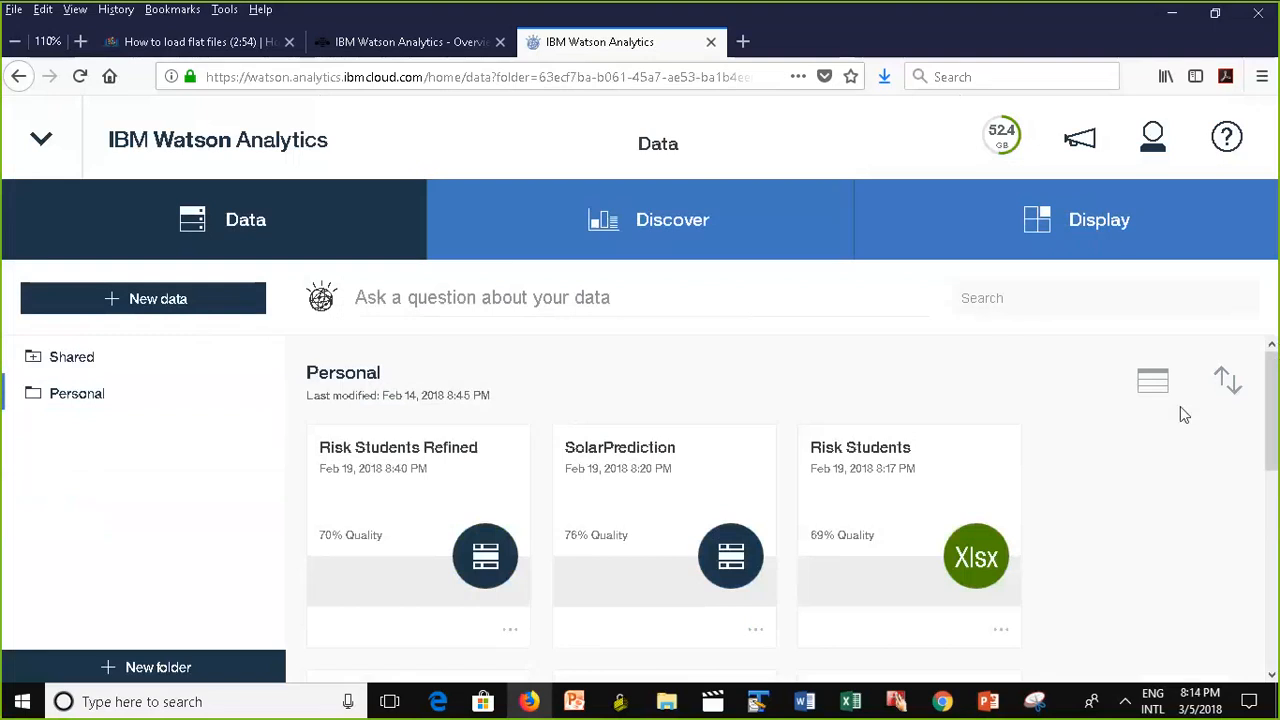
{"action": "left_click", "coordinate": [1226, 390]}
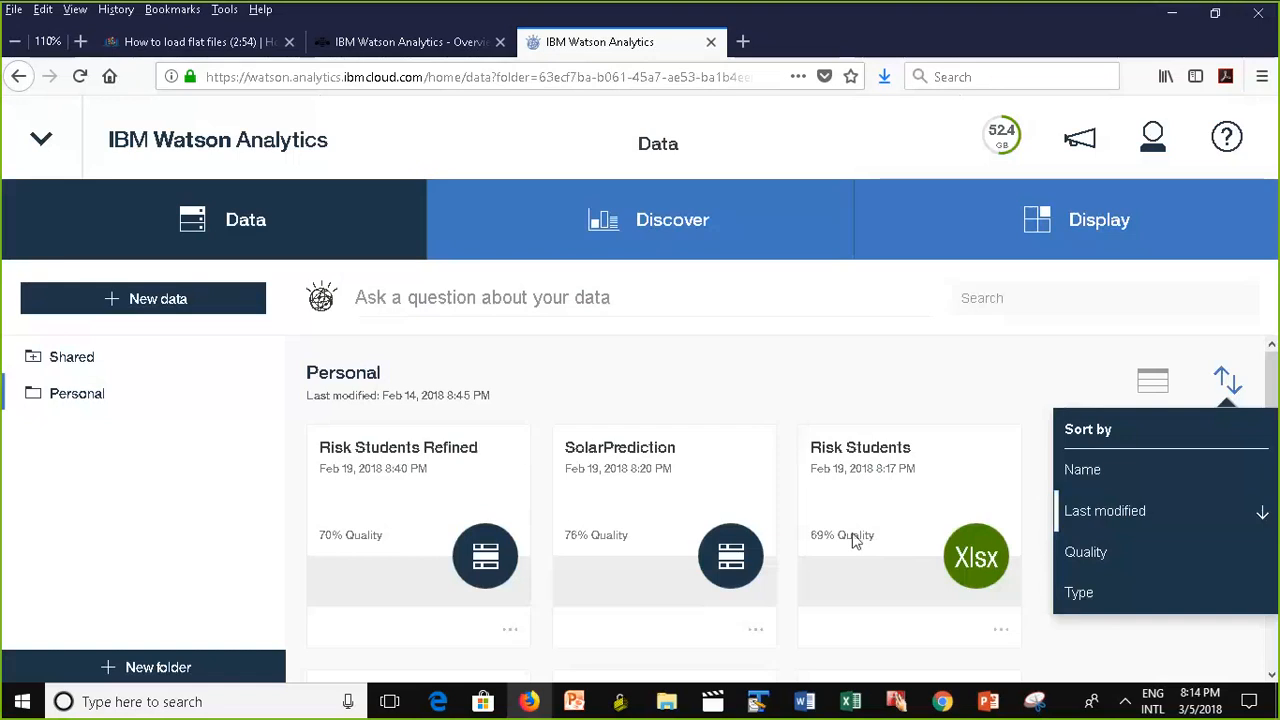
{"action": "left_click", "coordinate": [688, 393]}
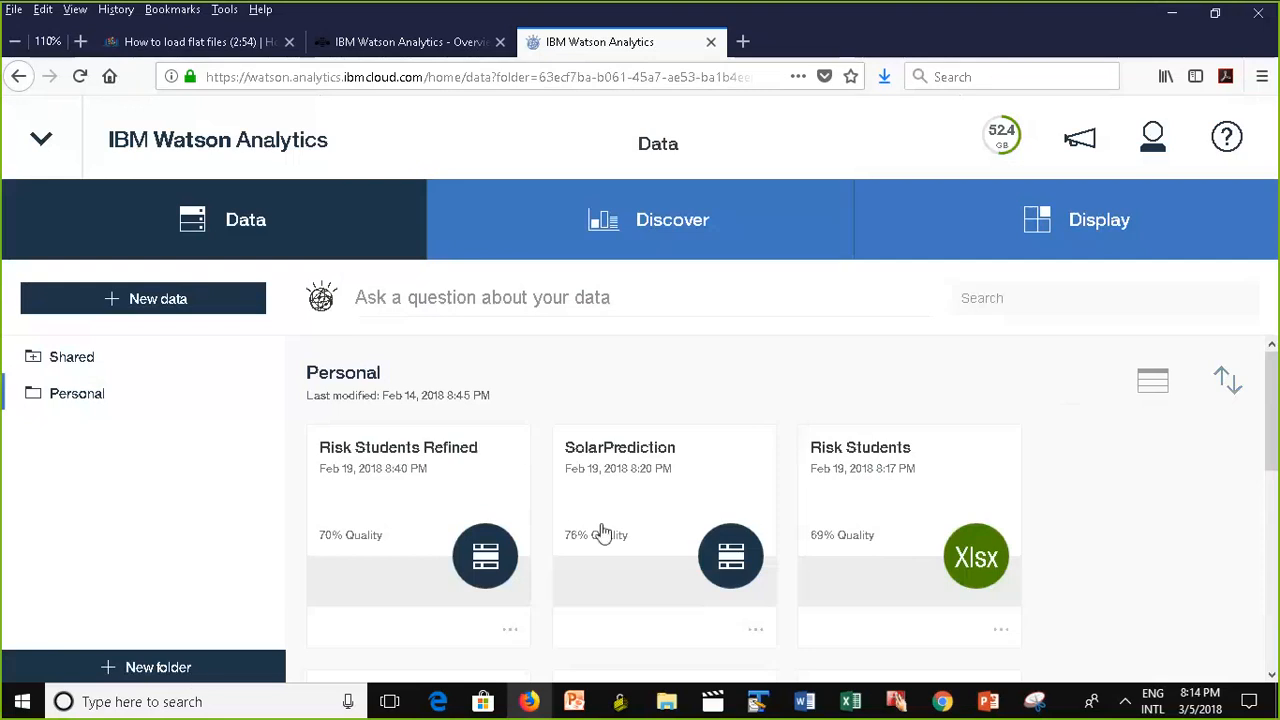
Create a new folder named "Assignment 2" inside the Personal folder.
{"action": "left_click", "coordinate": [150, 672]}
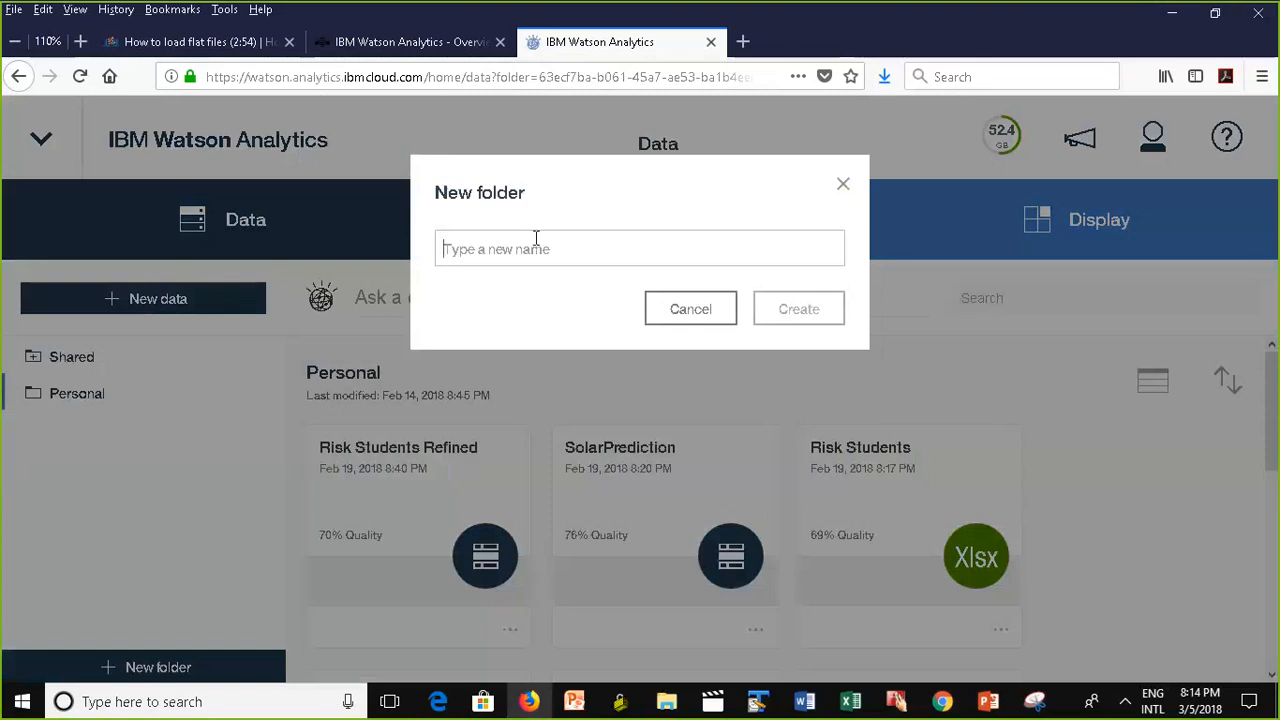
{"action": "type", "text": "Assign"}
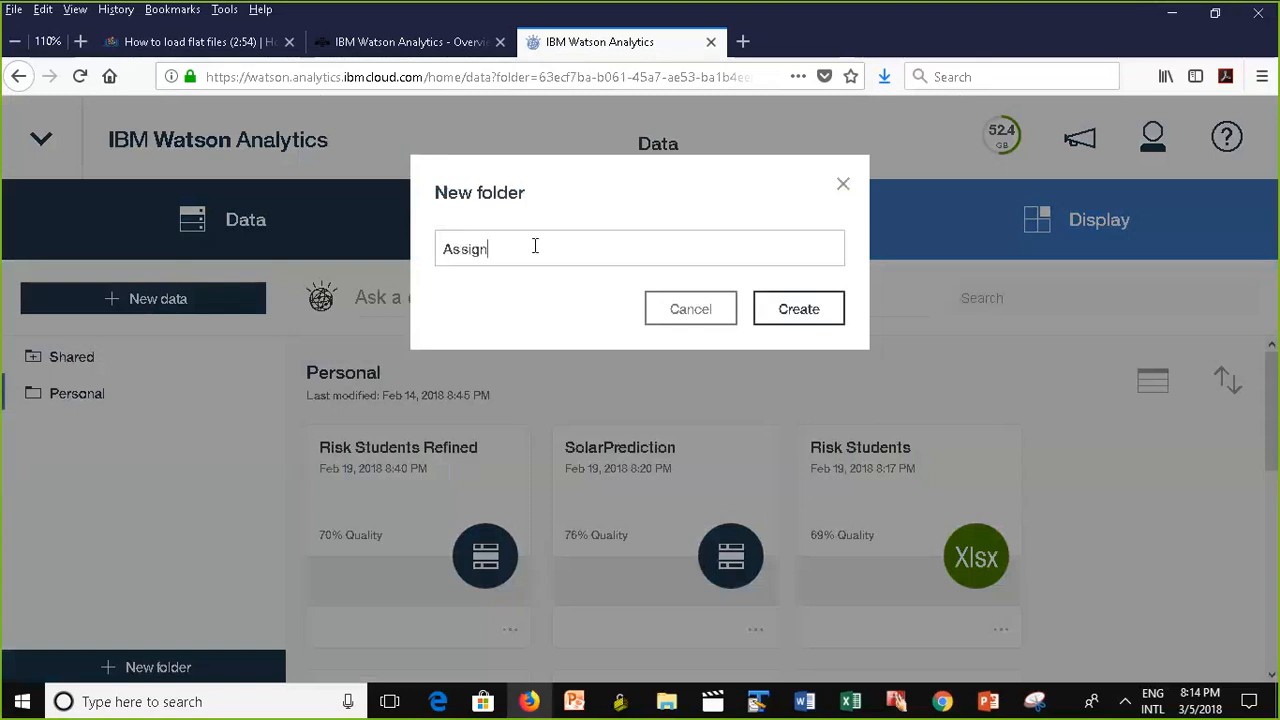
{"action": "type", "text": "ment 2"}
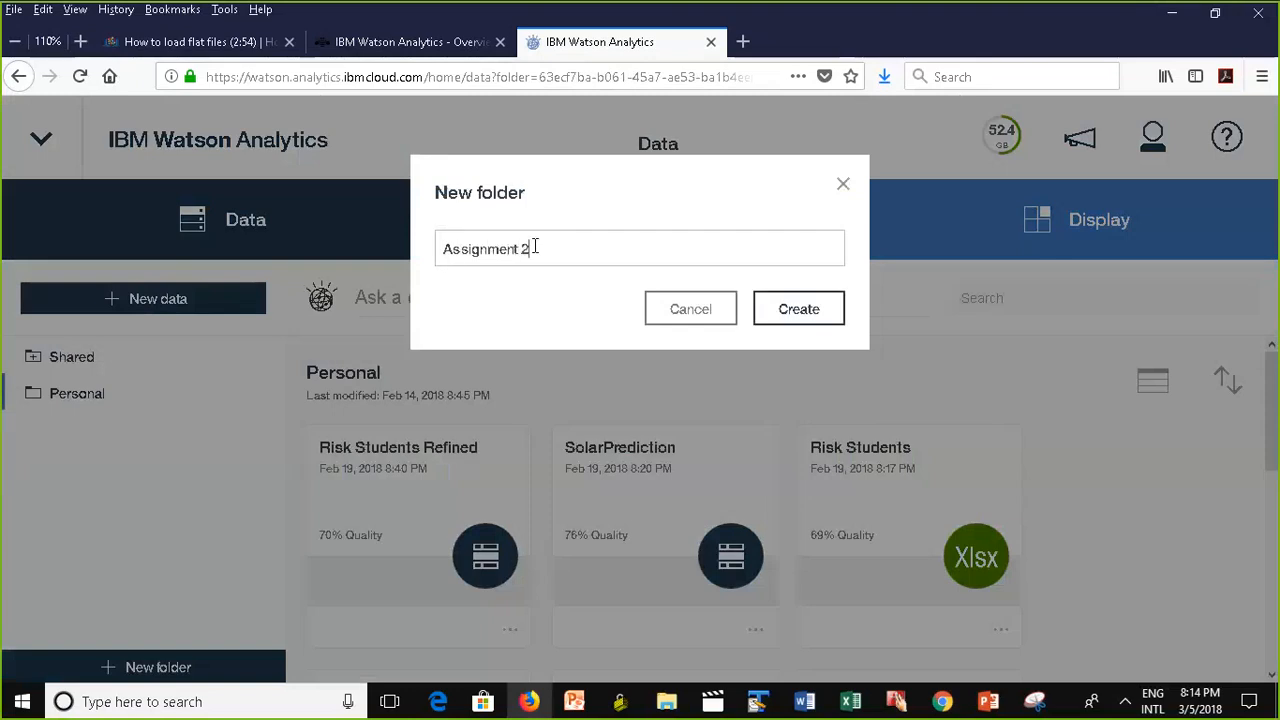
{"action": "left_click", "coordinate": [822, 312]}
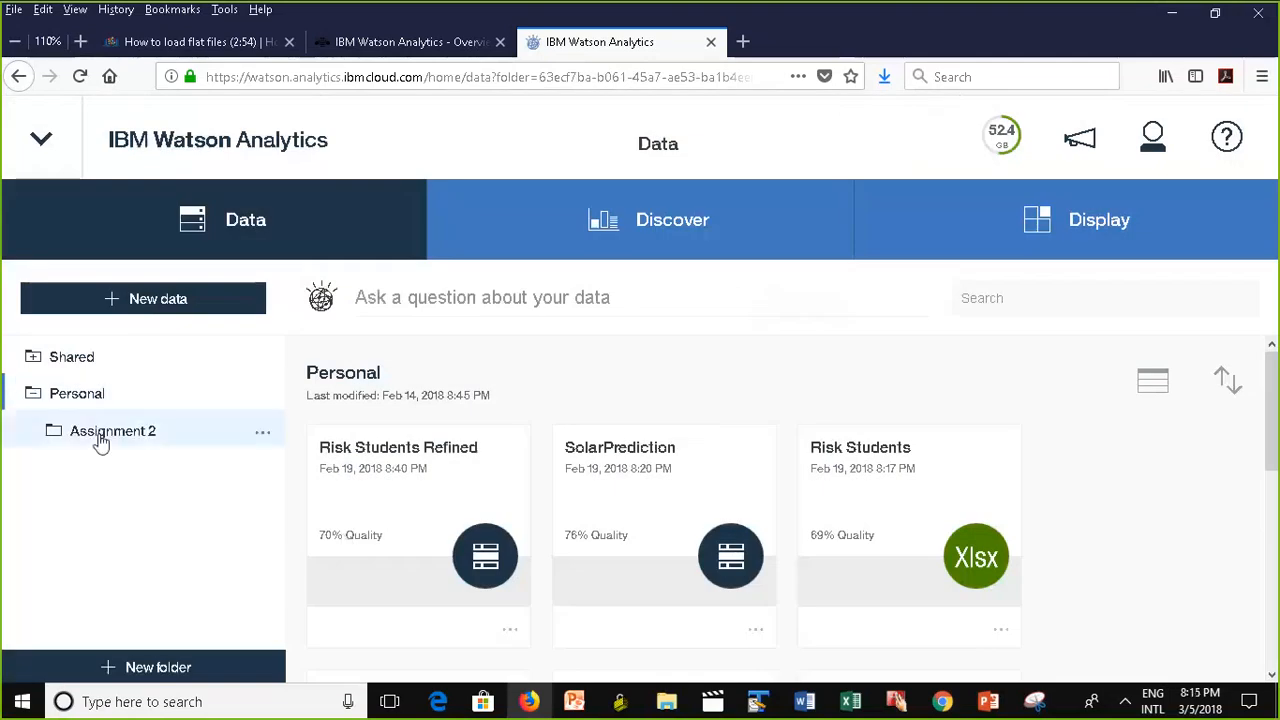
Open the Assignment 2 folder and delete it, confirming the deletion.
{"action": "left_click", "coordinate": [131, 433]}
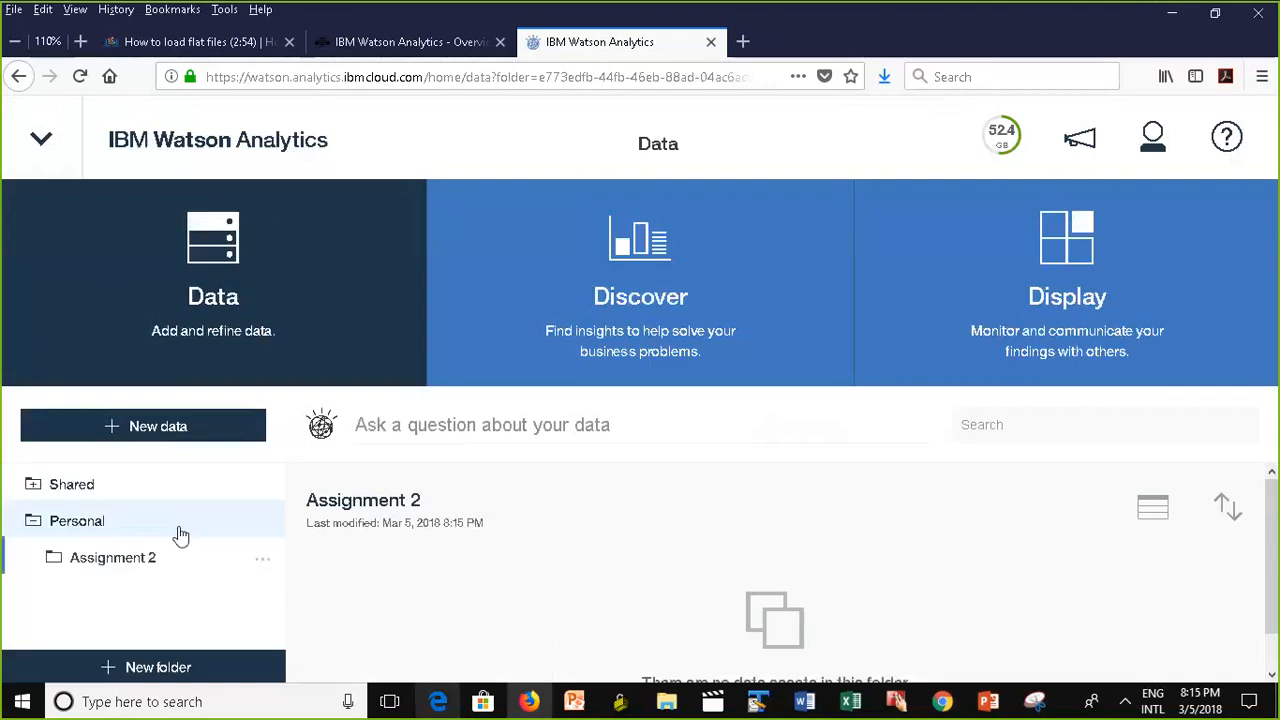
{"action": "left_click_drag", "start_coordinate": [74, 560], "coordinate": [120, 578]}
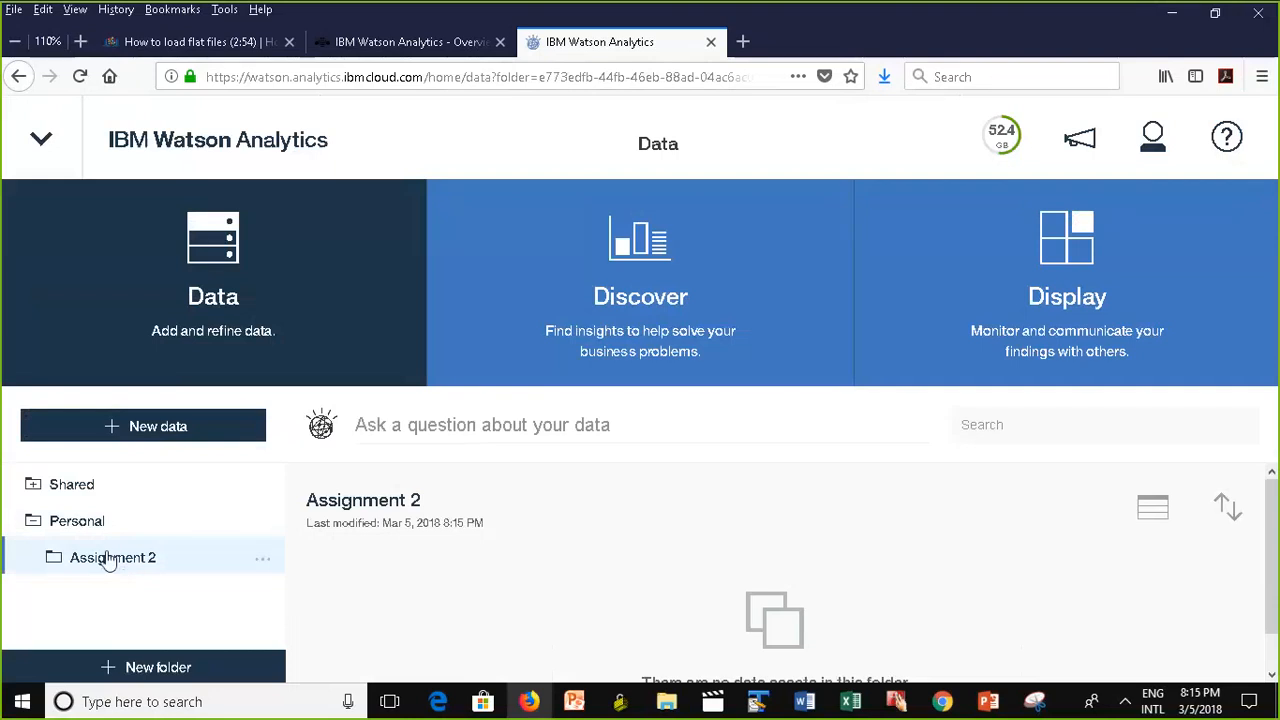
{"action": "left_click", "coordinate": [263, 566]}
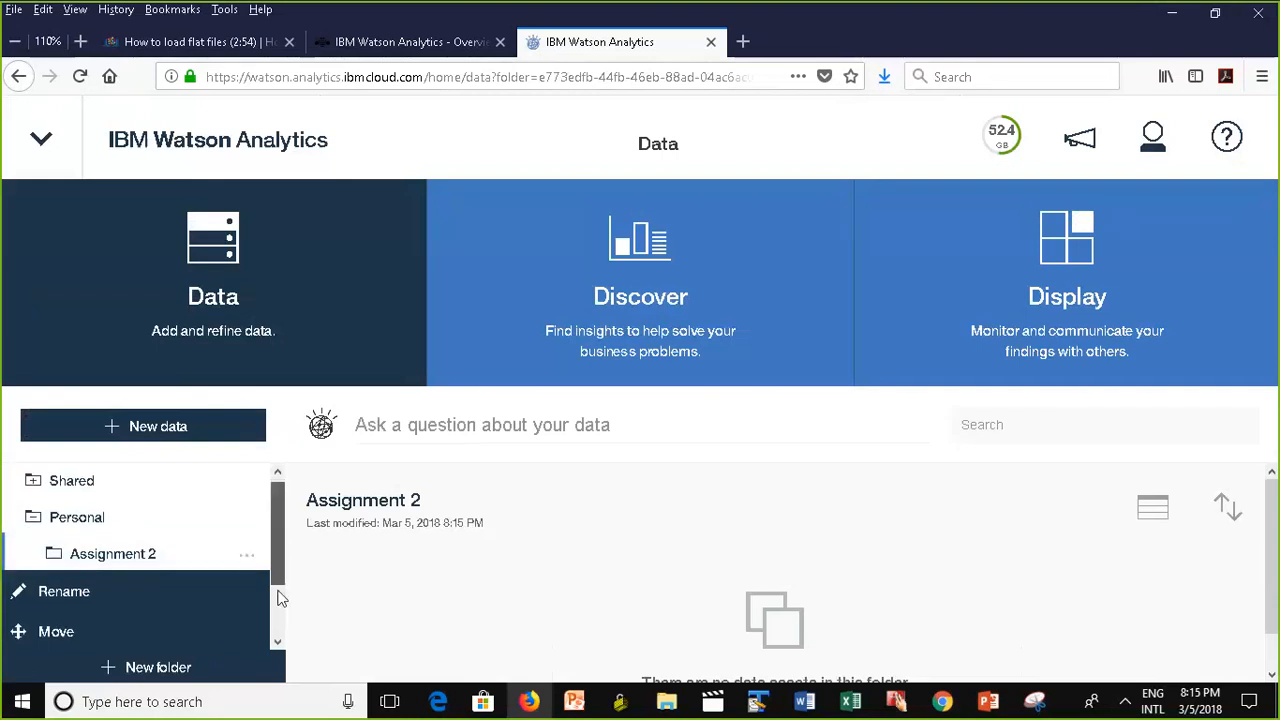
{"action": "scroll", "coordinate": [278, 610], "scroll_direction": "down", "scroll_amount": 1}
{"action": "scroll", "coordinate": [278, 615], "scroll_direction": "down", "scroll_amount": 1}
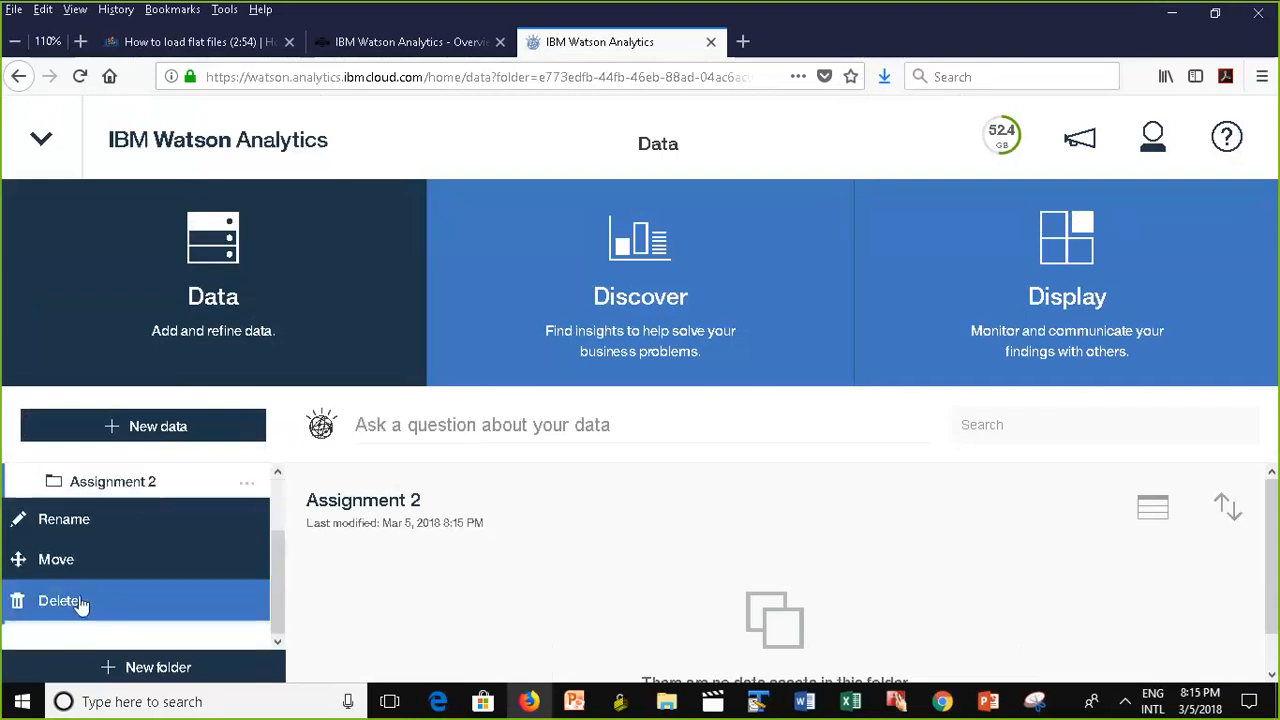
{"action": "left_click", "coordinate": [80, 604]}
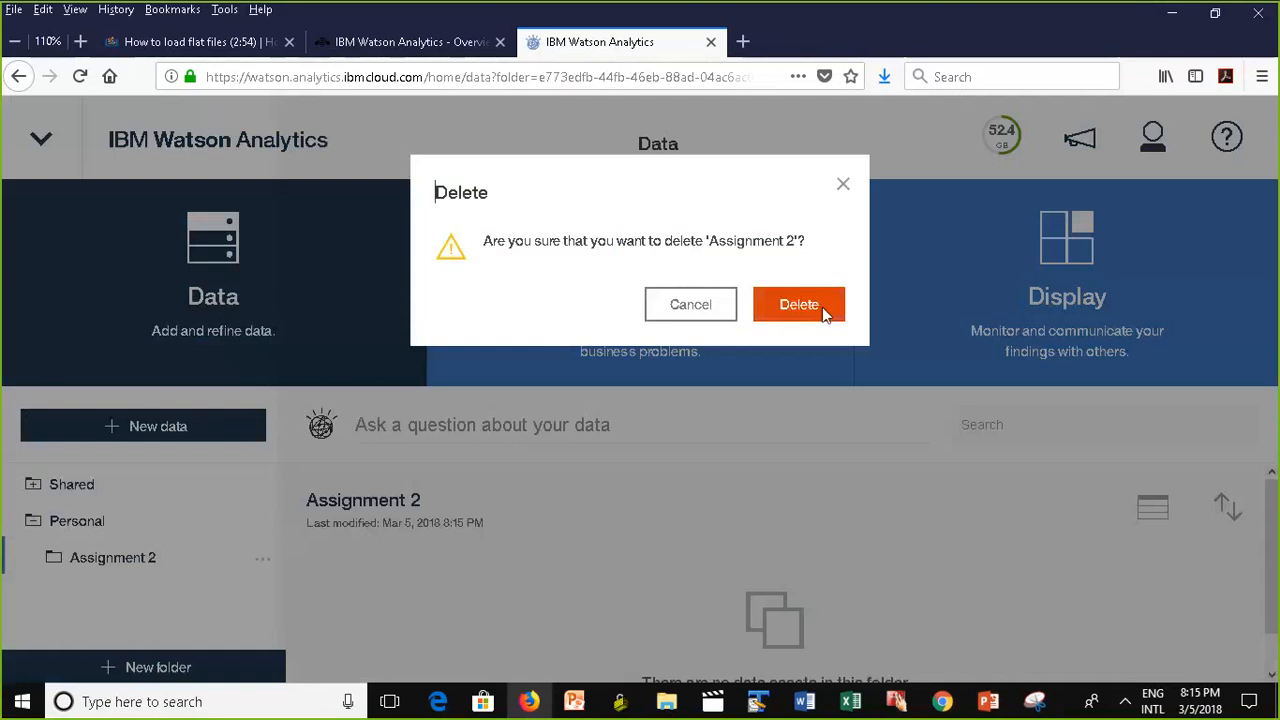
{"action": "left_click", "coordinate": [829, 314]}
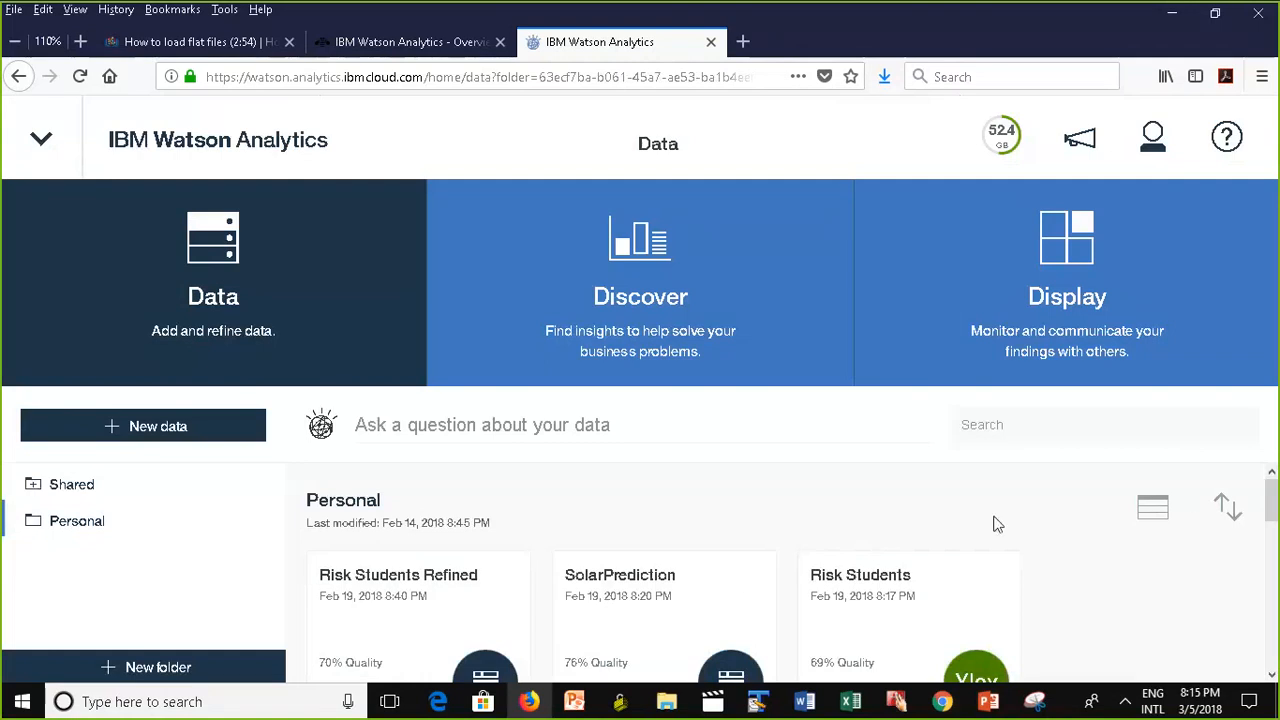
Import the sample dataset "Which customers are we at risk of losing?" from Sample Data into the Personal folder.
{"action": "left_click", "coordinate": [585, 487]}
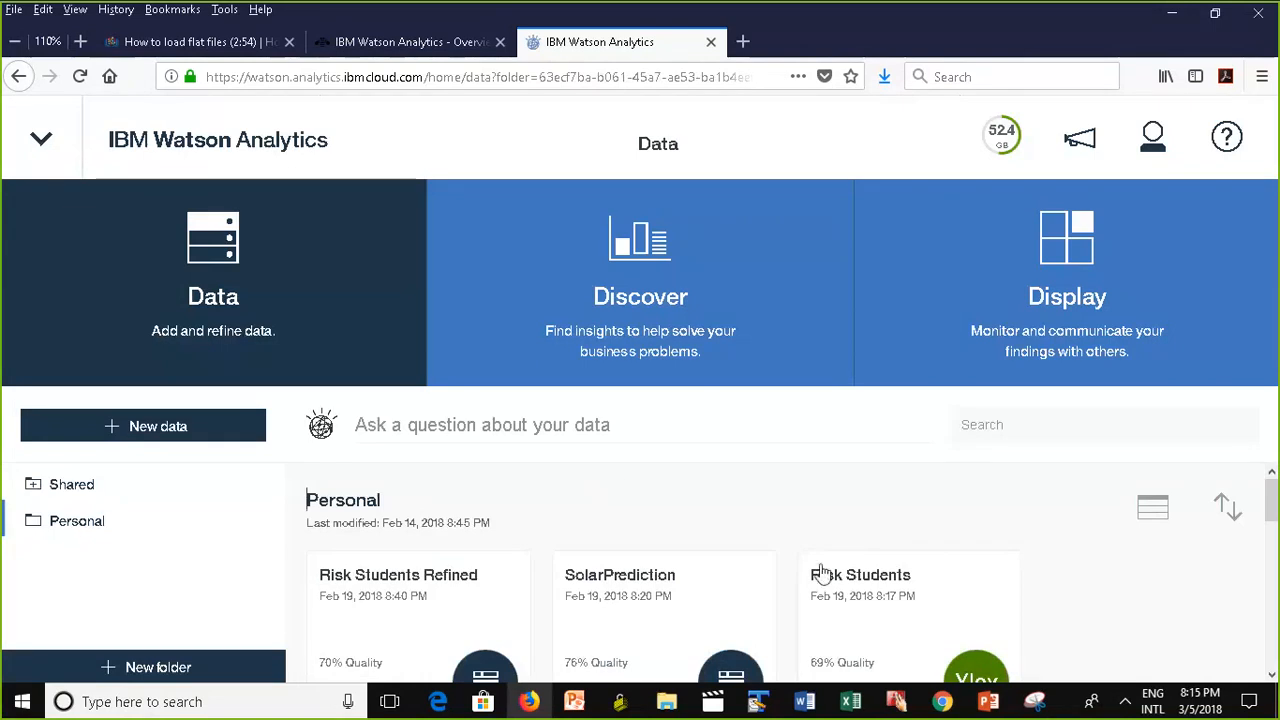
{"action": "left_click_drag", "start_coordinate": [1271, 500], "coordinate": [1271, 400]}
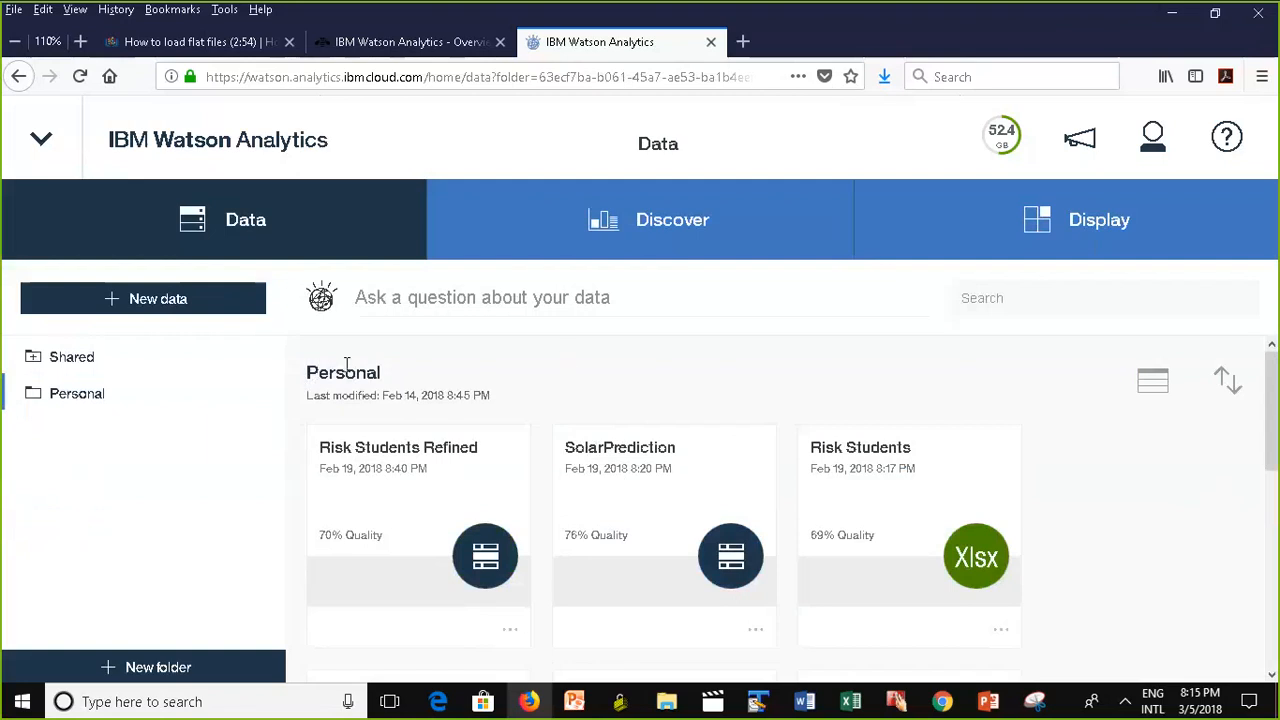
{"action": "left_click", "coordinate": [140, 305]}
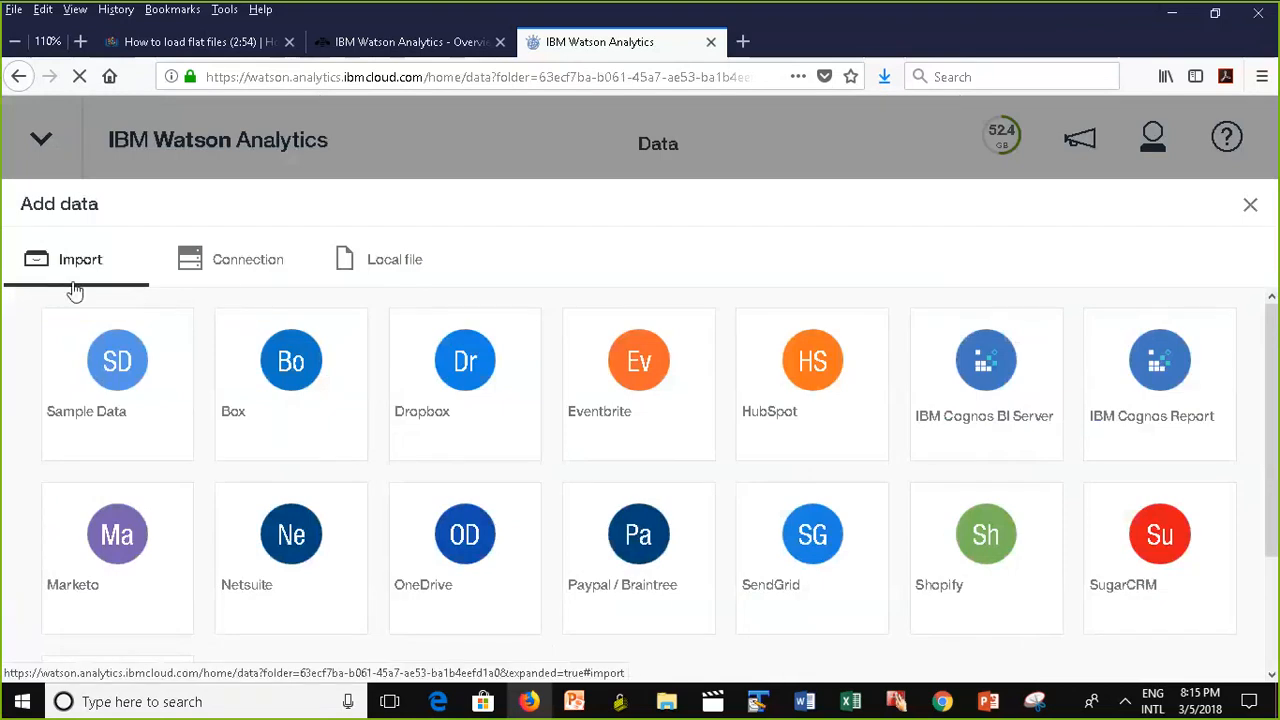
{"action": "left_click", "coordinate": [93, 395]}
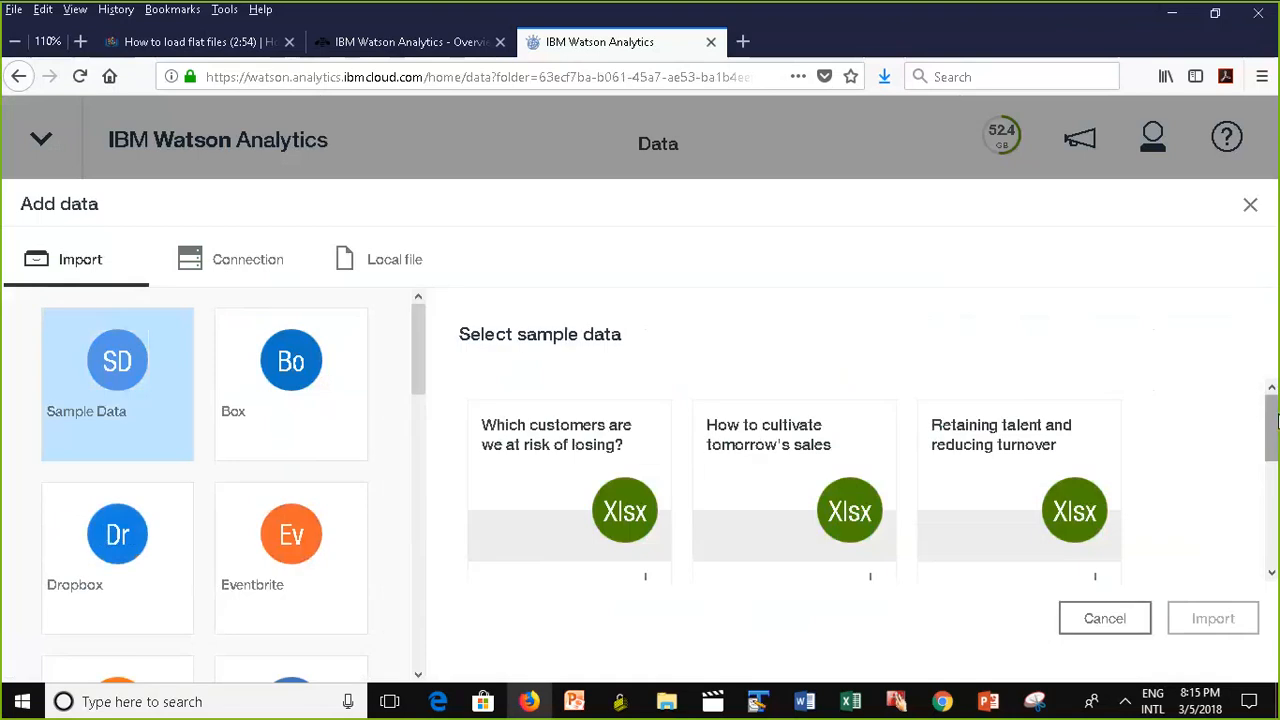
{"action": "left_click_drag", "start_coordinate": [1274, 422], "coordinate": [1275, 511]}
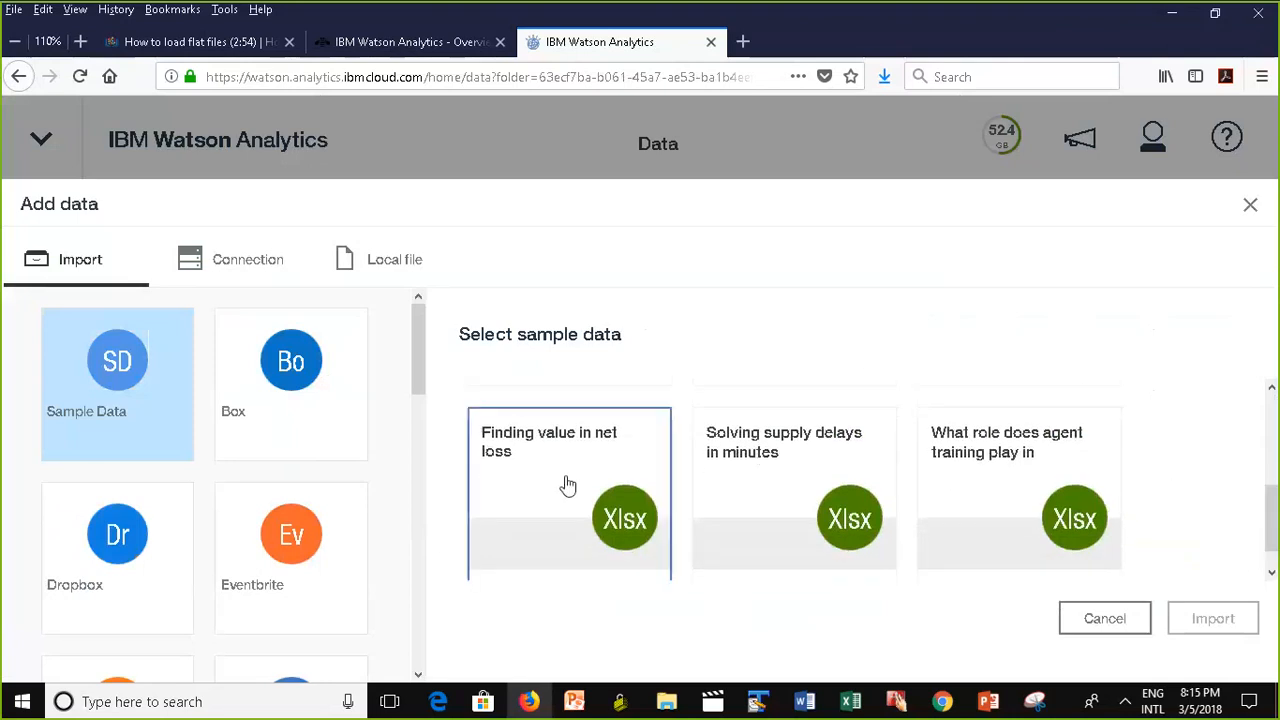
{"action": "left_click_drag", "start_coordinate": [1275, 523], "coordinate": [1277, 435]}
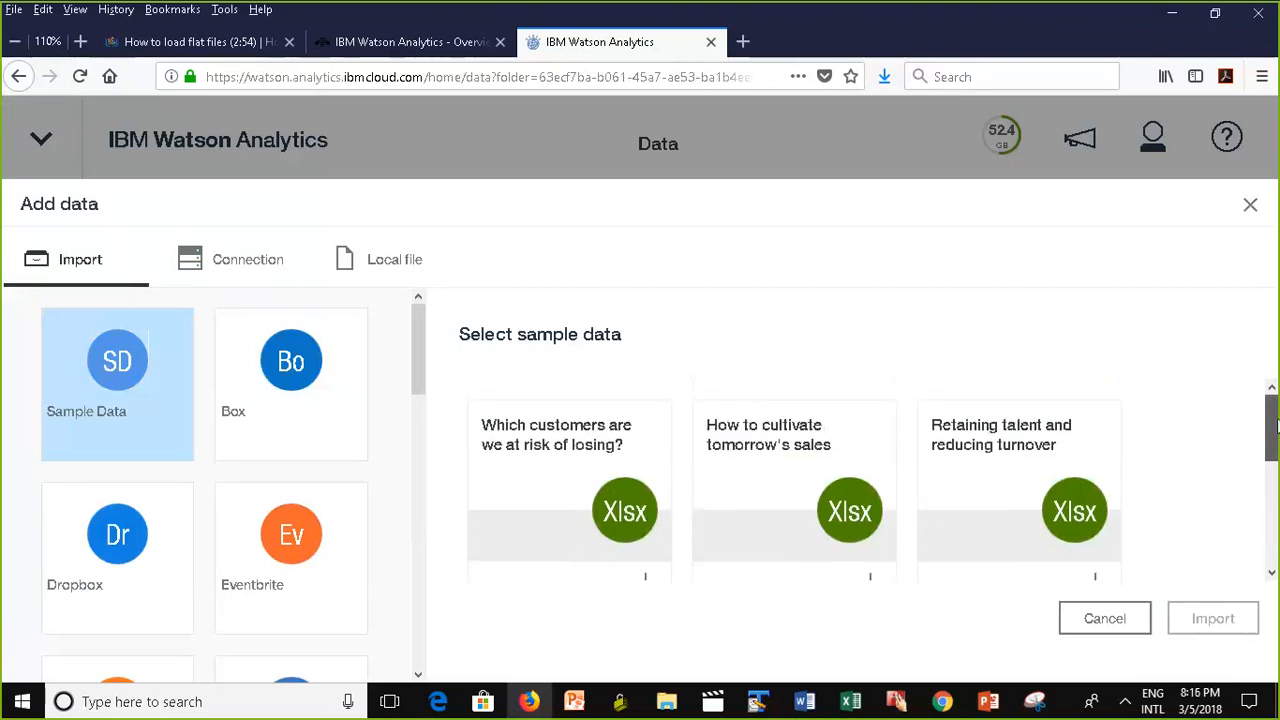
{"action": "left_click", "coordinate": [540, 485]}
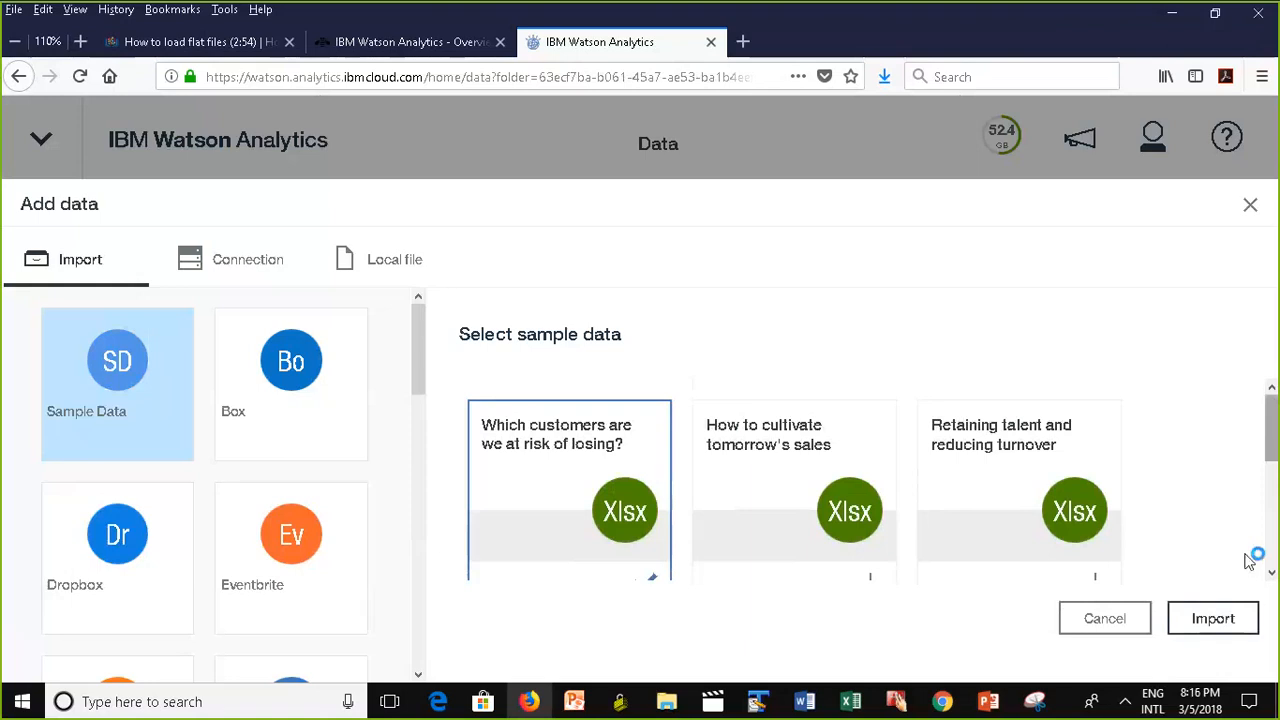
{"action": "left_click", "coordinate": [1224, 616]}
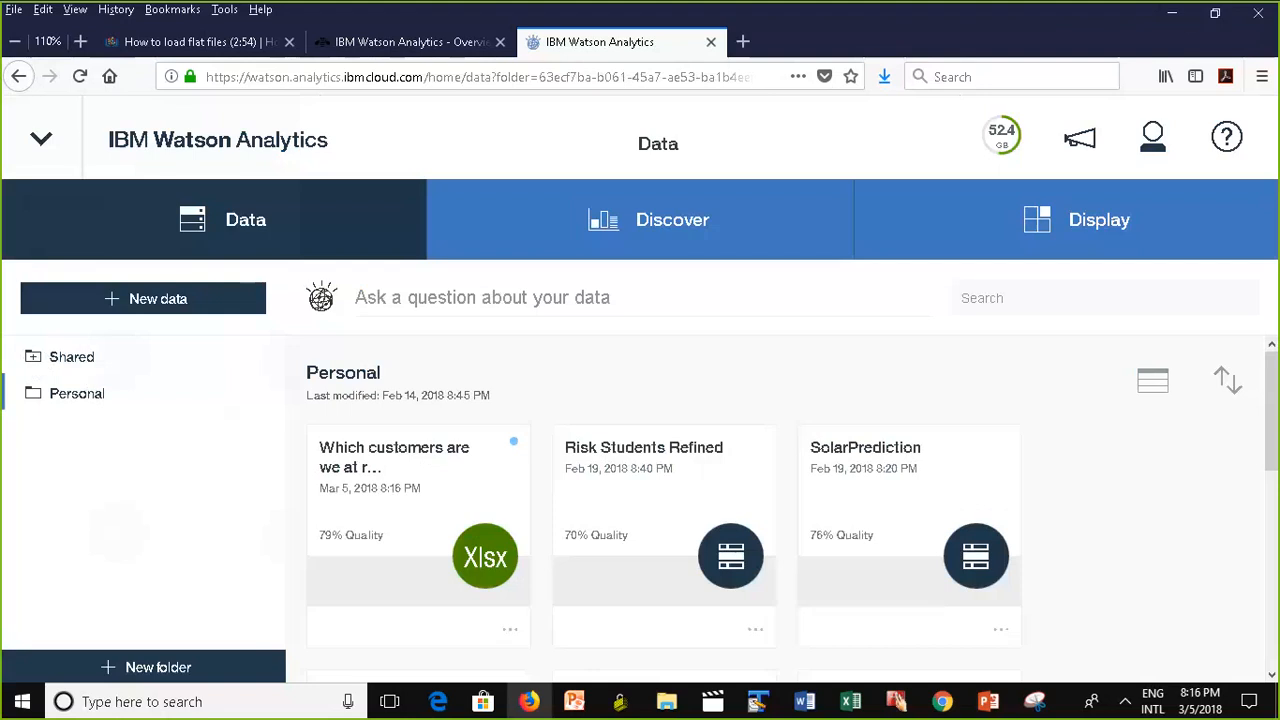
Leave the Watson Analytics window briefly, return to it and reload the Data page.
{"action": "left_click", "coordinate": [1175, 16]}
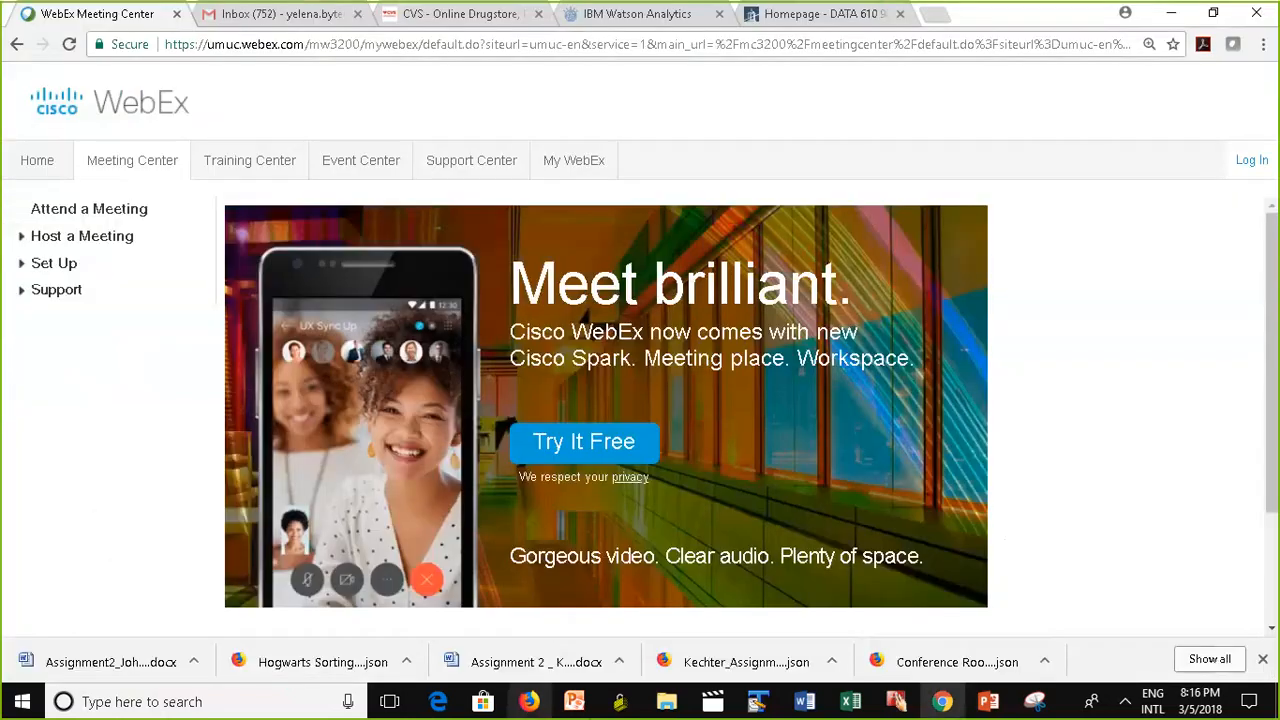
{"action": "left_click", "coordinate": [527, 702]}
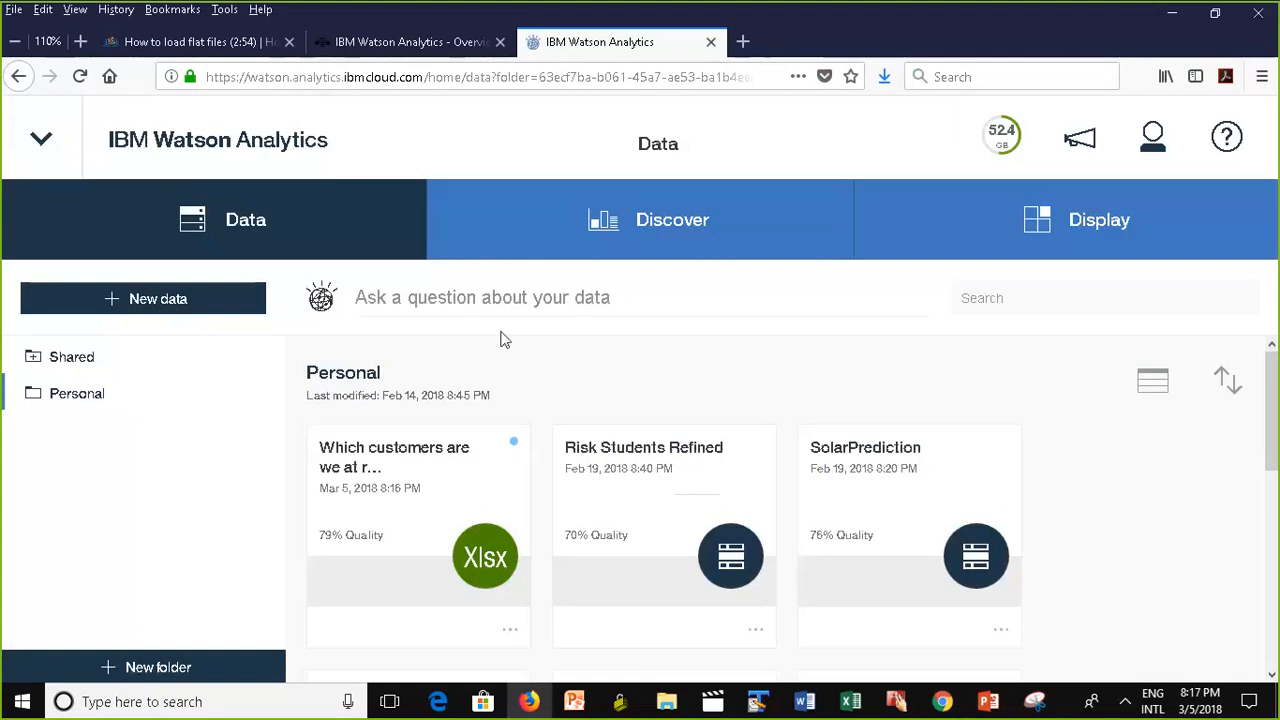
{"action": "key", "text": "F5"}
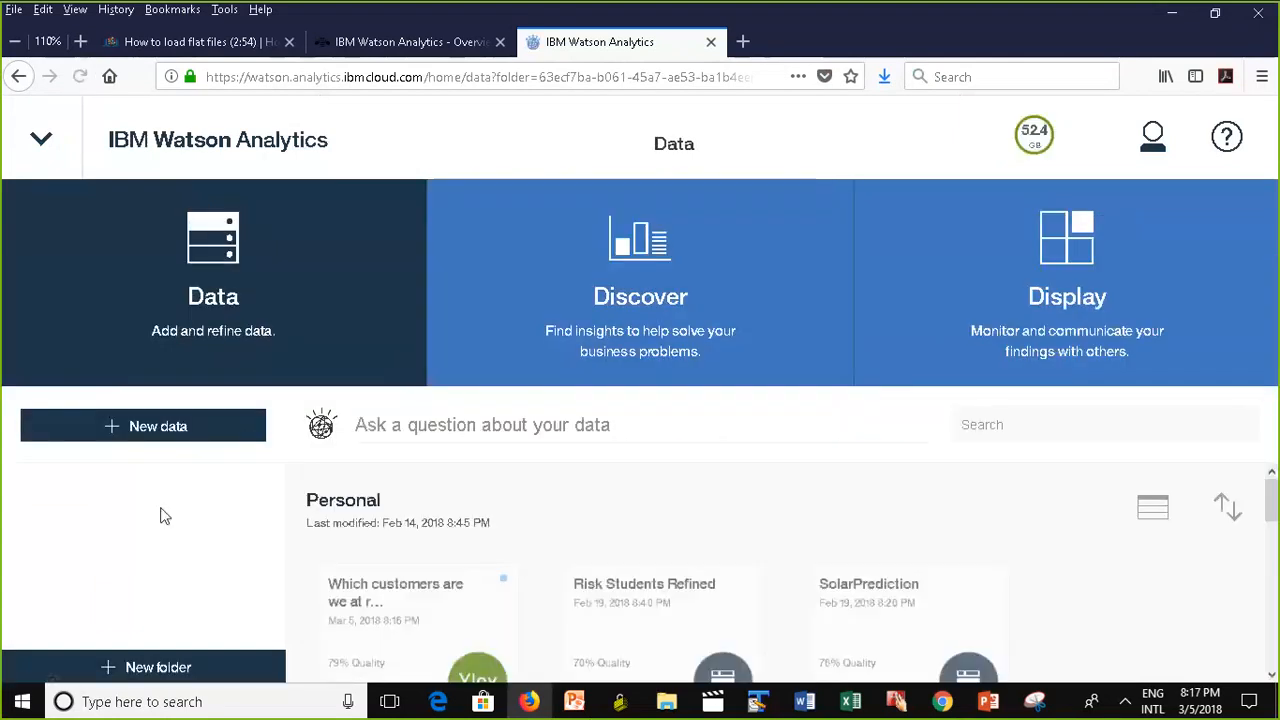
Open the Restaurant Inspection Scores dataset from the shared More Sample Datasets folder for refining.
{"action": "left_click", "coordinate": [34, 486]}
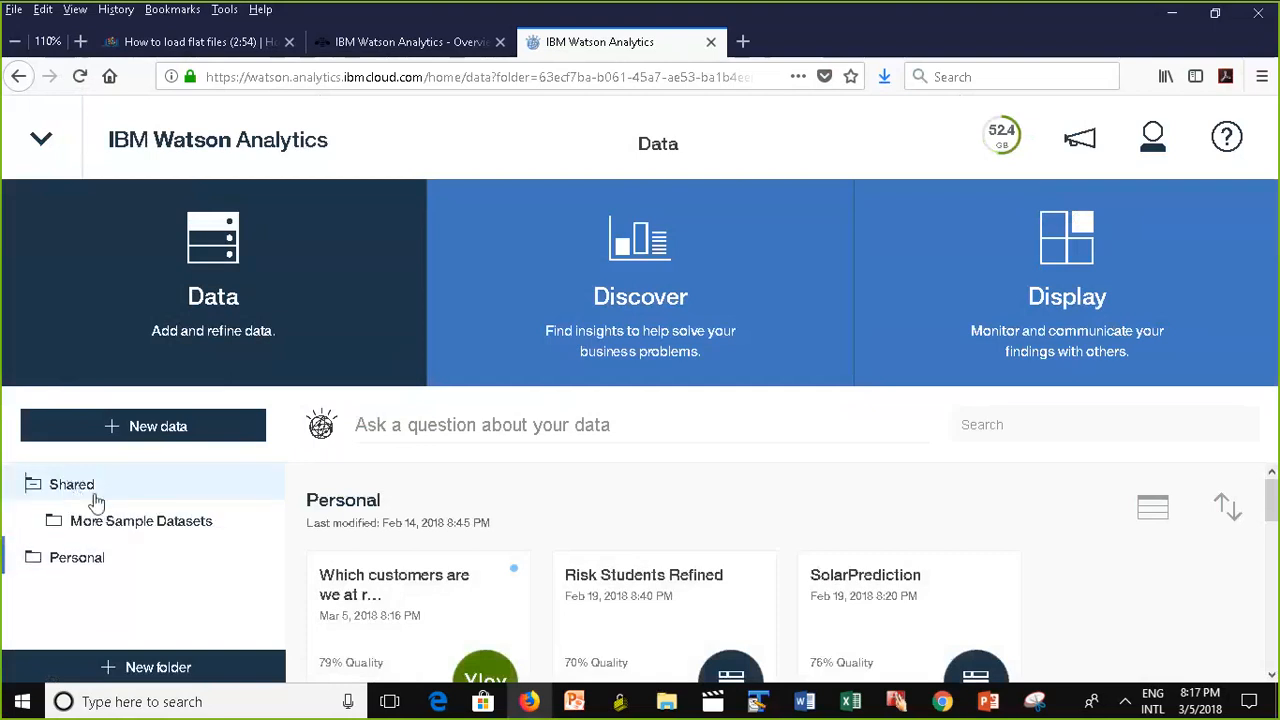
{"action": "left_click", "coordinate": [80, 492]}
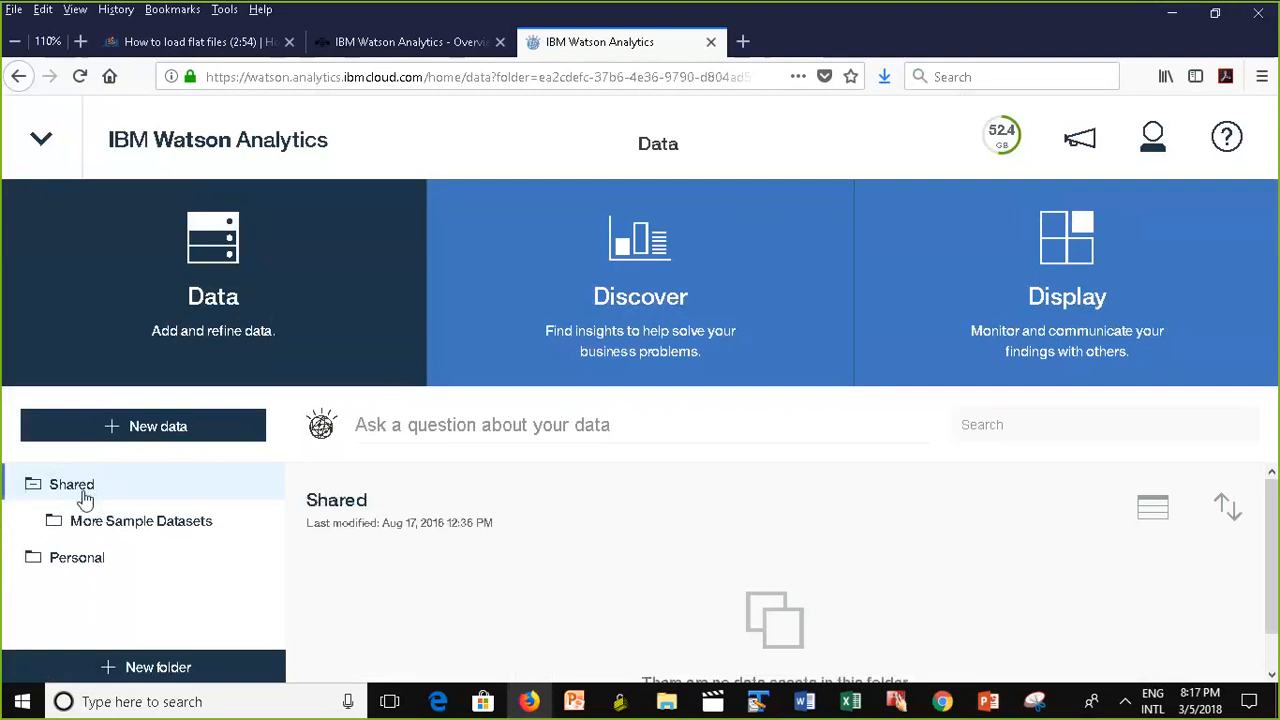
{"action": "left_click", "coordinate": [125, 525]}
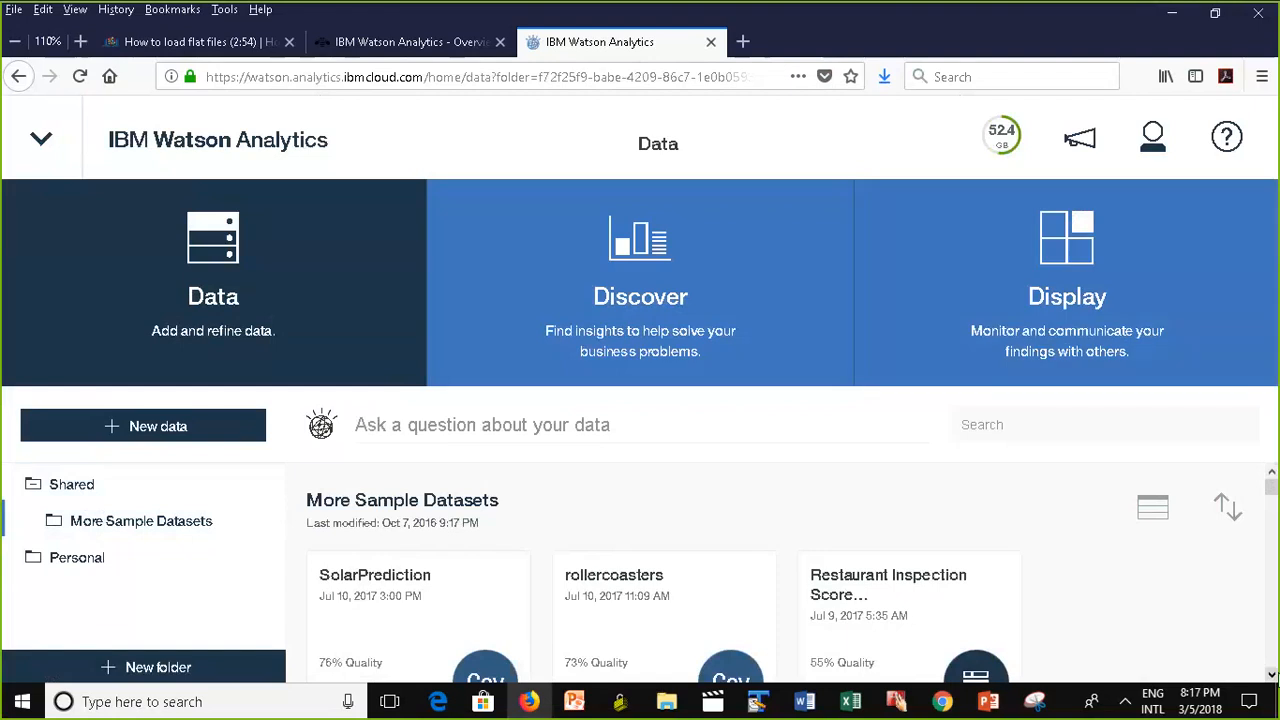
{"action": "scroll", "coordinate": [1275, 520], "scroll_direction": "down", "scroll_amount": 3}
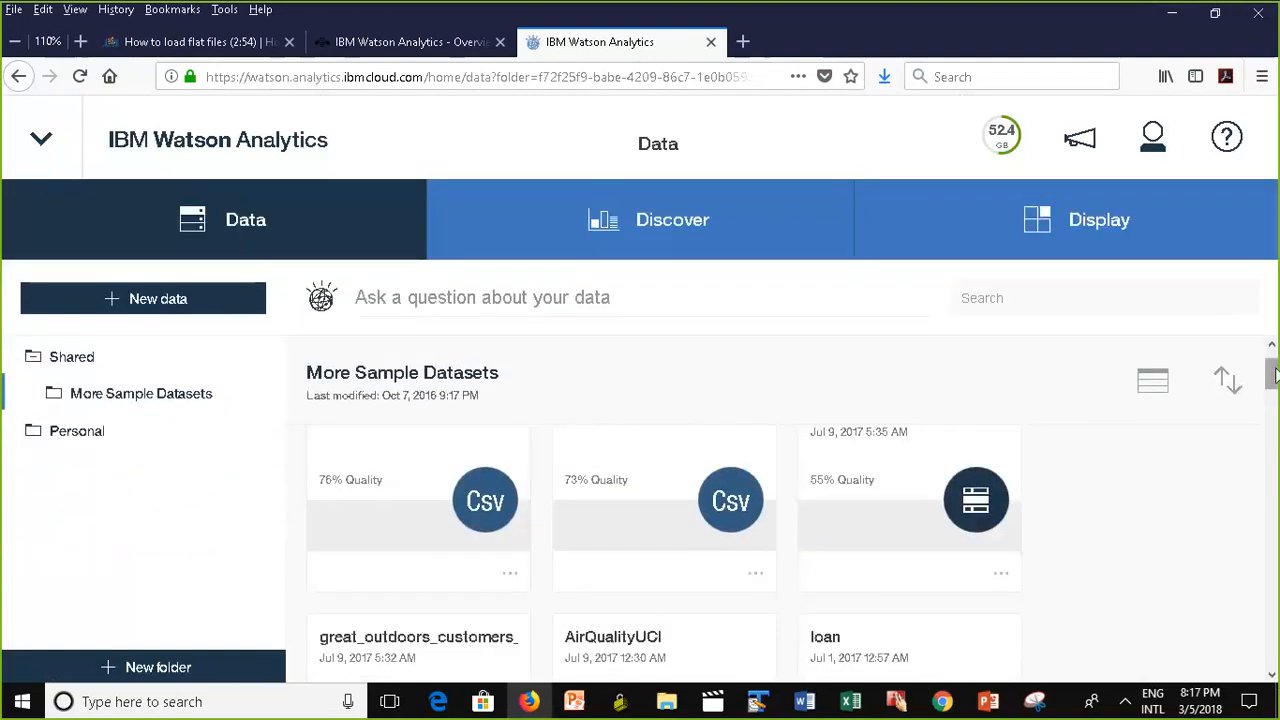
{"action": "left_click_drag", "start_coordinate": [1275, 374], "coordinate": [1276, 366]}
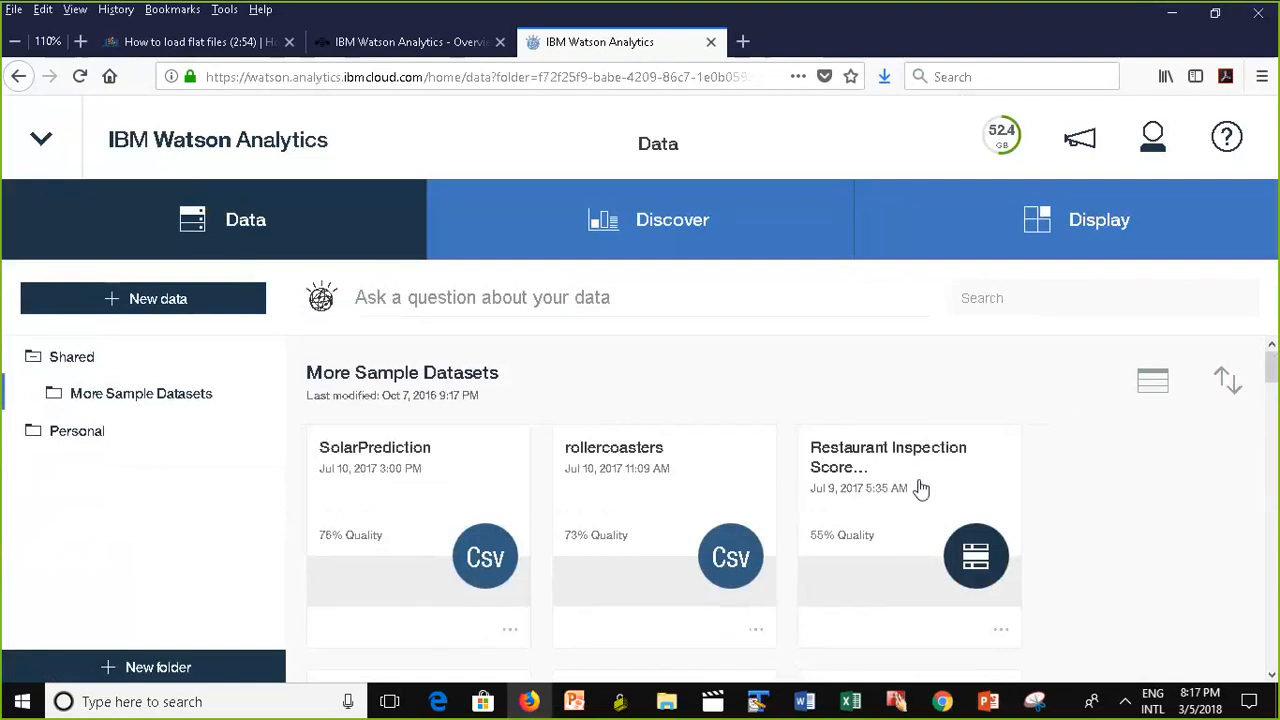
{"action": "left_click", "coordinate": [1005, 630]}
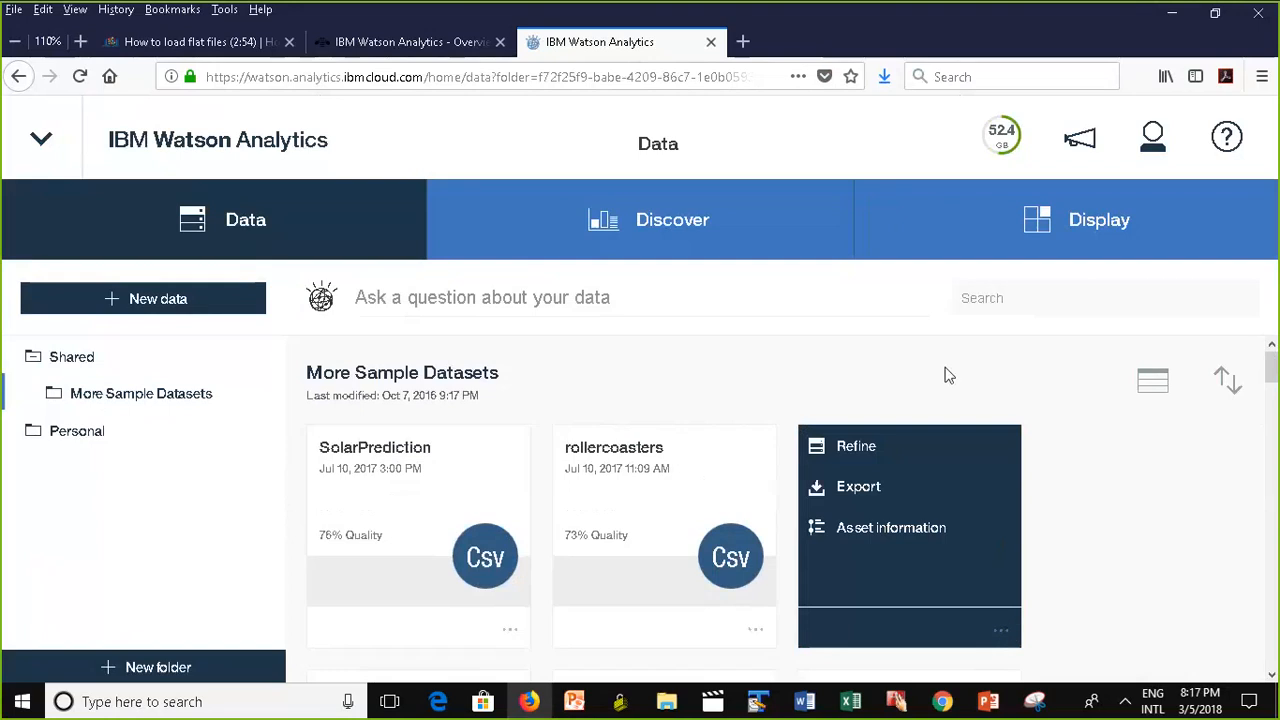
{"action": "left_click", "coordinate": [840, 452]}
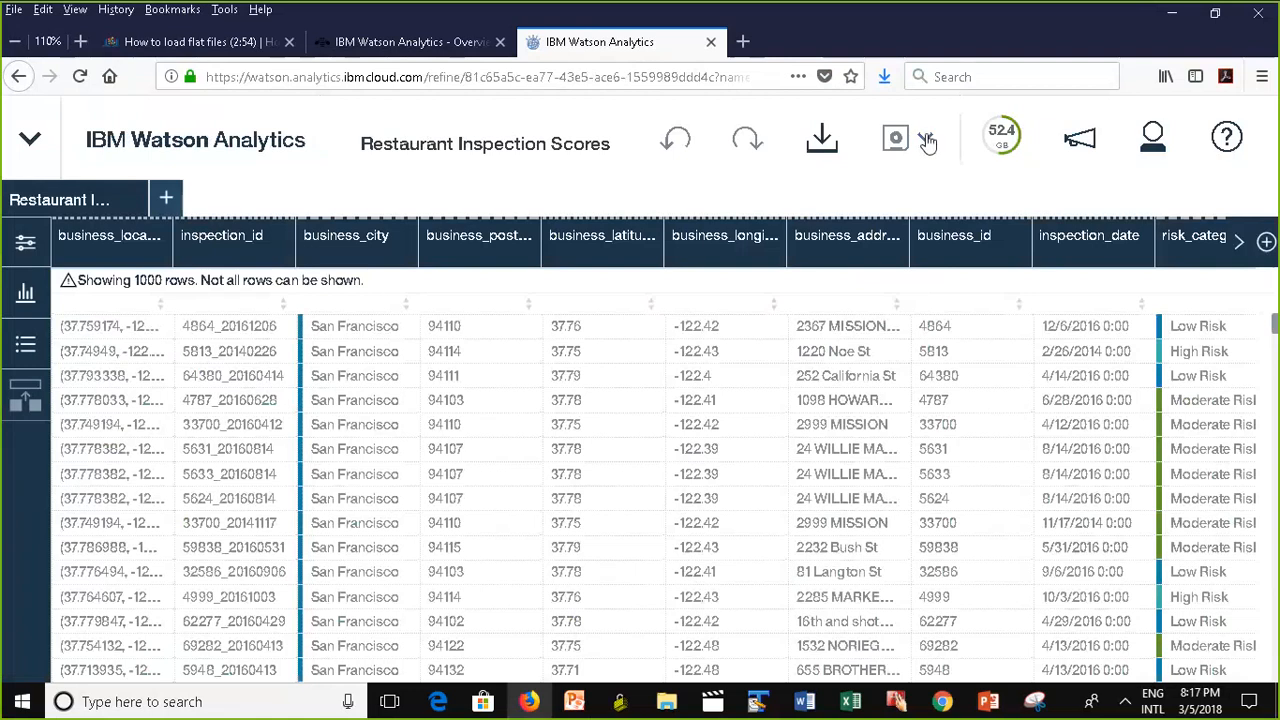
Save a copy of the dataset as "Restaurant Inspection Scores" in the Personal folder.
{"action": "left_click", "coordinate": [928, 143]}
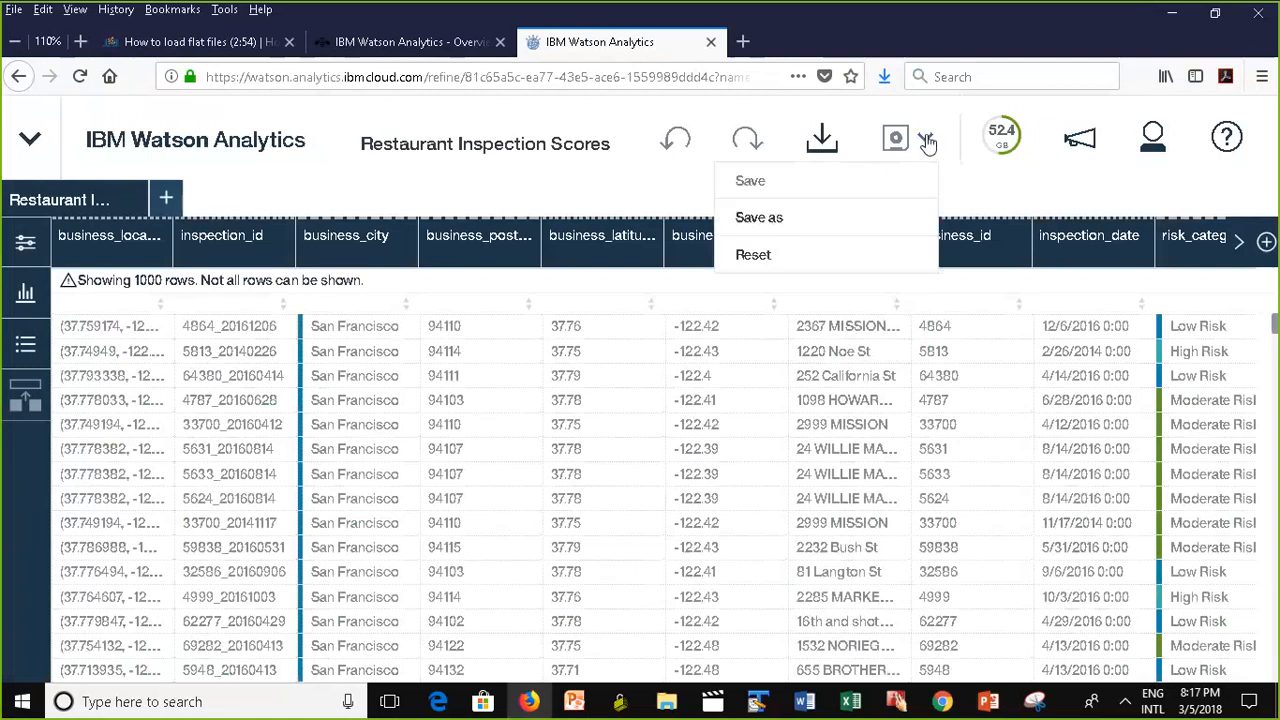
{"action": "left_click", "coordinate": [749, 229]}
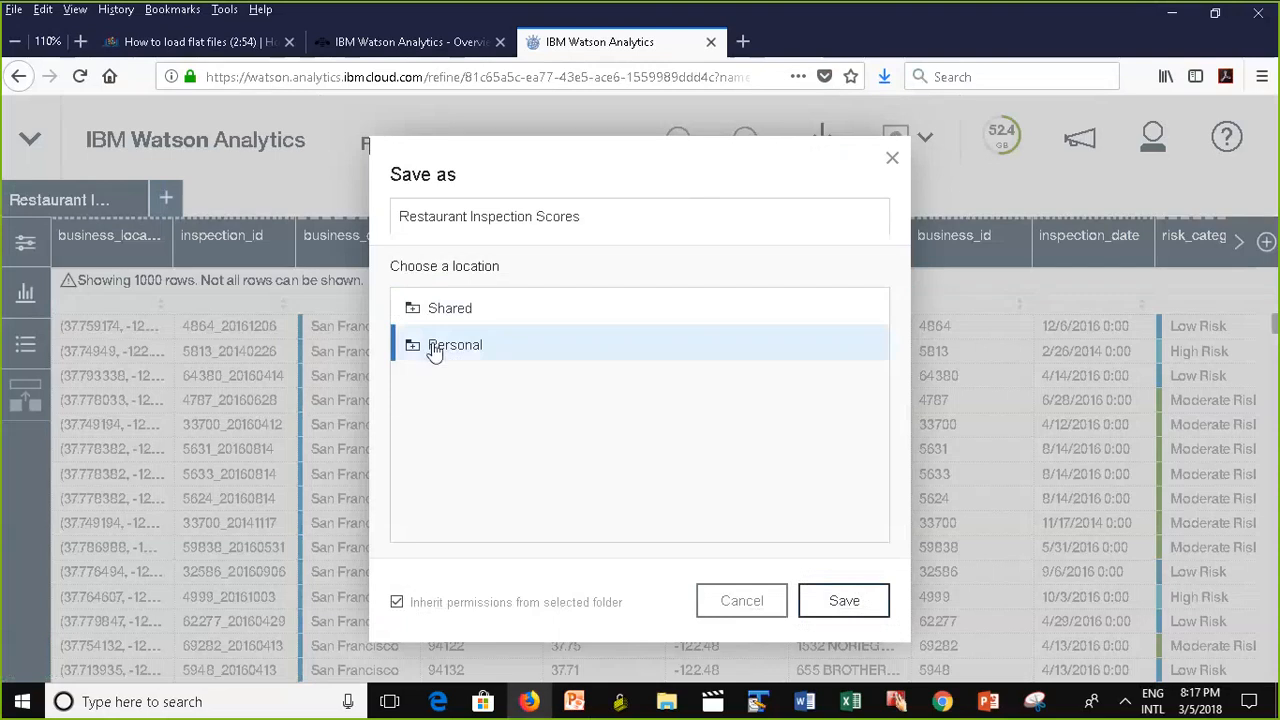
{"action": "left_click", "coordinate": [845, 601]}
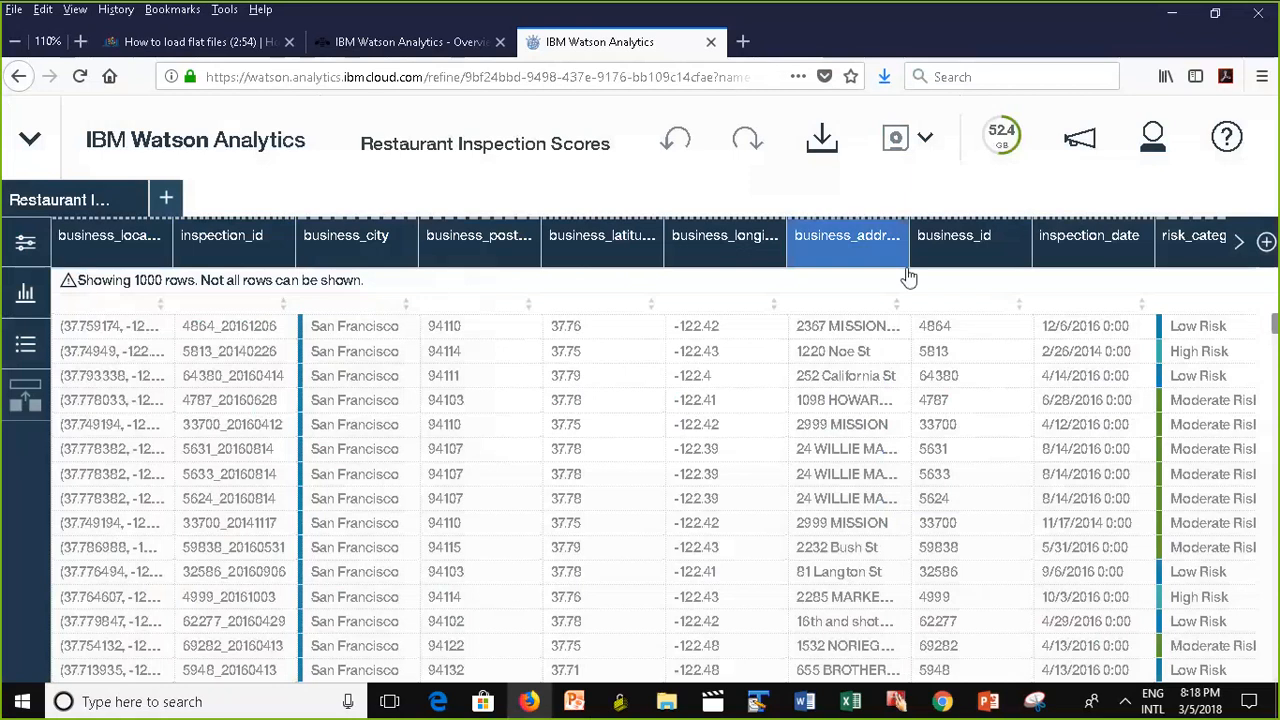
Look through the remaining columns of the Restaurant Inspection Scores data and return to the first column.
{"action": "left_click", "coordinate": [1239, 243]}
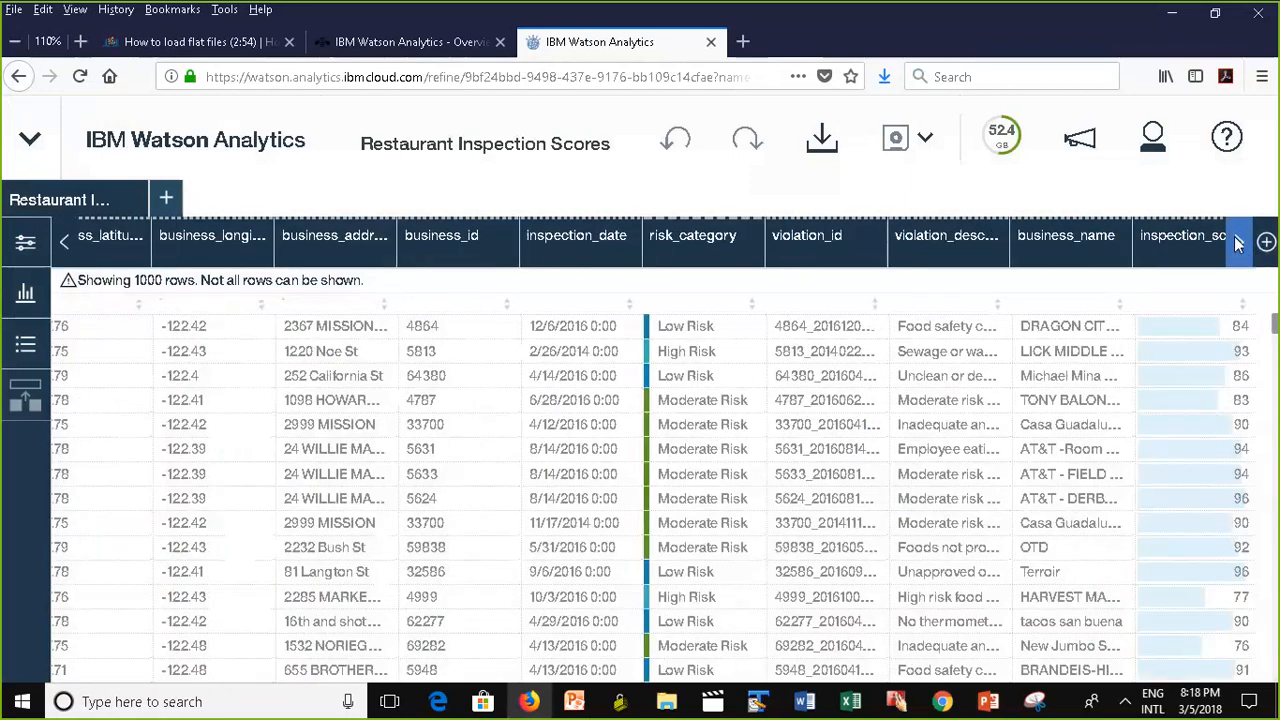
{"action": "left_click", "coordinate": [66, 242]}
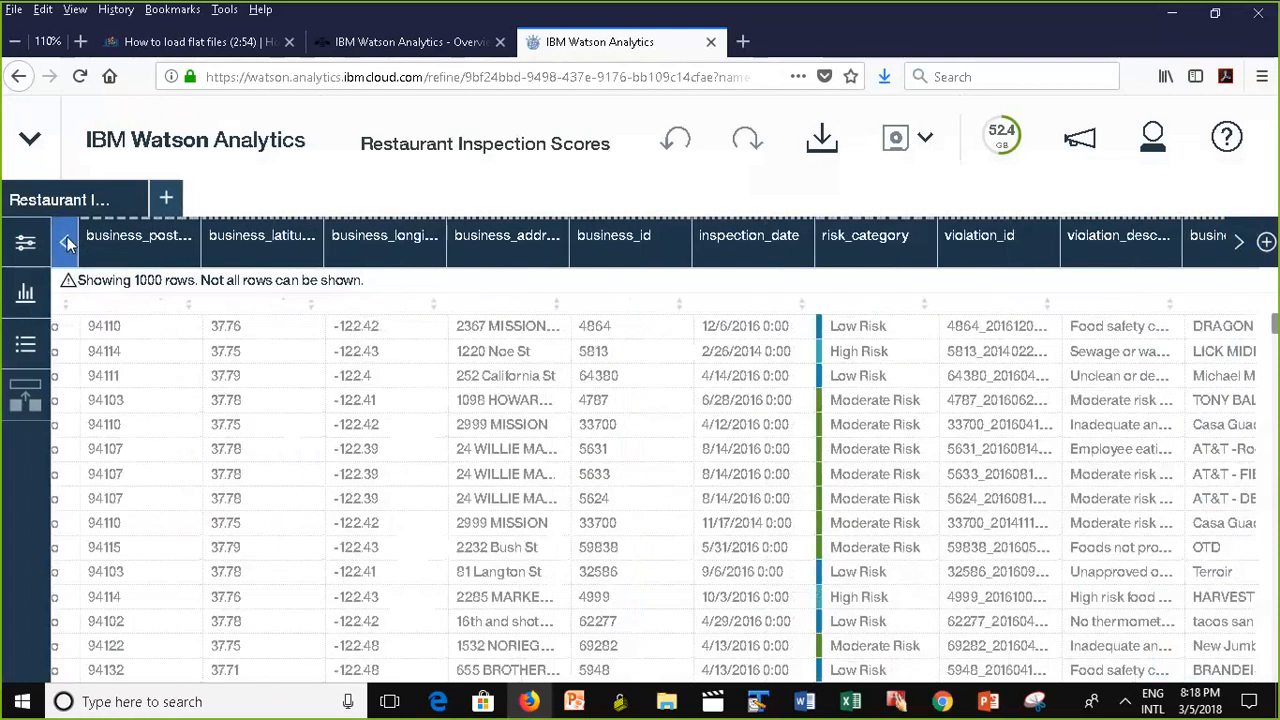
{"action": "left_click", "coordinate": [66, 242]}
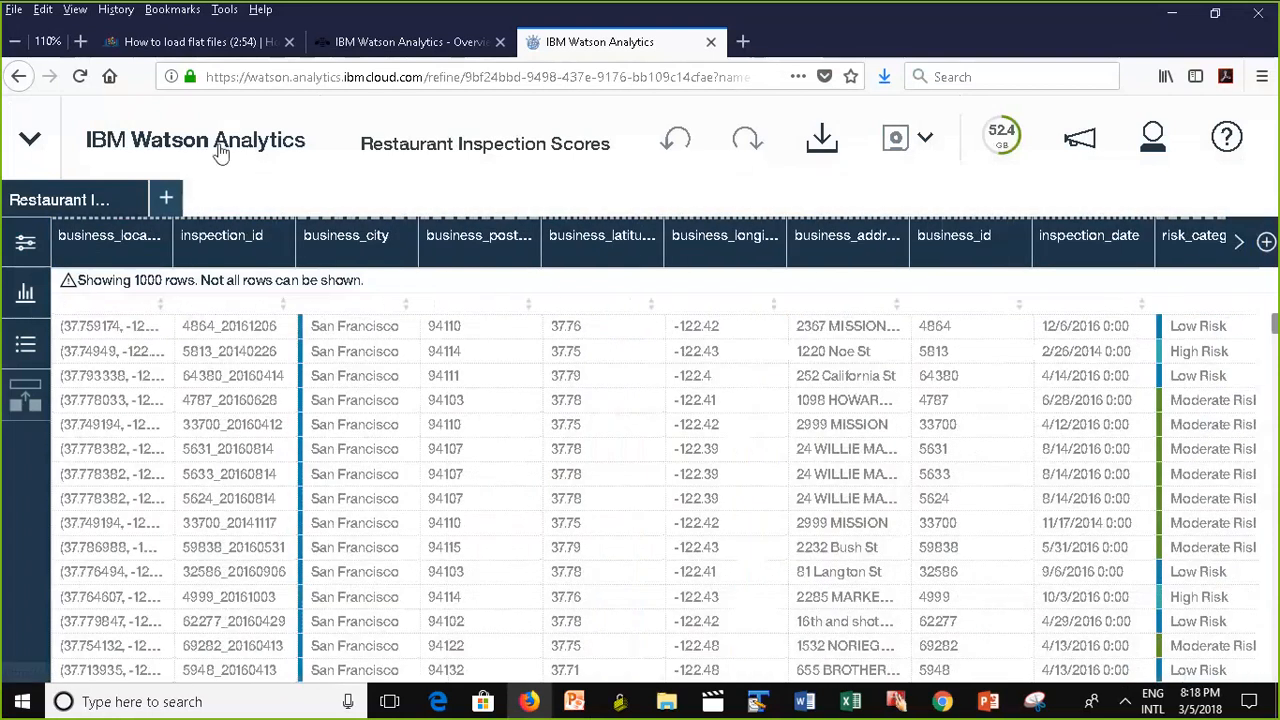
Close the open Restaurant Inspection Scores dataset and show the contents of the Personal folder.
{"action": "left_click", "coordinate": [32, 147]}
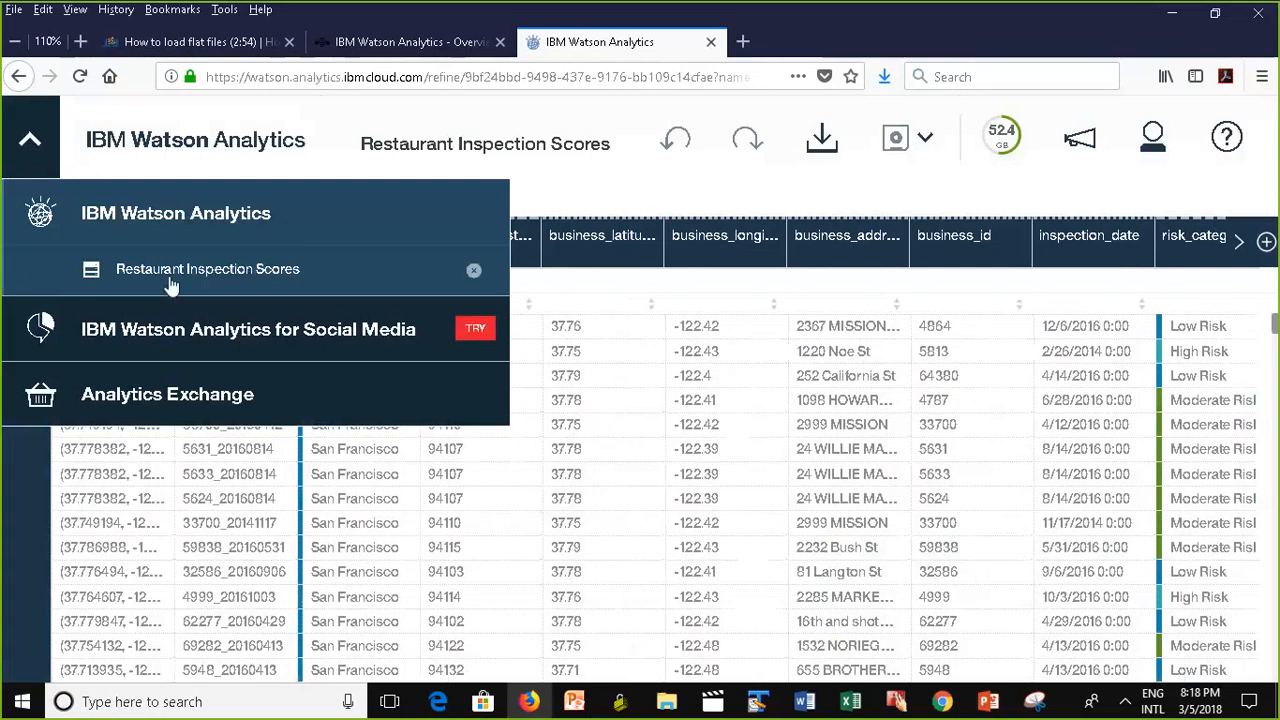
{"action": "left_click", "coordinate": [398, 197]}
{"action": "left_click", "coordinate": [475, 274]}
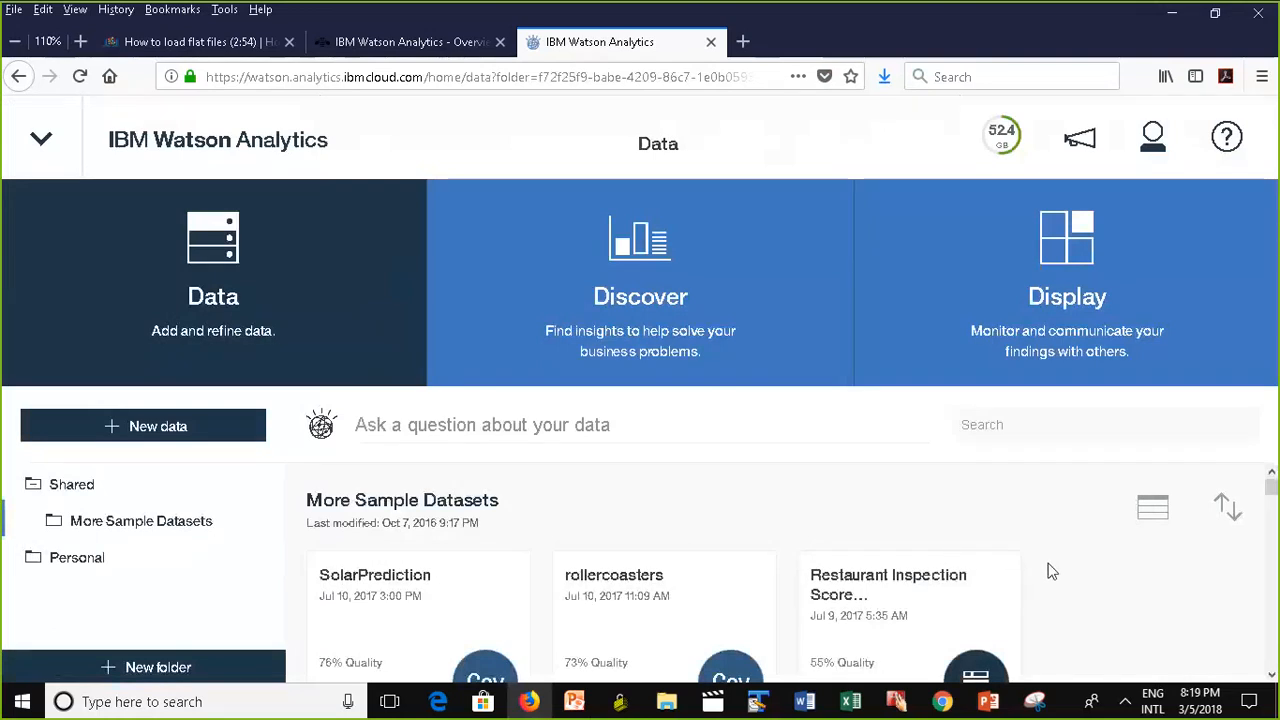
{"action": "left_click", "coordinate": [89, 562]}
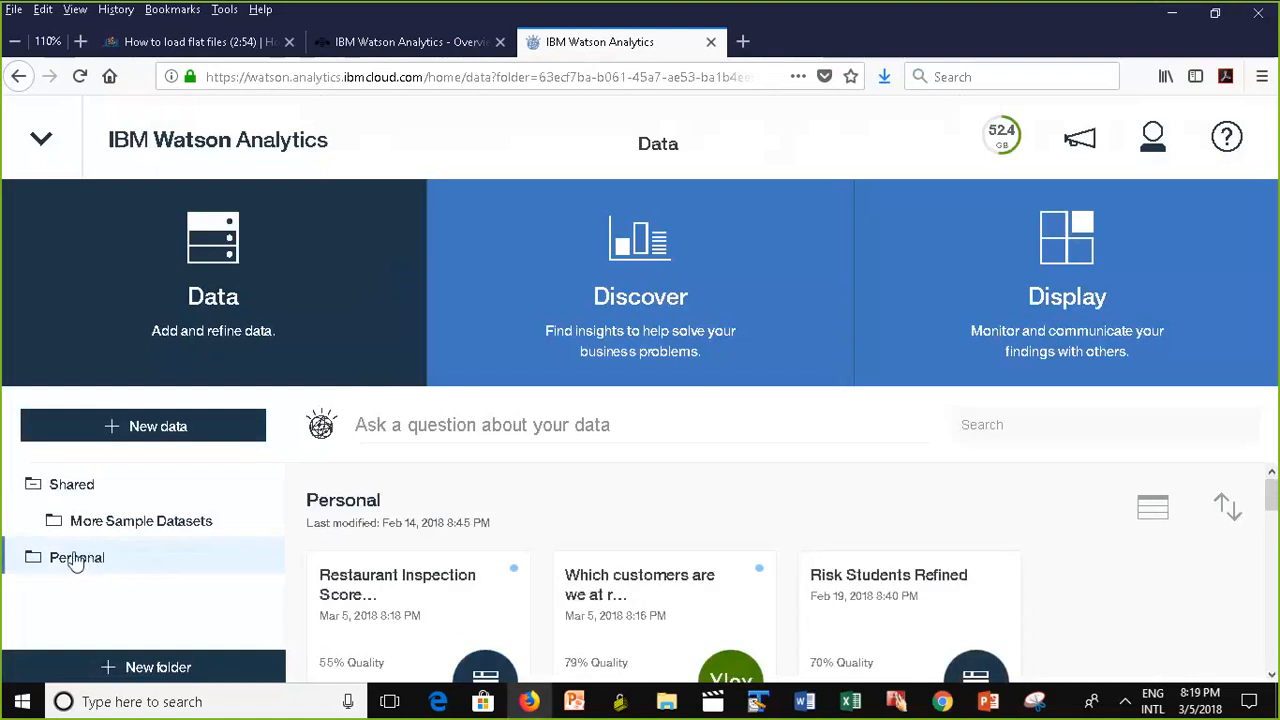
Collapse the Shared folder and view its contents in the Data, Discover and Display areas, returning to Data.
{"action": "left_click", "coordinate": [33, 485]}
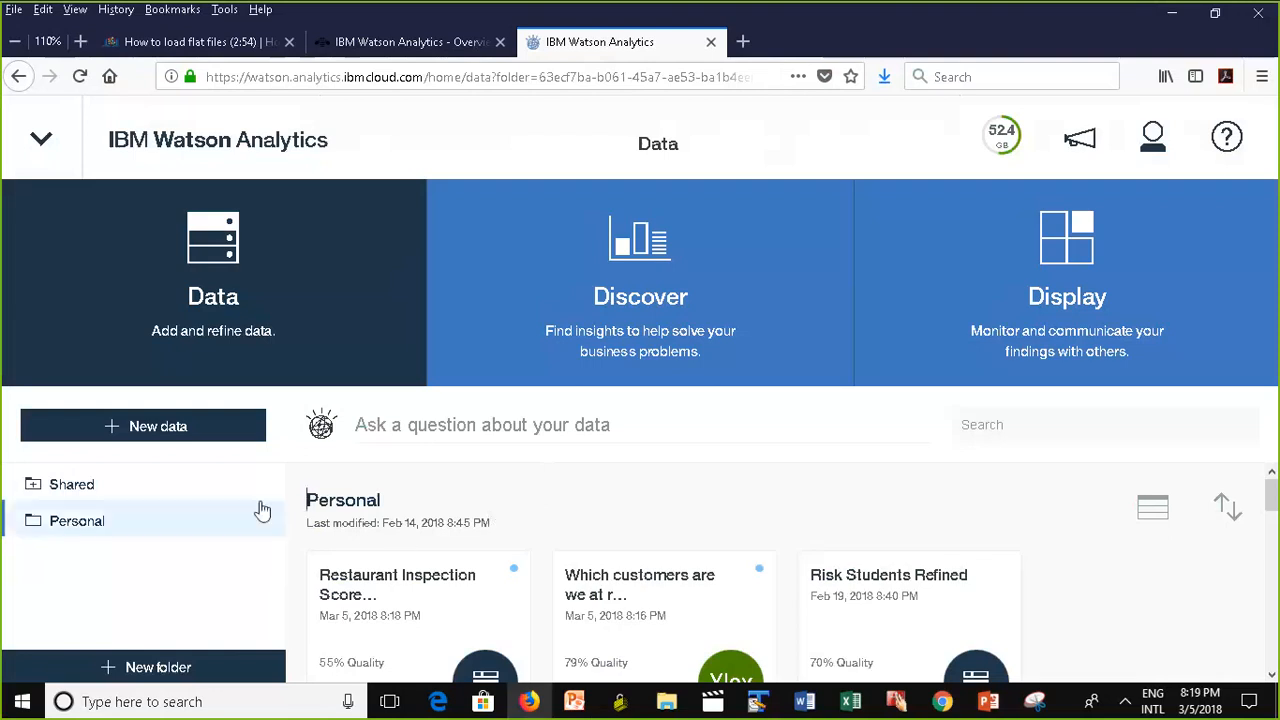
{"action": "left_click", "coordinate": [174, 492]}
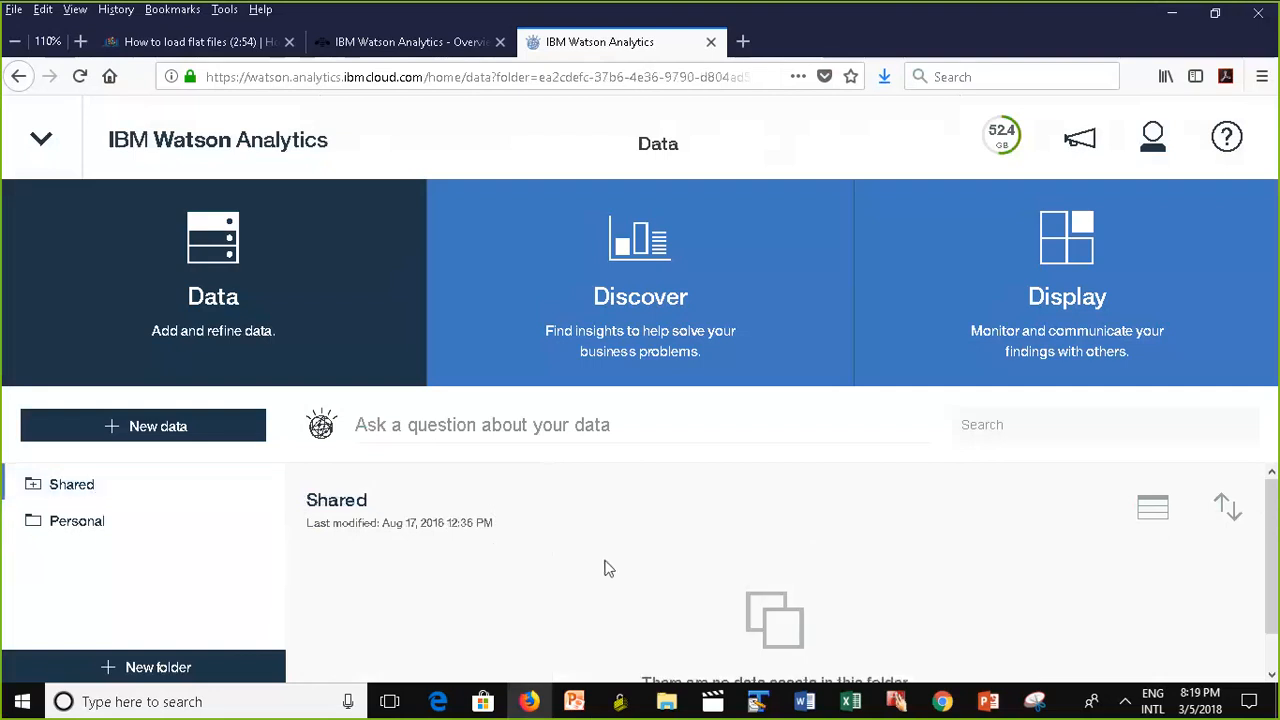
{"action": "left_click", "coordinate": [630, 316]}
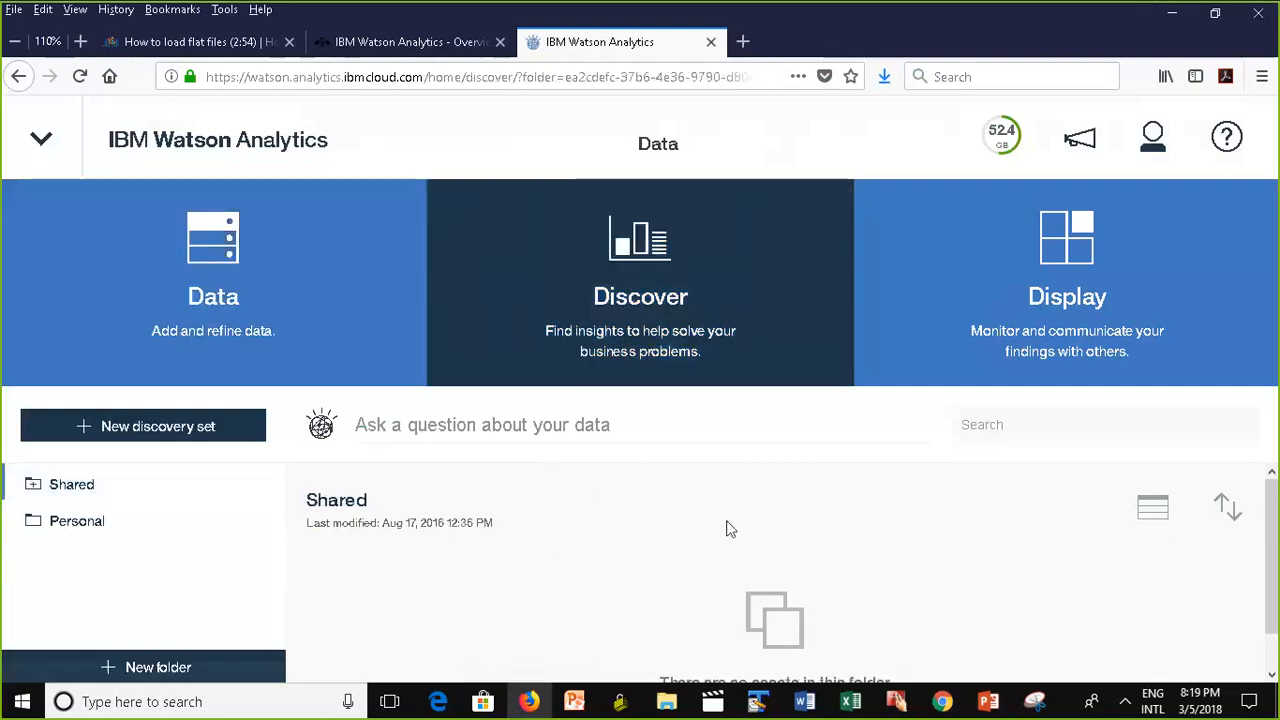
{"action": "left_click", "coordinate": [1080, 329]}
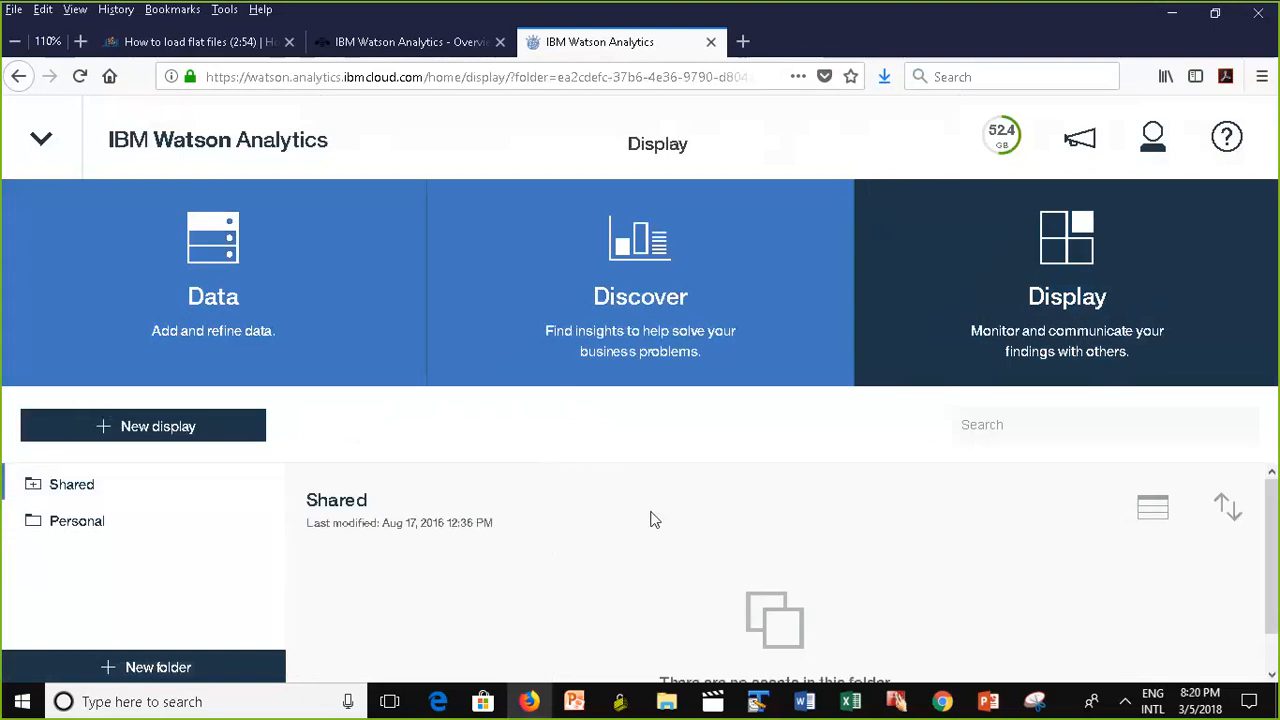
{"action": "left_click", "coordinate": [312, 320]}
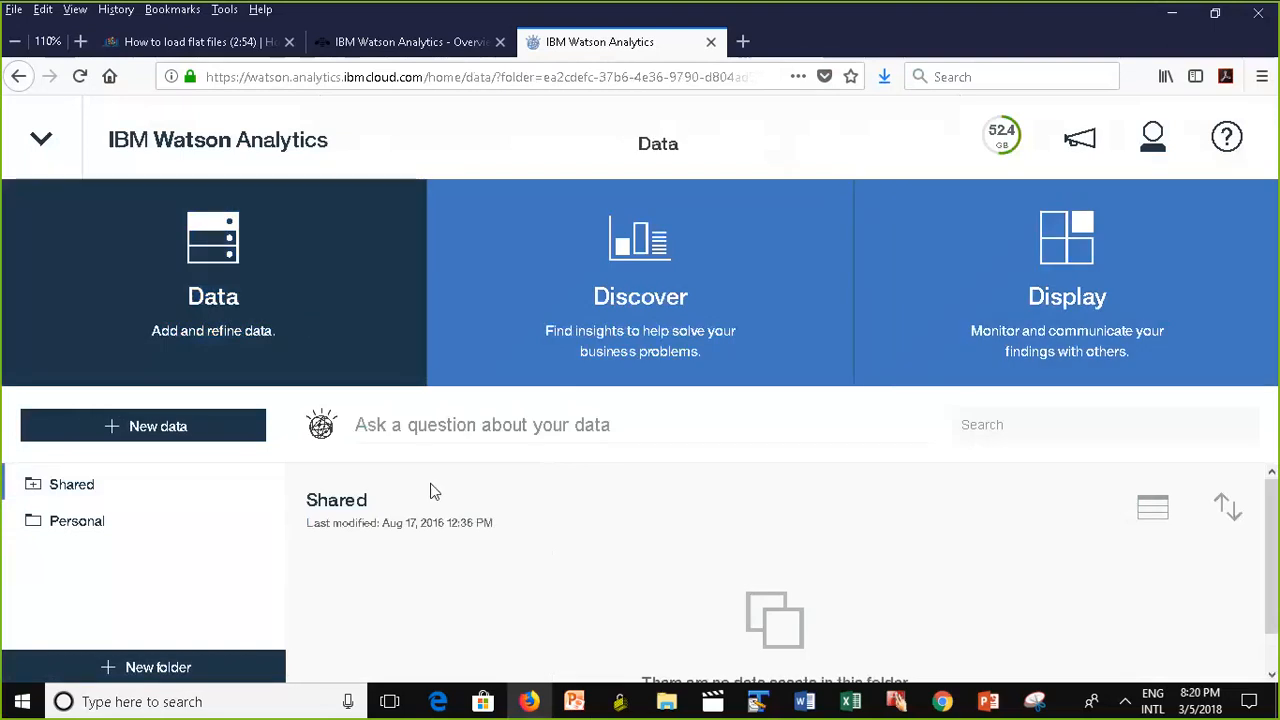
Choose the local file Risk Students.xlsx from the Desktop as new data for the Personal folder.
{"action": "left_click", "coordinate": [64, 520]}
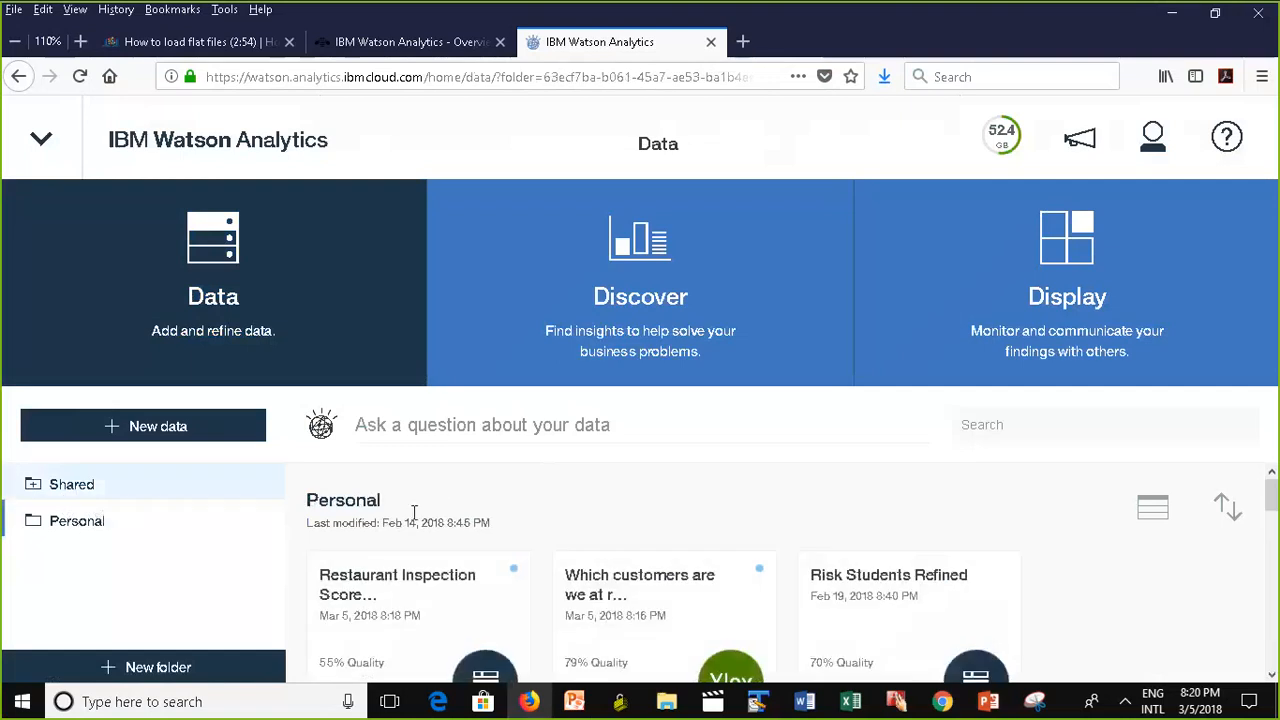
{"action": "left_click", "coordinate": [140, 428]}
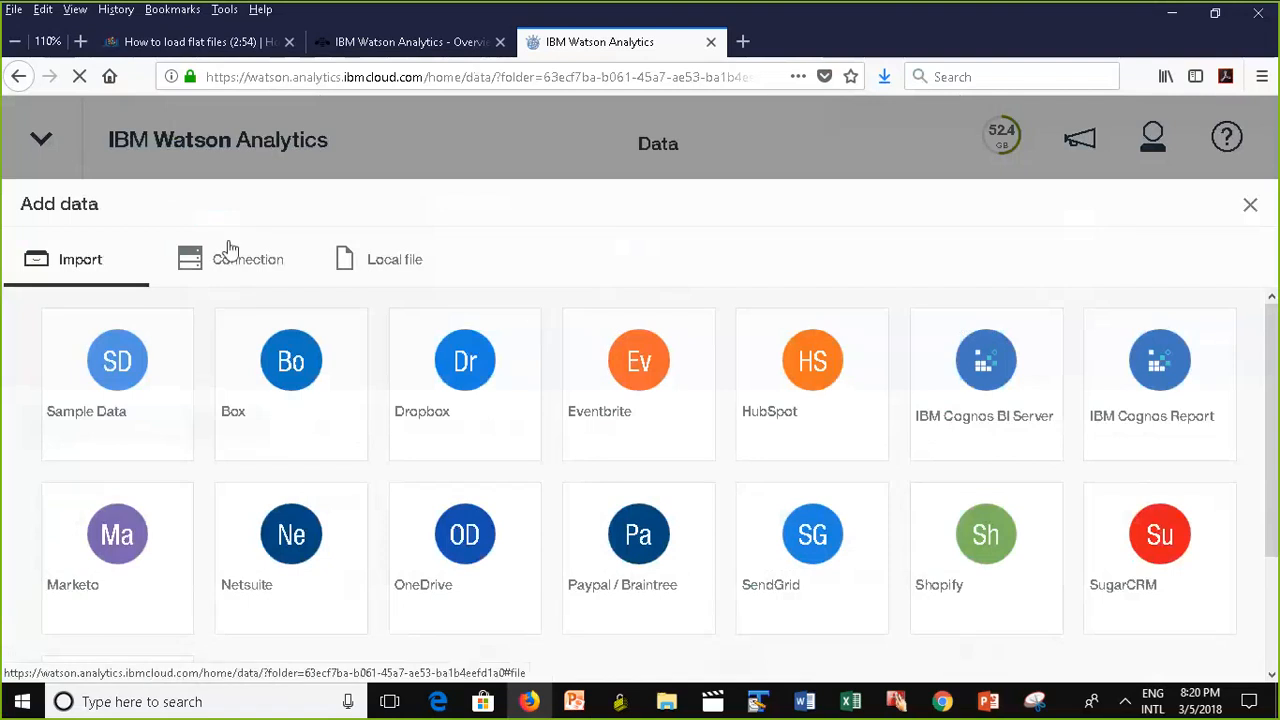
{"action": "left_click", "coordinate": [396, 260]}
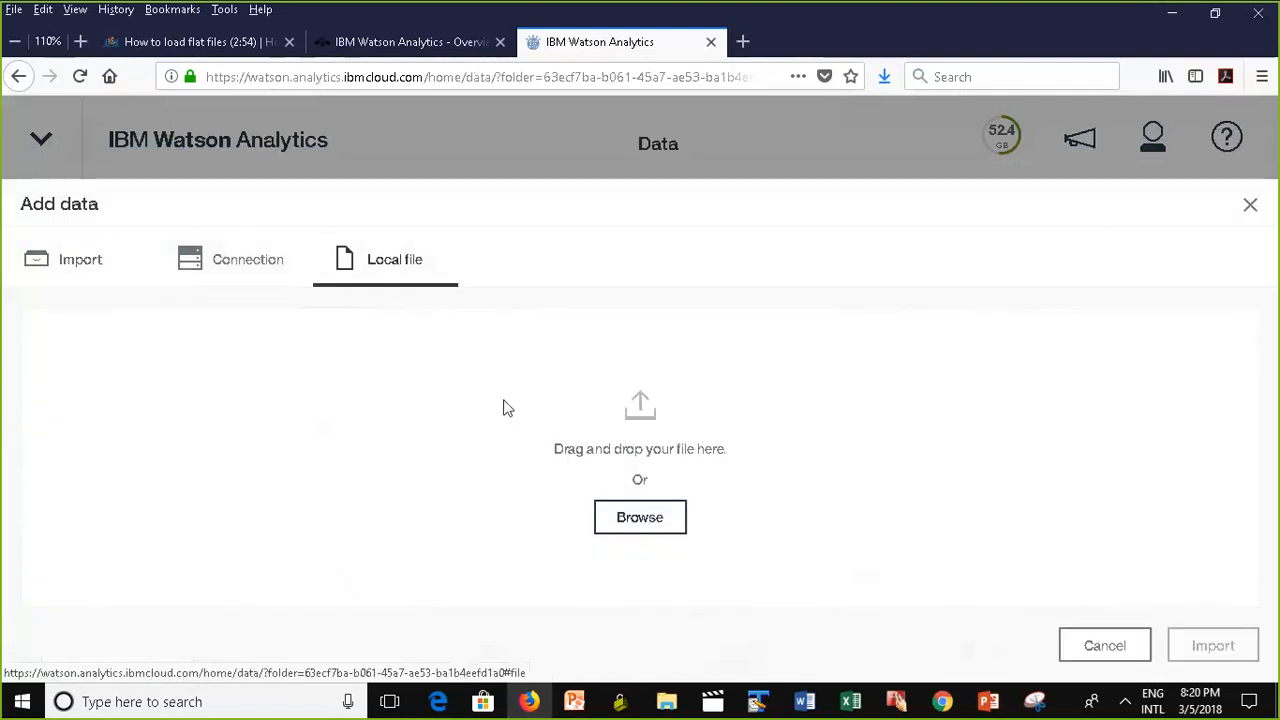
{"action": "left_click", "coordinate": [650, 515]}
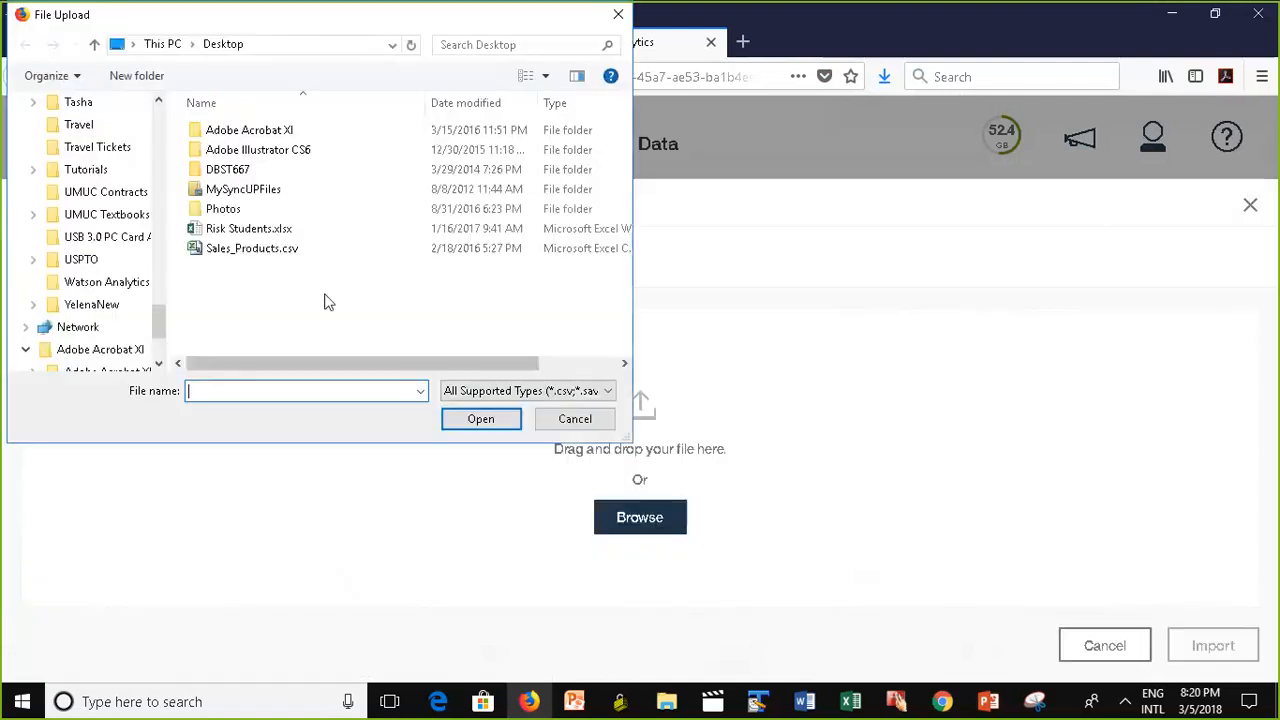
{"action": "left_click", "coordinate": [250, 230]}
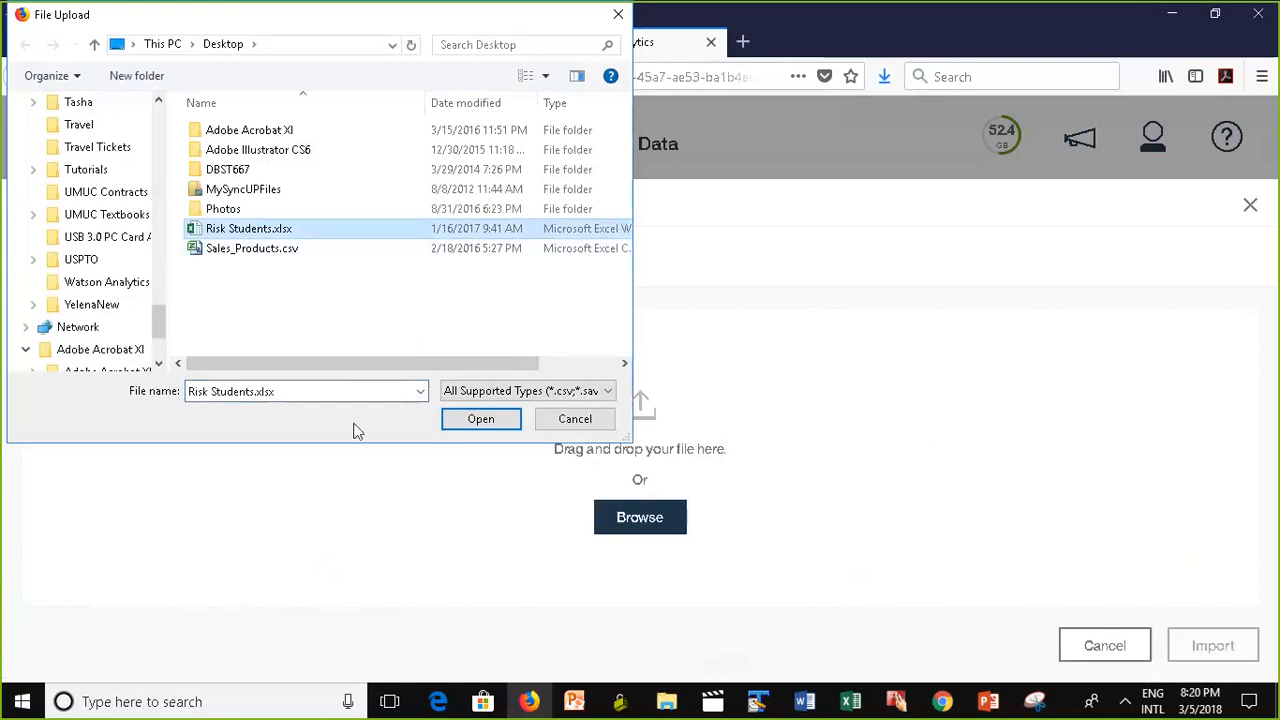
{"action": "left_click", "coordinate": [476, 422]}
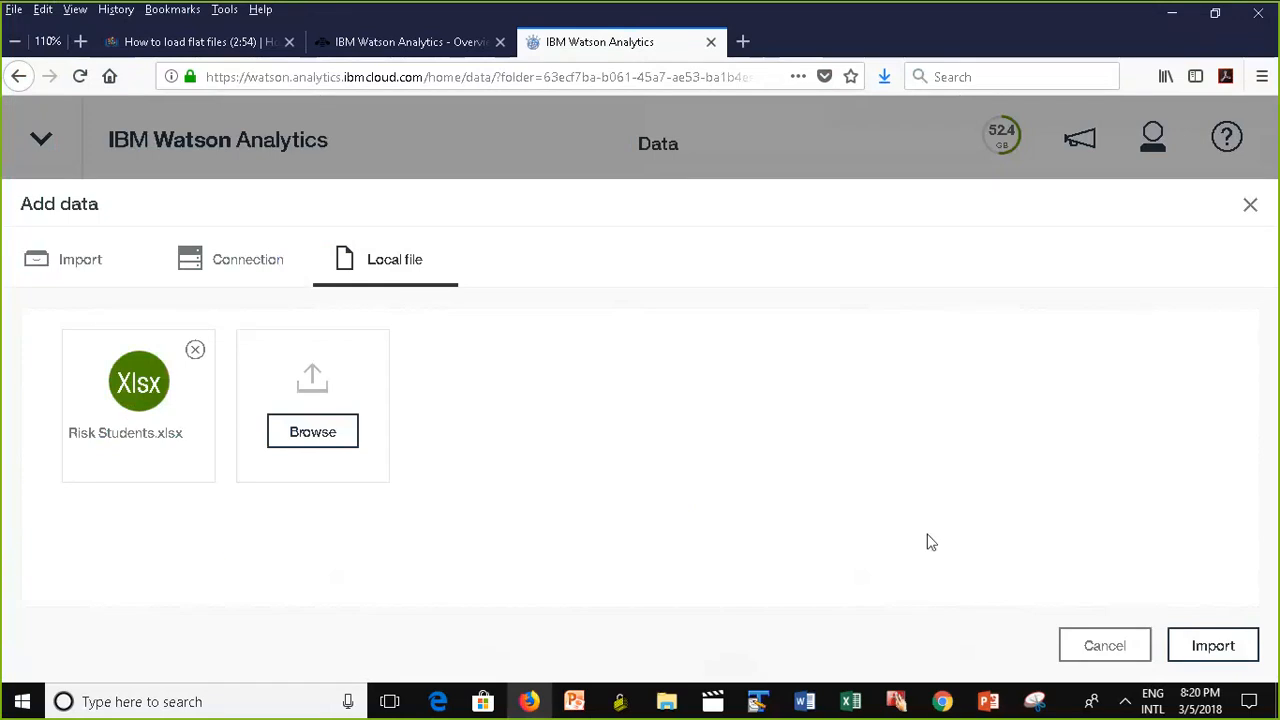
Import the chosen file into the Personal folder under the new asset name "Risk Students 2".
{"action": "left_click", "coordinate": [1213, 645]}
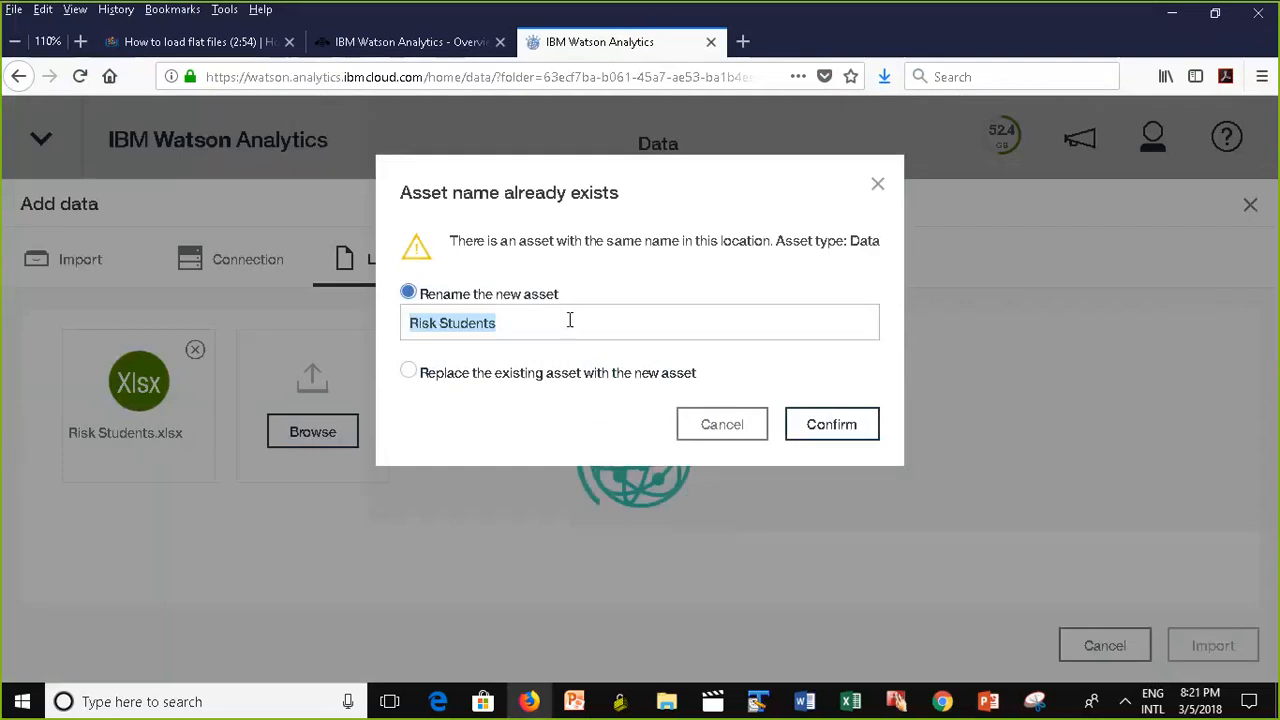
{"action": "left_click", "coordinate": [548, 325]}
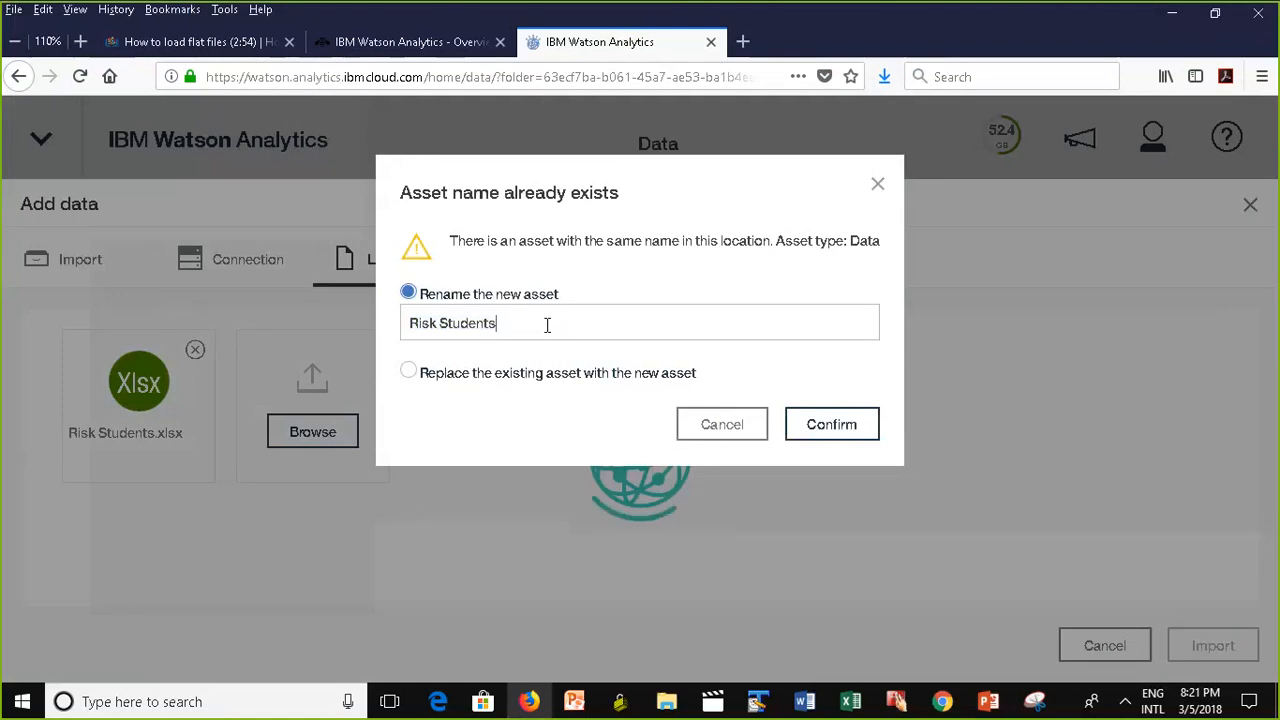
{"action": "left_click_drag", "start_coordinate": [498, 324], "coordinate": [405, 323]}
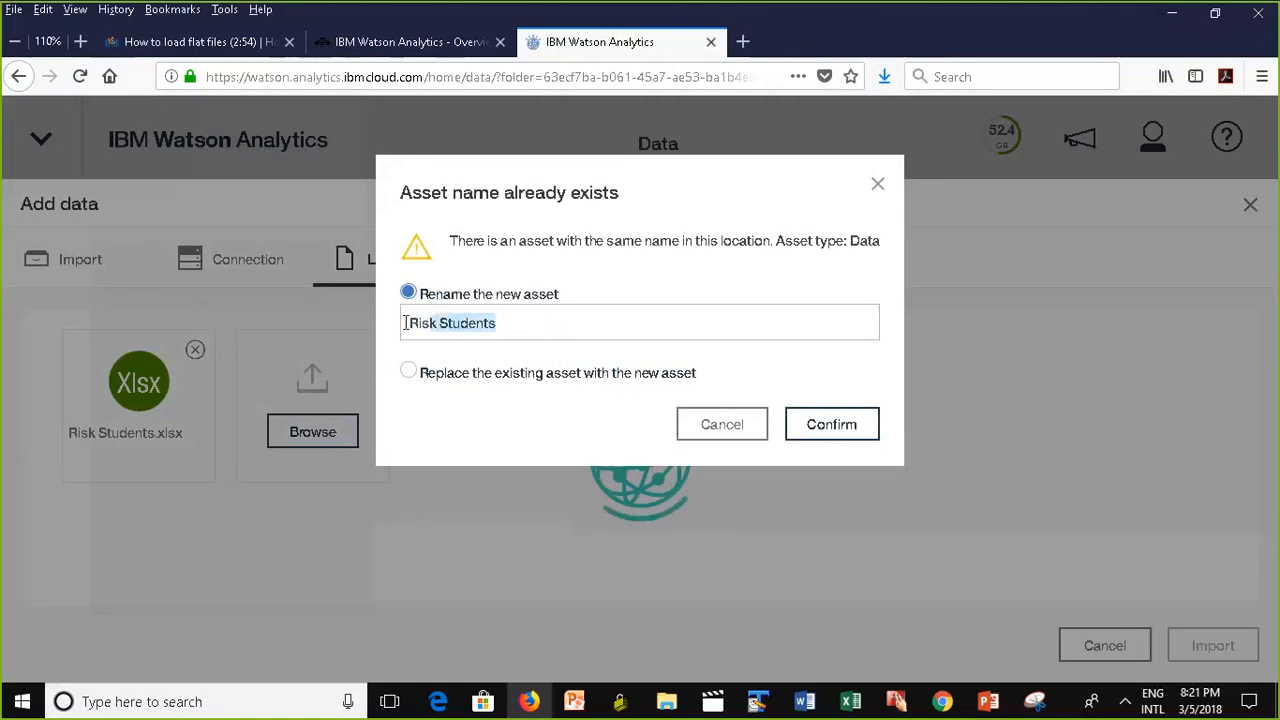
{"action": "left_click", "coordinate": [534, 321]}
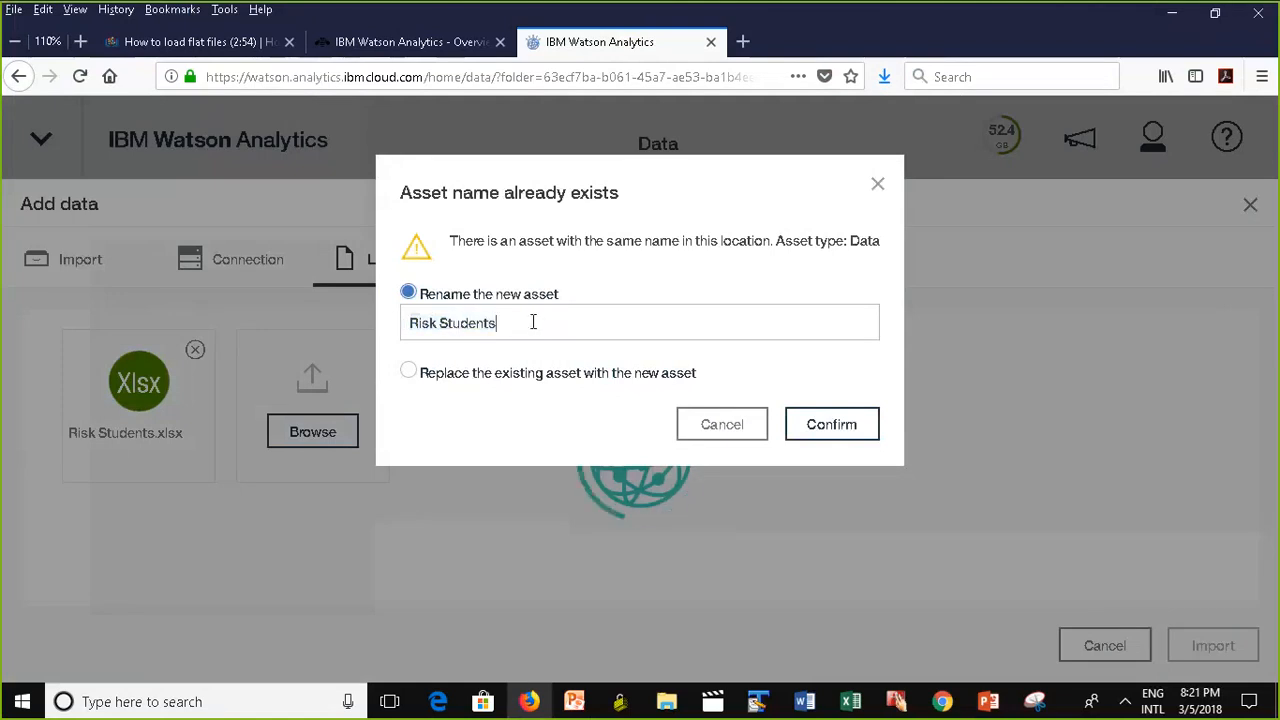
{"action": "type", "text": "2"}
{"action": "left_click", "coordinate": [843, 428]}
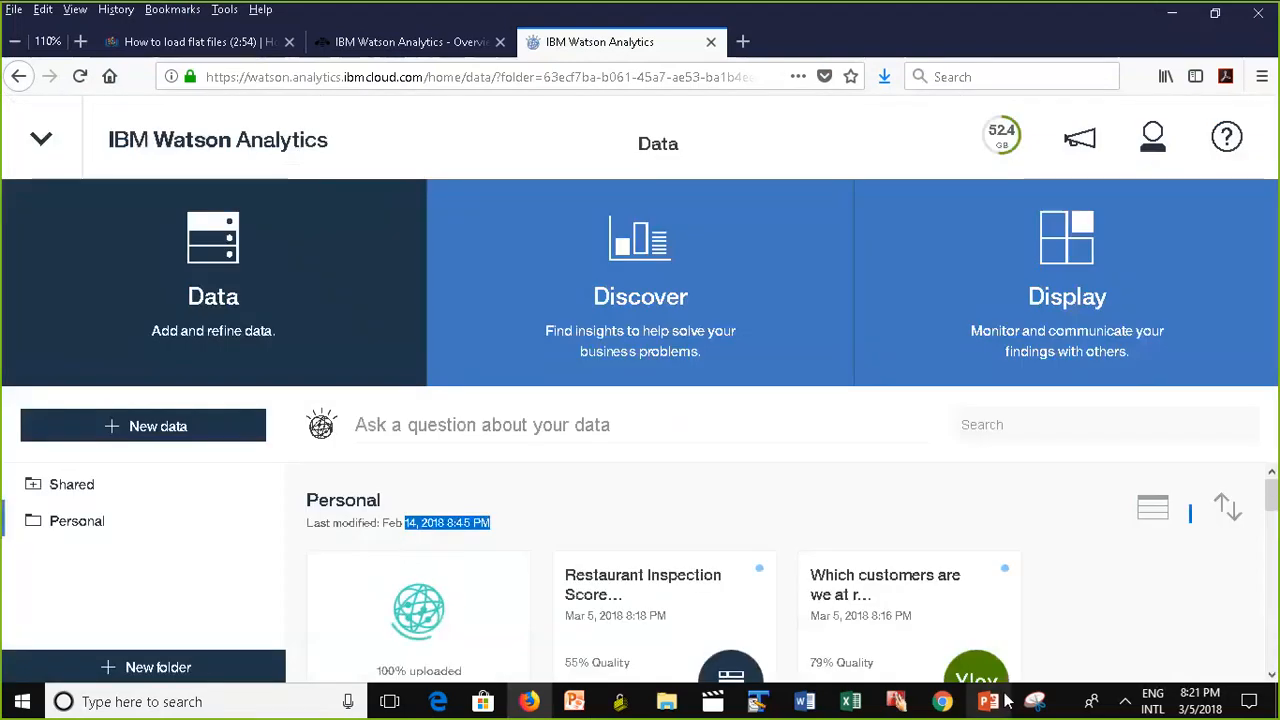
Switch to the Watson Analytics Walkthrough2.pptx presentation in PowerPoint and browse its slides up to the ones on importing local files.
{"action": "mouse_move", "coordinate": [988, 703]}
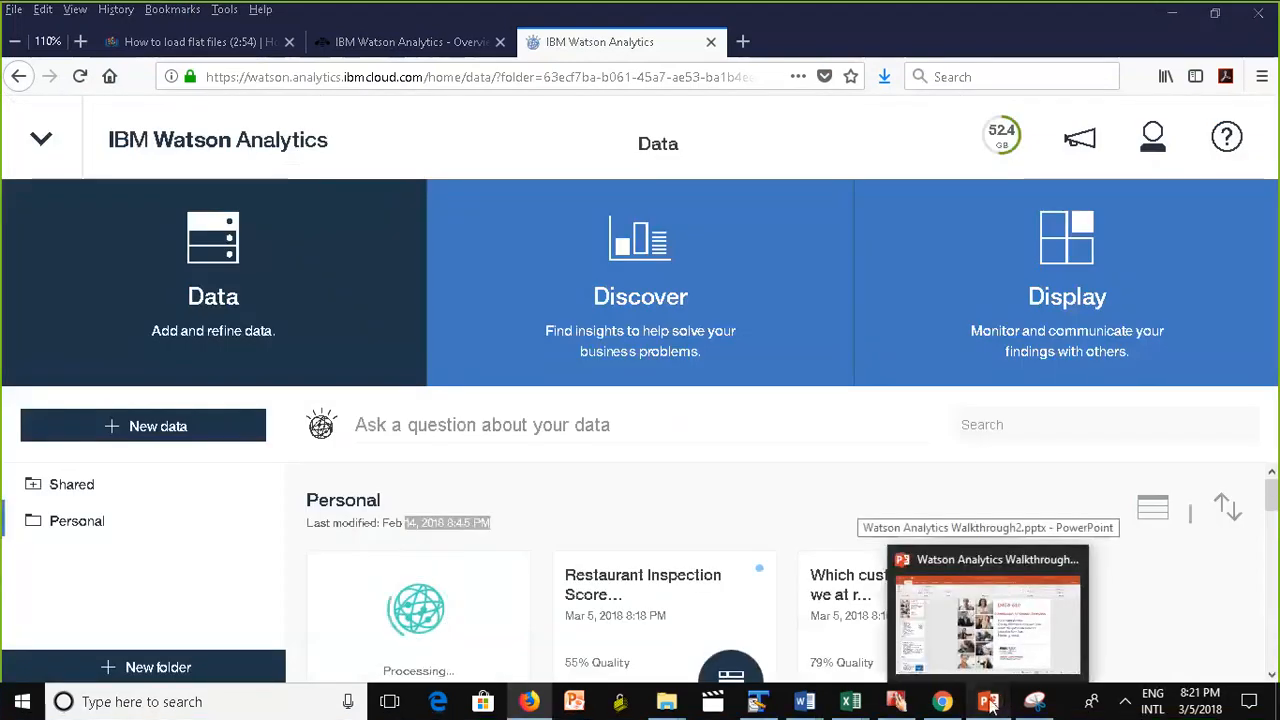
{"action": "left_click", "coordinate": [988, 703]}
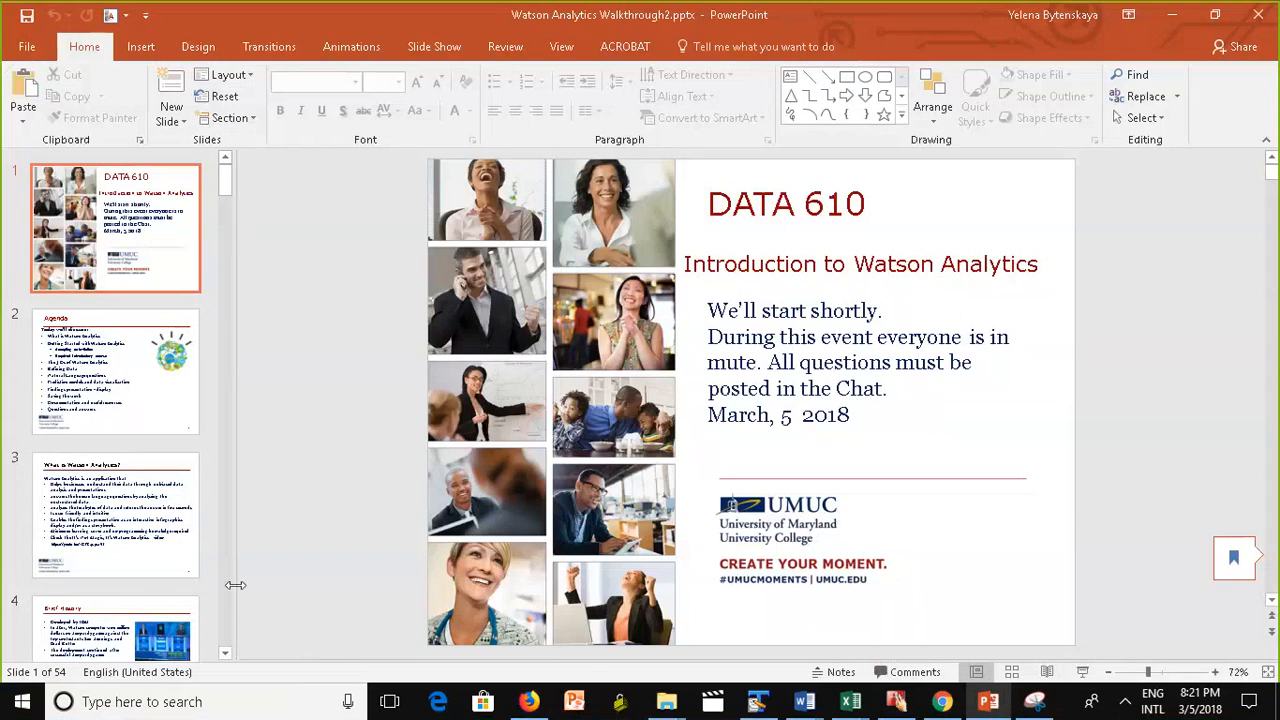
{"action": "scroll", "coordinate": [228, 589], "scroll_direction": "down", "scroll_amount": 5}
{"action": "scroll", "coordinate": [228, 597], "scroll_direction": "down", "scroll_amount": 5}
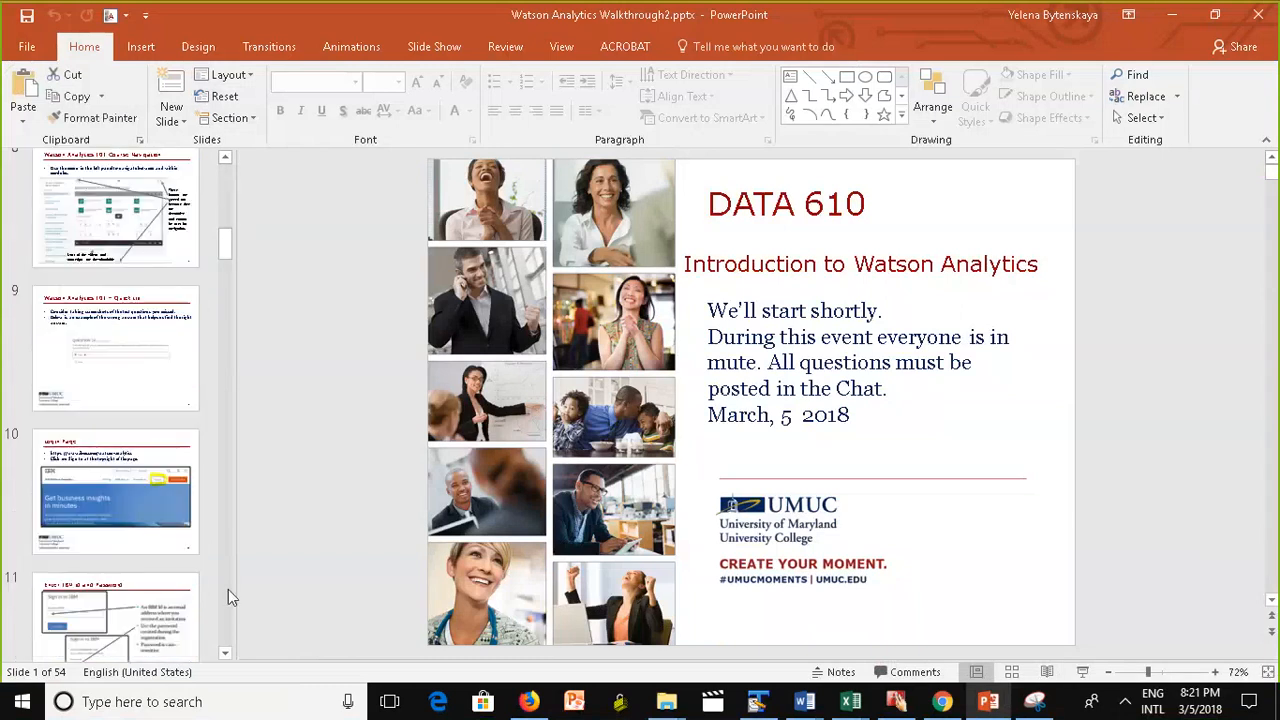
{"action": "scroll", "coordinate": [229, 597], "scroll_direction": "down", "scroll_amount": 10}
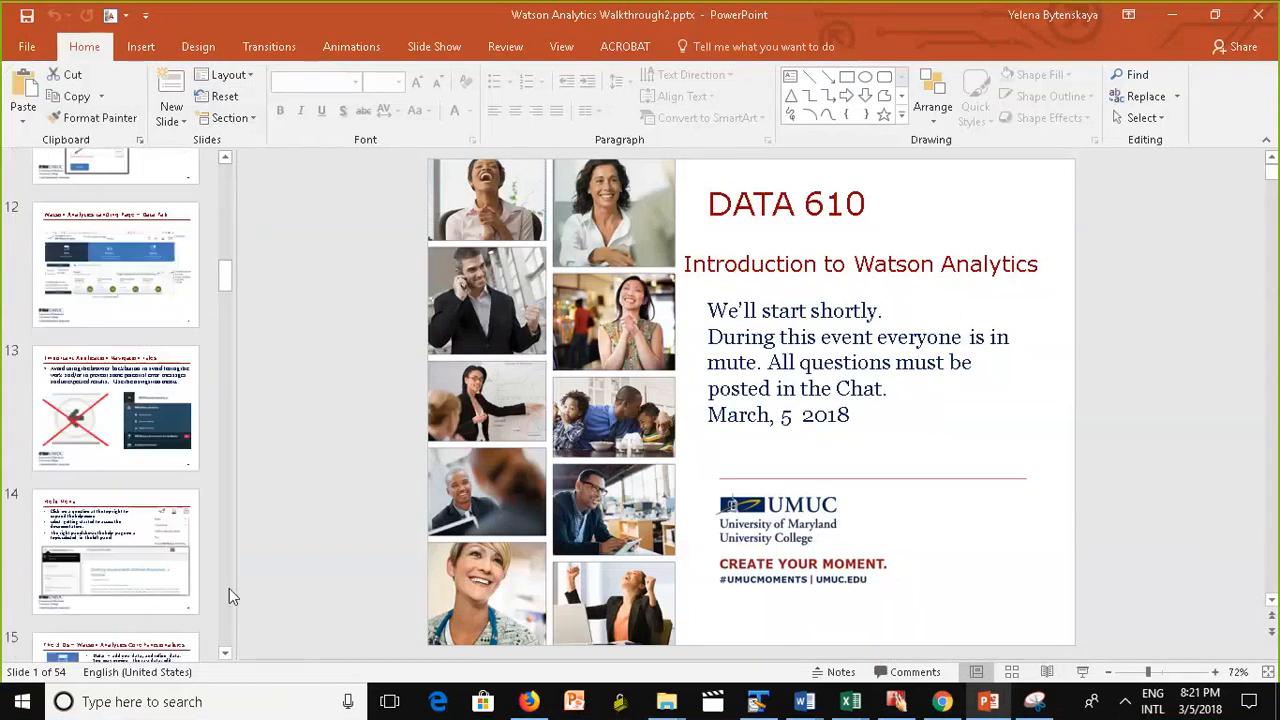
{"action": "scroll", "coordinate": [229, 597], "scroll_direction": "down", "scroll_amount": 3}
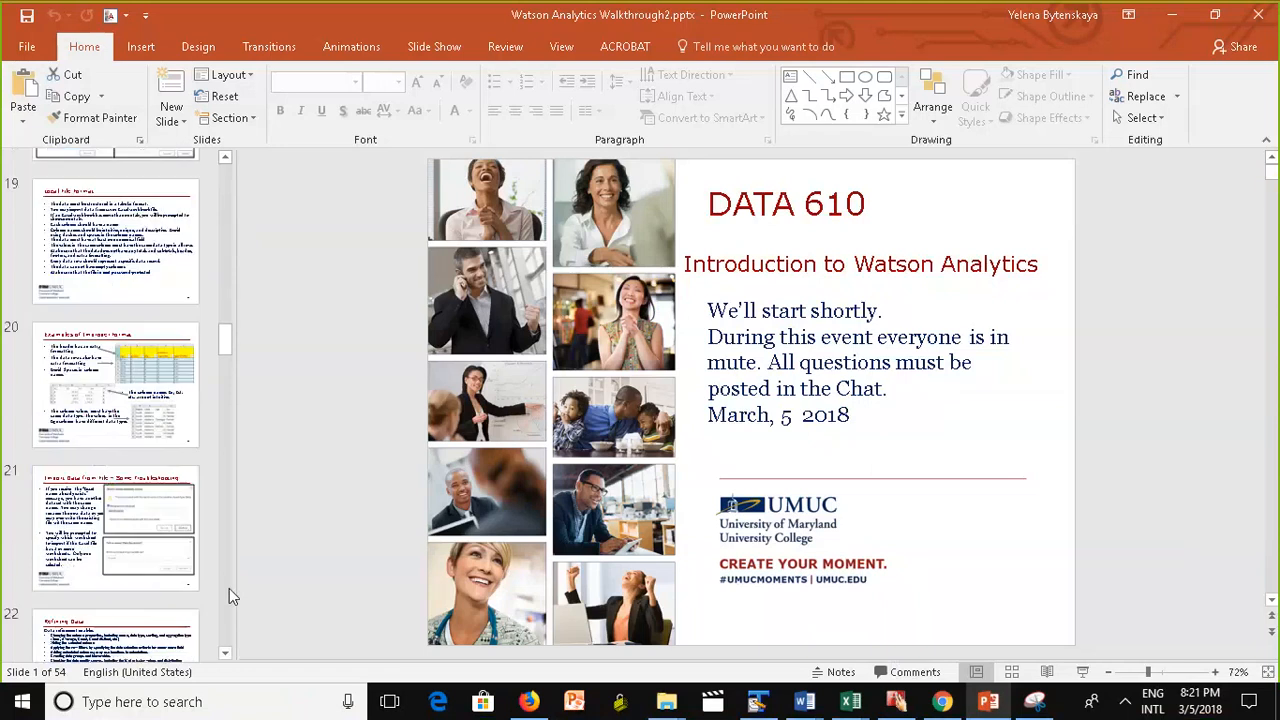
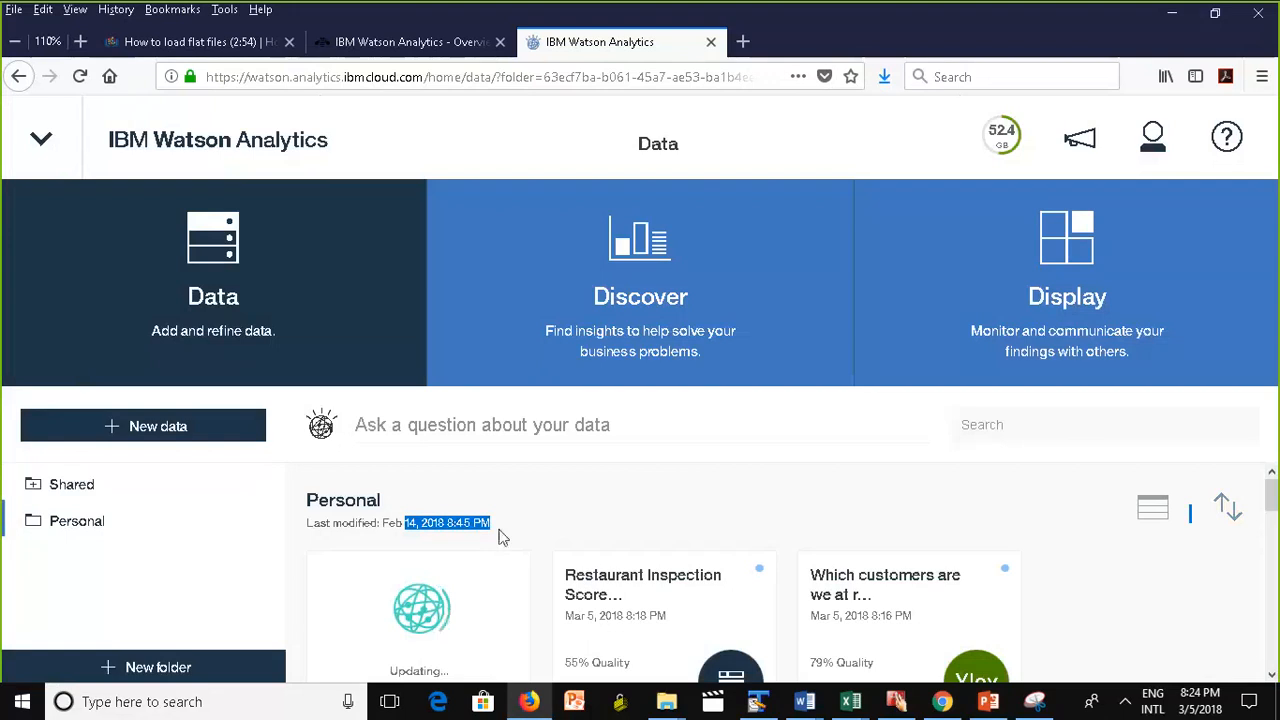
Find the Risk Students 2 dataset in the Personal folder and open it for refining.
{"action": "left_click", "coordinate": [575, 537]}
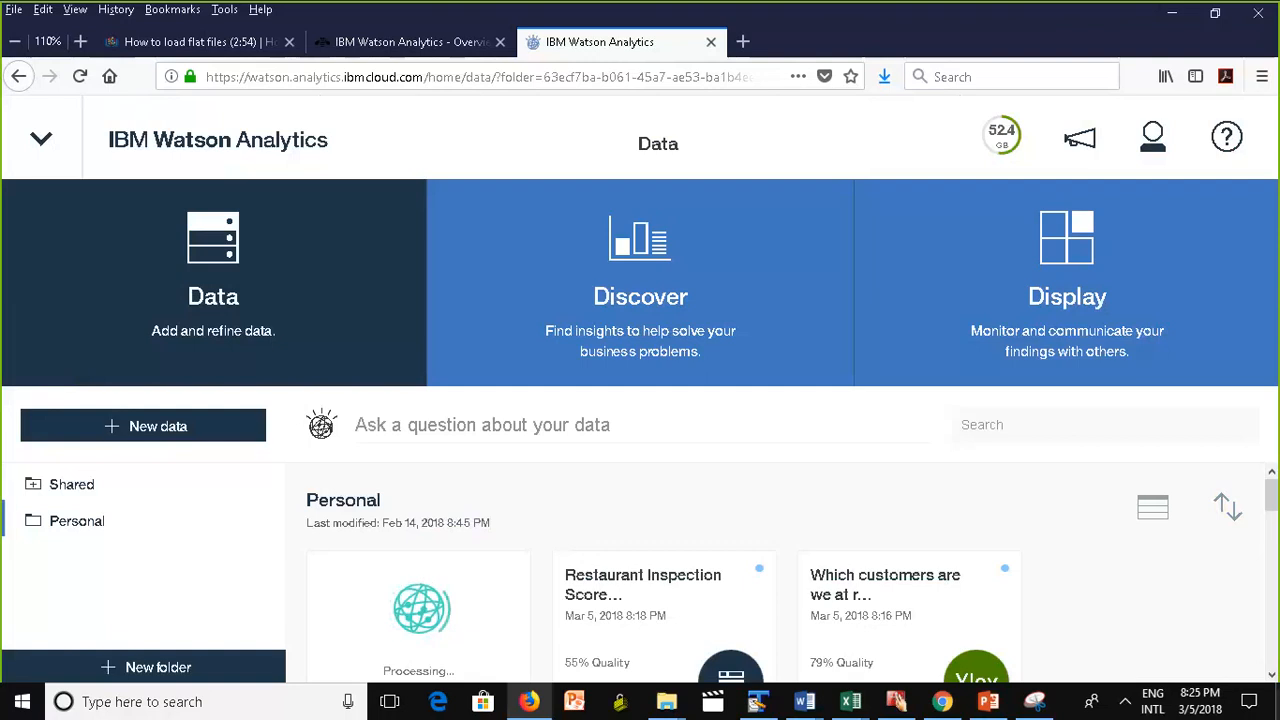
{"action": "scroll", "coordinate": [1272, 505], "scroll_direction": "down", "scroll_amount": 3}
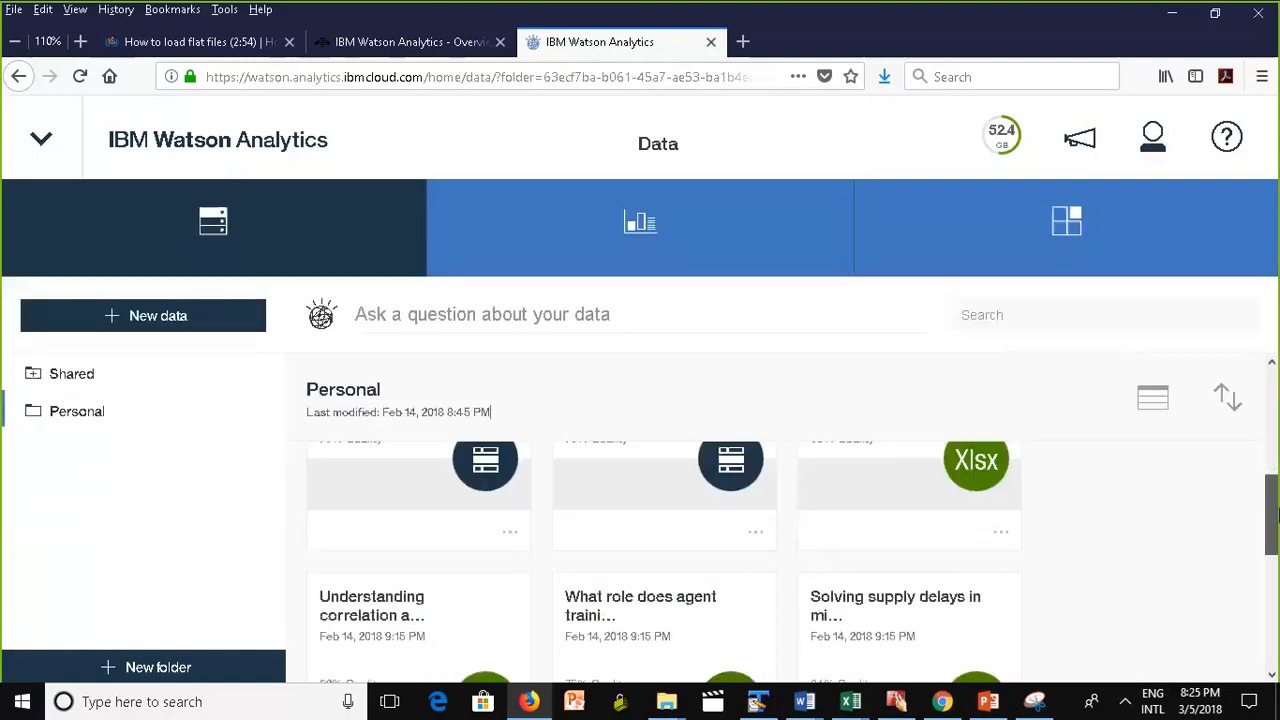
{"action": "left_click_drag", "start_coordinate": [1272, 512], "coordinate": [1275, 418]}
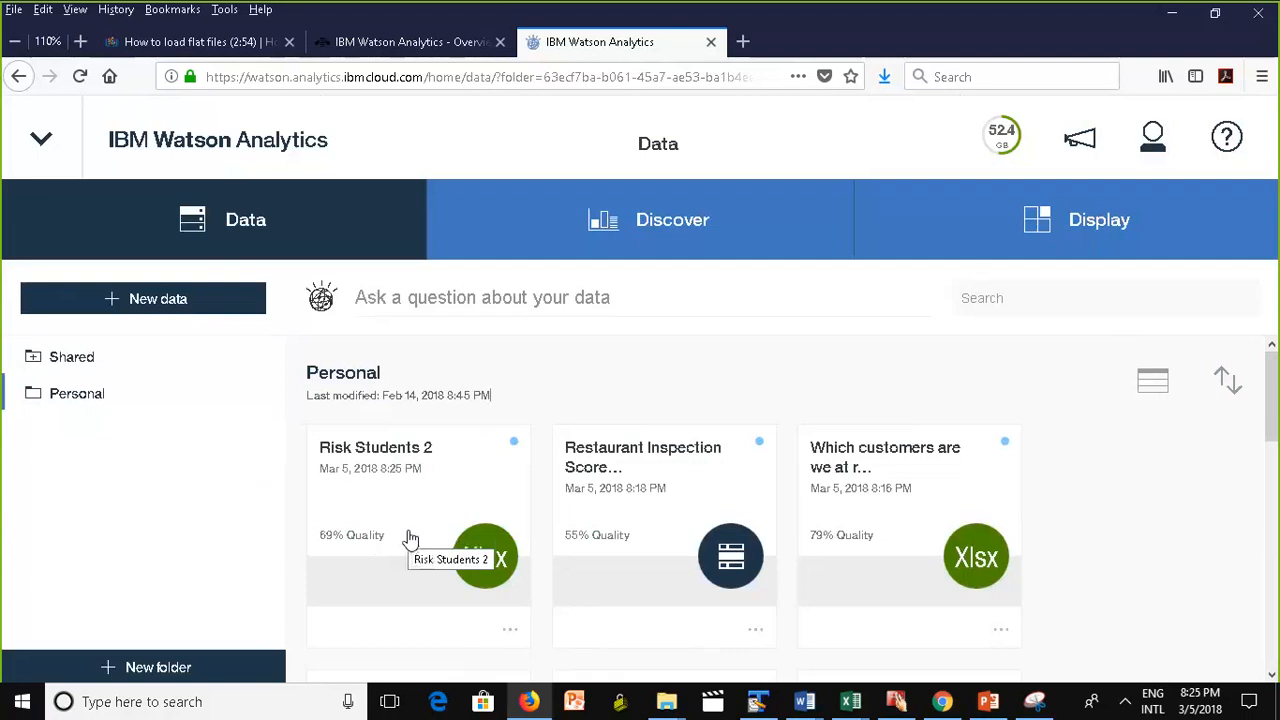
{"action": "left_click", "coordinate": [509, 629]}
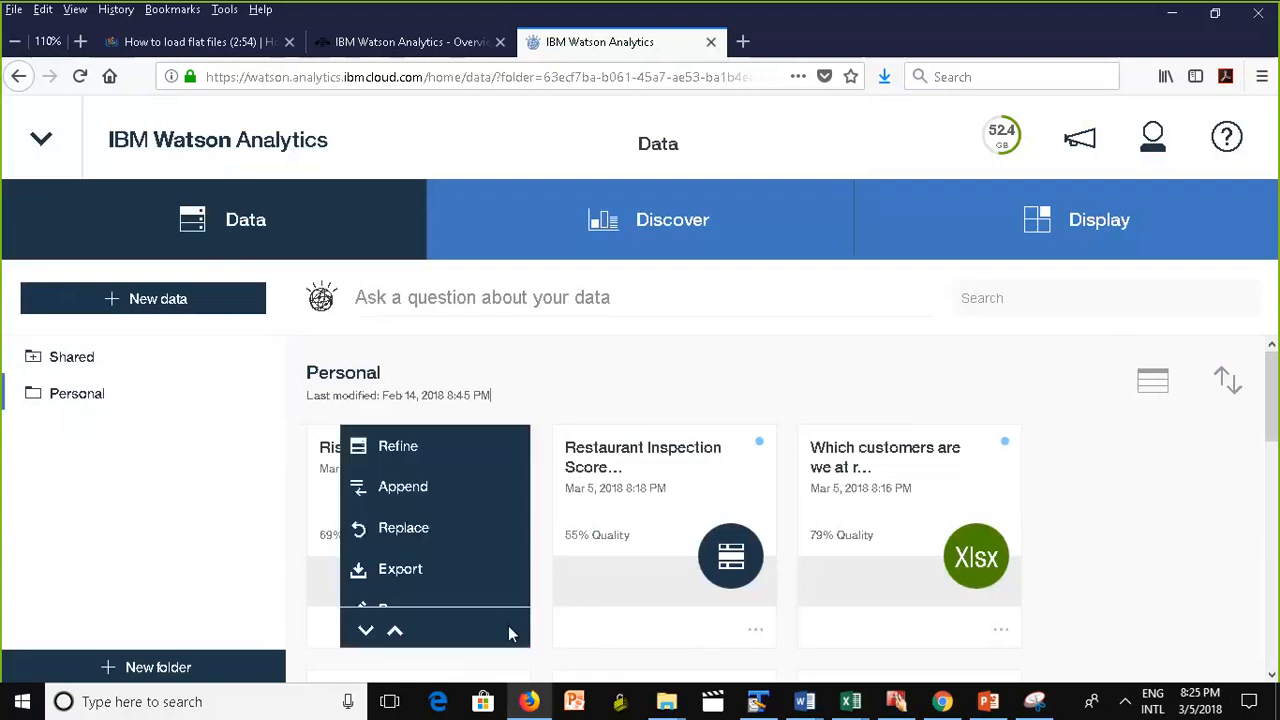
{"action": "left_click", "coordinate": [424, 458]}
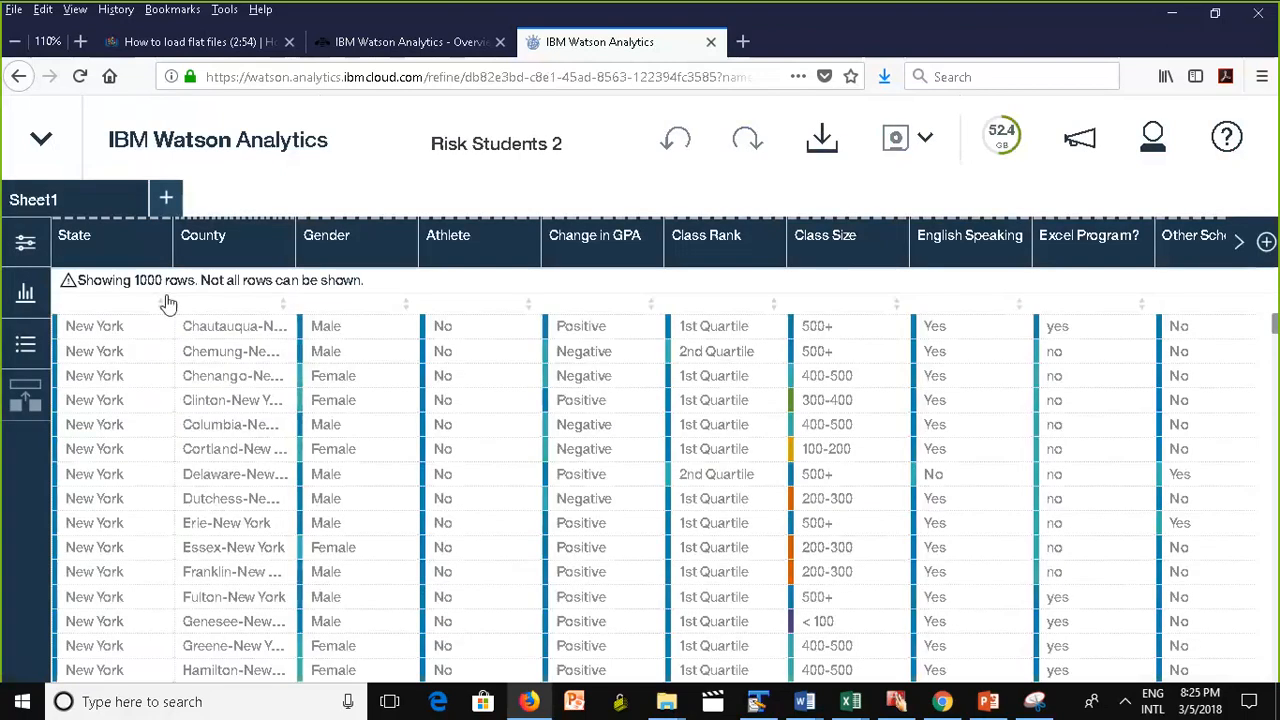
Show the quality metrics and distributions above the data and look through the columns up to Student Cost.
{"action": "left_click", "coordinate": [24, 293]}
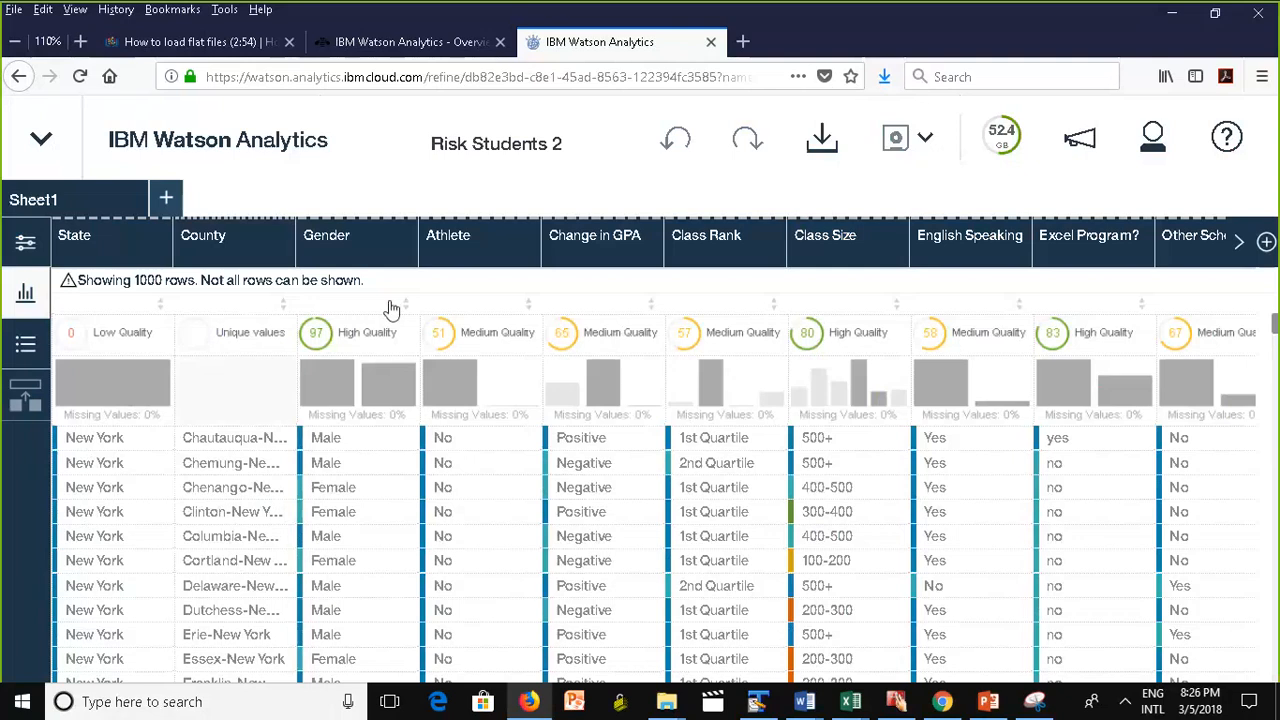
{"action": "left_click", "coordinate": [1240, 256]}
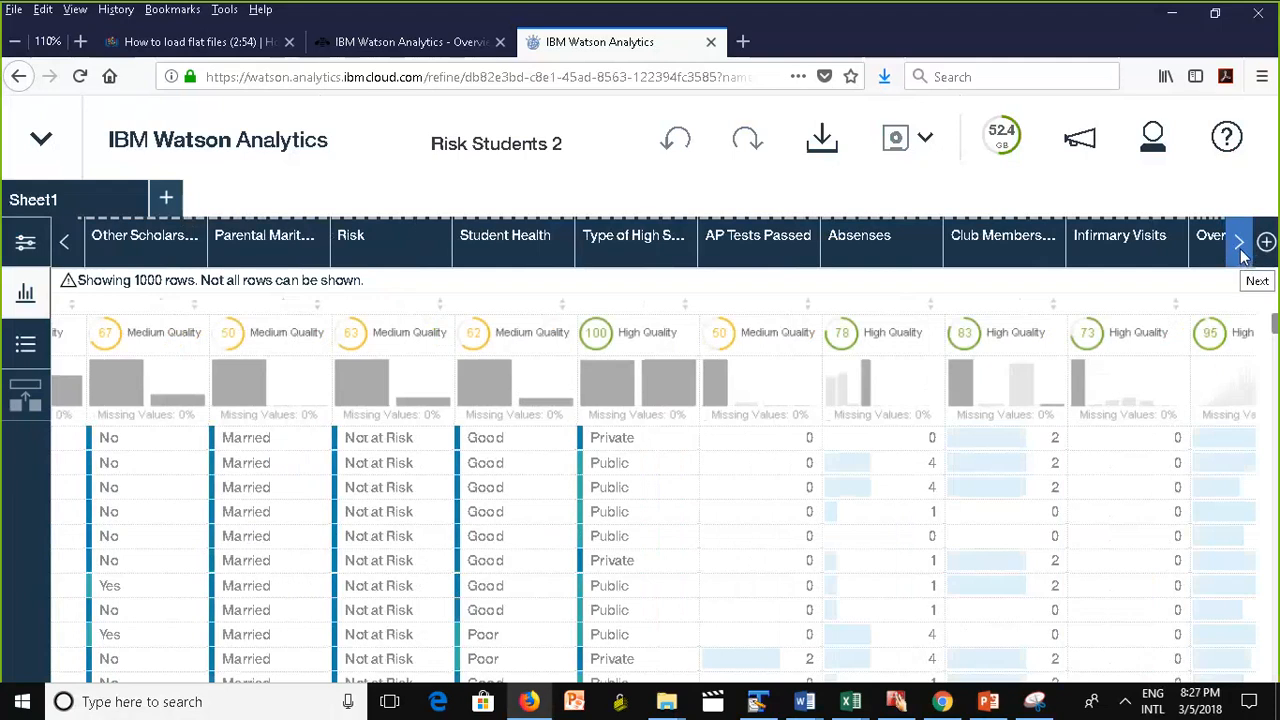
{"action": "left_click", "coordinate": [1240, 256]}
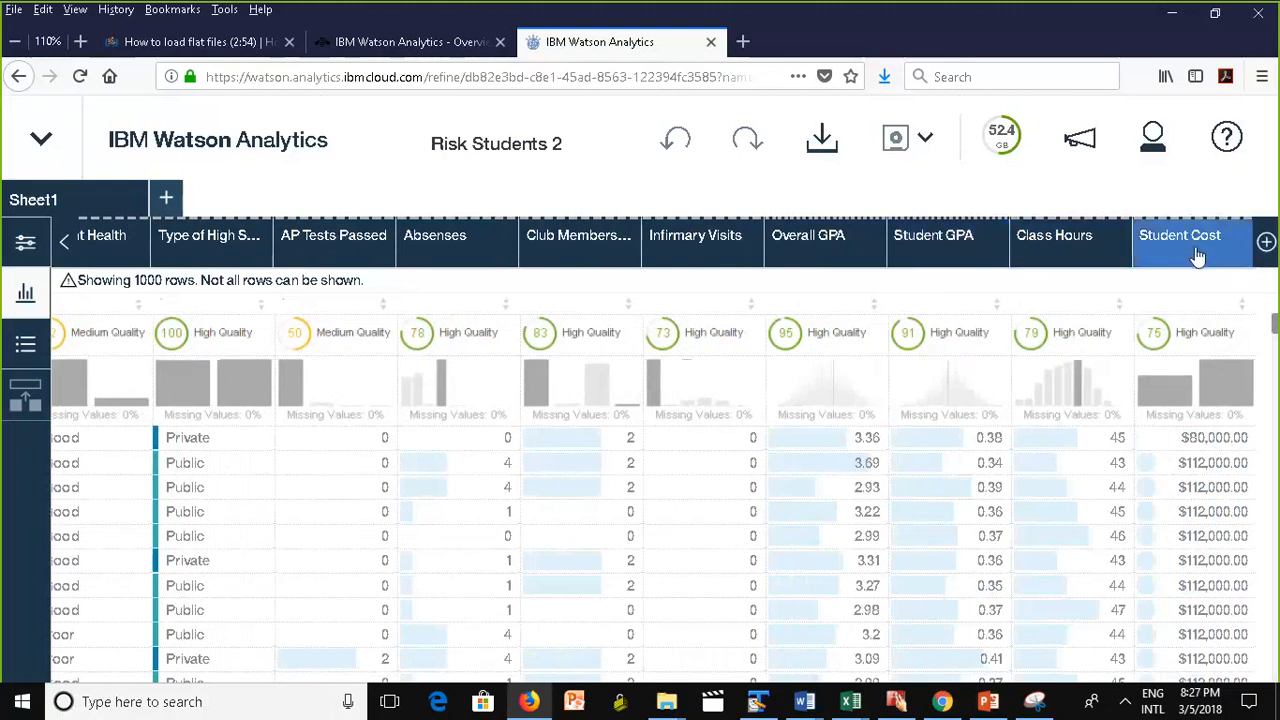
Start a new calculated column named "Discounted cost" in the Risk Students 2 data.
{"action": "left_click", "coordinate": [1267, 243]}
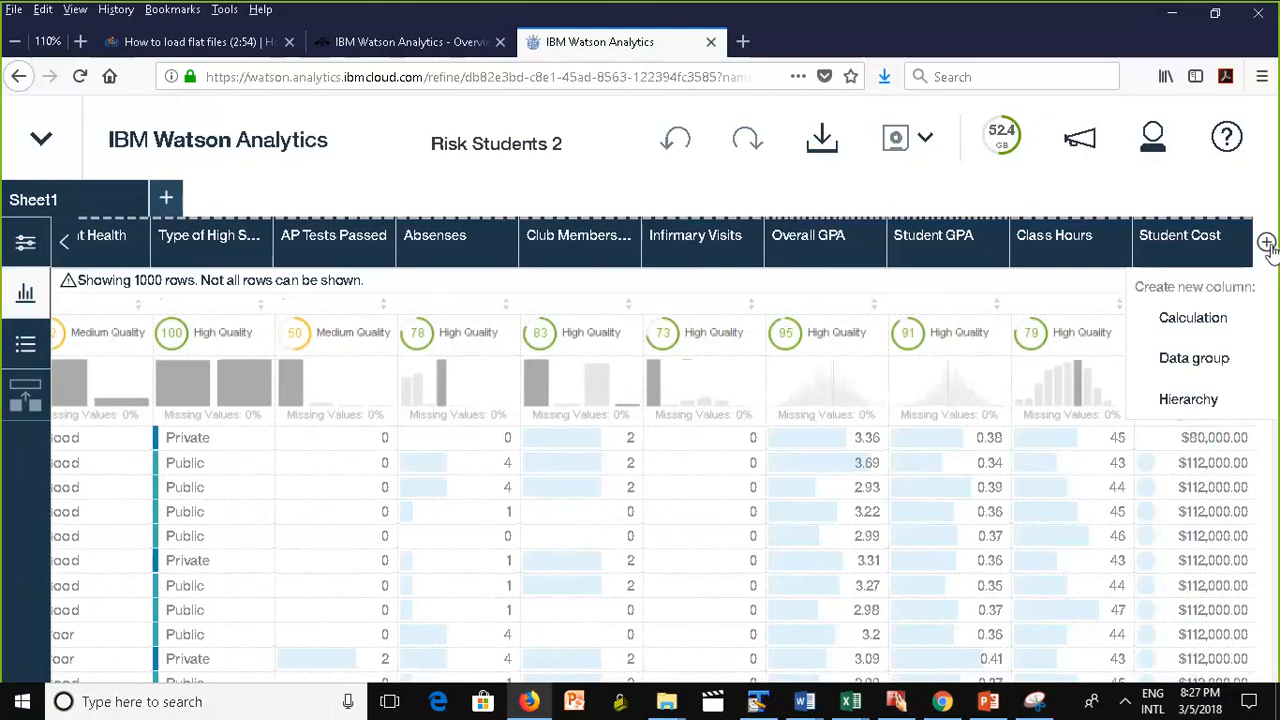
{"action": "left_click", "coordinate": [1208, 318]}
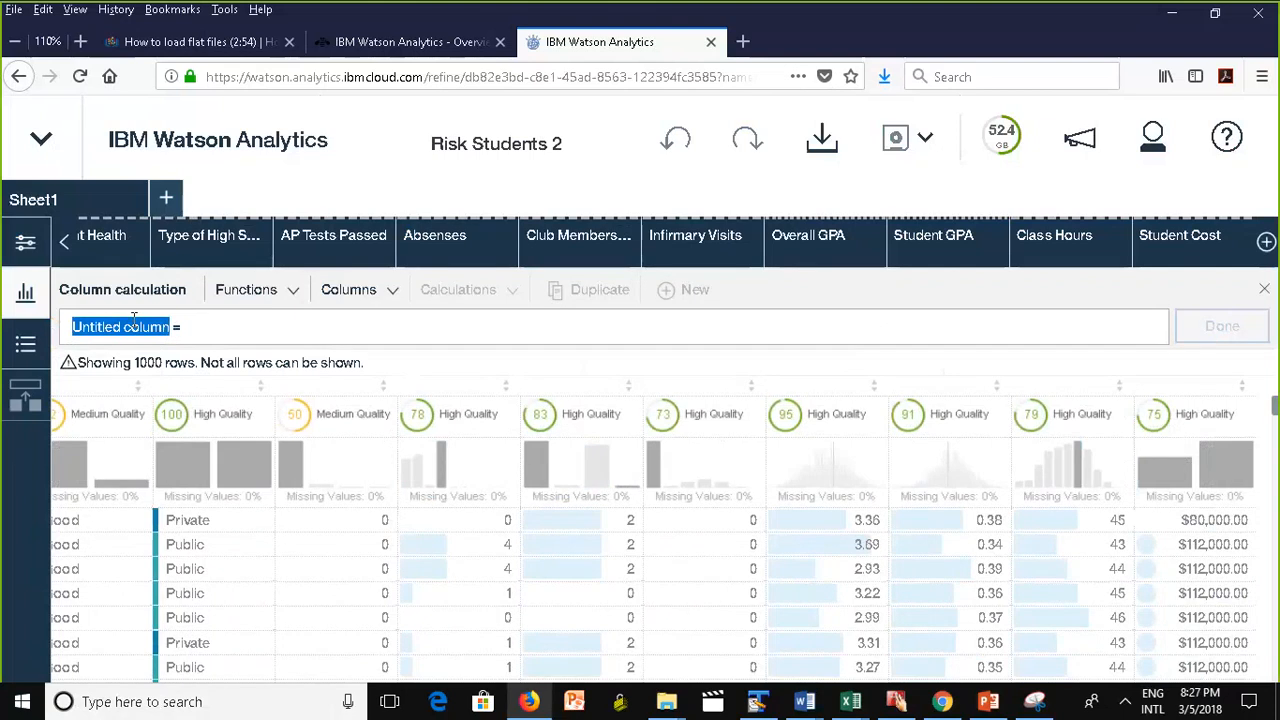
{"action": "type", "text": "Discou"}
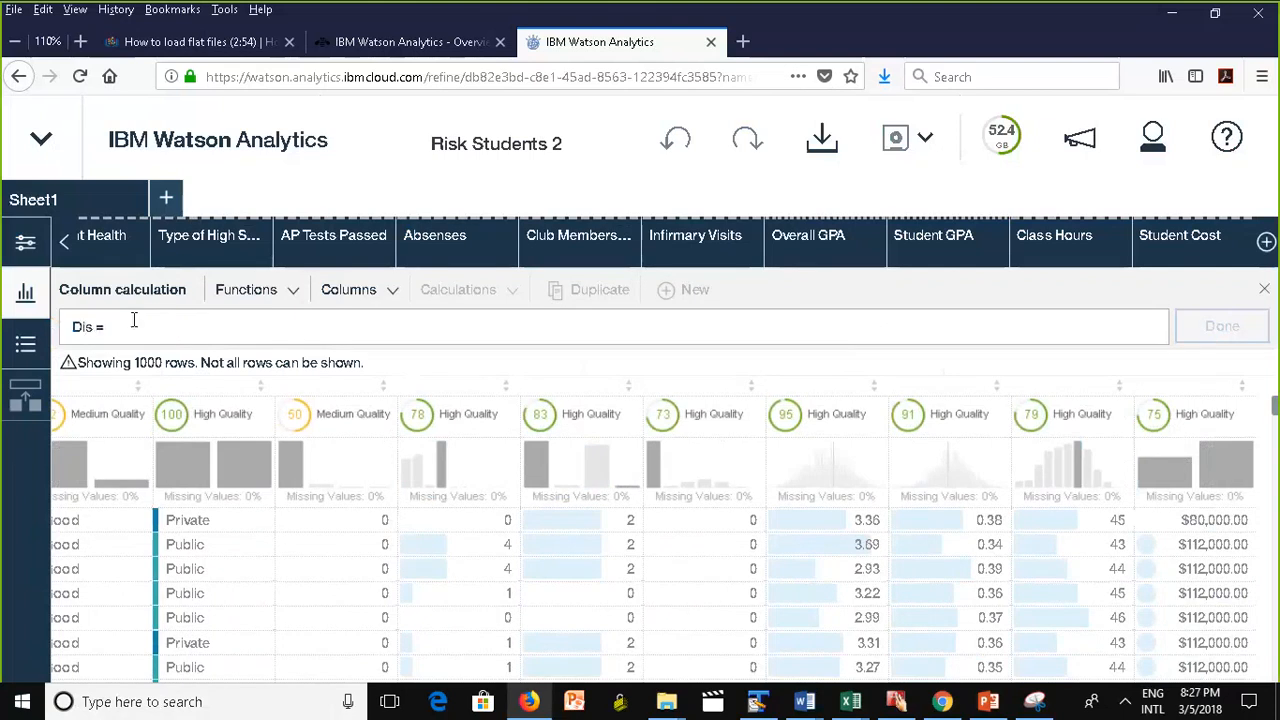
{"action": "type", "text": "nted cost"}
{"action": "left_click", "coordinate": [234, 333]}
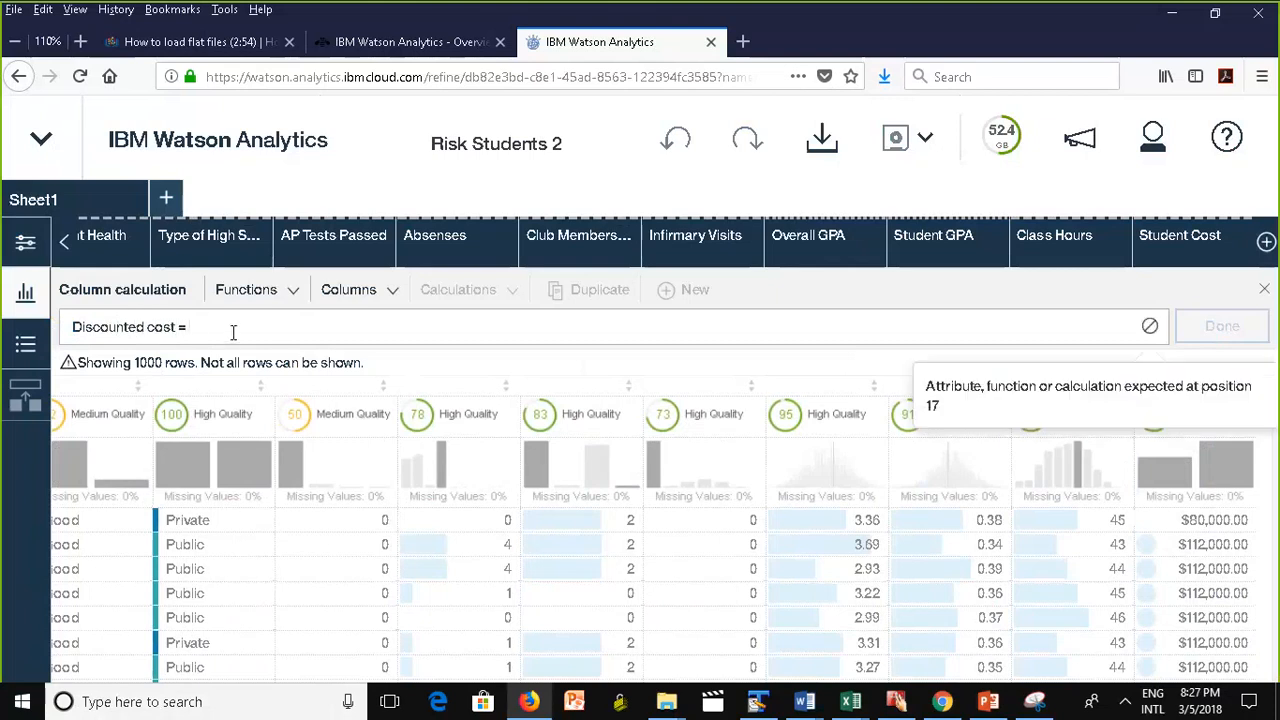
Define the Discounted cost calculation as the Student Cost column minus 1000 and add the column to the data.
{"action": "left_click", "coordinate": [392, 300]}
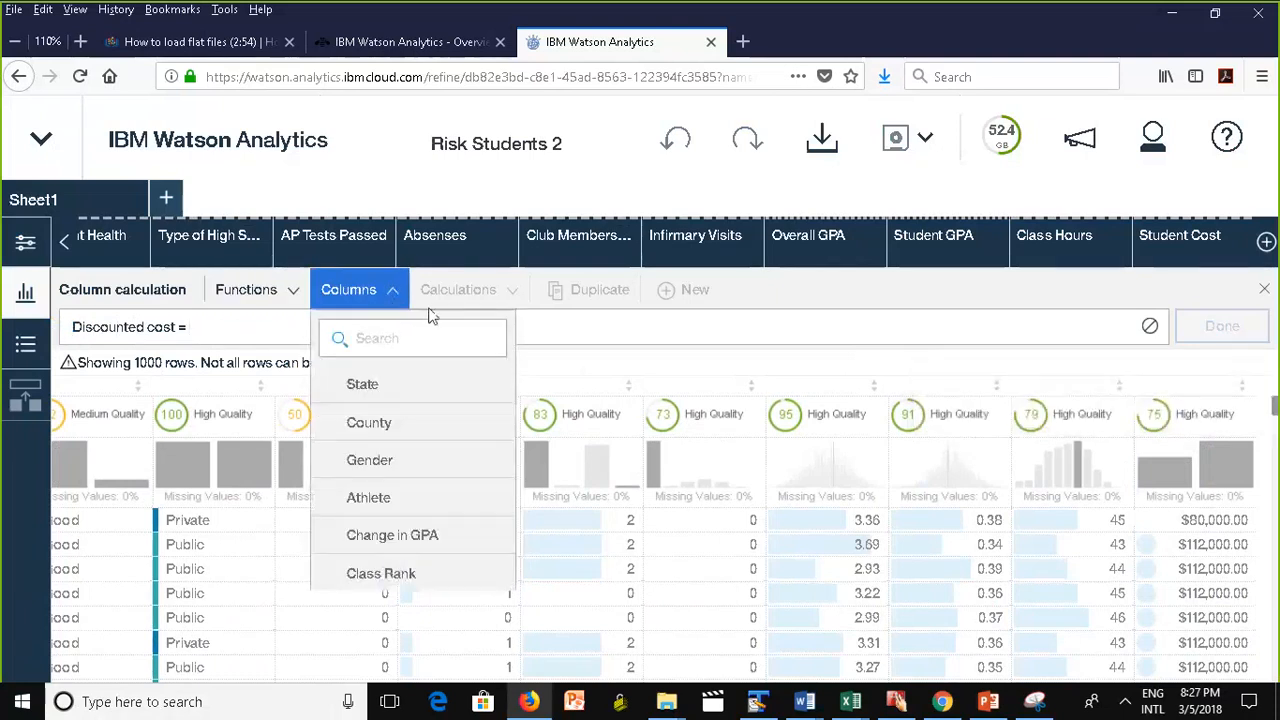
{"action": "left_click", "coordinate": [375, 340]}
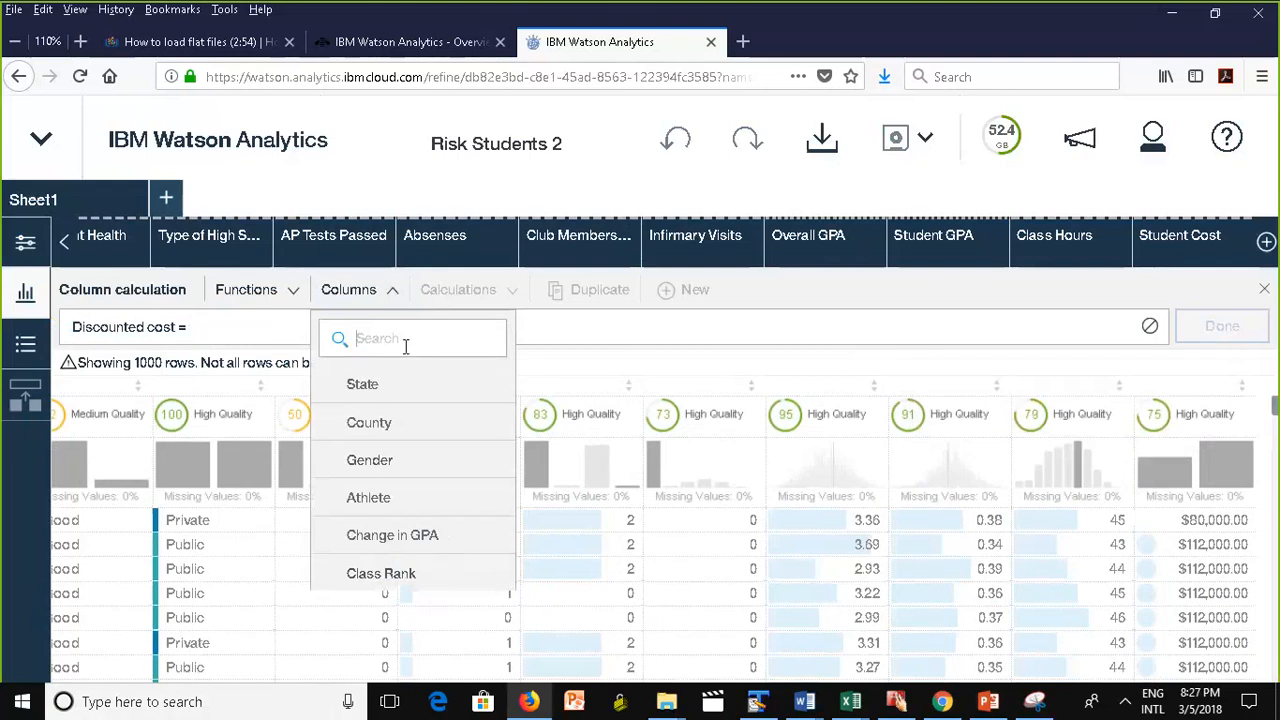
{"action": "type", "text": "cost"}
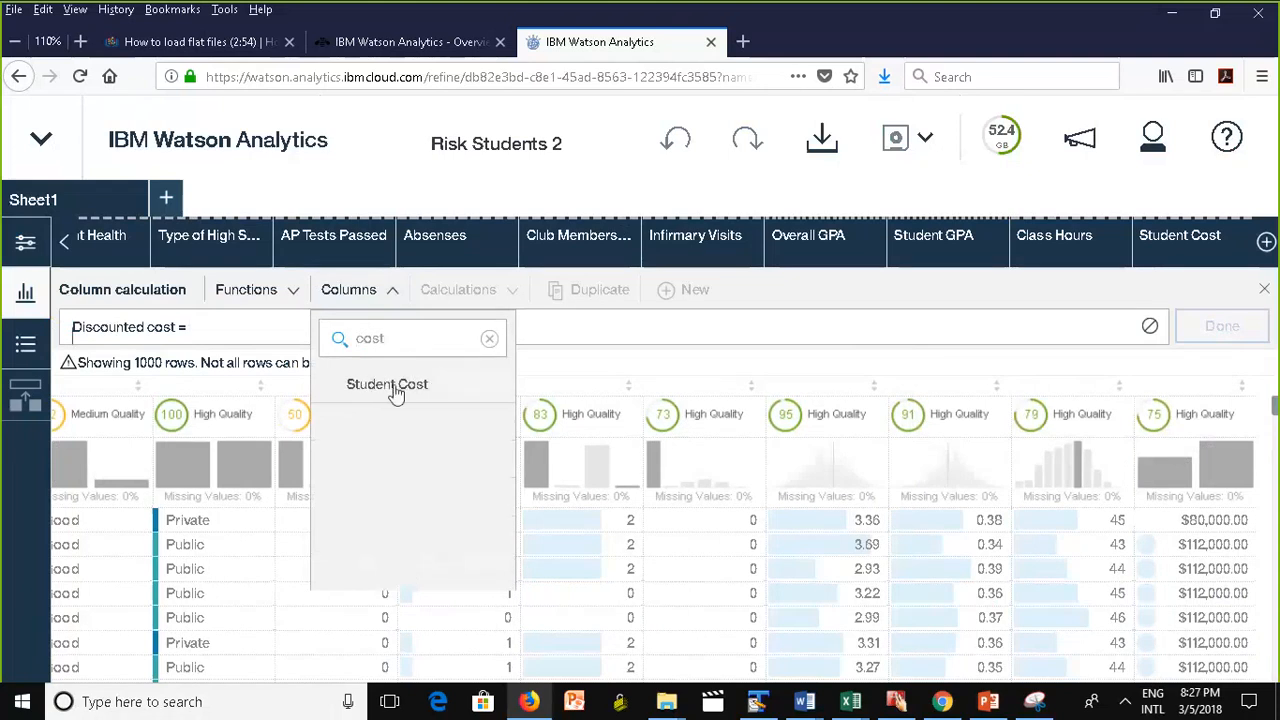
{"action": "left_click", "coordinate": [396, 389]}
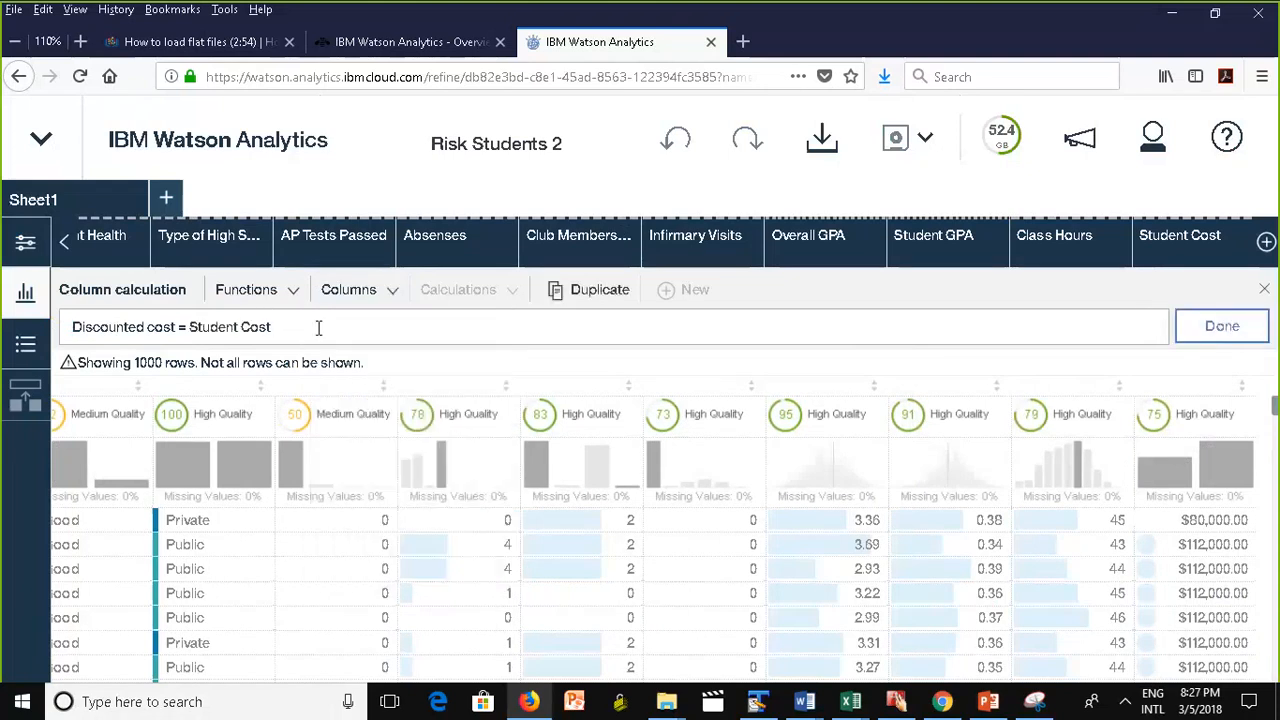
{"action": "type", "text": "-1000"}
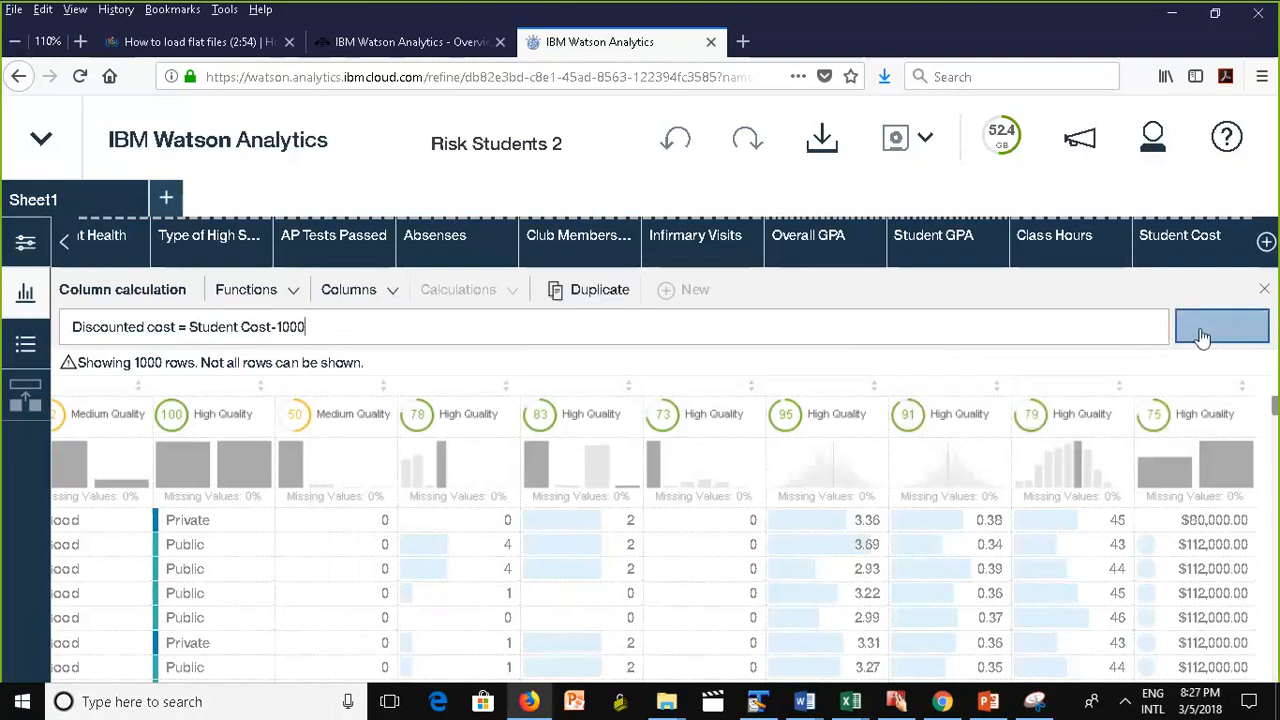
{"action": "left_click", "coordinate": [1221, 330]}
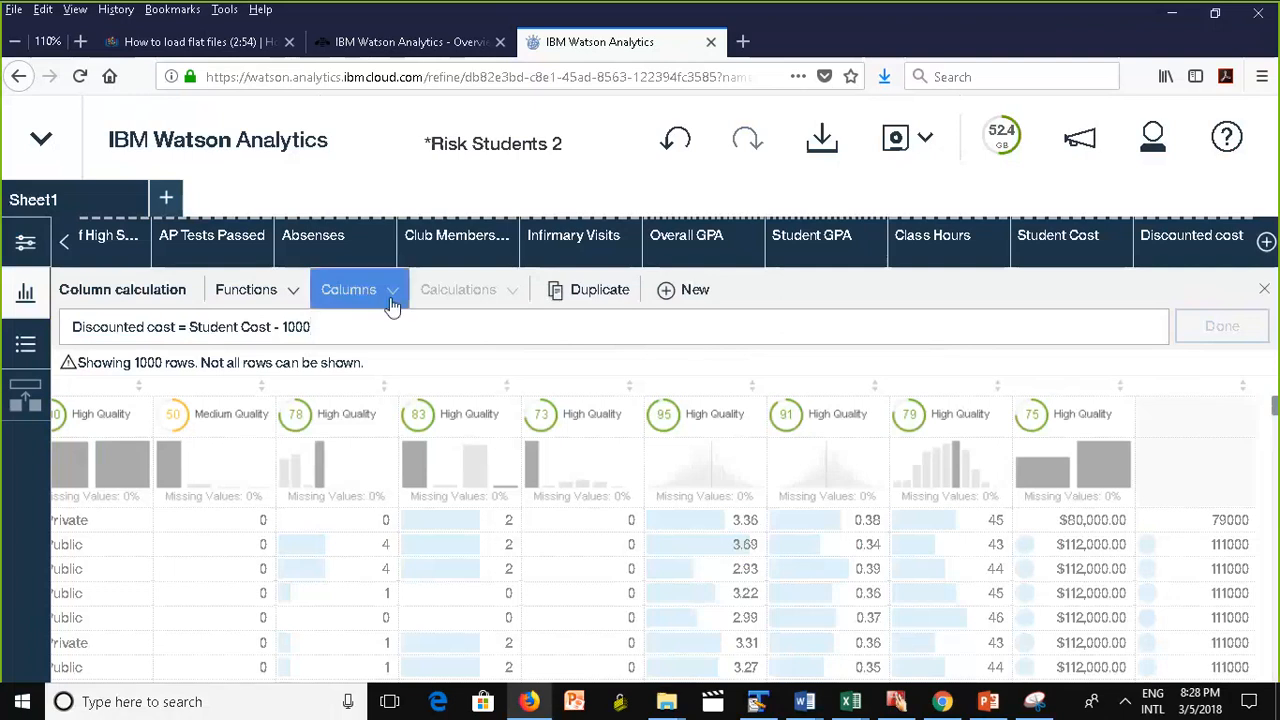
{"action": "left_click", "coordinate": [296, 295]}
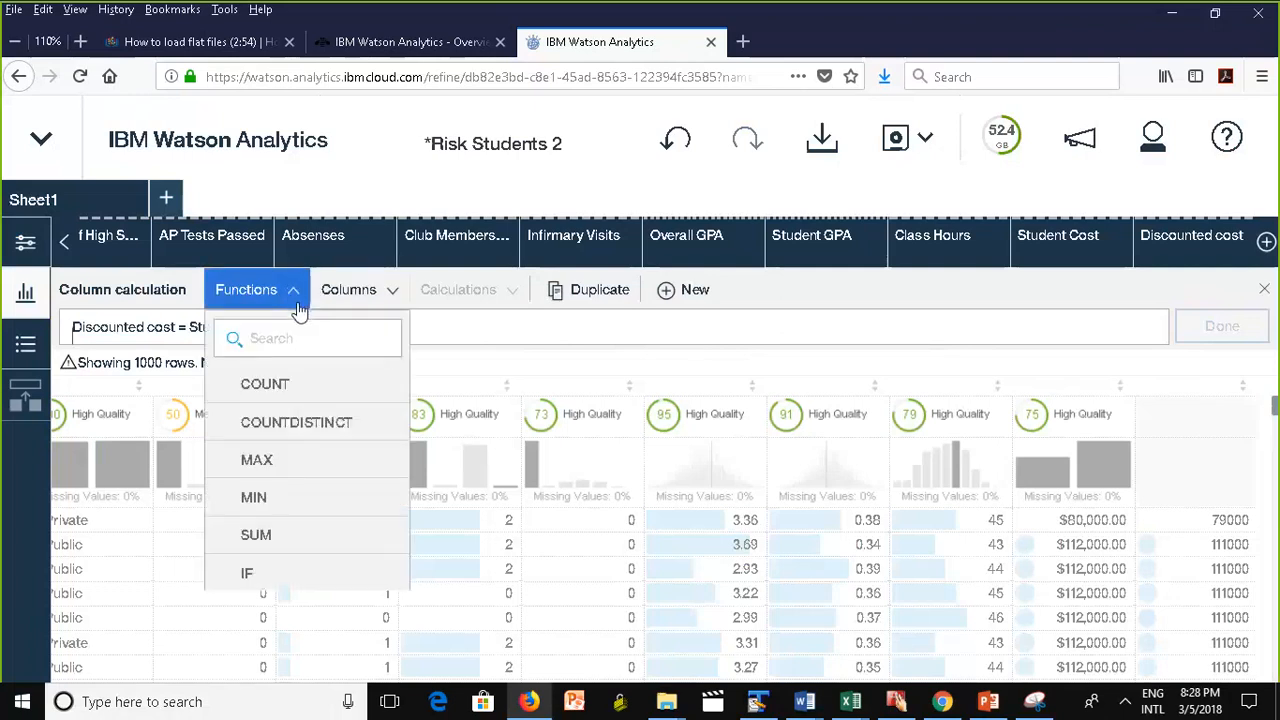
{"action": "left_click", "coordinate": [576, 372]}
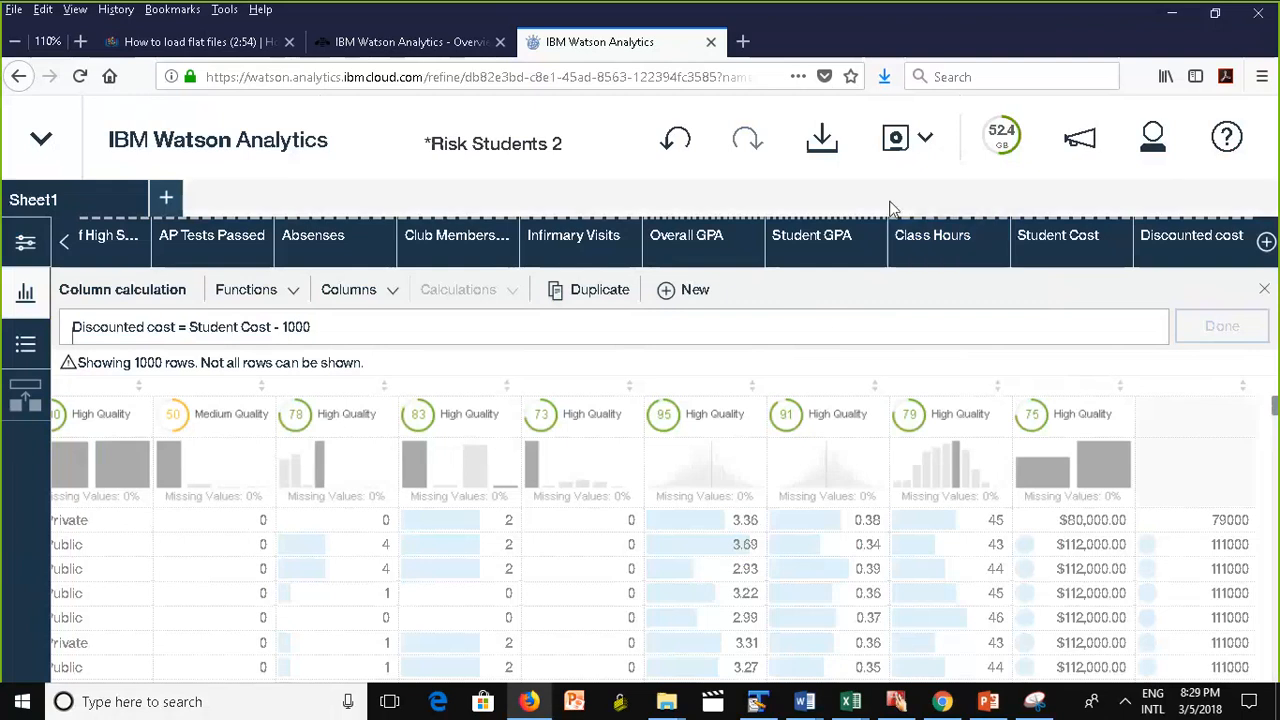
Save the changes made to the Risk Students 2 dataset.
{"action": "left_click", "coordinate": [924, 146]}
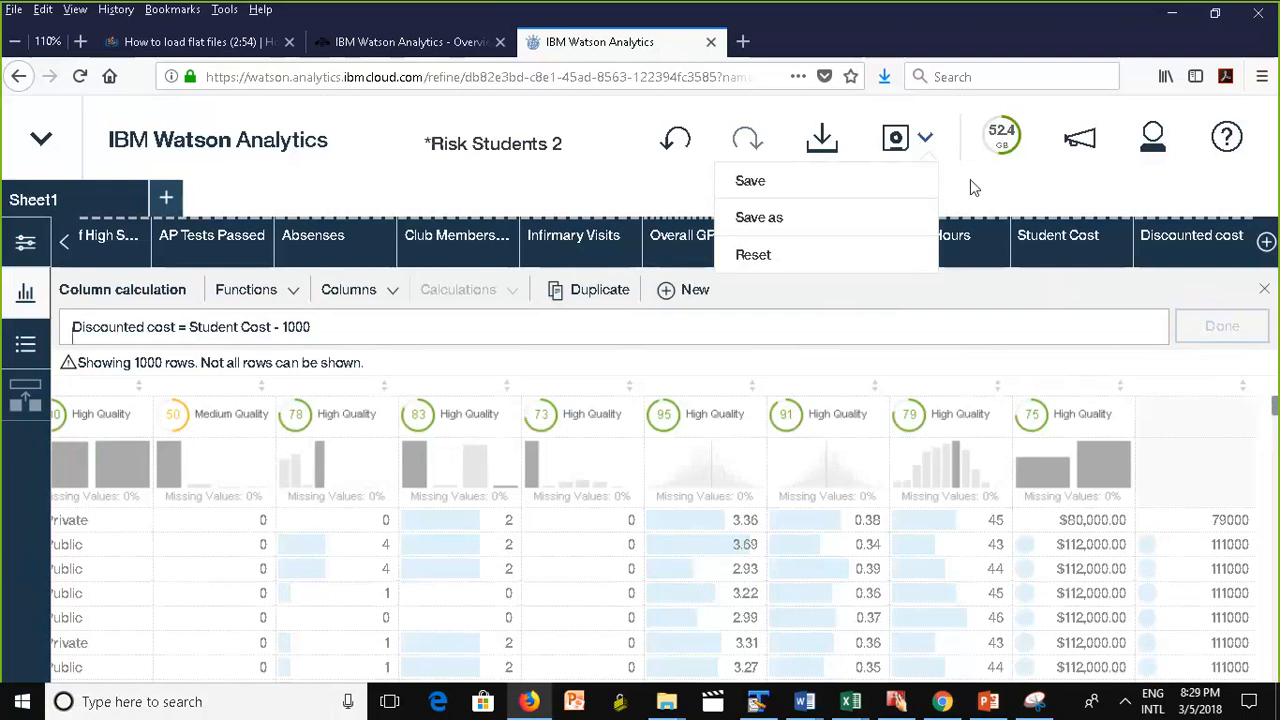
{"action": "left_click", "coordinate": [970, 180]}
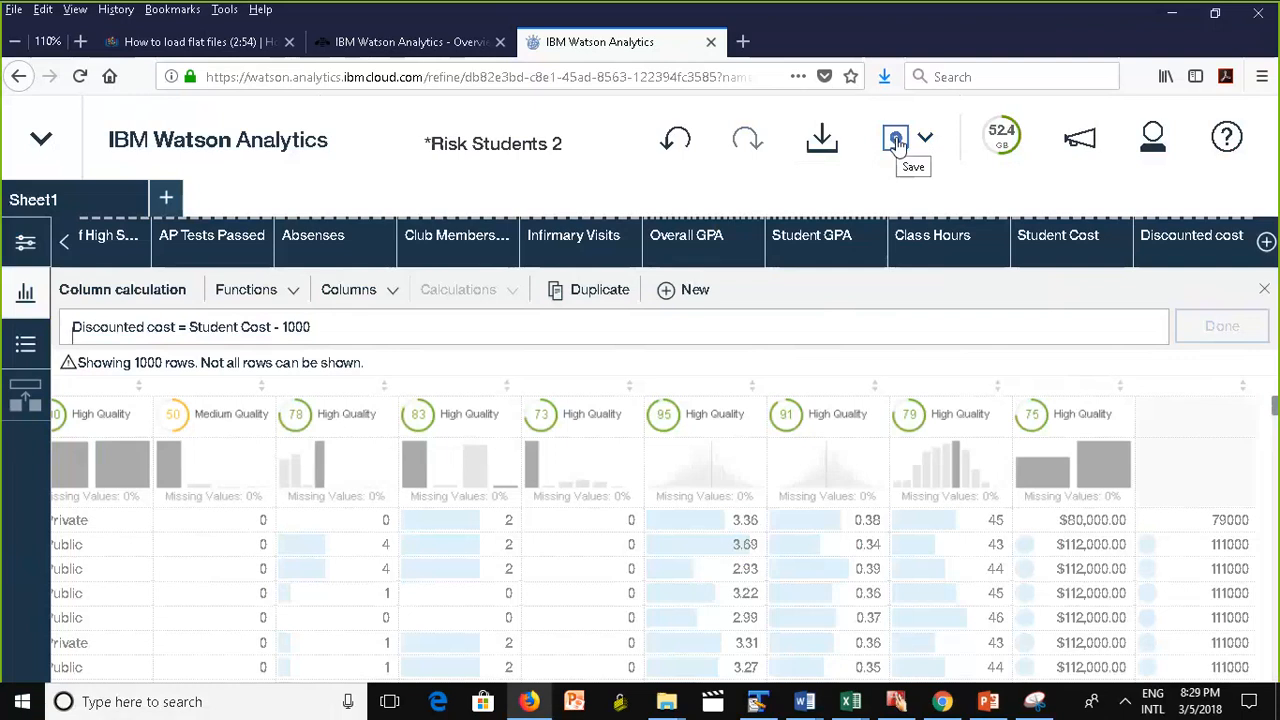
{"action": "left_click", "coordinate": [925, 139]}
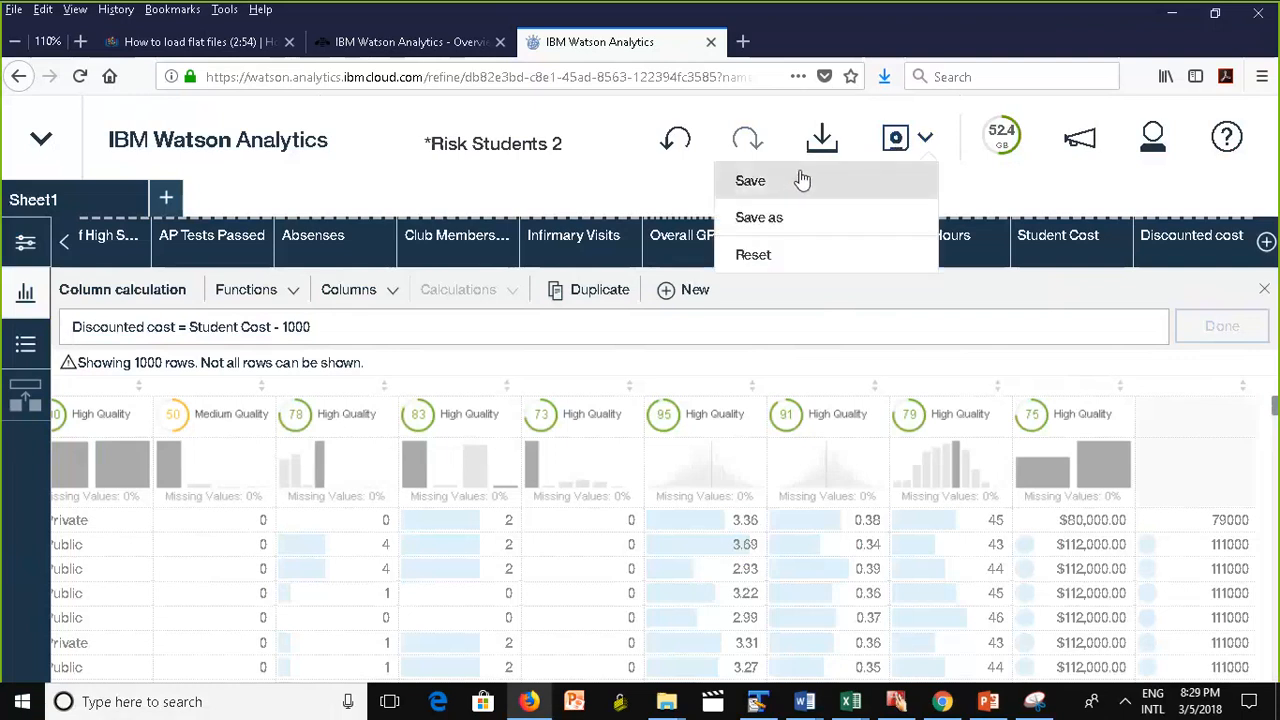
{"action": "left_click", "coordinate": [898, 160]}
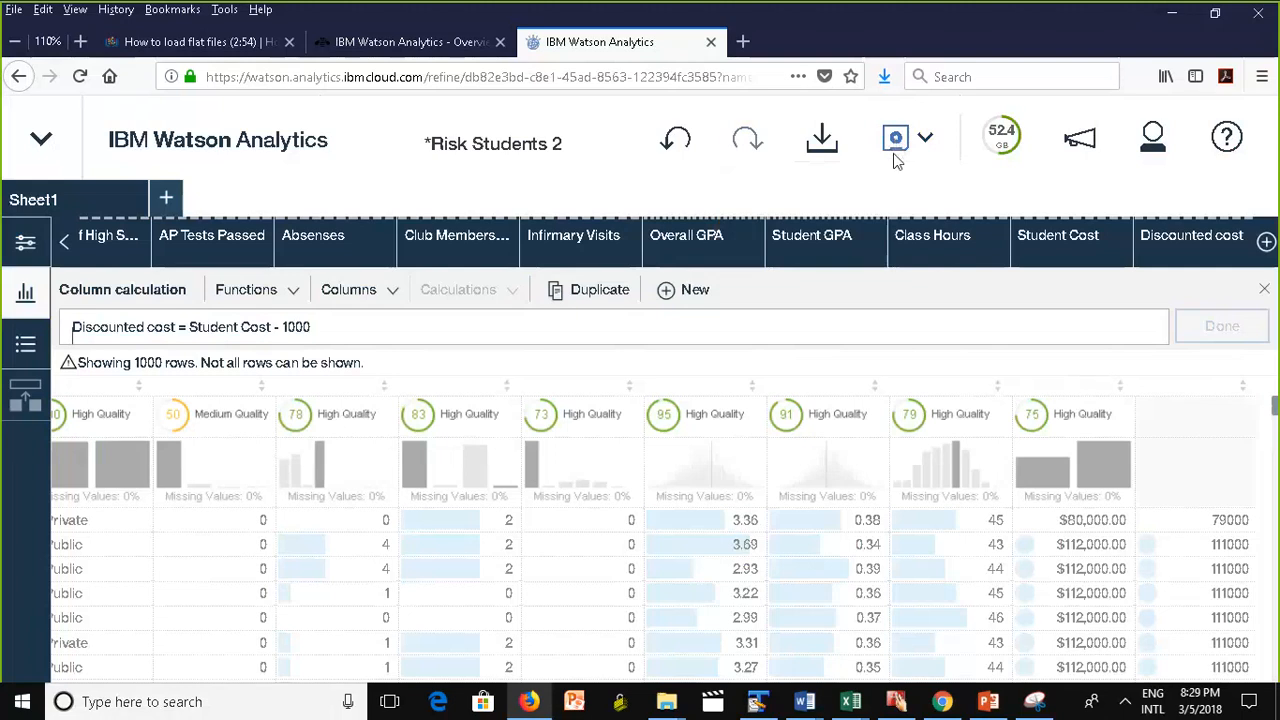
{"action": "left_click", "coordinate": [898, 148]}
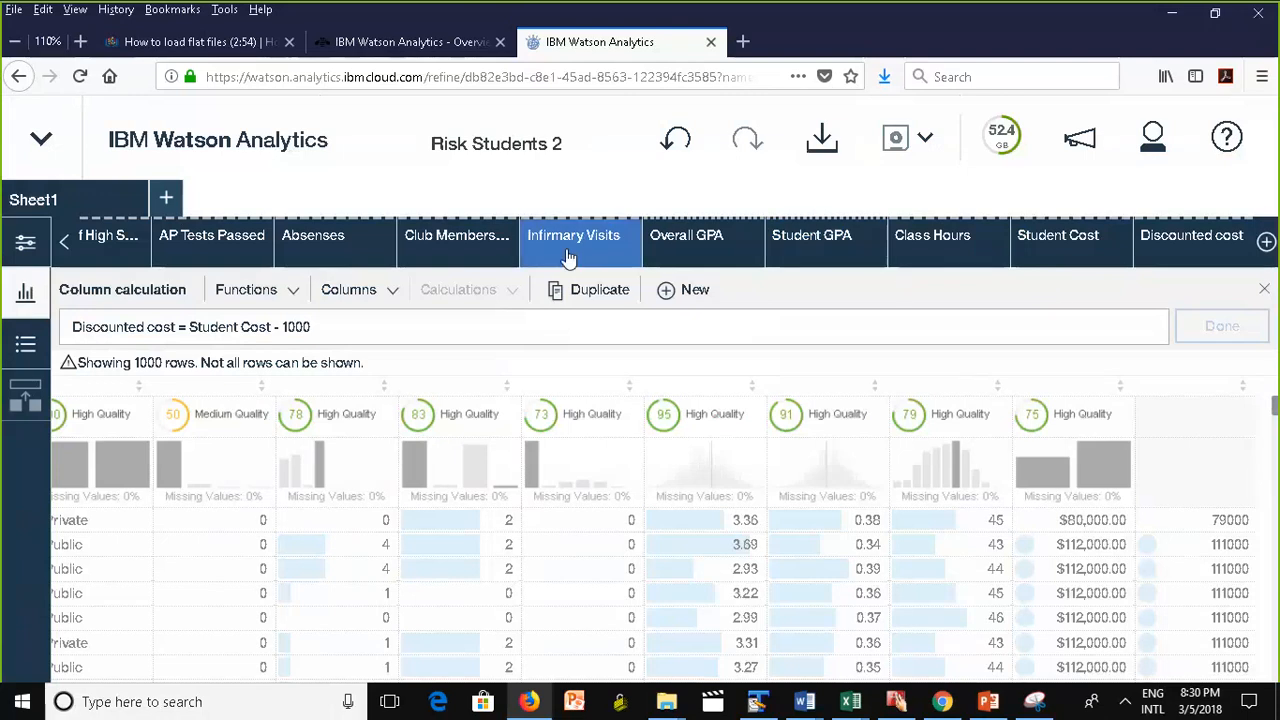
Start a new data group column in Risk Students 2 based on the Student Cost column.
{"action": "left_click", "coordinate": [1077, 245]}
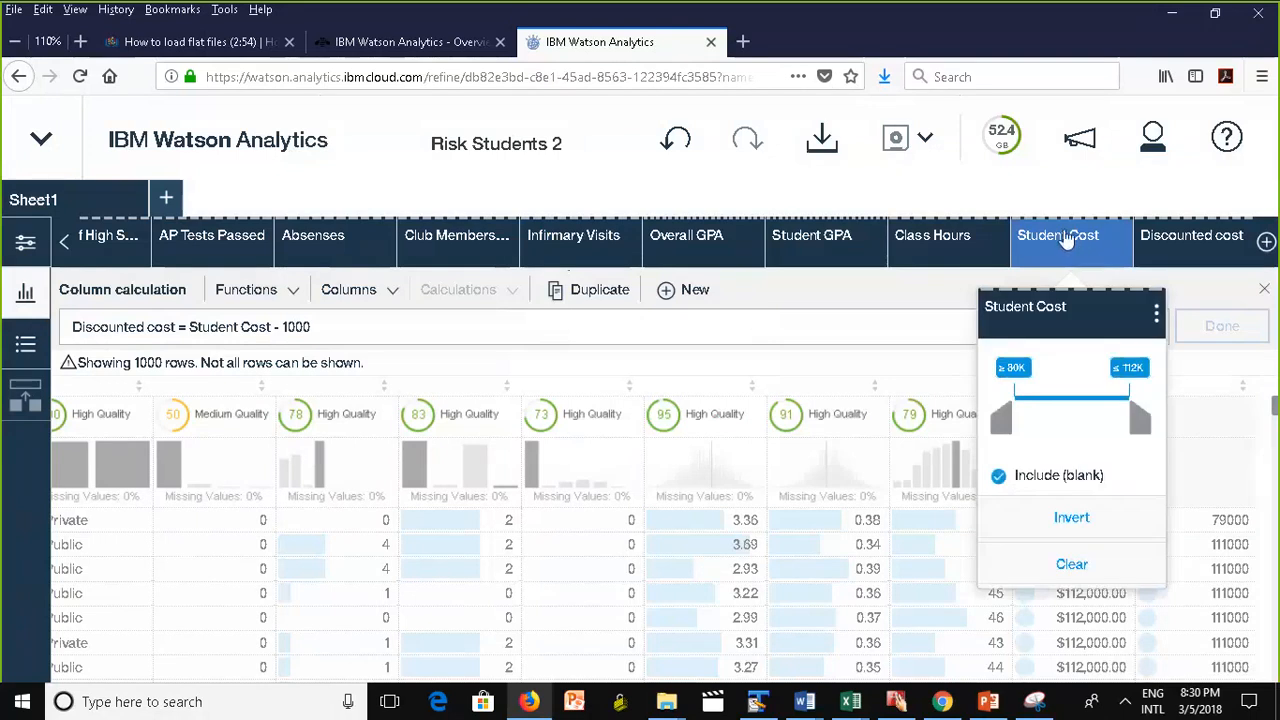
{"action": "left_click", "coordinate": [1075, 233]}
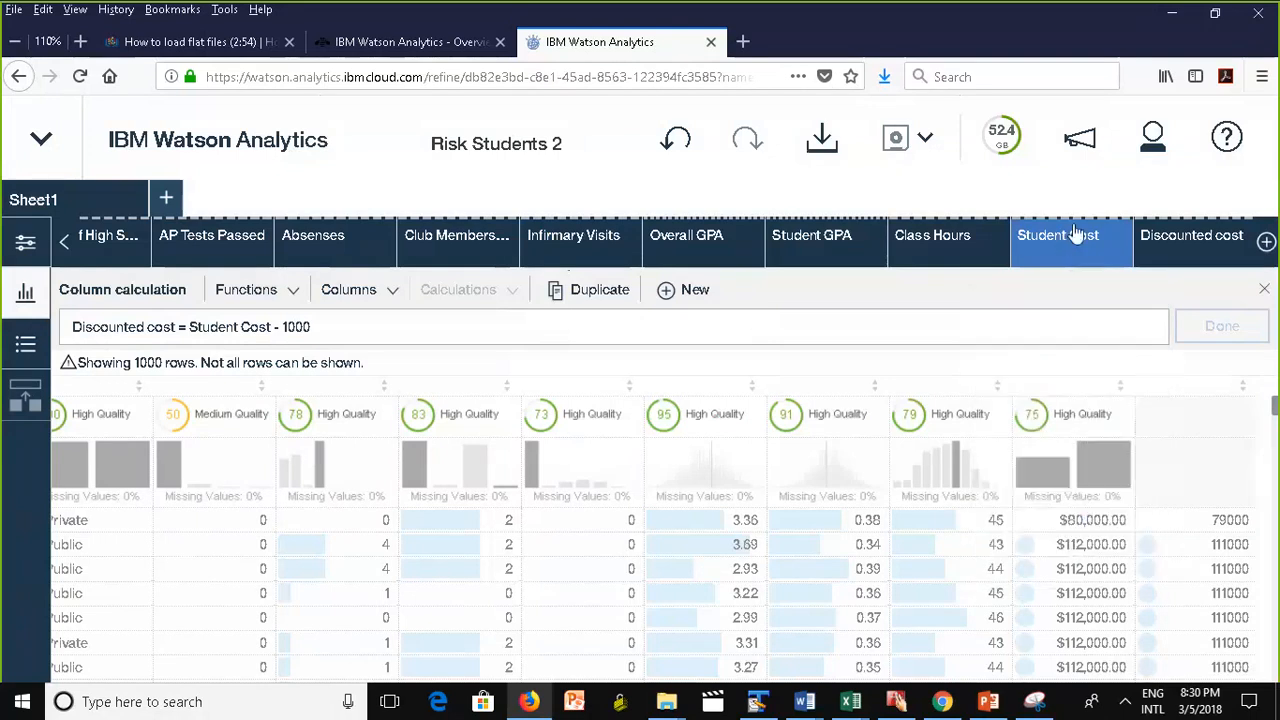
{"action": "left_click", "coordinate": [1266, 242]}
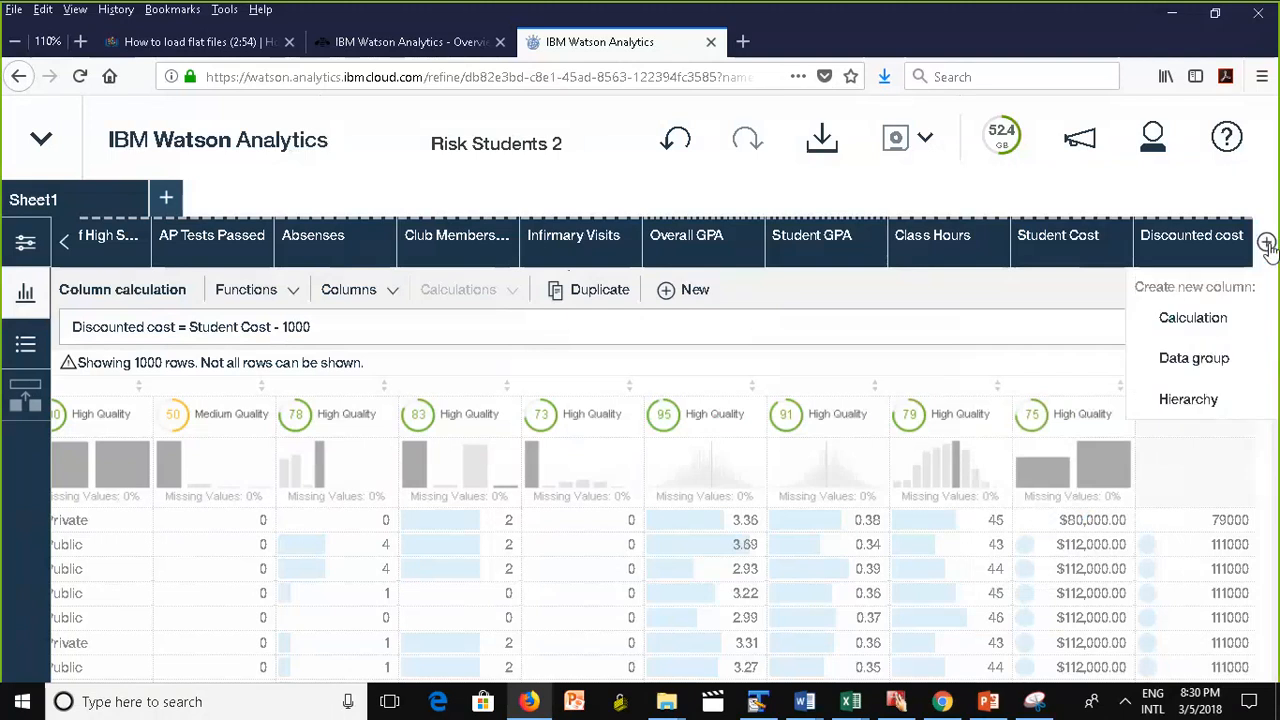
{"action": "left_click", "coordinate": [1190, 362]}
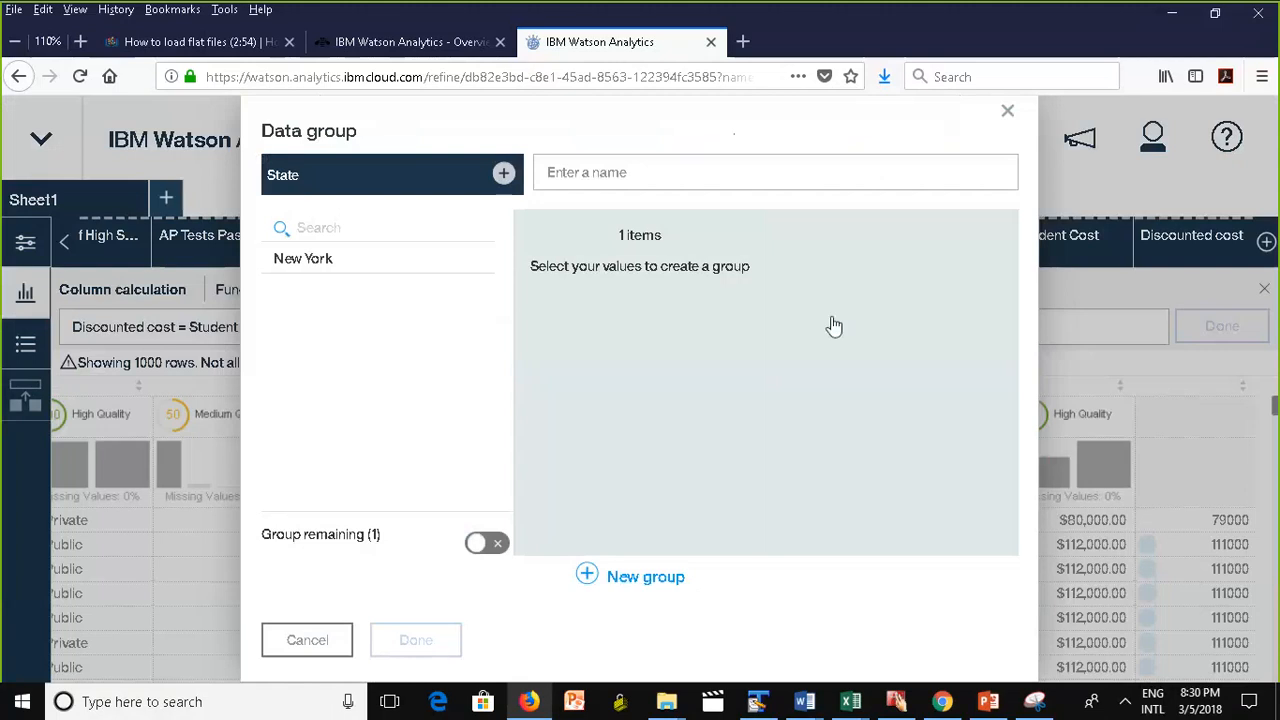
{"action": "left_click", "coordinate": [286, 177]}
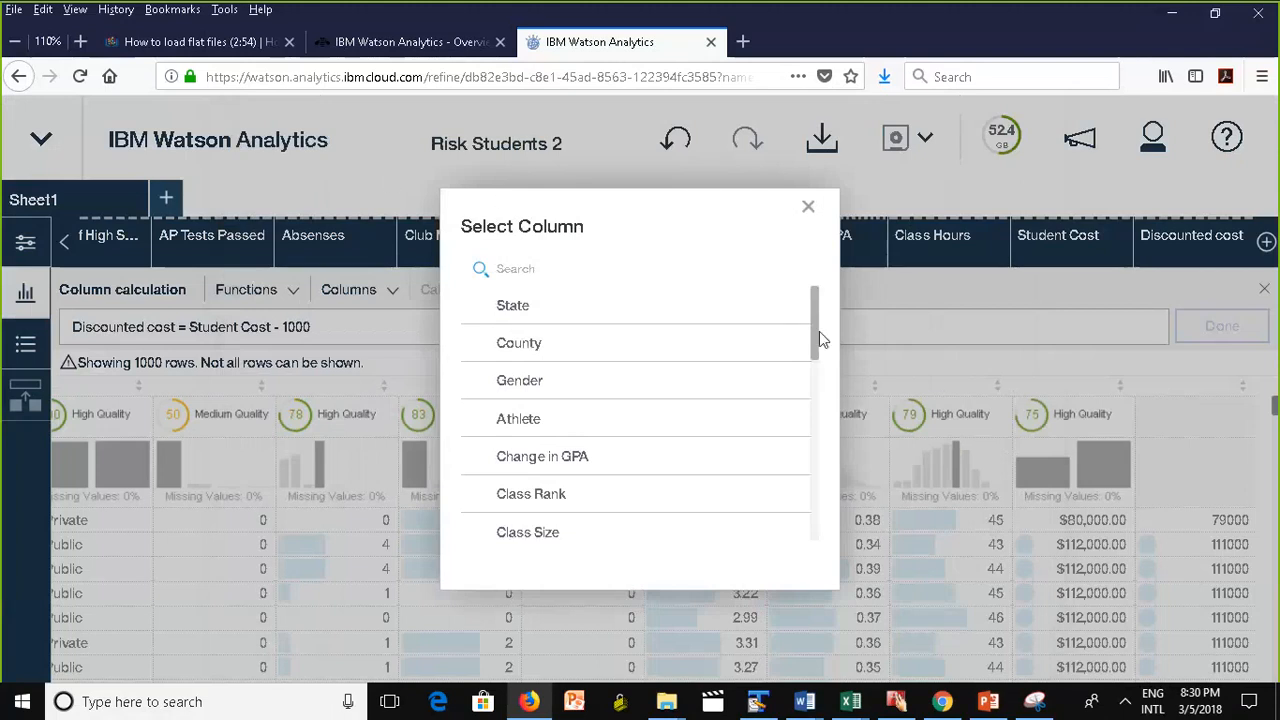
{"action": "left_click_drag", "start_coordinate": [819, 332], "coordinate": [783, 317]}
{"action": "scroll", "coordinate": [815, 340], "scroll_direction": "down", "scroll_amount": 1}
{"action": "type", "text": "cost"}
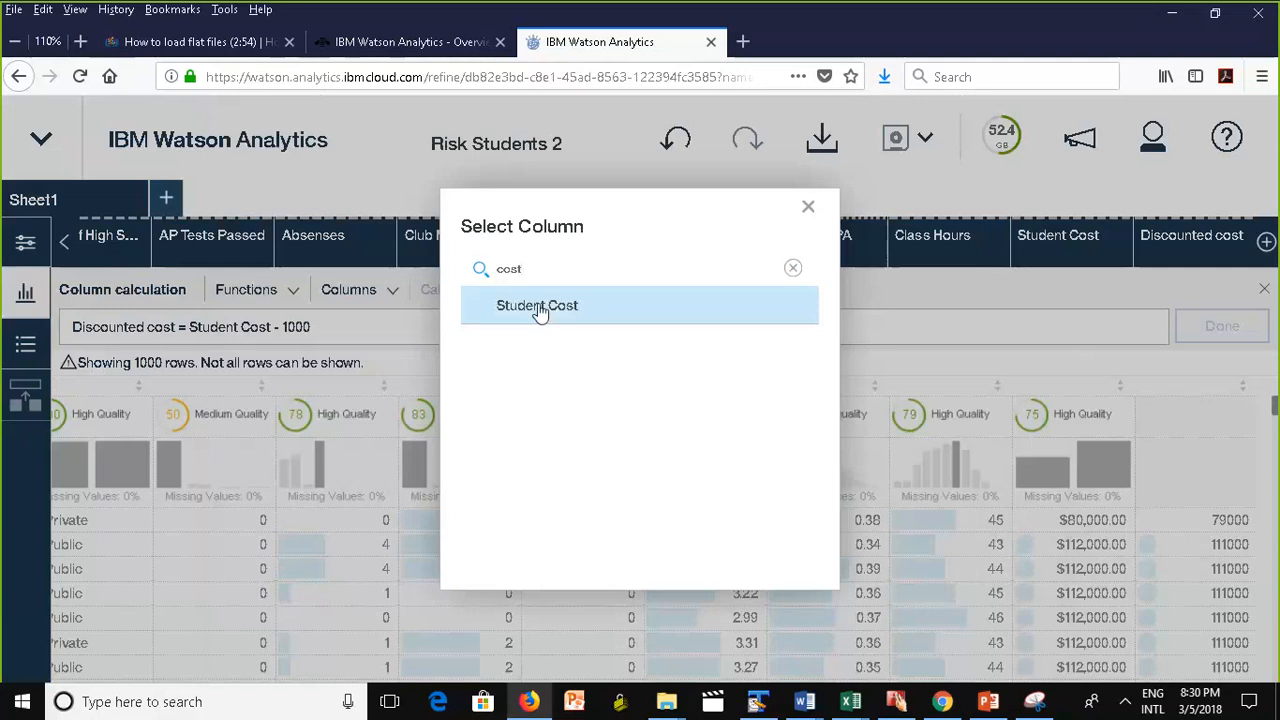
{"action": "left_click", "coordinate": [539, 313]}
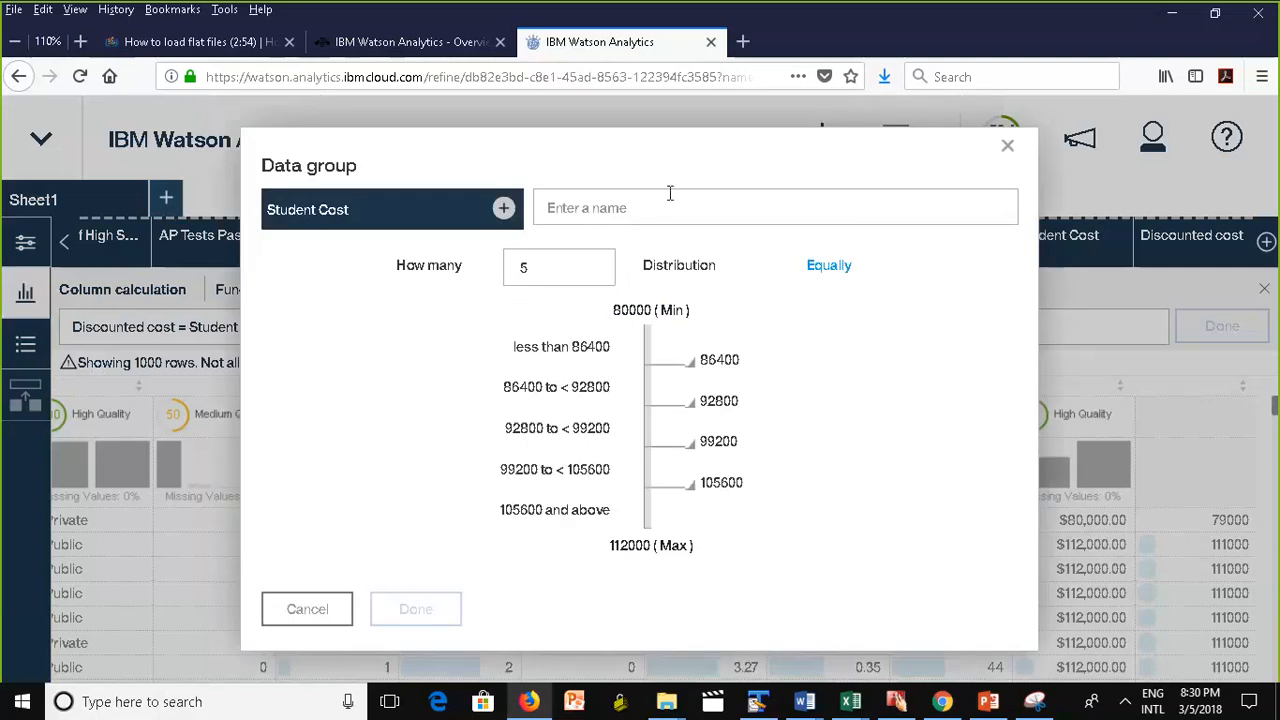
Name the Student Cost data group "Cost Range", keep five equally distributed ranges, and add it to the data.
{"action": "left_click", "coordinate": [621, 203]}
{"action": "type", "text": "Cost"}
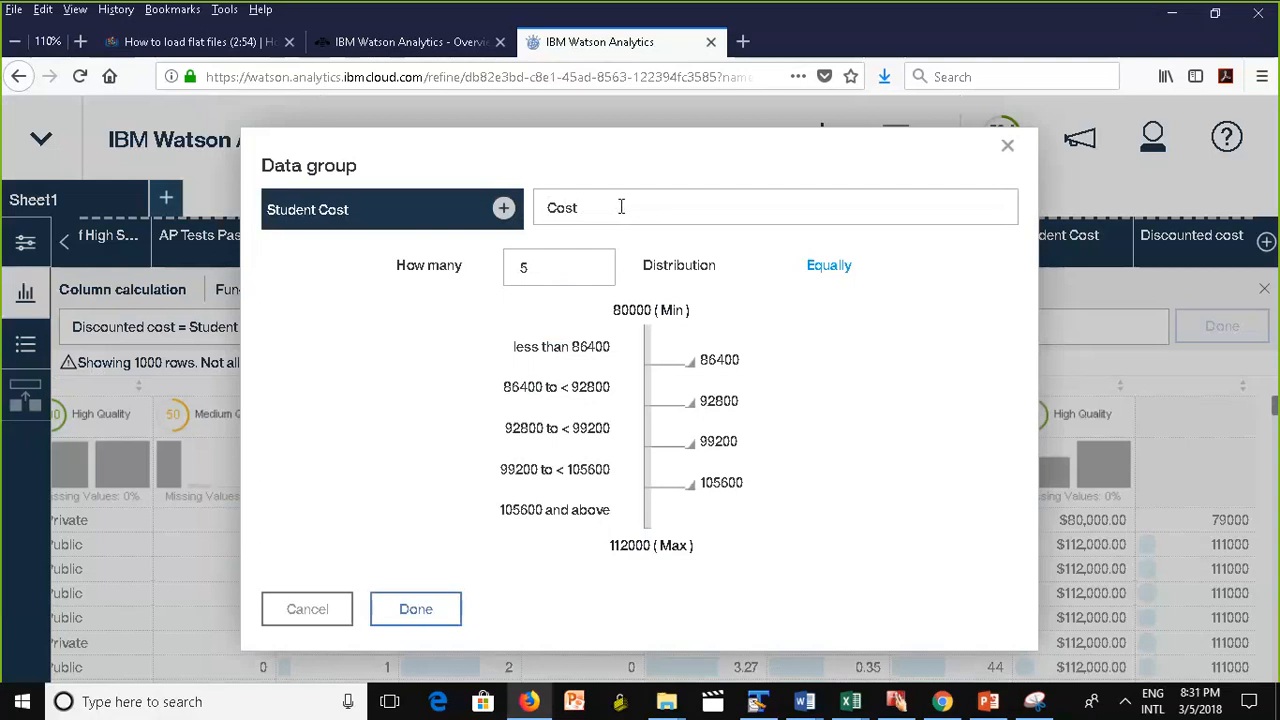
{"action": "type", "text": " Range"}
{"action": "left_click", "coordinate": [423, 366]}
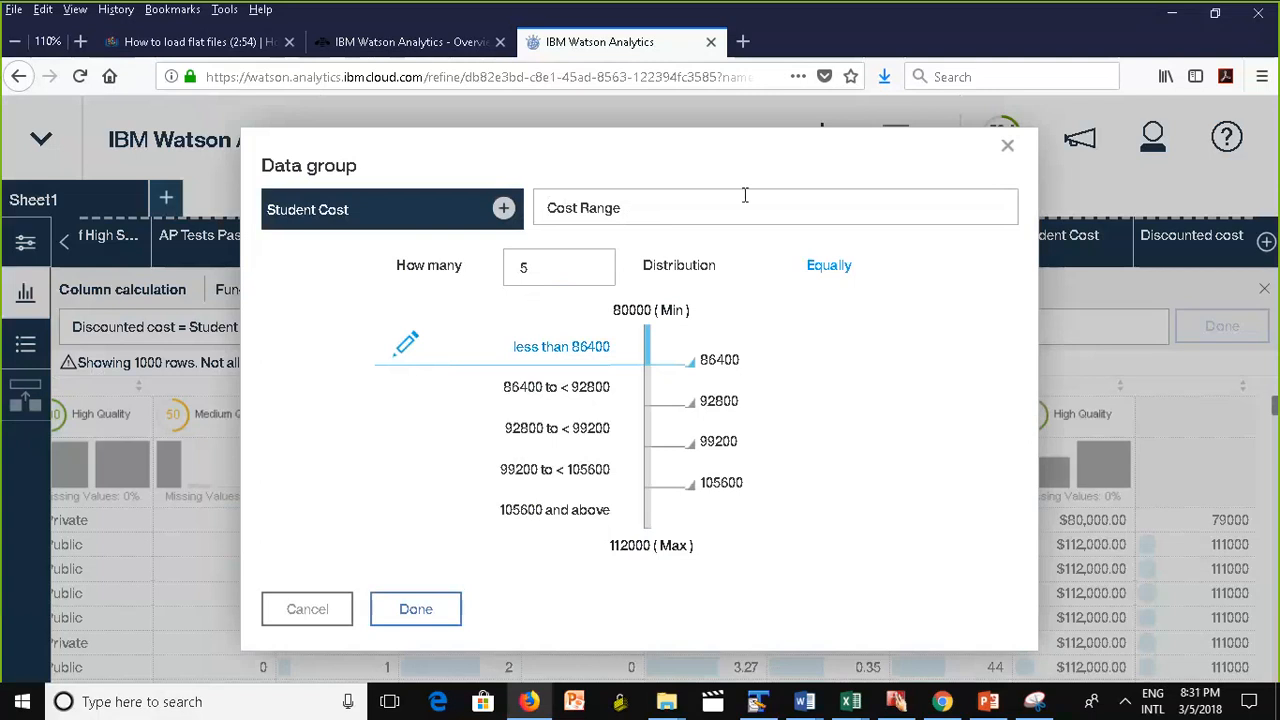
{"action": "left_click", "coordinate": [697, 210]}
{"action": "left_click", "coordinate": [543, 264]}
{"action": "left_click", "coordinate": [840, 266]}
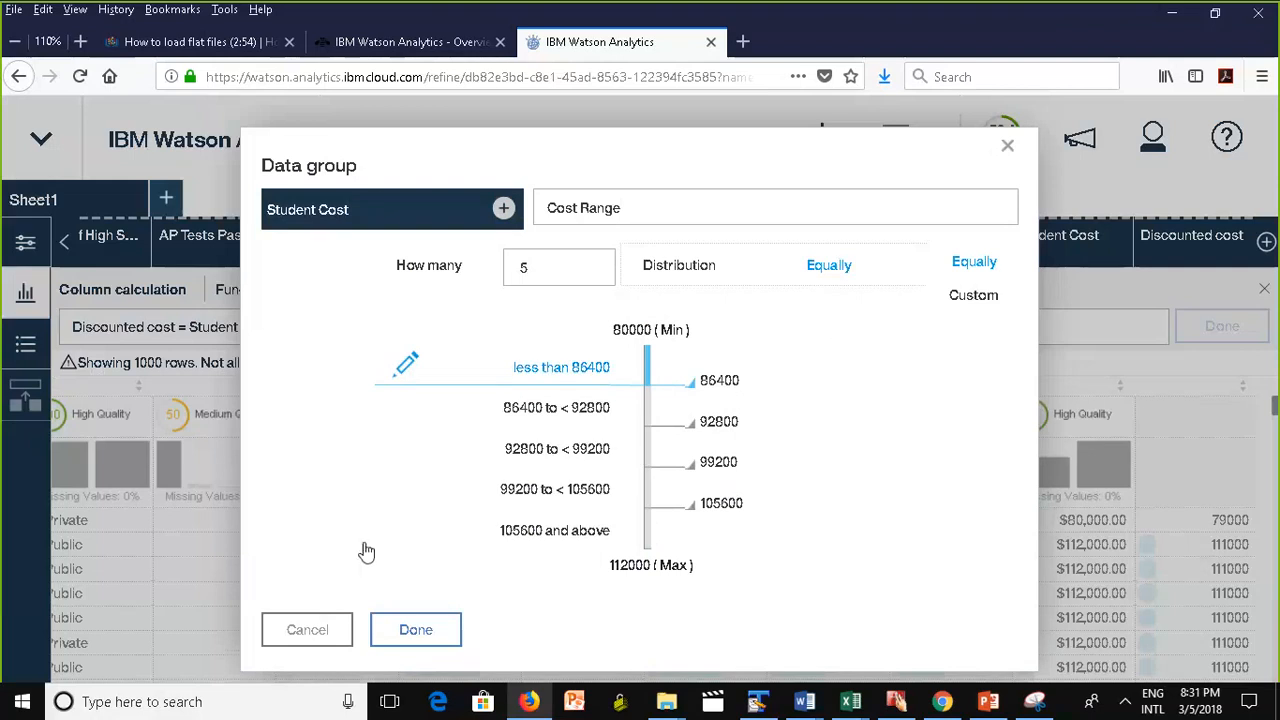
{"action": "left_click", "coordinate": [414, 622]}
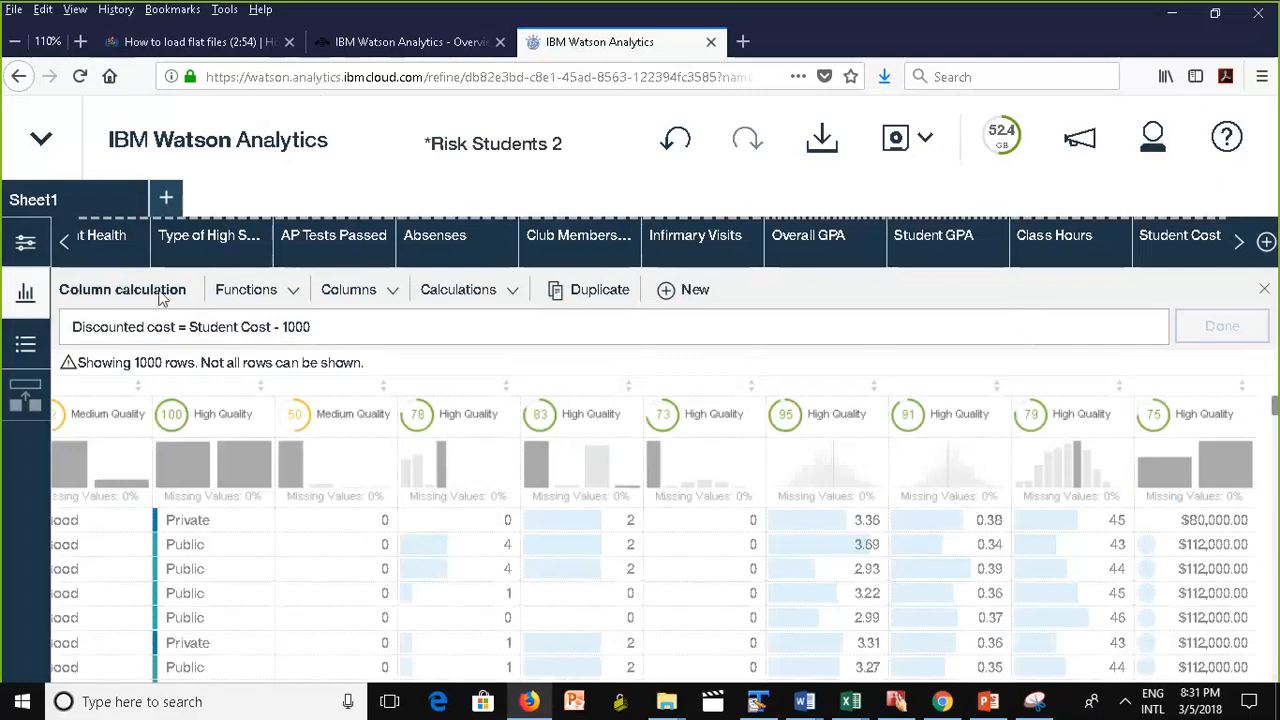
Start another data group column based on the County column and name it "Region".
{"action": "left_click", "coordinate": [63, 243]}
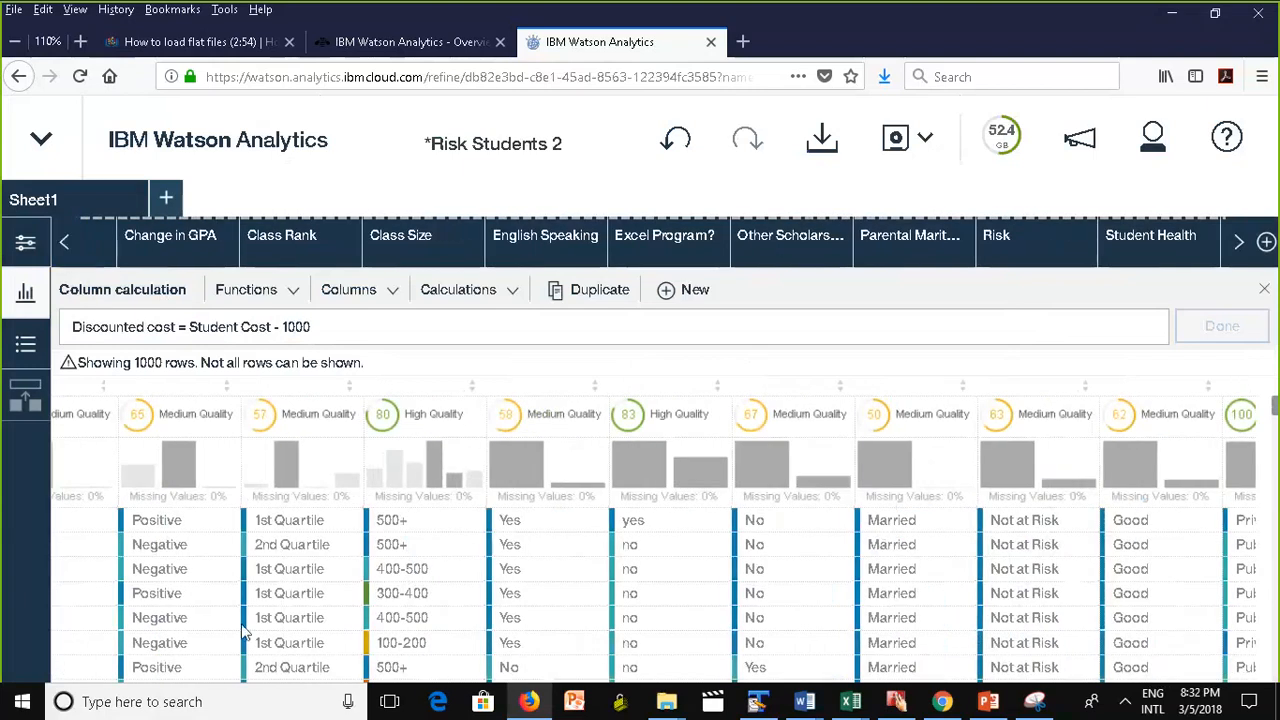
{"action": "left_click", "coordinate": [63, 241]}
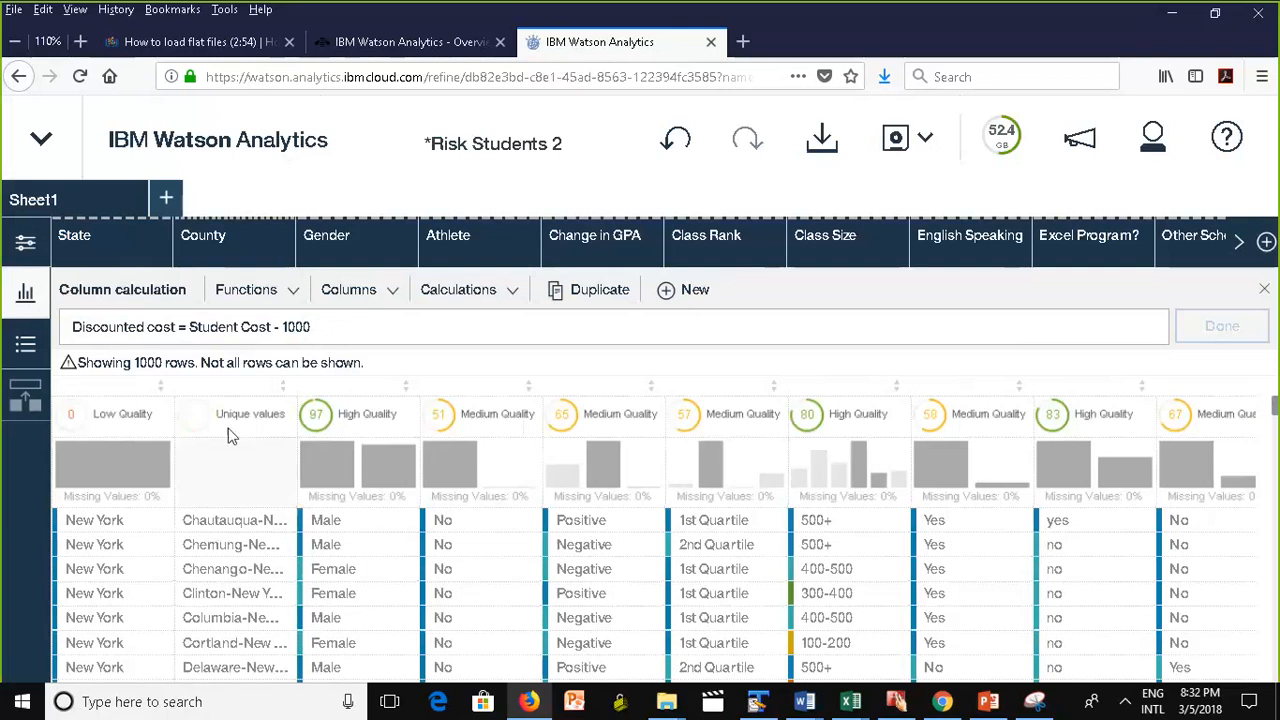
{"action": "left_click", "coordinate": [1266, 252]}
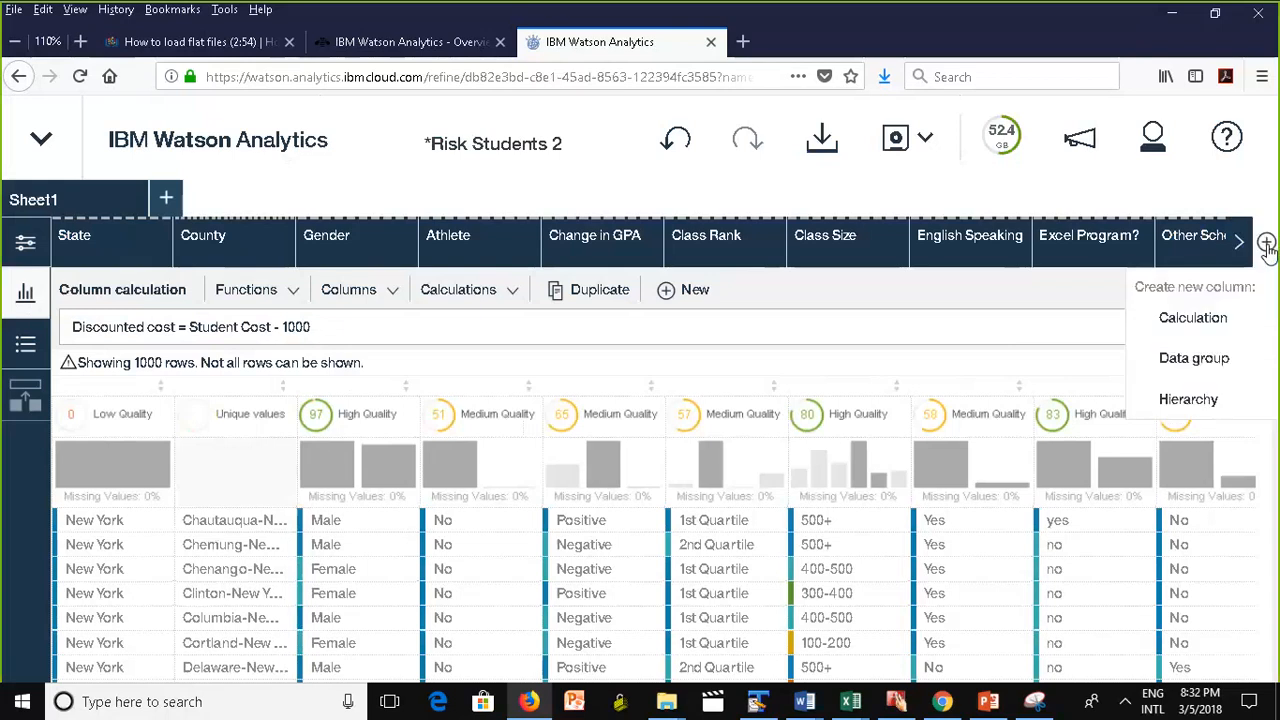
{"action": "left_click", "coordinate": [1210, 359]}
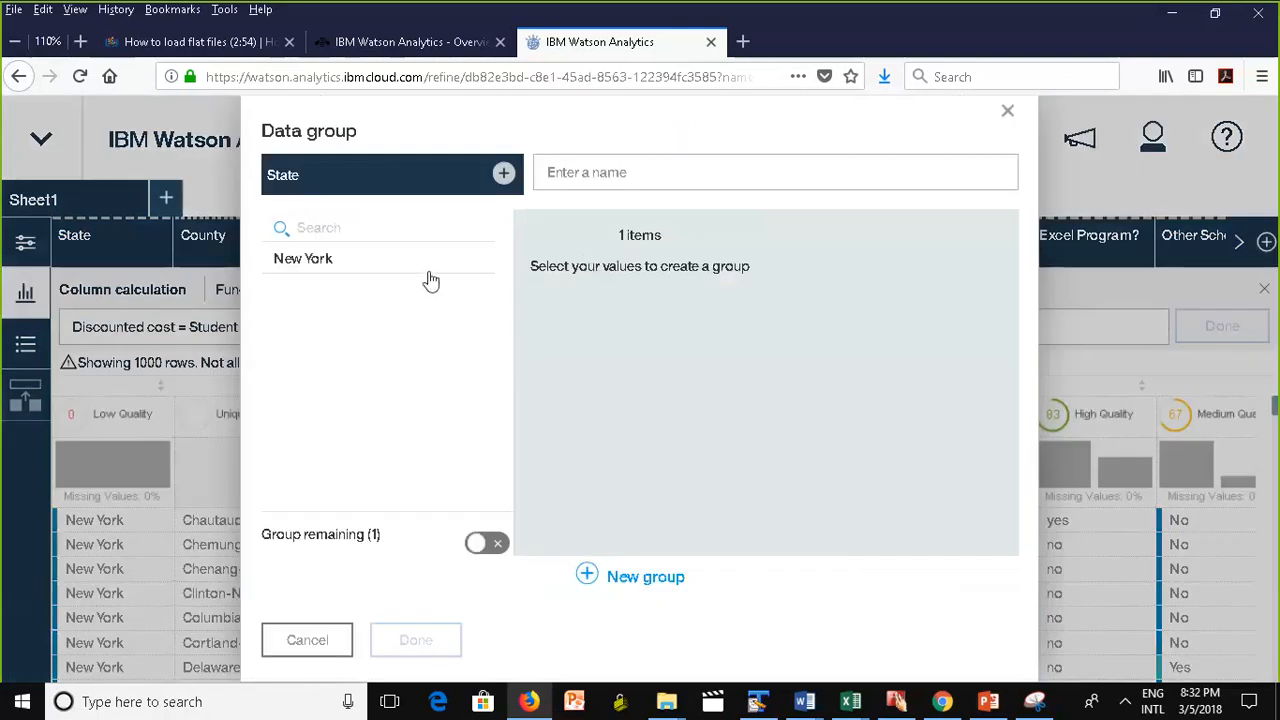
{"action": "left_click", "coordinate": [329, 172]}
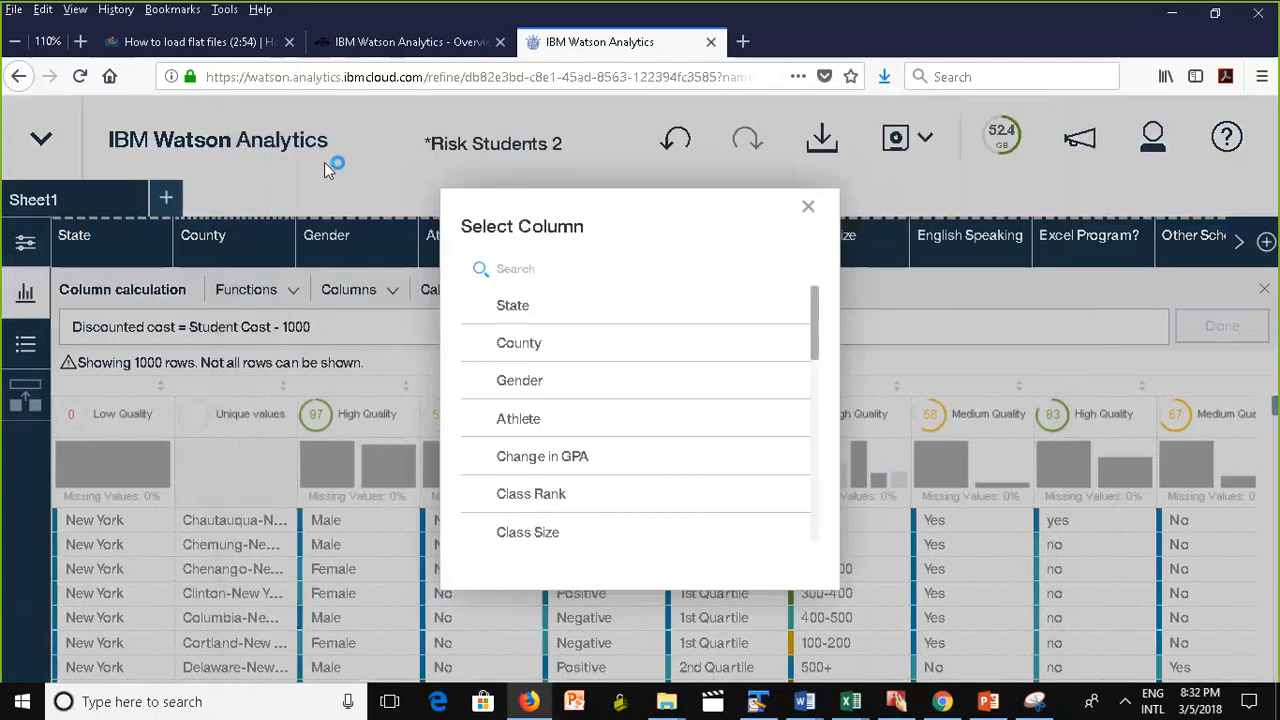
{"action": "left_click", "coordinate": [510, 345]}
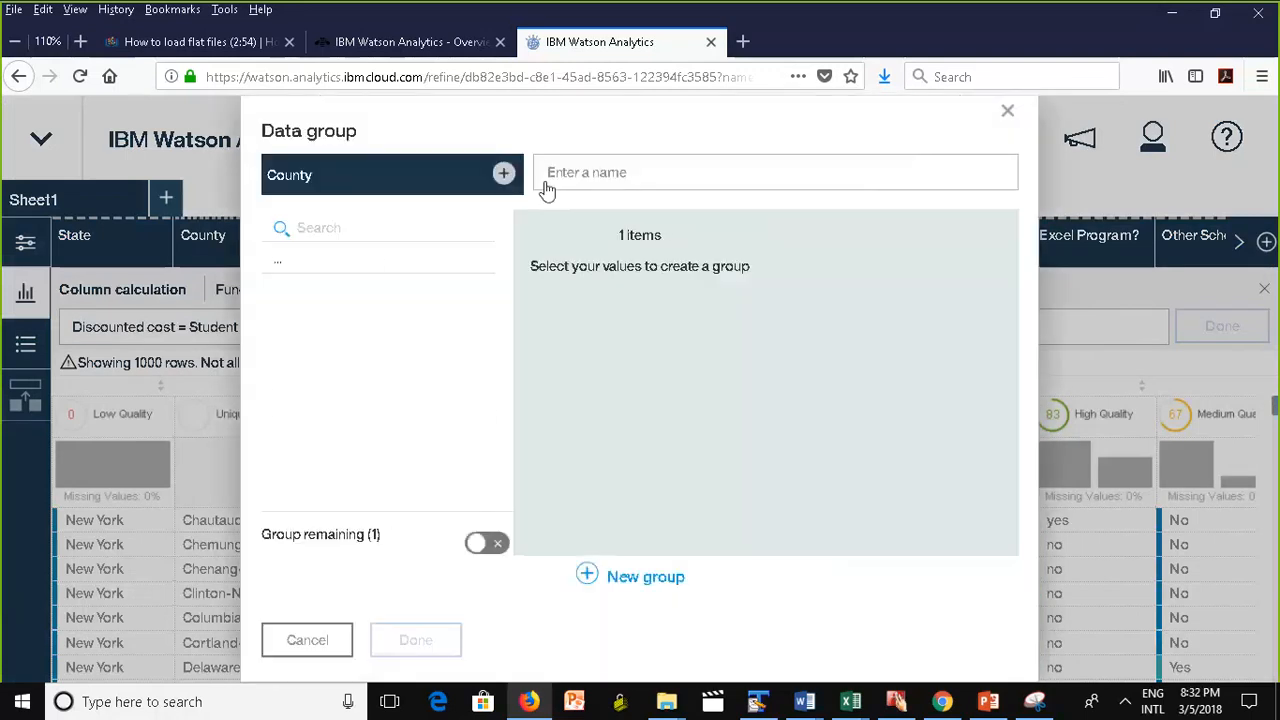
{"action": "left_click", "coordinate": [604, 172]}
{"action": "type", "text": "R"}
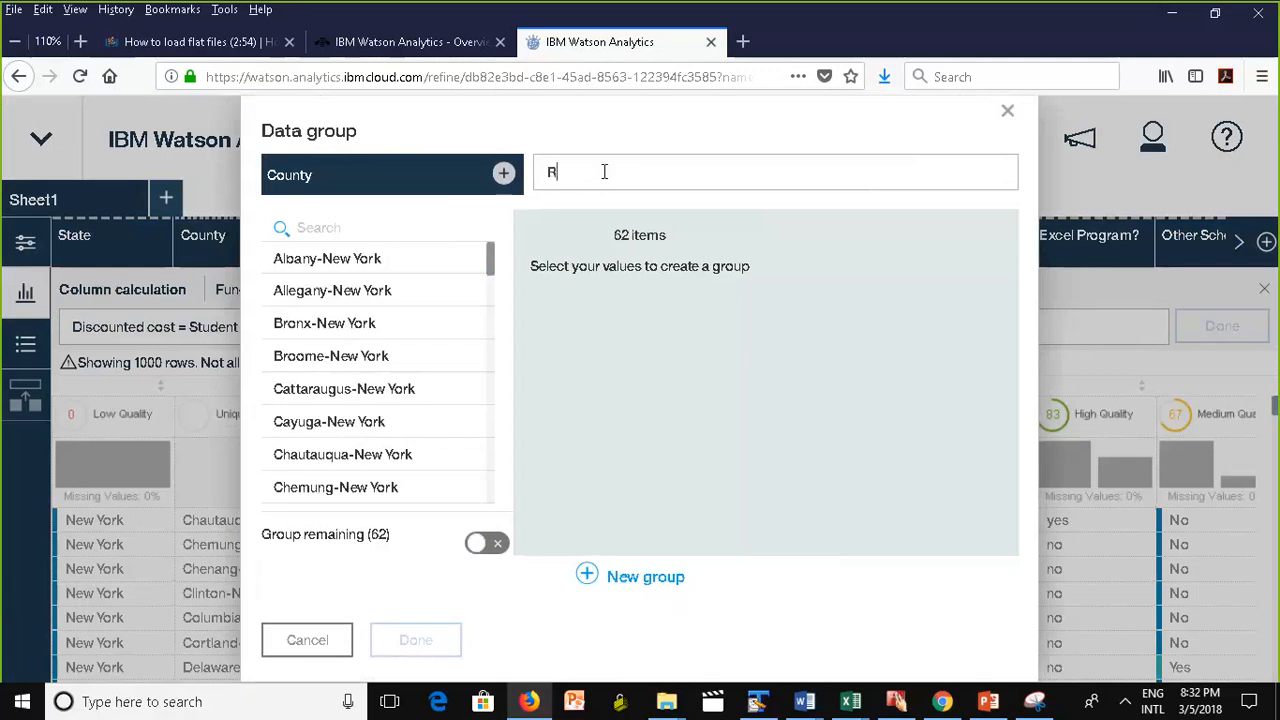
{"action": "type", "text": "egion"}
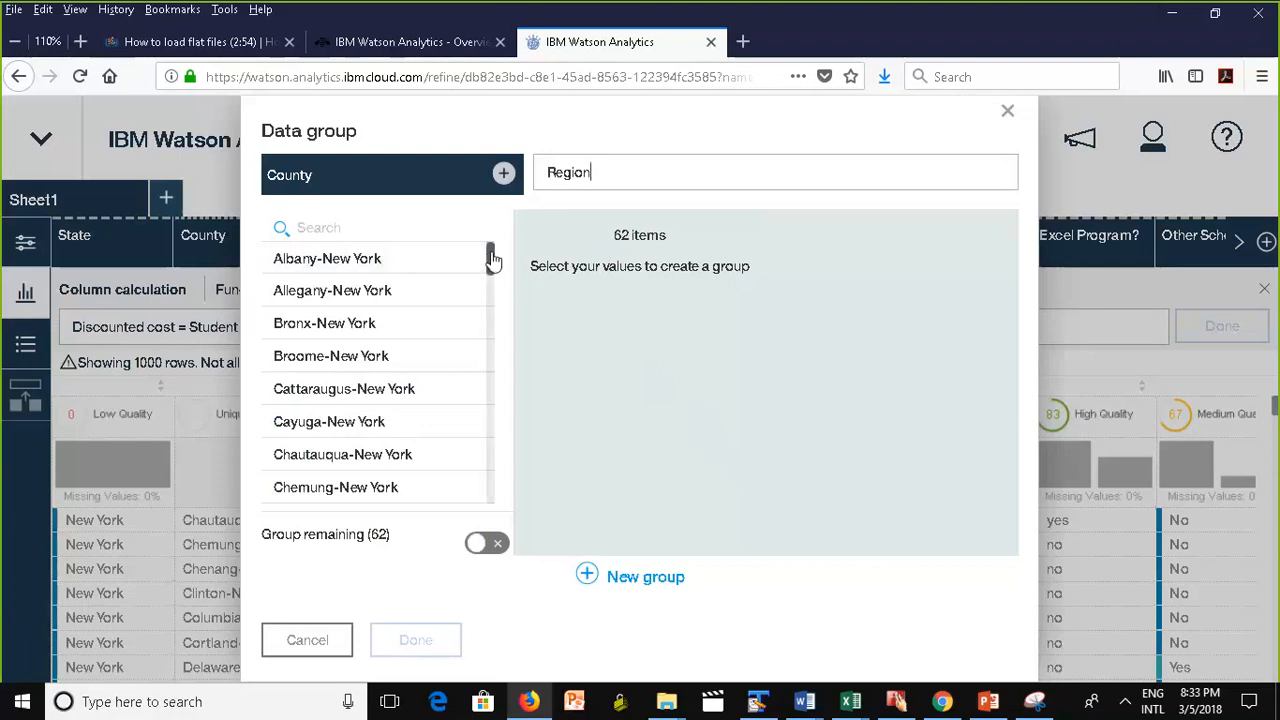
{"action": "mouse_move", "coordinate": [492, 258]}
{"action": "left_mouse_down"}
{"action": "mouse_move", "coordinate": [480, 465]}
{"action": "mouse_move", "coordinate": [498, 244]}
{"action": "left_mouse_up"}
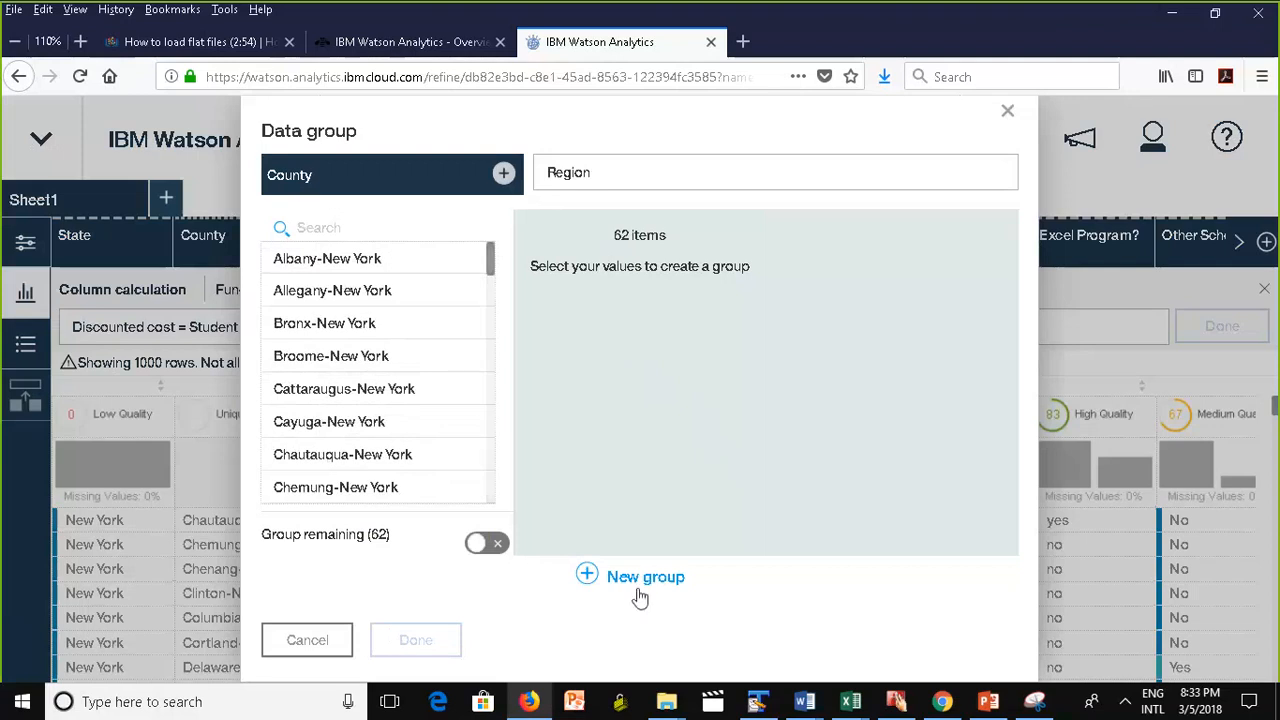
Add a group named "Region 1" to the Region data group.
{"action": "left_click", "coordinate": [607, 576]}
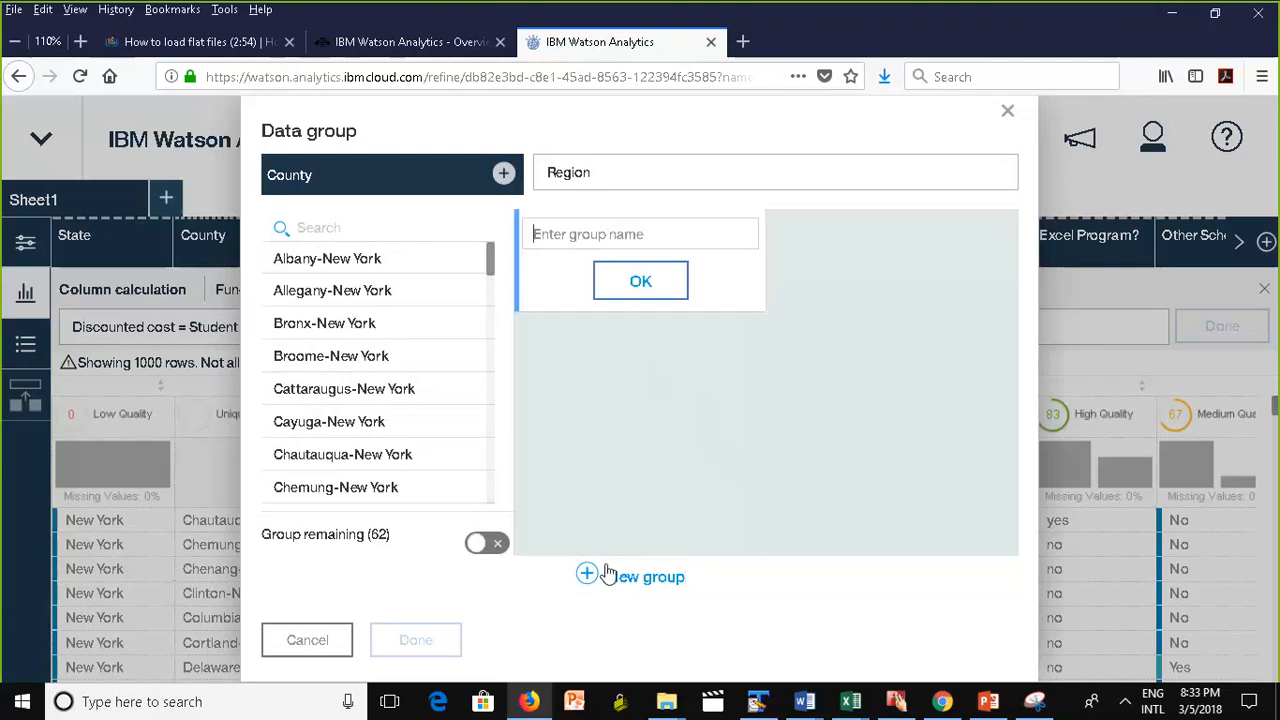
{"action": "left_click", "coordinate": [570, 230]}
{"action": "type", "text": "Region"}
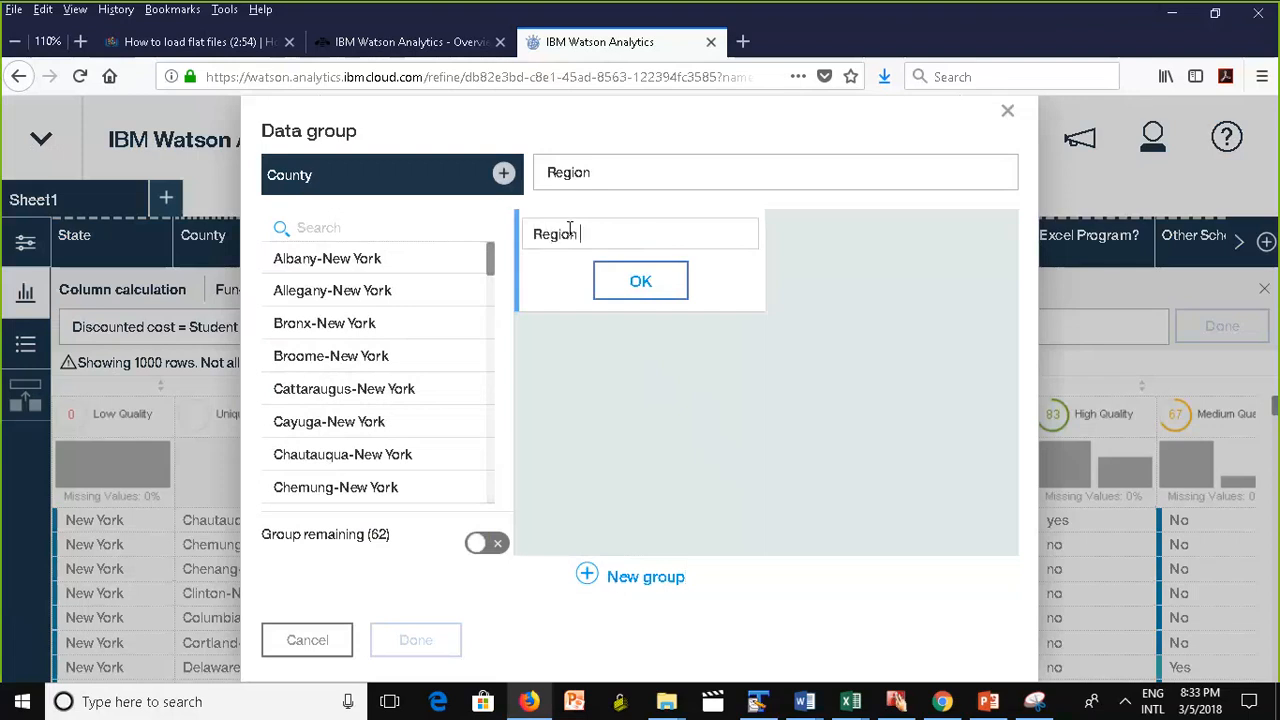
{"action": "type", "text": " 1"}
{"action": "left_click", "coordinate": [636, 280]}
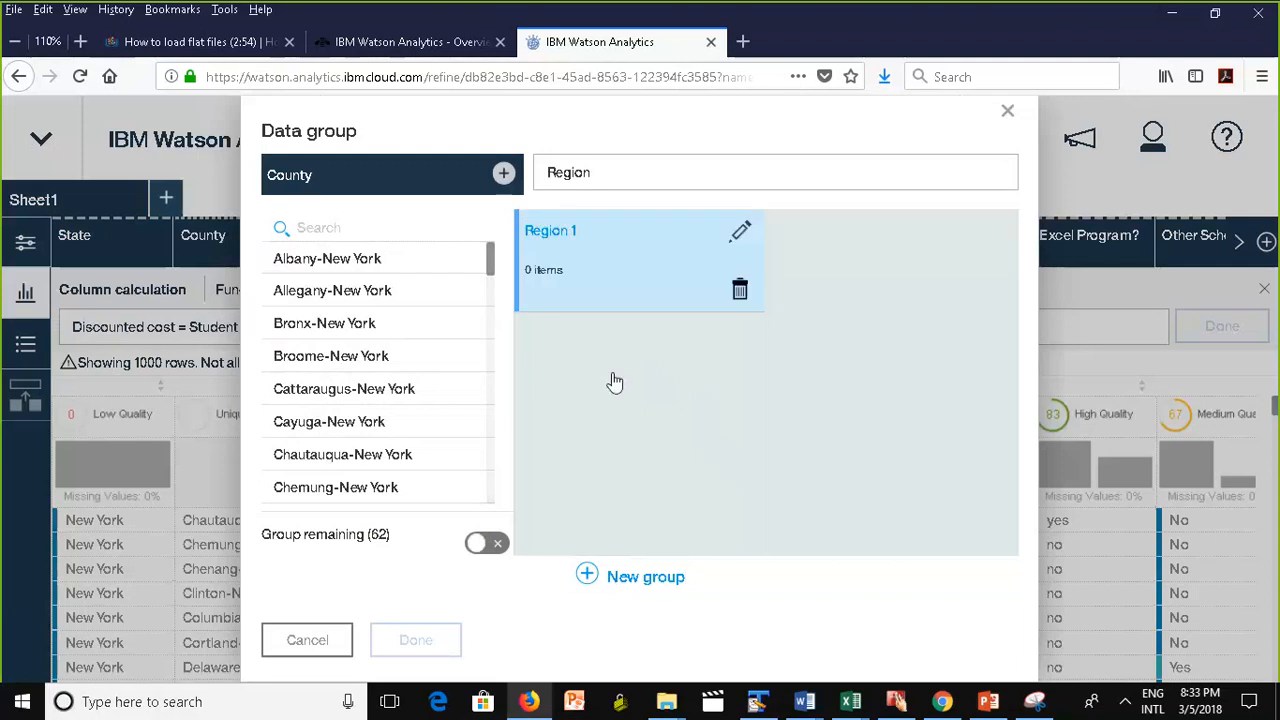
Add a second group named "Region 2" to the Region data group.
{"action": "left_click", "coordinate": [645, 577]}
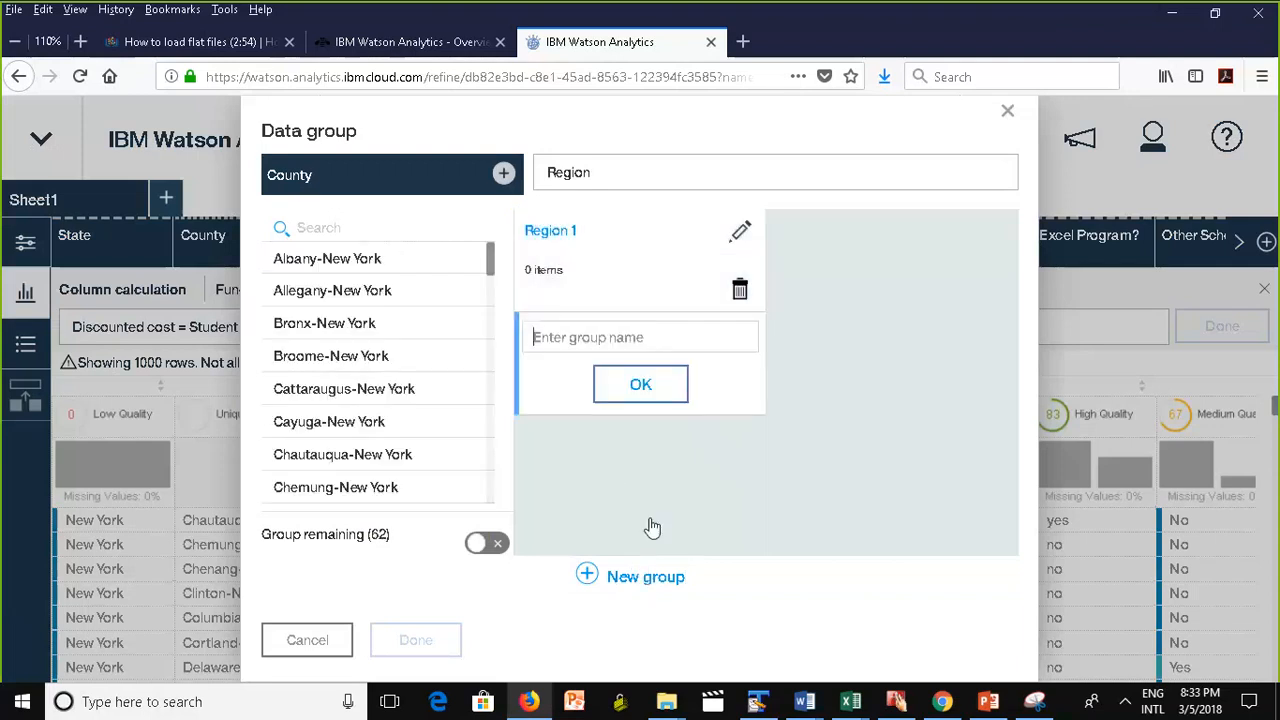
{"action": "type", "text": "Region"}
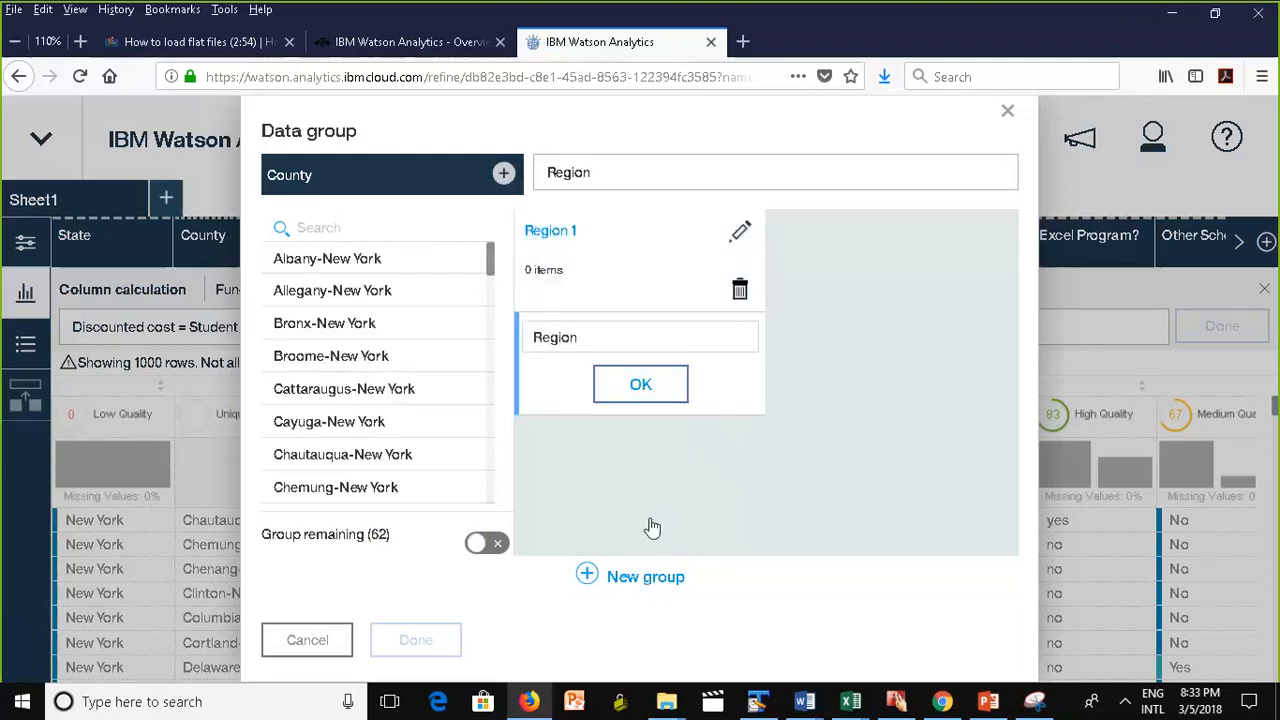
{"action": "type", "text": " 2"}
{"action": "key", "text": "BackSpace"}
{"action": "type", "text": "2"}
{"action": "key", "text": "Return"}
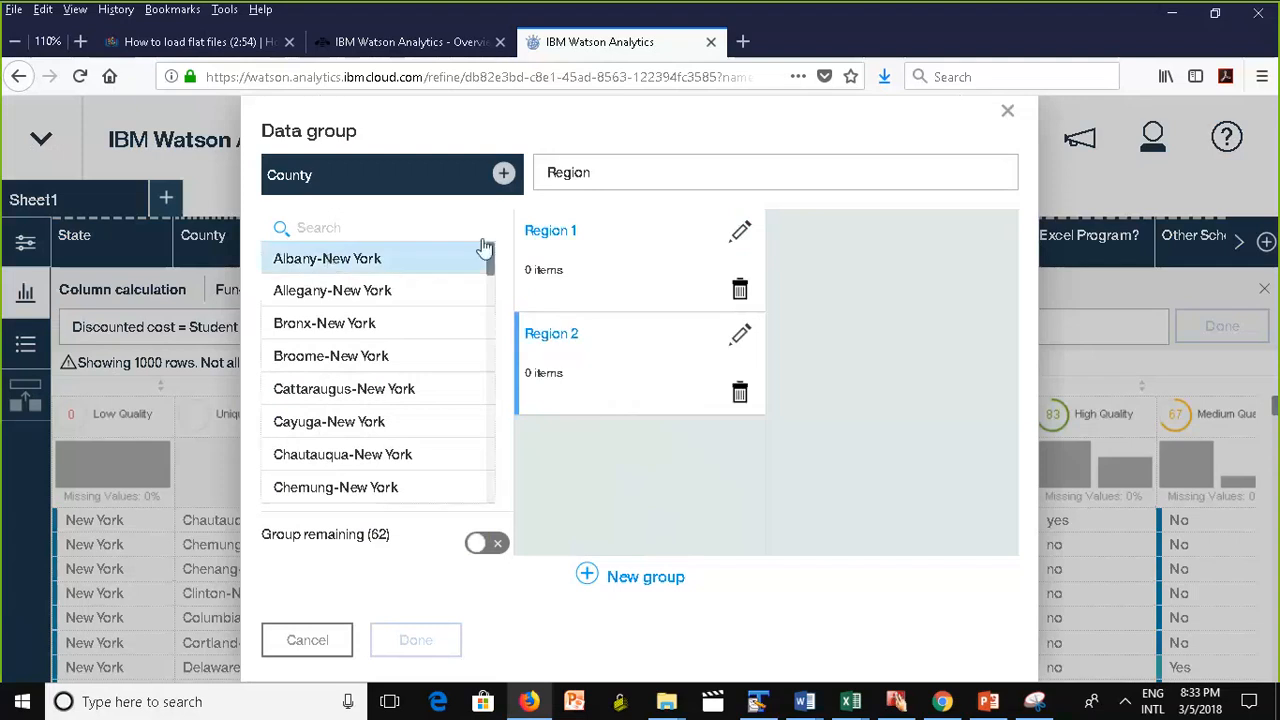
Assign Albany to Region 2, and Allegany, Bronx, Cattaraugus, Cayuga, Chautauqua, Chemung and Clinton to Region 1.
{"action": "left_click", "coordinate": [360, 258]}
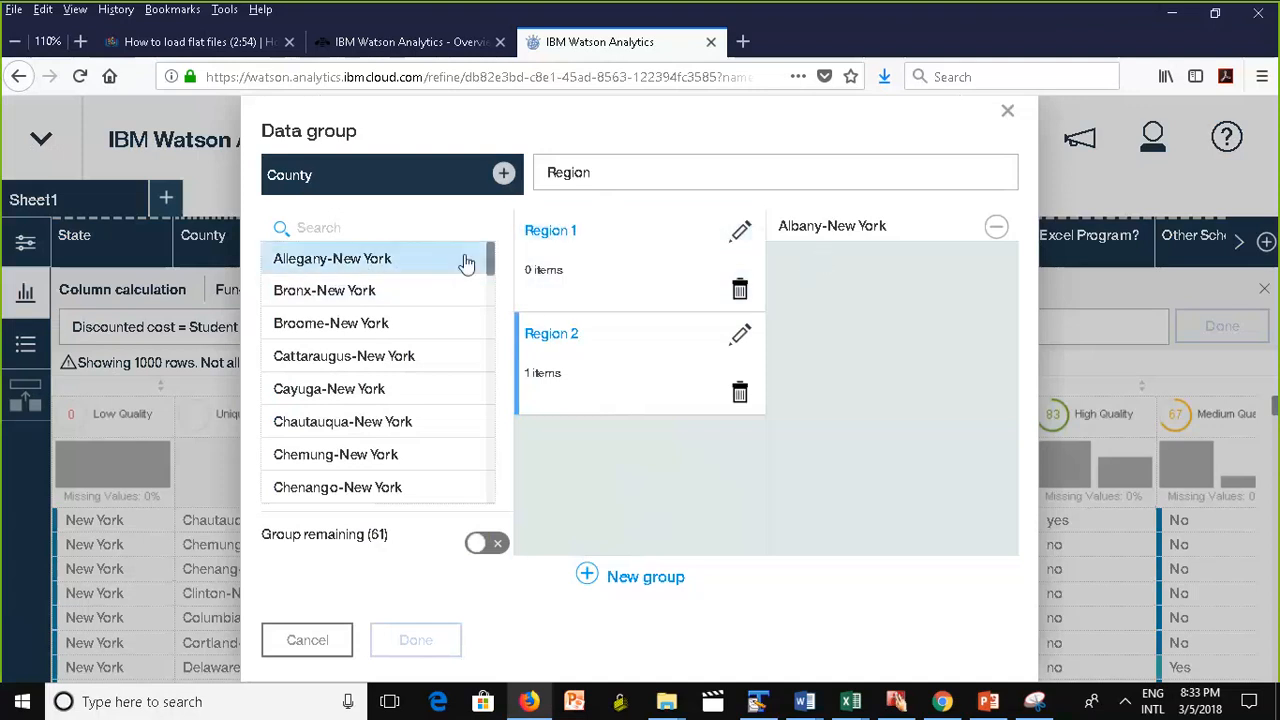
{"action": "left_click", "coordinate": [611, 260]}
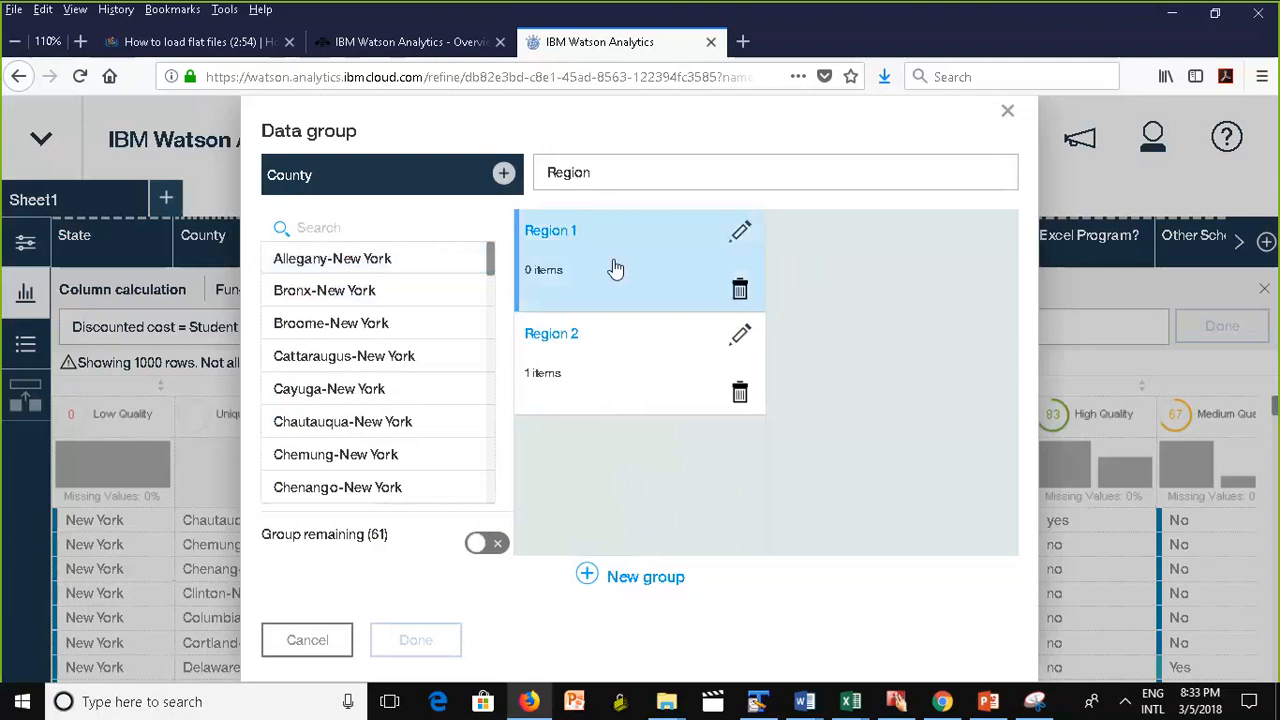
{"action": "left_click", "coordinate": [393, 260]}
{"action": "left_click", "coordinate": [405, 262]}
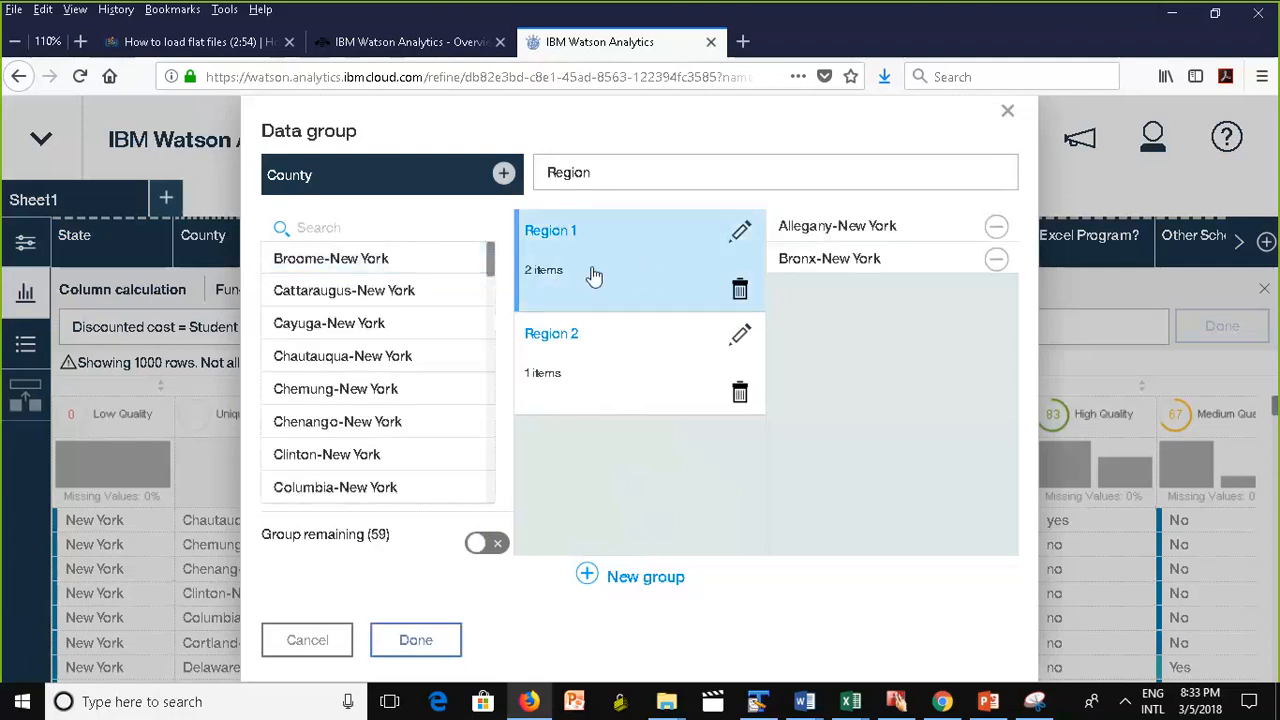
{"action": "left_click", "coordinate": [322, 290]}
{"action": "left_click", "coordinate": [323, 291]}
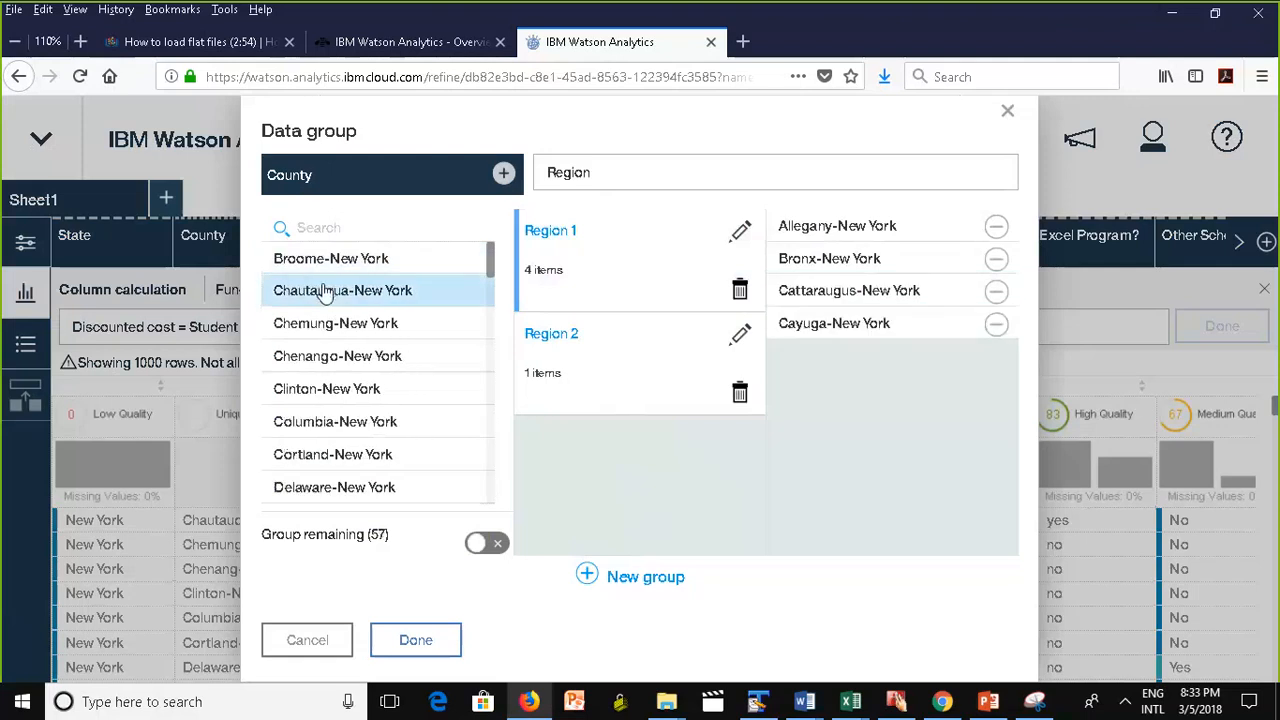
{"action": "left_click", "coordinate": [322, 291]}
{"action": "left_click", "coordinate": [323, 291]}
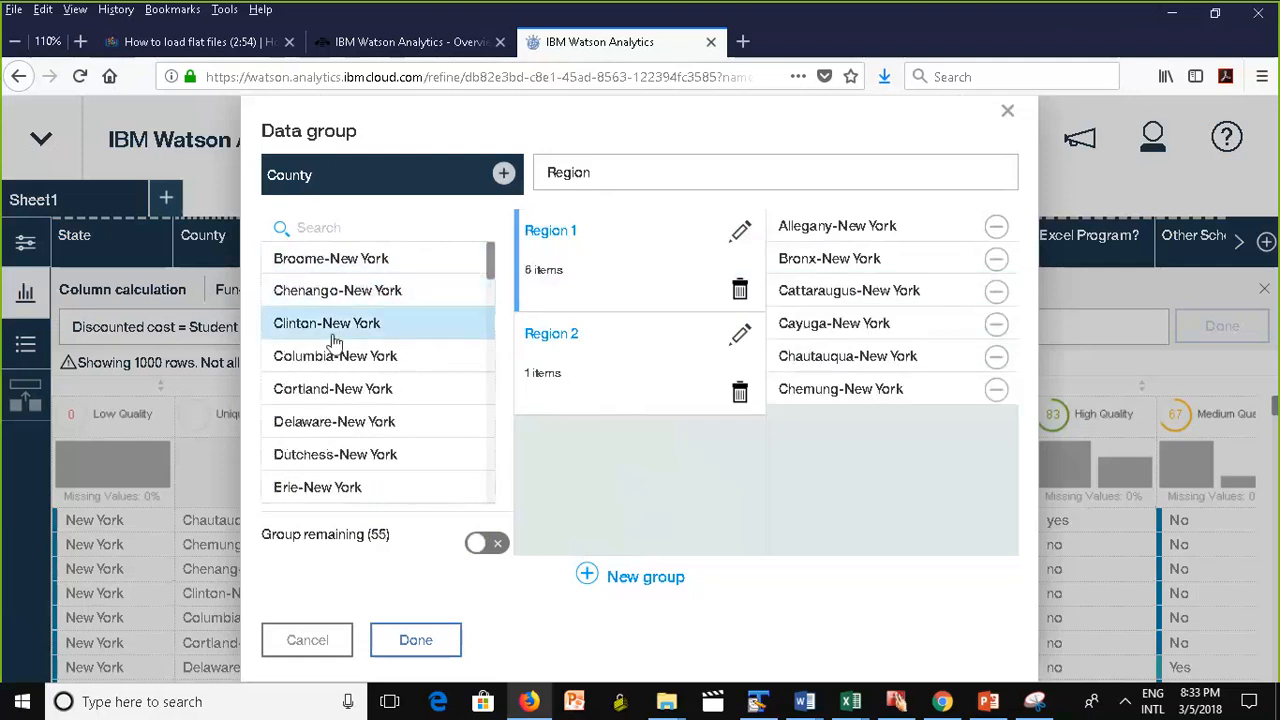
{"action": "left_click", "coordinate": [330, 328]}
Assign Delaware, Dutchess, Cortland, Erie, Fulton, Genesee, Columbia and Essex to Region 2 and add the Region data group to the data.
{"action": "left_click", "coordinate": [604, 370]}
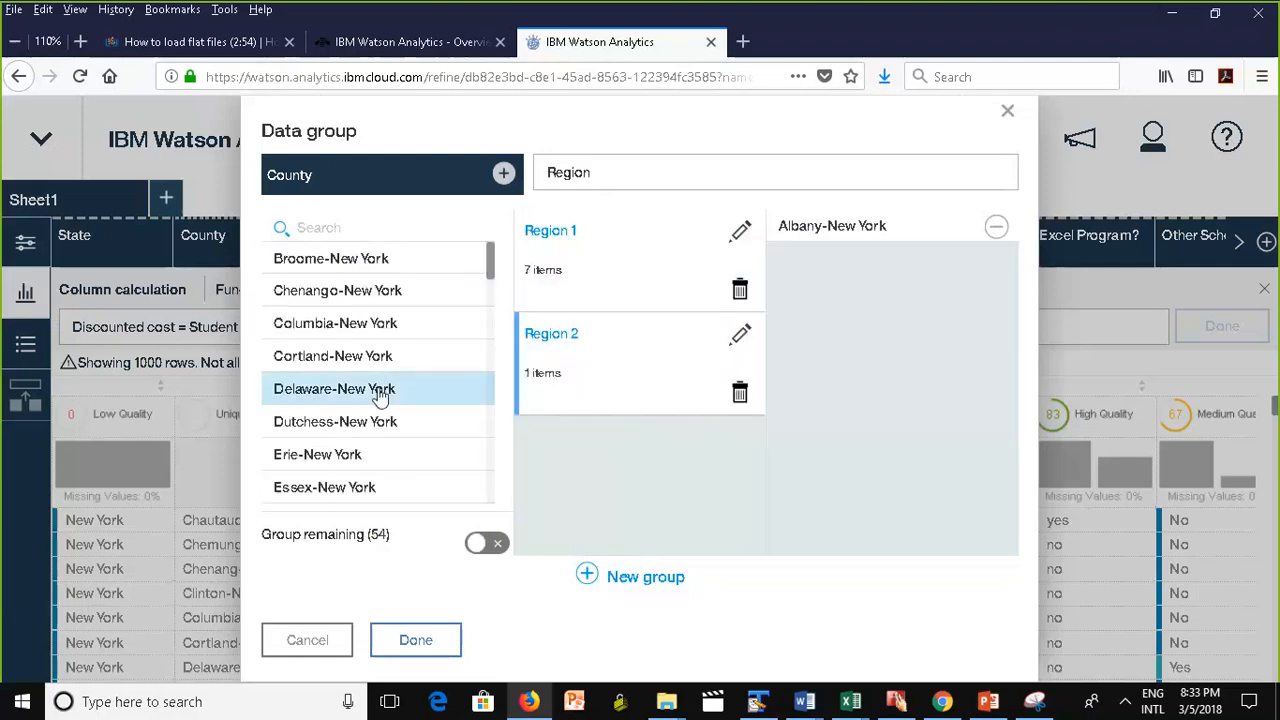
{"action": "left_click", "coordinate": [343, 390]}
{"action": "left_click", "coordinate": [367, 385]}
{"action": "left_click", "coordinate": [363, 360]}
{"action": "left_click", "coordinate": [363, 362]}
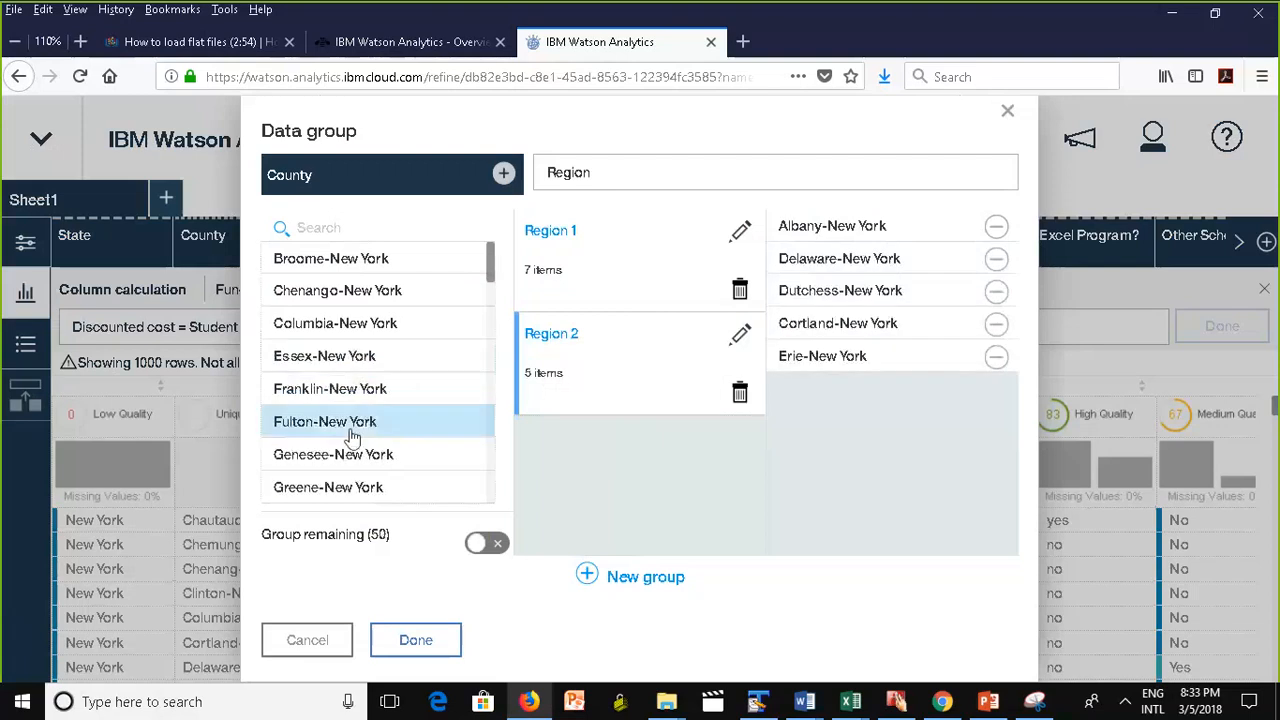
{"action": "left_click", "coordinate": [349, 425]}
{"action": "left_click", "coordinate": [349, 425]}
{"action": "left_click", "coordinate": [345, 330]}
{"action": "left_click", "coordinate": [345, 330]}
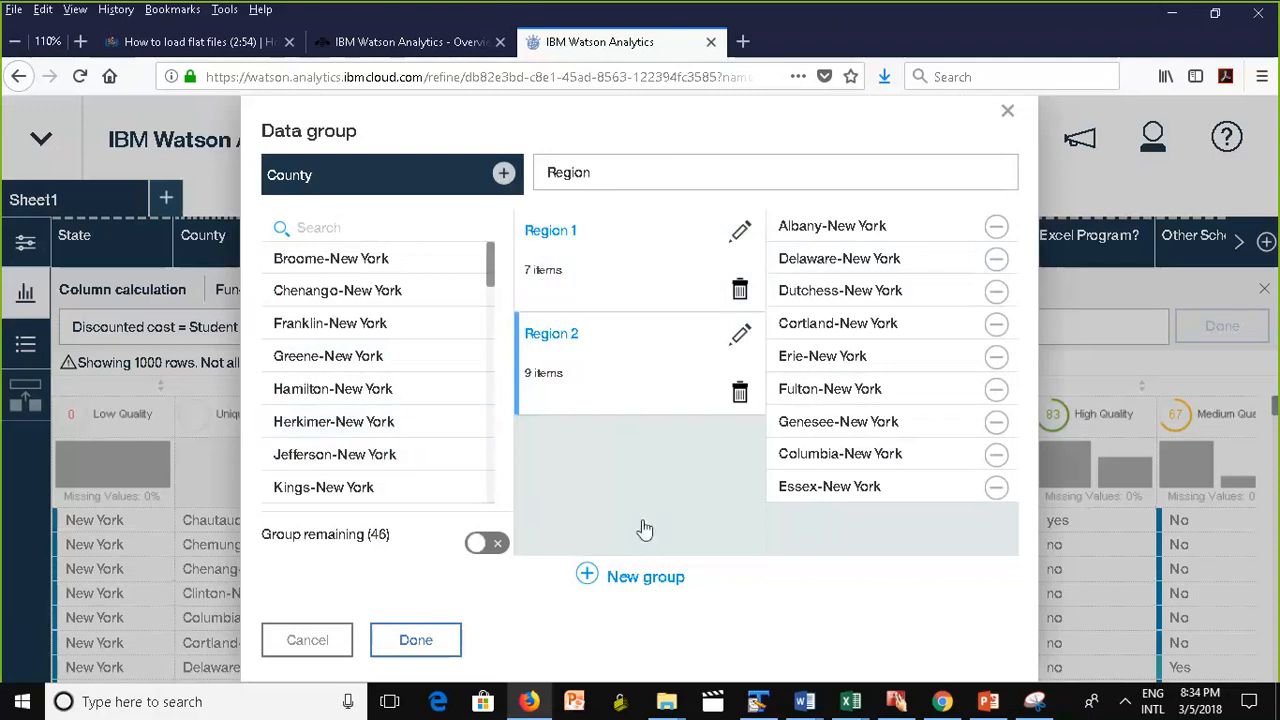
{"action": "left_click", "coordinate": [416, 641]}
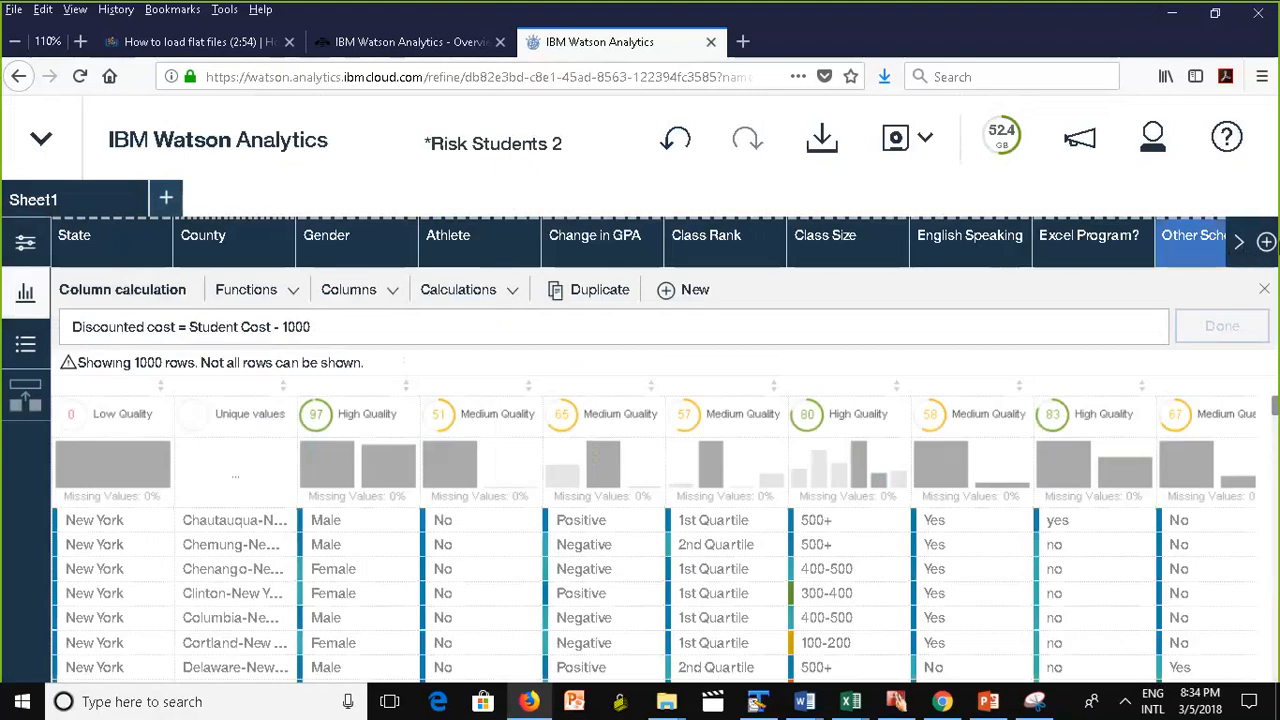
Reopen the data group behind the Region column for editing from the column's properties.
{"action": "left_click", "coordinate": [1240, 247]}
{"action": "left_click", "coordinate": [1274, 253]}
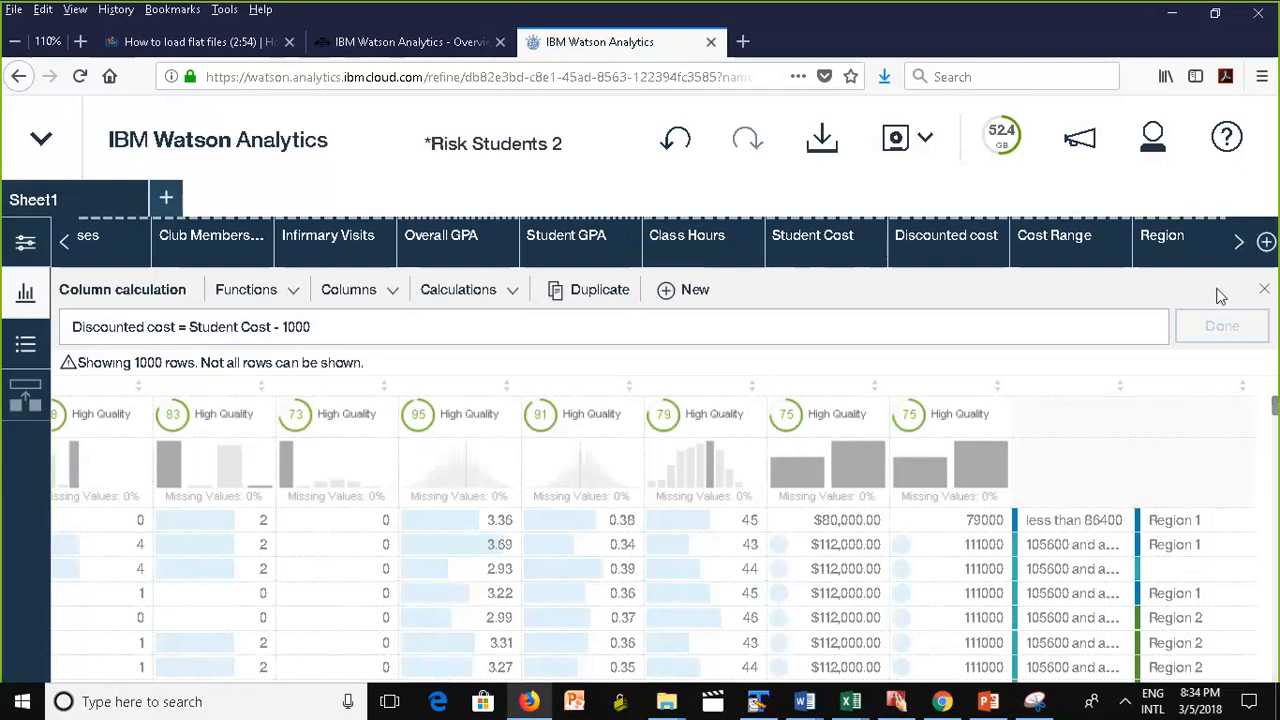
{"action": "left_click", "coordinate": [1175, 252]}
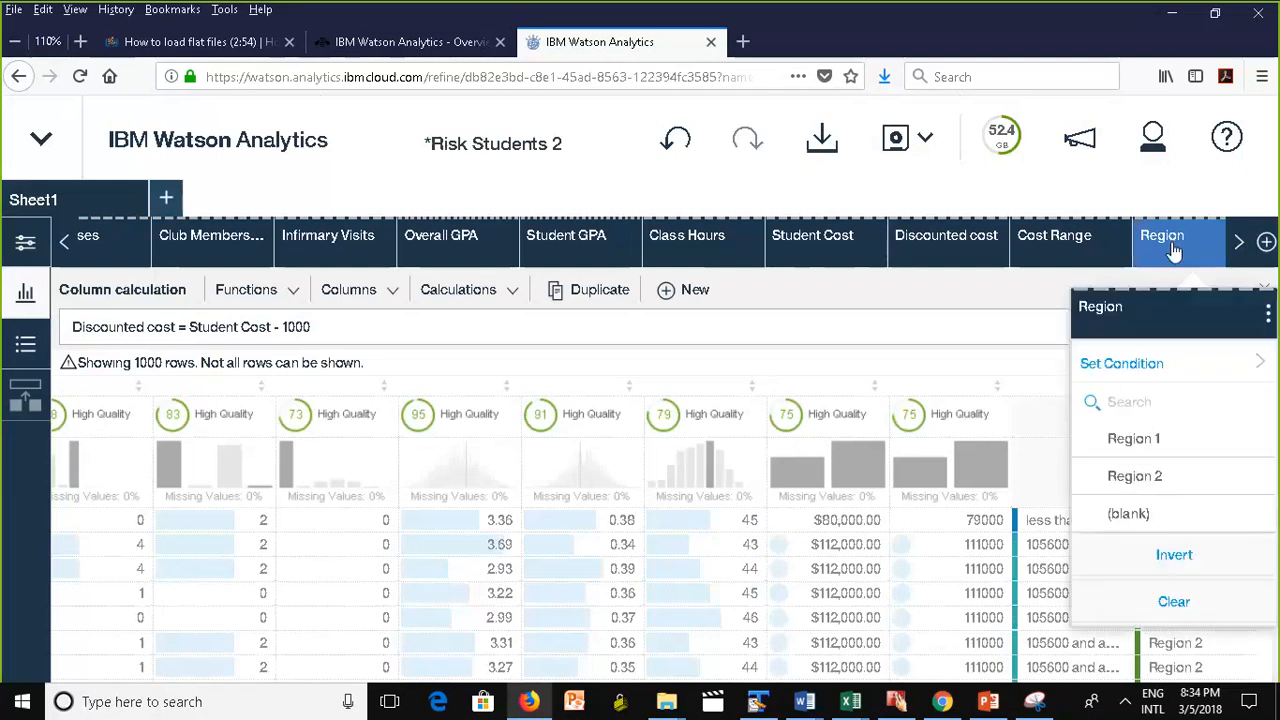
{"action": "left_click", "coordinate": [1267, 316]}
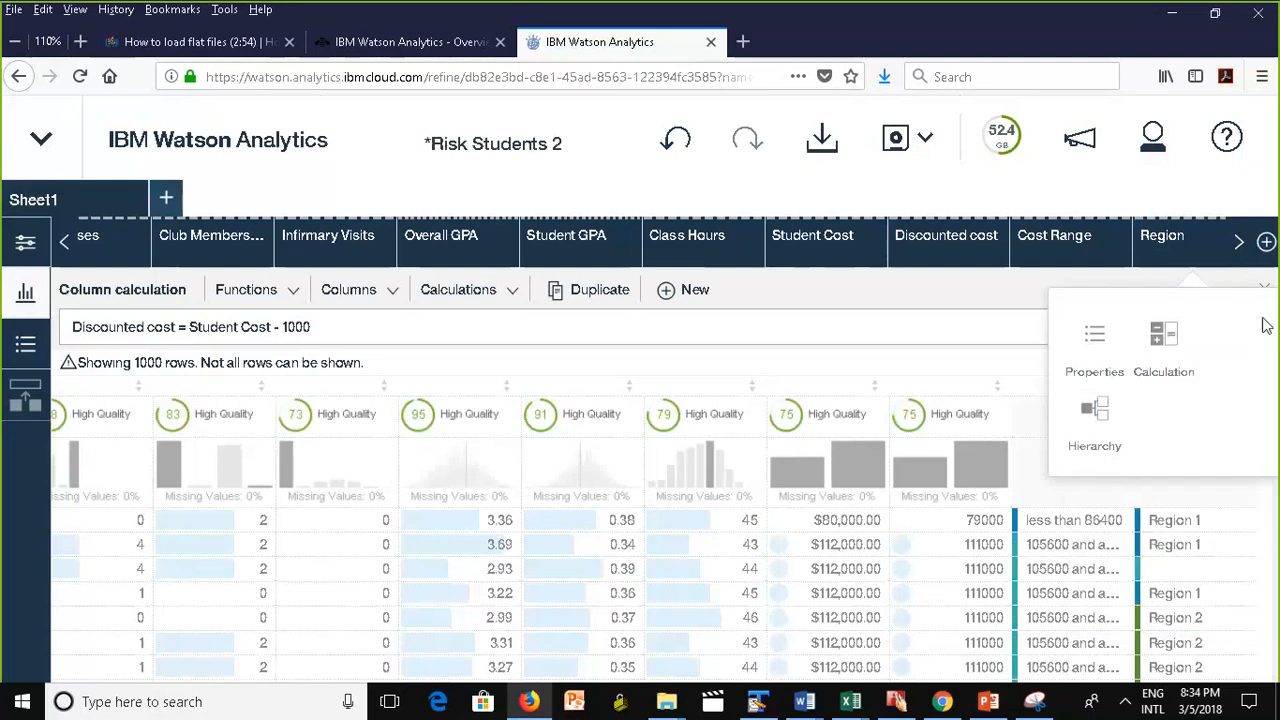
{"action": "left_click", "coordinate": [1089, 357]}
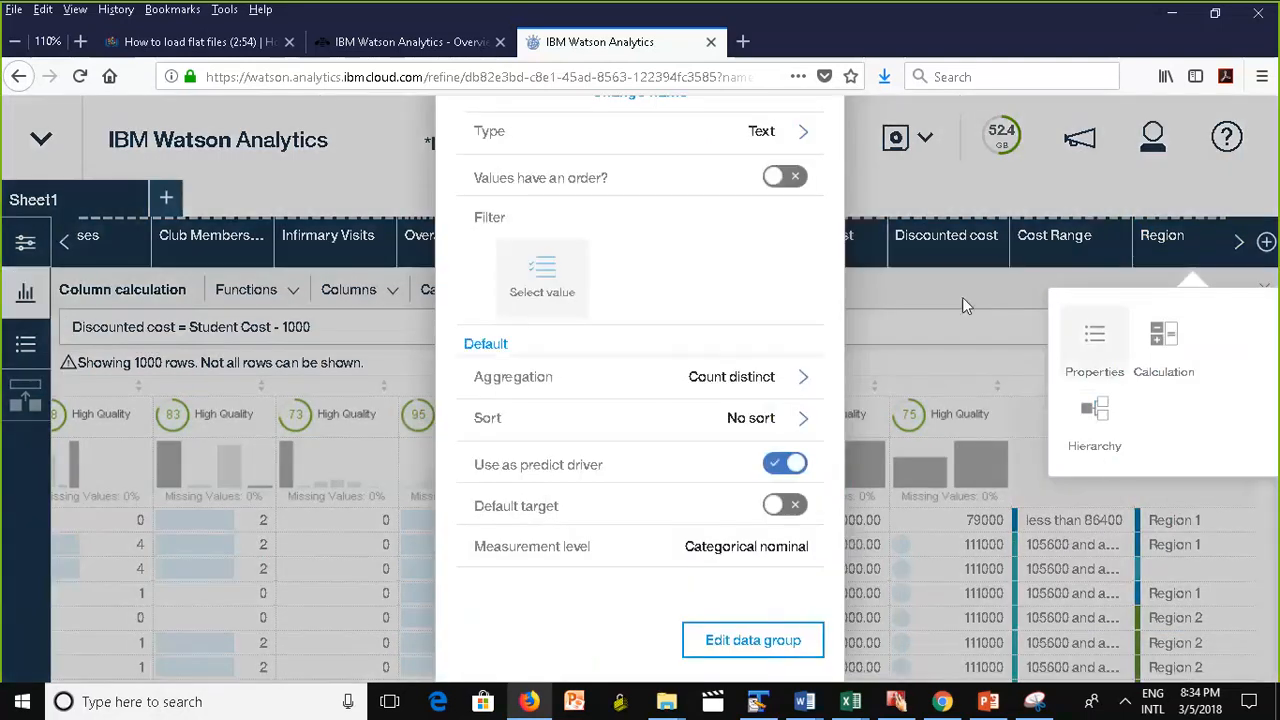
{"action": "left_click", "coordinate": [753, 645]}
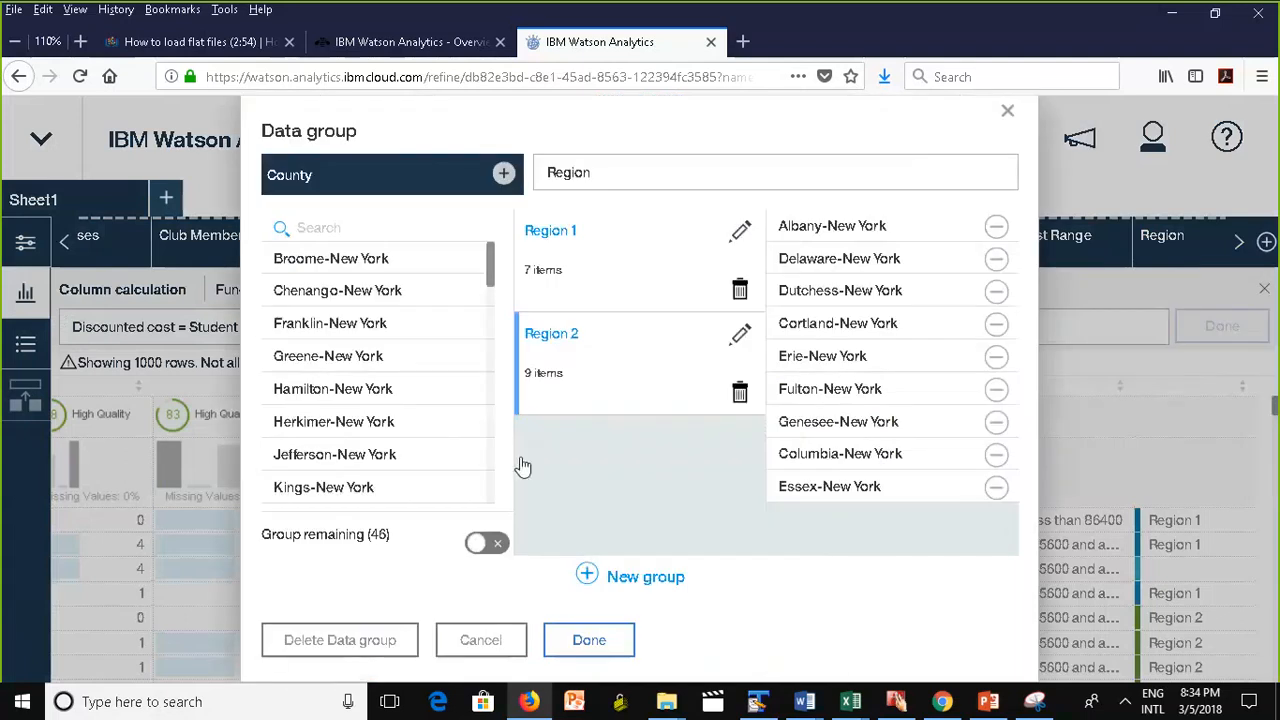
Add a third group named "Region 3" to the Region data group.
{"action": "left_click", "coordinate": [636, 588]}
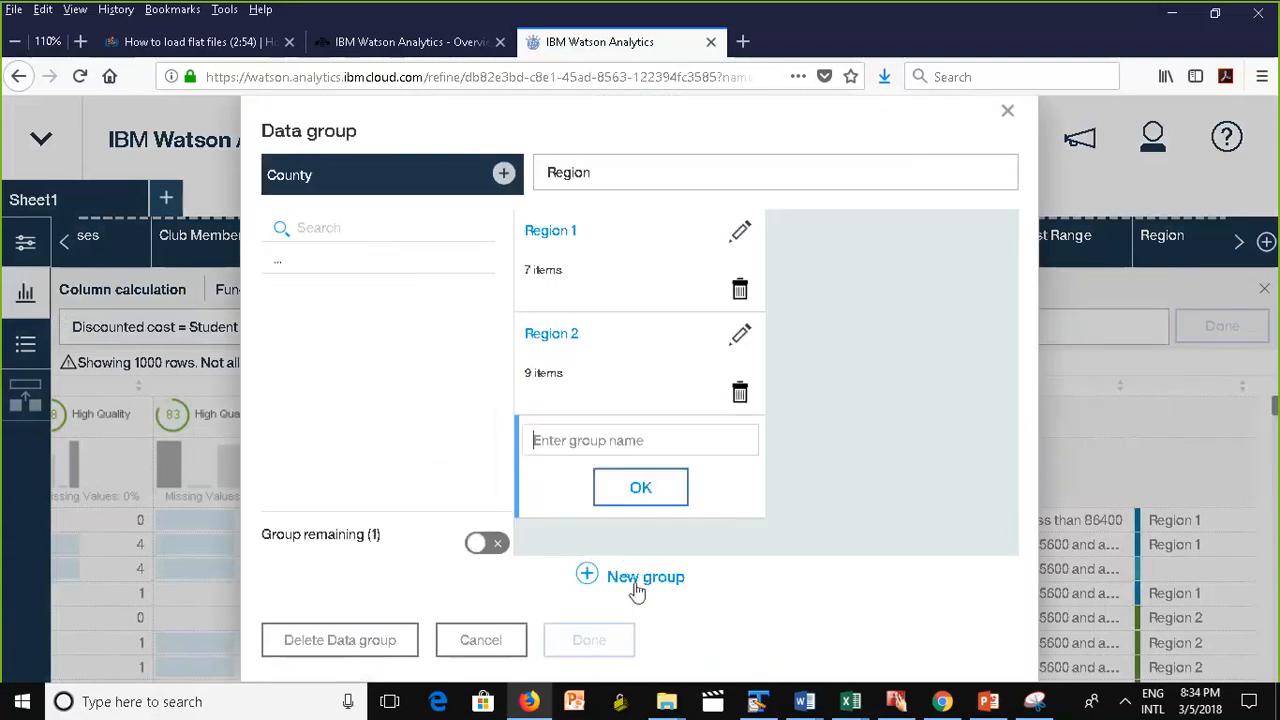
{"action": "type", "text": "Regi"}
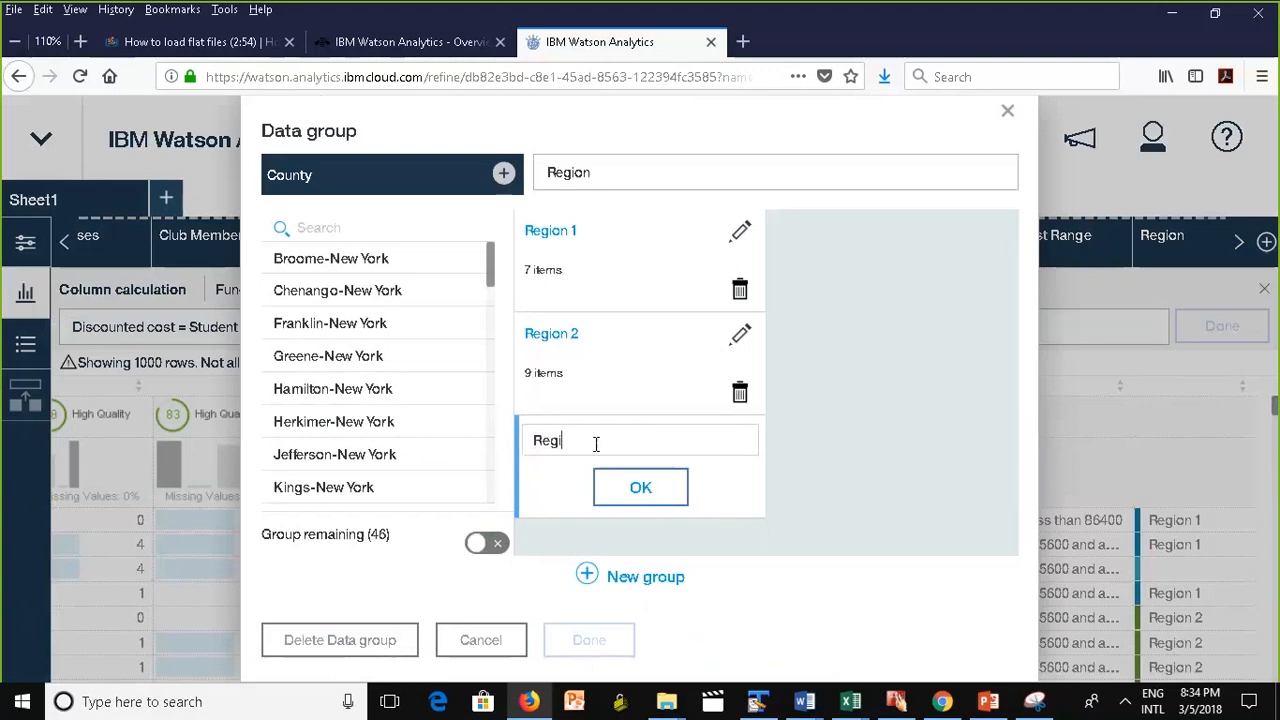
{"action": "type", "text": "on"}
{"action": "type", "text": "3"}
{"action": "left_click", "coordinate": [618, 482]}
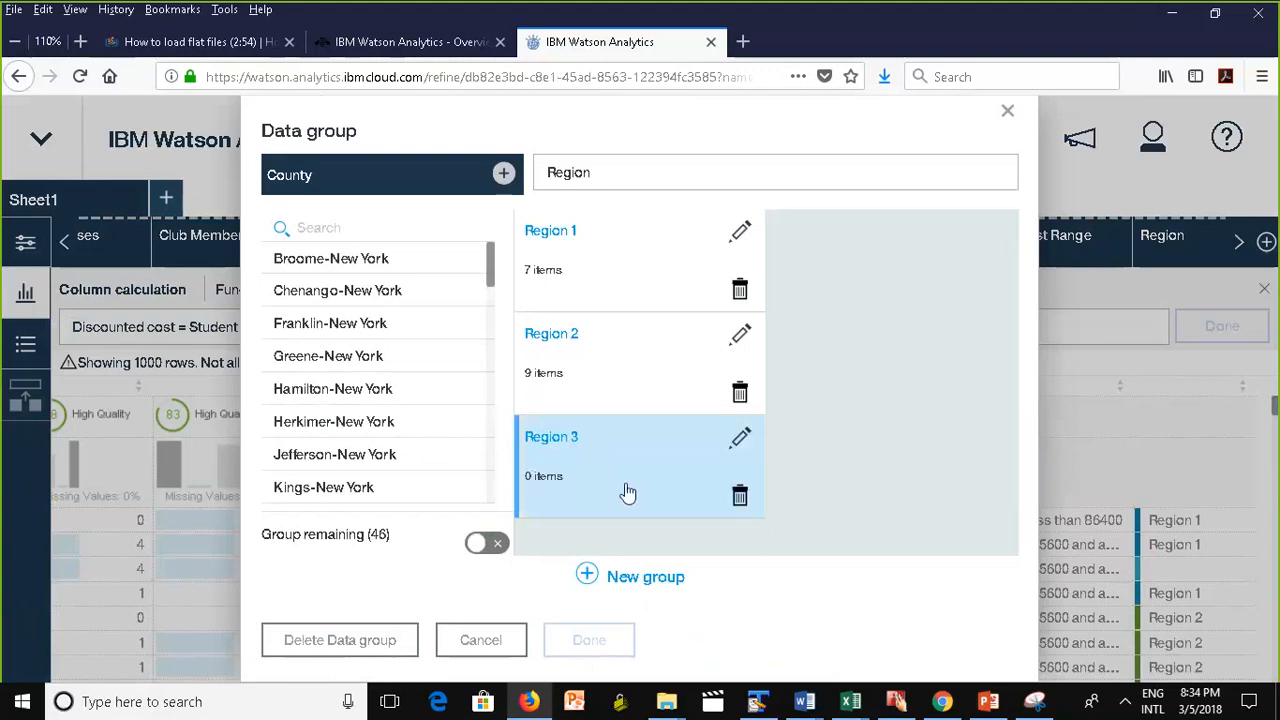
Assign 14 counties to Region 3, including Jefferson, Kings, Herkimer, Lewis, Hamilton, Livingston, Madison, Monroe, Montgomery and Onondaga, and apply the data group.
{"action": "left_click", "coordinate": [368, 458]}
{"action": "left_click", "coordinate": [366, 458]}
{"action": "left_click", "coordinate": [349, 433]}
{"action": "left_click", "coordinate": [349, 425]}
{"action": "left_click", "coordinate": [350, 403]}
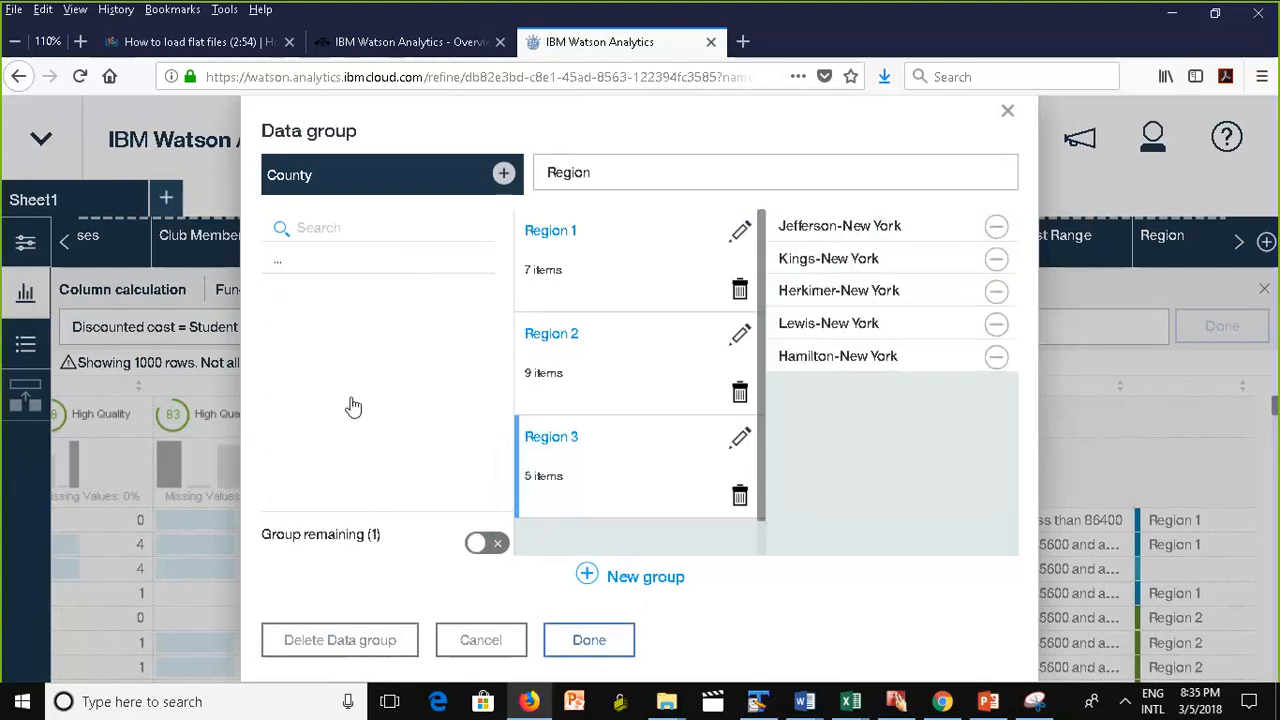
{"action": "left_click", "coordinate": [350, 402]}
{"action": "left_click", "coordinate": [351, 401]}
{"action": "left_click", "coordinate": [351, 401]}
{"action": "left_click", "coordinate": [351, 401]}
{"action": "left_click", "coordinate": [352, 400]}
{"action": "left_click", "coordinate": [352, 400]}
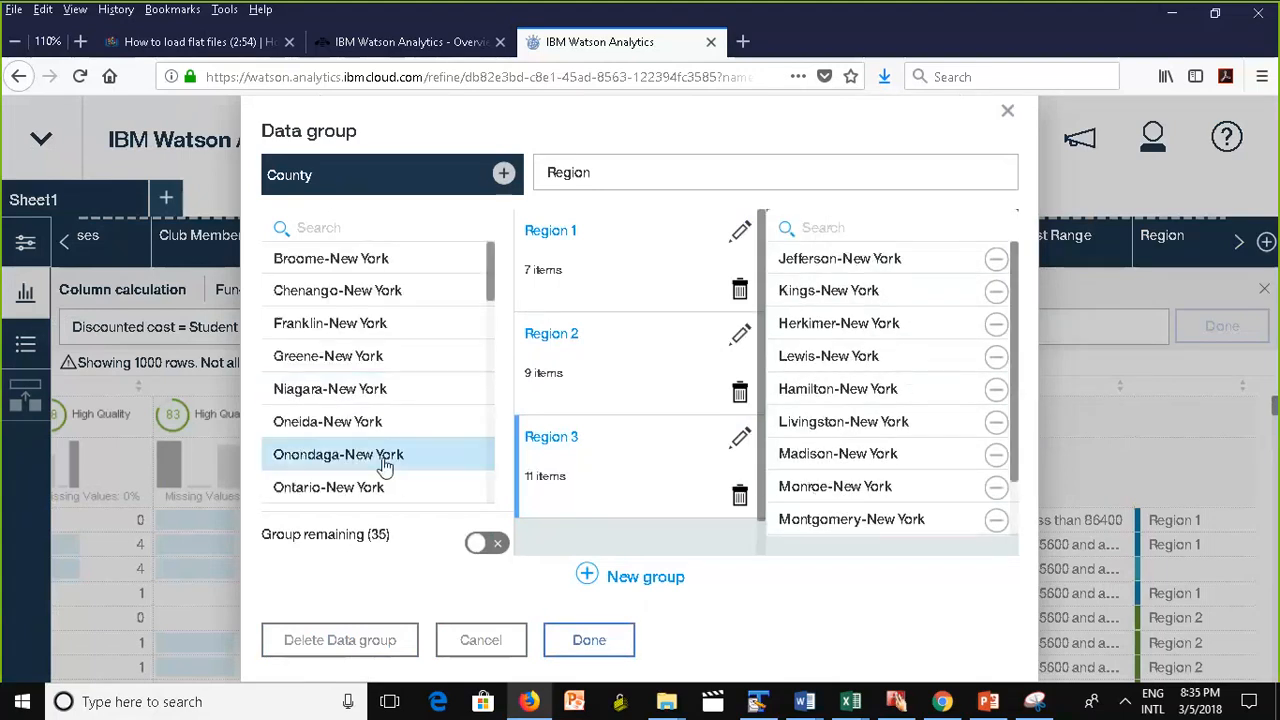
{"action": "left_click", "coordinate": [423, 460]}
{"action": "left_click", "coordinate": [423, 460]}
{"action": "left_click", "coordinate": [423, 460]}
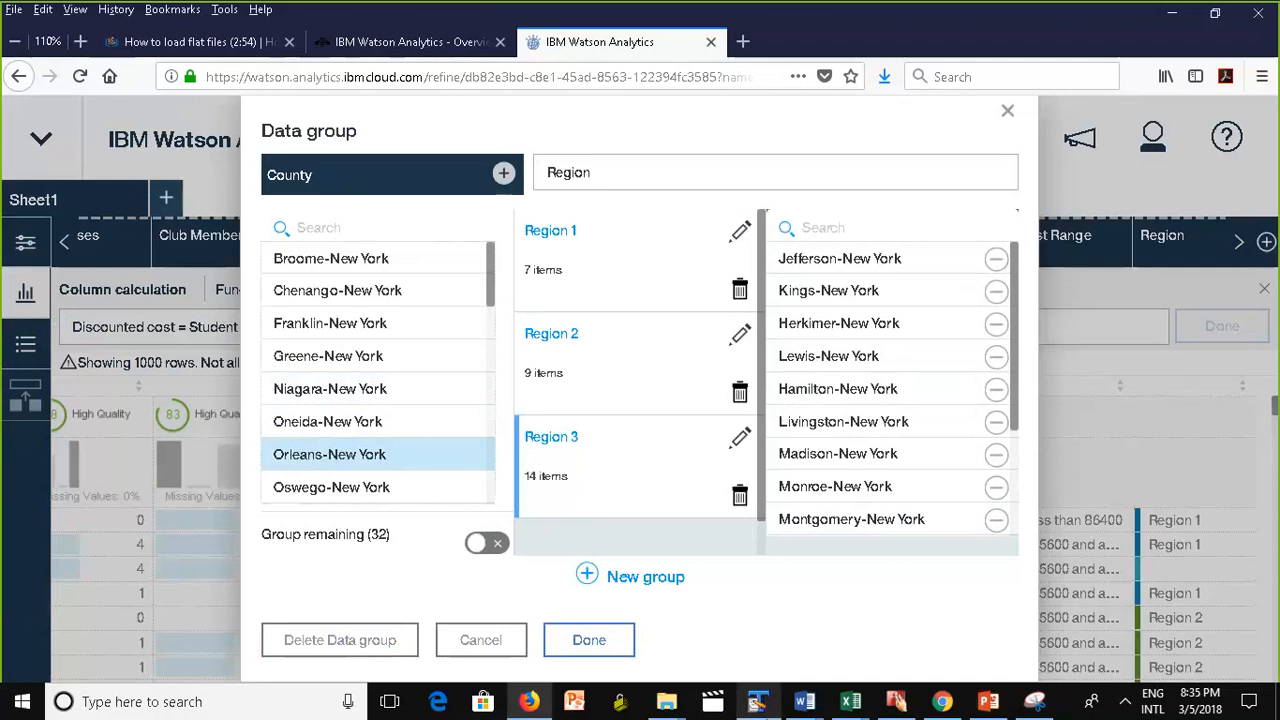
{"action": "left_click", "coordinate": [591, 641]}
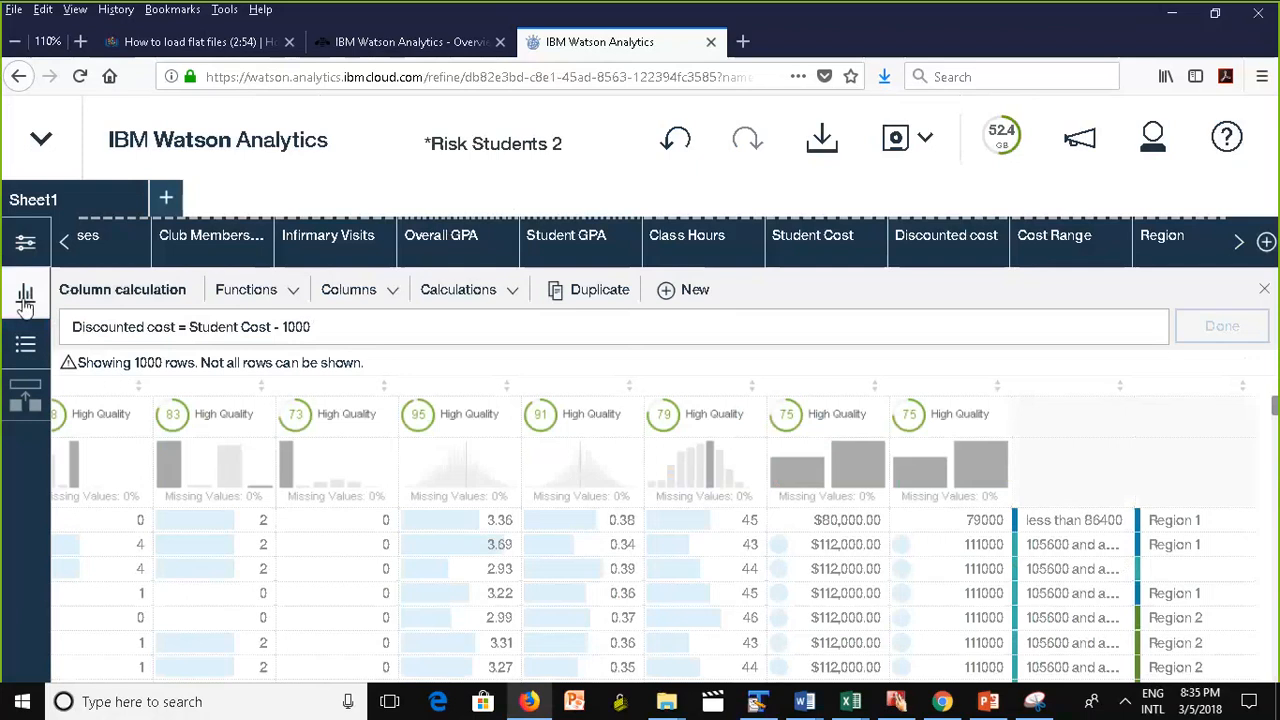
Hide the Region, Cost Range and Discounted cost columns from the data.
{"action": "left_click", "coordinate": [26, 252]}
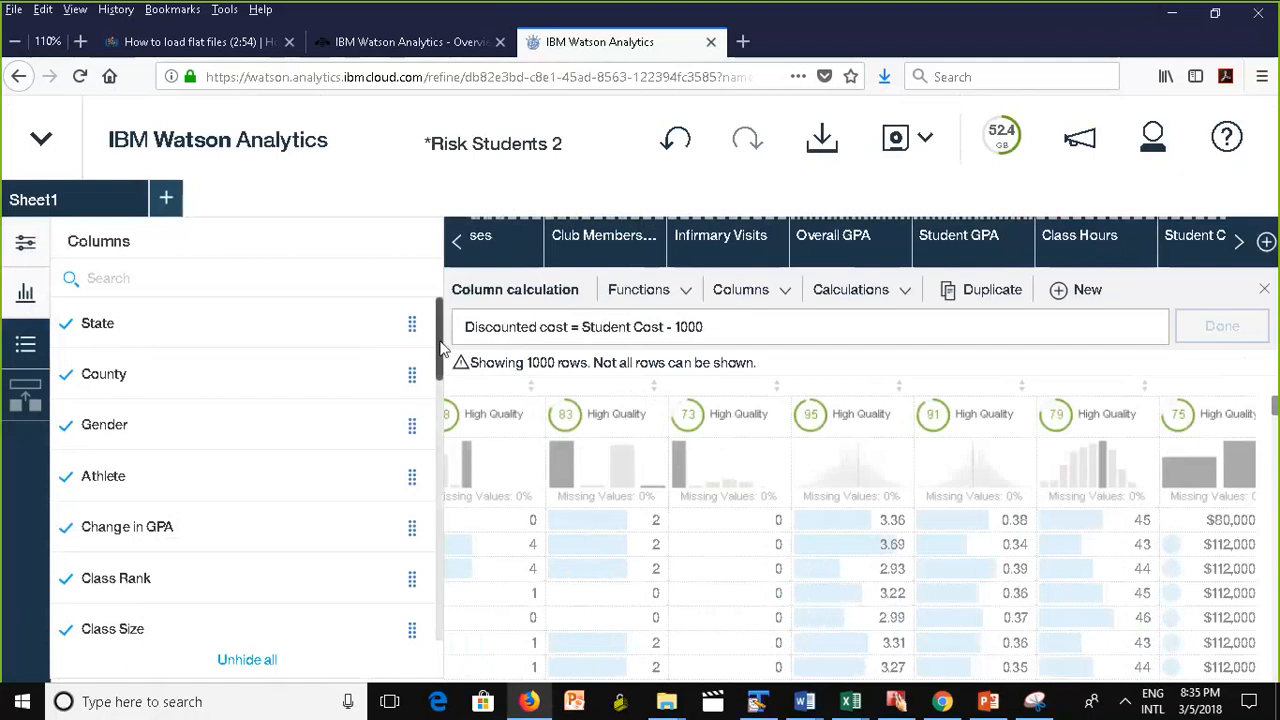
{"action": "left_click_drag", "start_coordinate": [436, 342], "coordinate": [417, 622]}
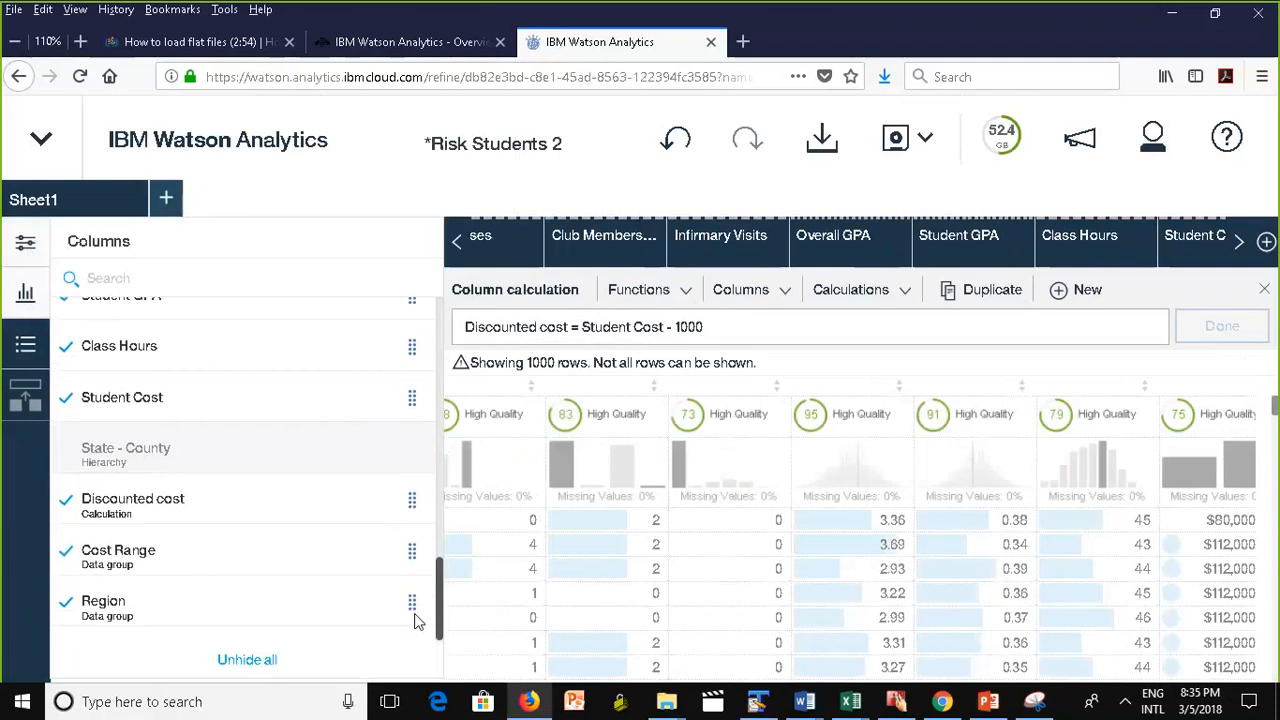
{"action": "left_click", "coordinate": [68, 606]}
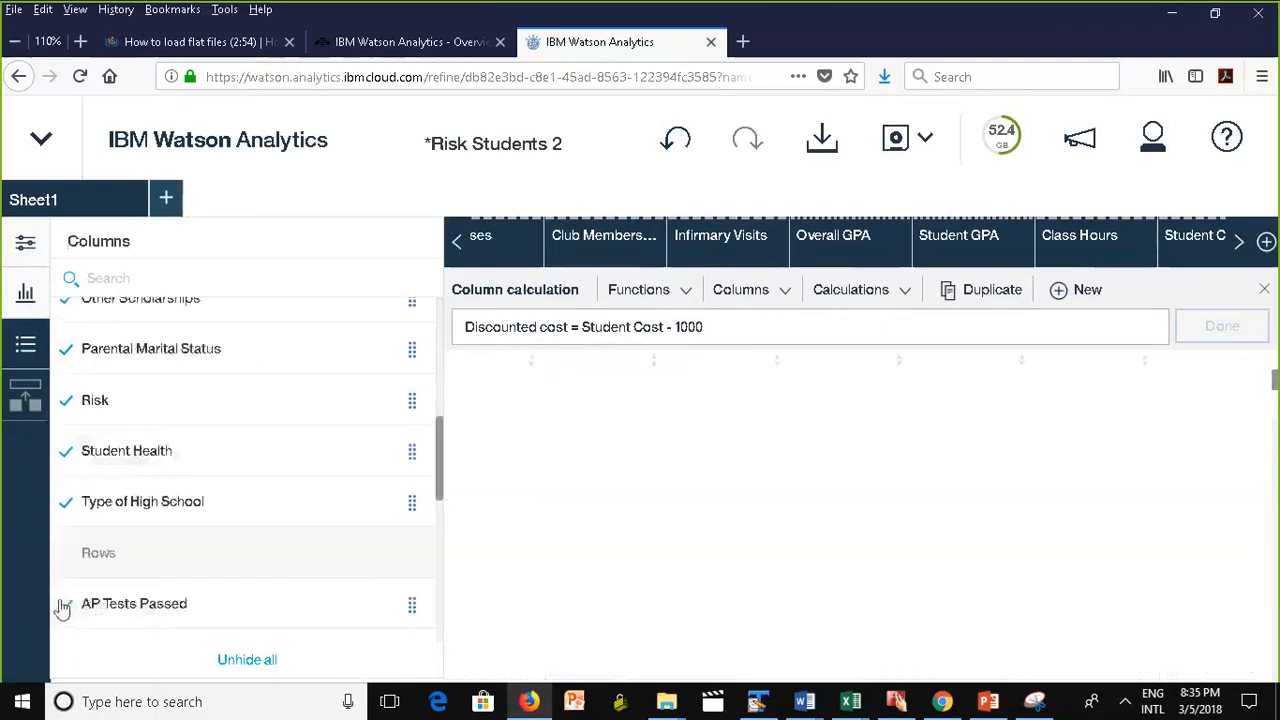
{"action": "left_click_drag", "start_coordinate": [437, 486], "coordinate": [437, 628]}
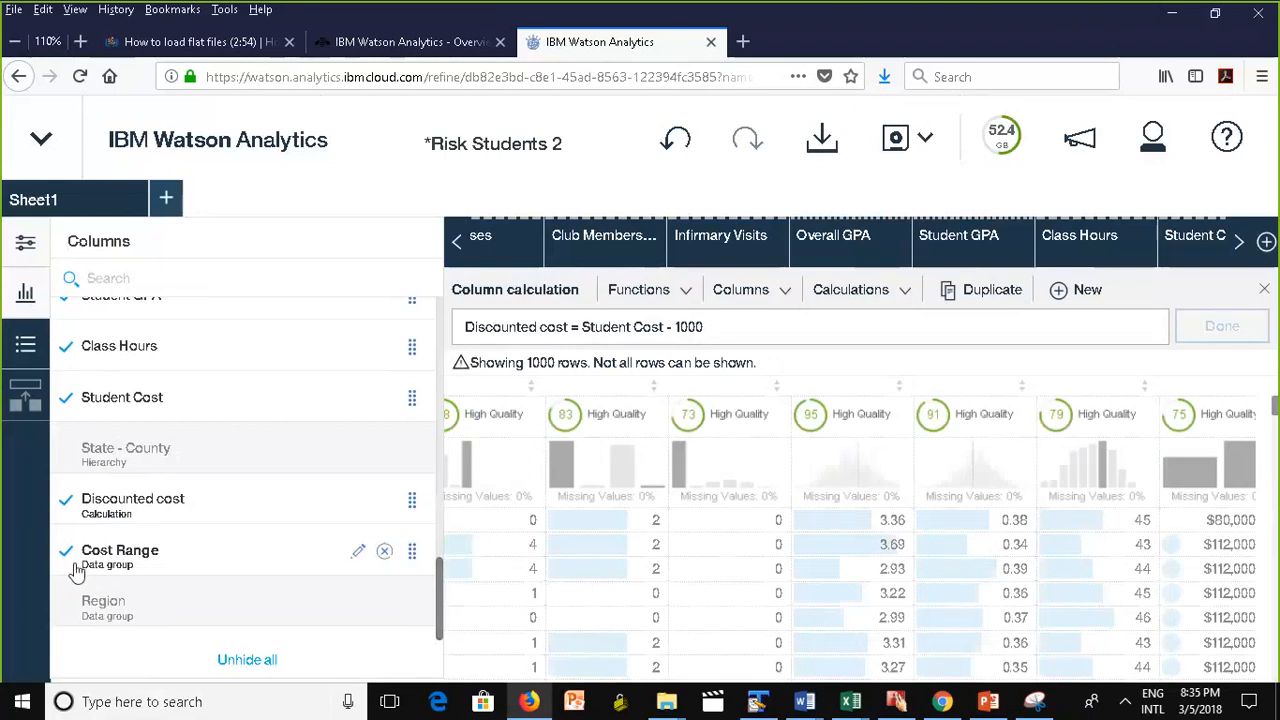
{"action": "left_click", "coordinate": [74, 564]}
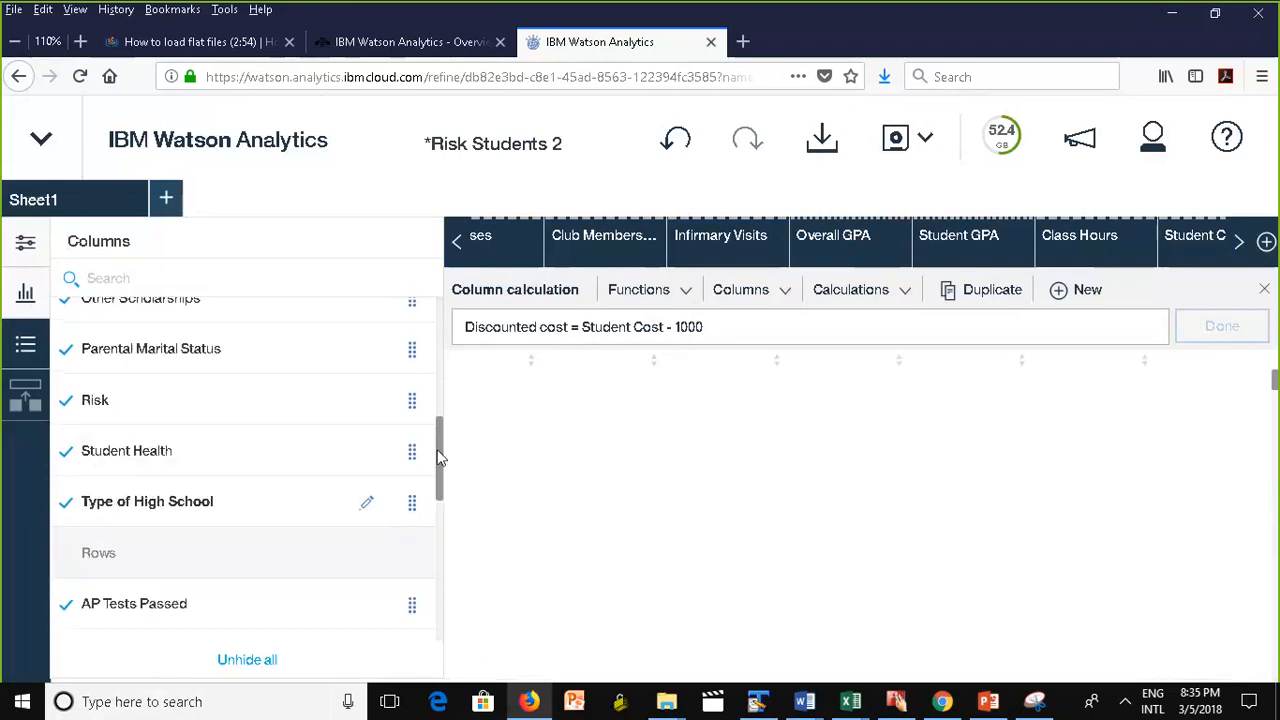
{"action": "left_click_drag", "start_coordinate": [437, 457], "coordinate": [434, 628]}
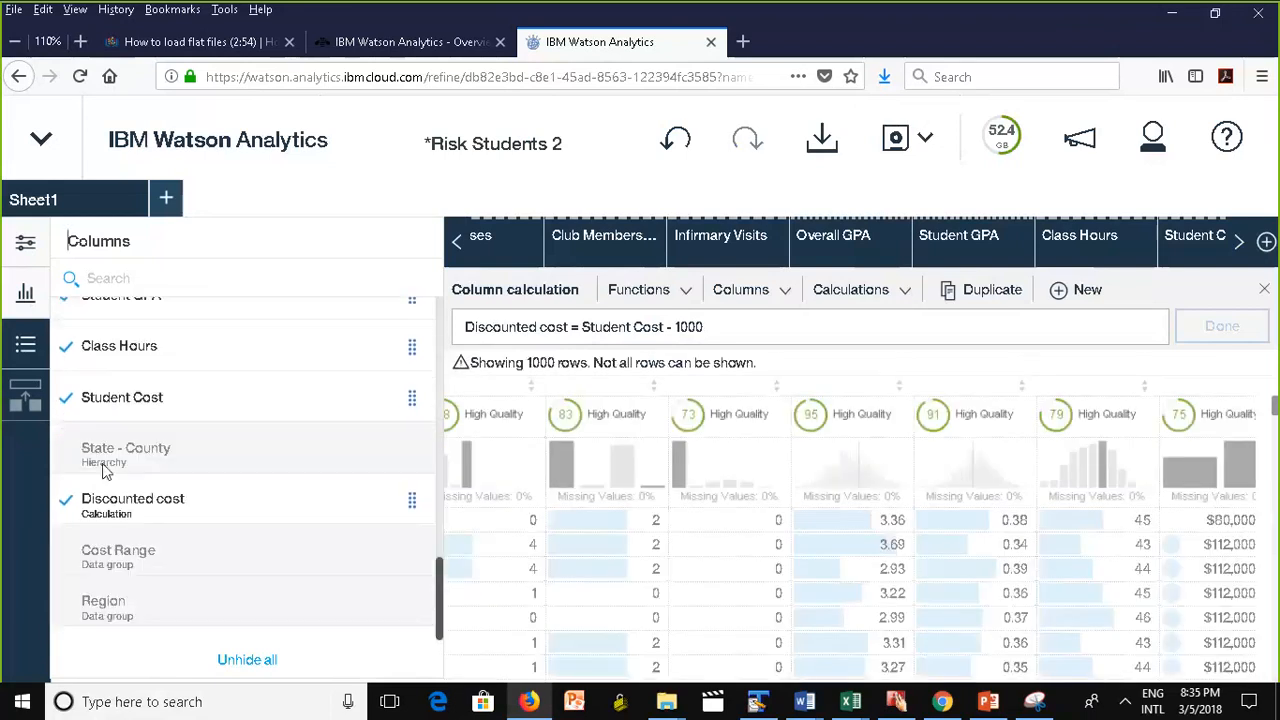
{"action": "left_click", "coordinate": [65, 506]}
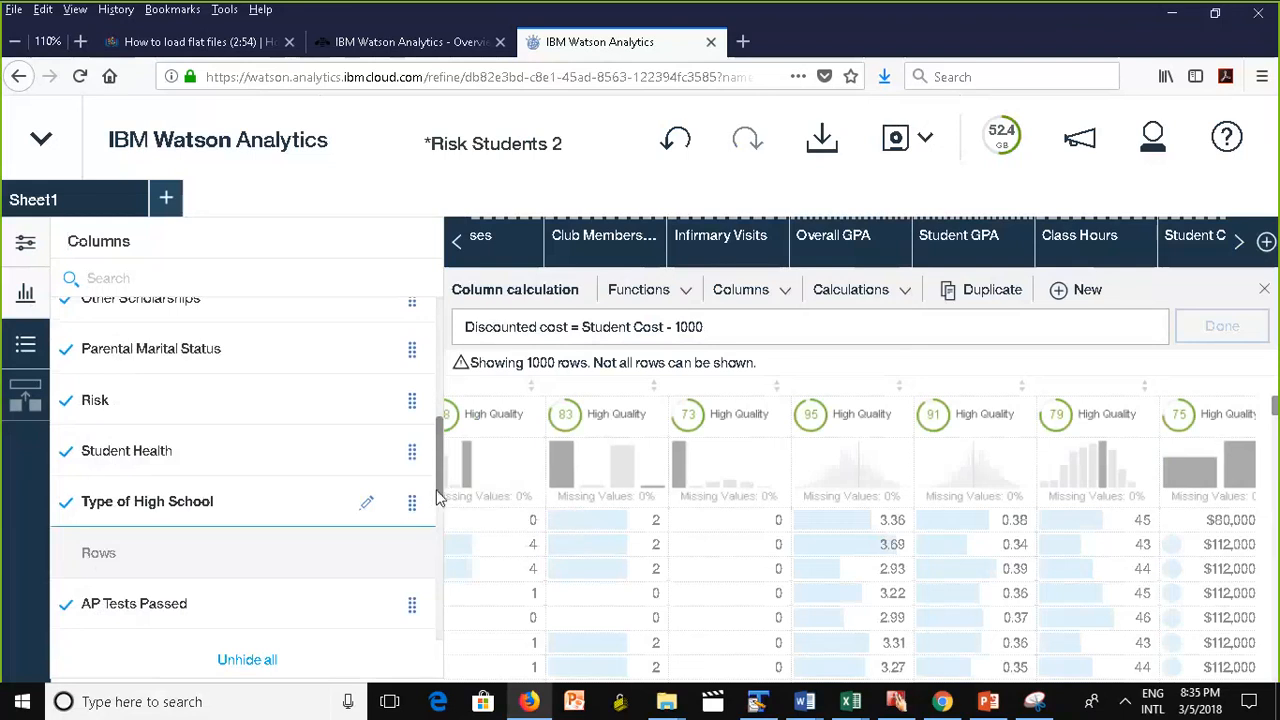
Return to the Risk Students 2 grid, check its last columns and save the data set.
{"action": "left_click_drag", "start_coordinate": [438, 501], "coordinate": [441, 566]}
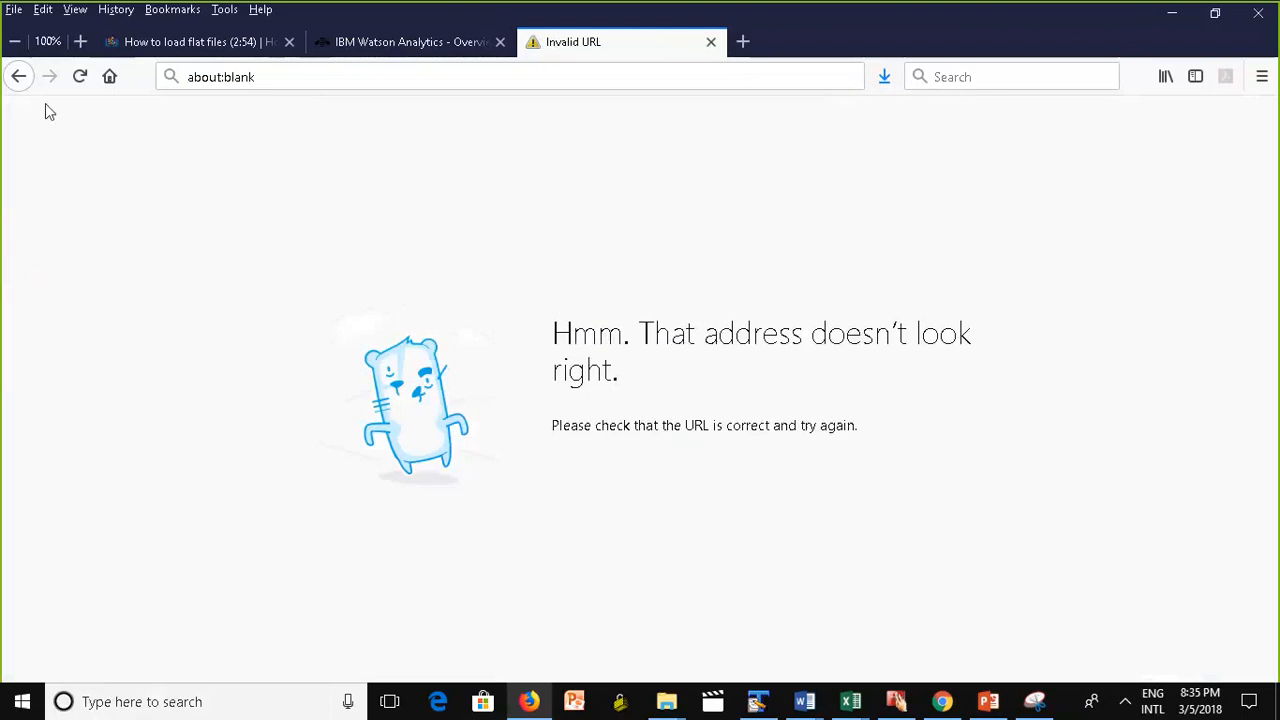
{"action": "left_click", "coordinate": [18, 76]}
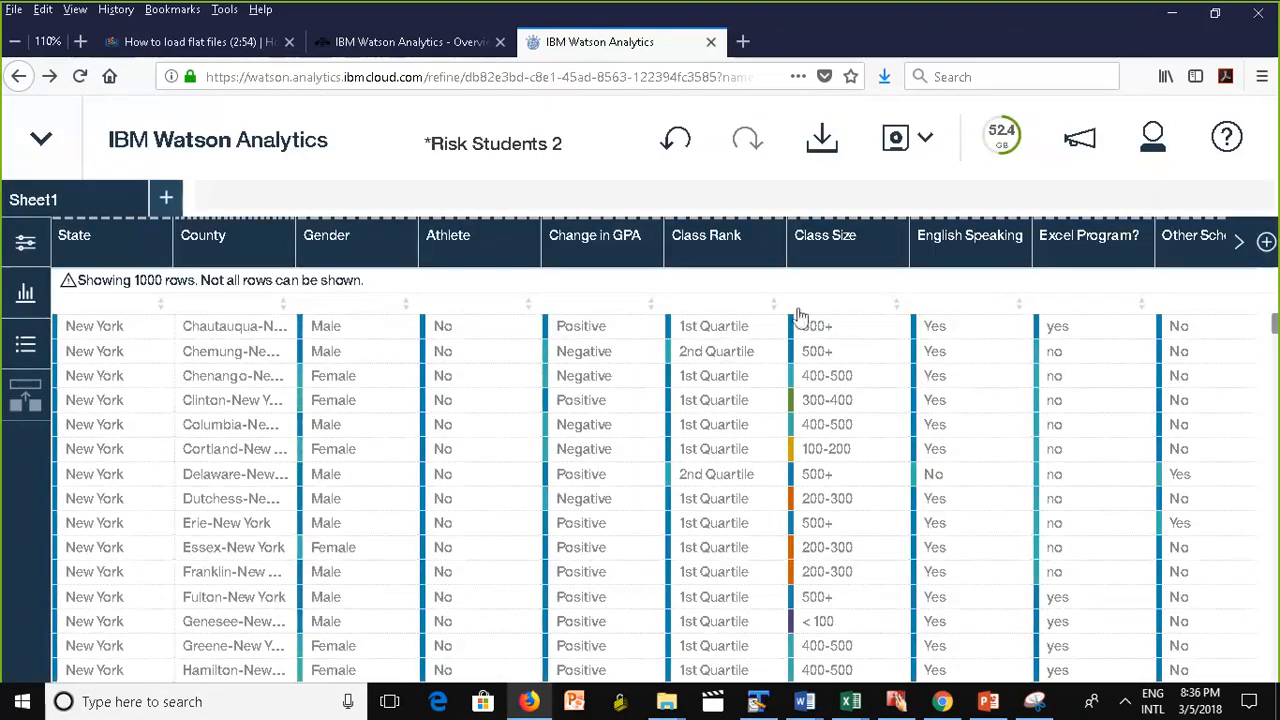
{"action": "left_click", "coordinate": [1238, 242]}
{"action": "left_click", "coordinate": [1238, 242]}
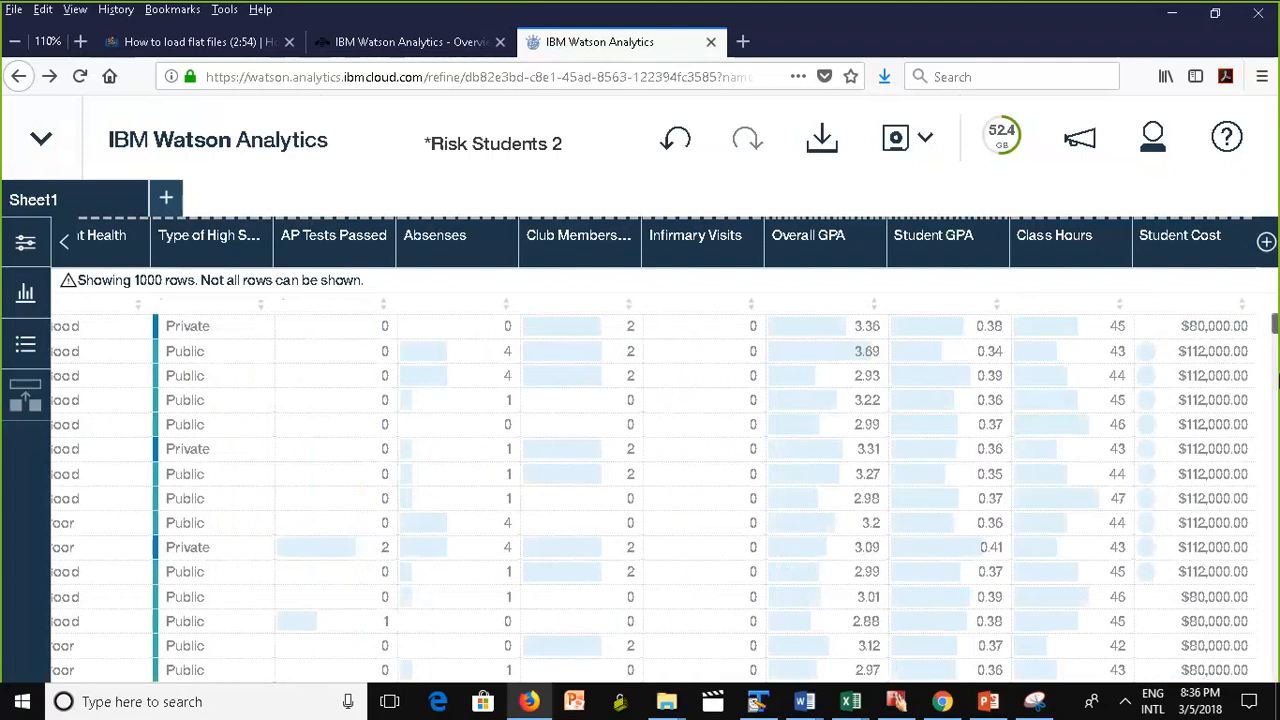
{"action": "left_click", "coordinate": [897, 143]}
Review the State - County, Discounted cost, Cost Range and Region entries at the end of the column list.
{"action": "left_click", "coordinate": [30, 250]}
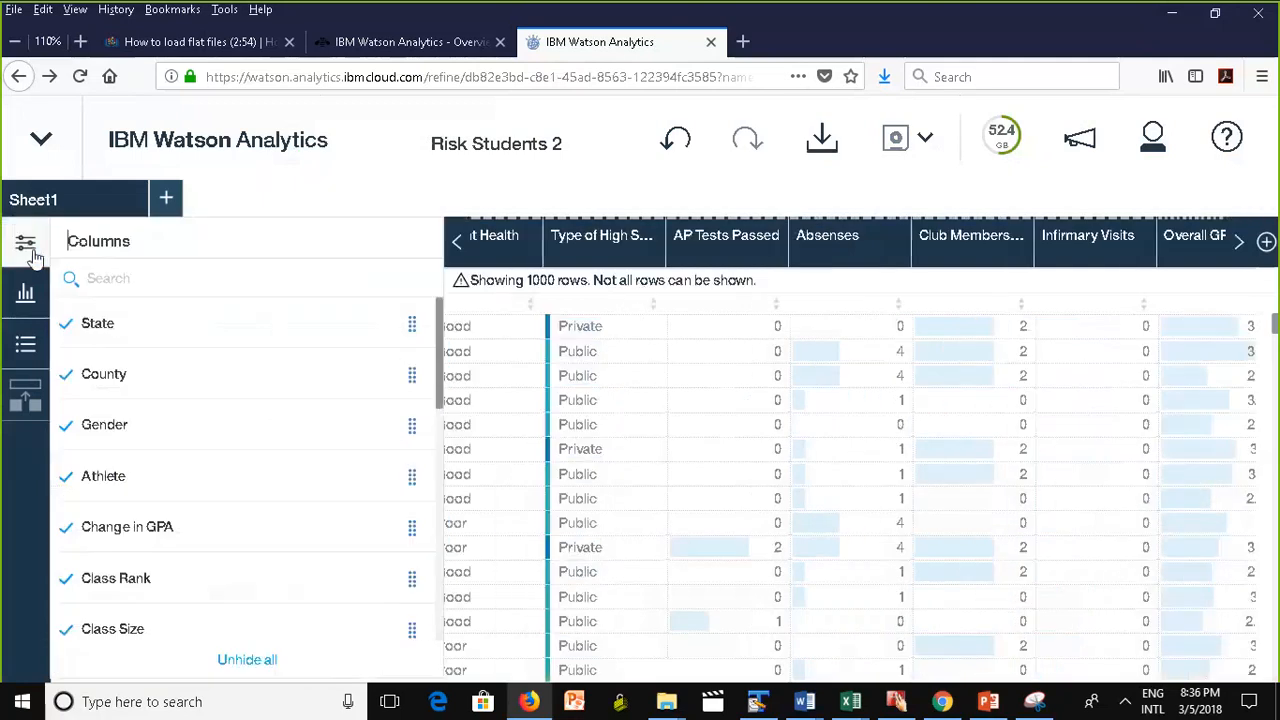
{"action": "scroll", "coordinate": [443, 372], "scroll_direction": "down", "scroll_amount": 1}
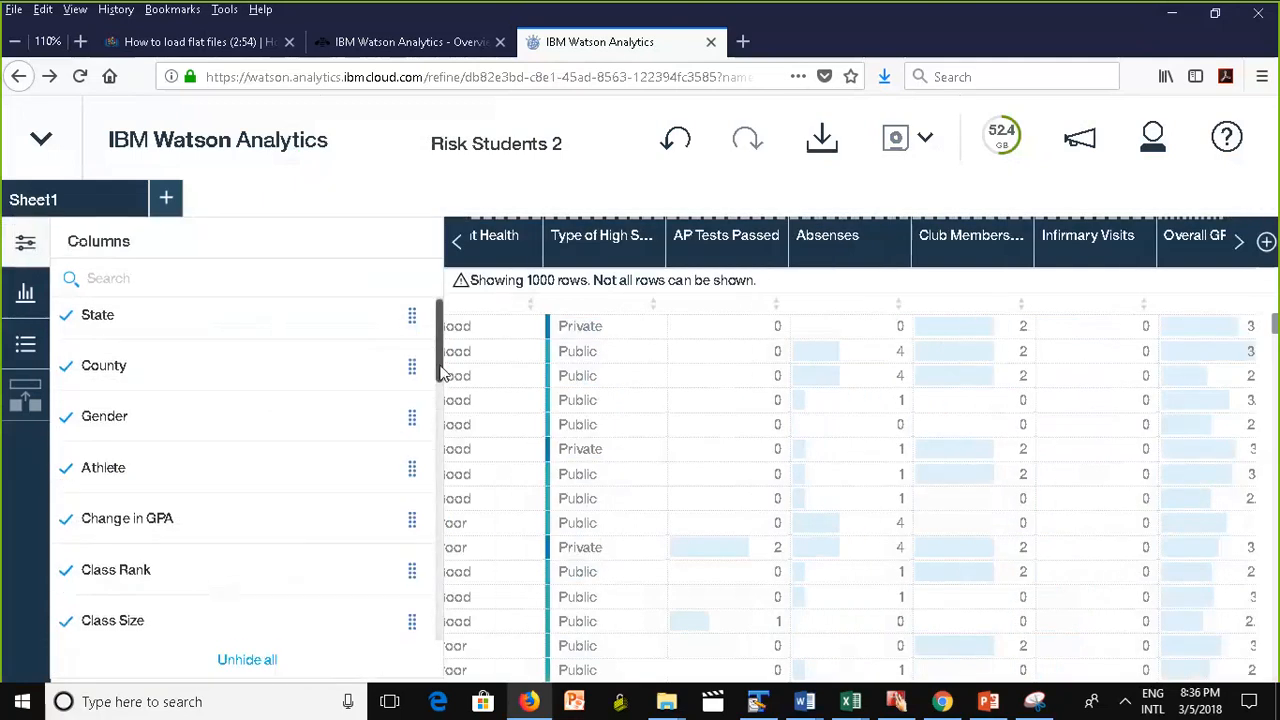
{"action": "left_click_drag", "start_coordinate": [443, 372], "coordinate": [472, 624]}
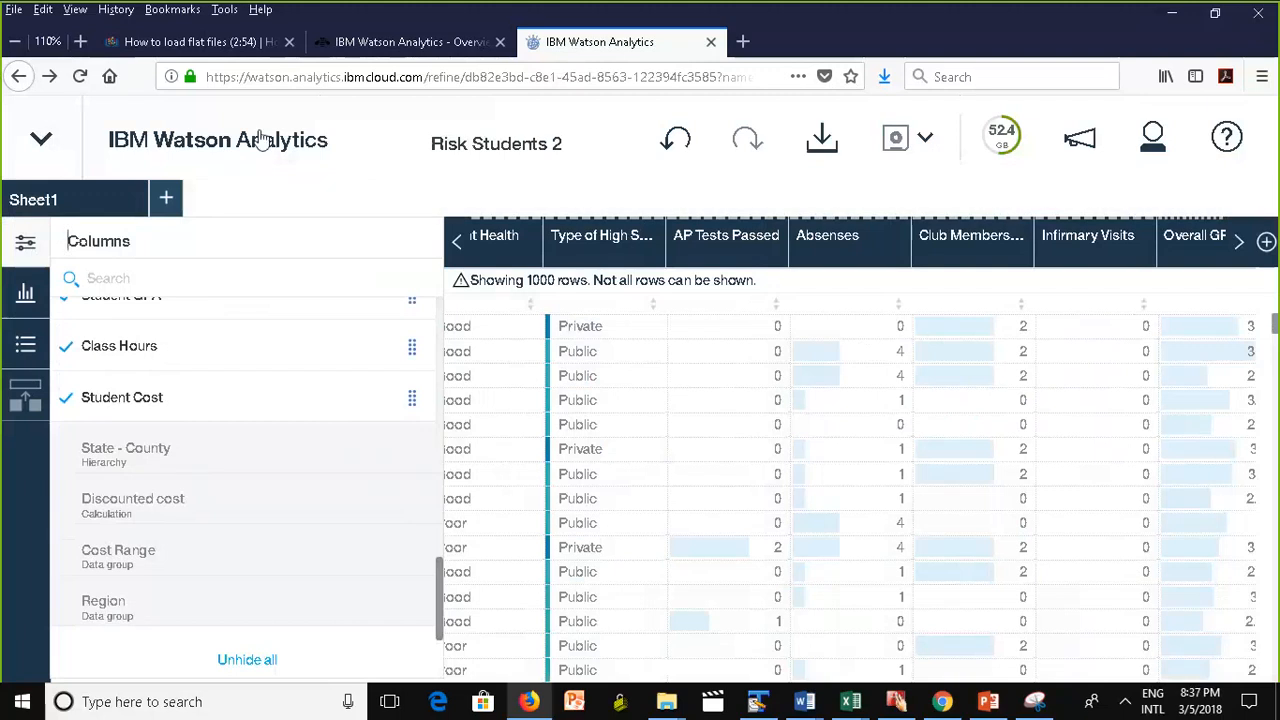
Go back to the Data home page and show the list of Watson Analytics products and open items.
{"action": "left_click", "coordinate": [201, 145]}
{"action": "left_click", "coordinate": [31, 158]}
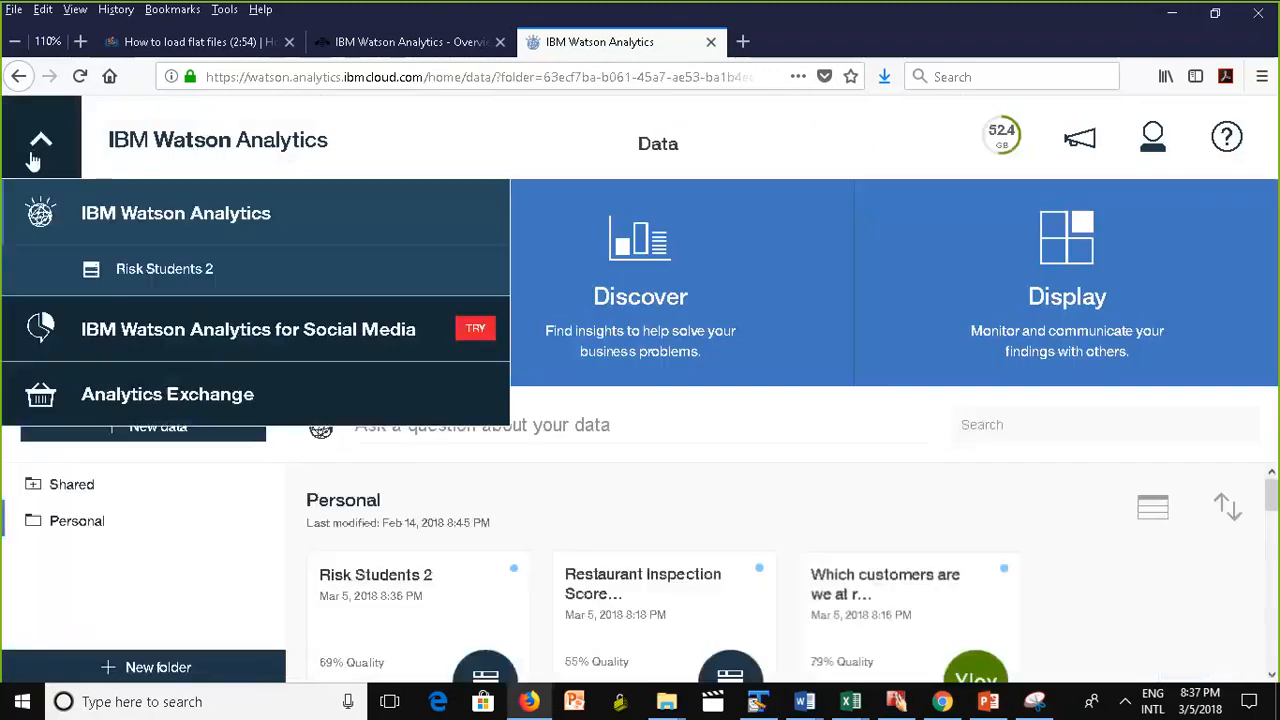
Open the Risk Students 2 data set from the Personal folder and start a discovery from "What drives Risk?".
{"action": "left_click", "coordinate": [597, 466]}
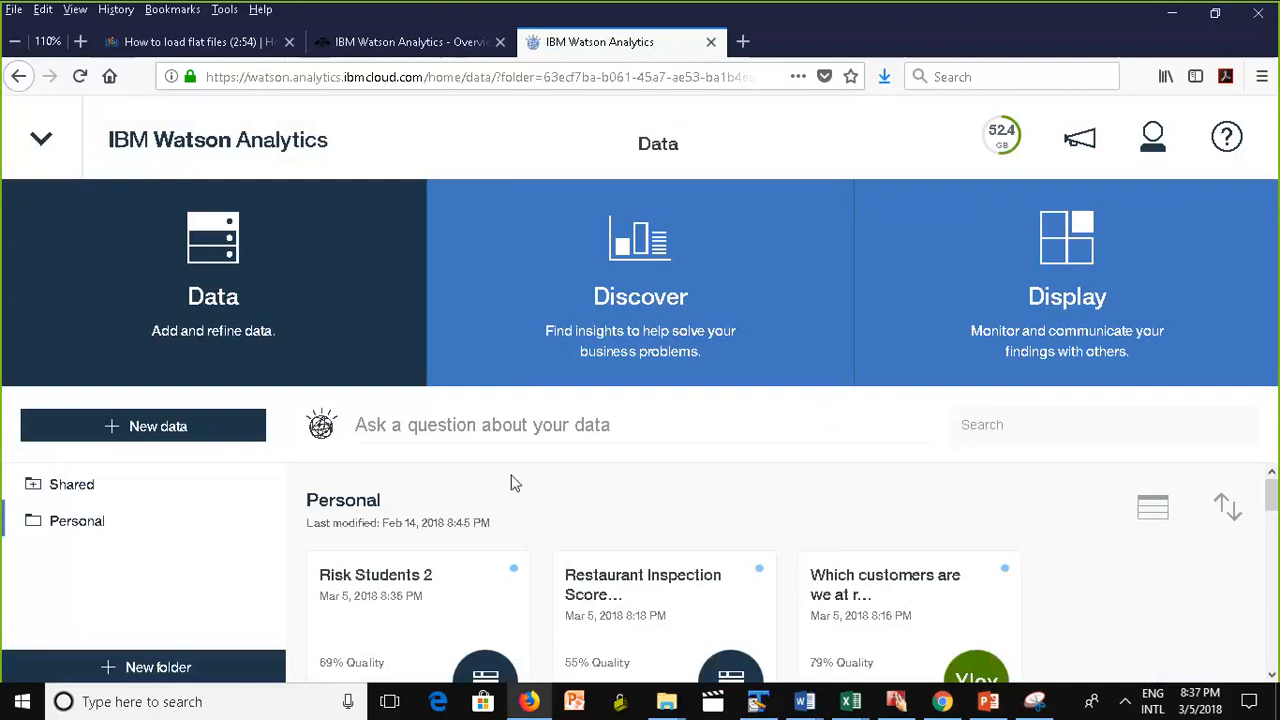
{"action": "left_click", "coordinate": [400, 600]}
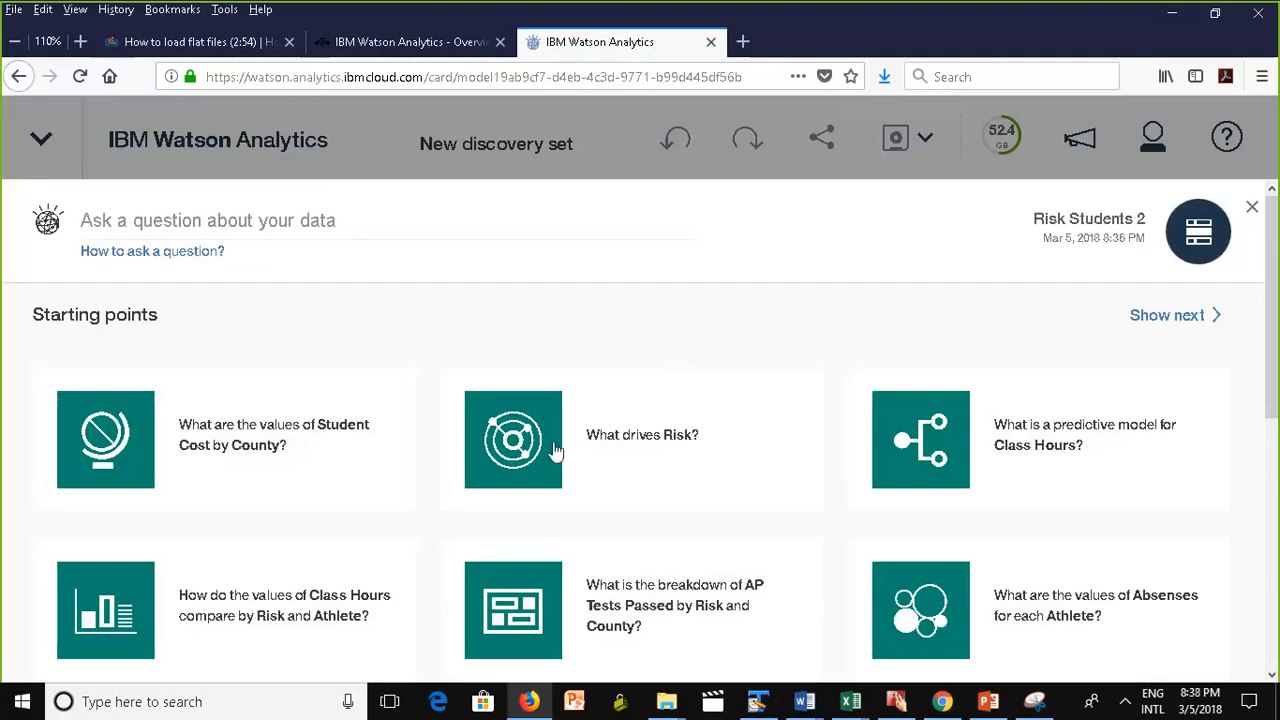
{"action": "left_click", "coordinate": [633, 445]}
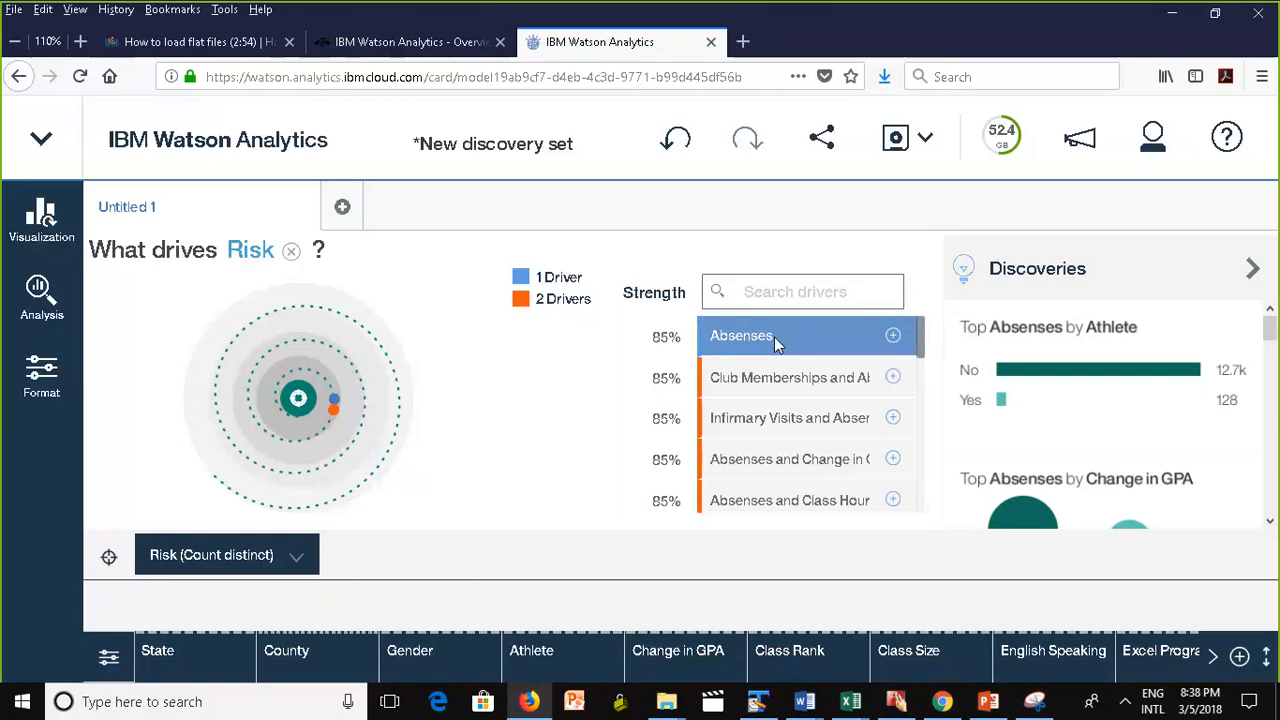
Compare the one-driver and two-driver results for Risk by hiding and restoring each group, and look through the suggested discoveries.
{"action": "left_click", "coordinate": [553, 302]}
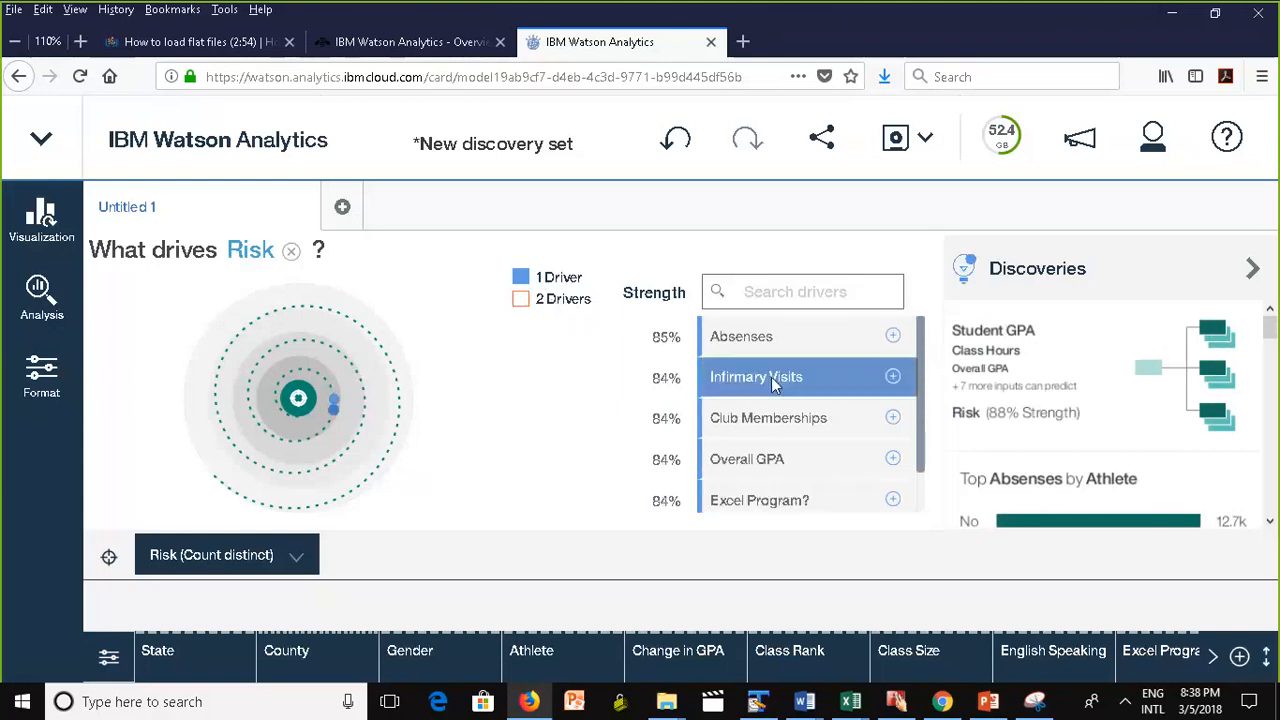
{"action": "left_click", "coordinate": [552, 300]}
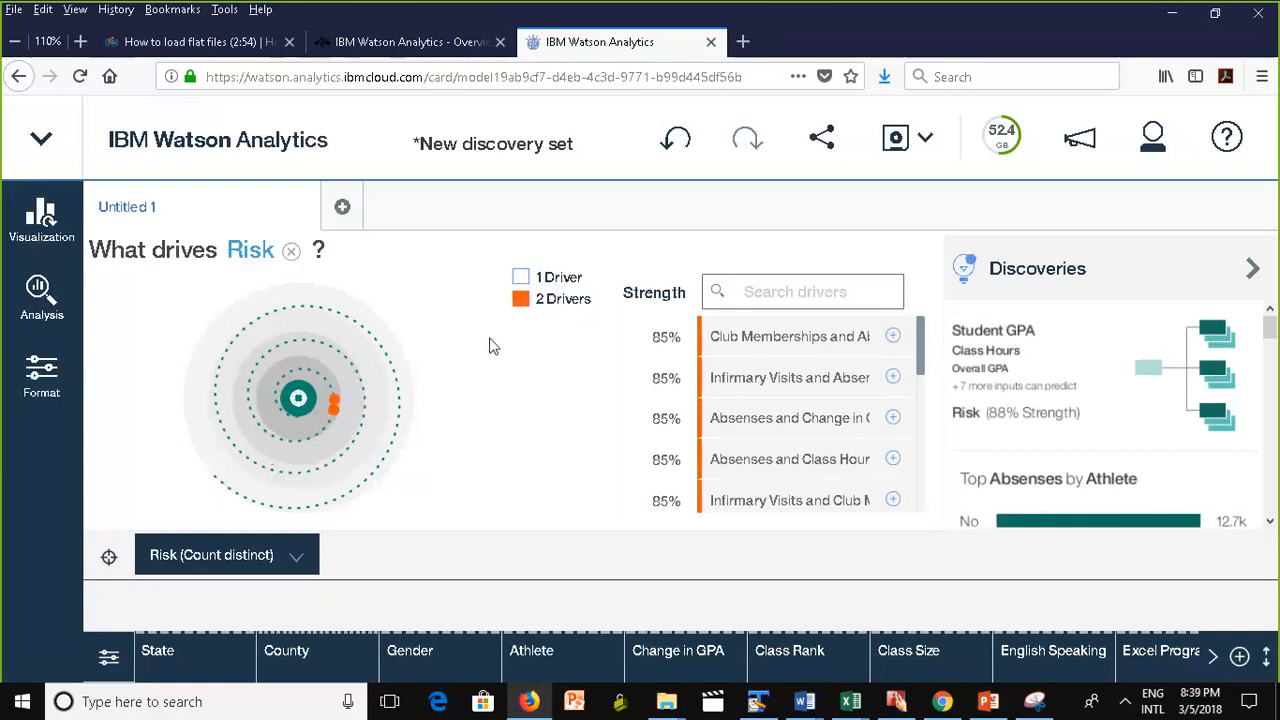
{"action": "left_click", "coordinate": [526, 281]}
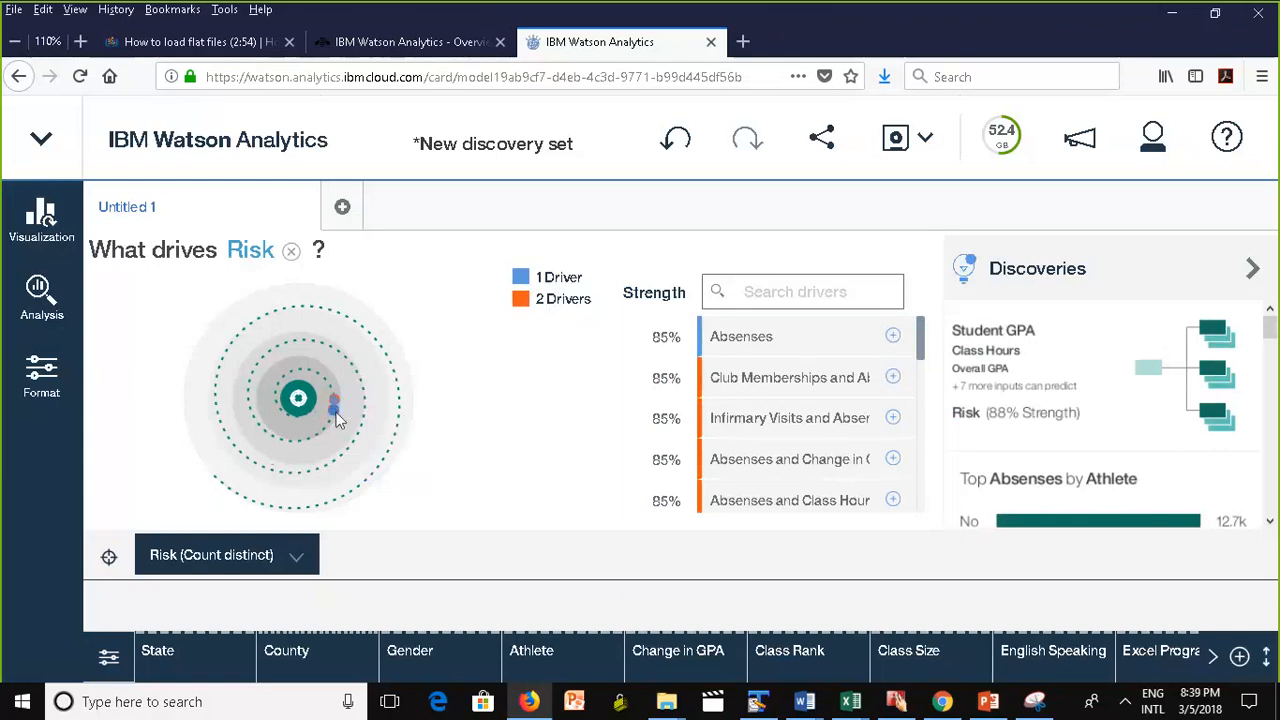
{"action": "mouse_move", "coordinate": [337, 420]}
{"action": "mouse_move", "coordinate": [1272, 330]}
{"action": "left_mouse_down"}
{"action": "mouse_move", "coordinate": [1273, 500]}
{"action": "mouse_move", "coordinate": [1274, 322]}
{"action": "left_mouse_up"}
Inspect the discovery's column list, the properties of Class Rank and the expanded data tray, and close them all.
{"action": "left_click", "coordinate": [107, 658]}
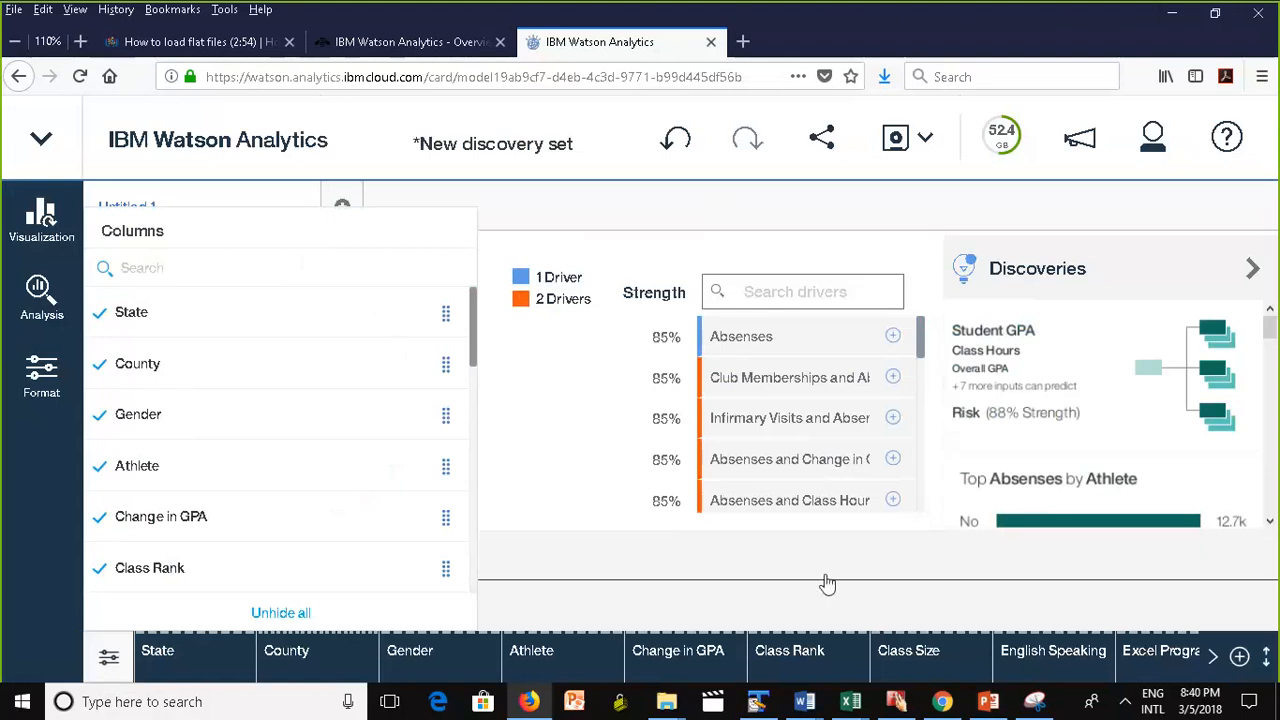
{"action": "left_click", "coordinate": [400, 569]}
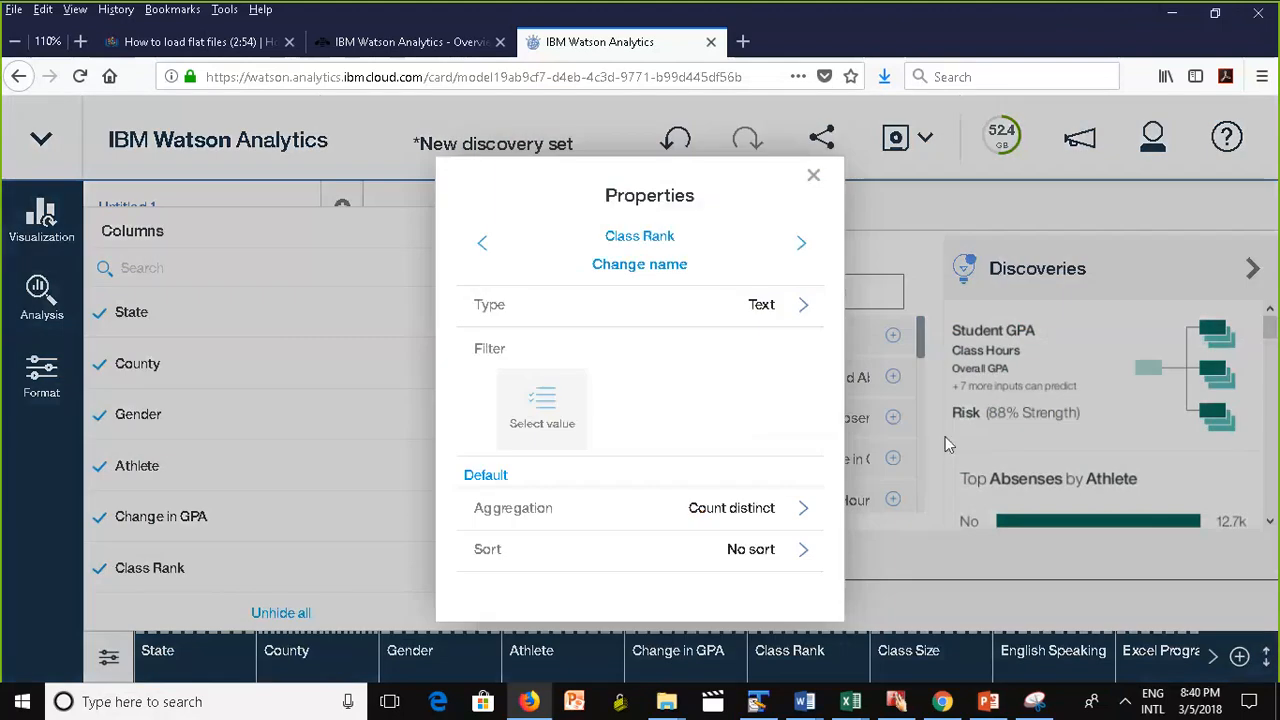
{"action": "left_click", "coordinate": [814, 180]}
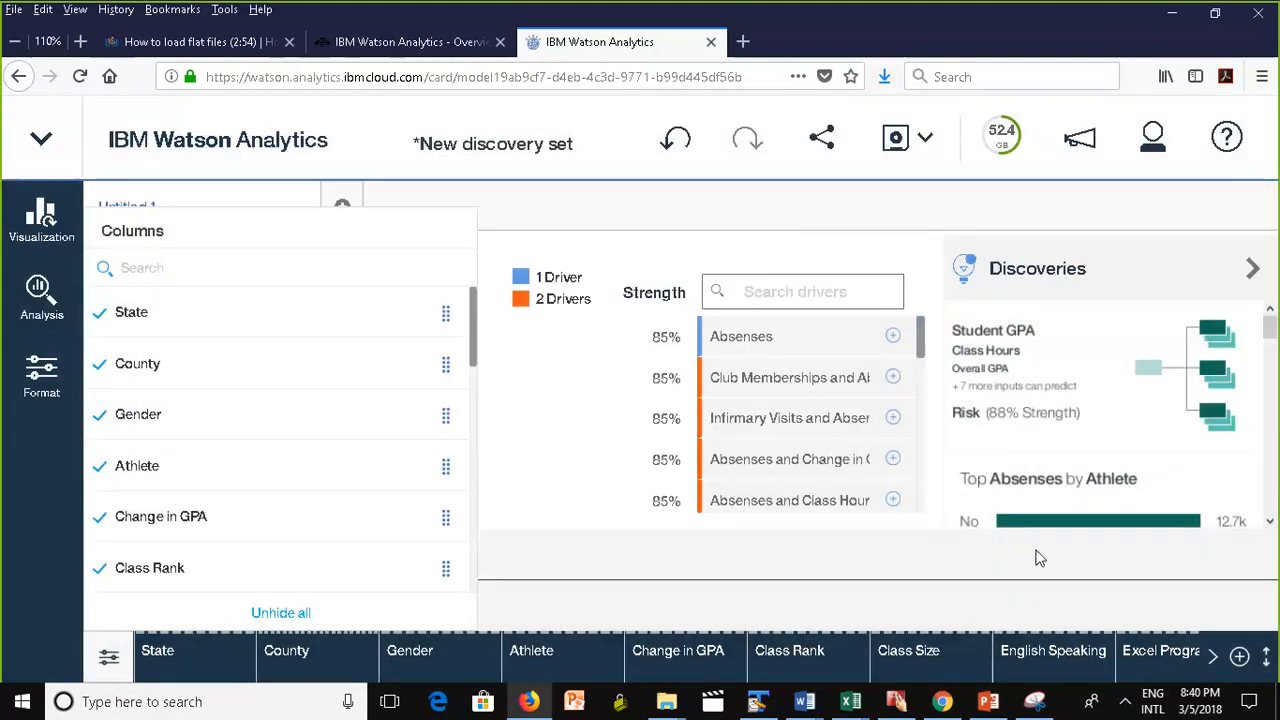
{"action": "left_click", "coordinate": [1268, 655]}
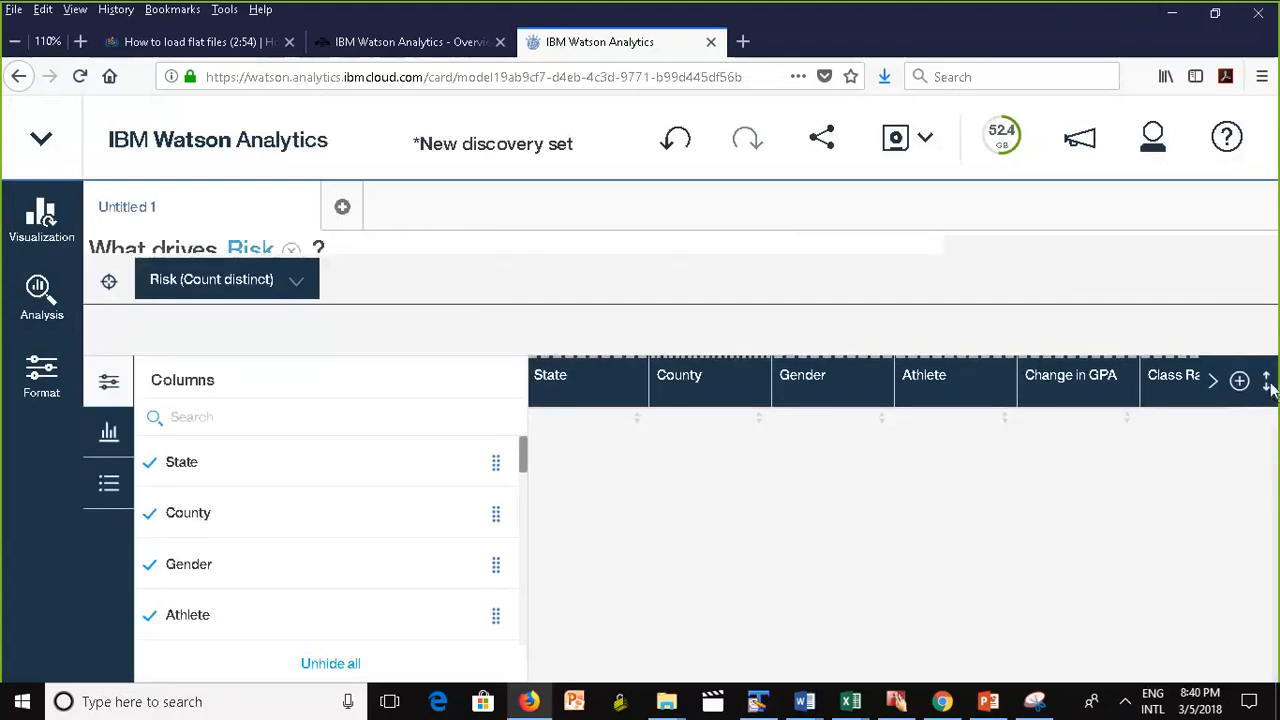
{"action": "left_click", "coordinate": [1268, 382]}
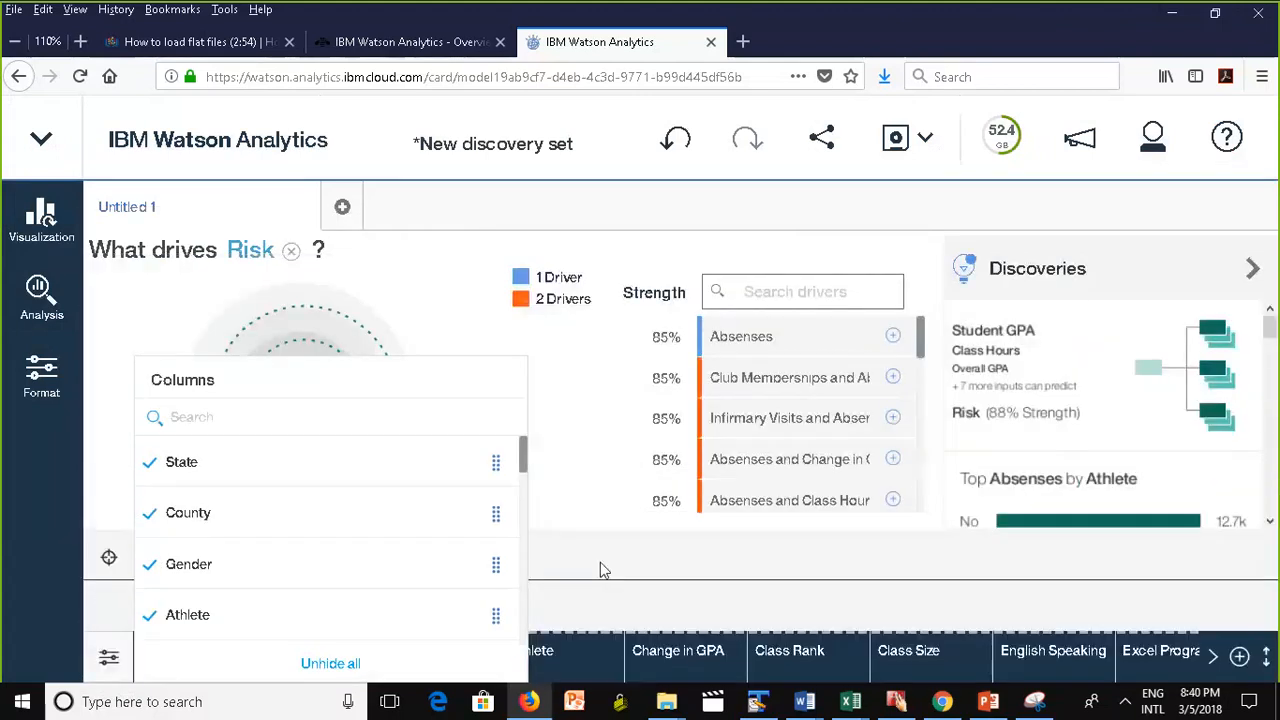
{"action": "left_click", "coordinate": [108, 657]}
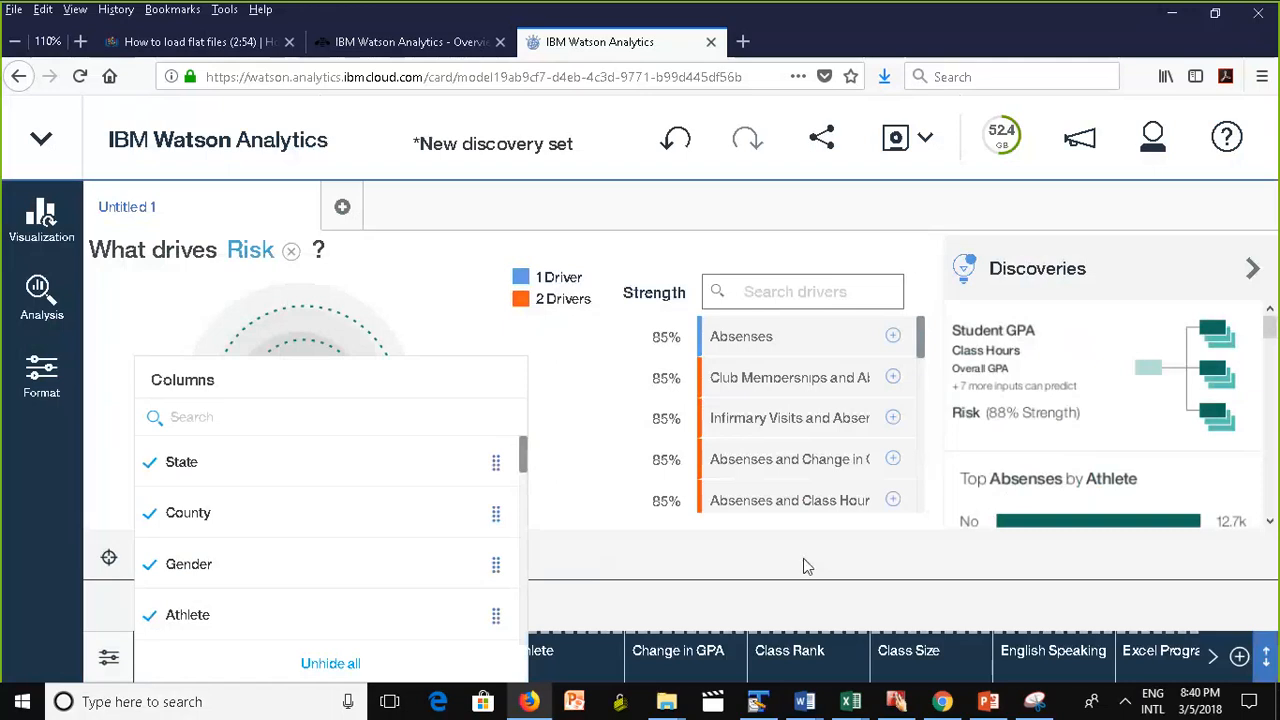
{"action": "left_click", "coordinate": [108, 658]}
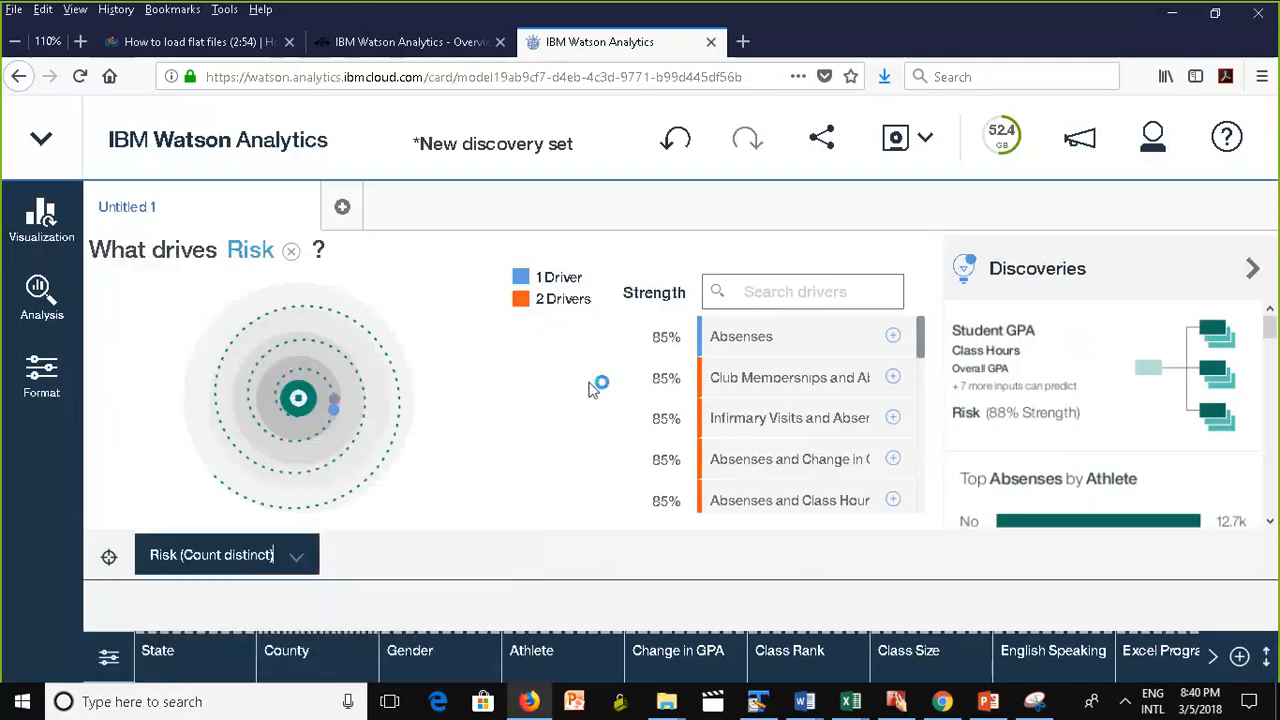
Review the formatting options and the available visualization types for the Risk driver chart.
{"action": "left_click", "coordinate": [47, 383]}
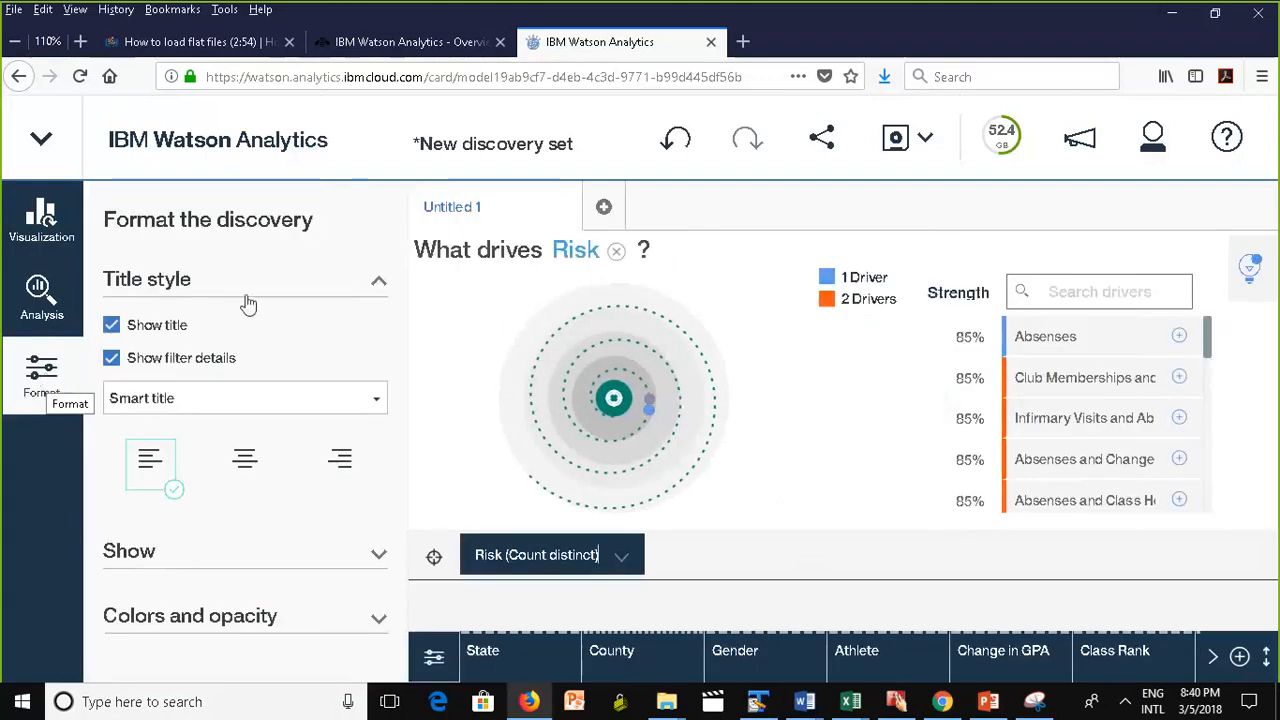
{"action": "left_click", "coordinate": [44, 226]}
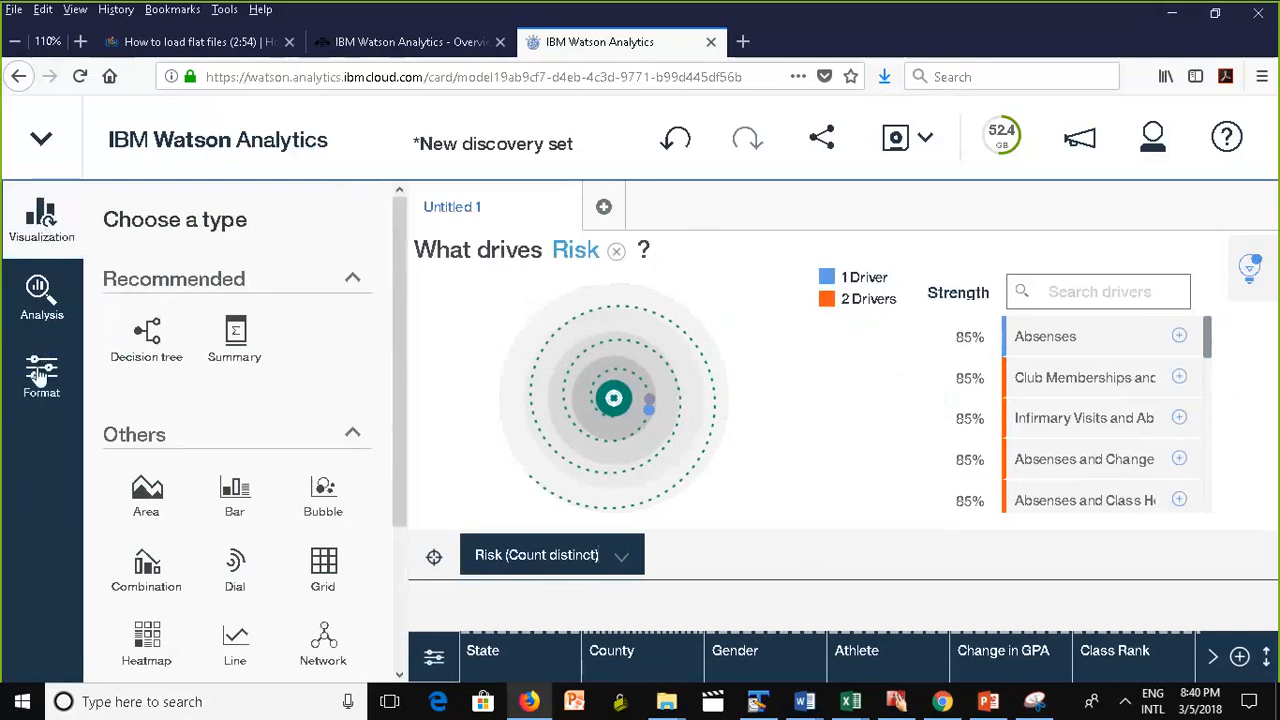
{"action": "left_click", "coordinate": [40, 370]}
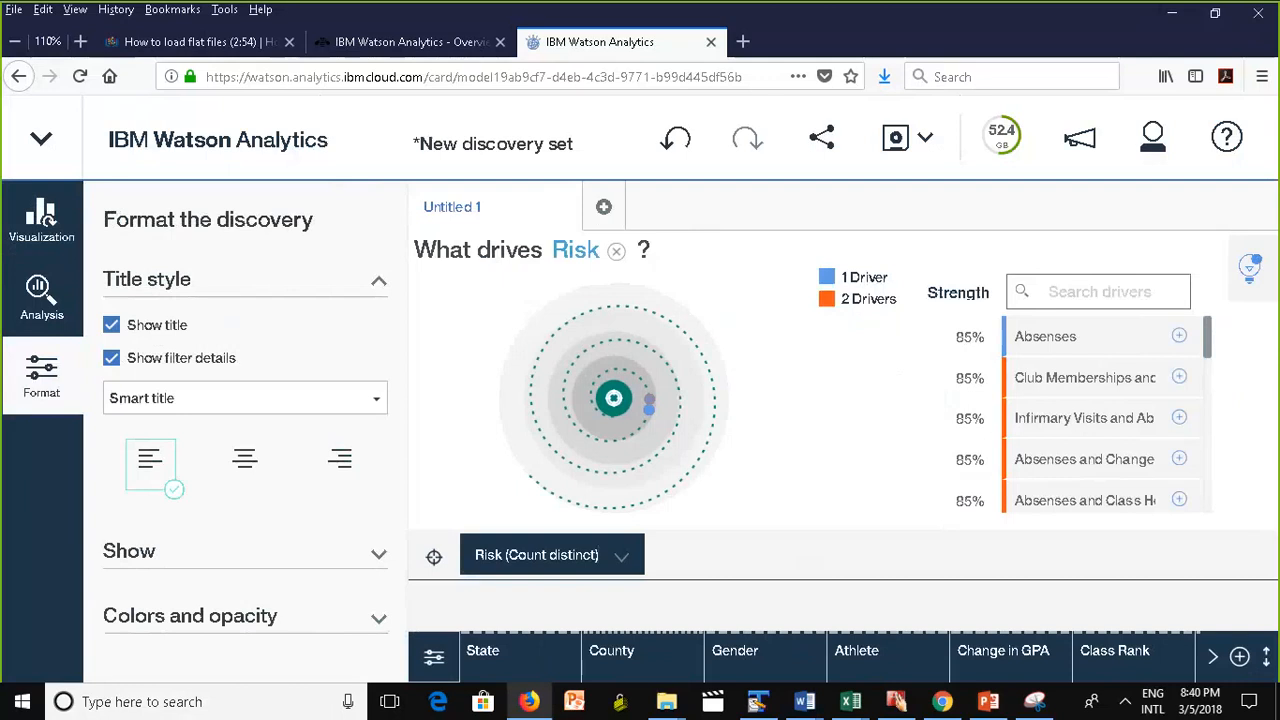
{"action": "left_click", "coordinate": [6, 382]}
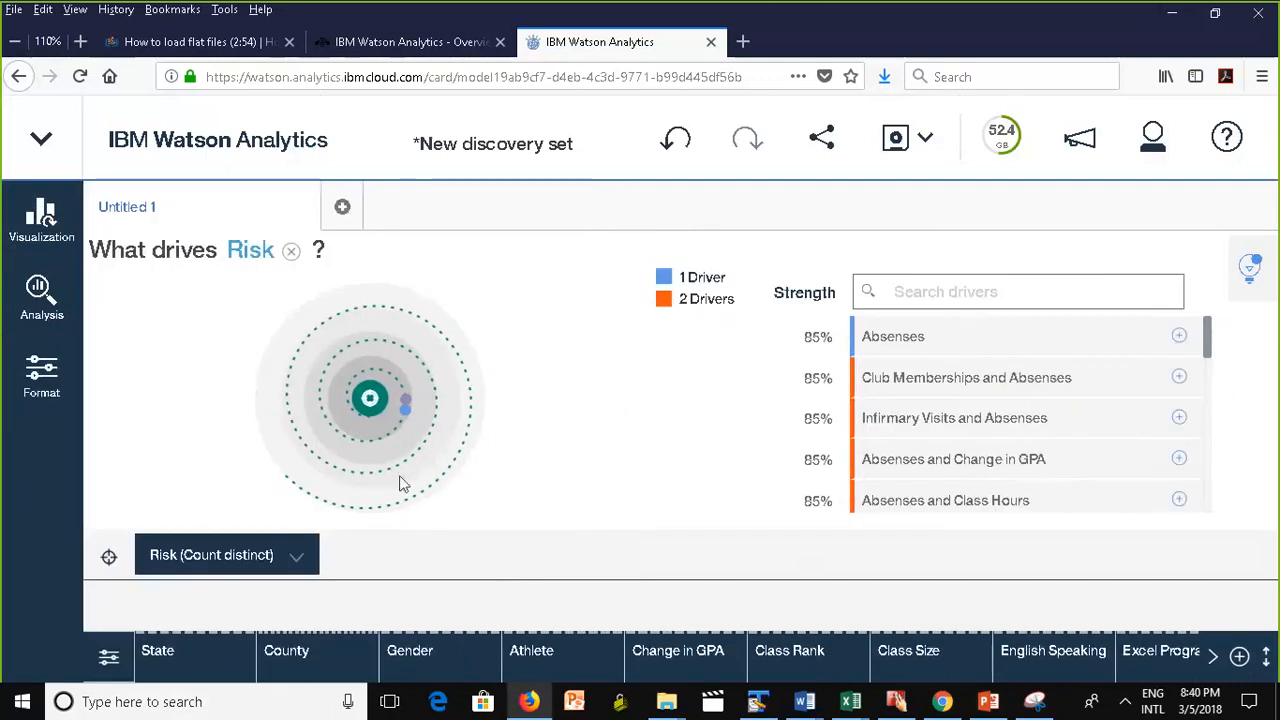
Add a discovery comparing Risk by the Absenses driver and split its chart by Gender as the multiplier.
{"action": "left_click", "coordinate": [1180, 337]}
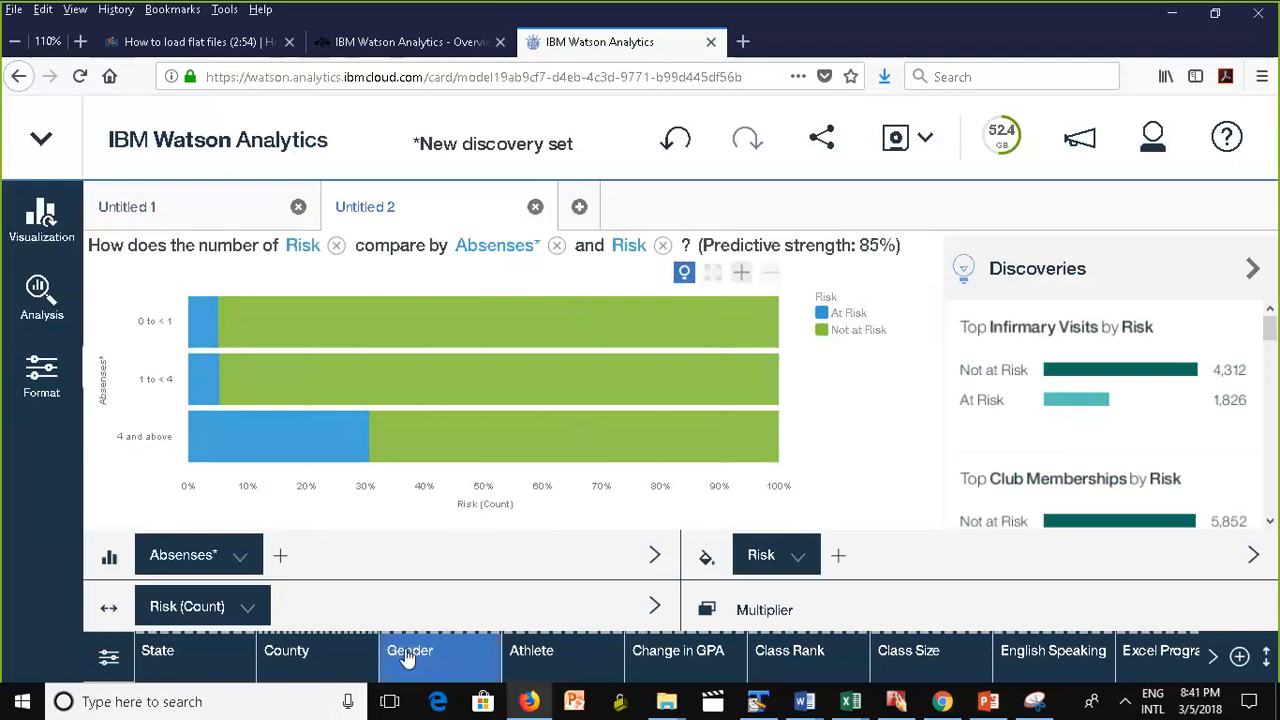
{"action": "left_click_drag", "start_coordinate": [402, 670], "coordinate": [736, 597]}
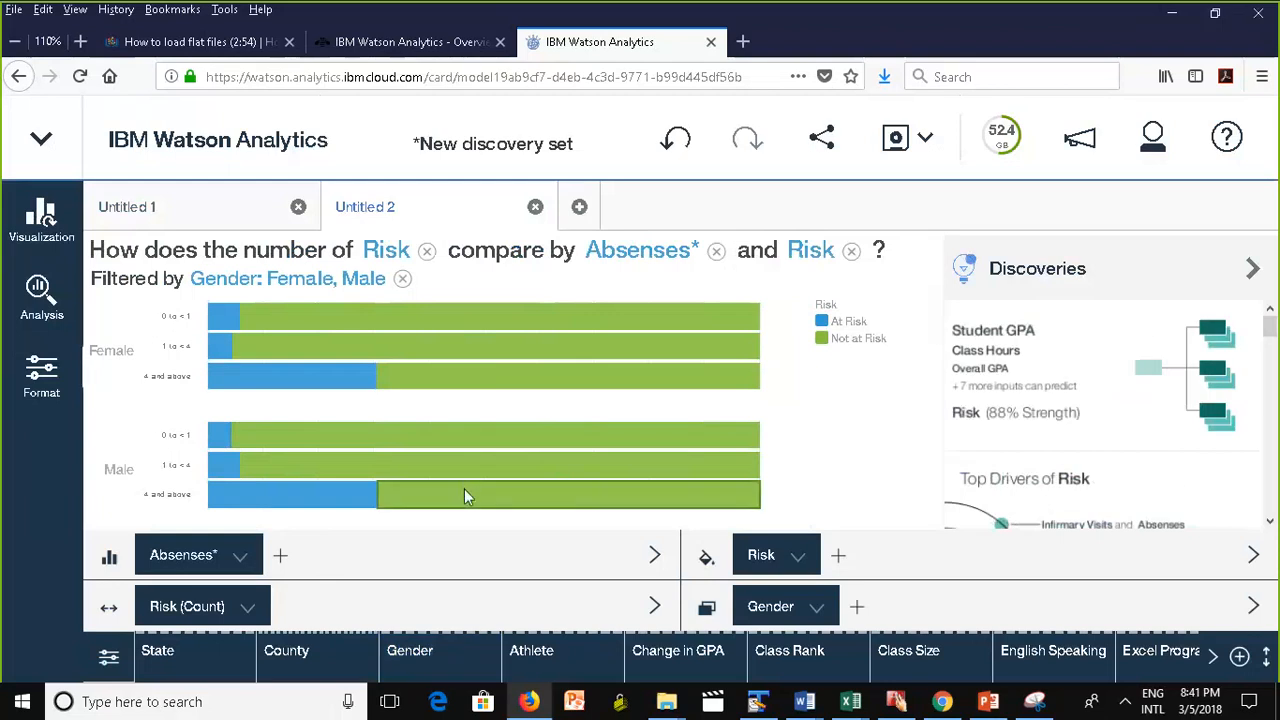
{"action": "mouse_move", "coordinate": [464, 488]}
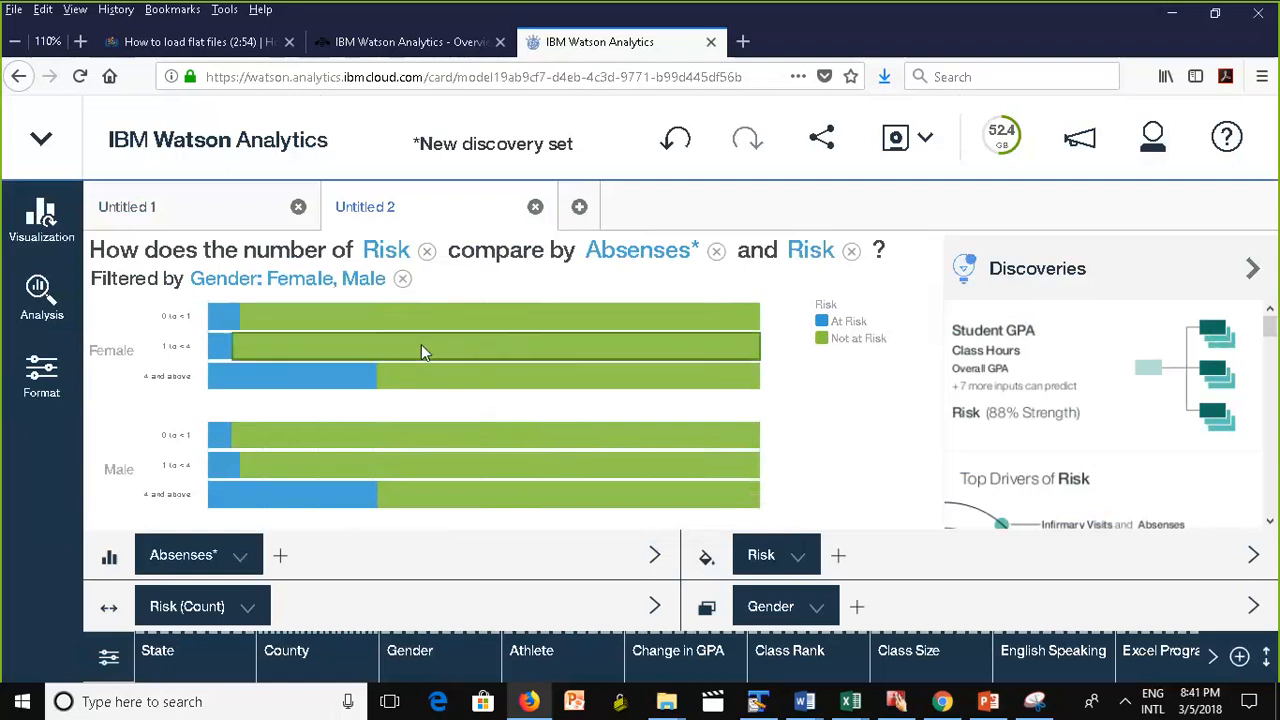
{"action": "mouse_move", "coordinate": [421, 345]}
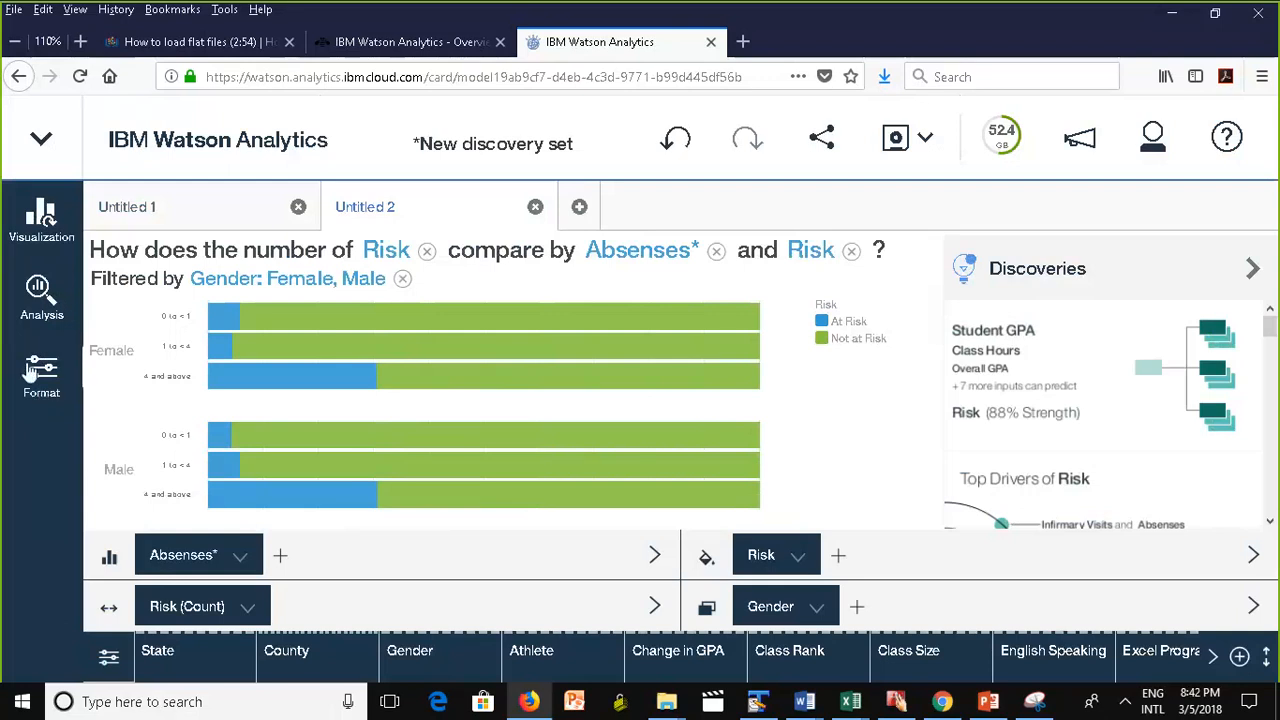
Try centring the discovery's title and restore its left alignment.
{"action": "left_click", "coordinate": [30, 366]}
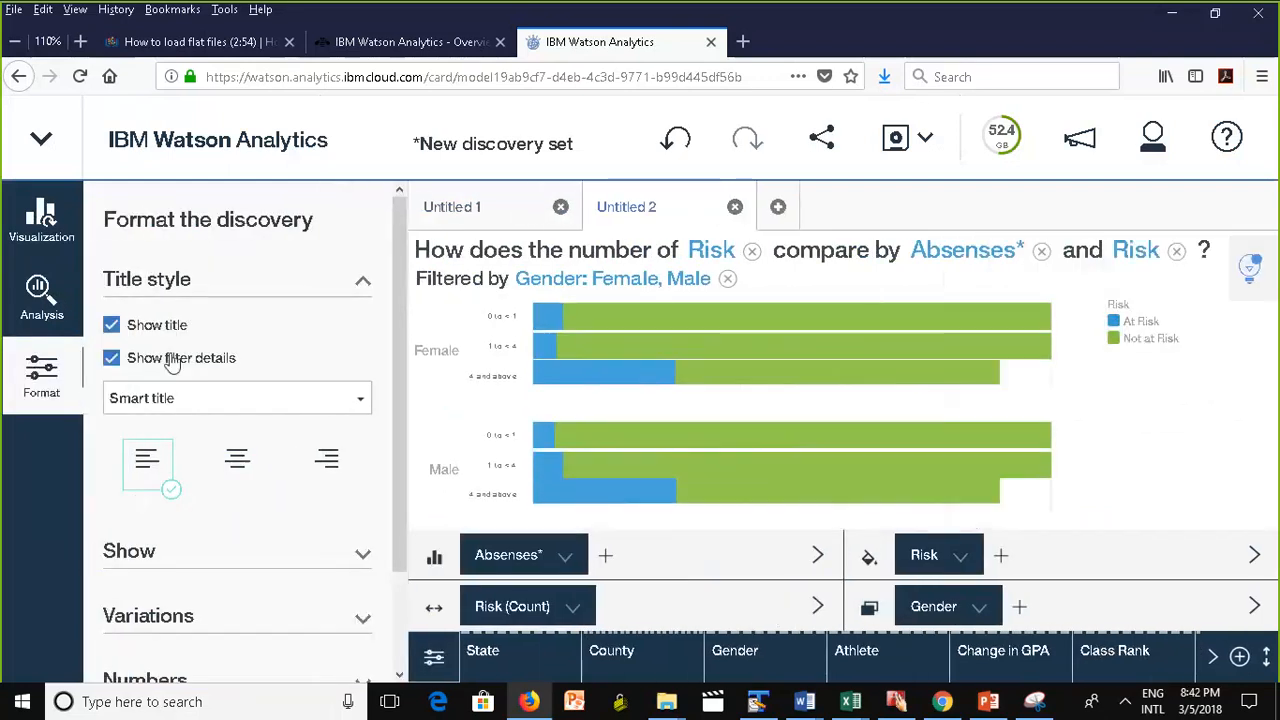
{"action": "left_click", "coordinate": [243, 466]}
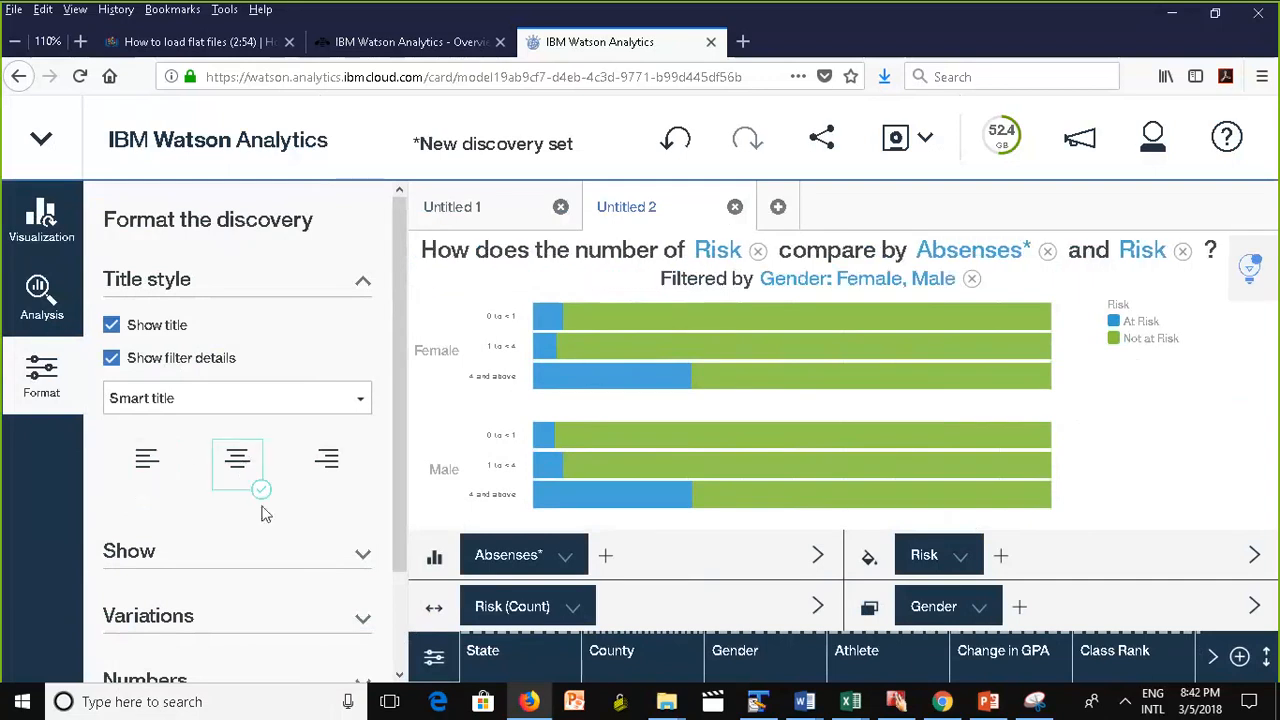
{"action": "left_click", "coordinate": [146, 468]}
Review which chart elements are shown, trying the Actions option off and on again.
{"action": "left_click", "coordinate": [366, 556]}
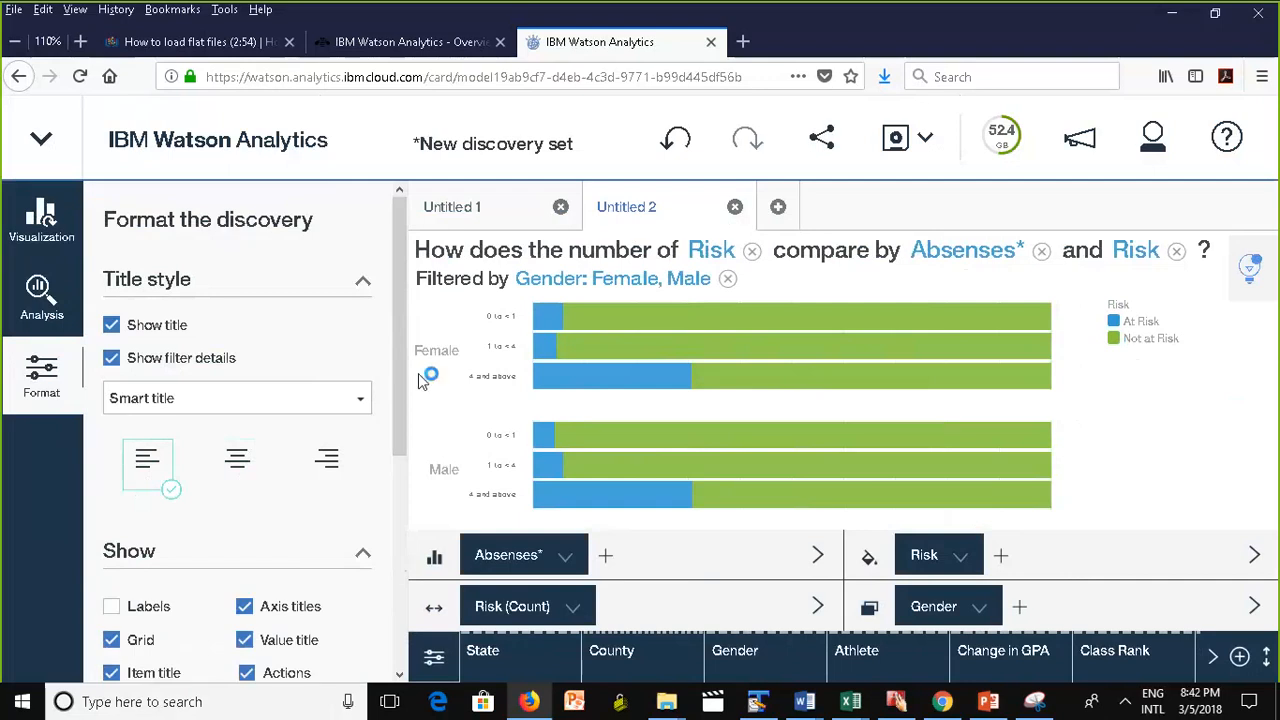
{"action": "scroll", "coordinate": [404, 400], "scroll_direction": "down", "scroll_amount": 1}
{"action": "scroll", "coordinate": [403, 400], "scroll_direction": "down", "scroll_amount": 4}
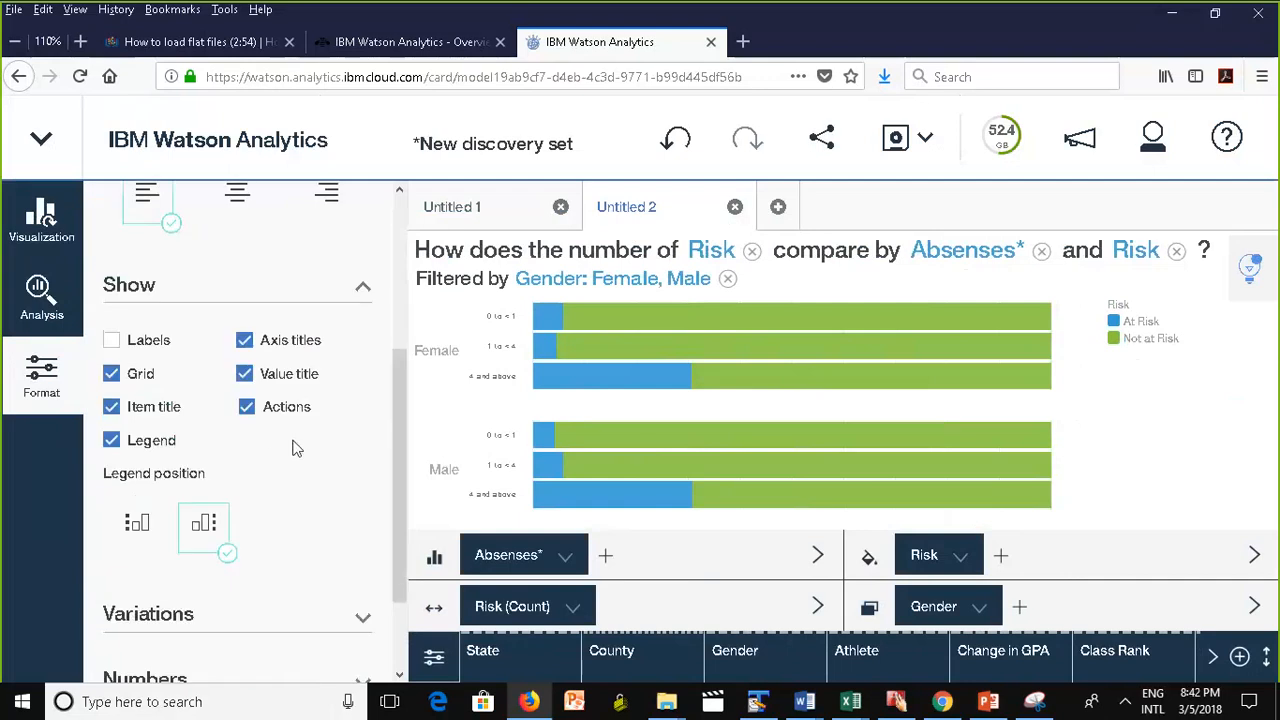
{"action": "left_click", "coordinate": [246, 407]}
{"action": "left_click", "coordinate": [246, 407]}
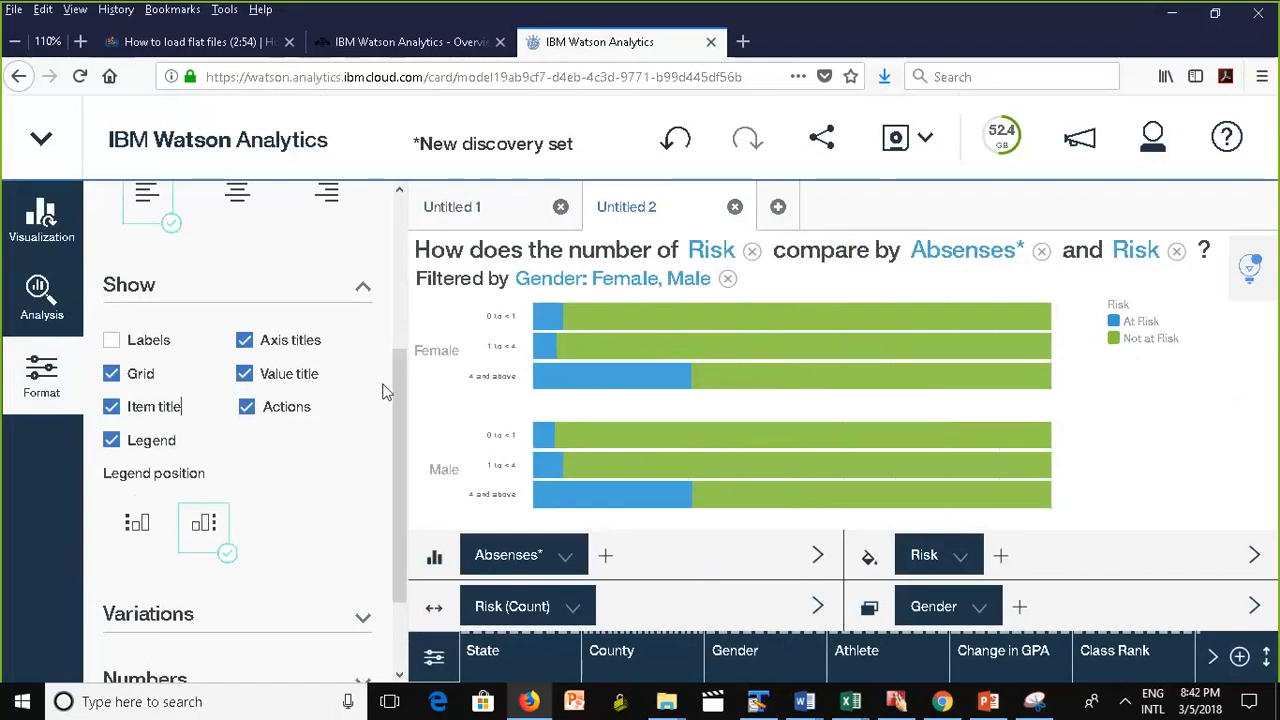
Try turning off the Stacked variation for the Absenses bar chart and turn it back on.
{"action": "left_click", "coordinate": [365, 620]}
{"action": "scroll", "coordinate": [400, 600], "scroll_direction": "down", "scroll_amount": 4}
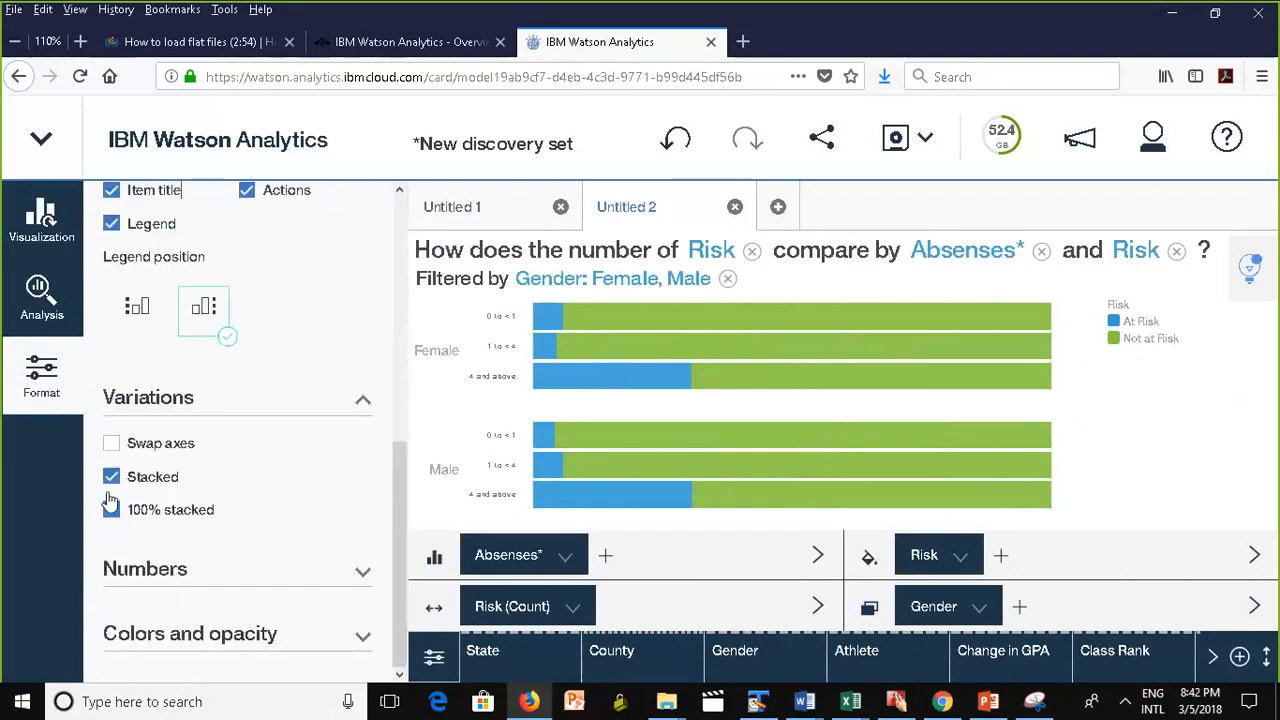
{"action": "left_click", "coordinate": [112, 478]}
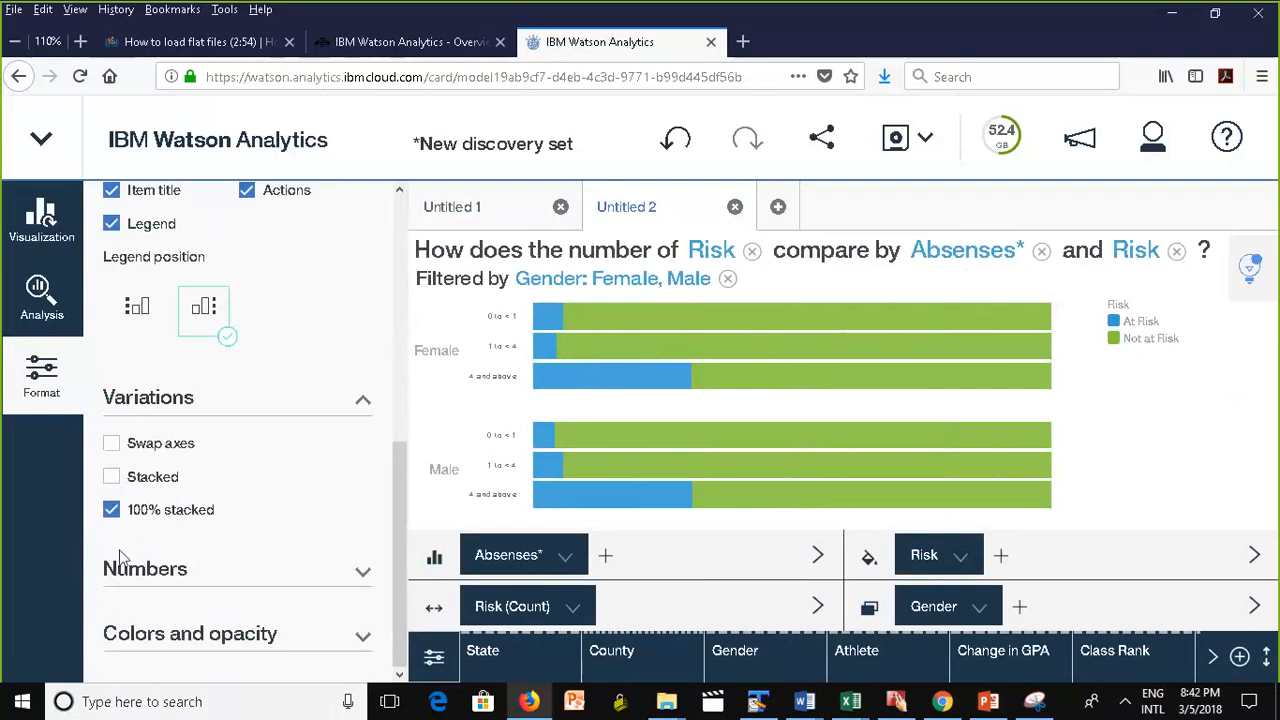
{"action": "left_click", "coordinate": [112, 477]}
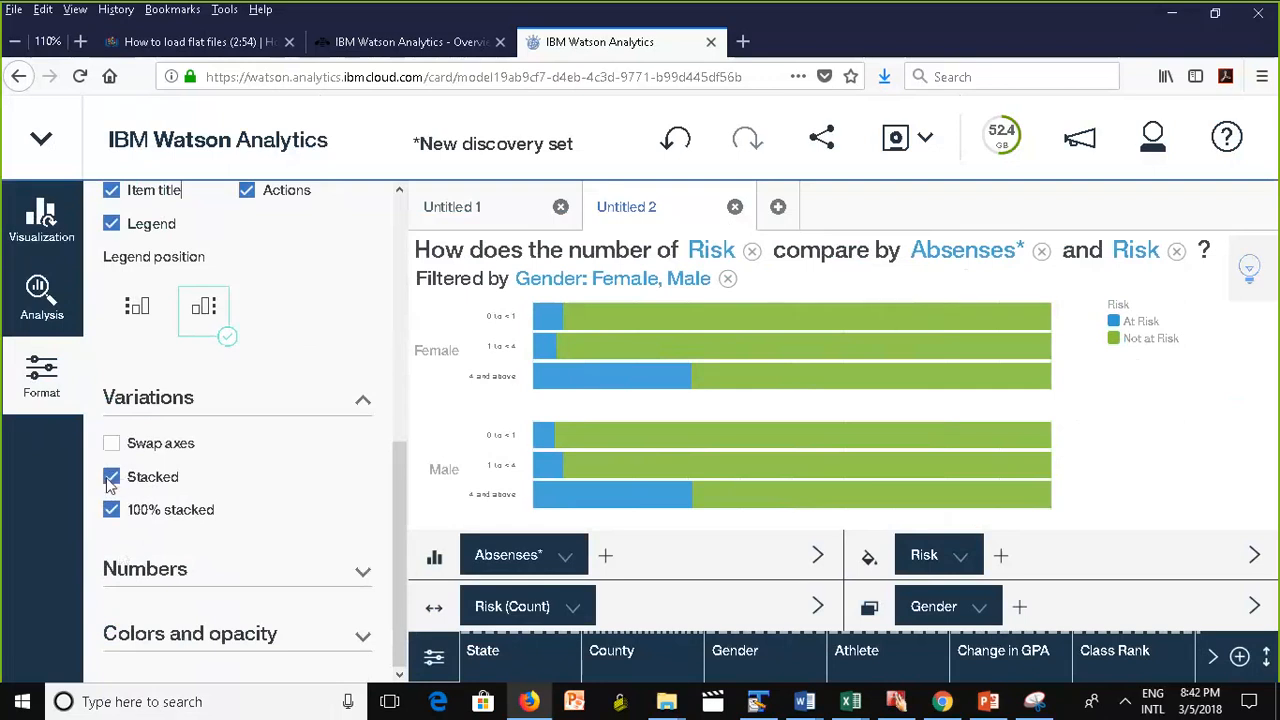
Review the number and color formatting, give the Absenses chart a black border and close the formatting options.
{"action": "left_click", "coordinate": [361, 571]}
{"action": "left_click_drag", "start_coordinate": [413, 471], "coordinate": [408, 620]}
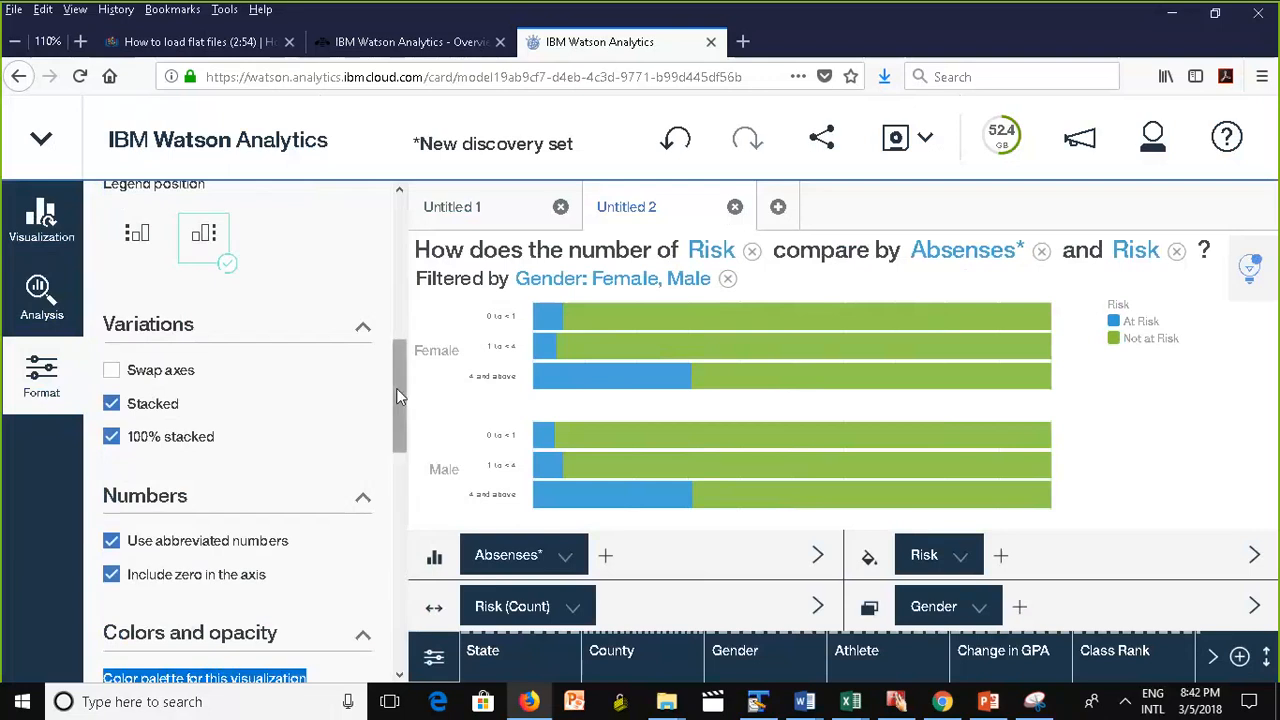
{"action": "left_click_drag", "start_coordinate": [396, 388], "coordinate": [405, 540]}
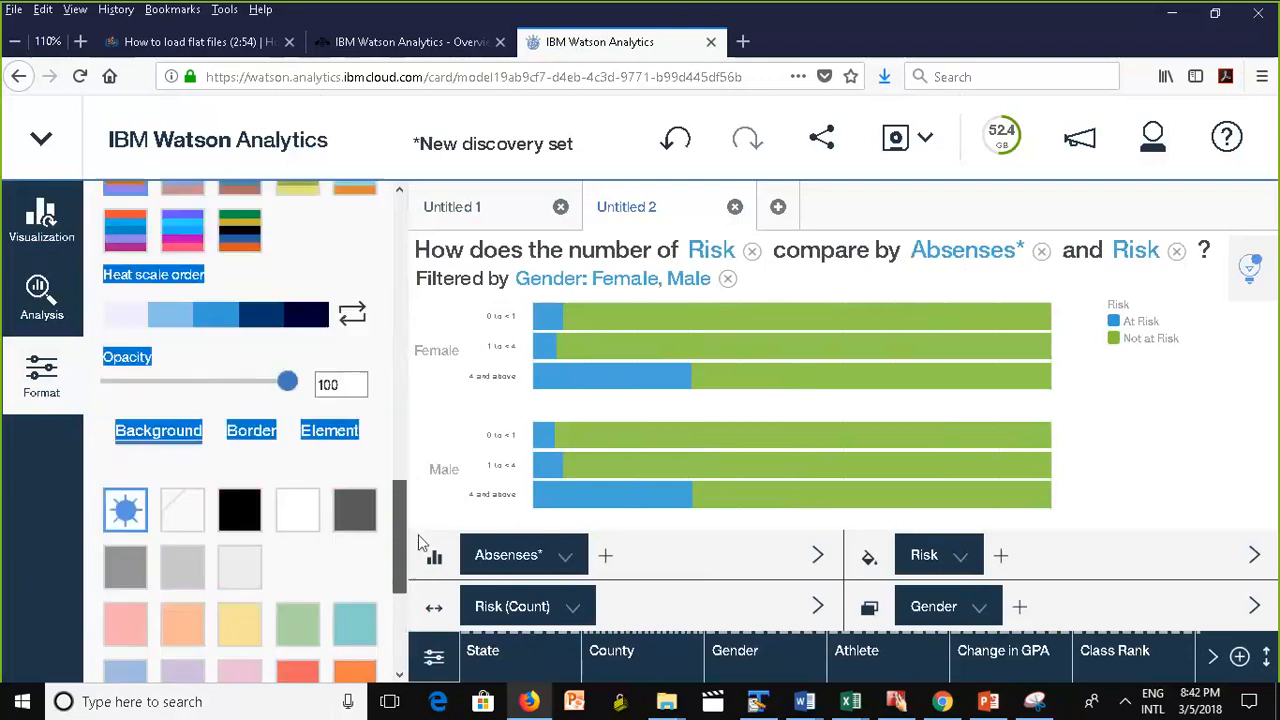
{"action": "left_click", "coordinate": [258, 440]}
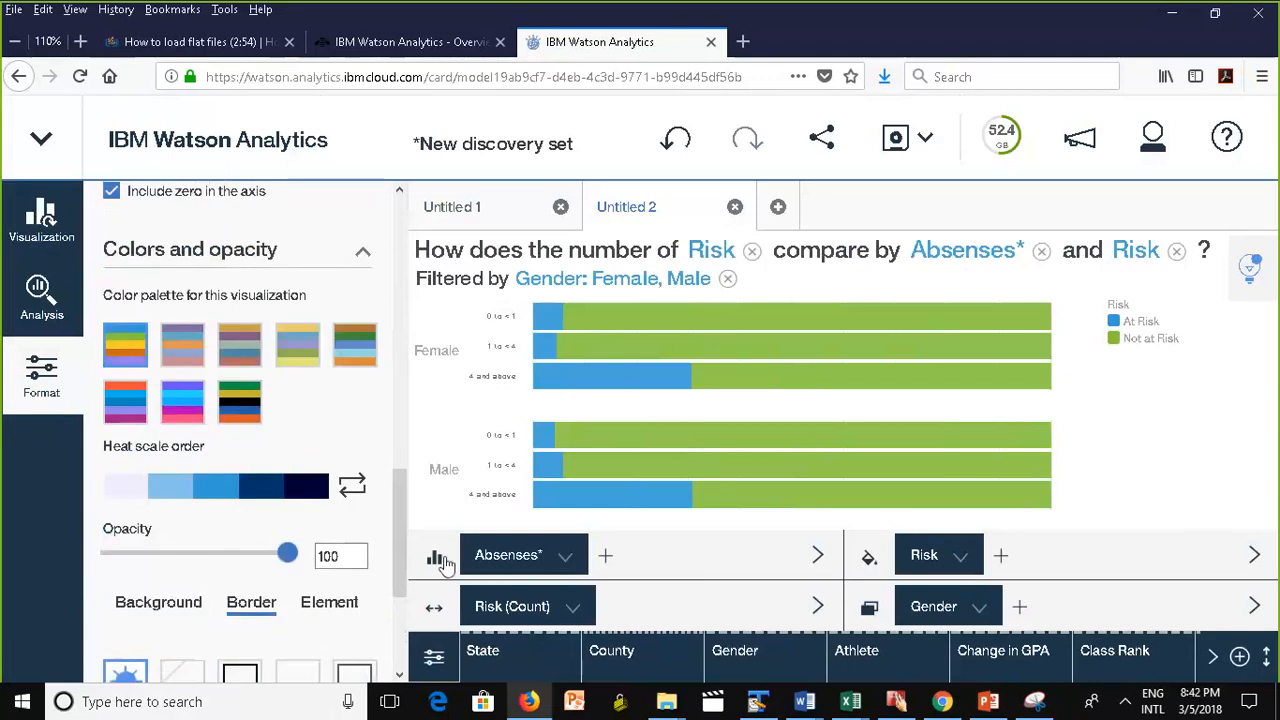
{"action": "left_click", "coordinate": [240, 677]}
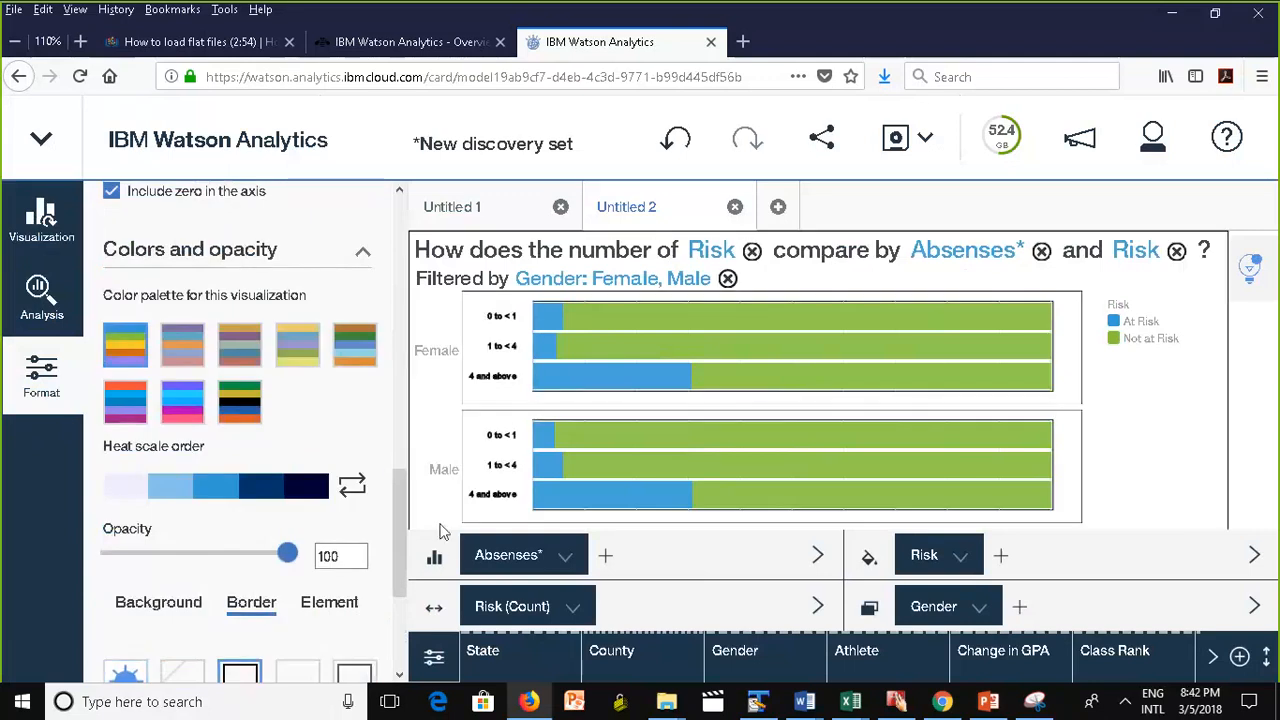
{"action": "left_click", "coordinate": [41, 370]}
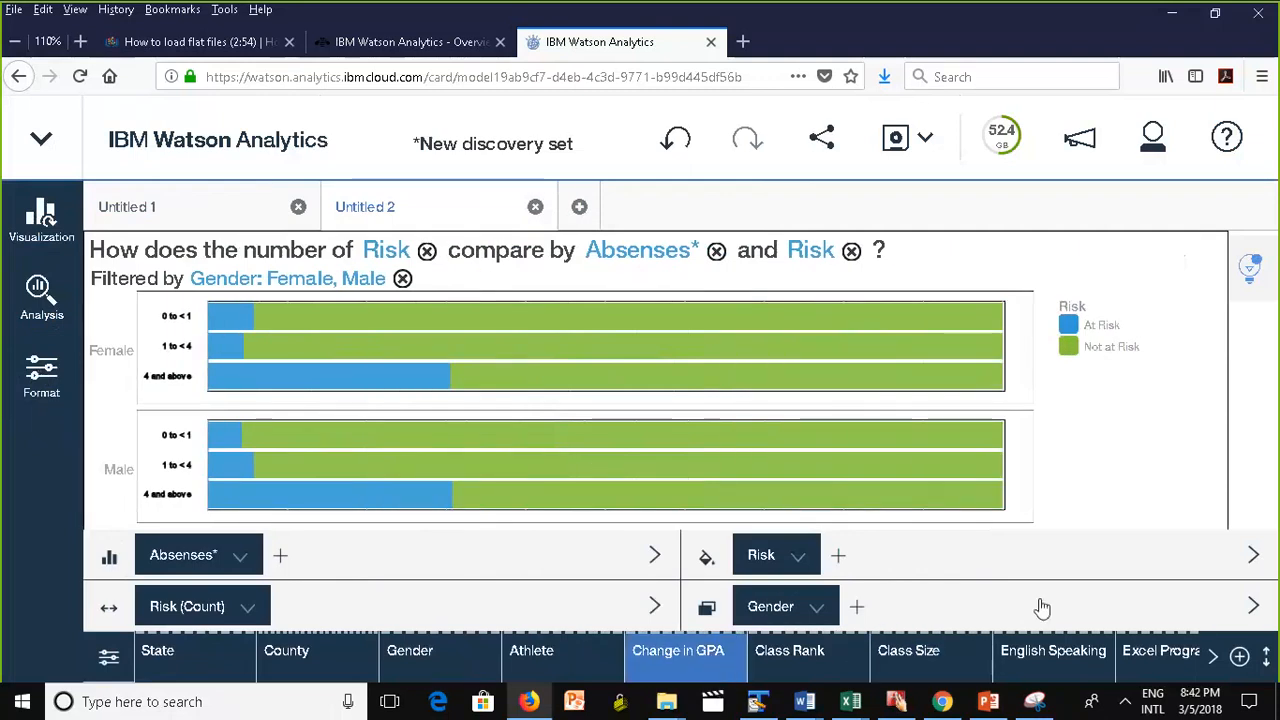
{"action": "left_click", "coordinate": [829, 652]}
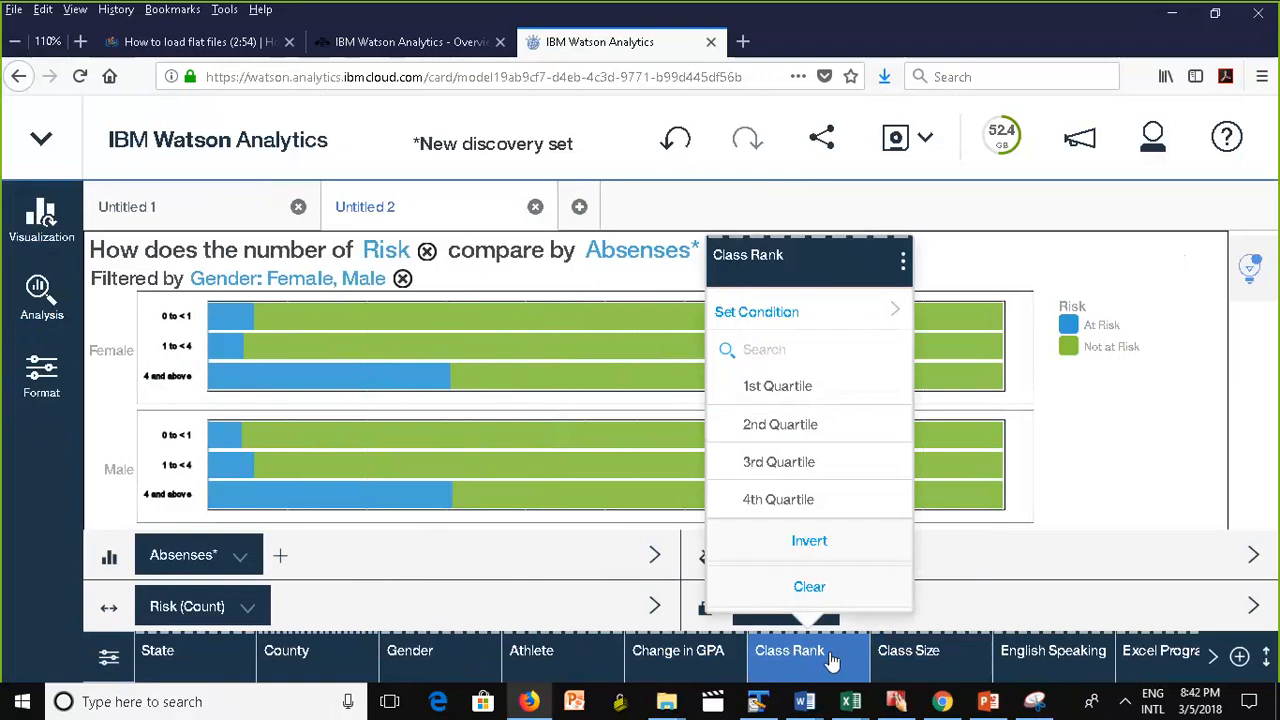
{"action": "left_click", "coordinate": [1085, 622]}
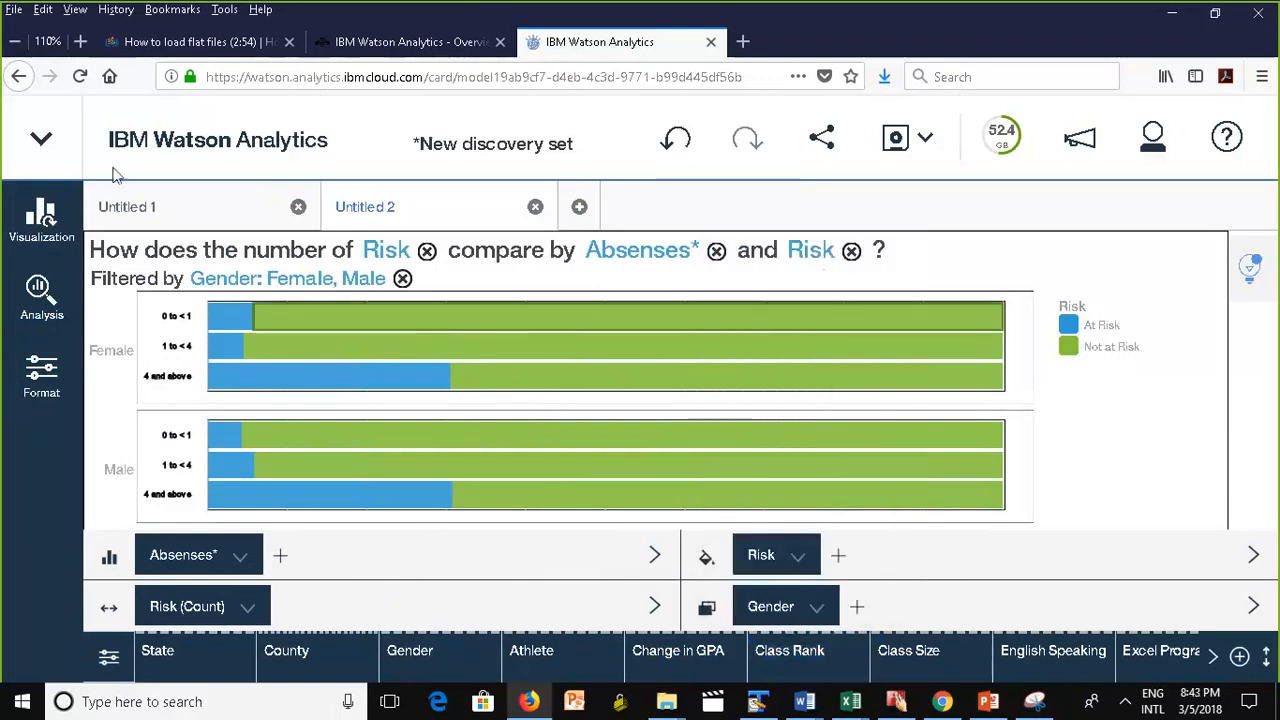
Rename the Untitled 2 discovery as "Risk by Absences by Gender".
{"action": "left_click", "coordinate": [389, 206]}
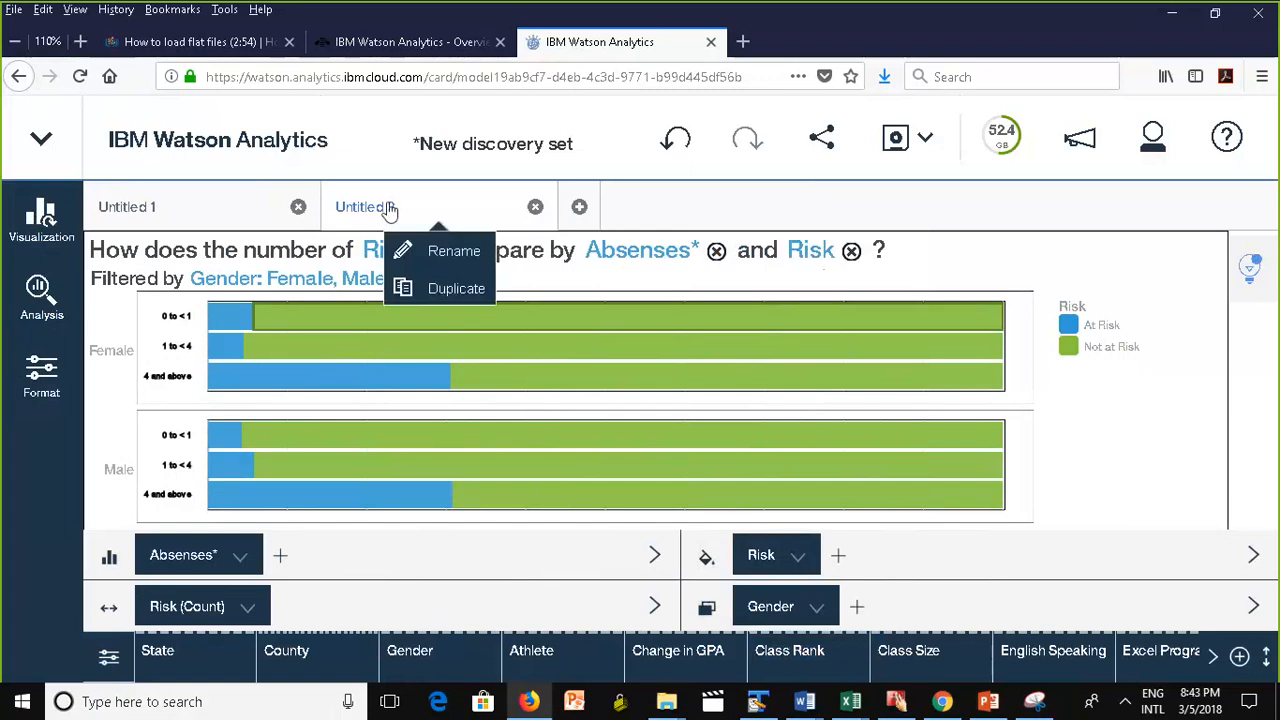
{"action": "left_click", "coordinate": [440, 251]}
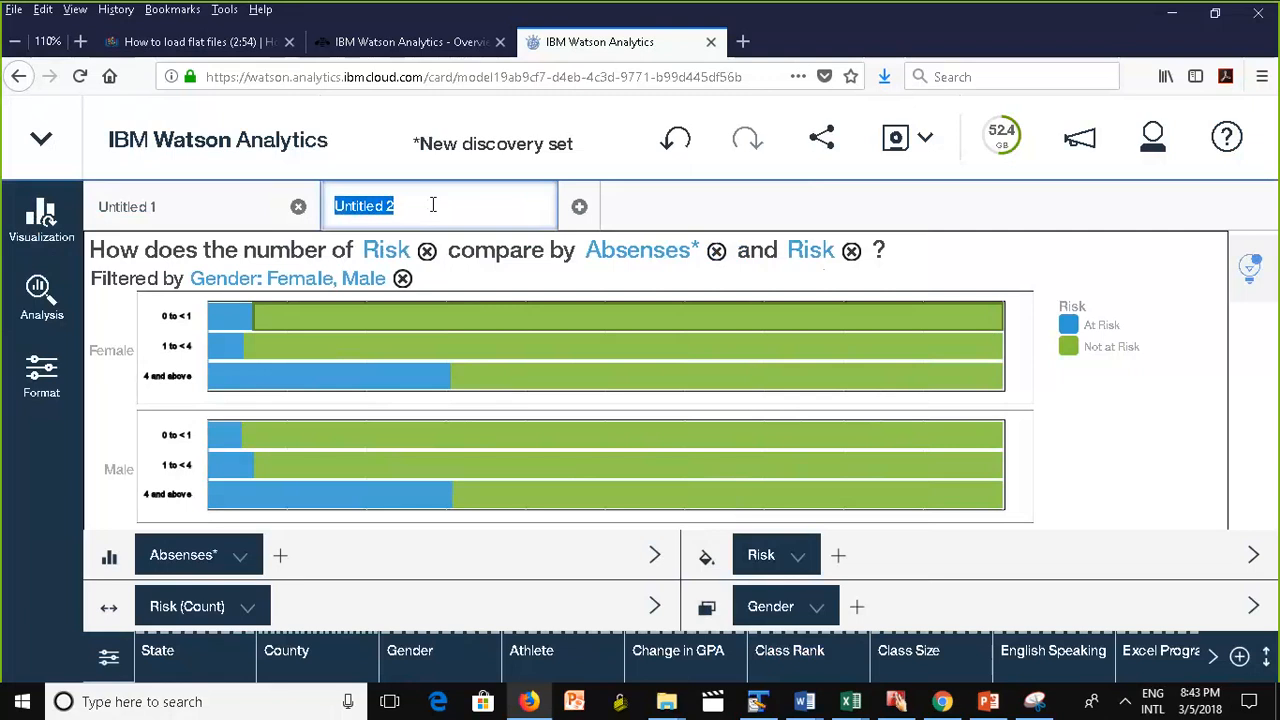
{"action": "type", "text": "R"}
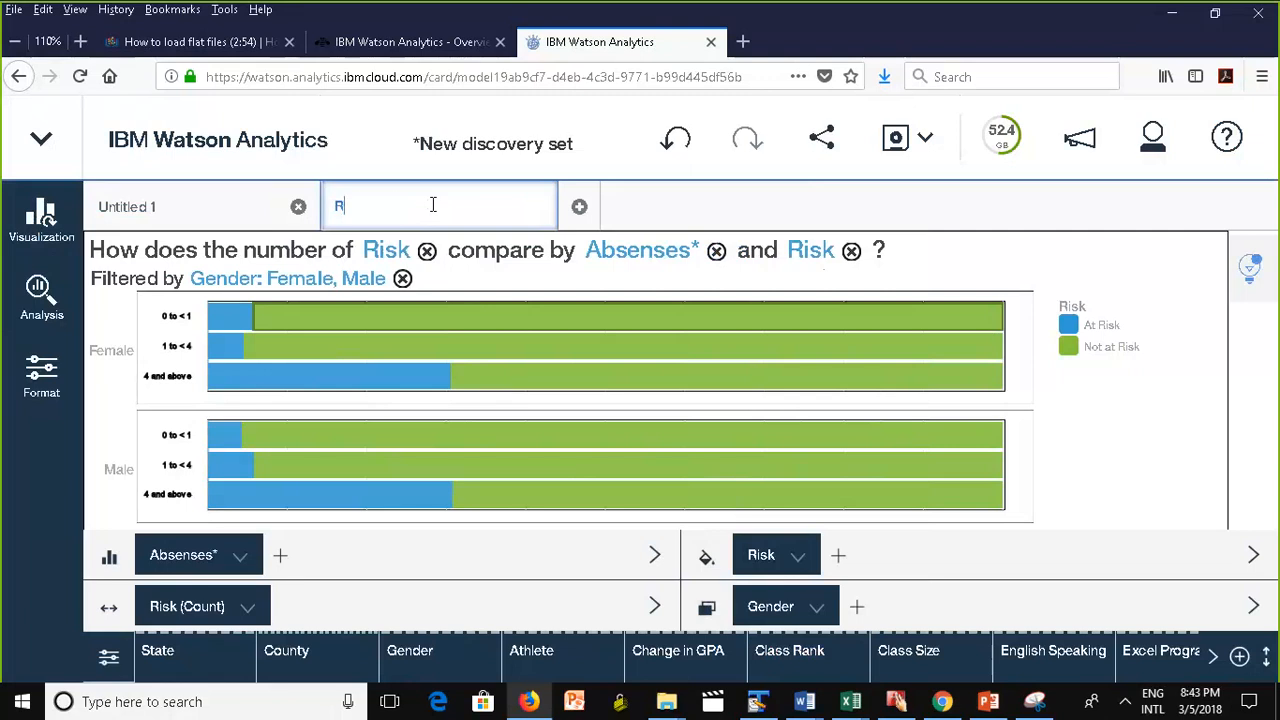
{"action": "type", "text": "isk by Absences by Gender"}
{"action": "left_click", "coordinate": [730, 206]}
Open the Untitled 1 discovery and rename it "Risk driver".
{"action": "left_click", "coordinate": [145, 210]}
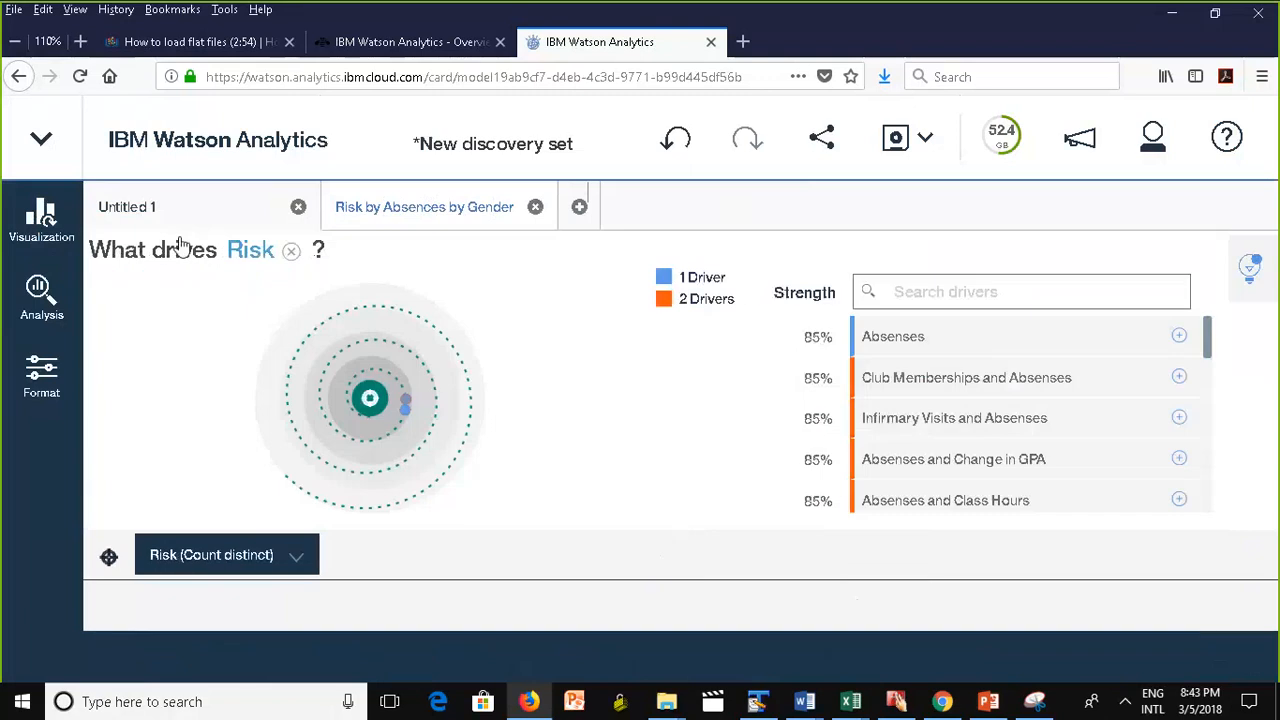
{"action": "left_click", "coordinate": [128, 212]}
{"action": "left_click", "coordinate": [168, 251]}
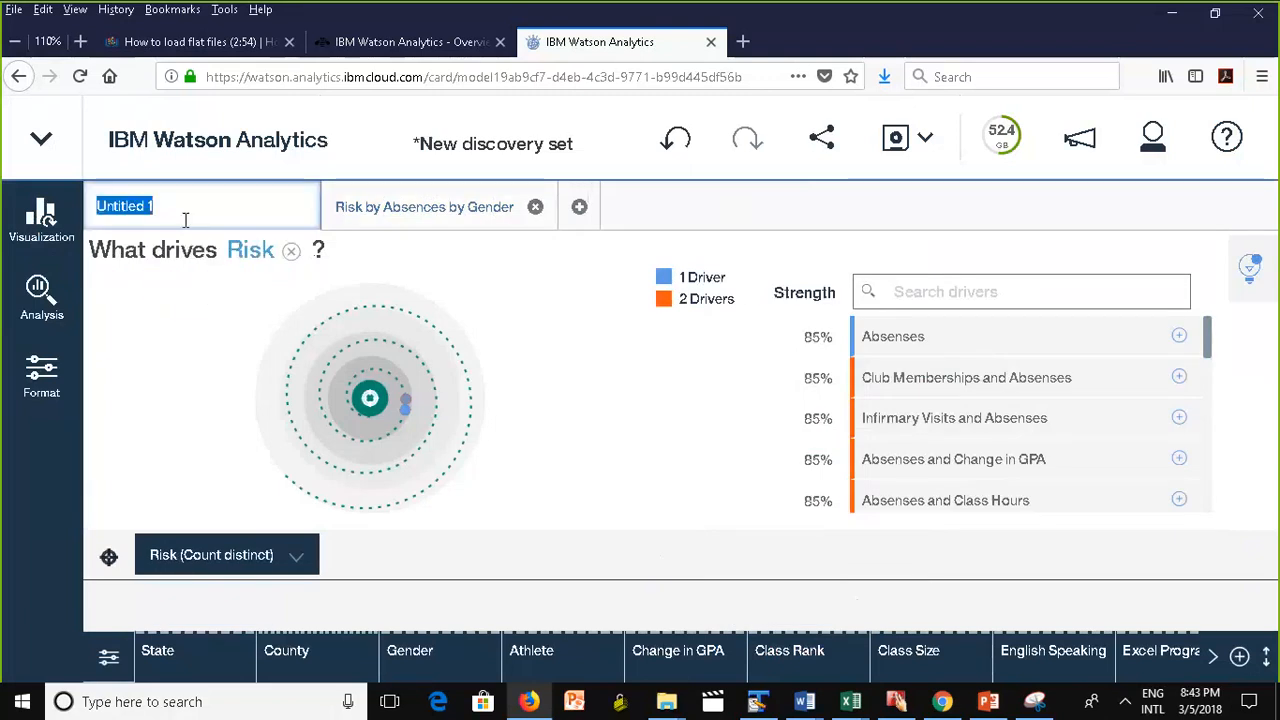
{"action": "type", "text": "Risk d"}
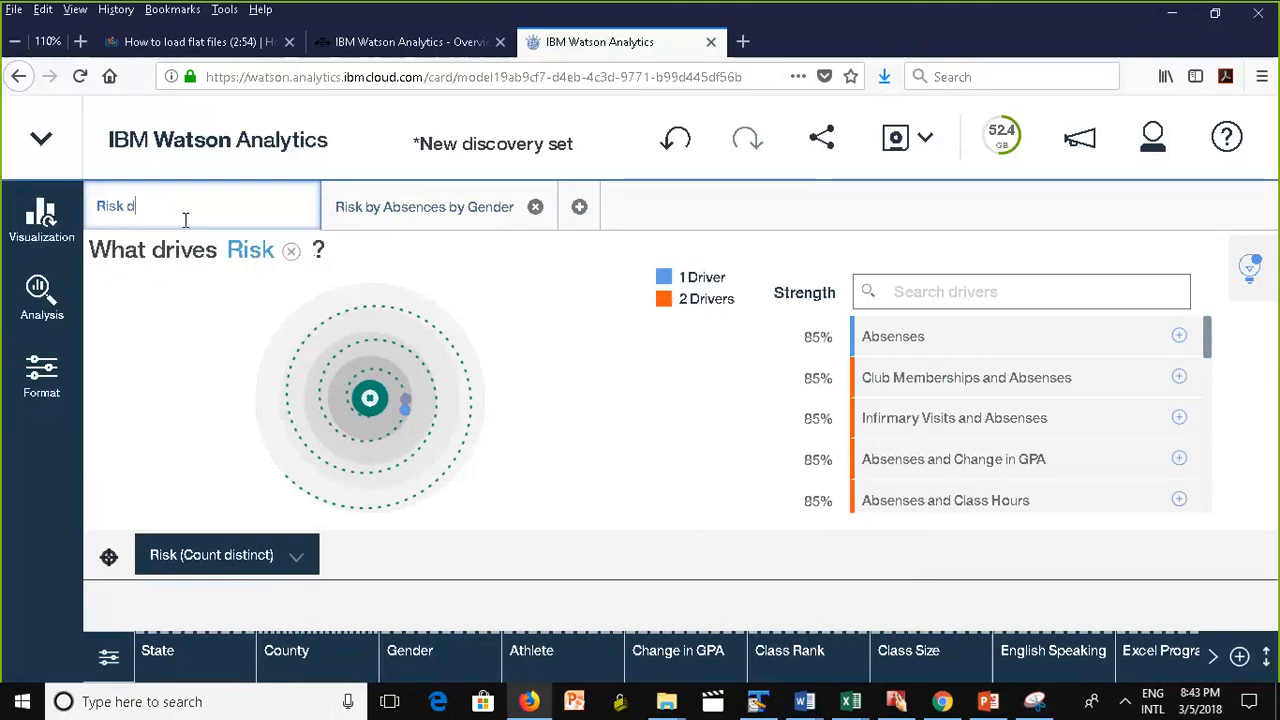
{"action": "type", "text": "river"}
{"action": "key", "text": "Return"}
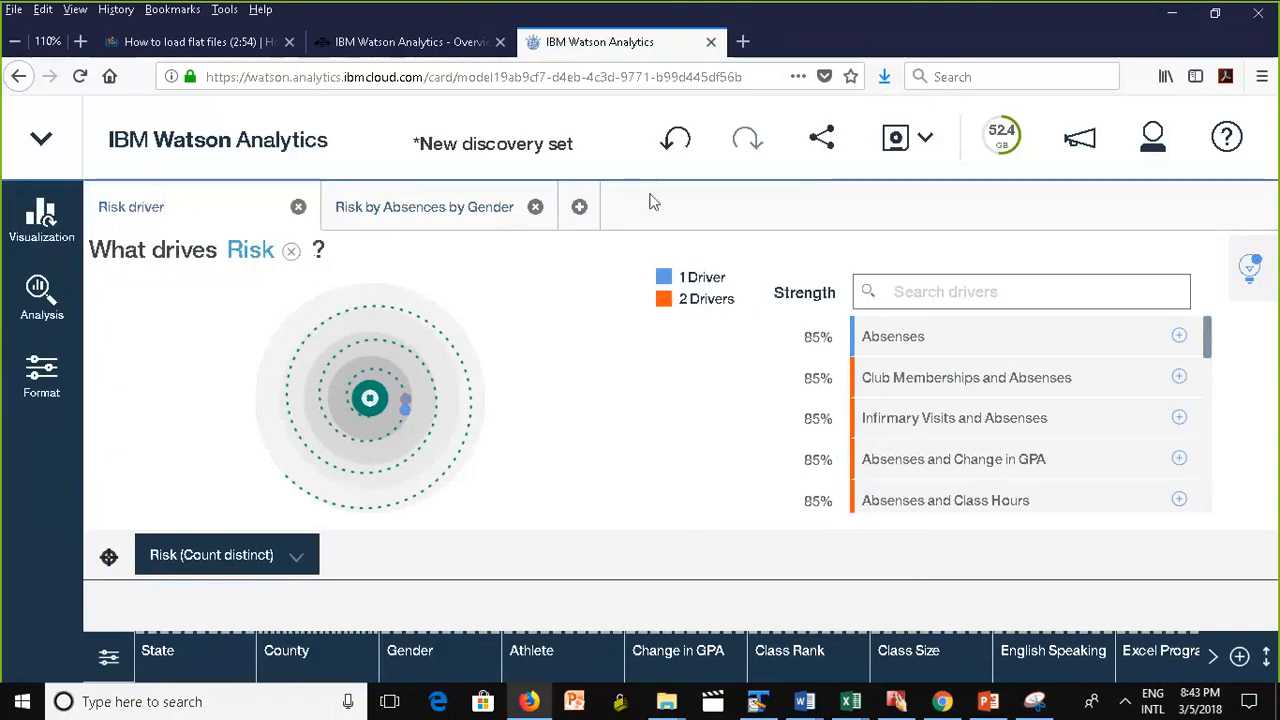
Save the discovery set in the Personal folder under the name "RiskVisualizations".
{"action": "left_click", "coordinate": [897, 137]}
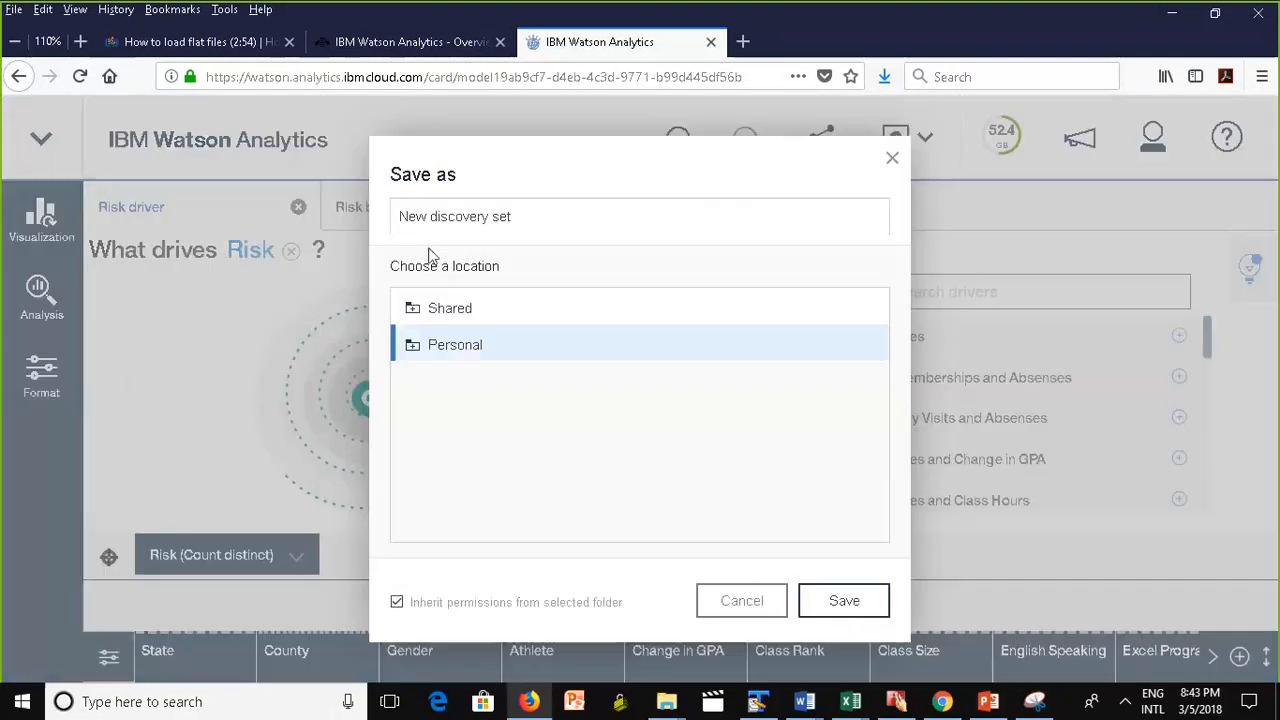
{"action": "triple_click", "coordinate": [483, 210]}
{"action": "key", "text": "Home"}
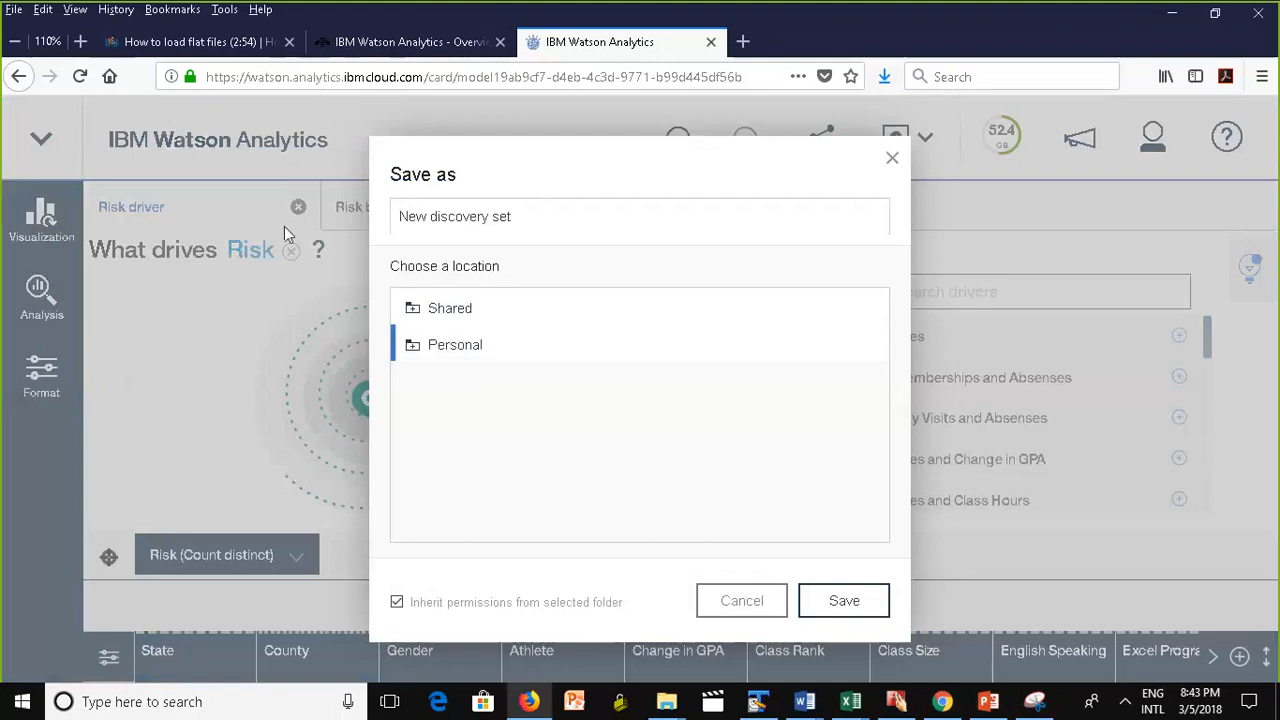
{"action": "type", "text": "Risk"}
{"action": "key", "text": "BackSpace"}
{"action": "key", "text": "BackSpace"}
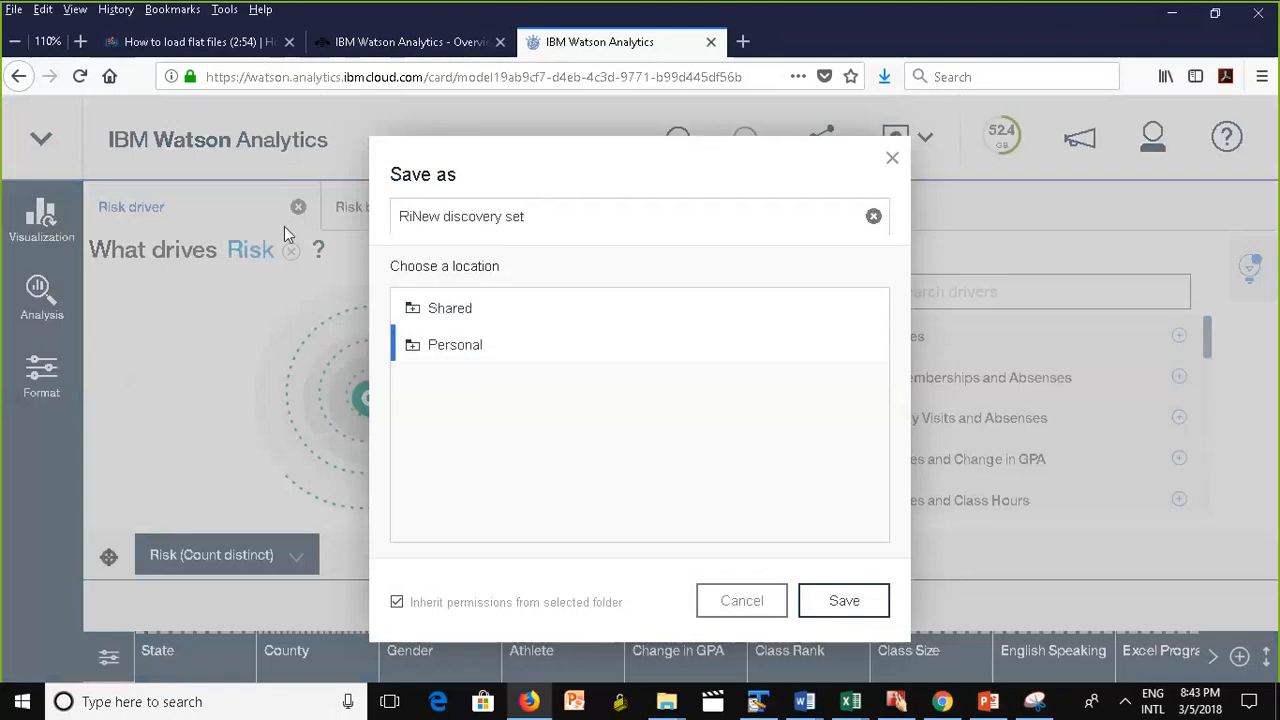
{"action": "triple_click", "coordinate": [548, 213]}
{"action": "type", "text": "RiskVisuali"}
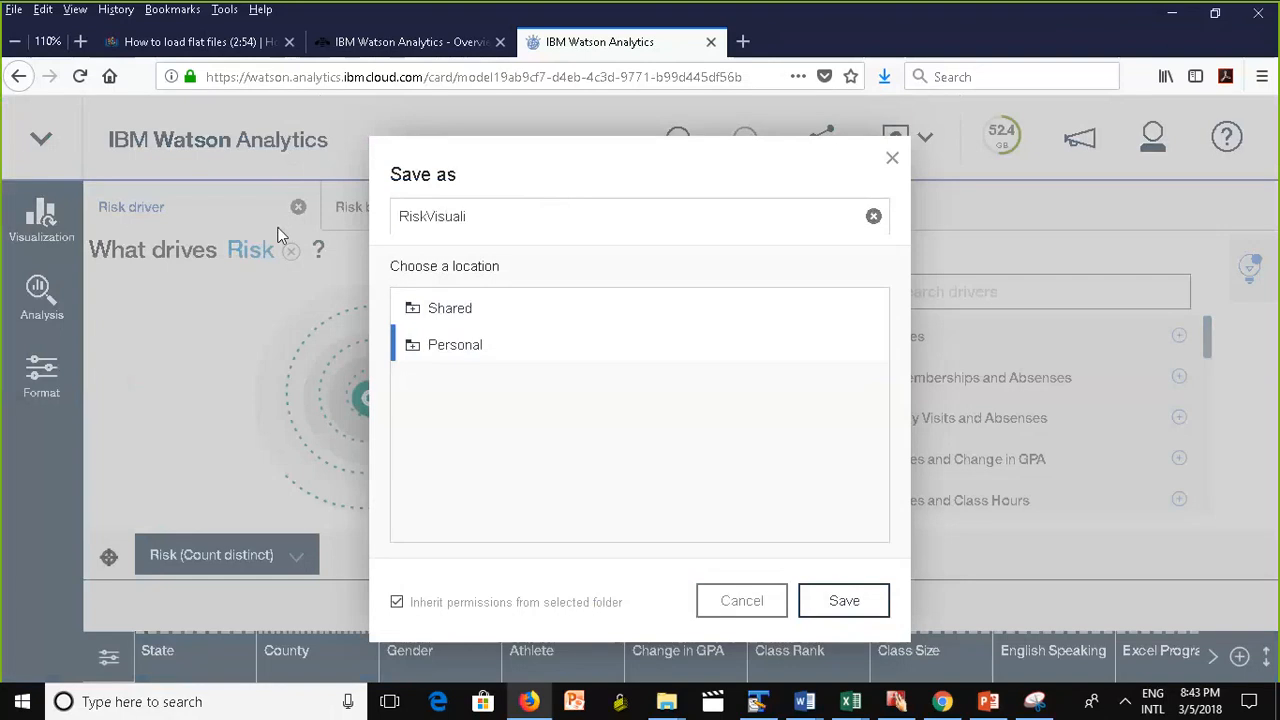
{"action": "type", "text": "zations"}
{"action": "left_click", "coordinate": [857, 599]}
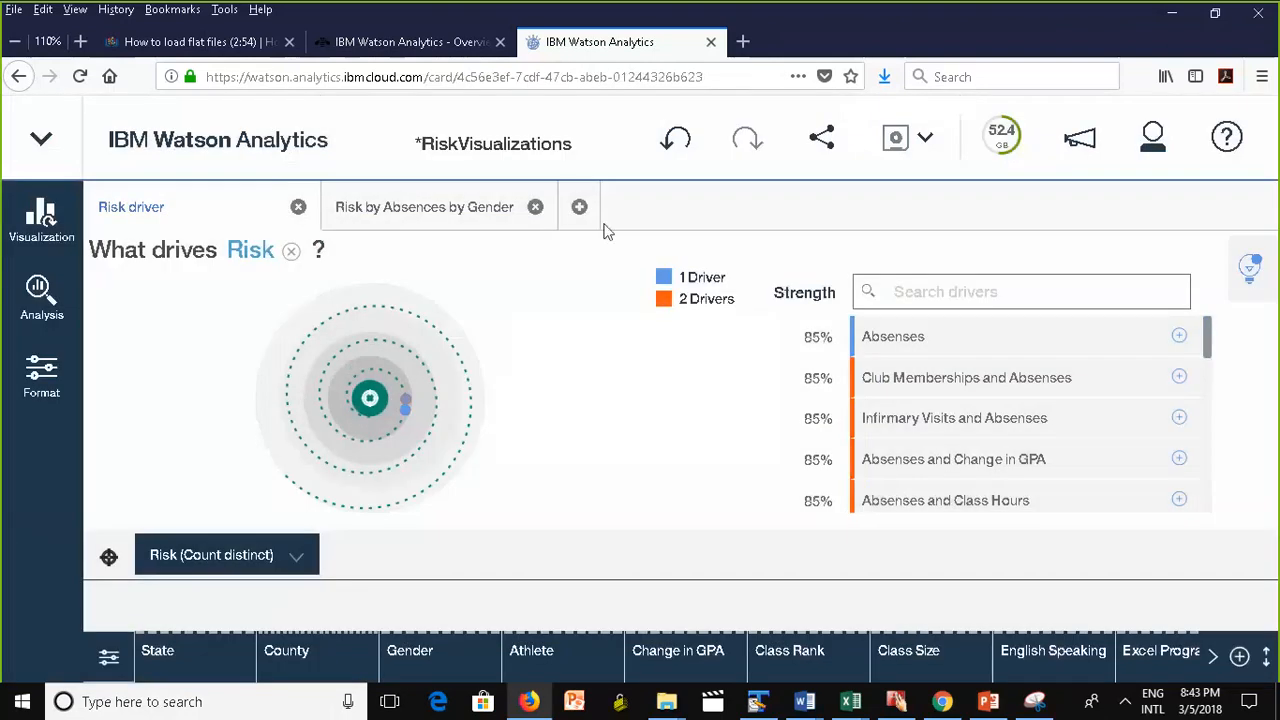
Add a new discovery by asking "What drives risk" and choosing the starting point "What is a predictive model for Risk?".
{"action": "left_click", "coordinate": [580, 208]}
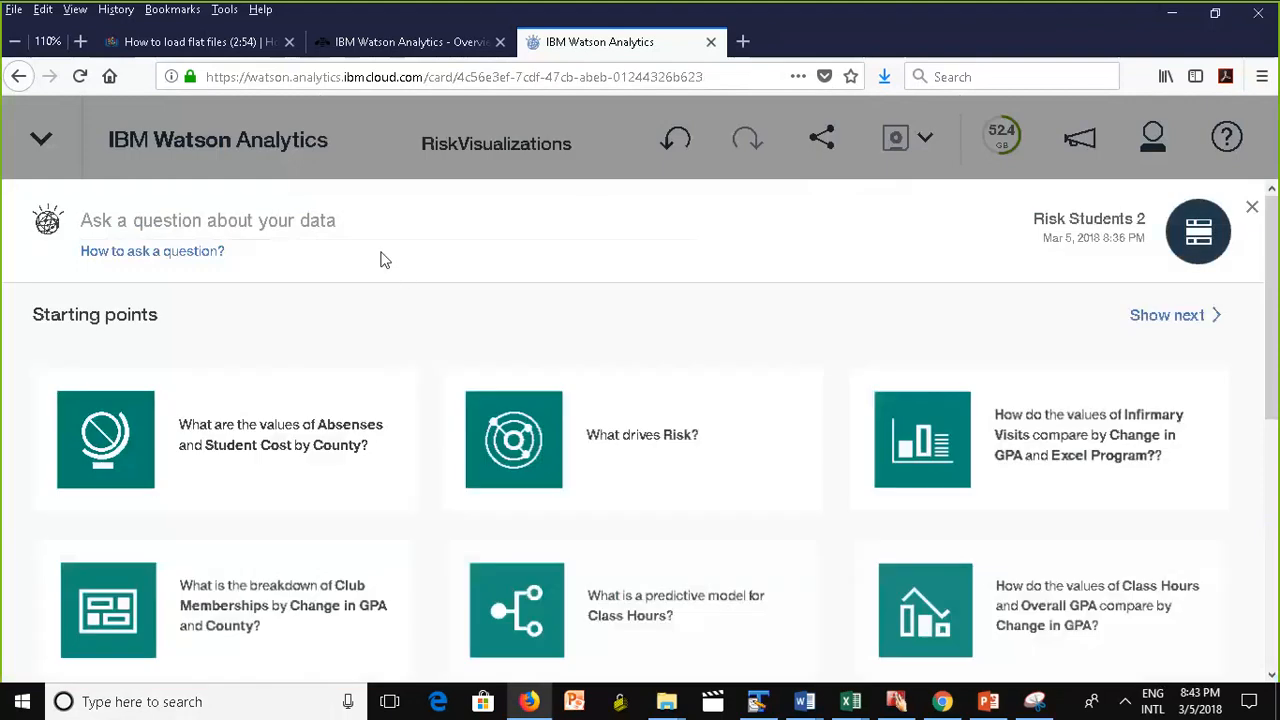
{"action": "left_click", "coordinate": [255, 221]}
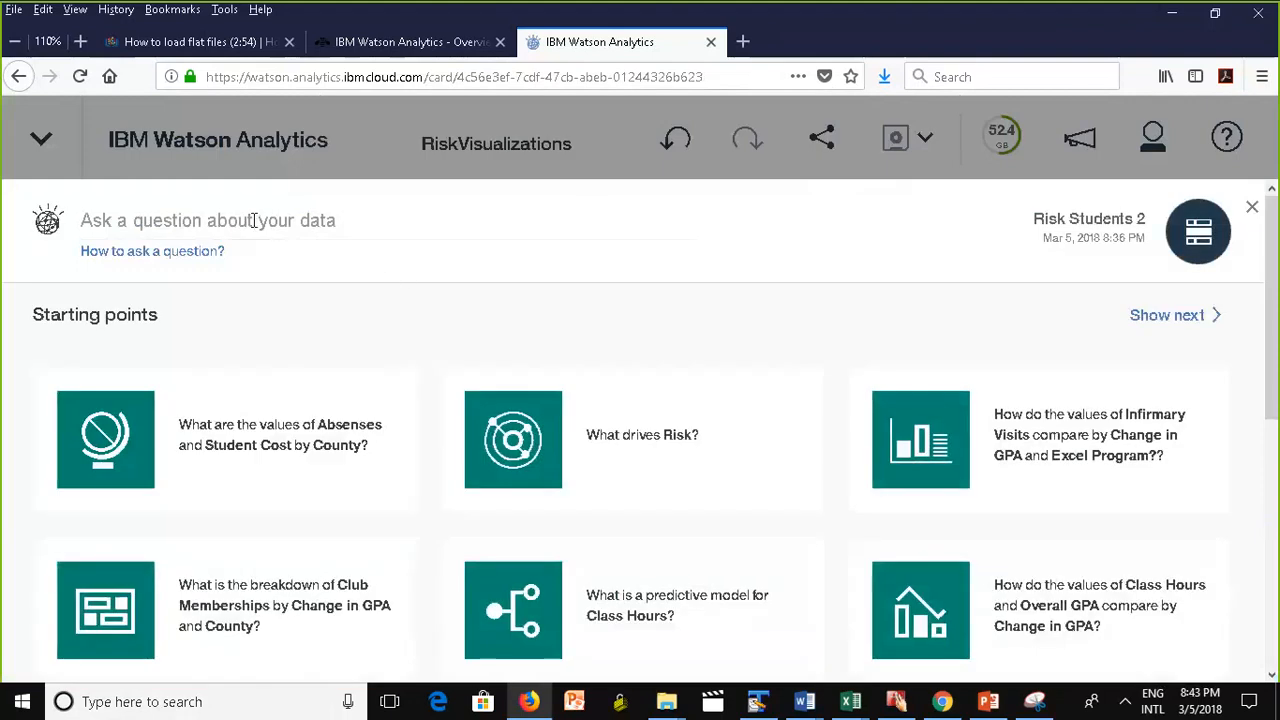
{"action": "type", "text": "What"}
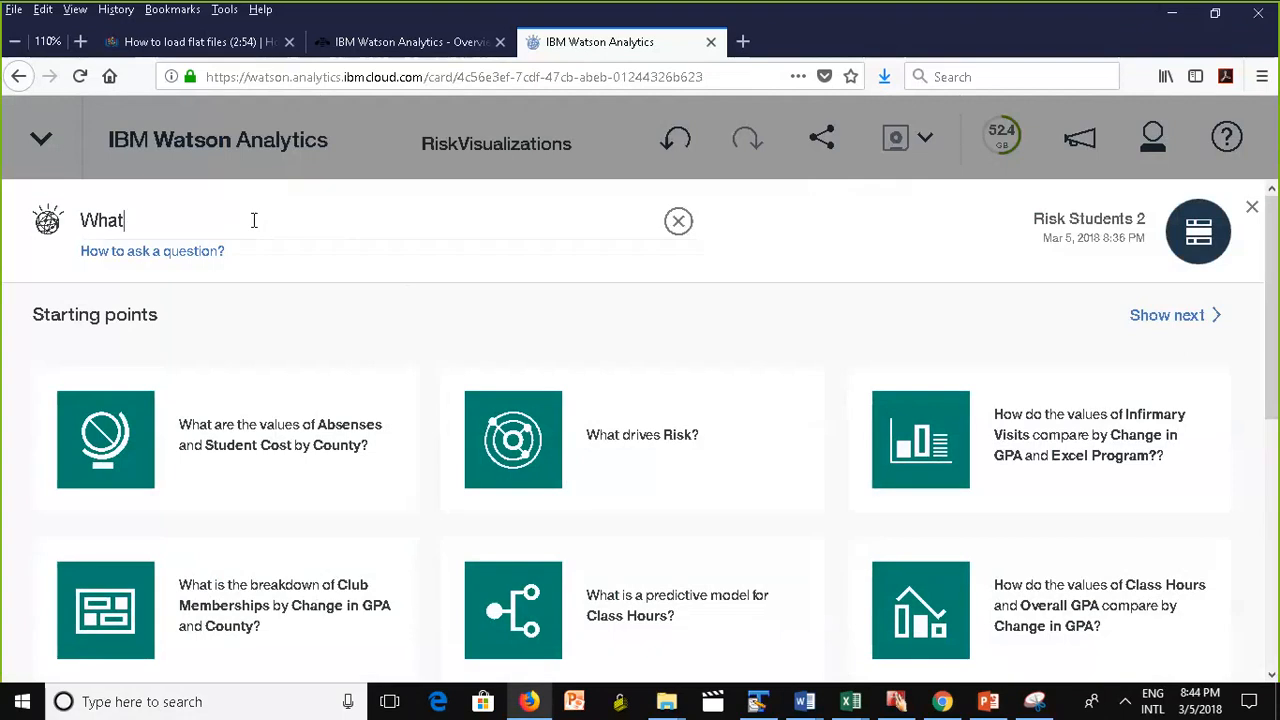
{"action": "type", "text": " drives risk"}
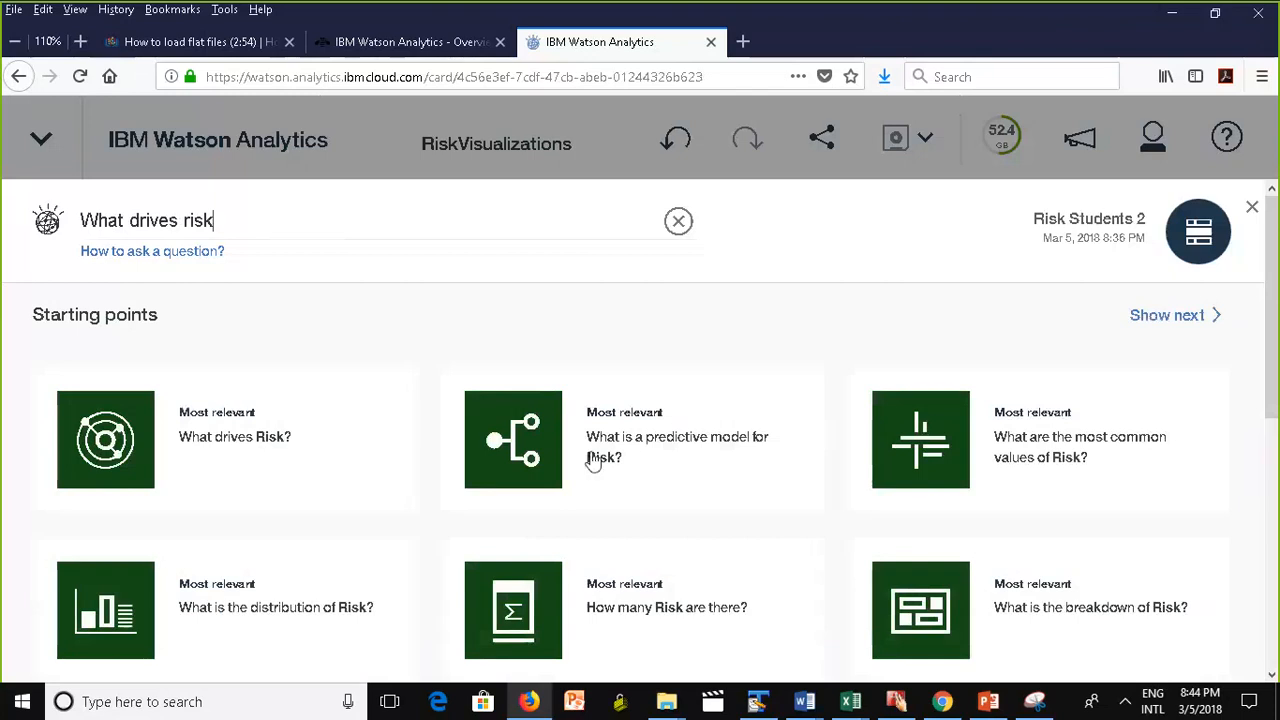
{"action": "left_click", "coordinate": [686, 445]}
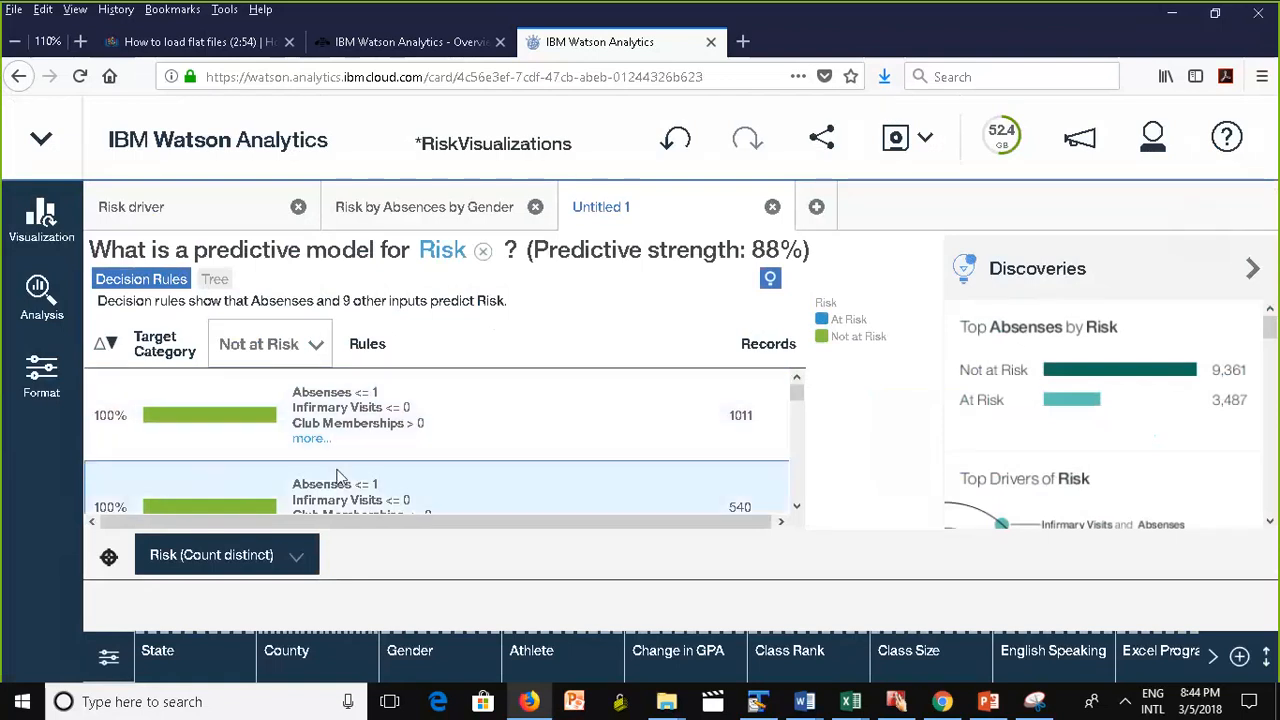
Examine the decision rules for the Not at Risk category, expanding the full conditions of the first two rules.
{"action": "left_click", "coordinate": [310, 439]}
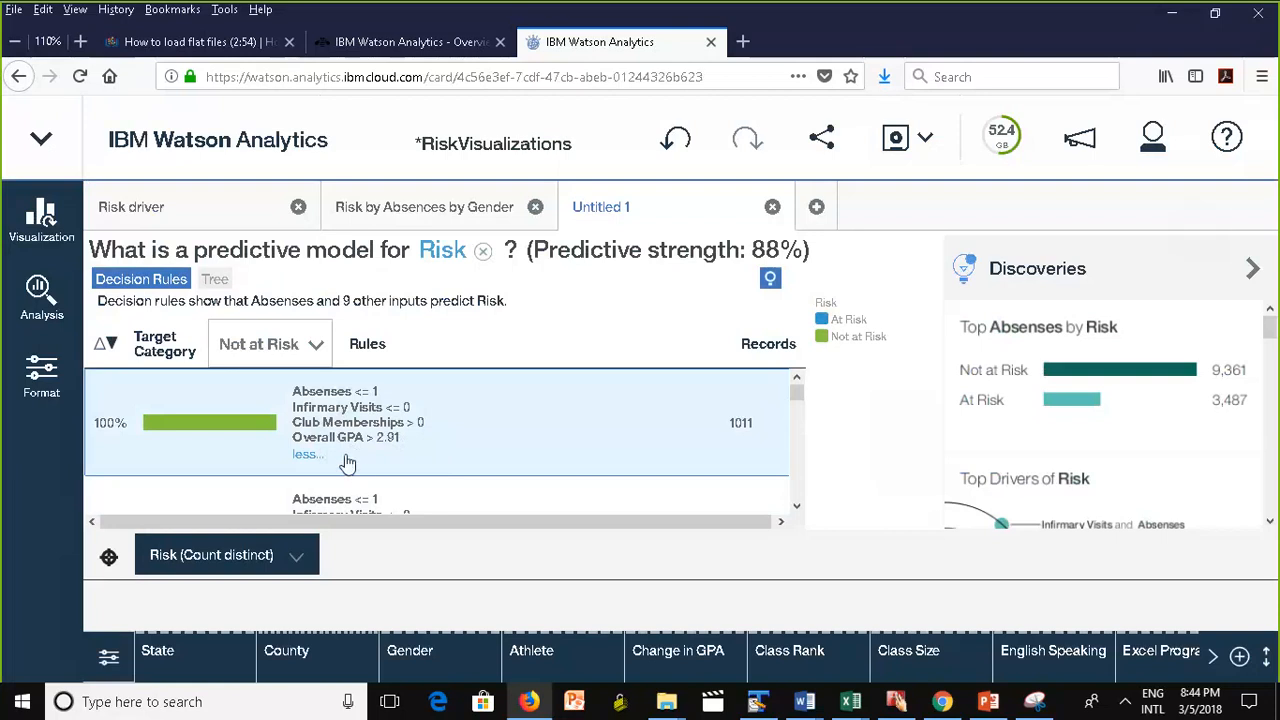
{"action": "left_click", "coordinate": [797, 507]}
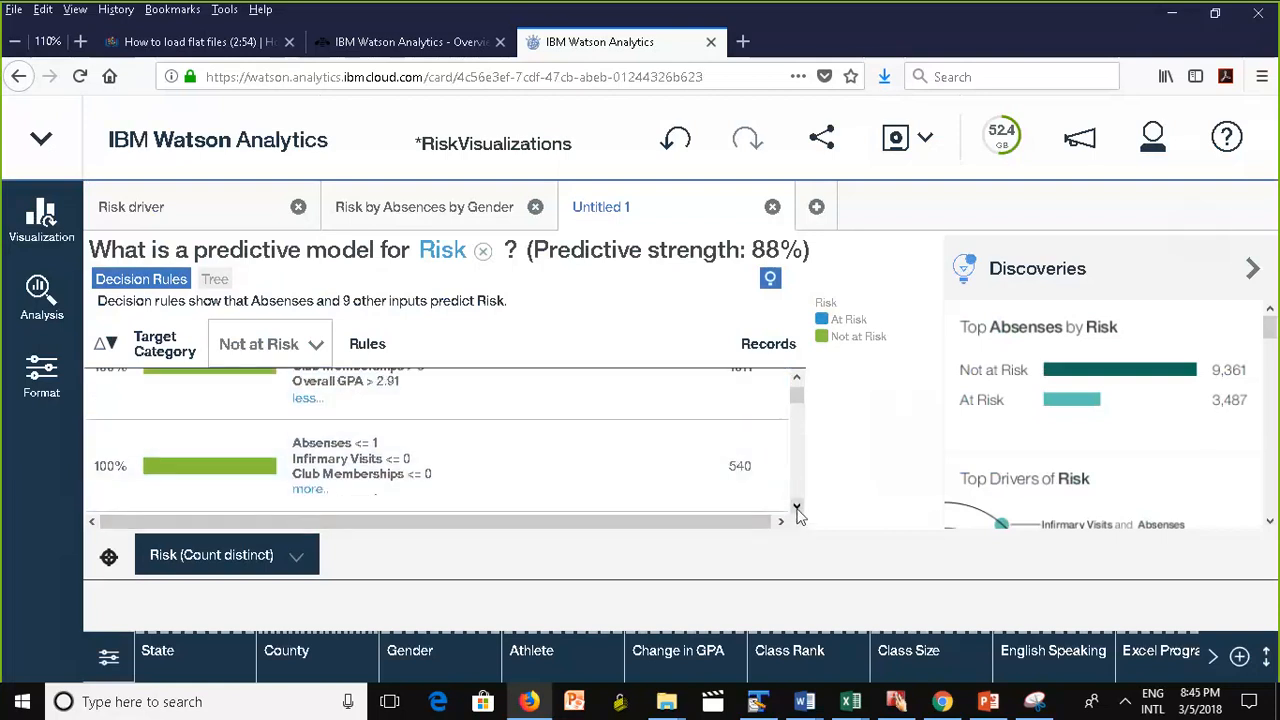
{"action": "left_click", "coordinate": [306, 489]}
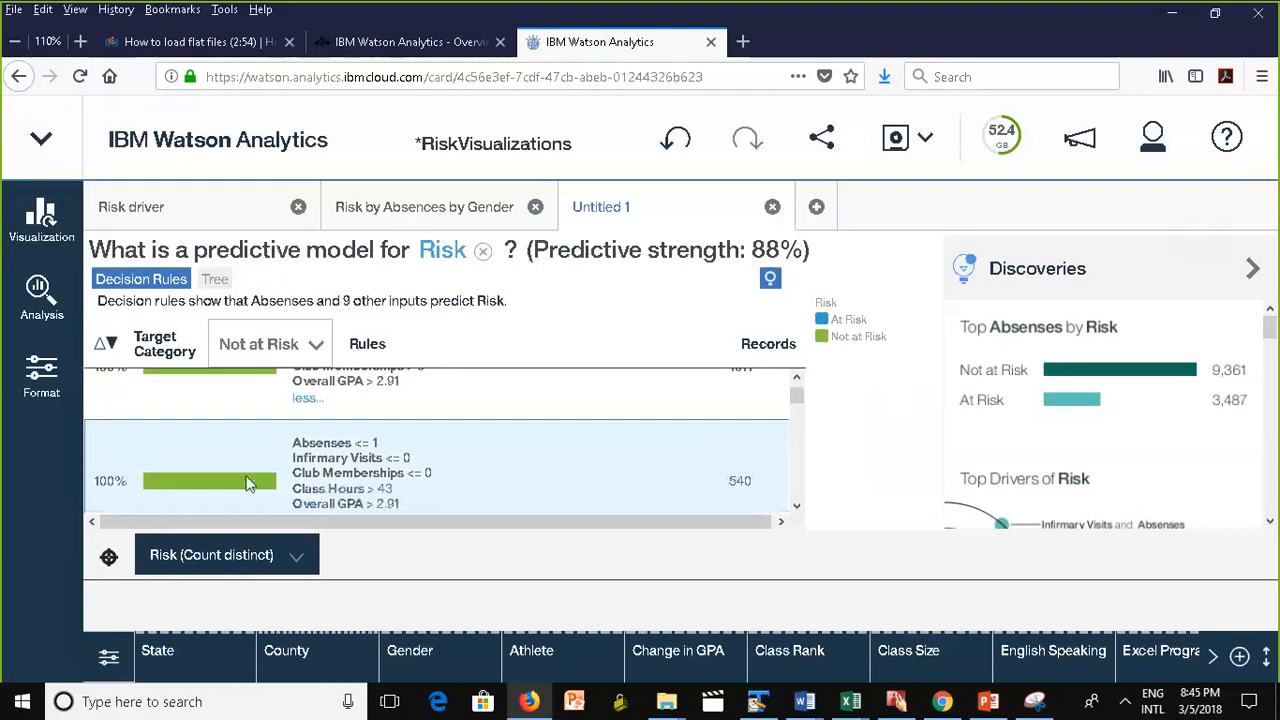
{"action": "left_click", "coordinate": [797, 507]}
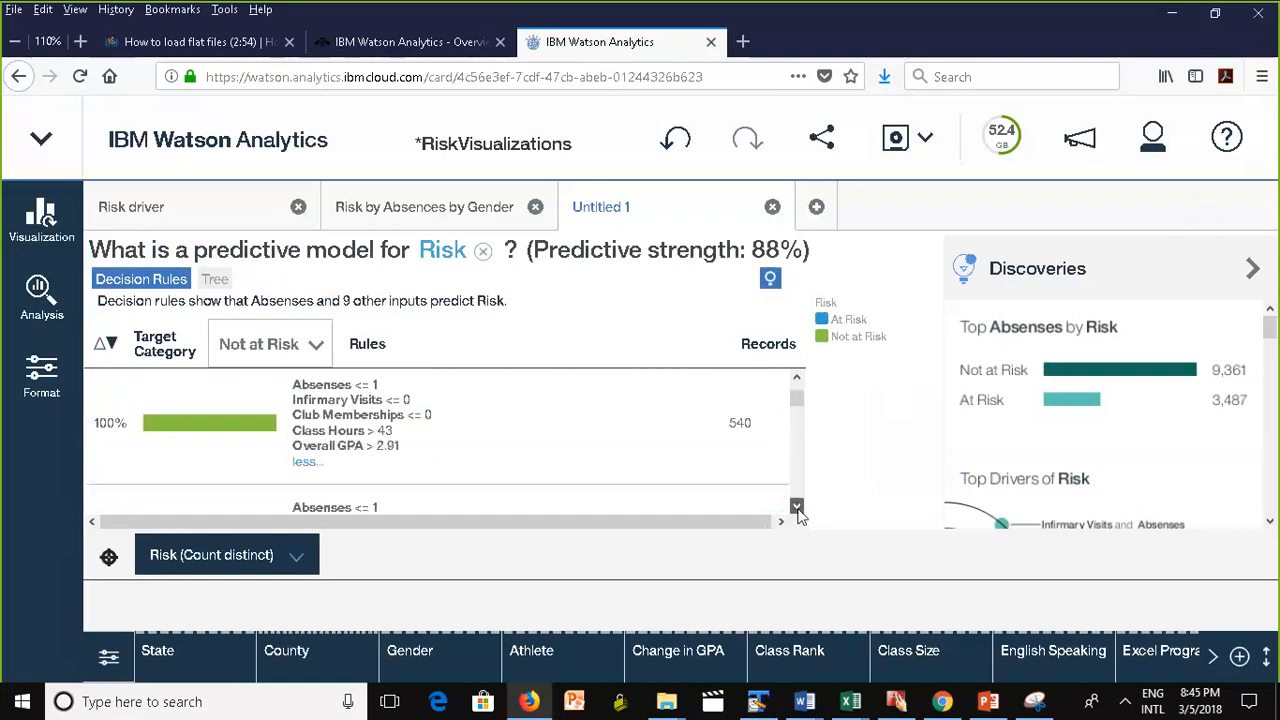
{"action": "left_click", "coordinate": [798, 509]}
{"action": "left_click", "coordinate": [797, 508]}
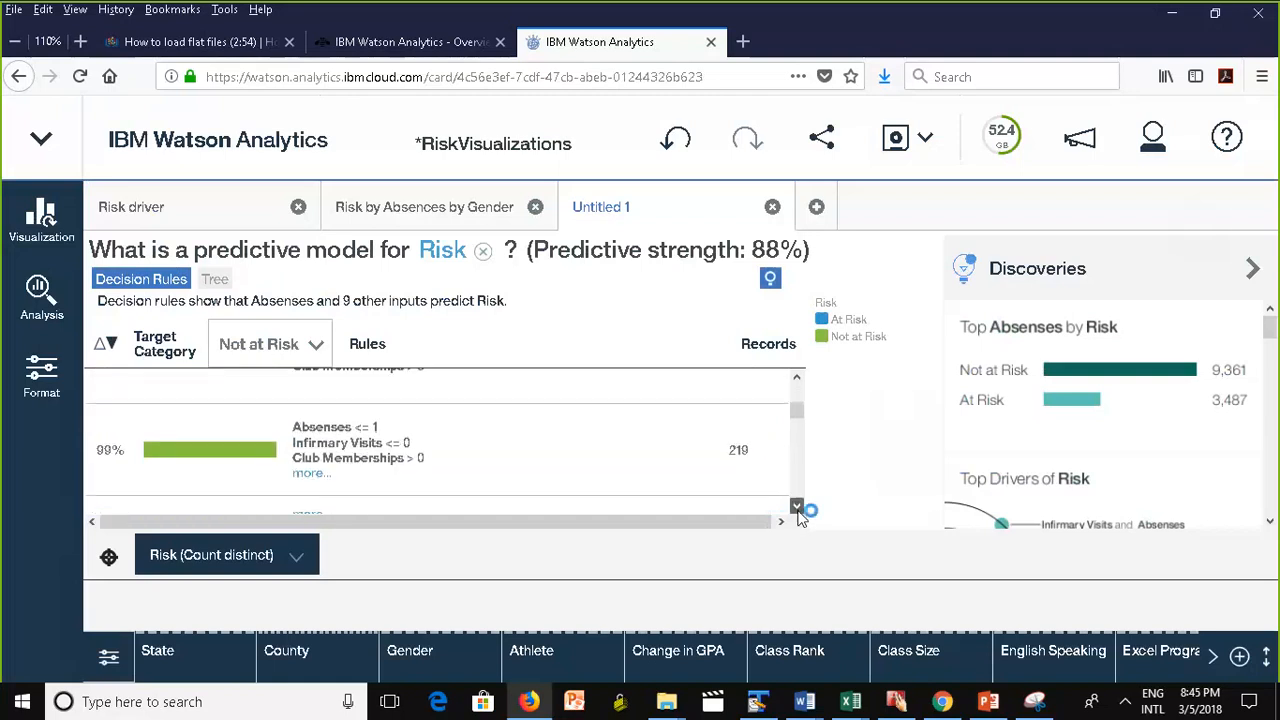
{"action": "left_click", "coordinate": [797, 508]}
{"action": "left_click", "coordinate": [797, 508]}
{"action": "left_click", "coordinate": [797, 508]}
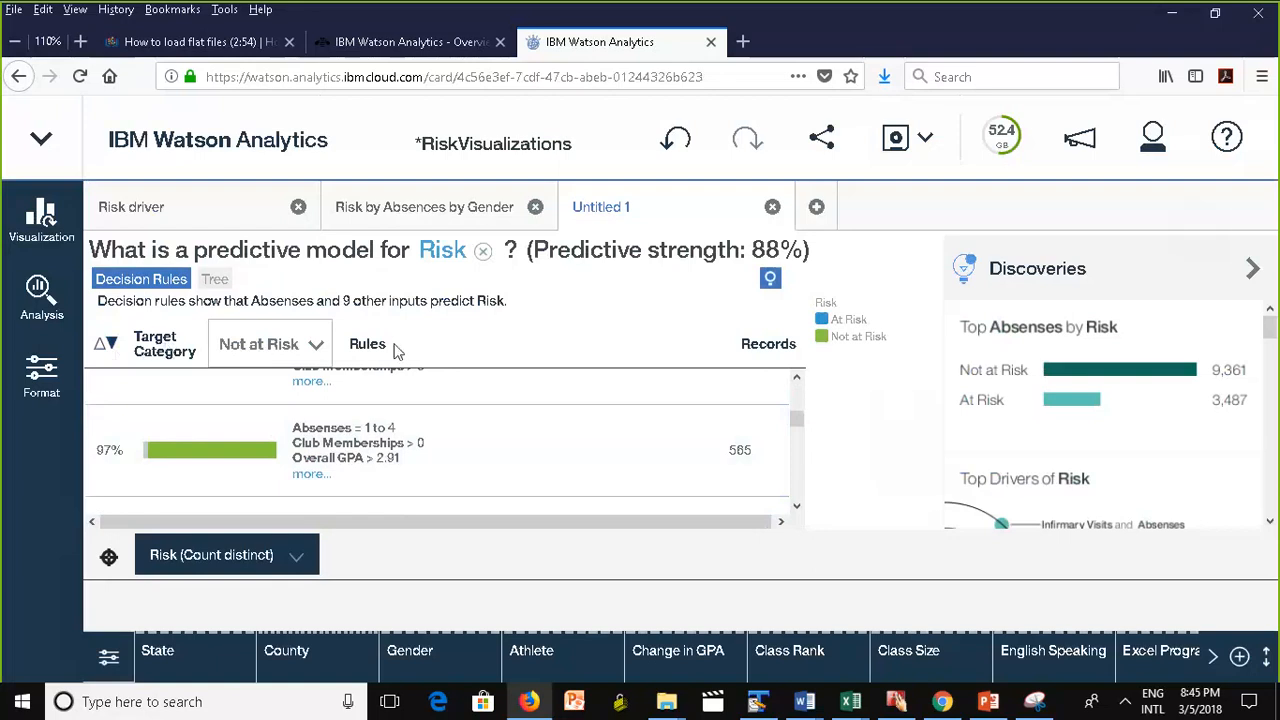
Set the decision rules' target category to At Risk and review its strongest rules, expanding all conditions of the second one.
{"action": "left_click", "coordinate": [318, 348]}
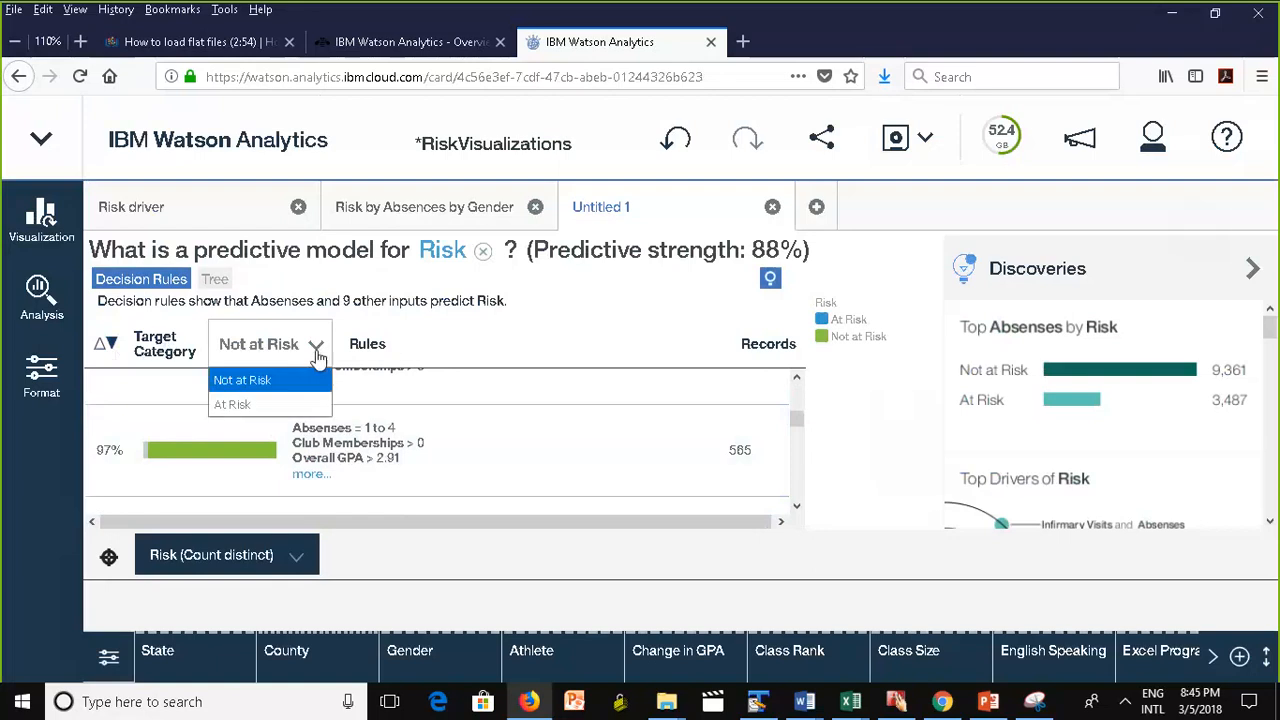
{"action": "left_click", "coordinate": [245, 403]}
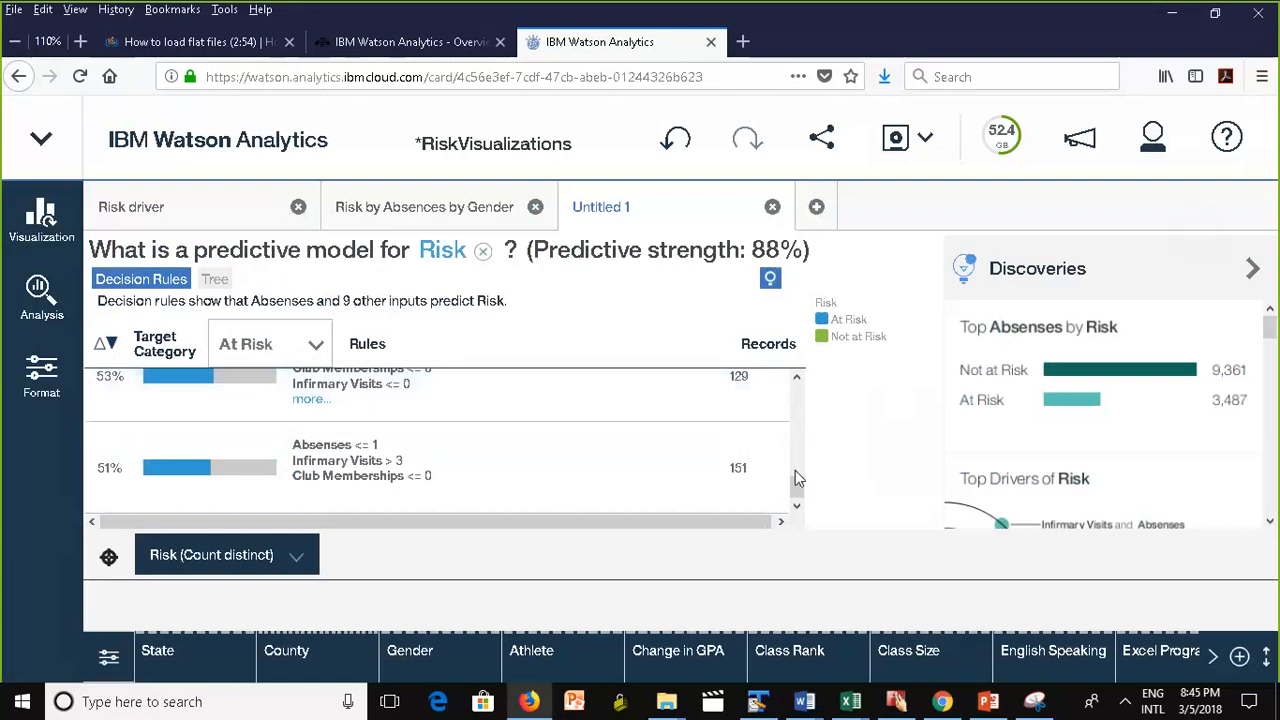
{"action": "left_click_drag", "start_coordinate": [797, 486], "coordinate": [802, 369]}
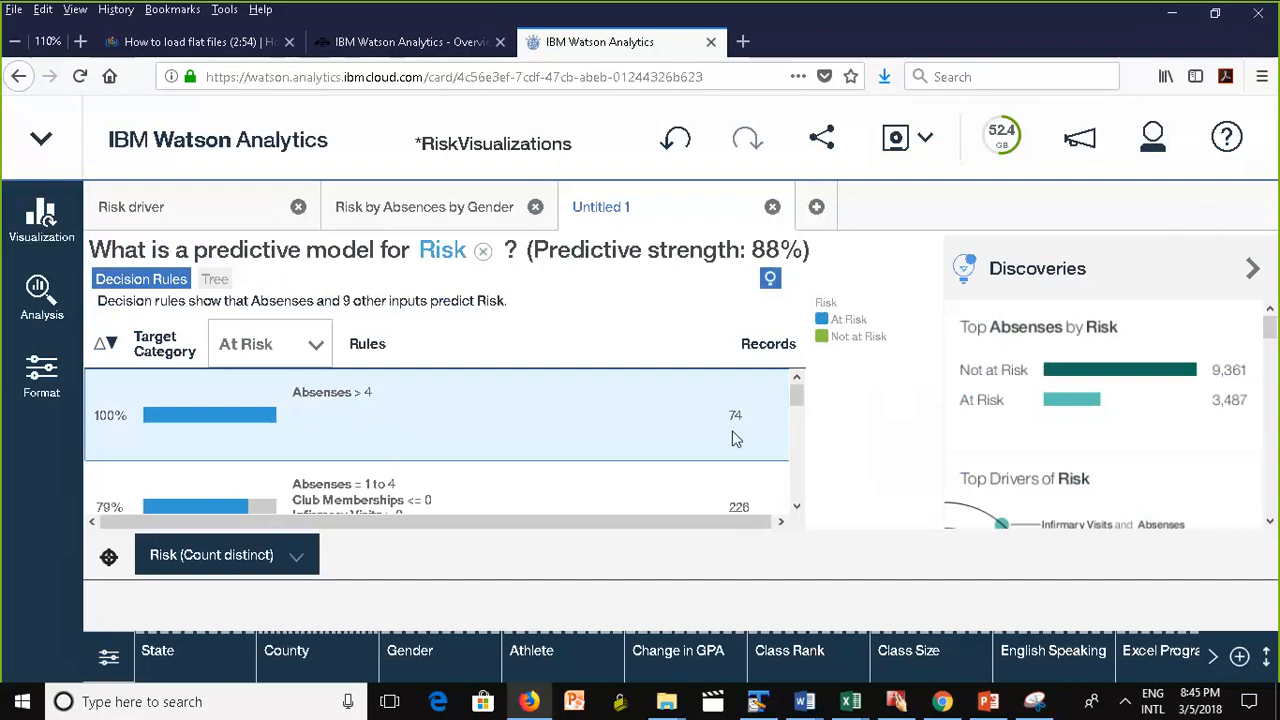
{"action": "left_click_drag", "start_coordinate": [800, 397], "coordinate": [800, 409]}
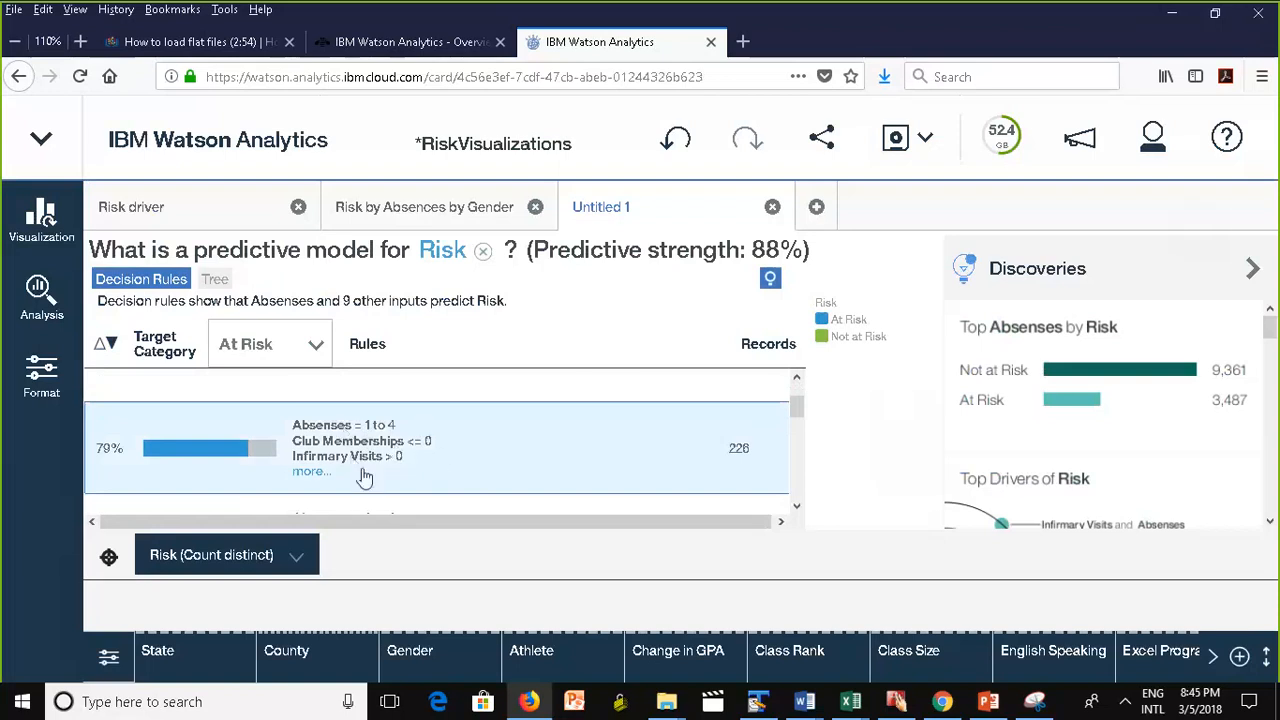
{"action": "left_click", "coordinate": [310, 472]}
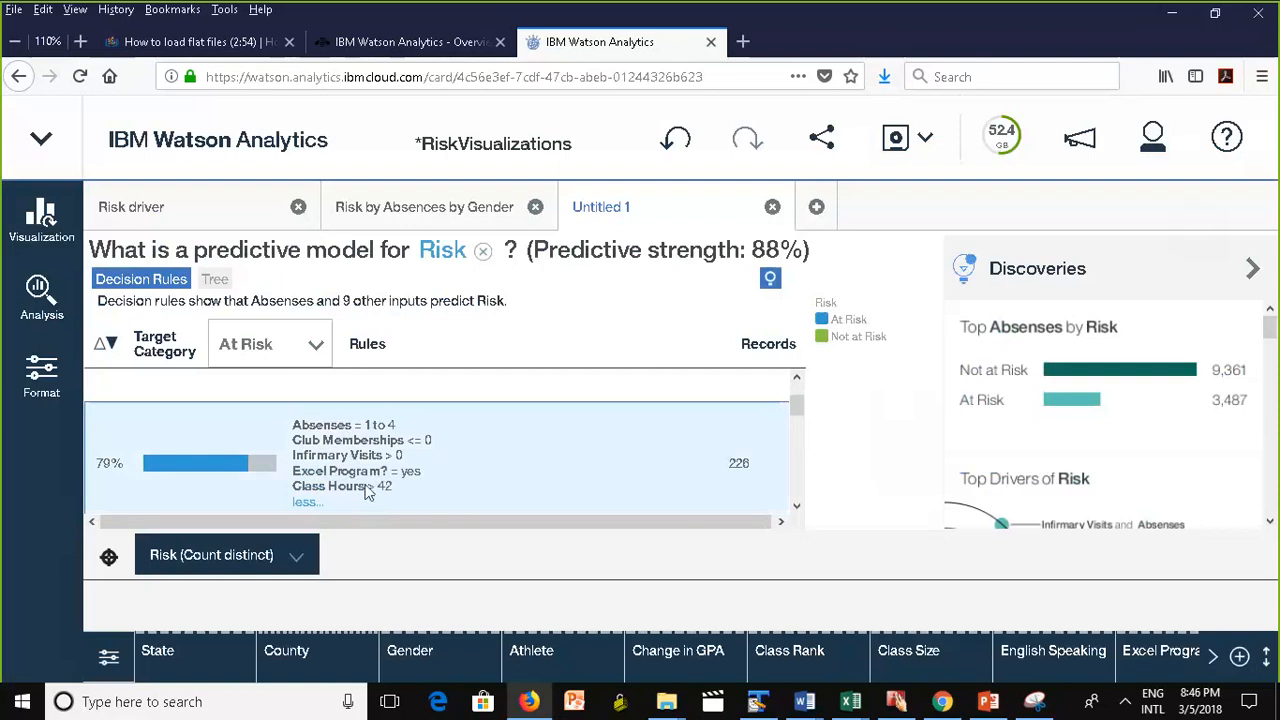
{"action": "mouse_move", "coordinate": [797, 404]}
{"action": "left_mouse_down"}
{"action": "mouse_move", "coordinate": [807, 510]}
{"action": "mouse_move", "coordinate": [810, 300]}
{"action": "mouse_move", "coordinate": [798, 390]}
{"action": "left_mouse_up"}
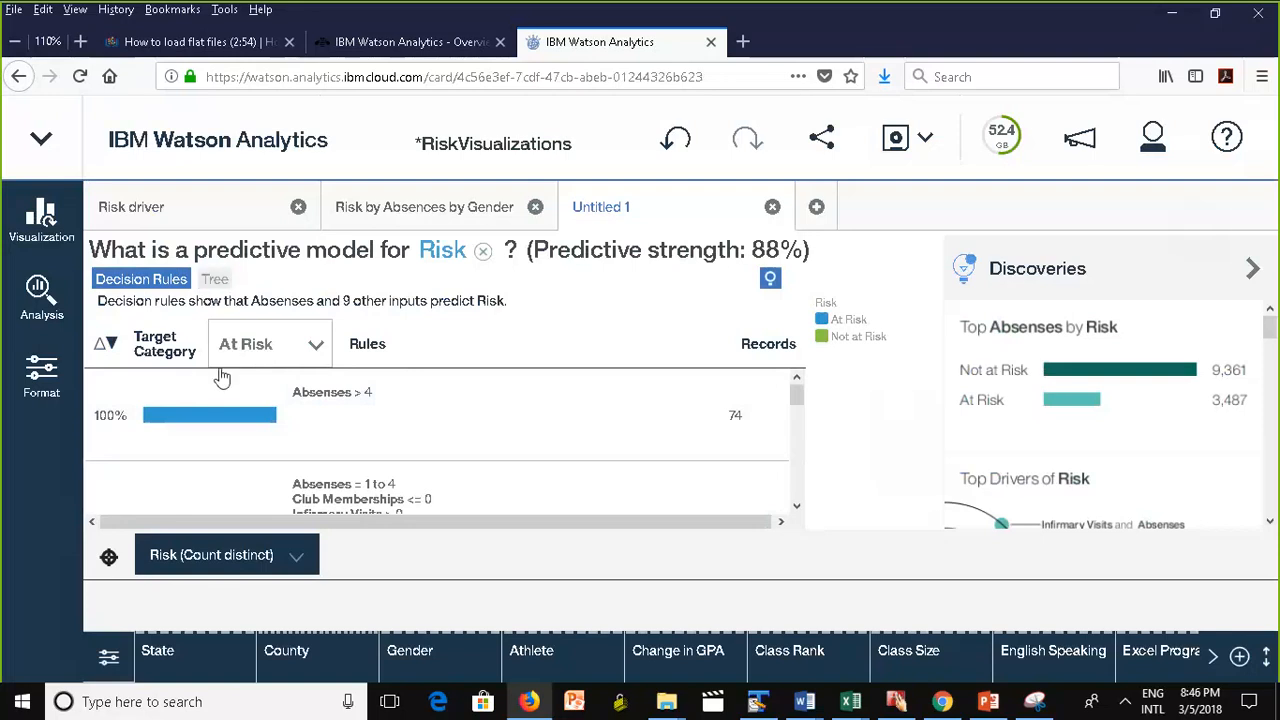
Display the predictive model for Risk as an enlarged full decision tree instead of decision rules.
{"action": "left_click", "coordinate": [215, 279]}
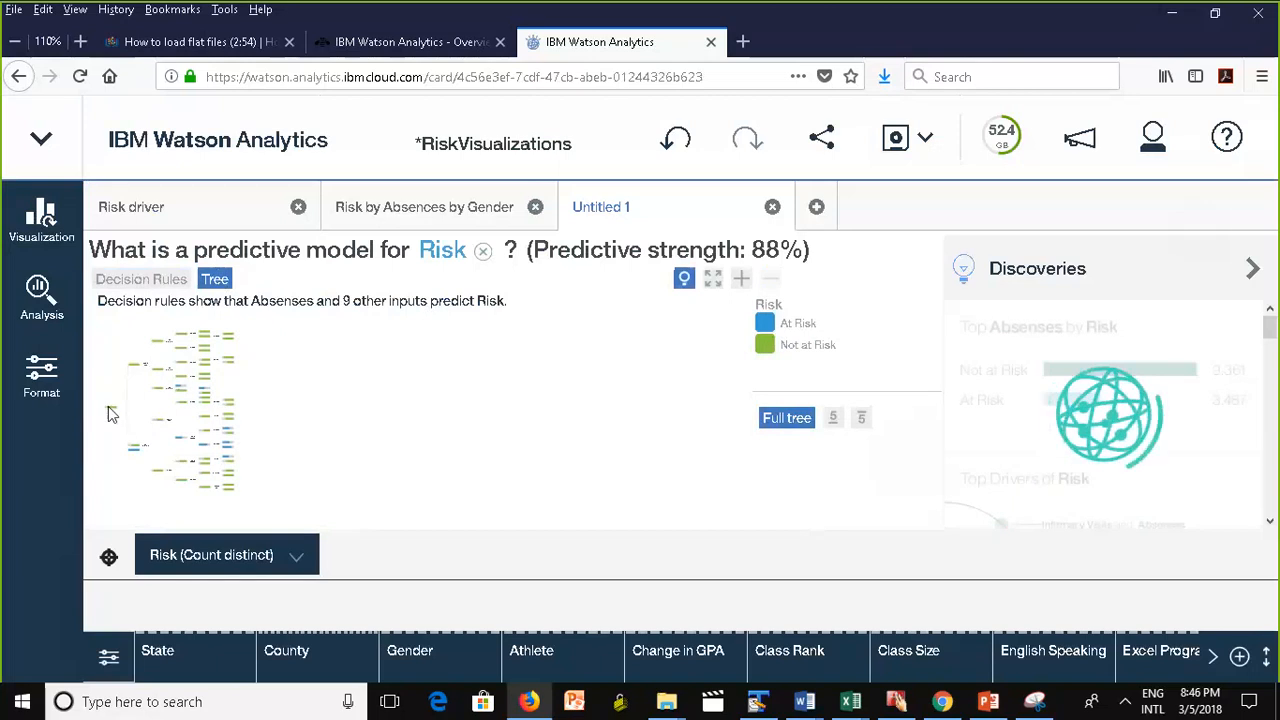
{"action": "mouse_move", "coordinate": [110, 411]}
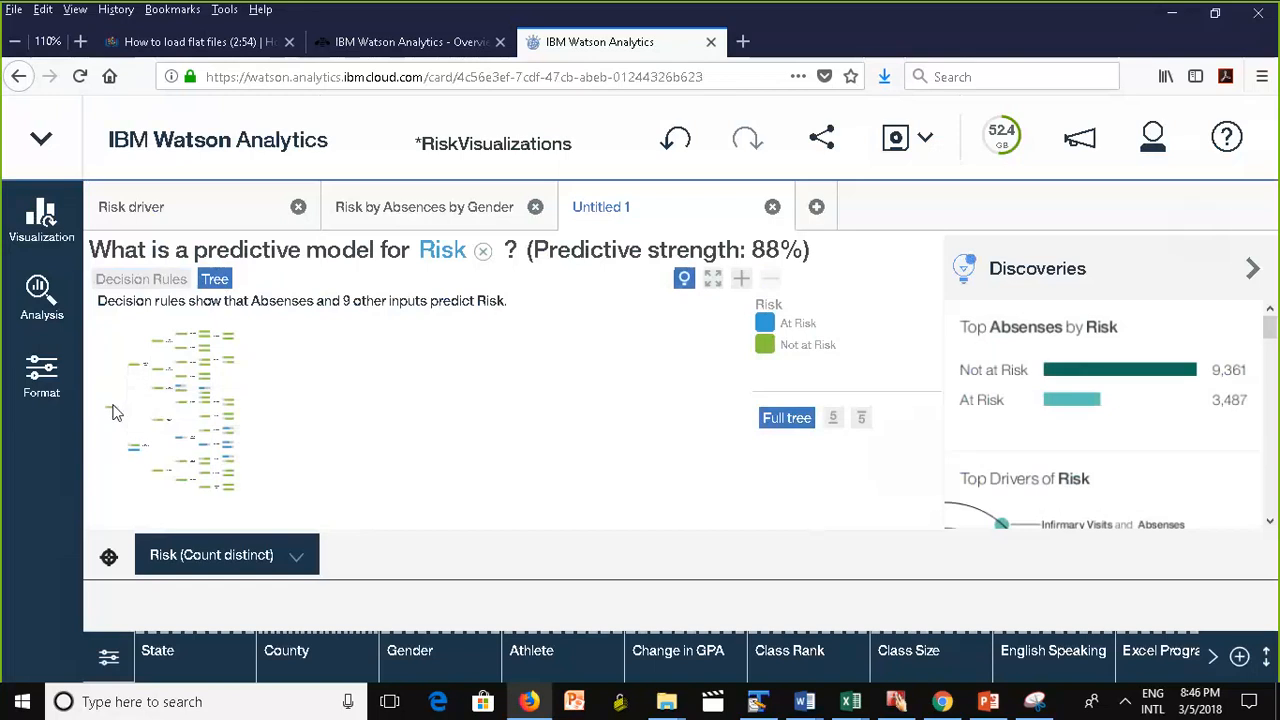
{"action": "left_click", "coordinate": [741, 284]}
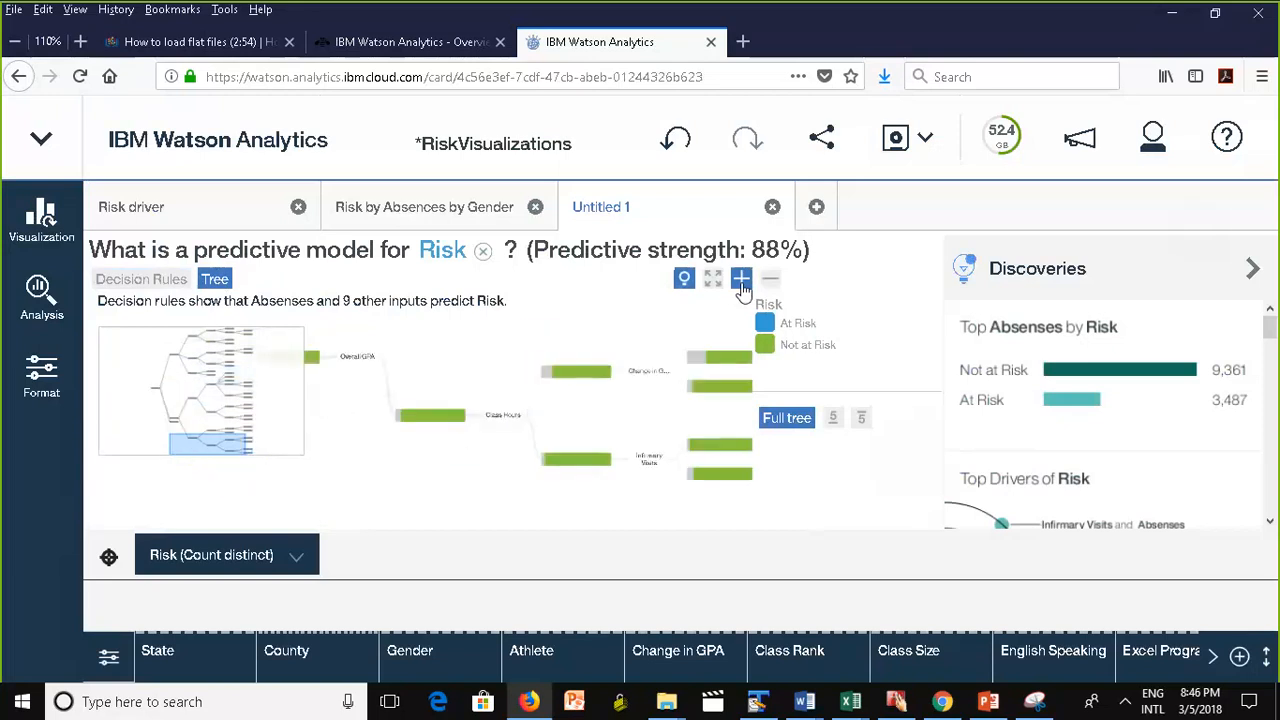
Collapse the lower branches of the decision tree at the Overall GPA and Infirmary Visits splits, ending with their parent nodes.
{"action": "left_click", "coordinate": [432, 415]}
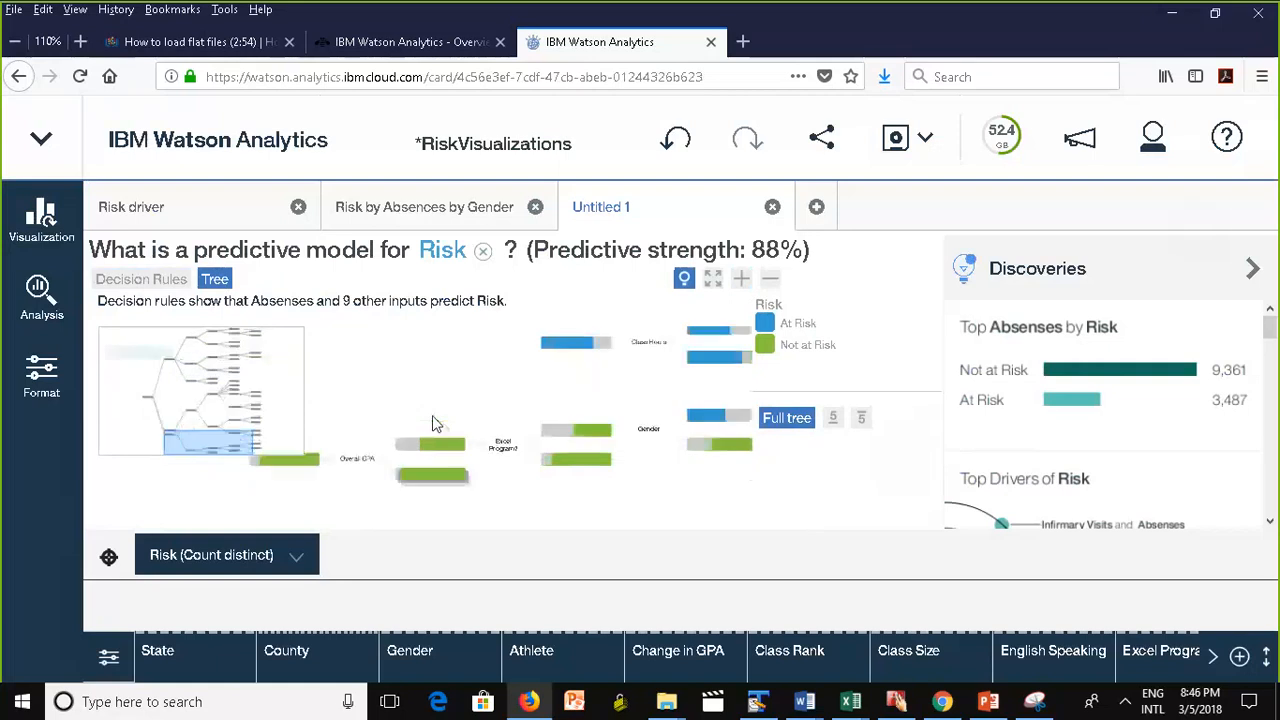
{"action": "left_click", "coordinate": [438, 446]}
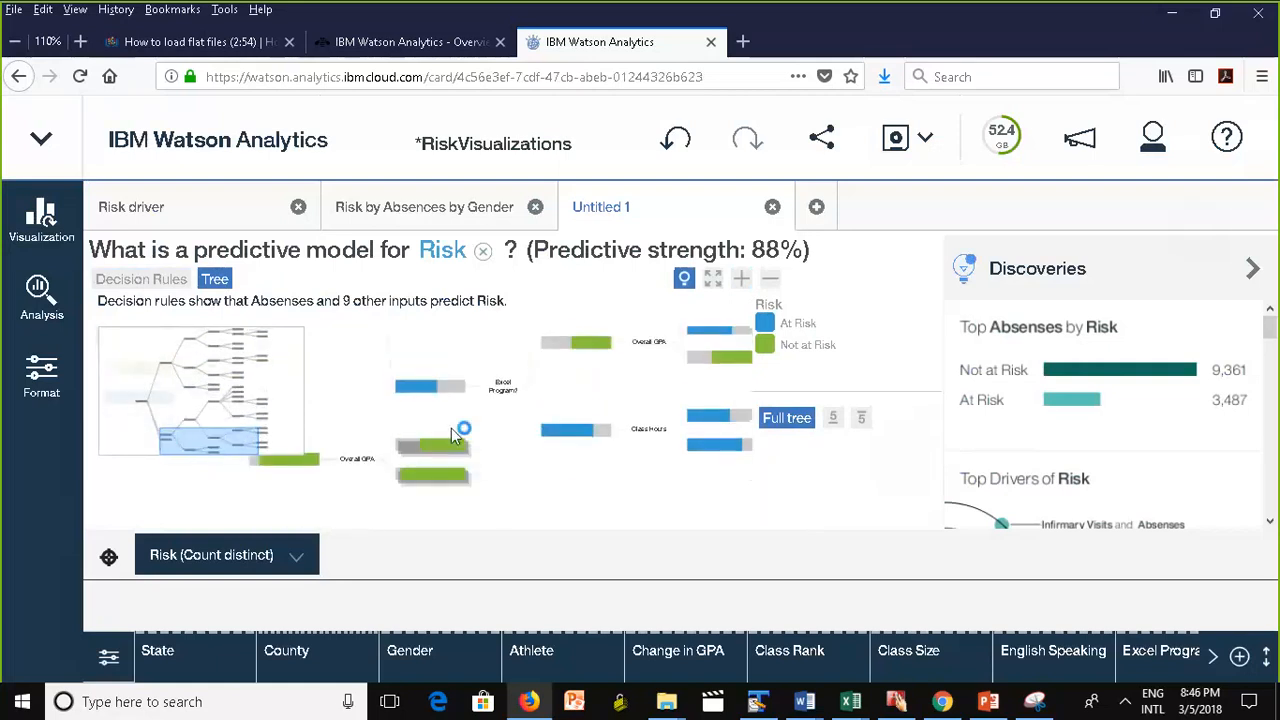
{"action": "left_click", "coordinate": [428, 398]}
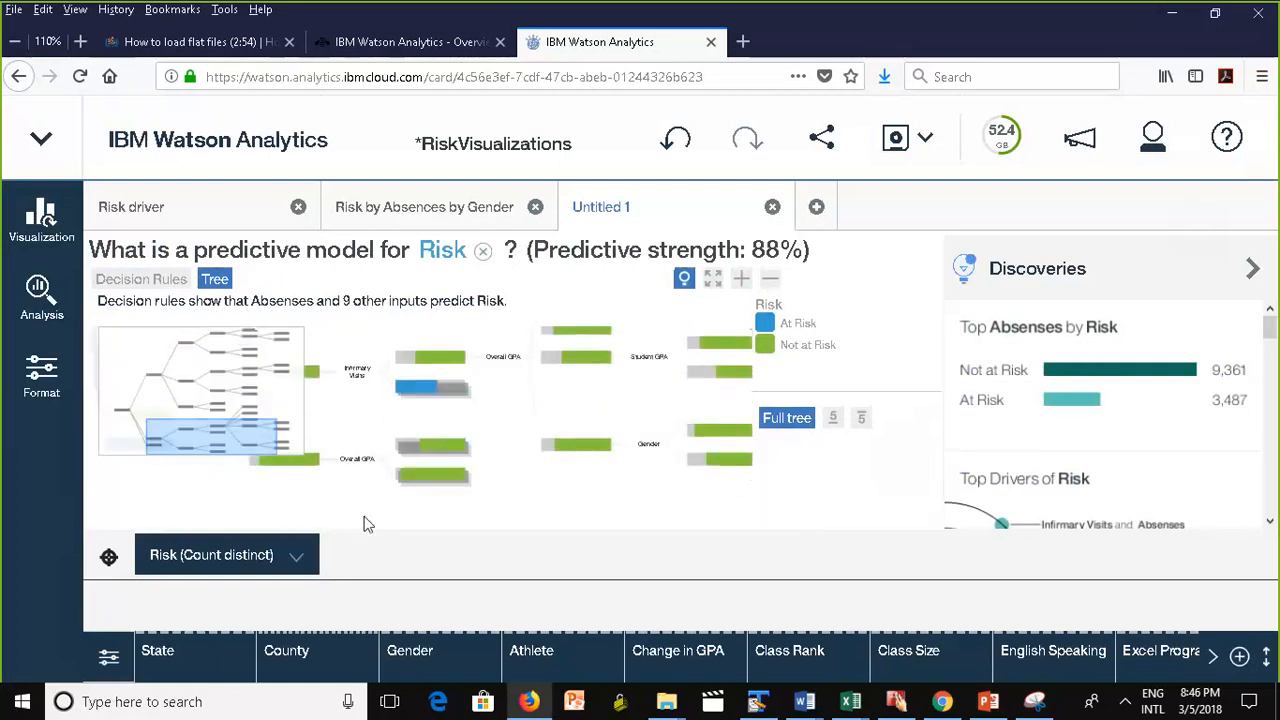
{"action": "left_click", "coordinate": [297, 463]}
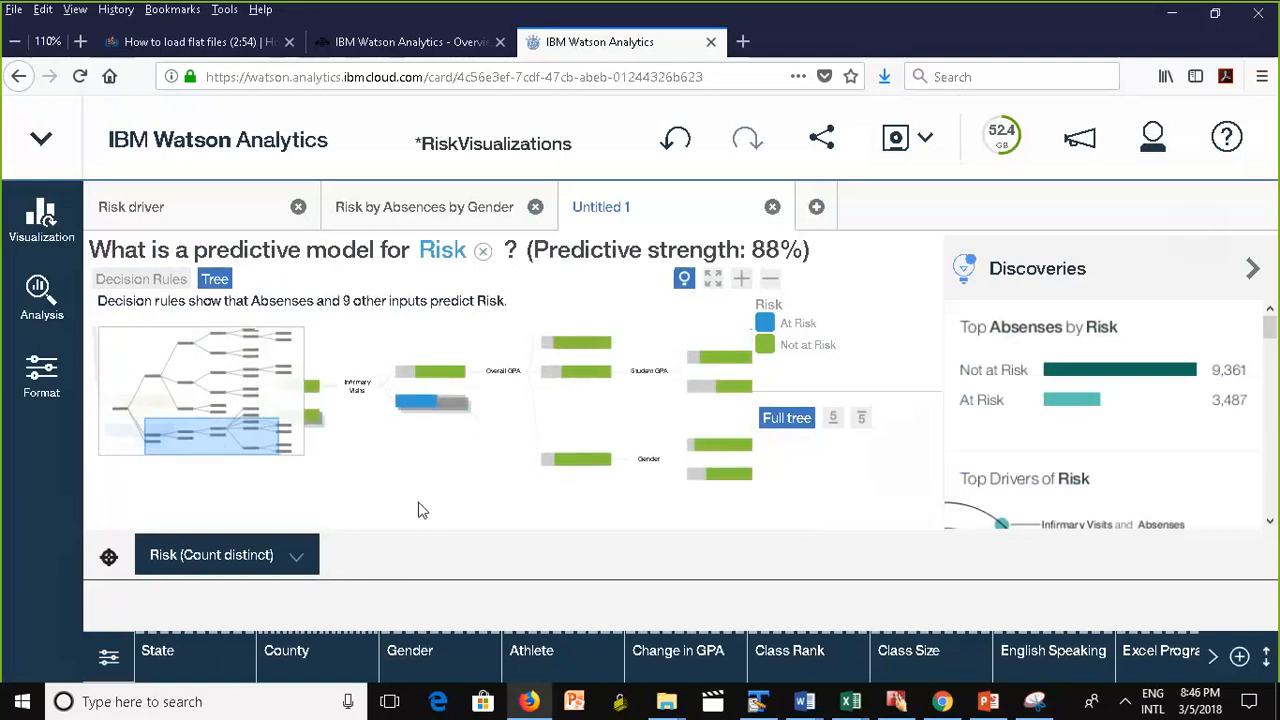
{"action": "left_click", "coordinate": [312, 390]}
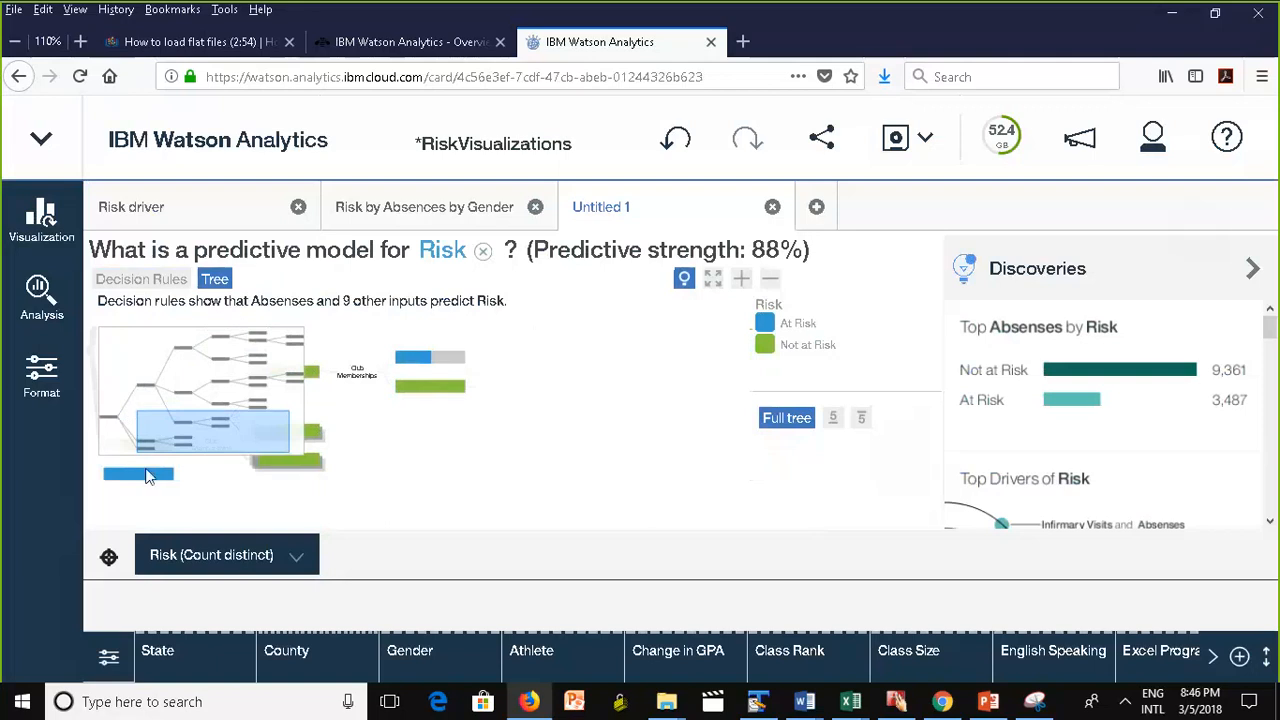
Collapse the two neighbouring Not at Risk nodes above the collapsed branches and re-expand the one split by Club Memberships.
{"action": "mouse_move", "coordinate": [147, 477]}
{"action": "left_click", "coordinate": [316, 374]}
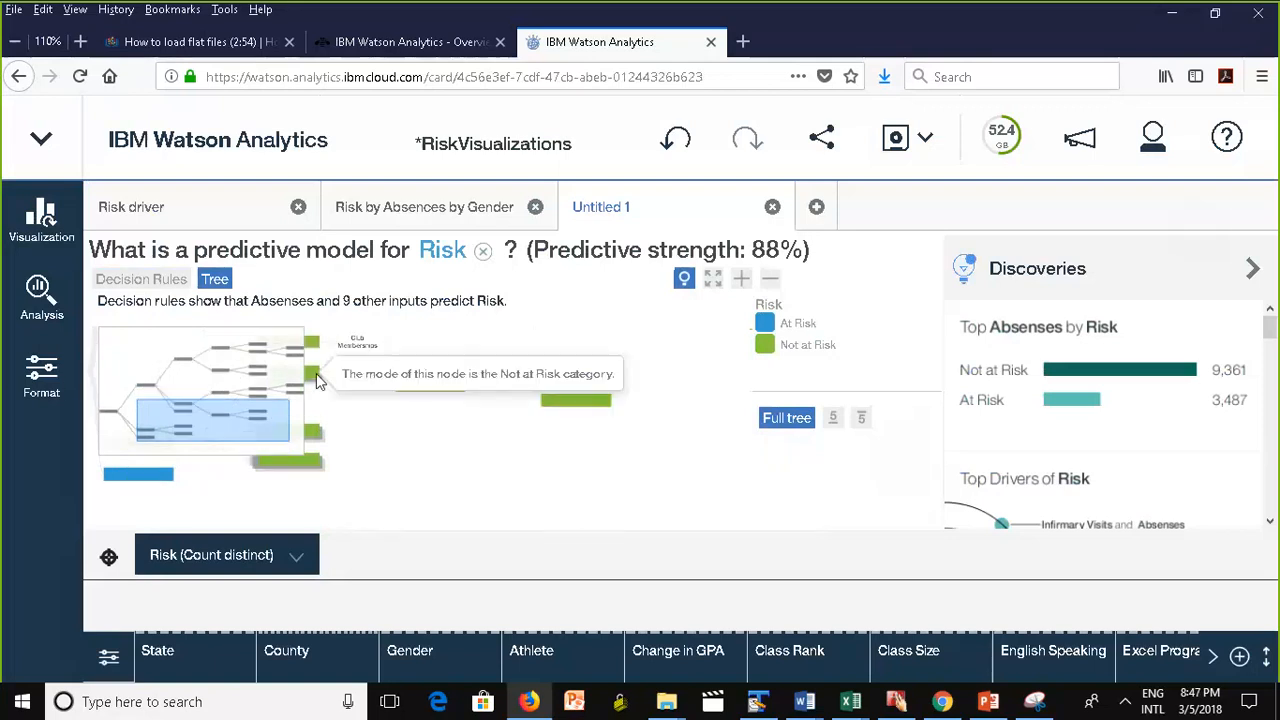
{"action": "left_click", "coordinate": [318, 350]}
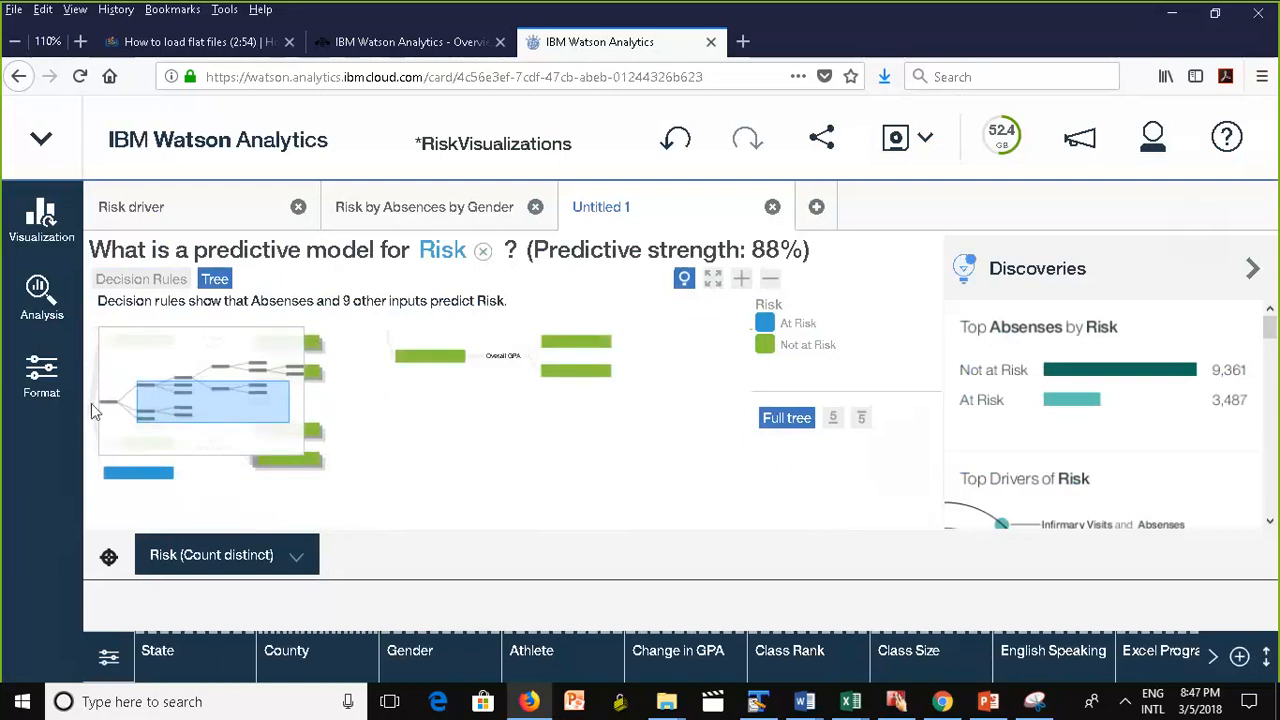
{"action": "left_click", "coordinate": [316, 343]}
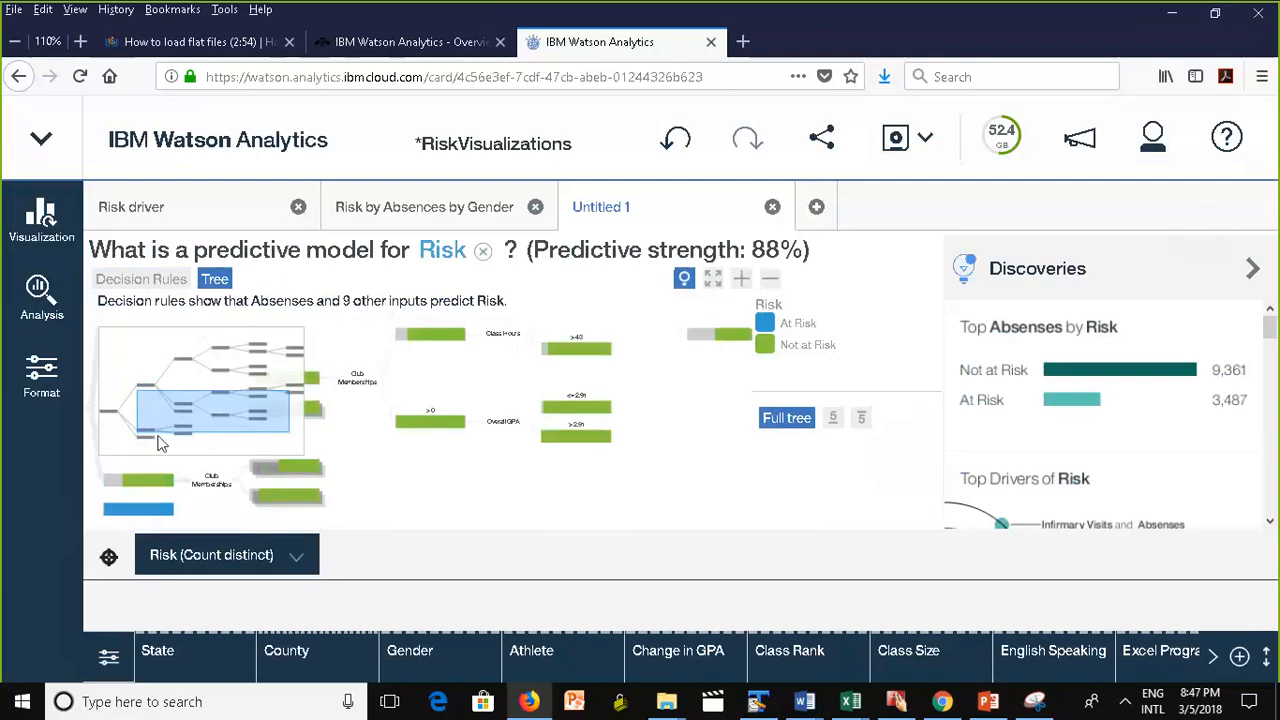
Collapse the entire decision tree down to its root node and check which Risk category that node represents.
{"action": "left_click", "coordinate": [107, 412]}
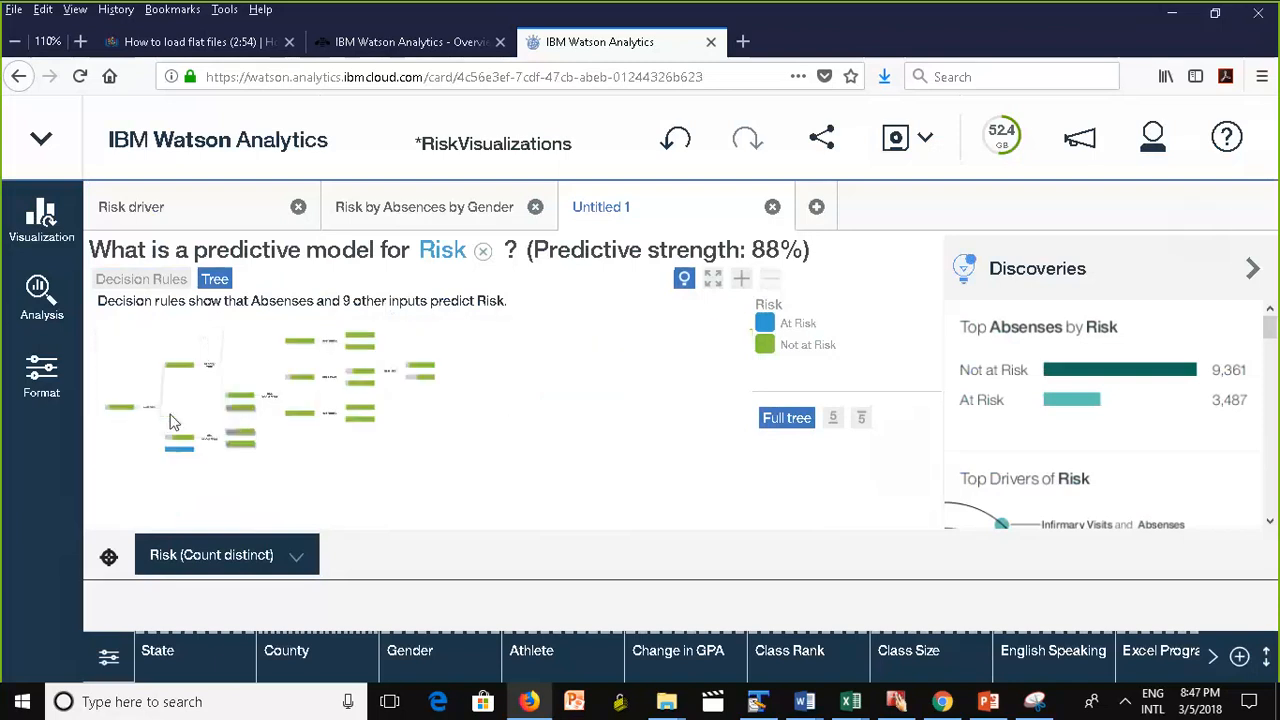
{"action": "left_click", "coordinate": [118, 410]}
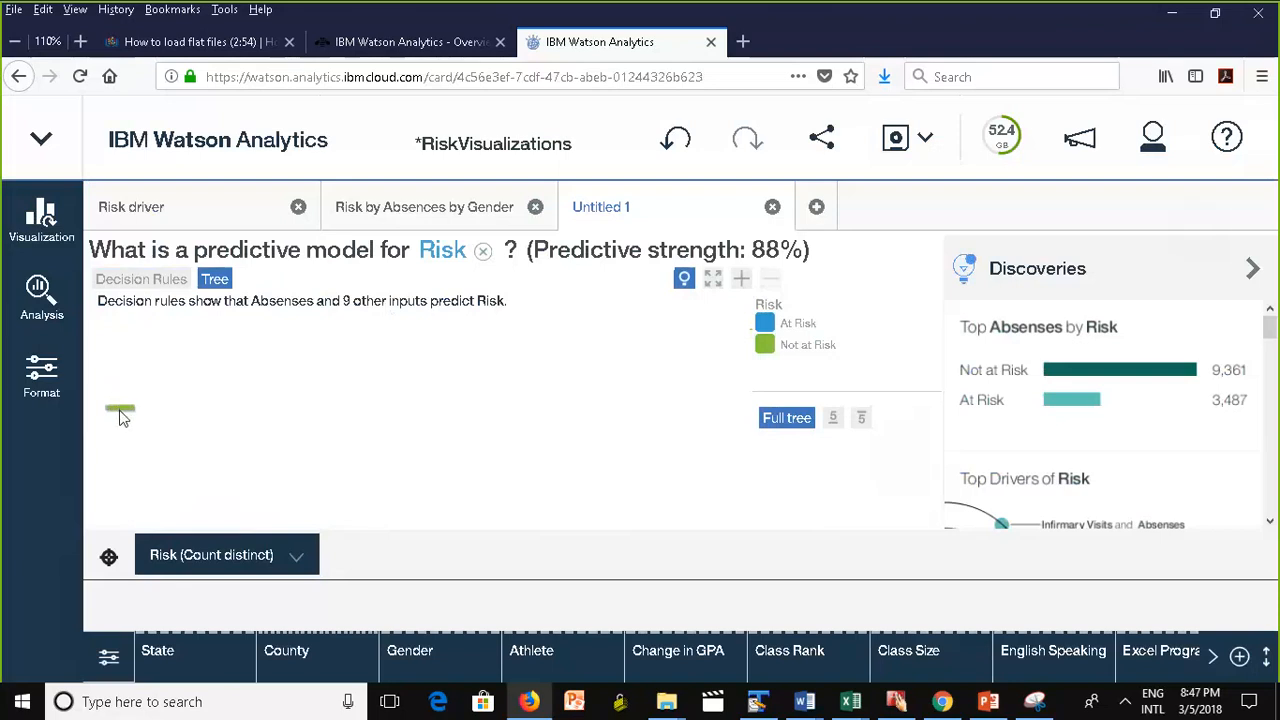
{"action": "mouse_move", "coordinate": [122, 416]}
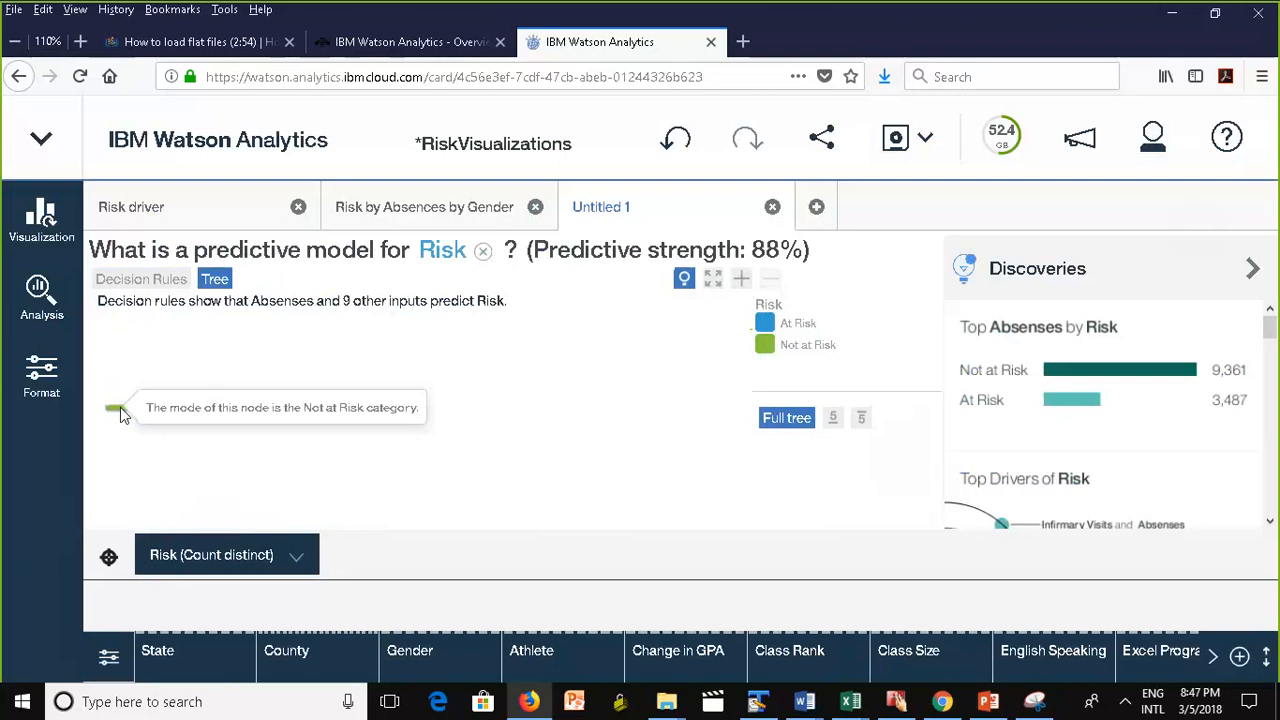
Expand the root node of the Risk decision tree and examine its branches up close, down to the Overall GPA split.
{"action": "left_click", "coordinate": [120, 407]}
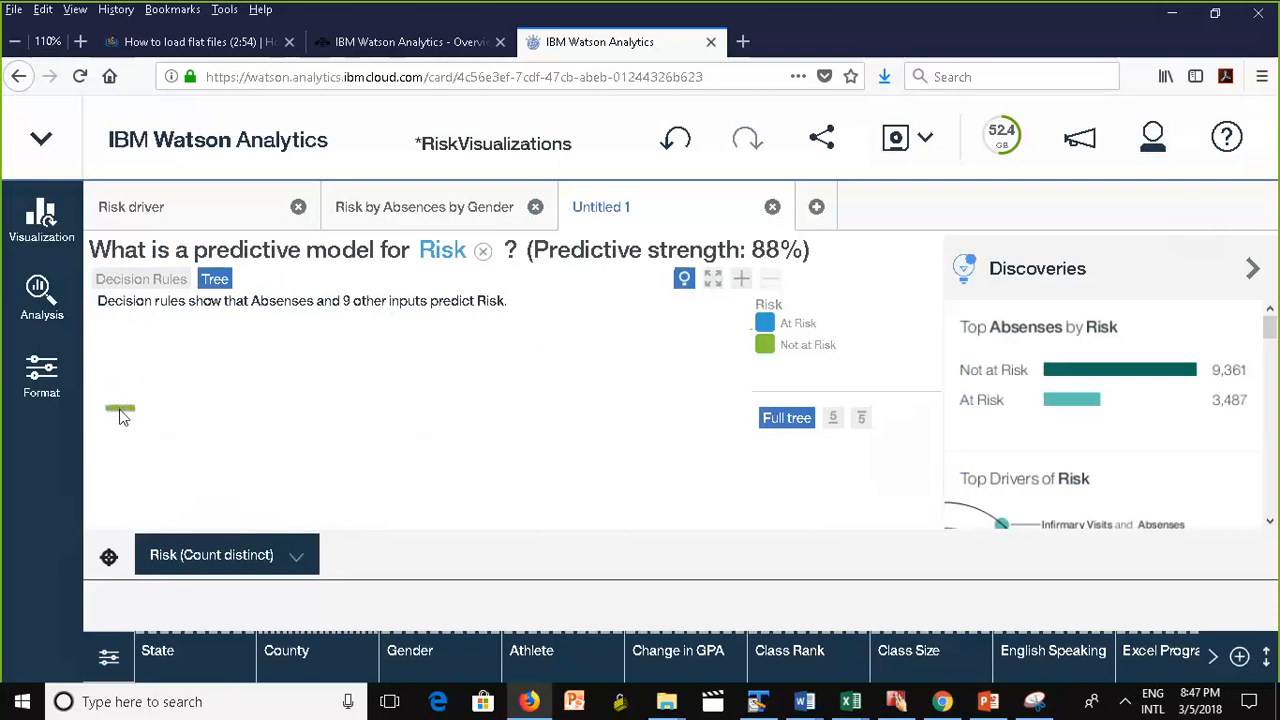
{"action": "left_click", "coordinate": [741, 280]}
{"action": "left_click", "coordinate": [741, 280]}
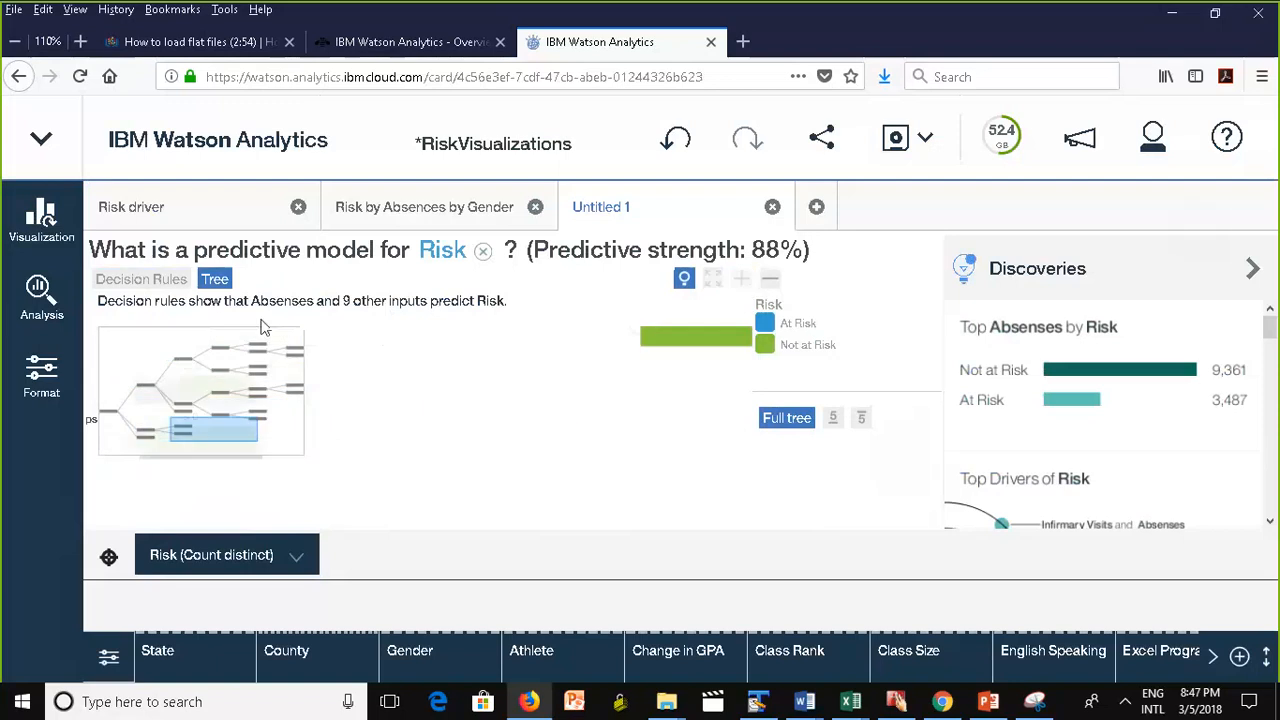
{"action": "left_click_drag", "start_coordinate": [164, 415], "coordinate": [271, 481]}
{"action": "scroll", "coordinate": [271, 481], "scroll_direction": "down", "scroll_amount": 5}
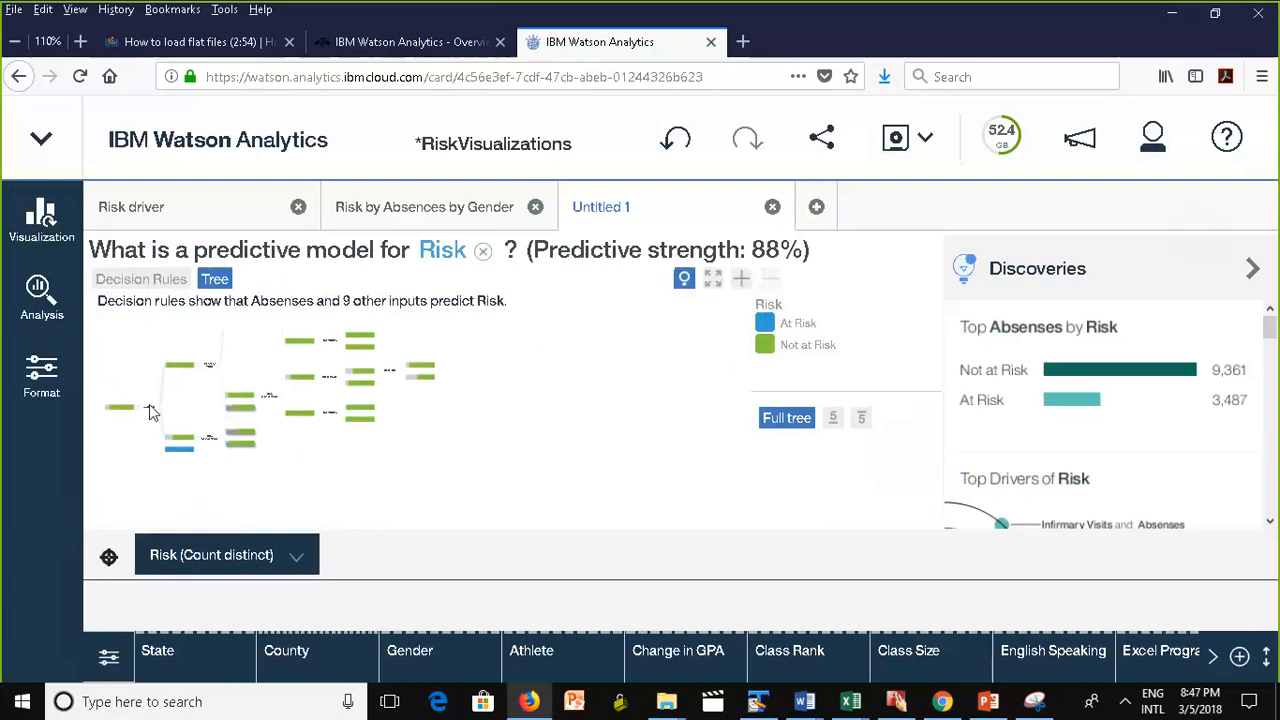
{"action": "left_click", "coordinate": [741, 281]}
{"action": "left_click", "coordinate": [741, 281]}
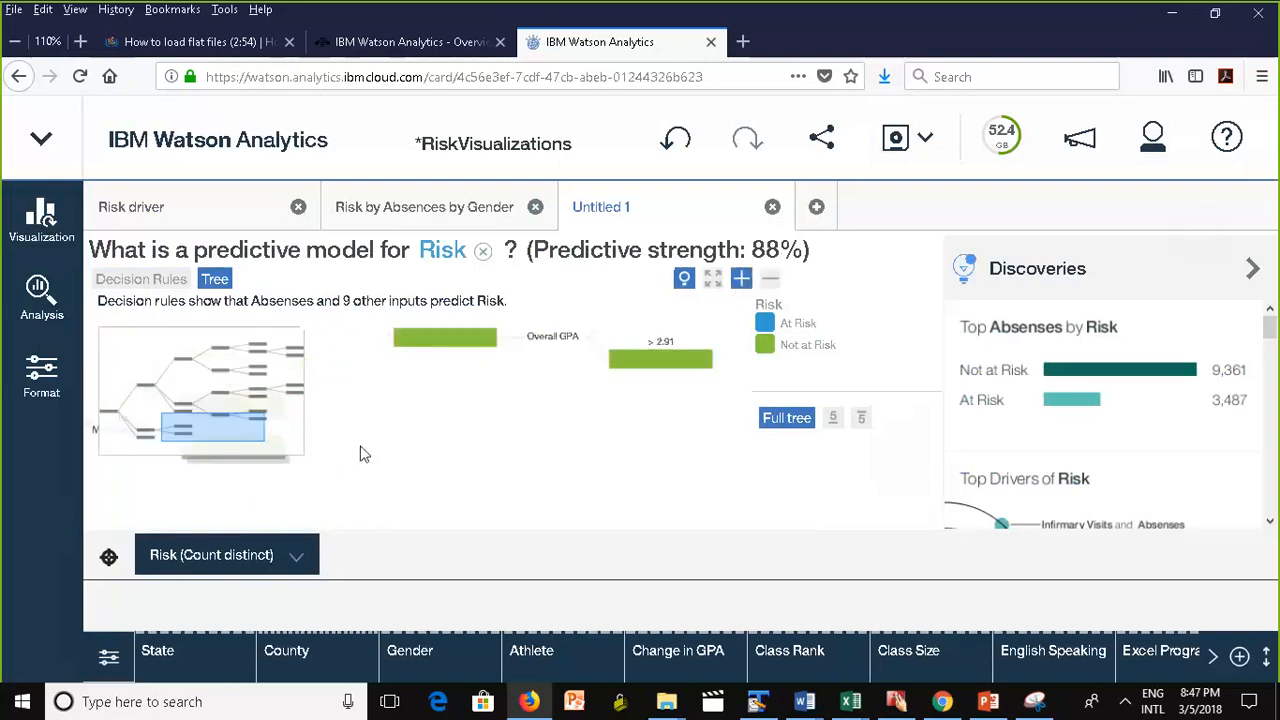
Enlarge the browser page to 133% and examine the Absences split next to the root of the decision tree.
{"action": "key", "text": "ctrl+plus"}
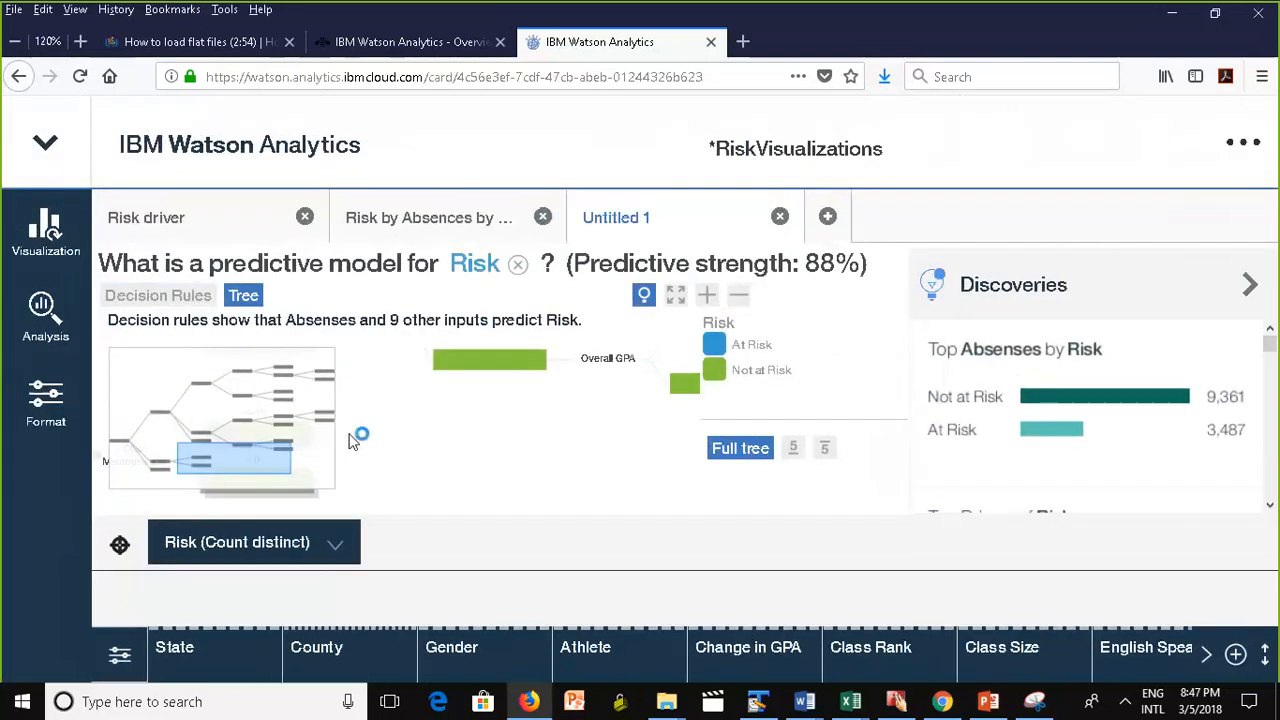
{"action": "key", "text": "ctrl+plus"}
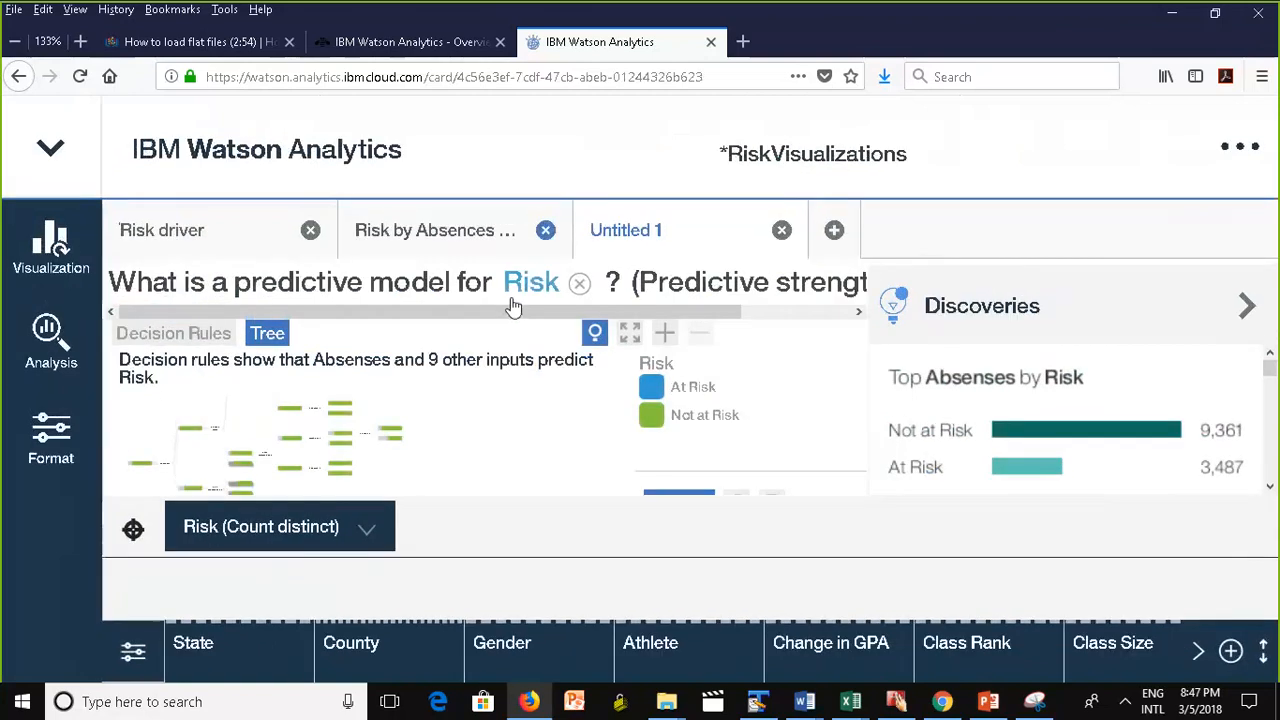
{"action": "left_click", "coordinate": [630, 318]}
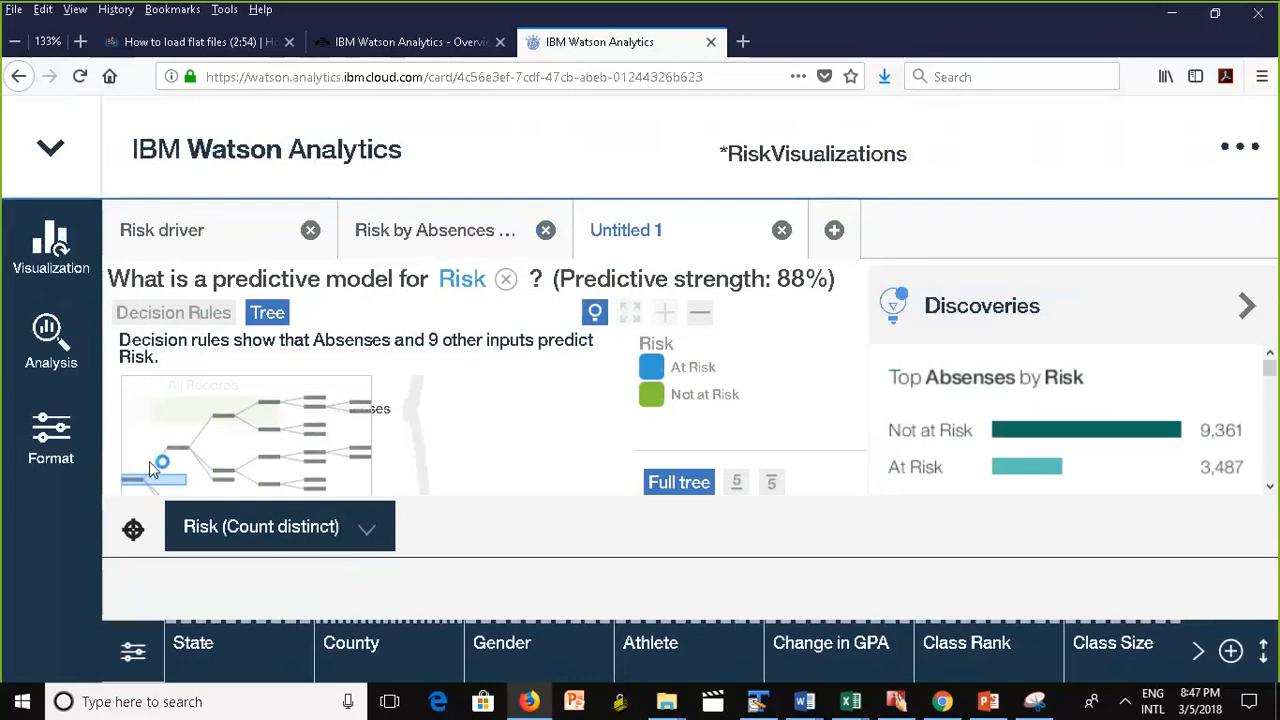
{"action": "scroll", "coordinate": [311, 434], "scroll_direction": "down", "scroll_amount": 3}
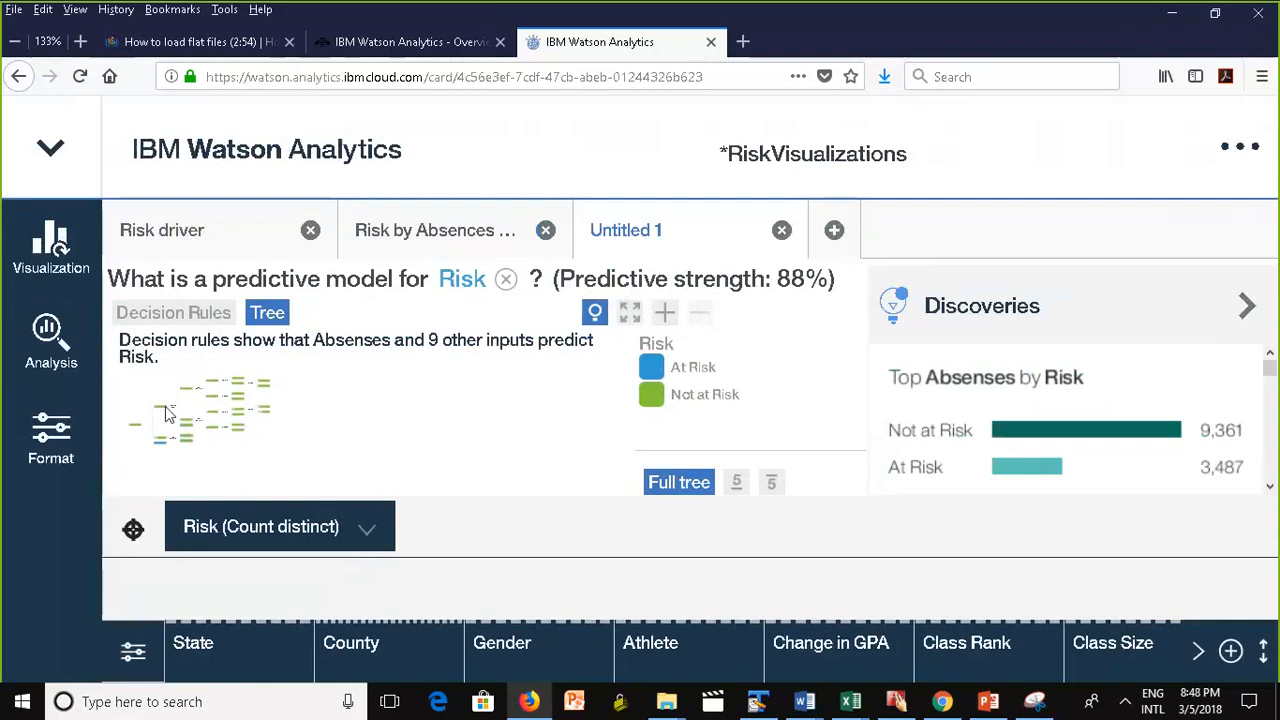
Collapse the uppermost Absences branch and turn off the category highlighting so each node shows both At Risk and Not at Risk shares.
{"action": "left_click", "coordinate": [168, 413]}
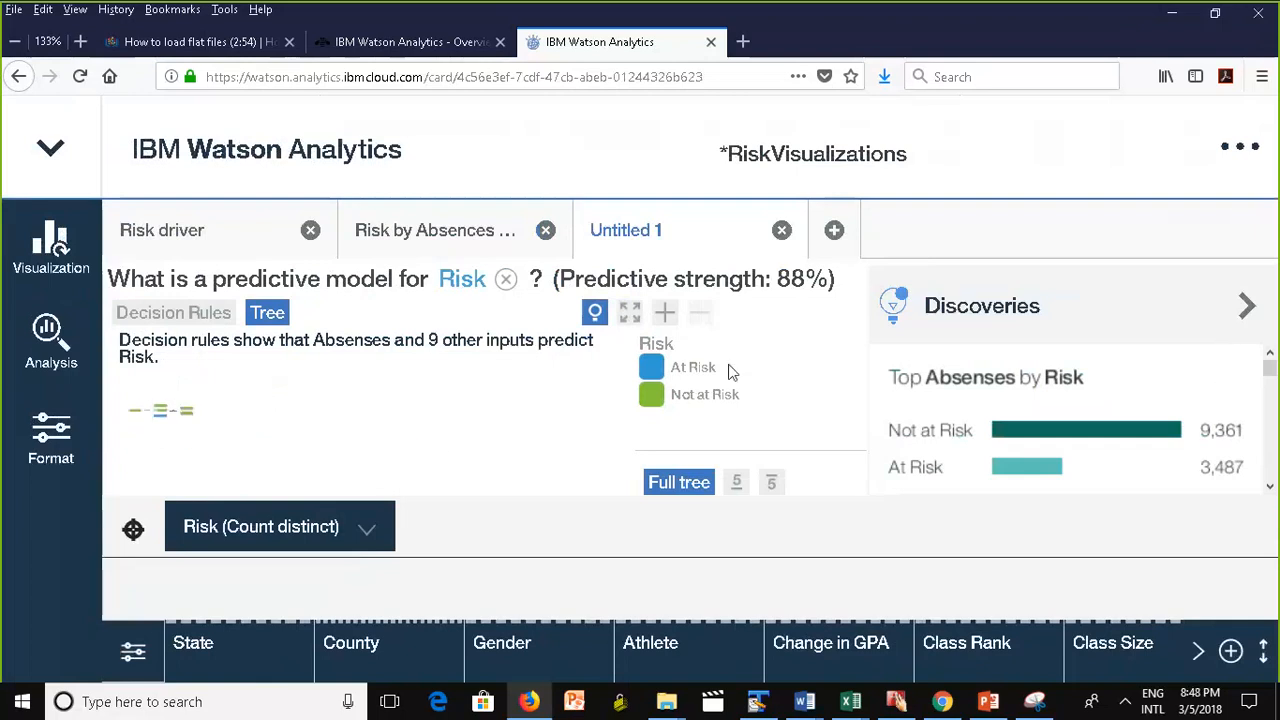
{"action": "left_click", "coordinate": [631, 314]}
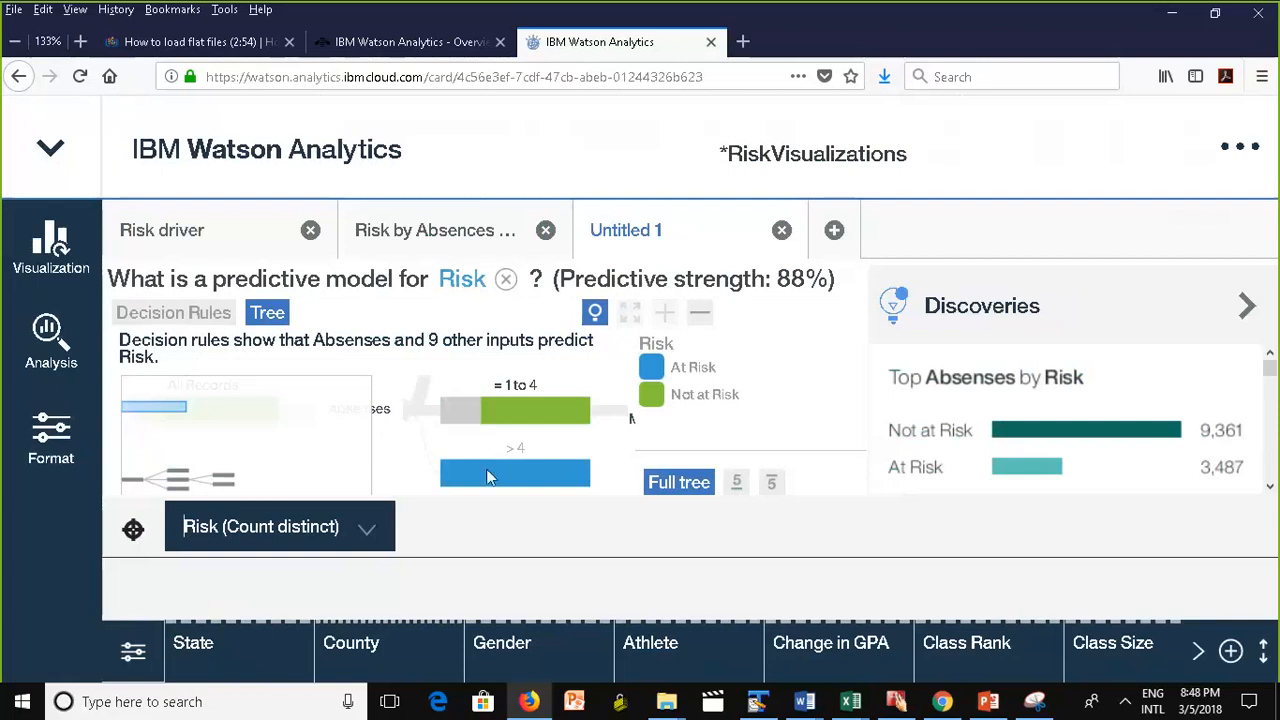
{"action": "mouse_move", "coordinate": [493, 476]}
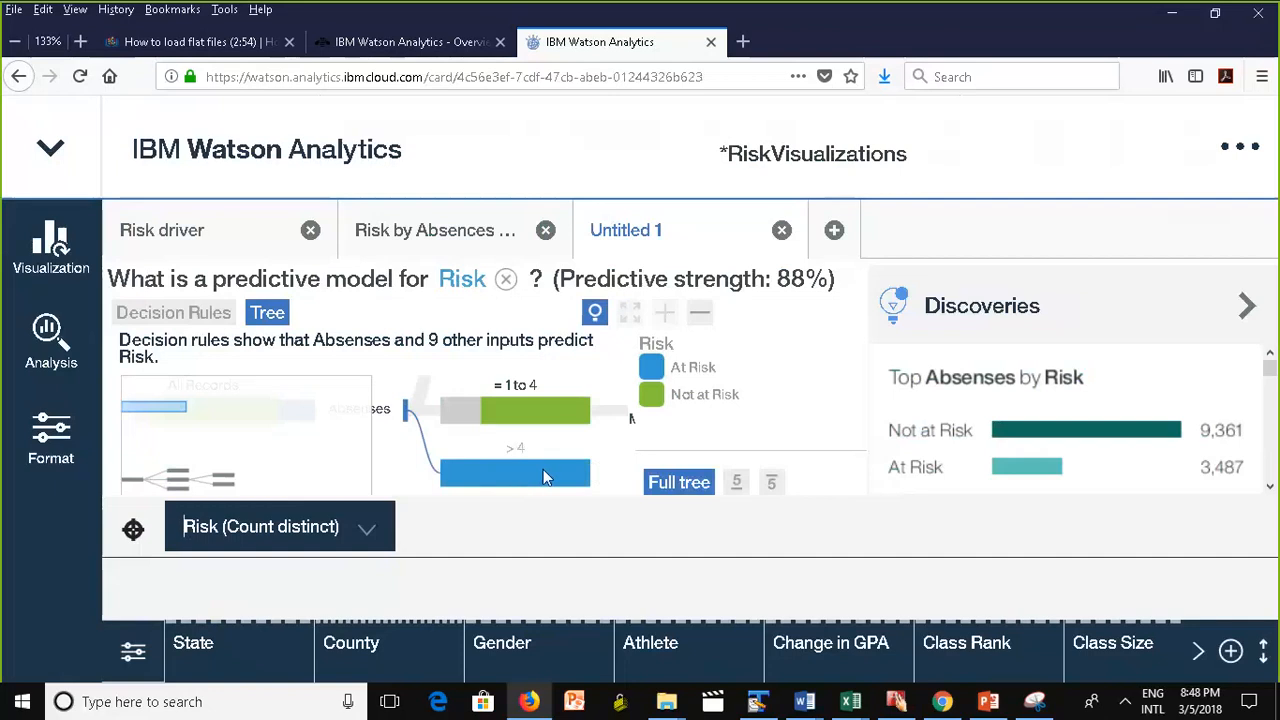
{"action": "left_click", "coordinate": [595, 314]}
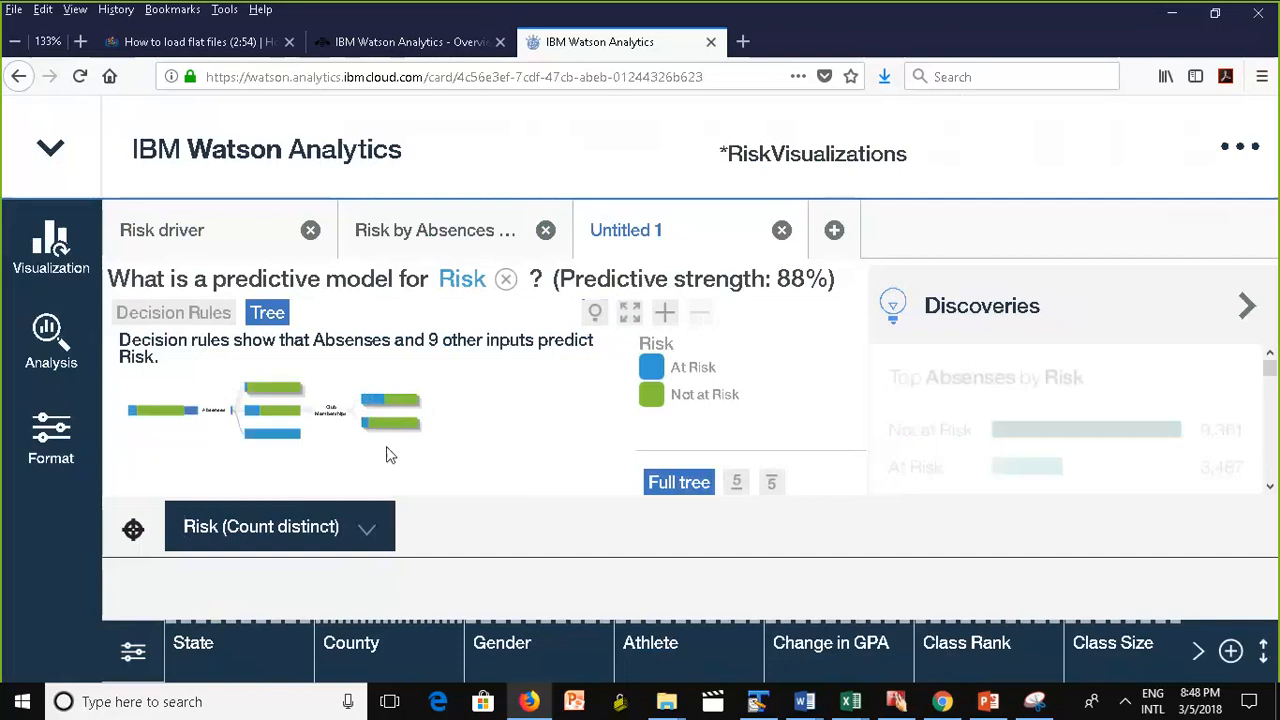
Check the record counts of the 1 to 4 Absences node and expand its branch through Club Memberships to Overall GPA.
{"action": "mouse_move", "coordinate": [271, 441]}
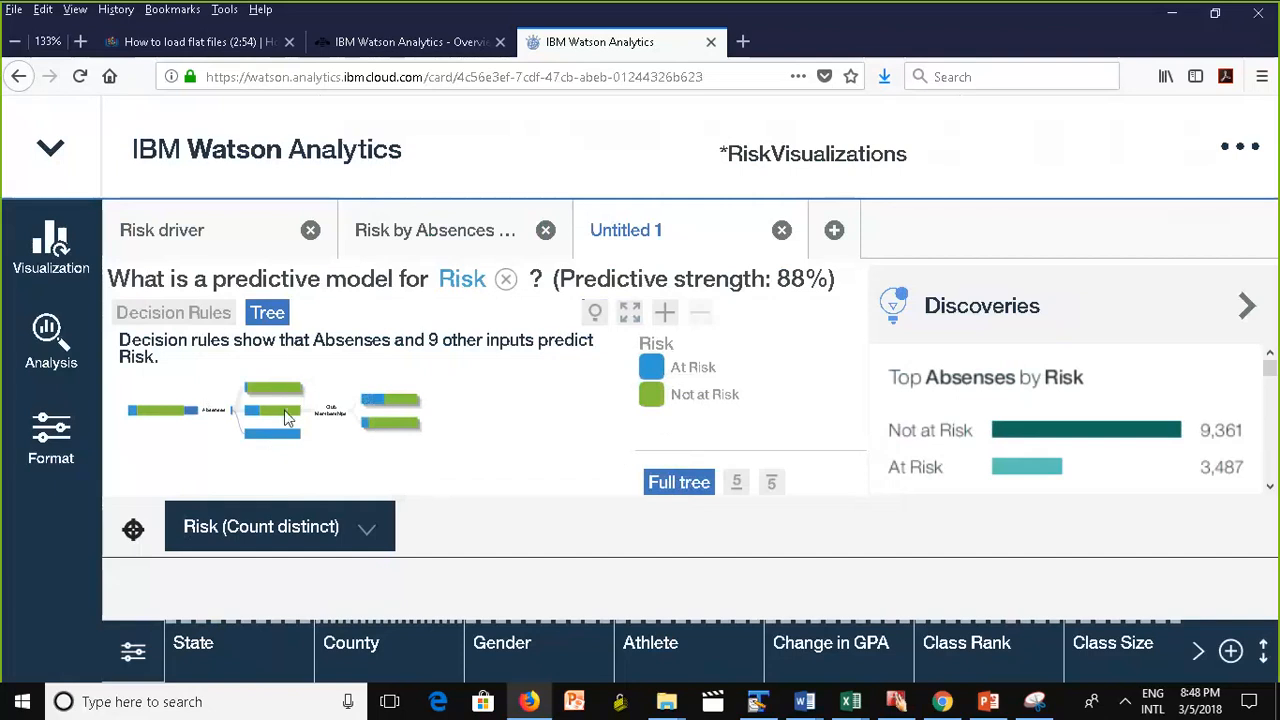
{"action": "mouse_move", "coordinate": [284, 411]}
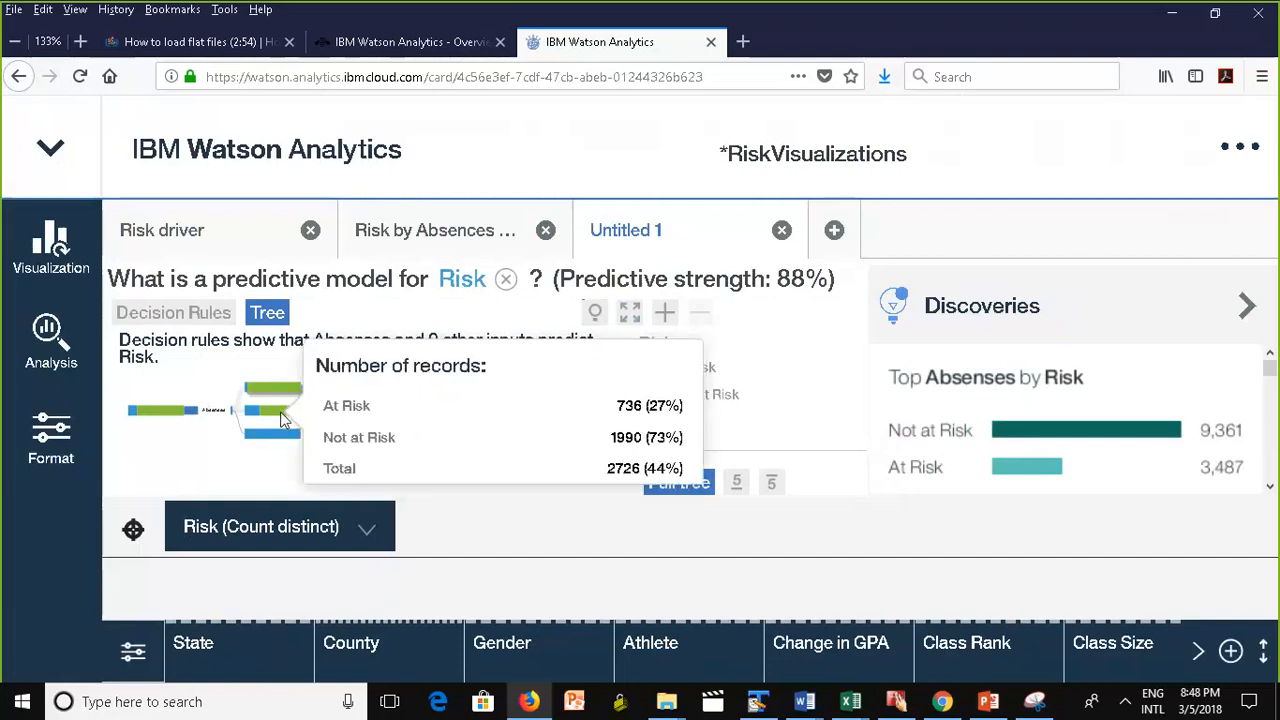
{"action": "left_click", "coordinate": [278, 415]}
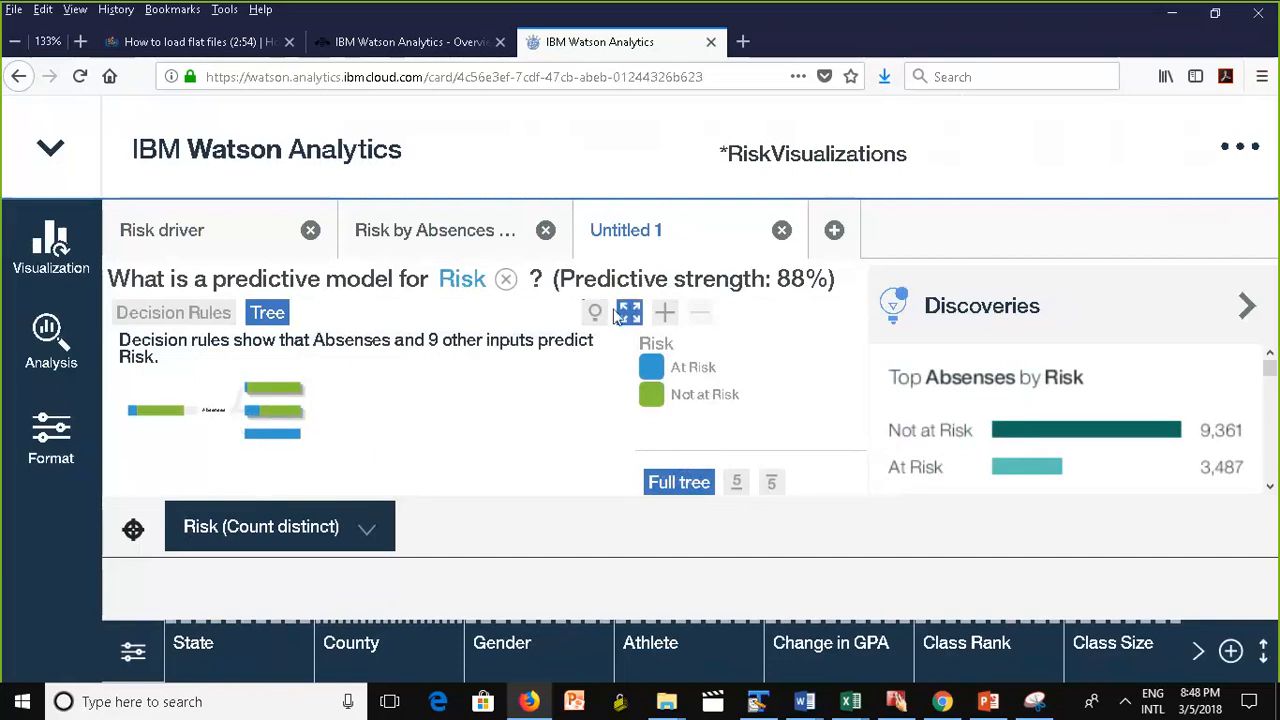
{"action": "mouse_move", "coordinate": [281, 416]}
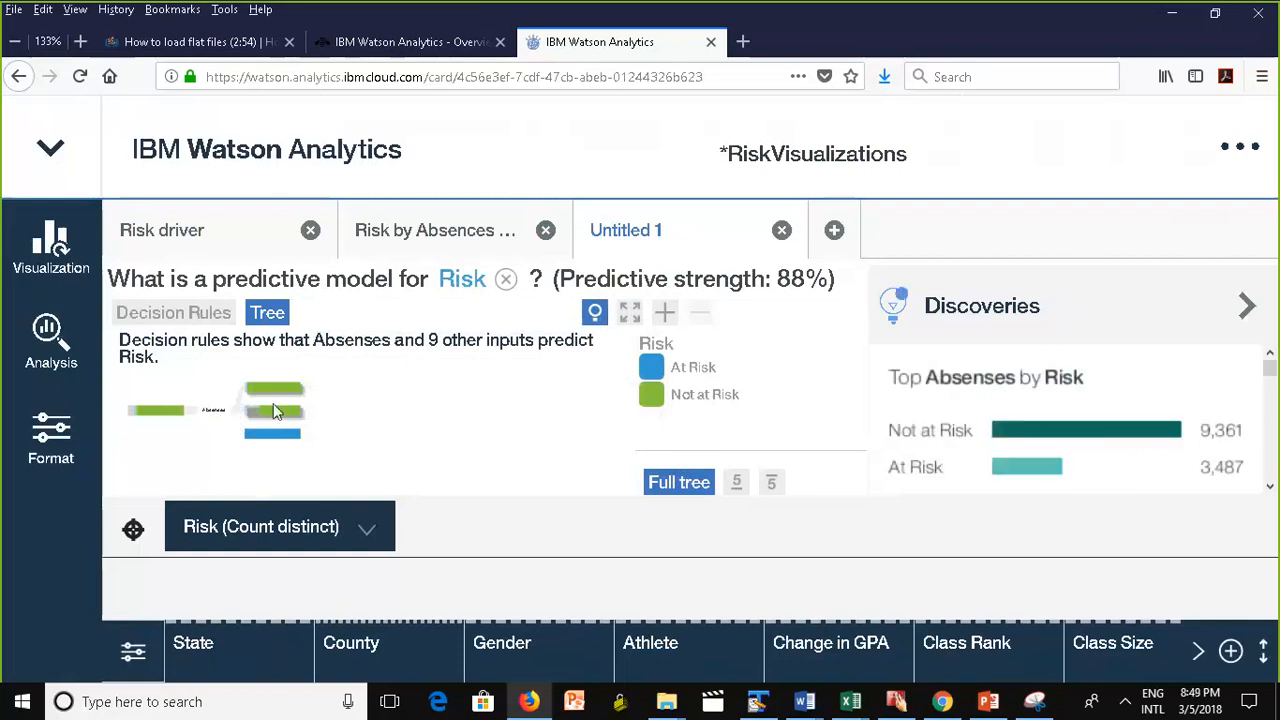
{"action": "left_click", "coordinate": [281, 416]}
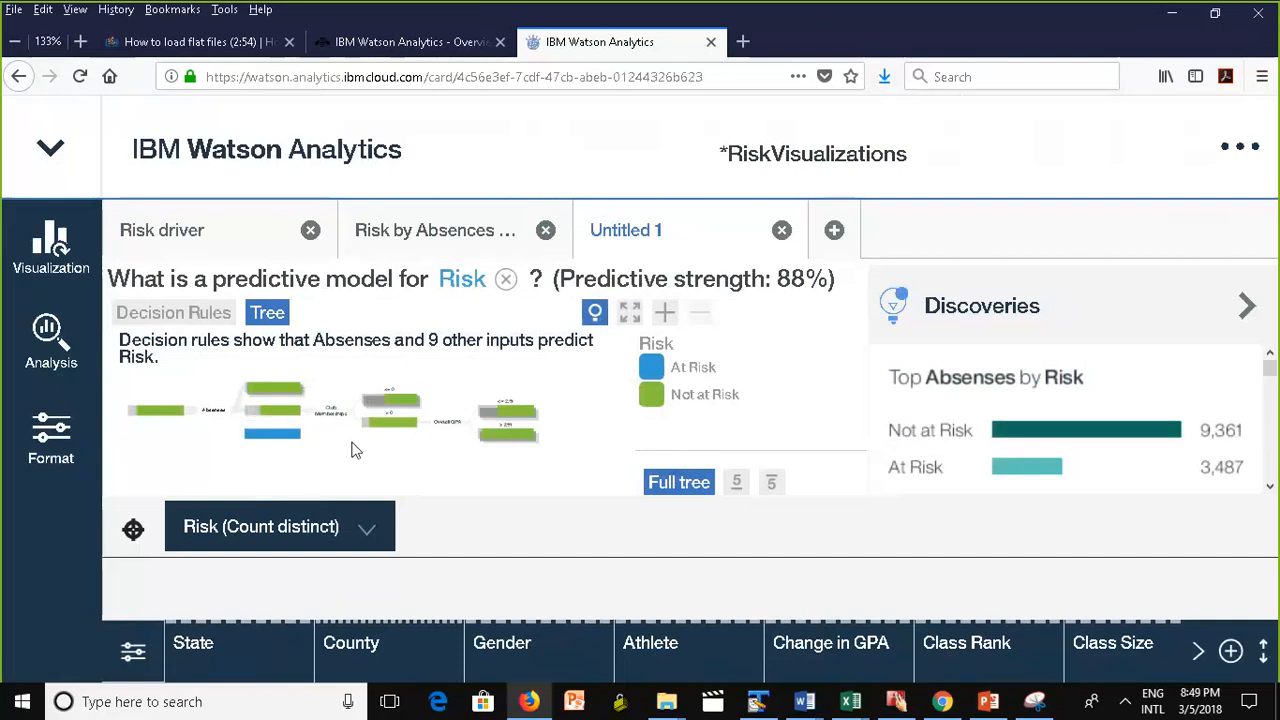
{"action": "mouse_move", "coordinate": [329, 416]}
{"action": "mouse_move", "coordinate": [285, 415]}
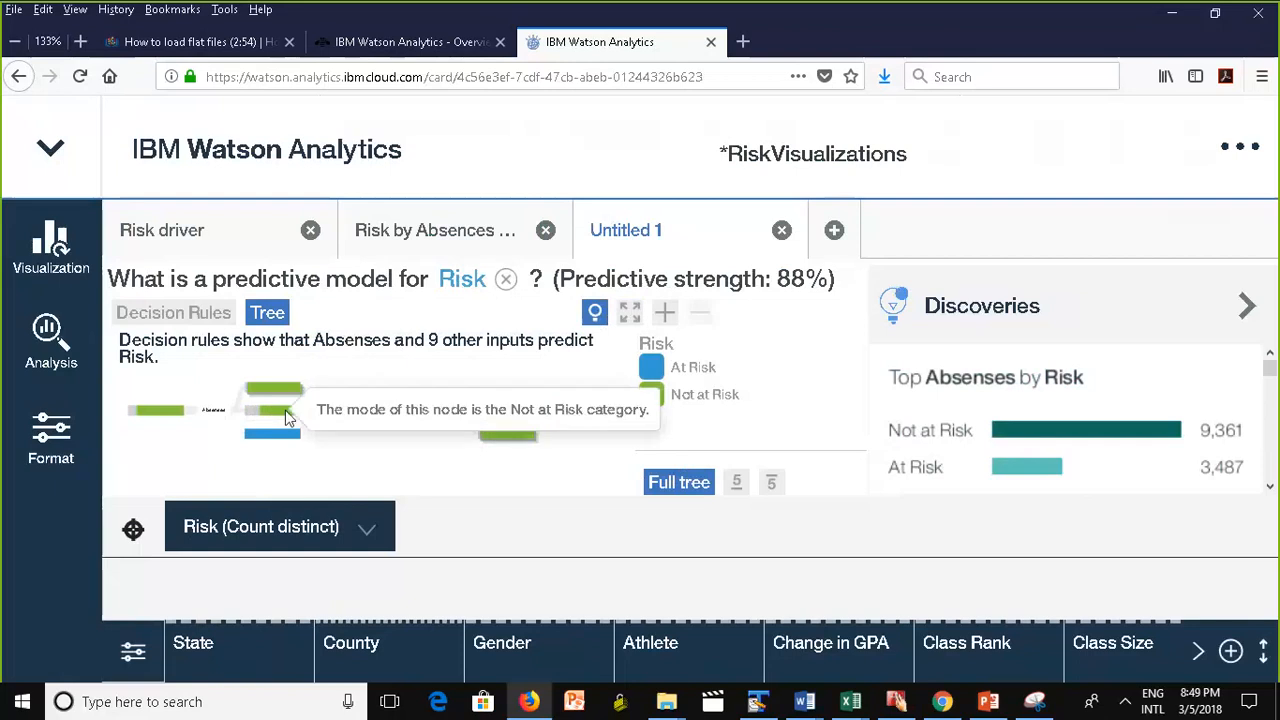
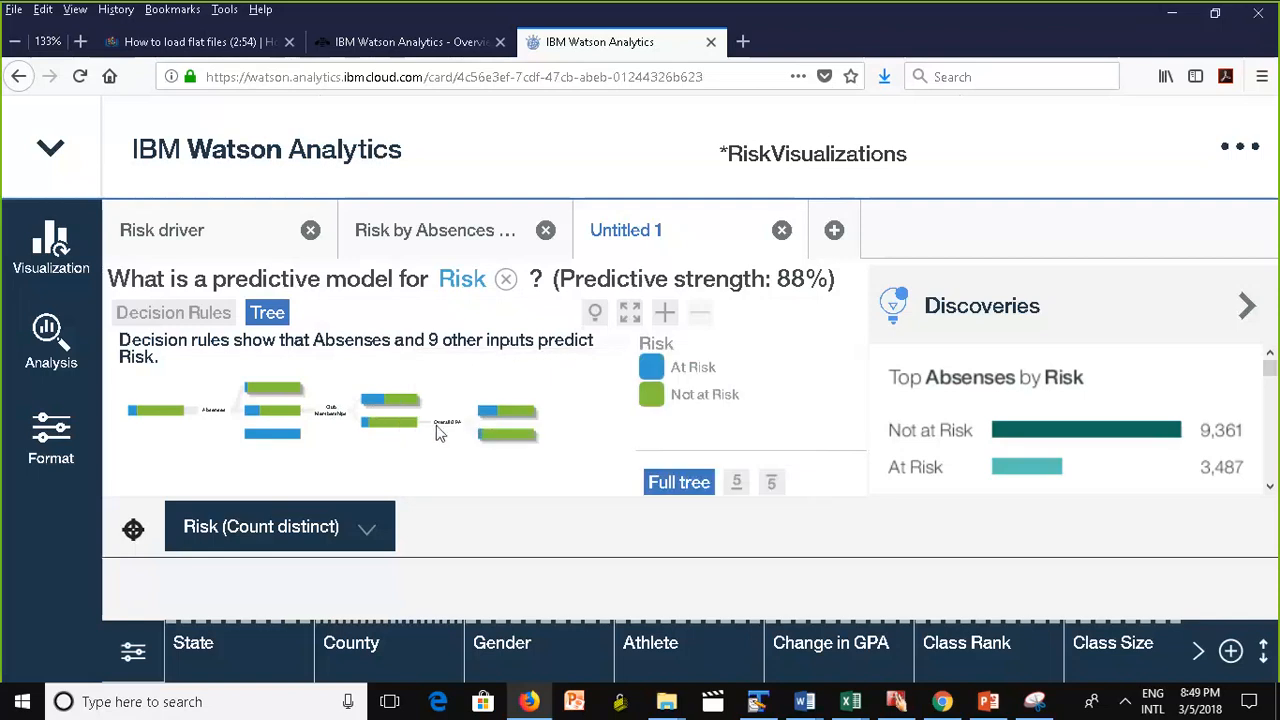
Expand the higher Overall GPA node and the lower Class Hours node beneath it, checking the latter's record counts.
{"action": "left_click", "coordinate": [510, 440]}
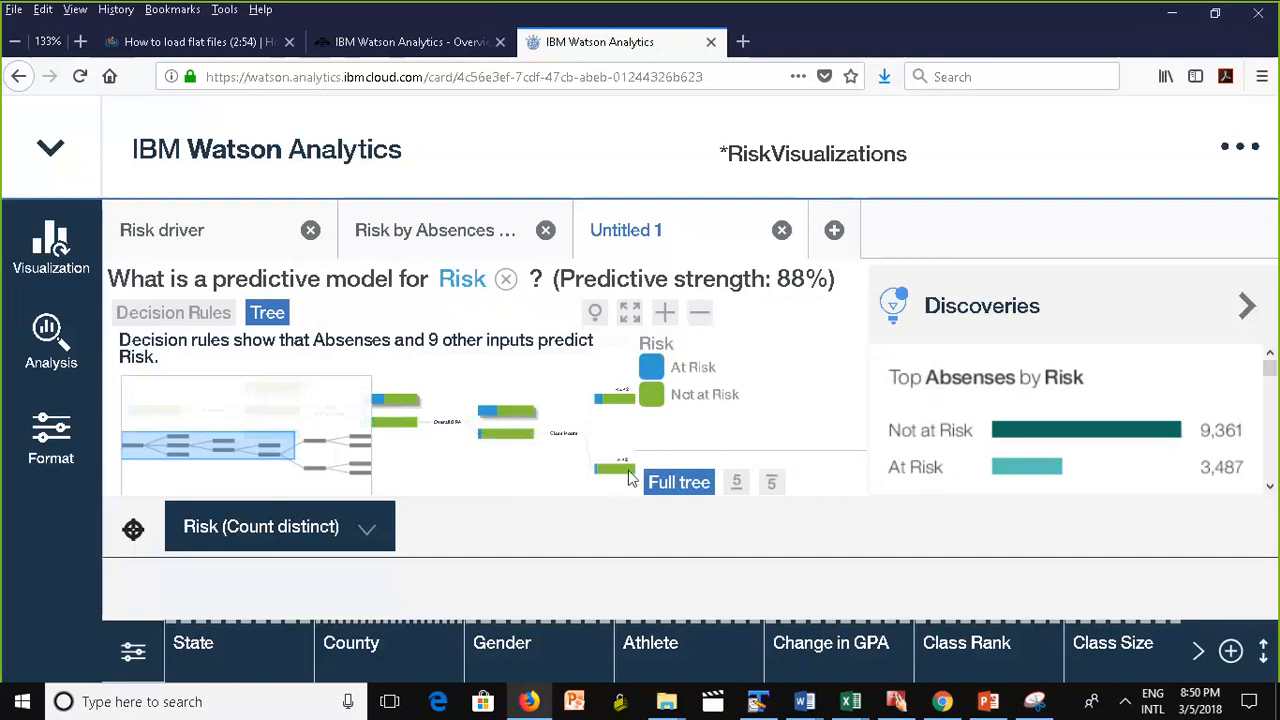
{"action": "mouse_move", "coordinate": [624, 475]}
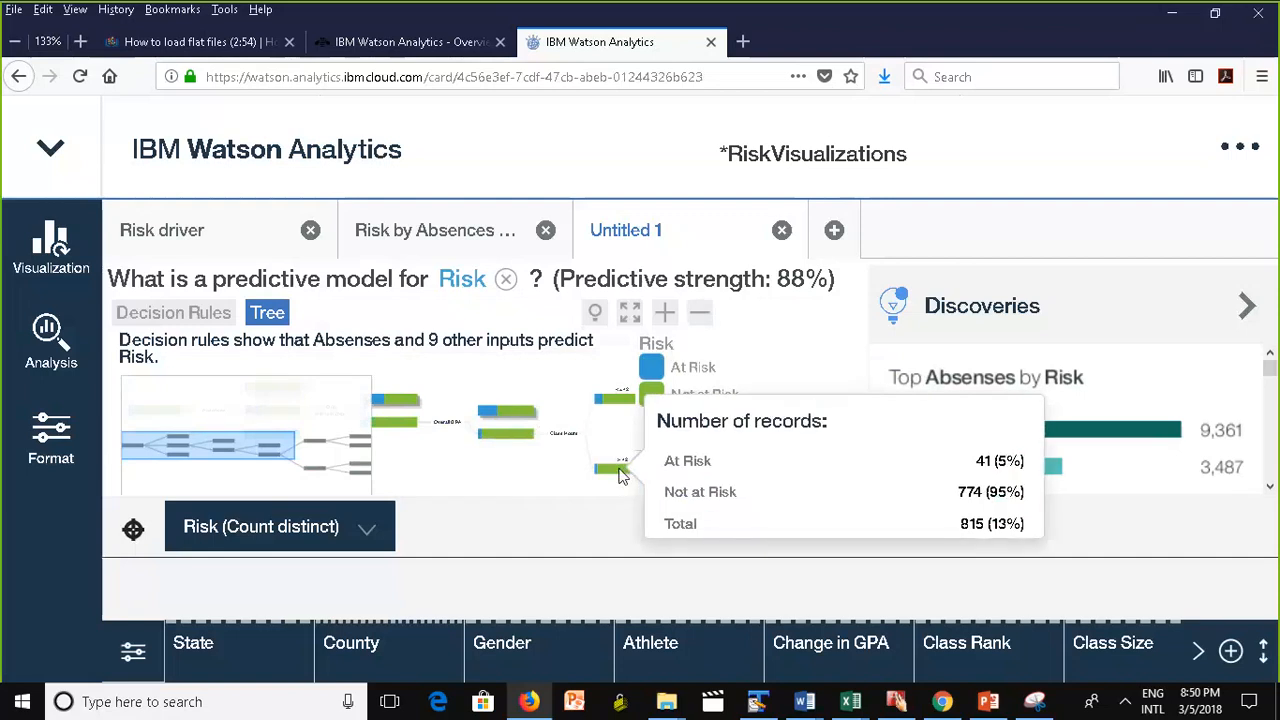
{"action": "left_click", "coordinate": [619, 475]}
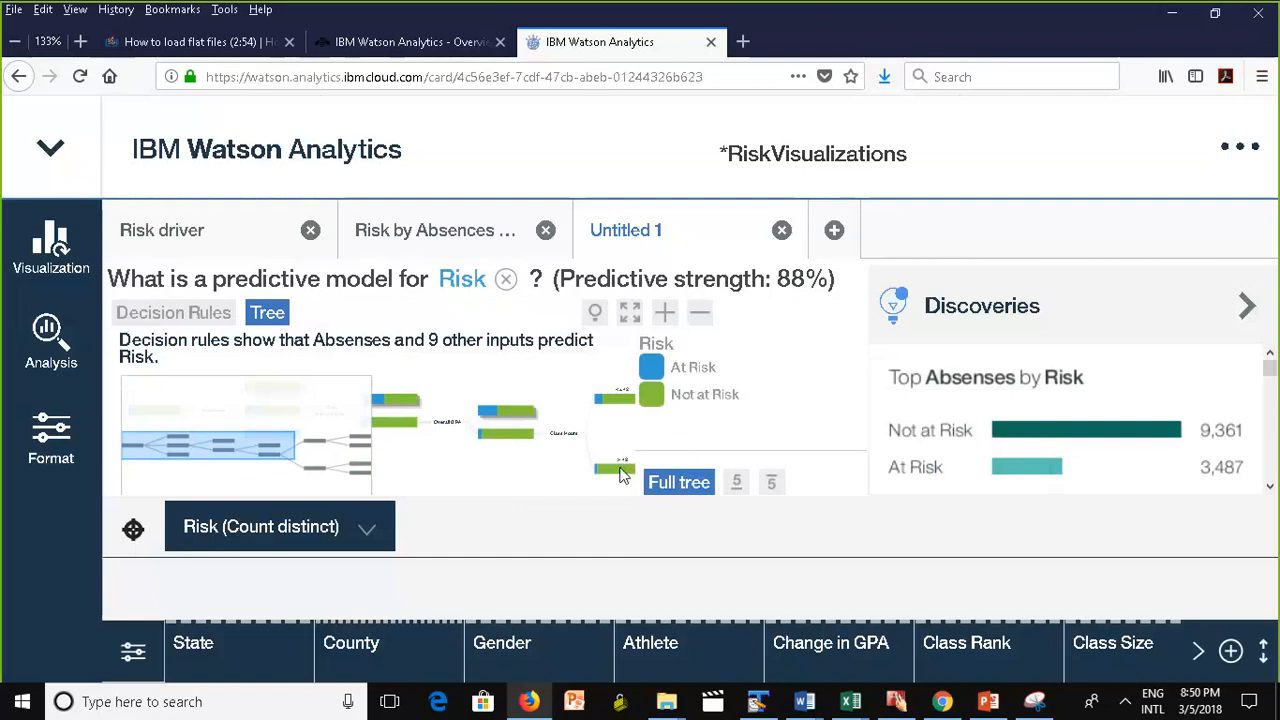
{"action": "mouse_move", "coordinate": [619, 475]}
Open the analysis details of the decision tree and read through the statistical details, records summary and predictor importance.
{"action": "left_click", "coordinate": [44, 357]}
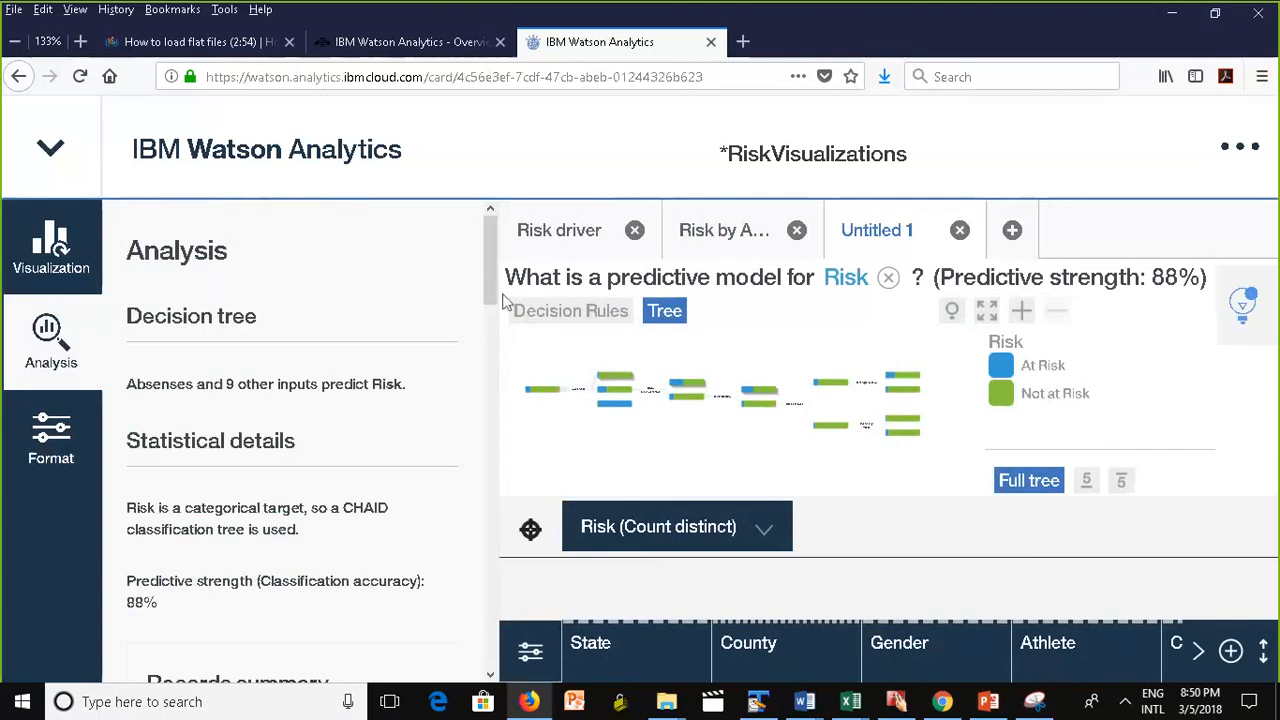
{"action": "left_click_drag", "start_coordinate": [482, 284], "coordinate": [505, 315]}
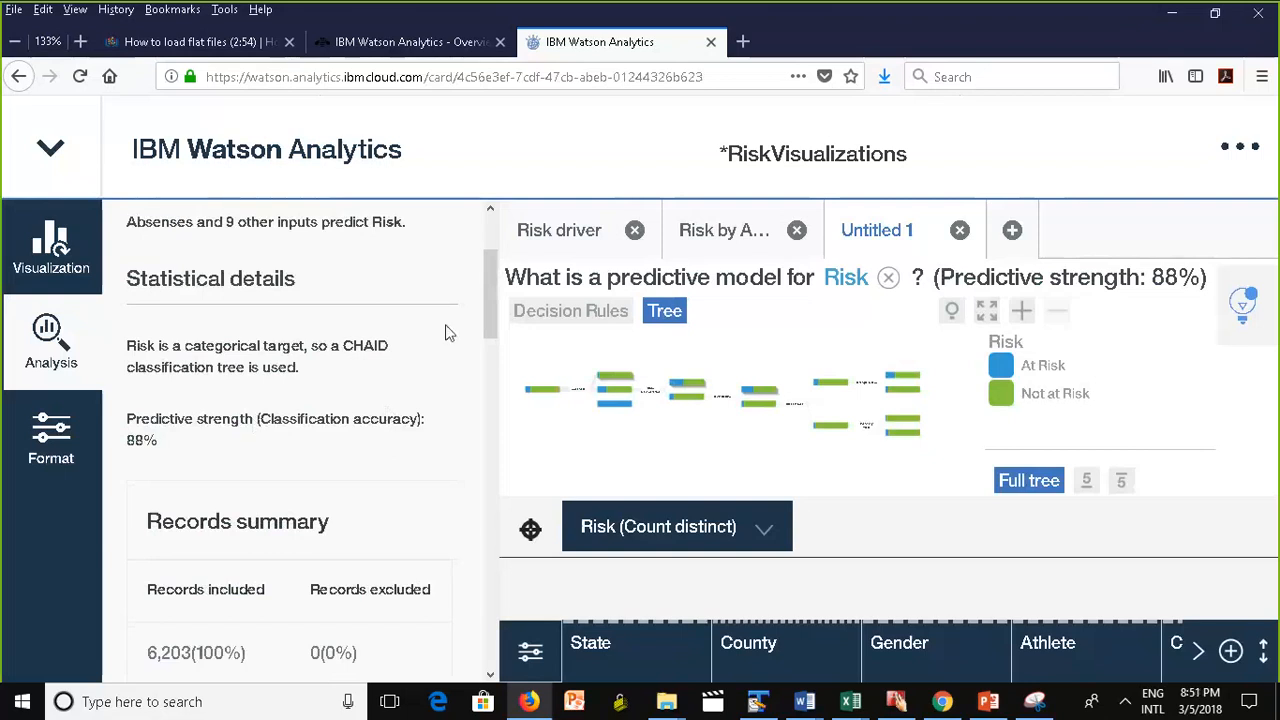
{"action": "left_click_drag", "start_coordinate": [500, 310], "coordinate": [500, 424]}
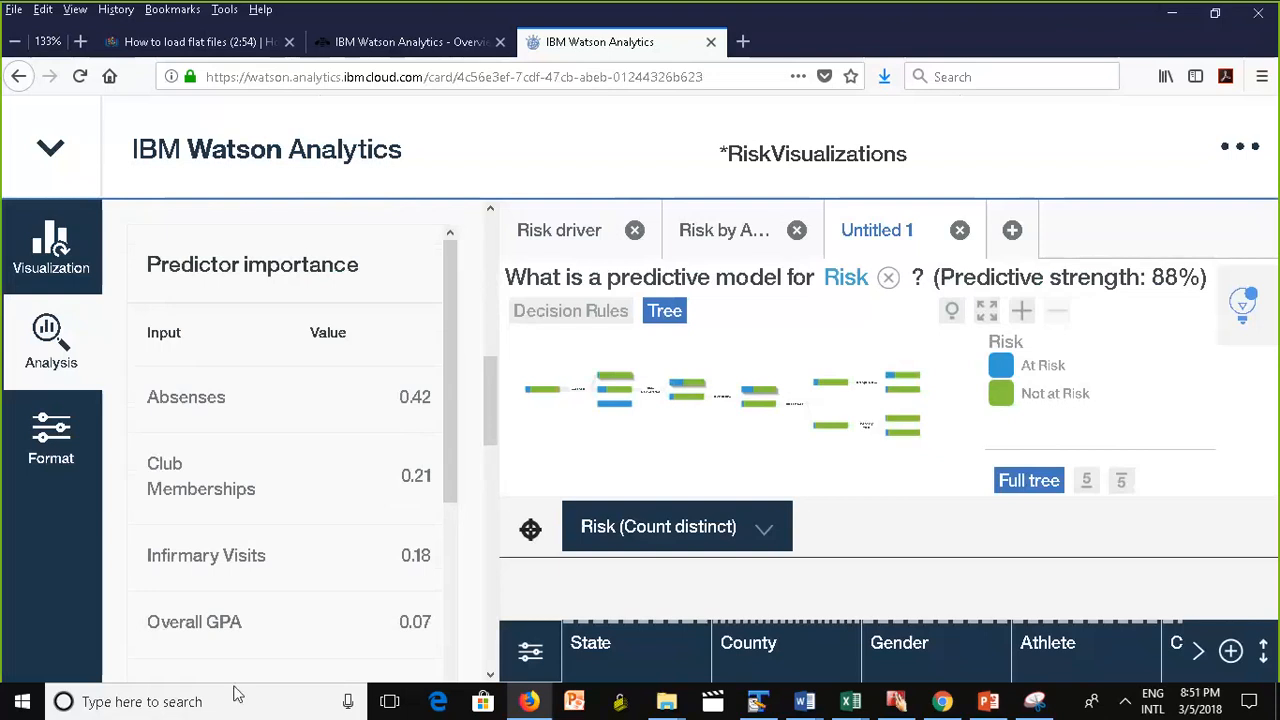
{"action": "left_click_drag", "start_coordinate": [451, 424], "coordinate": [504, 587]}
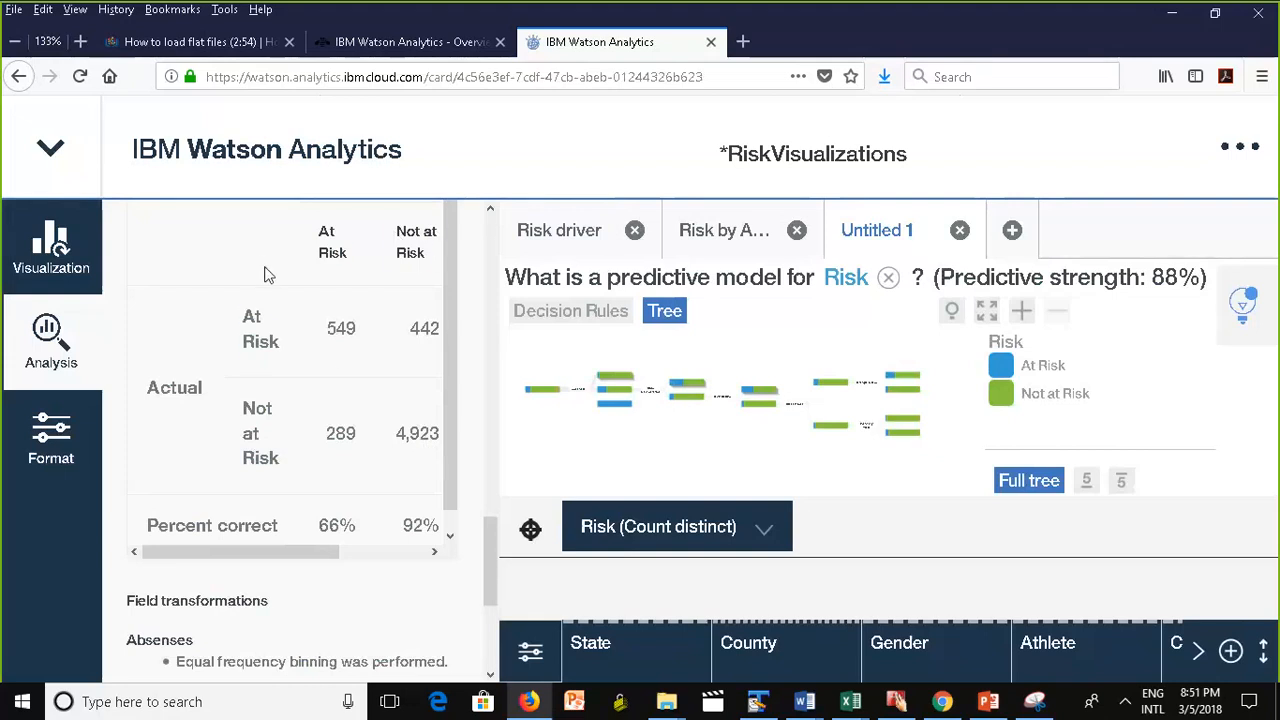
Review the classification table's actual At Risk and Not at Risk rows, percent correct and field transformations, and close the analysis details.
{"action": "left_click_drag", "start_coordinate": [261, 267], "coordinate": [306, 341]}
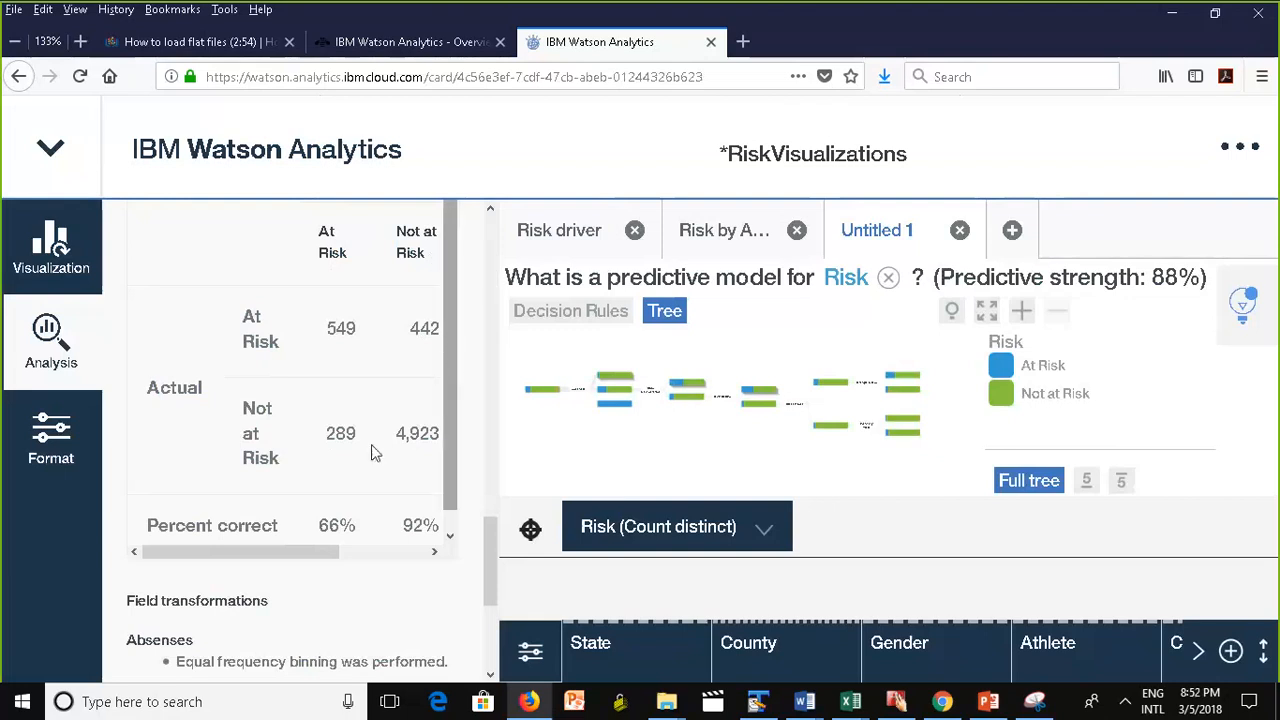
{"action": "left_click_drag", "start_coordinate": [256, 576], "coordinate": [326, 383]}
{"action": "left_click", "coordinate": [326, 383]}
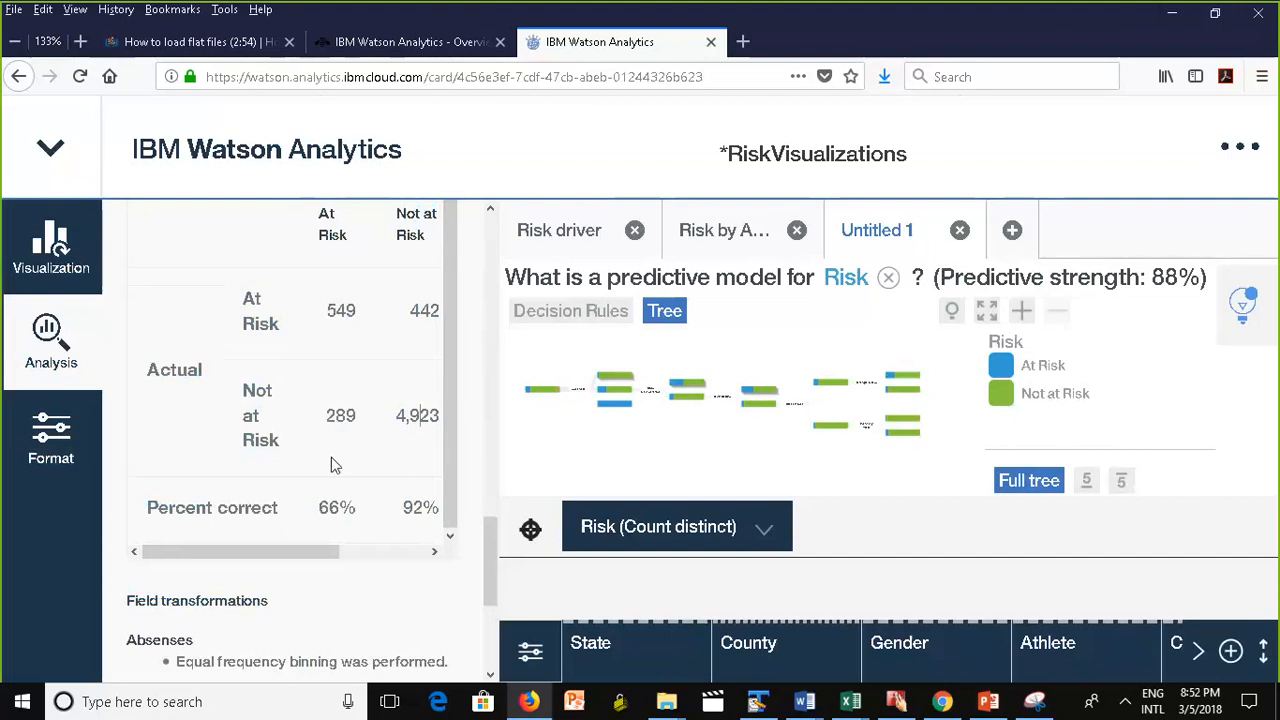
{"action": "left_click_drag", "start_coordinate": [304, 558], "coordinate": [385, 553]}
{"action": "triple_click", "coordinate": [239, 507]}
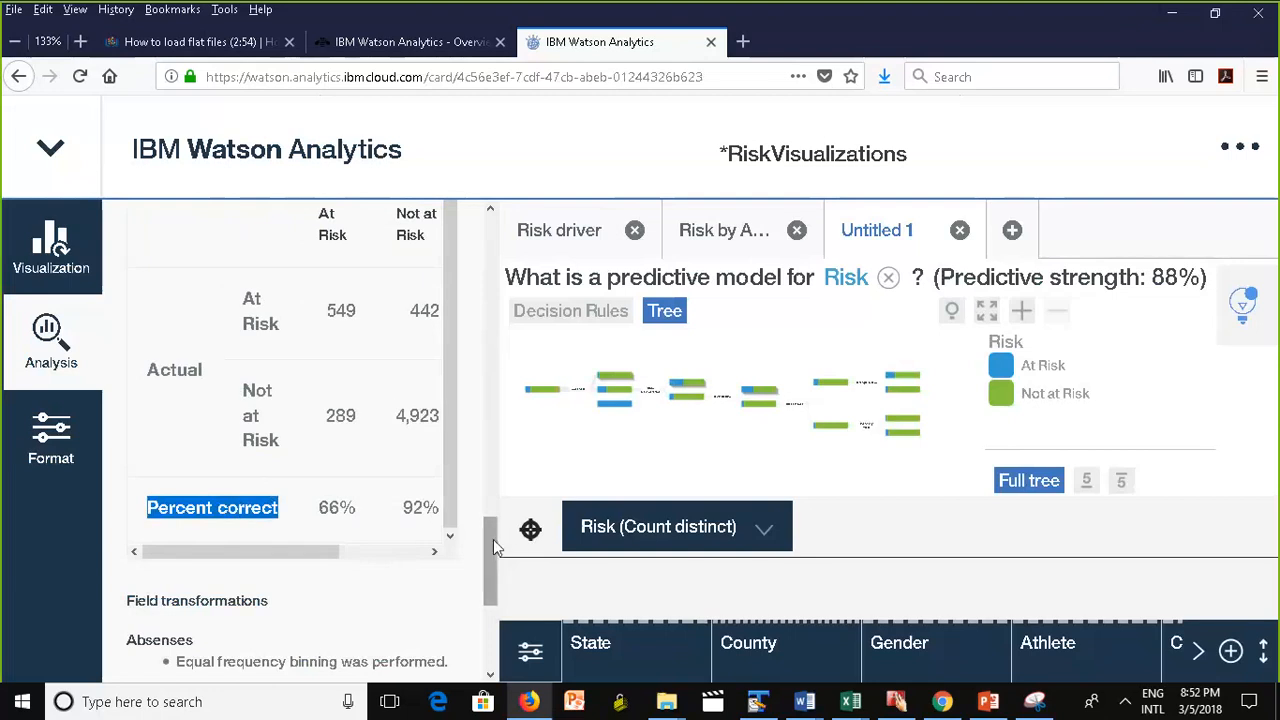
{"action": "scroll", "coordinate": [497, 547], "scroll_direction": "down", "scroll_amount": 3}
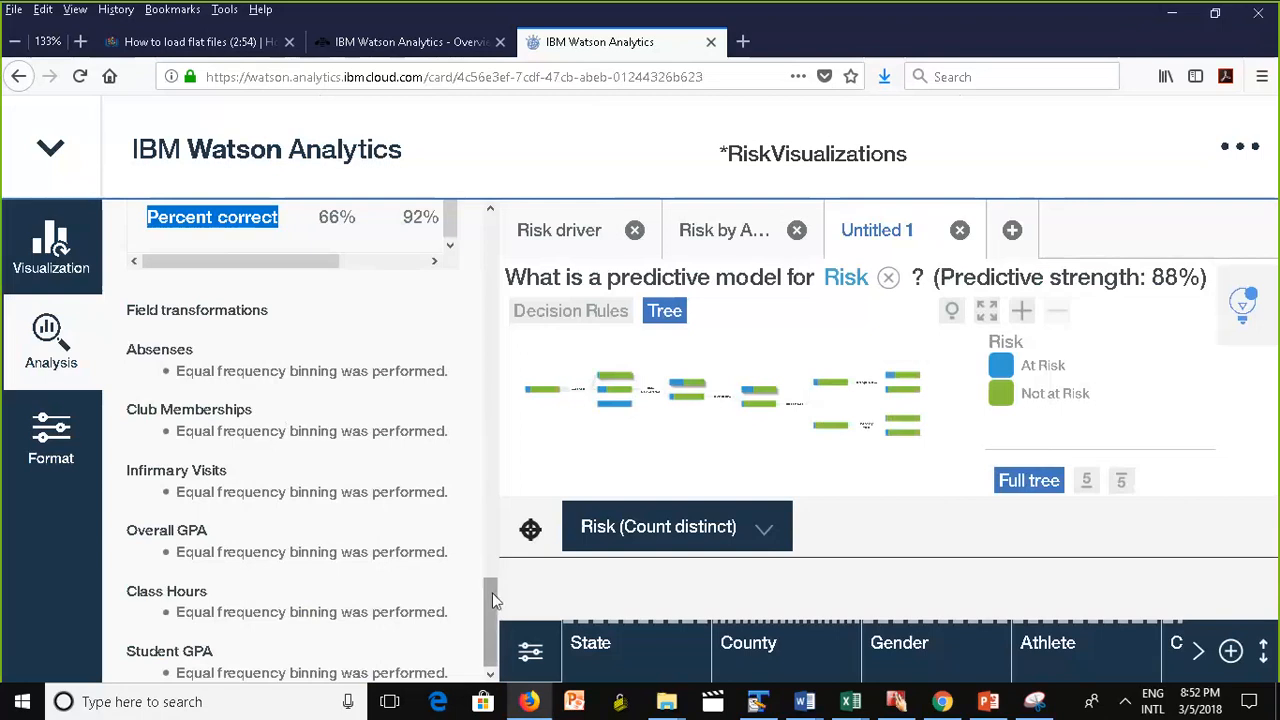
{"action": "left_click_drag", "start_coordinate": [490, 620], "coordinate": [452, 213]}
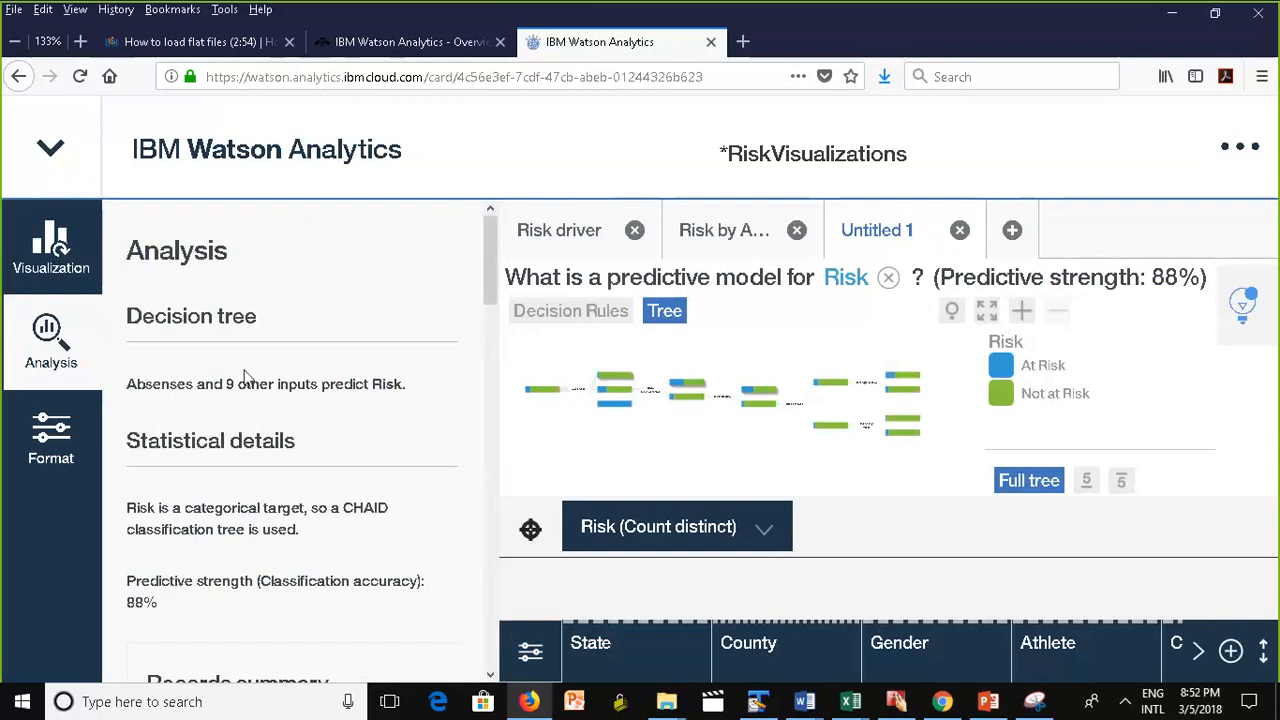
{"action": "left_click", "coordinate": [50, 337]}
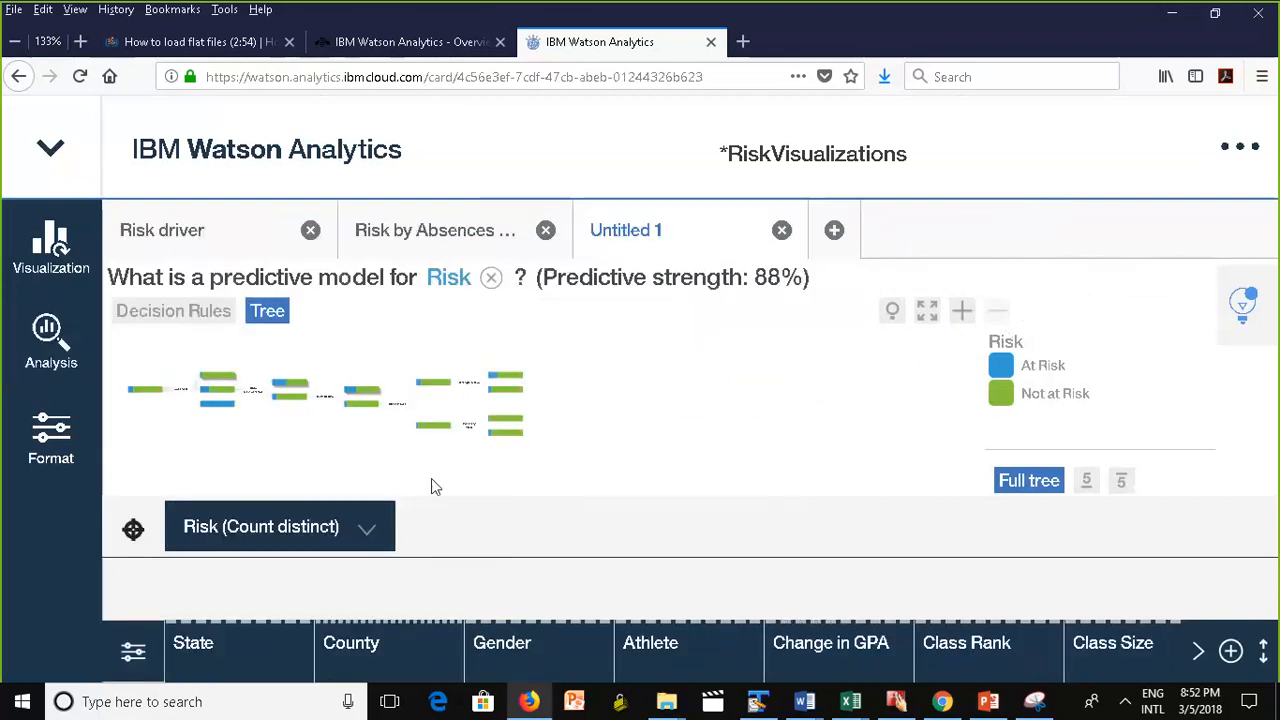
Rename the untitled Risk decision tree visualization as Risk Tree.
{"action": "left_click", "coordinate": [640, 246]}
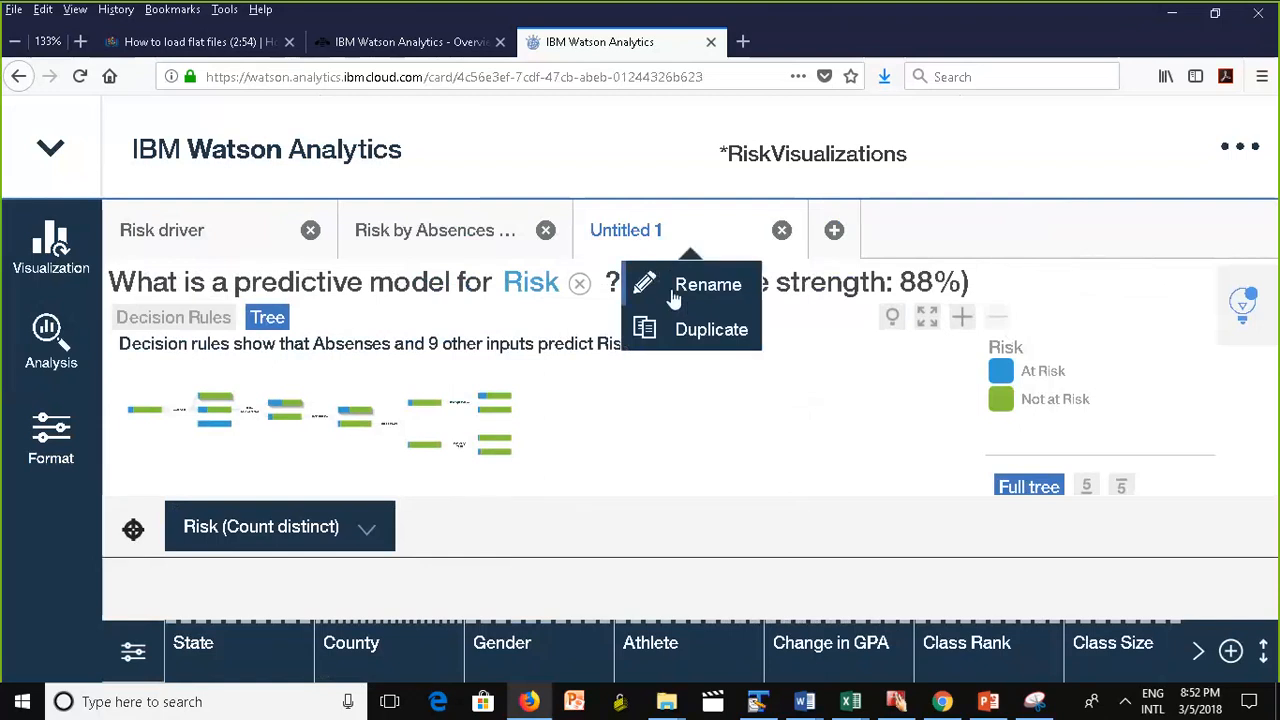
{"action": "left_click", "coordinate": [700, 285]}
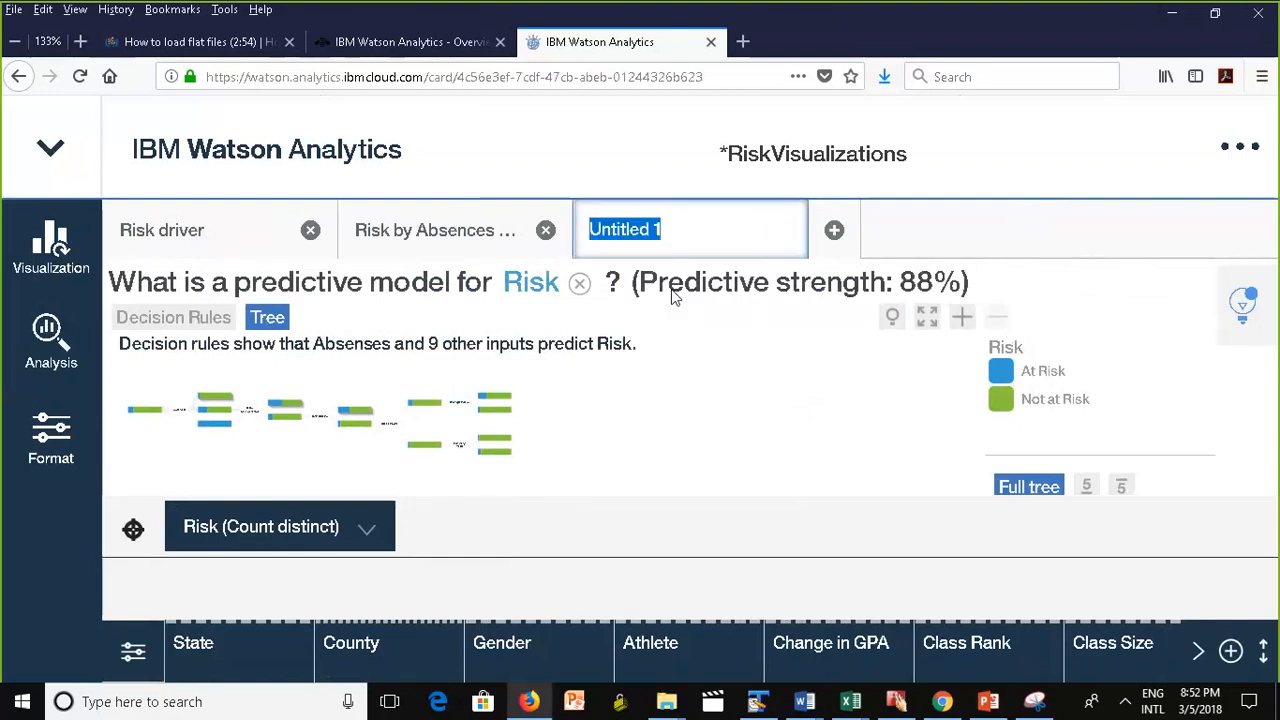
{"action": "type", "text": "Risk"}
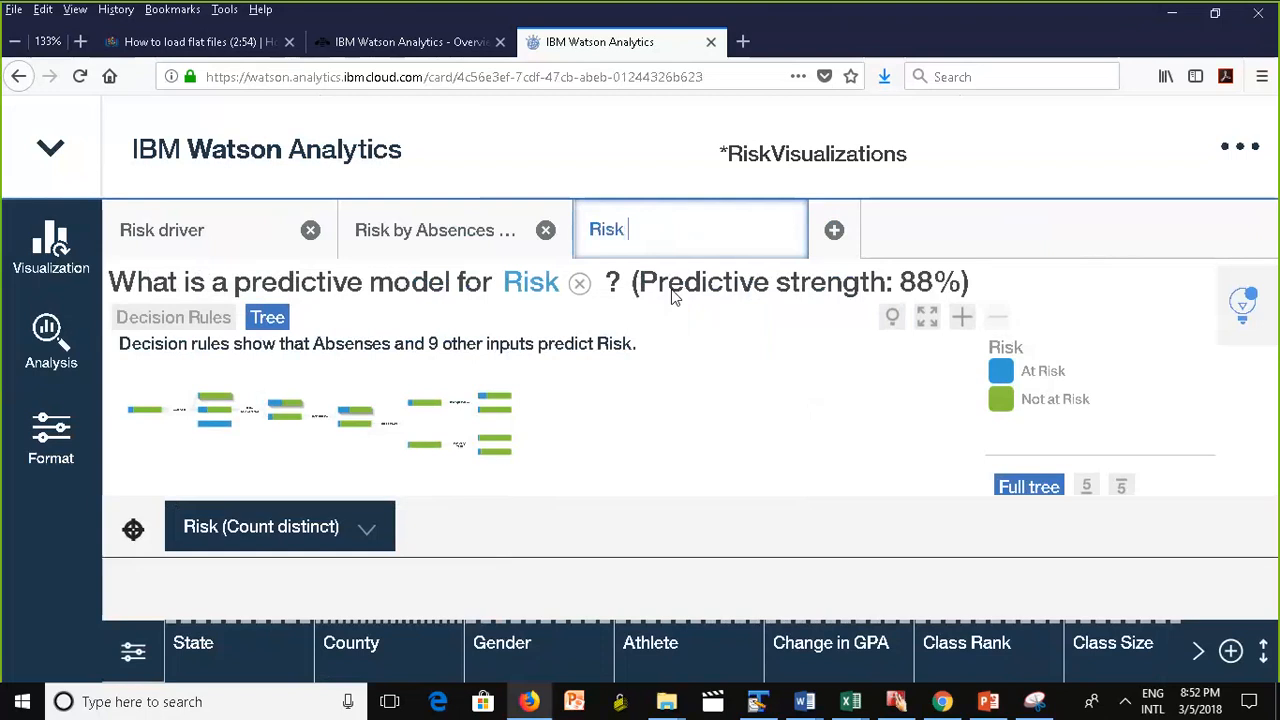
{"action": "type", "text": " Tree"}
{"action": "key", "text": "Return"}
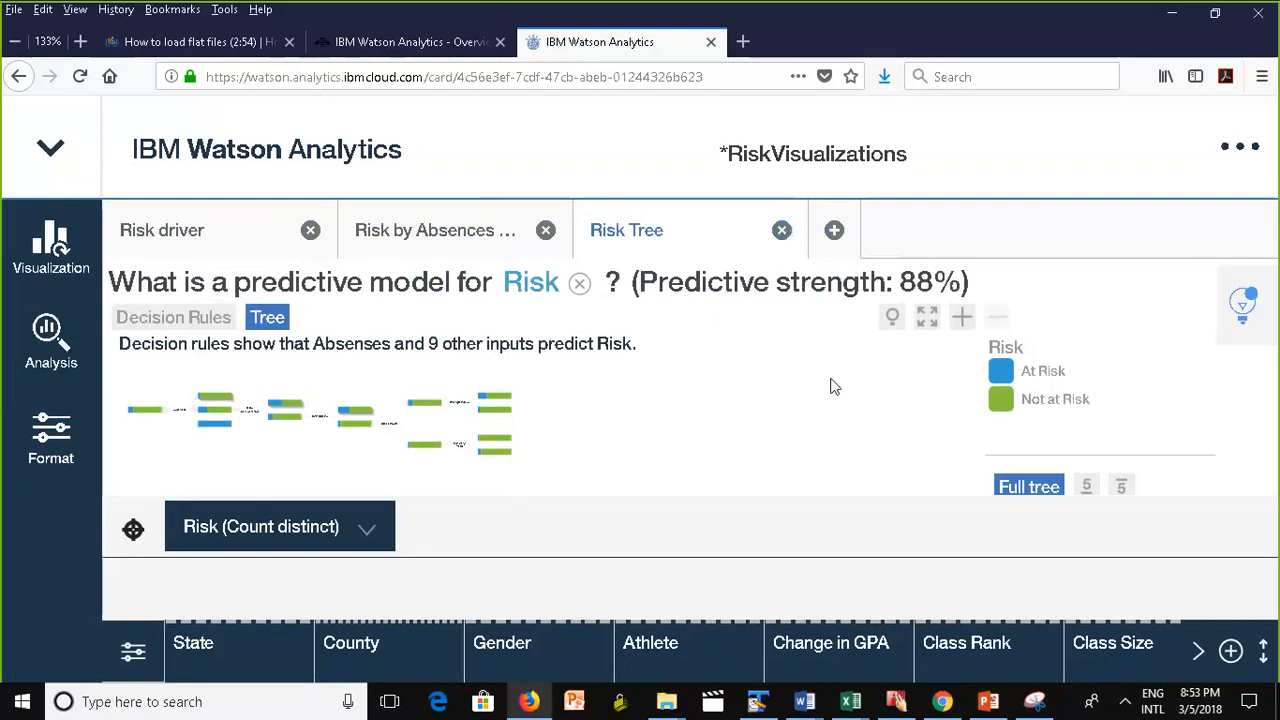
Add a visualization by asking "predictive model for GPA", choosing the Overall GPA predictive model, and collapse its Discoveries.
{"action": "left_click", "coordinate": [836, 234]}
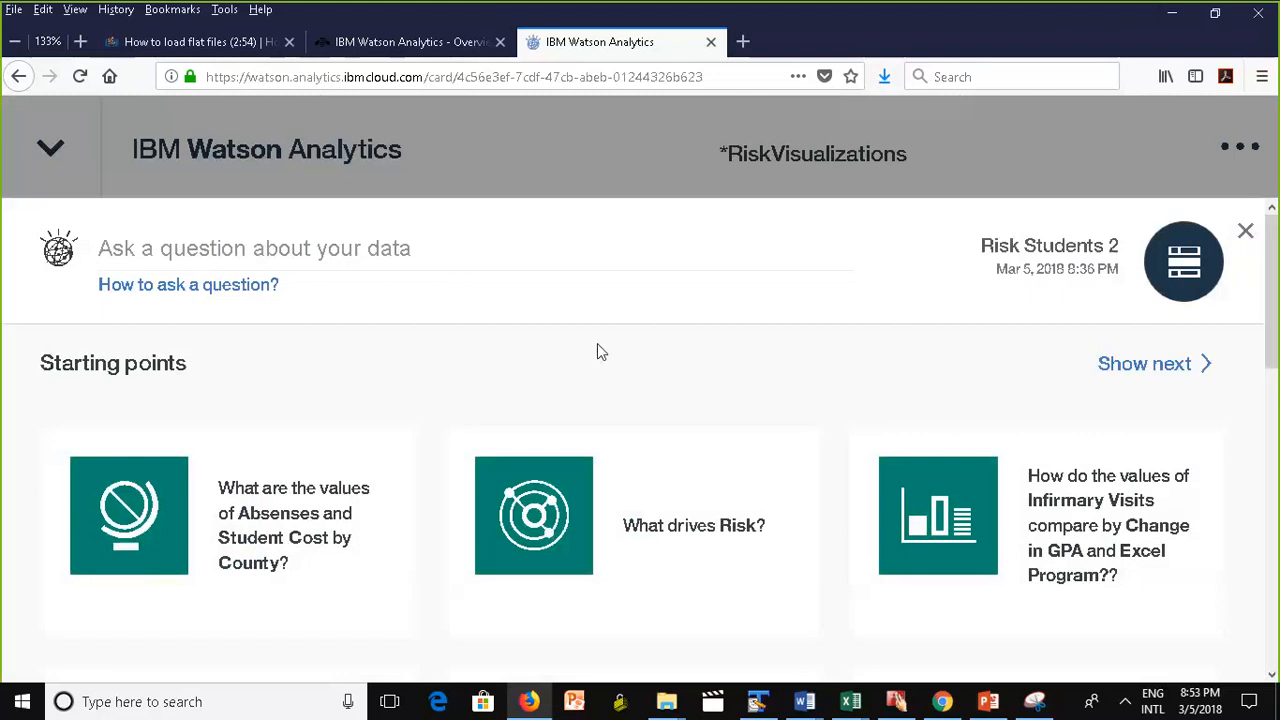
{"action": "left_click", "coordinate": [318, 252]}
{"action": "type", "text": "p"}
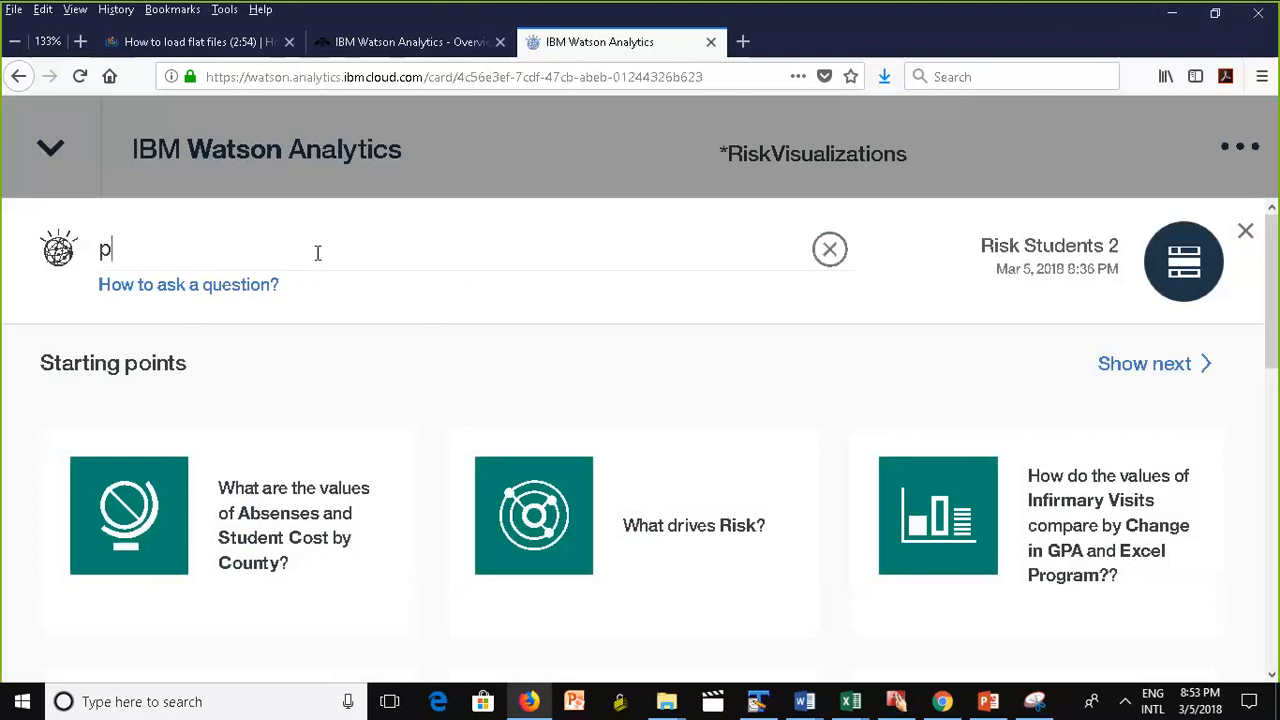
{"action": "type", "text": "redictive model for "}
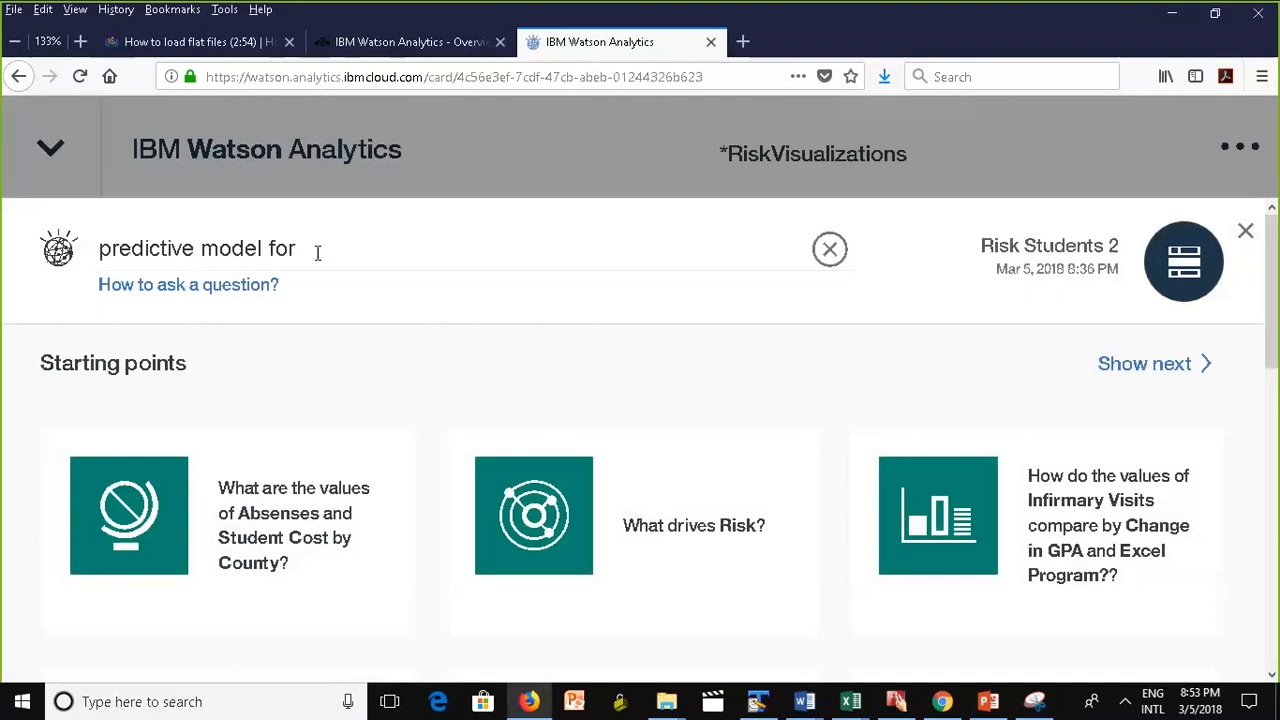
{"action": "type", "text": "GPA"}
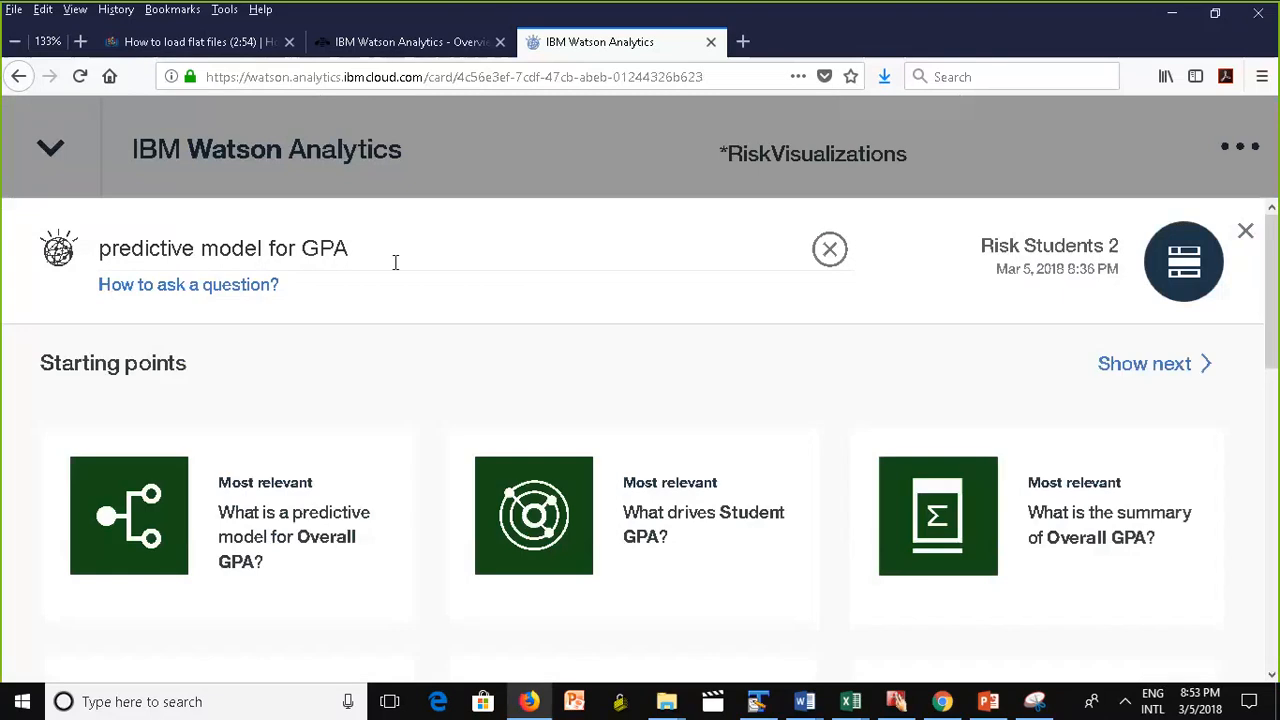
{"action": "left_click", "coordinate": [133, 512]}
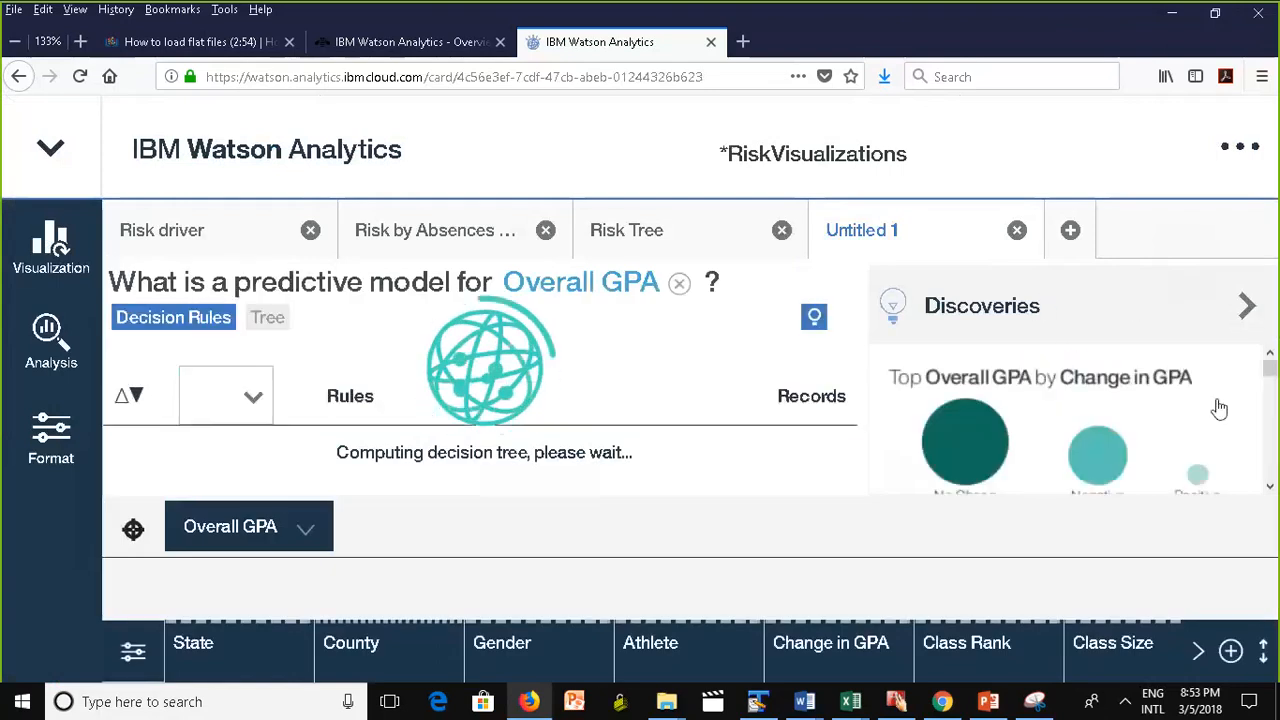
{"action": "left_click", "coordinate": [1247, 308]}
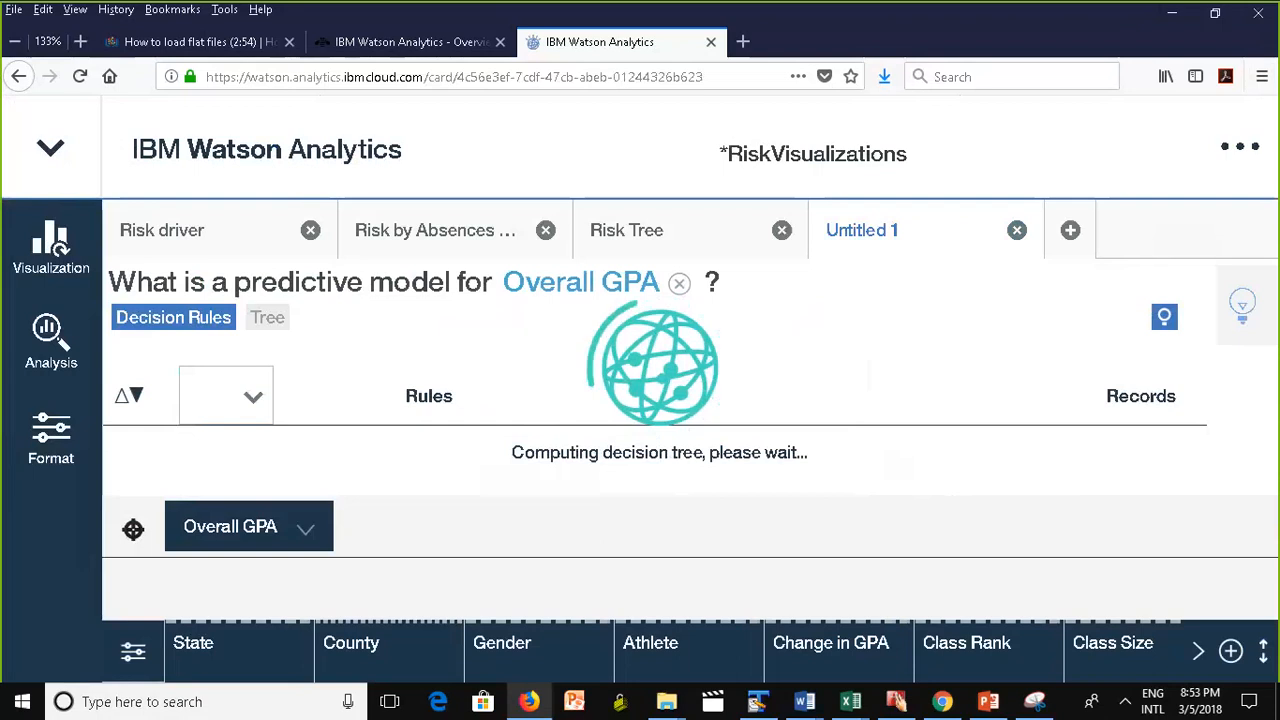
Reduce the page zoom to 110% and look through the Overall GPA decision rules and their predicted values.
{"action": "left_click", "coordinate": [16, 43]}
{"action": "left_click", "coordinate": [16, 43]}
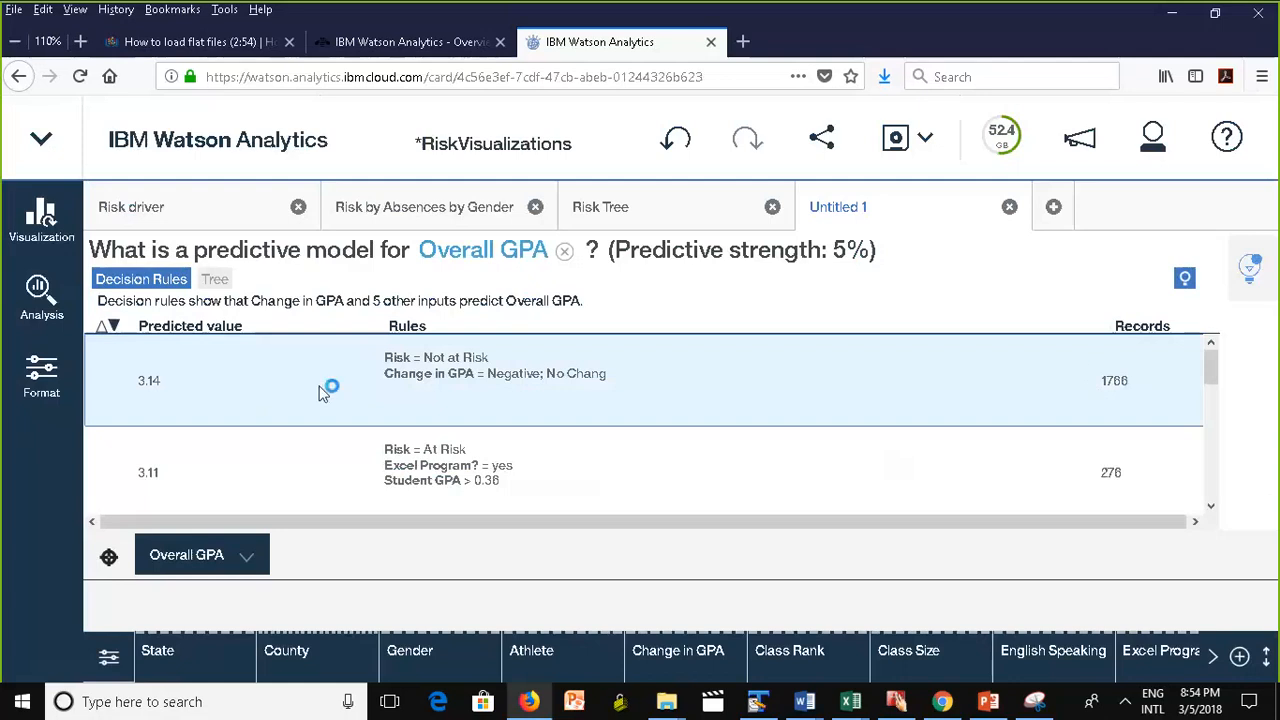
{"action": "mouse_move", "coordinate": [166, 381]}
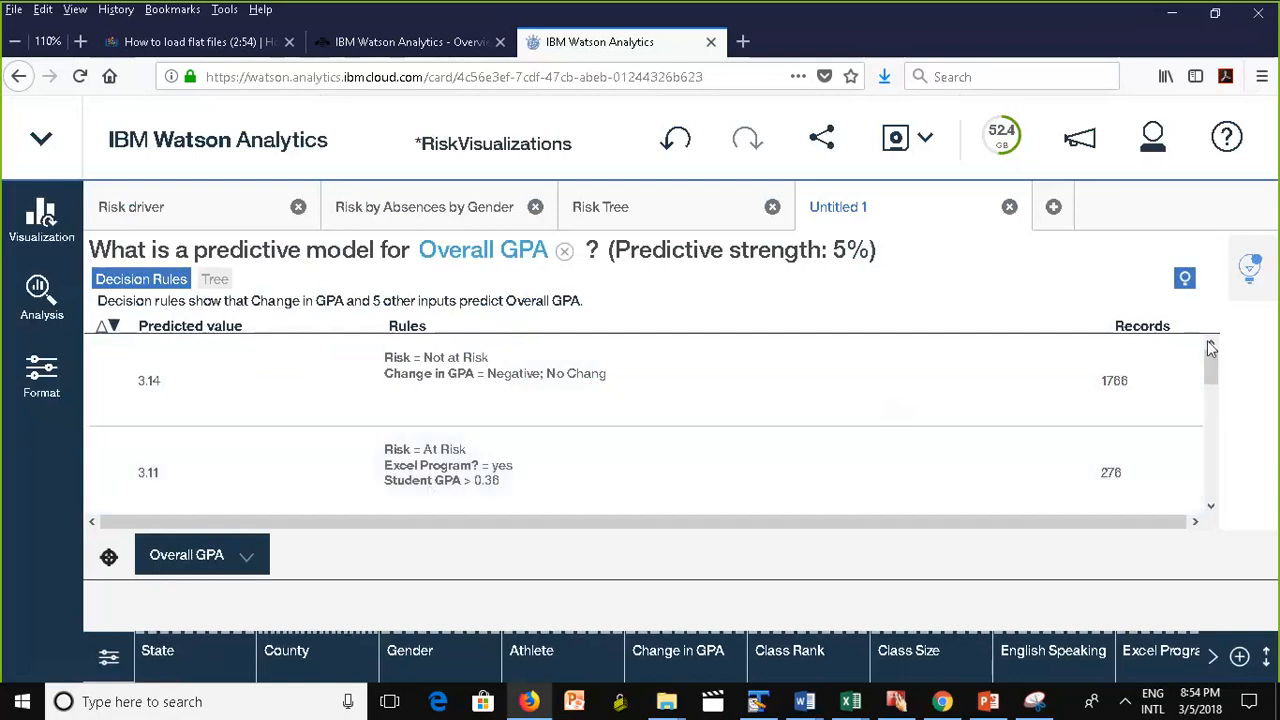
{"action": "left_click_drag", "start_coordinate": [1210, 366], "coordinate": [1210, 502]}
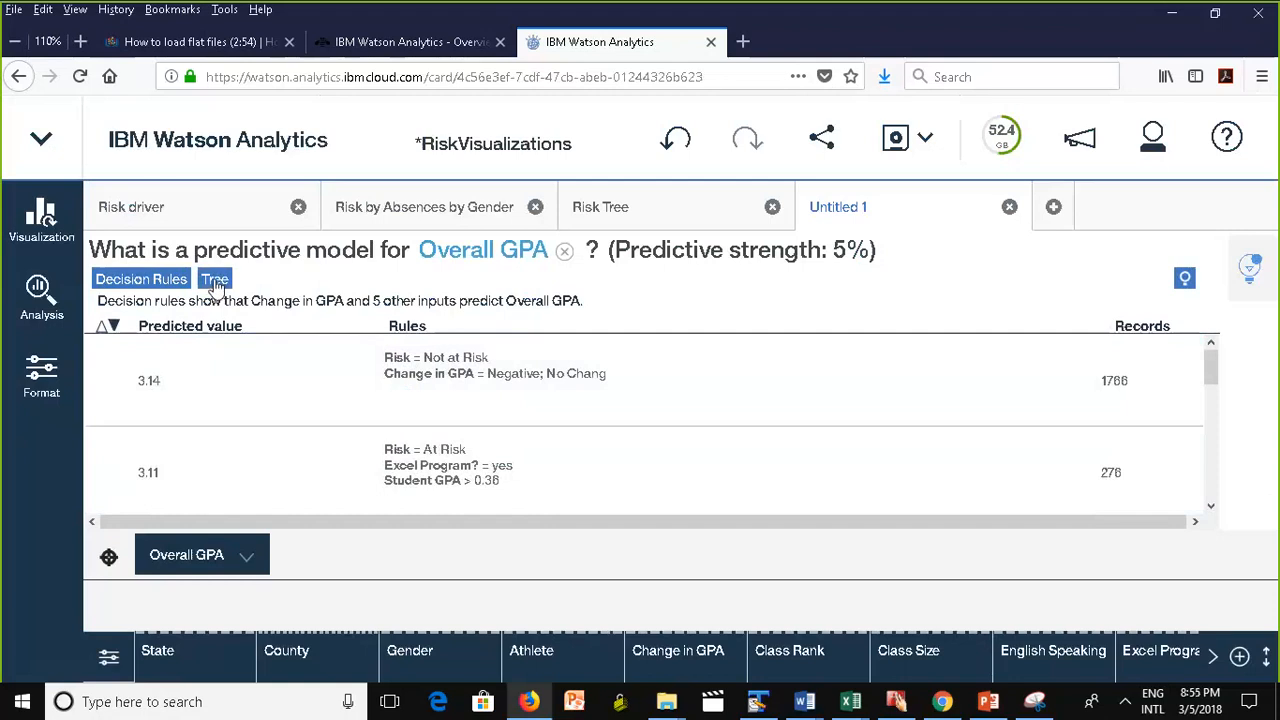
Show the Overall GPA model as a tree without highlighting and collapse its At Risk and Not at Risk branches.
{"action": "left_click", "coordinate": [215, 280]}
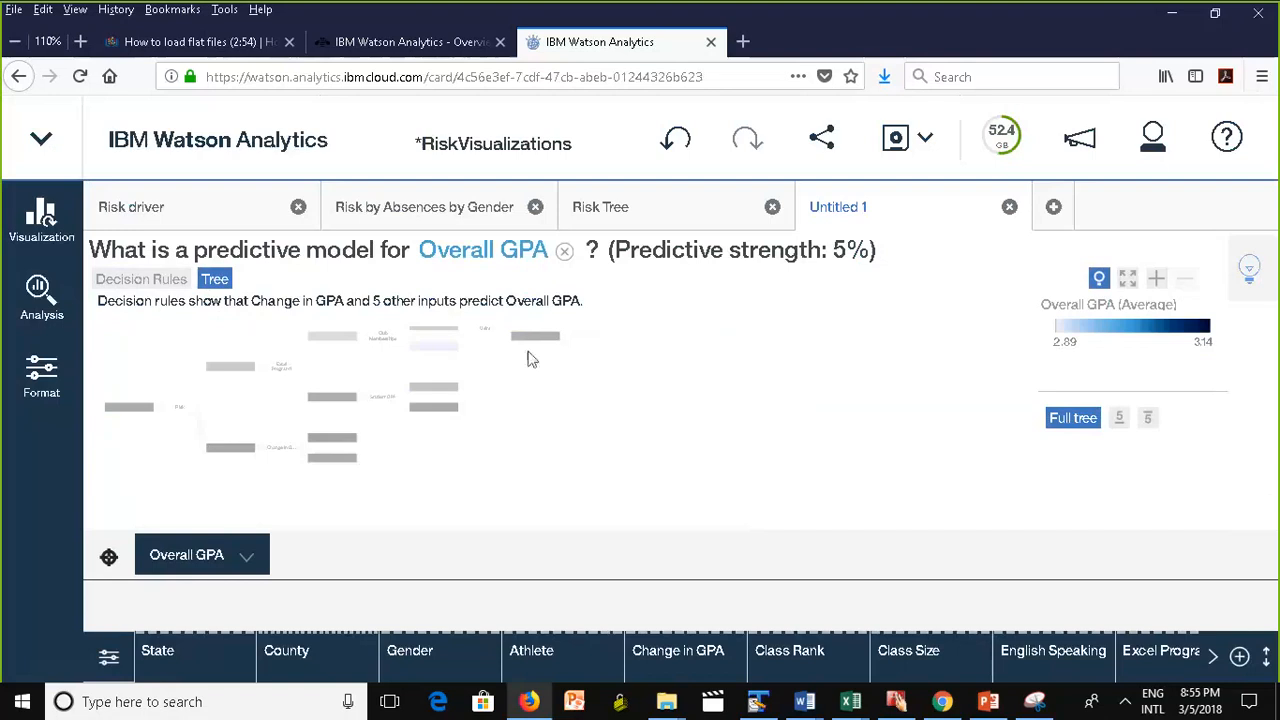
{"action": "left_click", "coordinate": [1100, 280]}
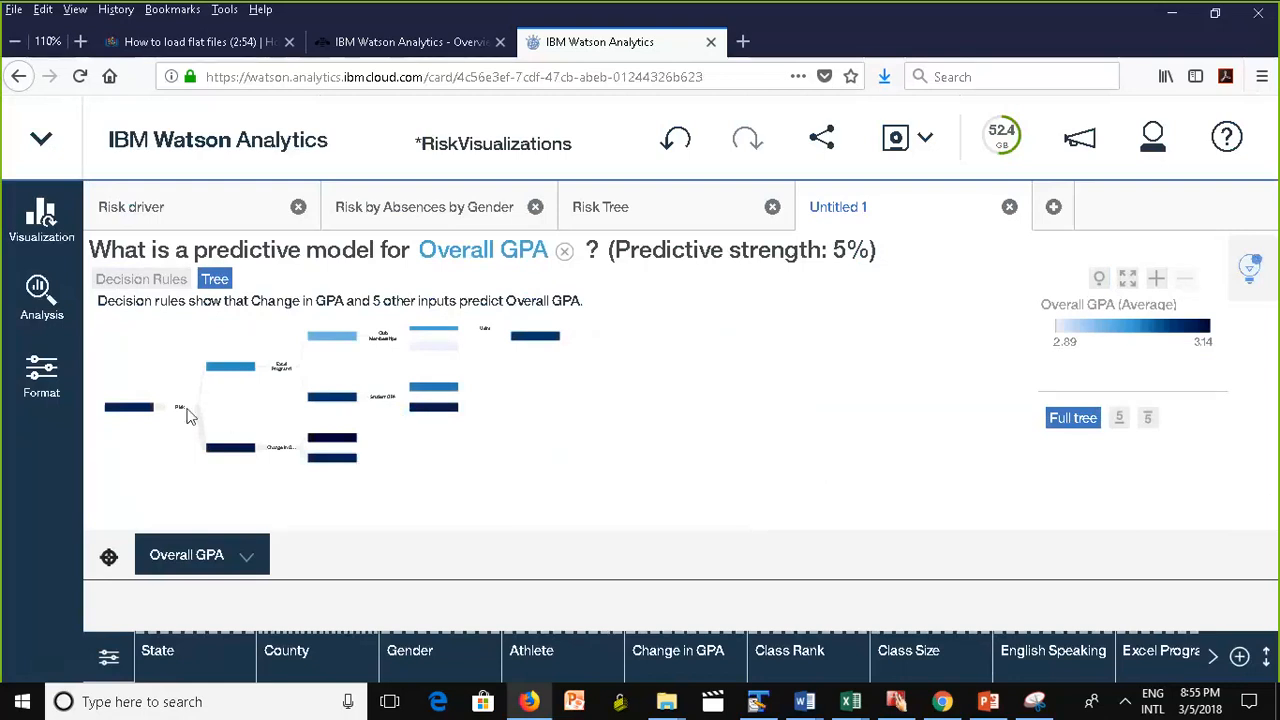
{"action": "left_click", "coordinate": [246, 376]}
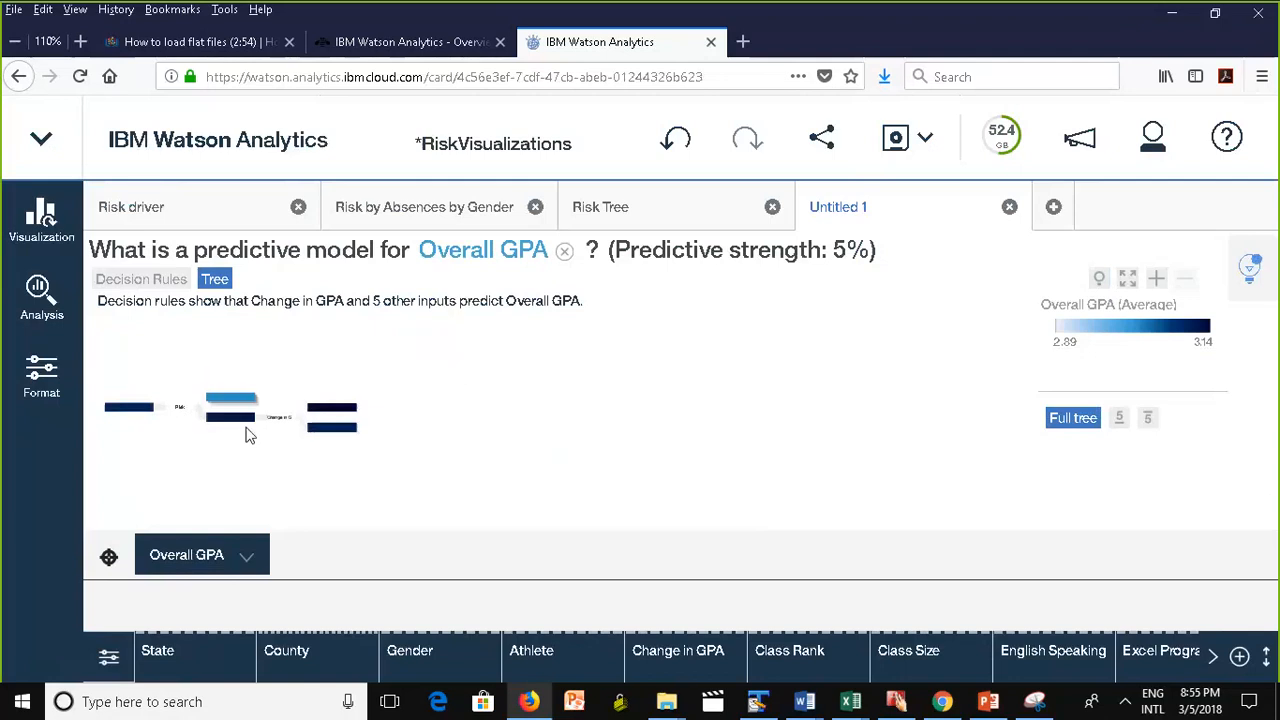
{"action": "left_click", "coordinate": [239, 420]}
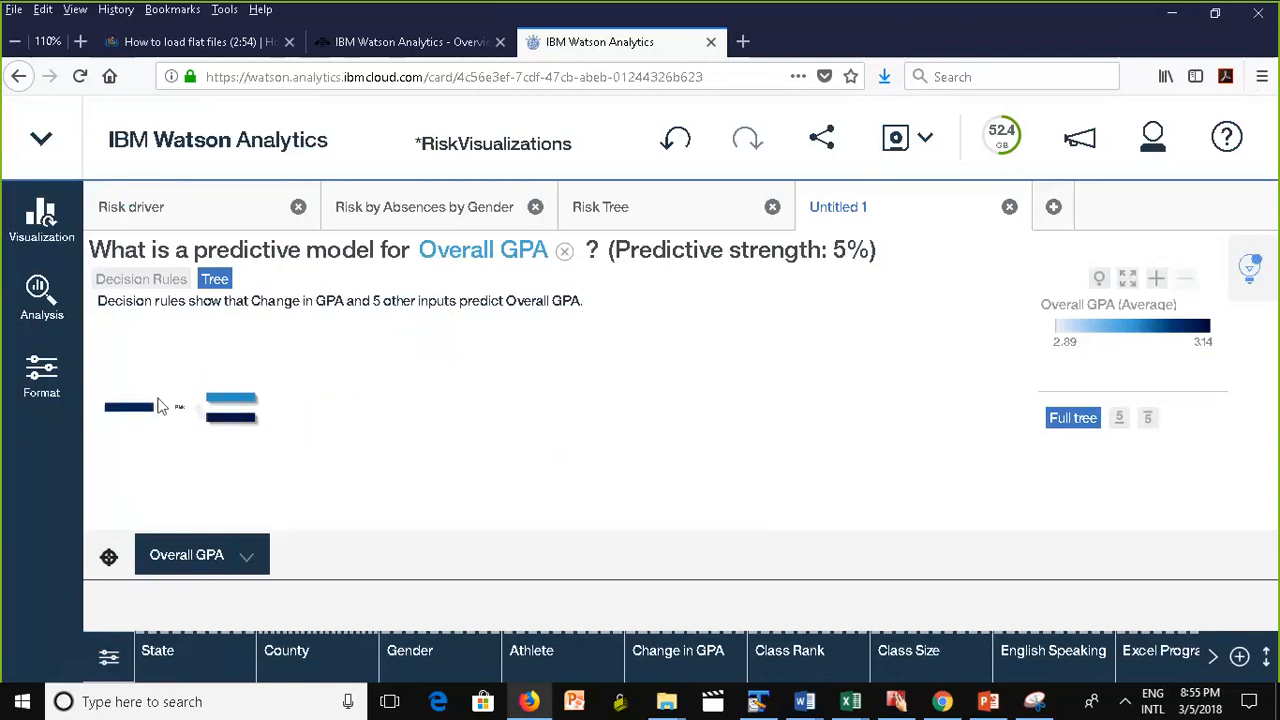
{"action": "left_click", "coordinate": [1128, 279]}
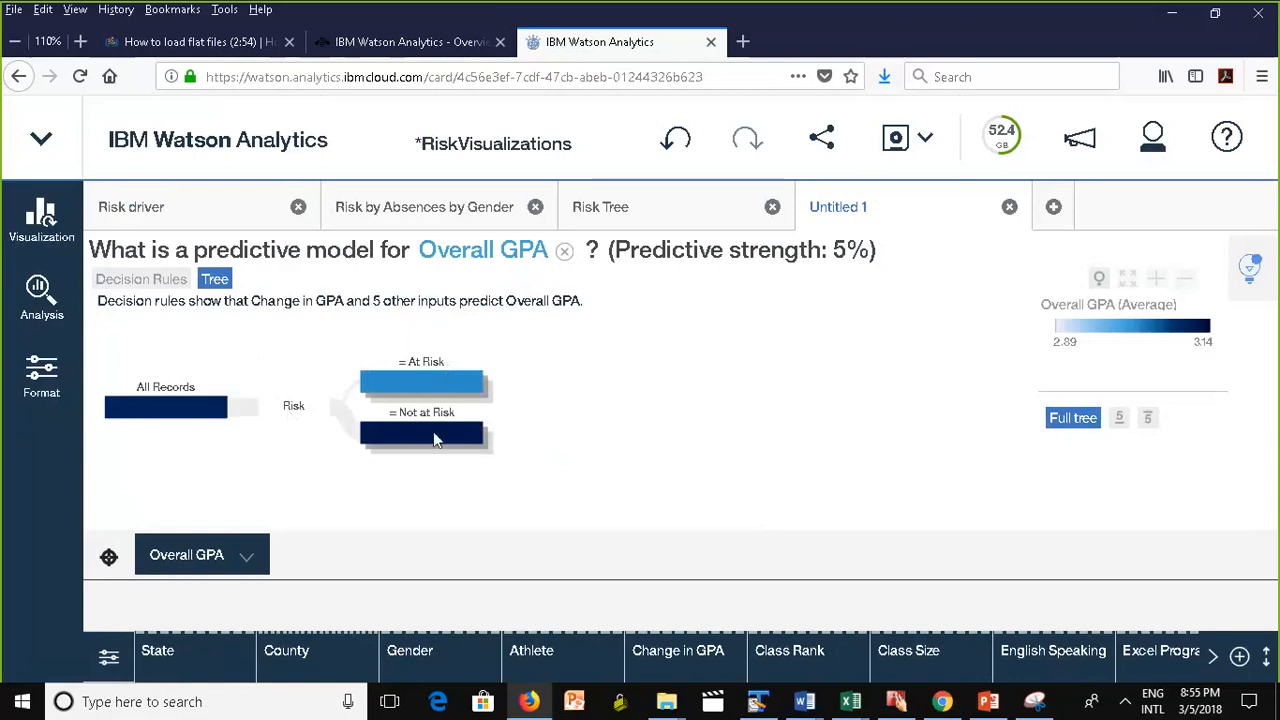
Check the Not at Risk node's statistics, expand both Risk branches to examine Change in GPA and Student GPA, and return to the whole tree.
{"action": "mouse_move", "coordinate": [418, 447]}
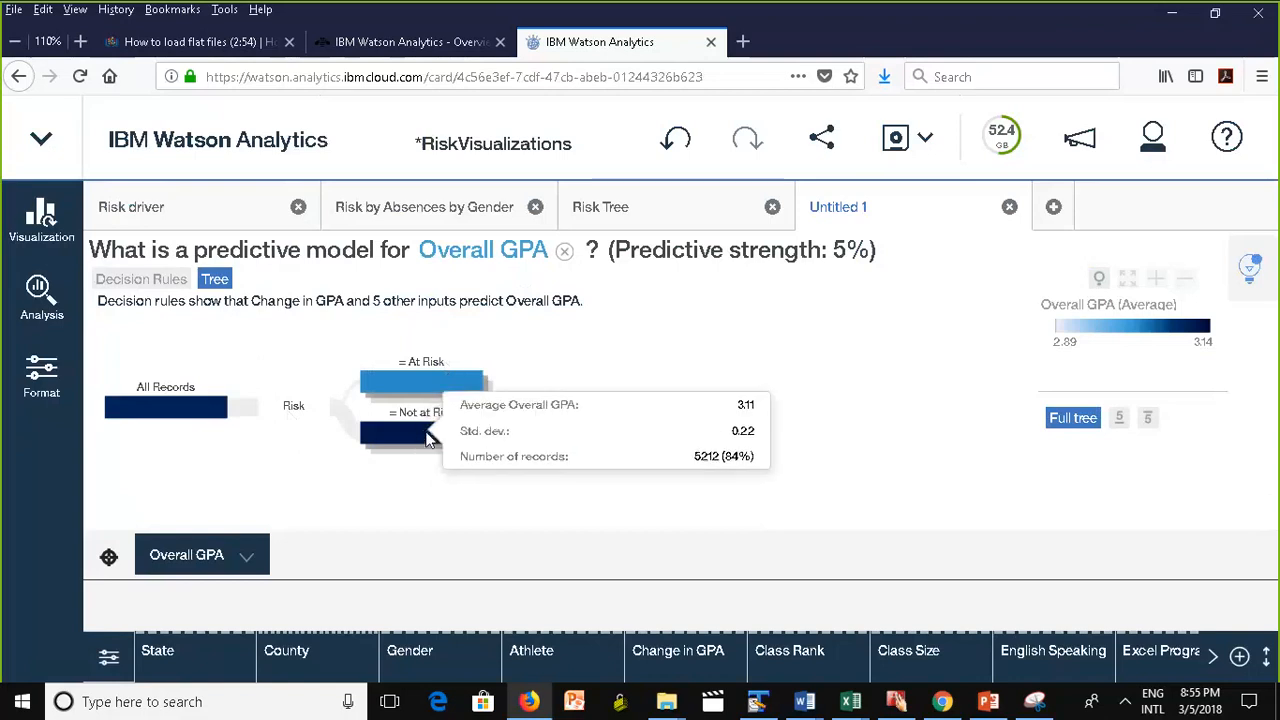
{"action": "left_click", "coordinate": [428, 440]}
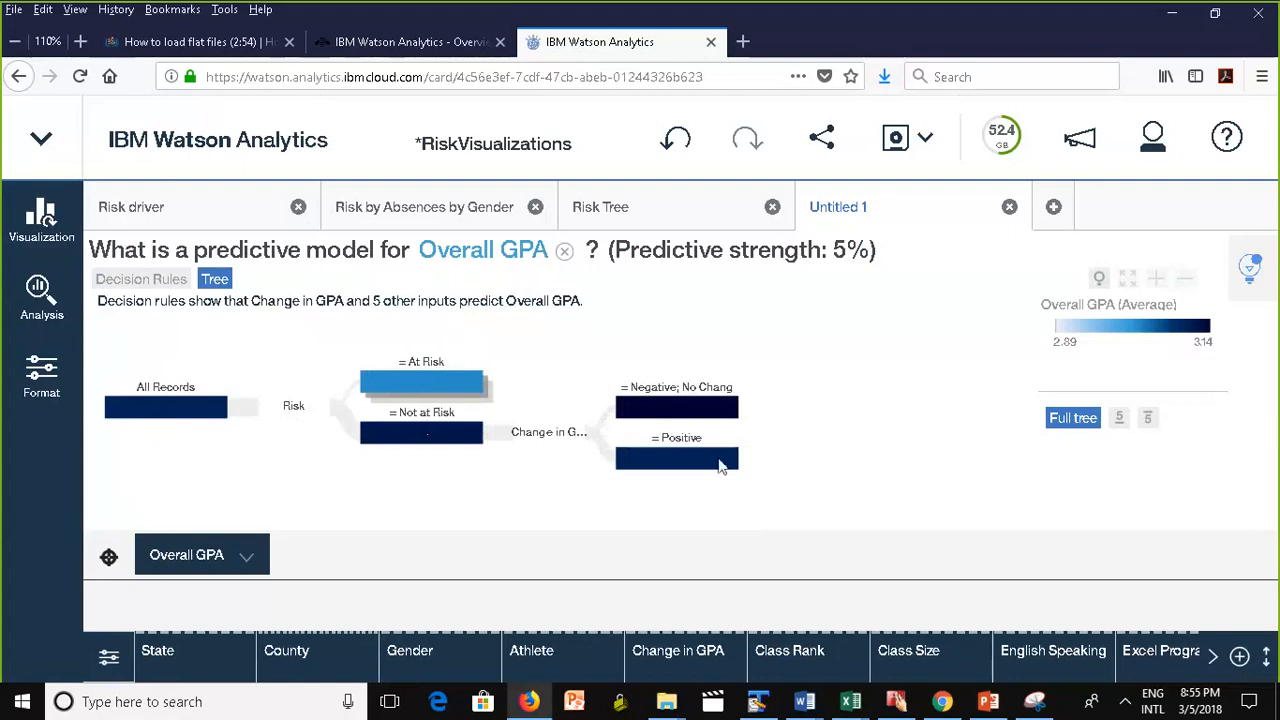
{"action": "mouse_move", "coordinate": [722, 466]}
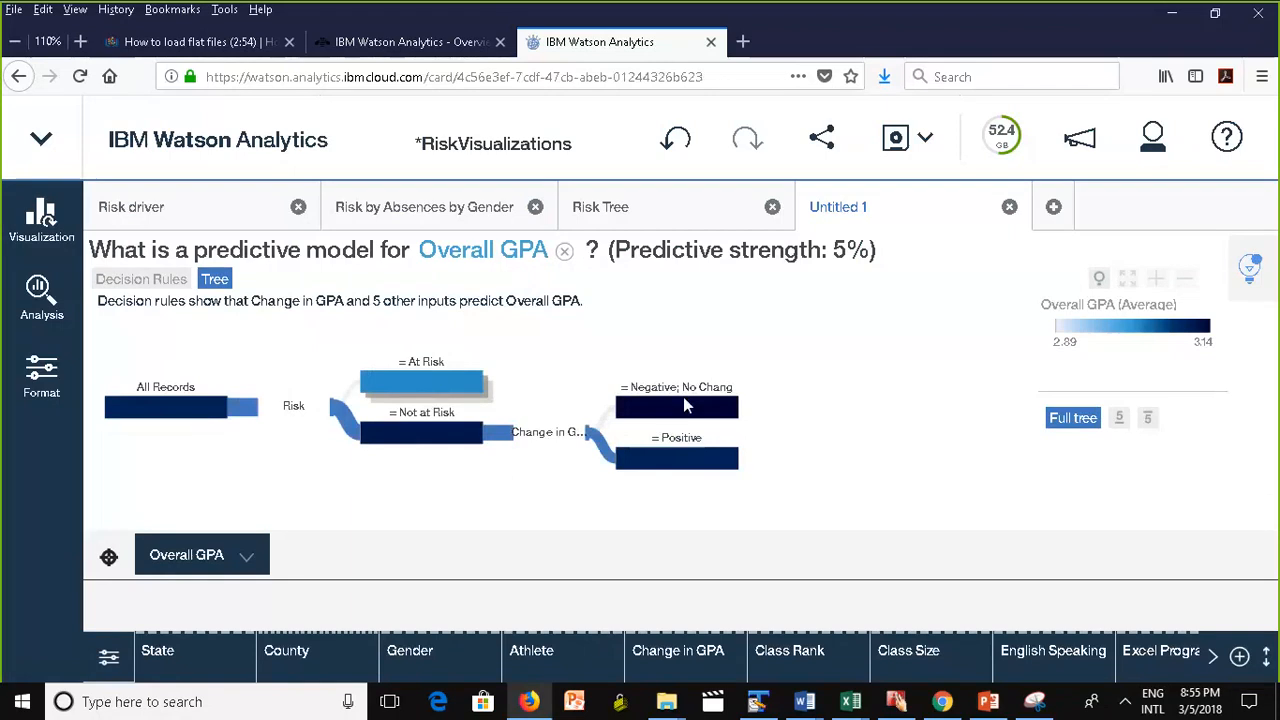
{"action": "left_click", "coordinate": [392, 393]}
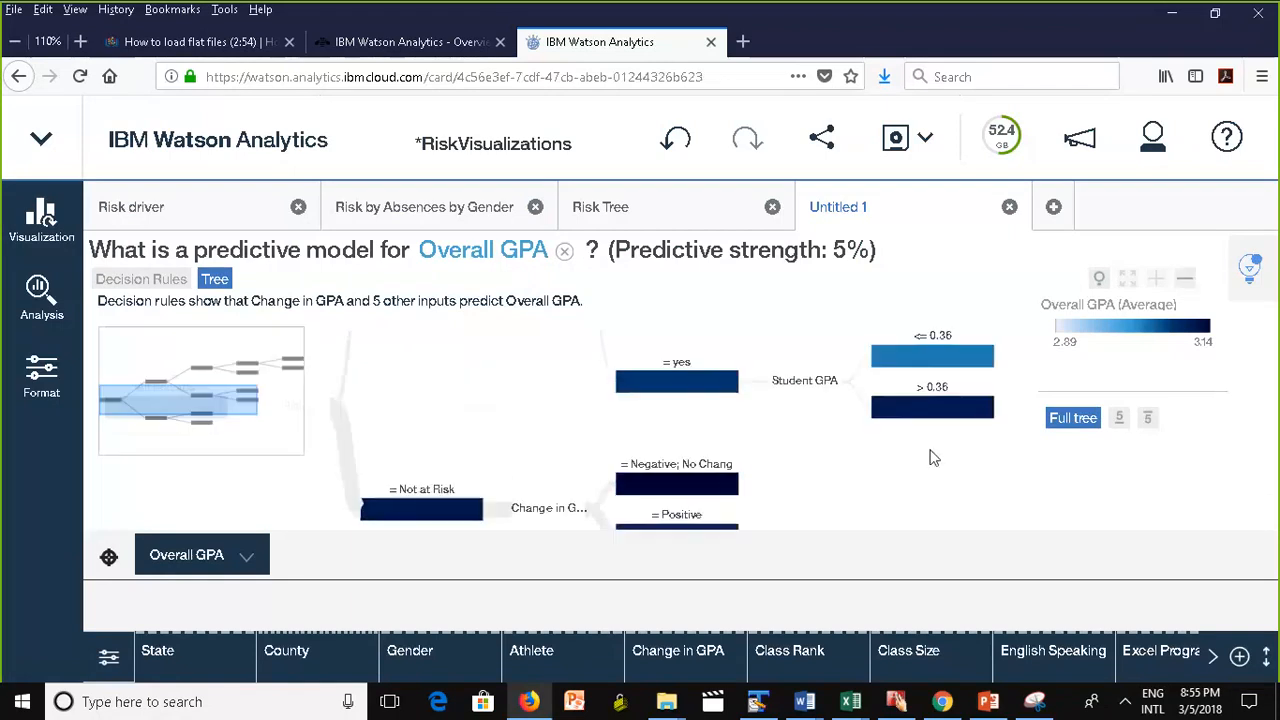
{"action": "mouse_move", "coordinate": [938, 412]}
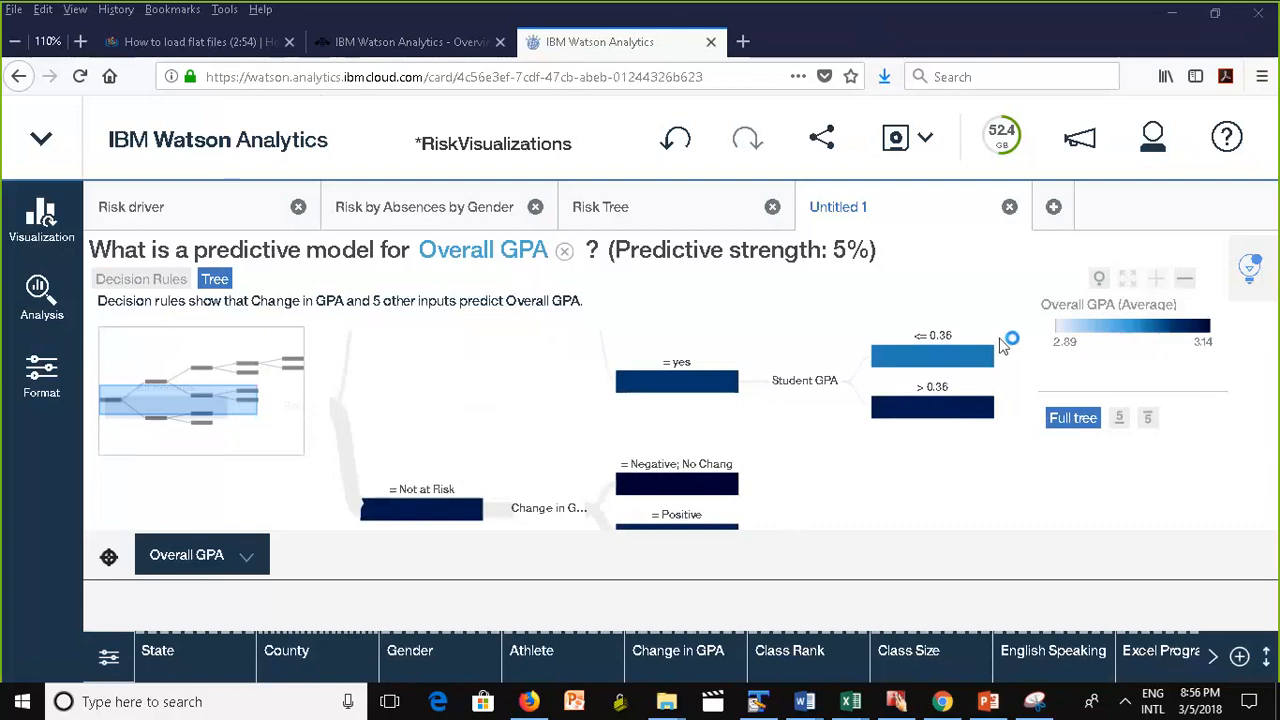
{"action": "left_click", "coordinate": [1099, 280]}
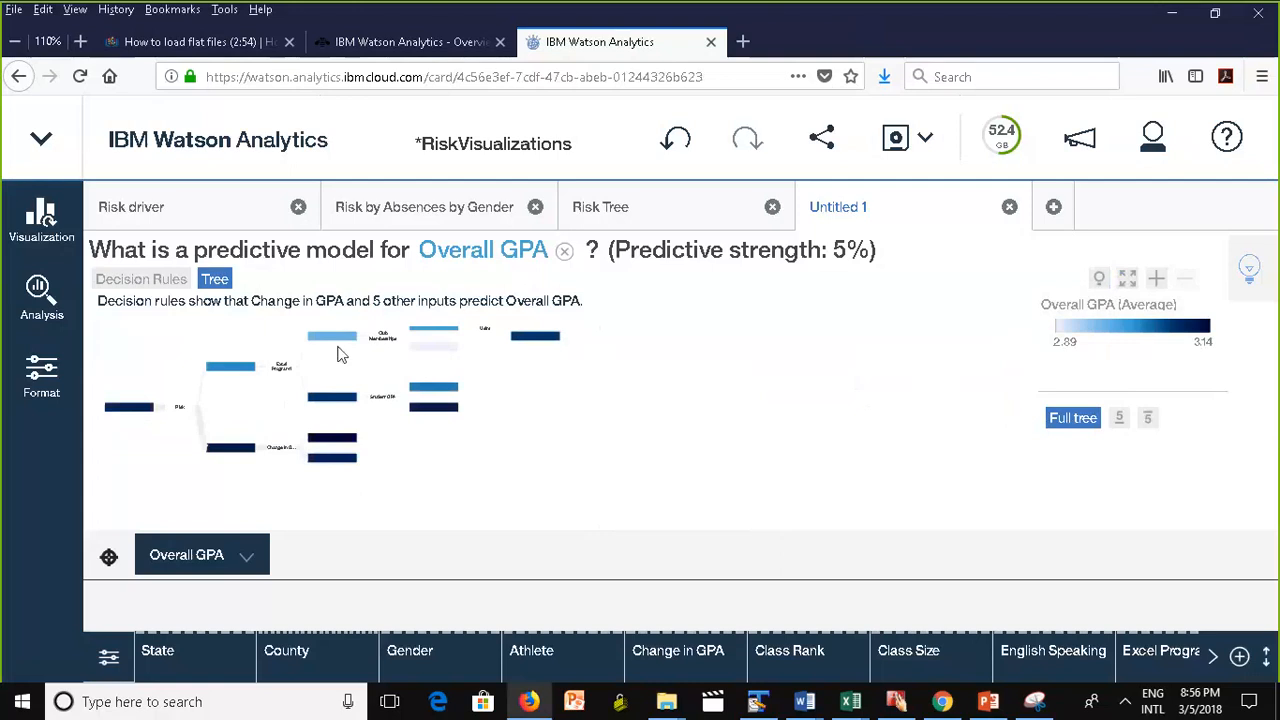
Rename the untitled Overall GPA visualization as Tree for GPA and save the RiskVisualizations set.
{"action": "left_click", "coordinate": [848, 213]}
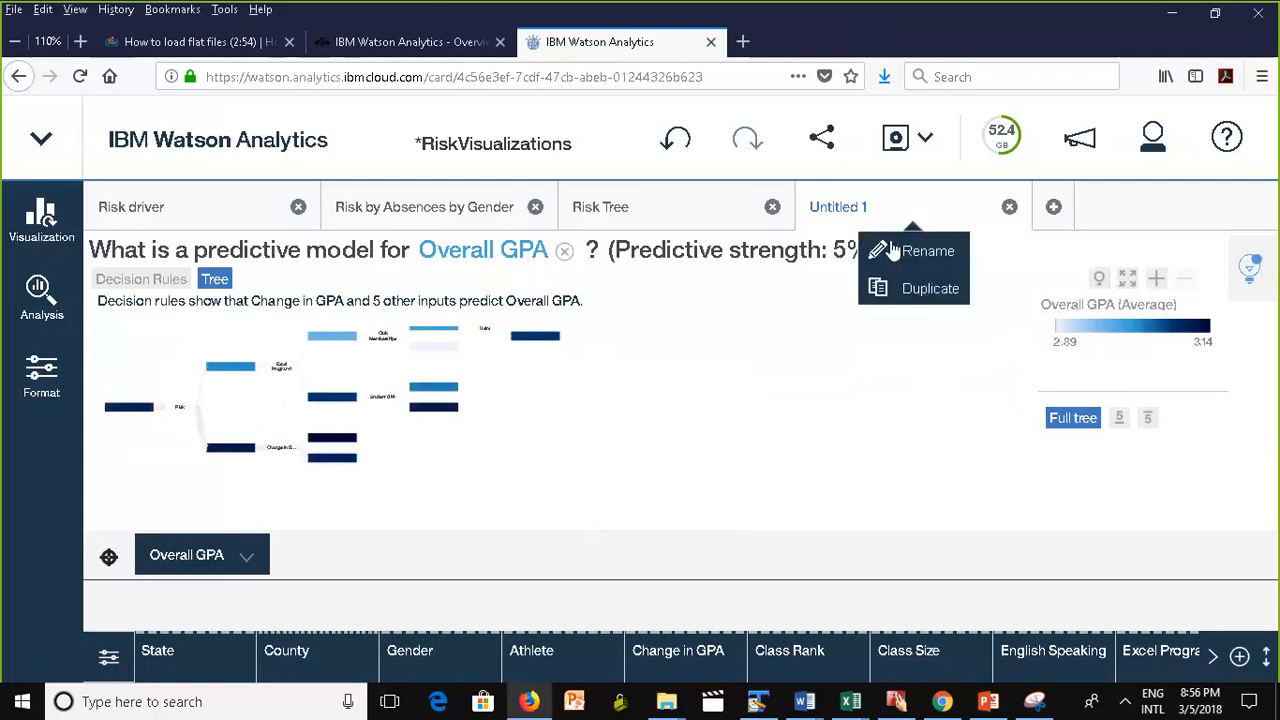
{"action": "left_click", "coordinate": [896, 251]}
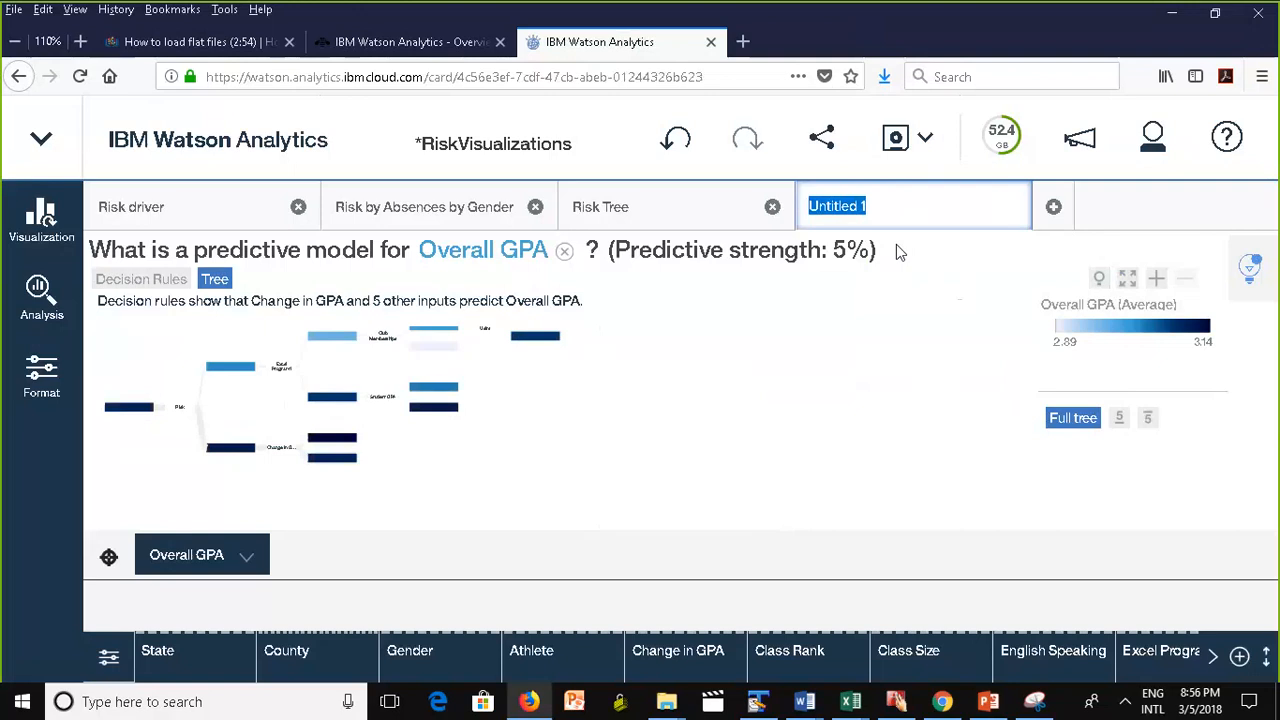
{"action": "type", "text": "Tree for"}
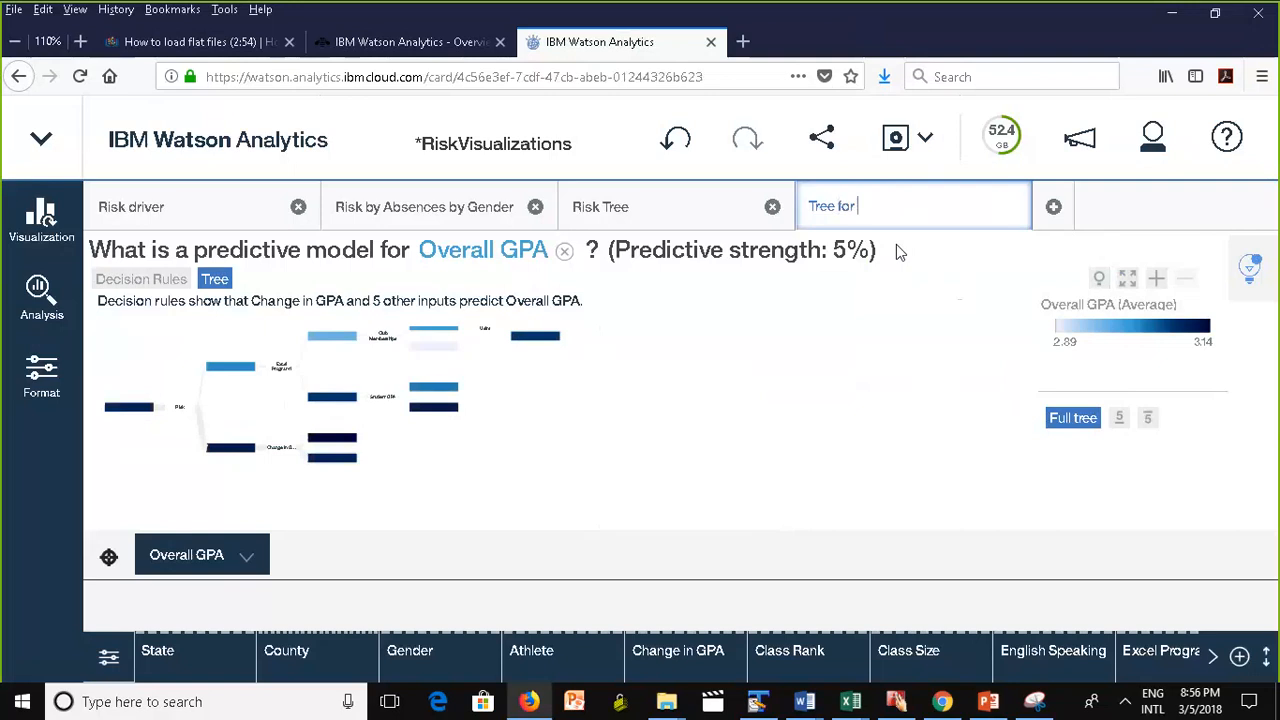
{"action": "type", "text": " GPA"}
{"action": "left_click", "coordinate": [843, 359]}
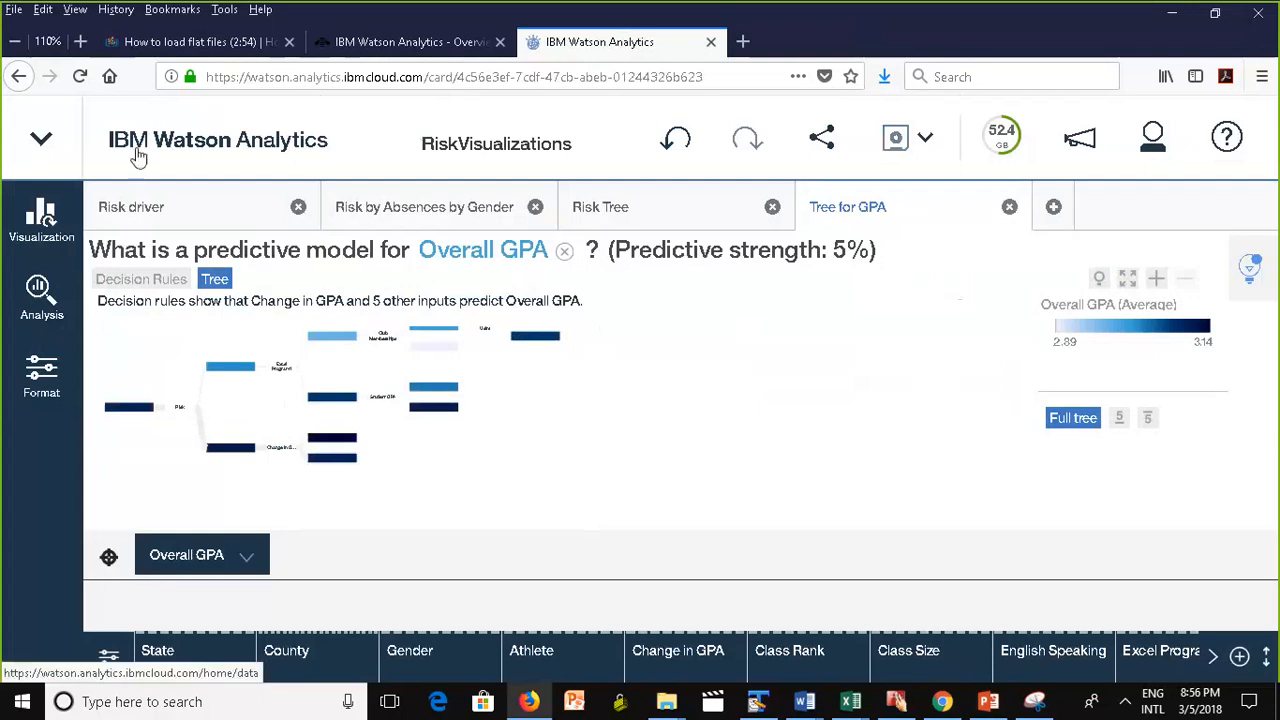
Close the open RiskVisualizations set and Risk Students 2 data, and go to the Display area.
{"action": "left_click", "coordinate": [58, 140]}
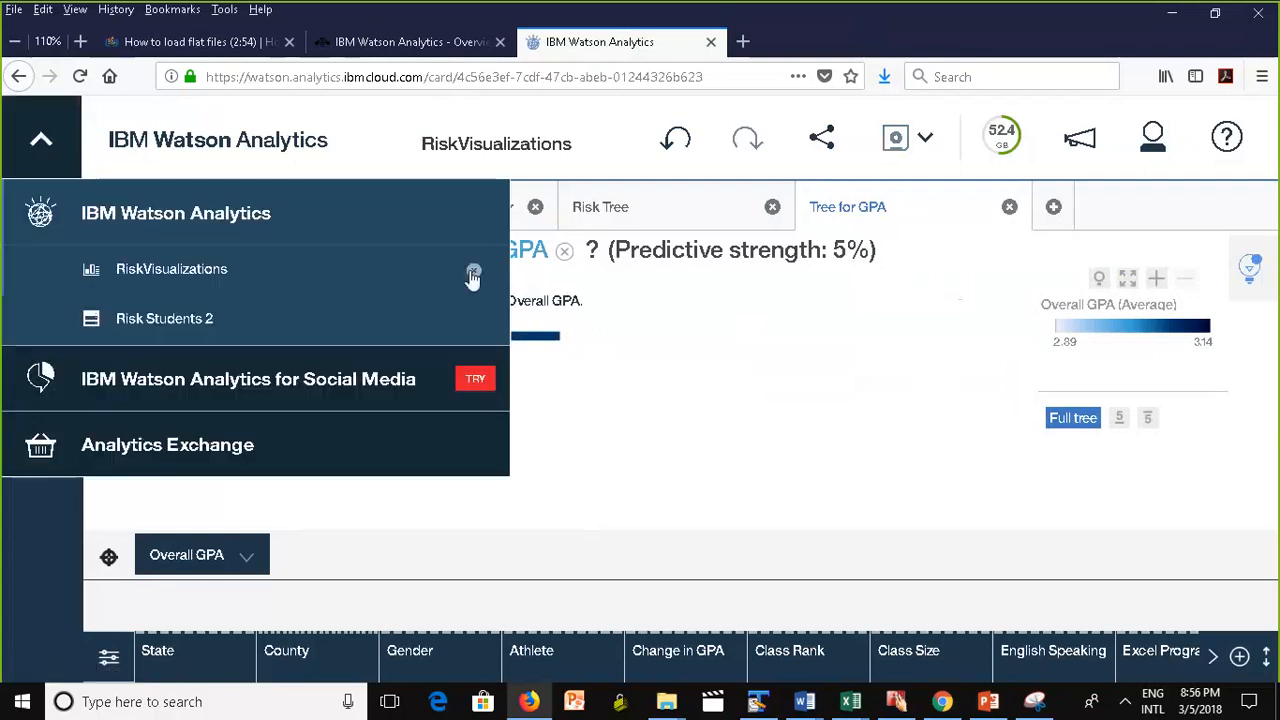
{"action": "left_click", "coordinate": [478, 331]}
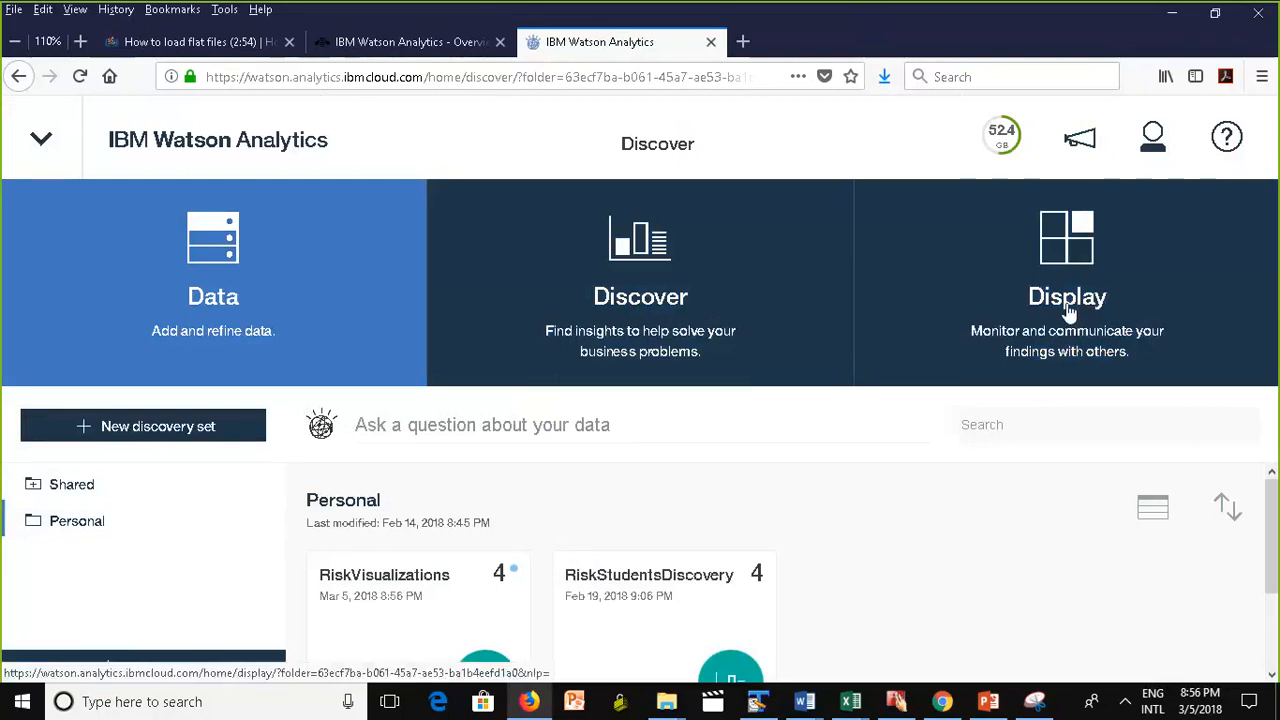
{"action": "left_click", "coordinate": [1068, 313]}
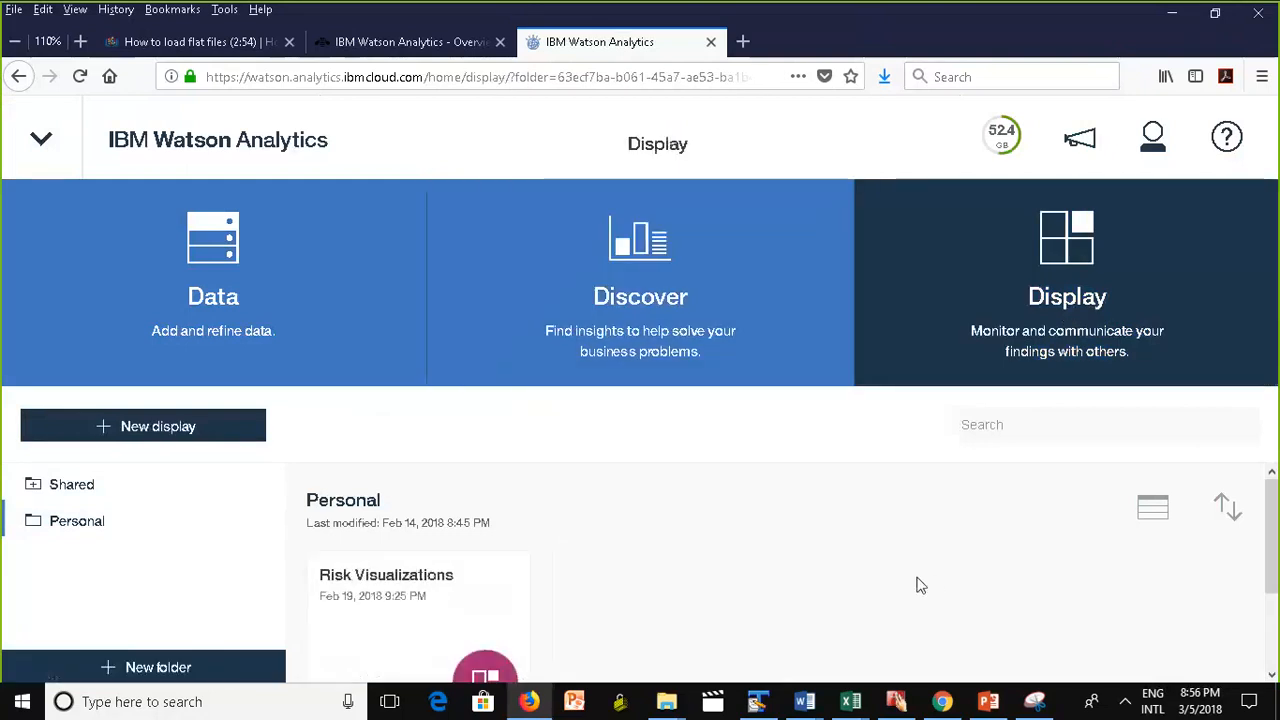
Create a new dashboard display named Rislk Presentation using the layout with four equal panels.
{"action": "left_click", "coordinate": [178, 430]}
{"action": "left_click", "coordinate": [398, 445]}
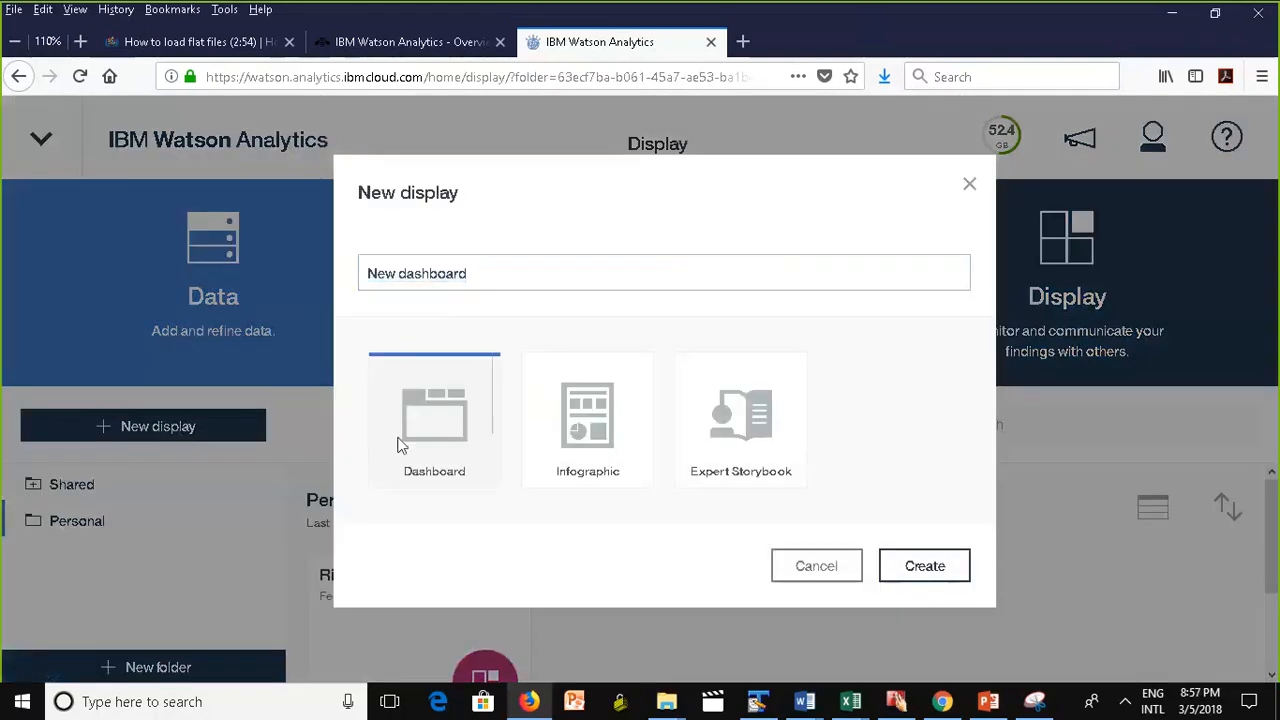
{"action": "triple_click", "coordinate": [480, 277]}
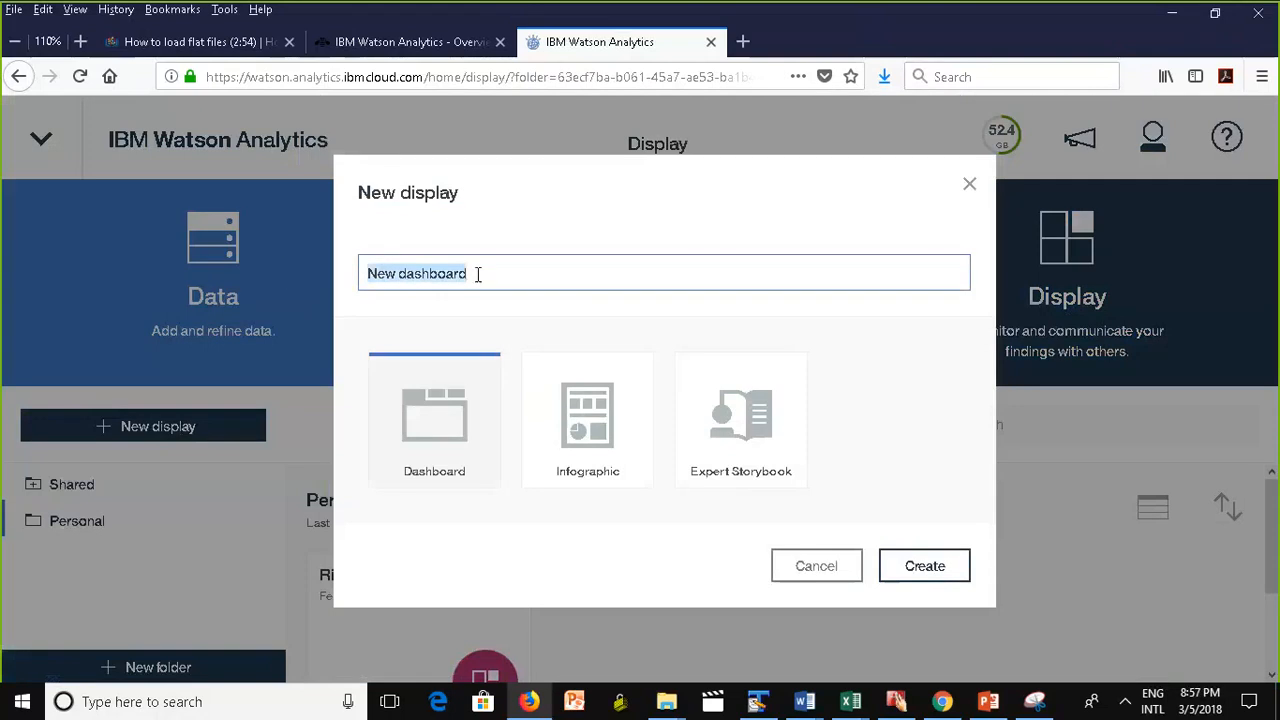
{"action": "left_click", "coordinate": [285, 272]}
{"action": "left_click", "coordinate": [520, 281]}
{"action": "type", "text": "R"}
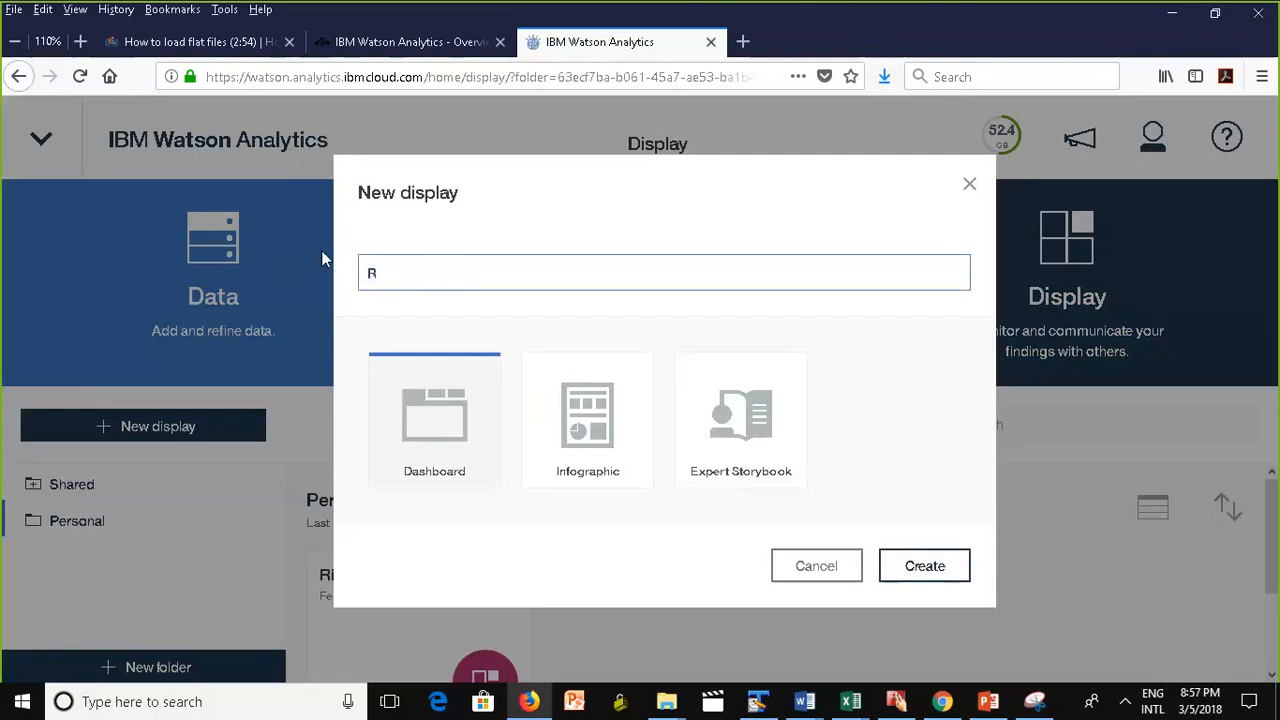
{"action": "type", "text": "islk Presenta"}
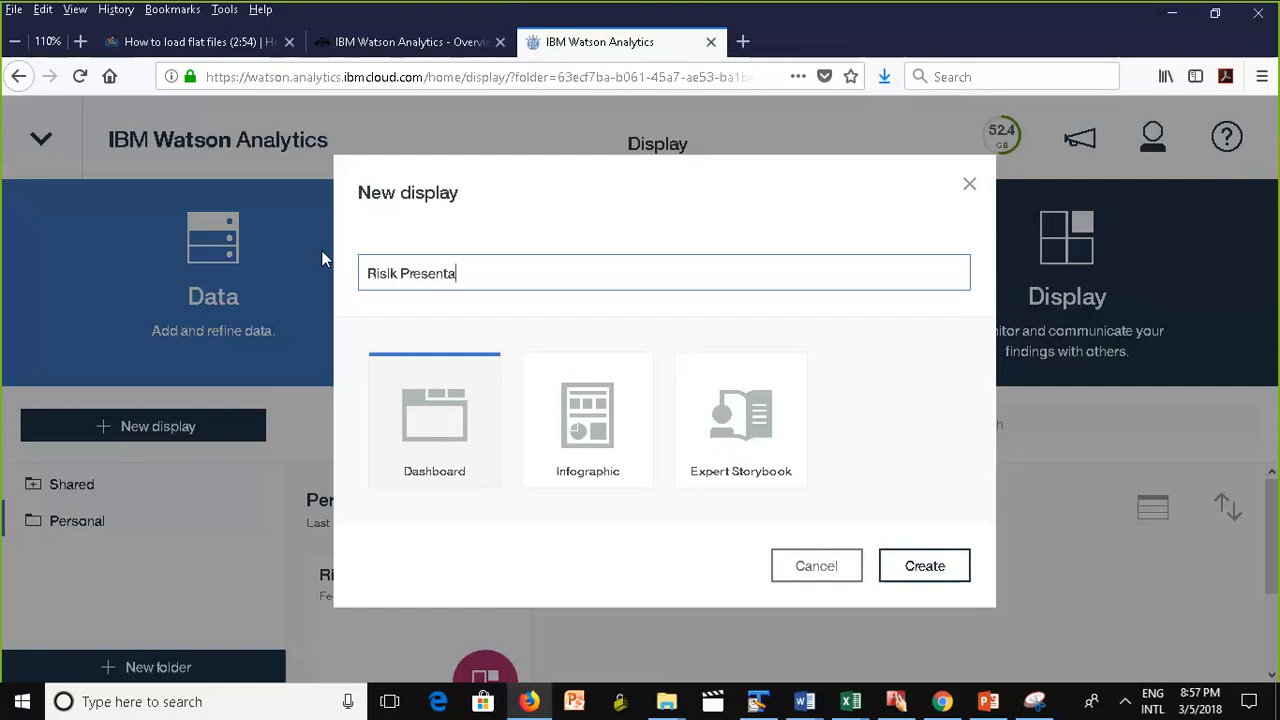
{"action": "type", "text": "tion"}
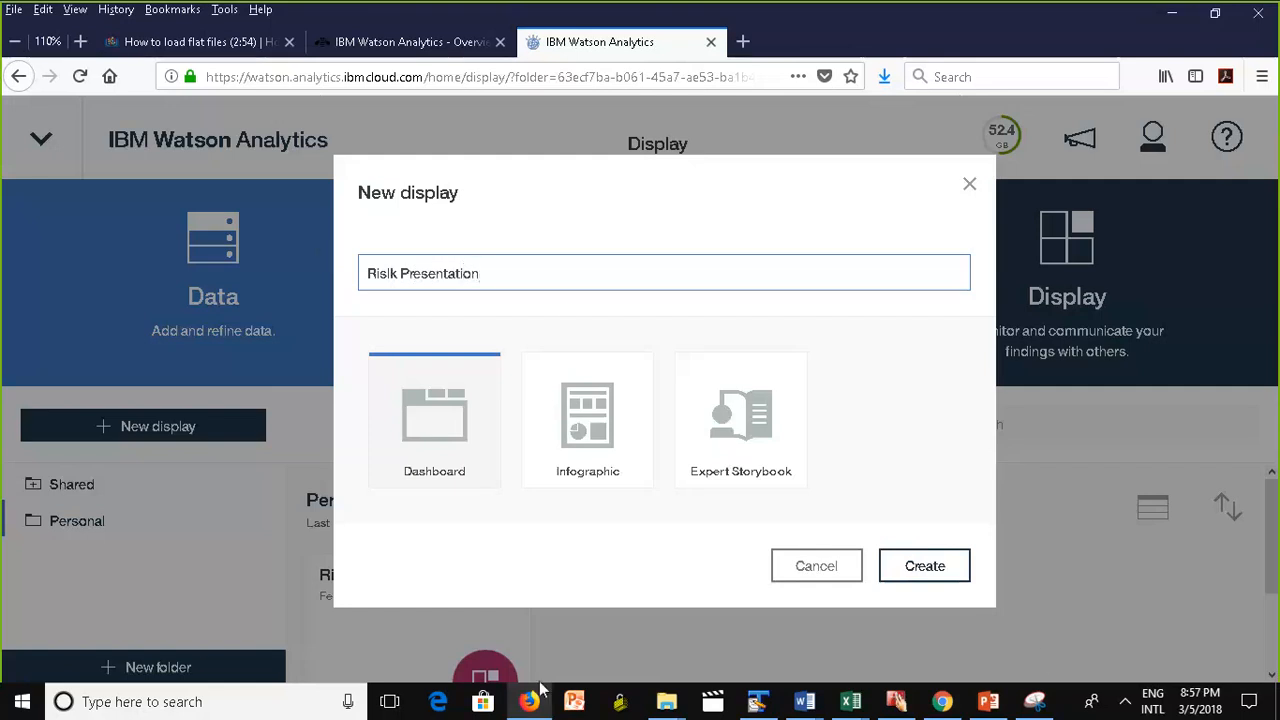
{"action": "left_click", "coordinate": [924, 567]}
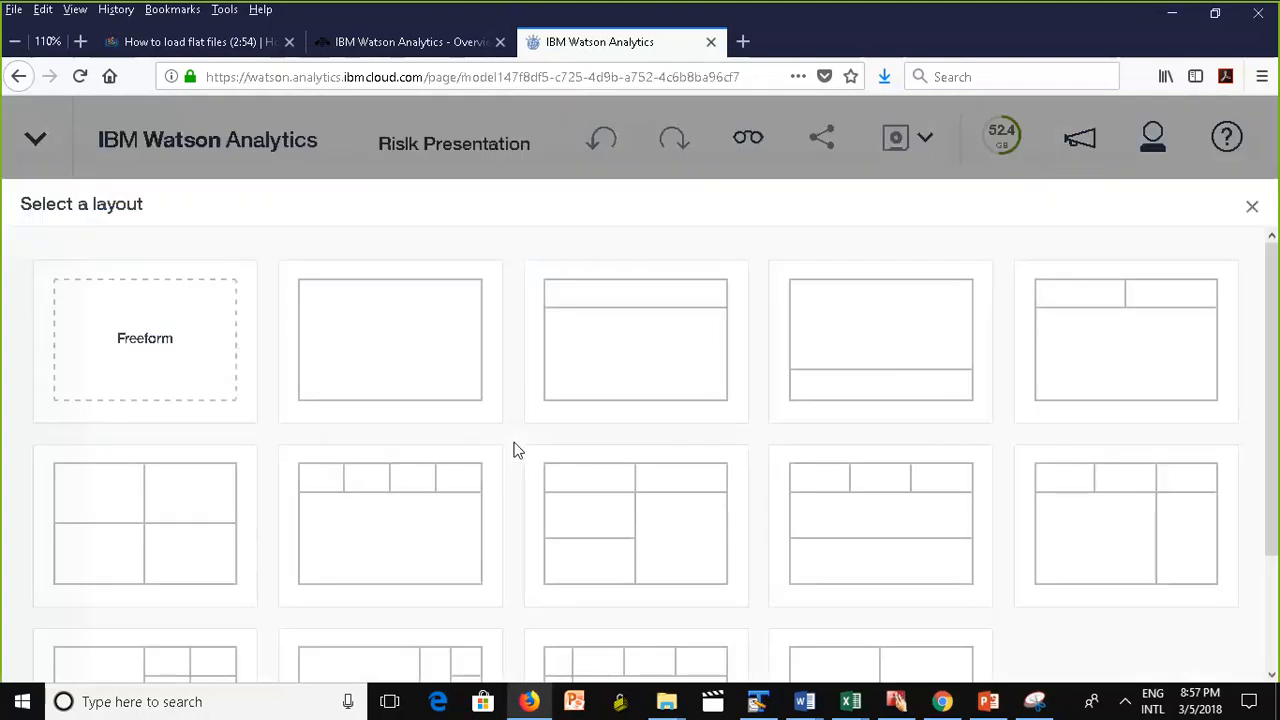
{"action": "left_click", "coordinate": [140, 514]}
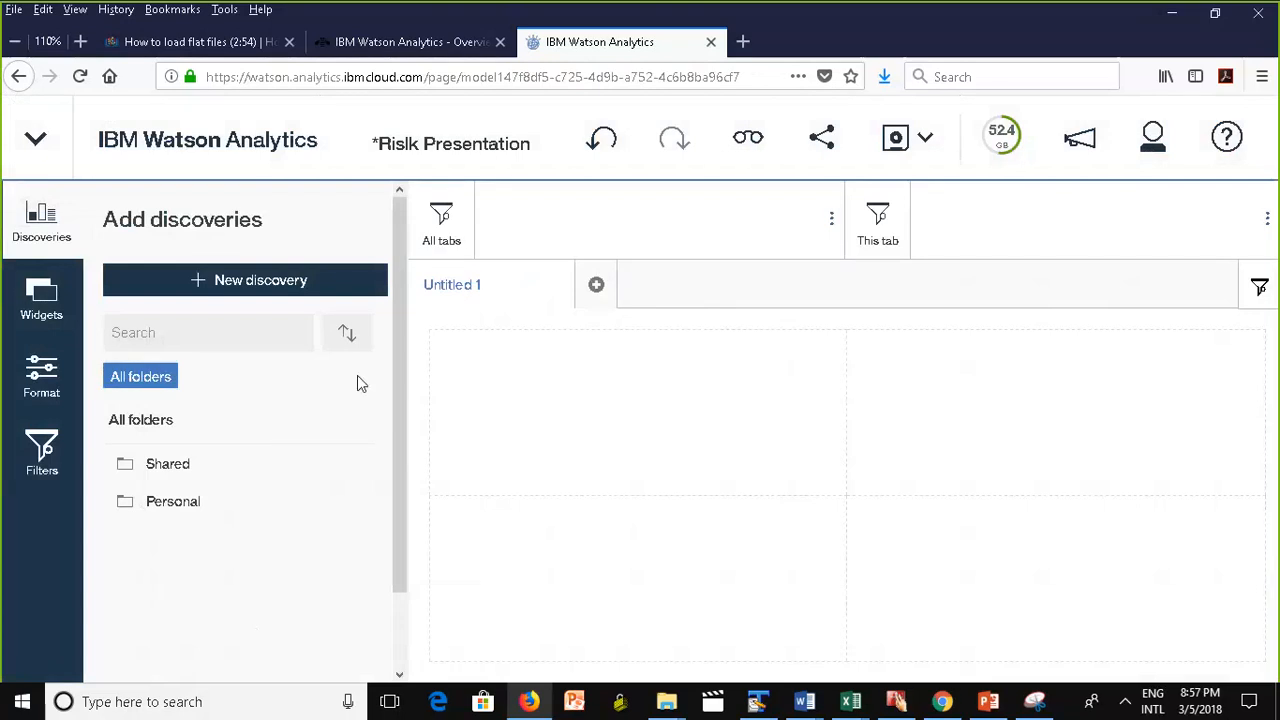
Rename the dashboard's untitled tab as Risk Data.
{"action": "left_click", "coordinate": [443, 289]}
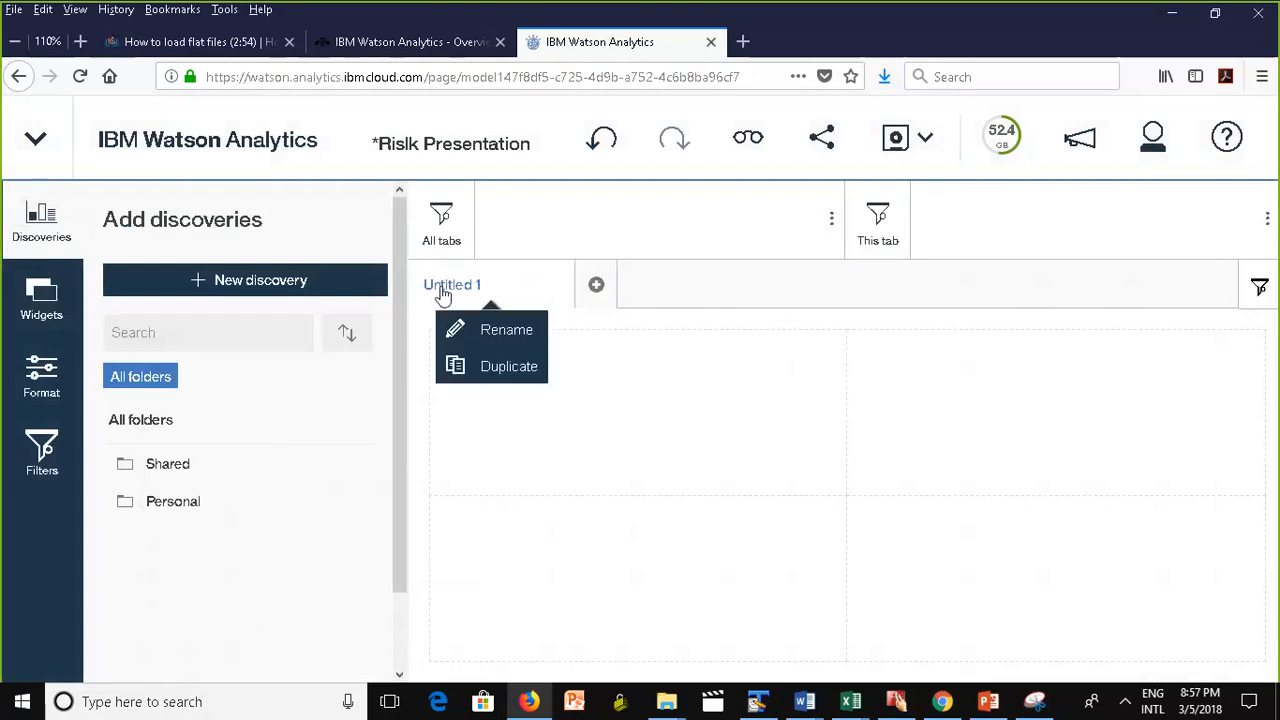
{"action": "left_click", "coordinate": [489, 338]}
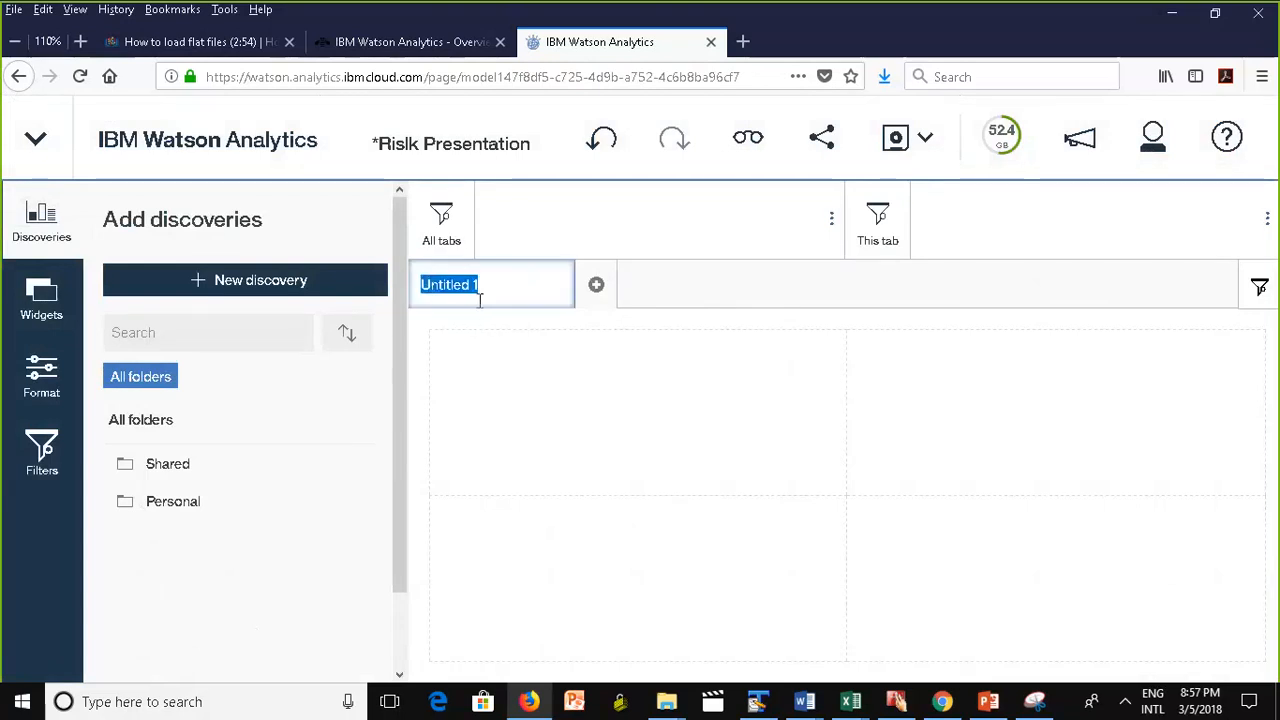
{"action": "type", "text": "Risk"}
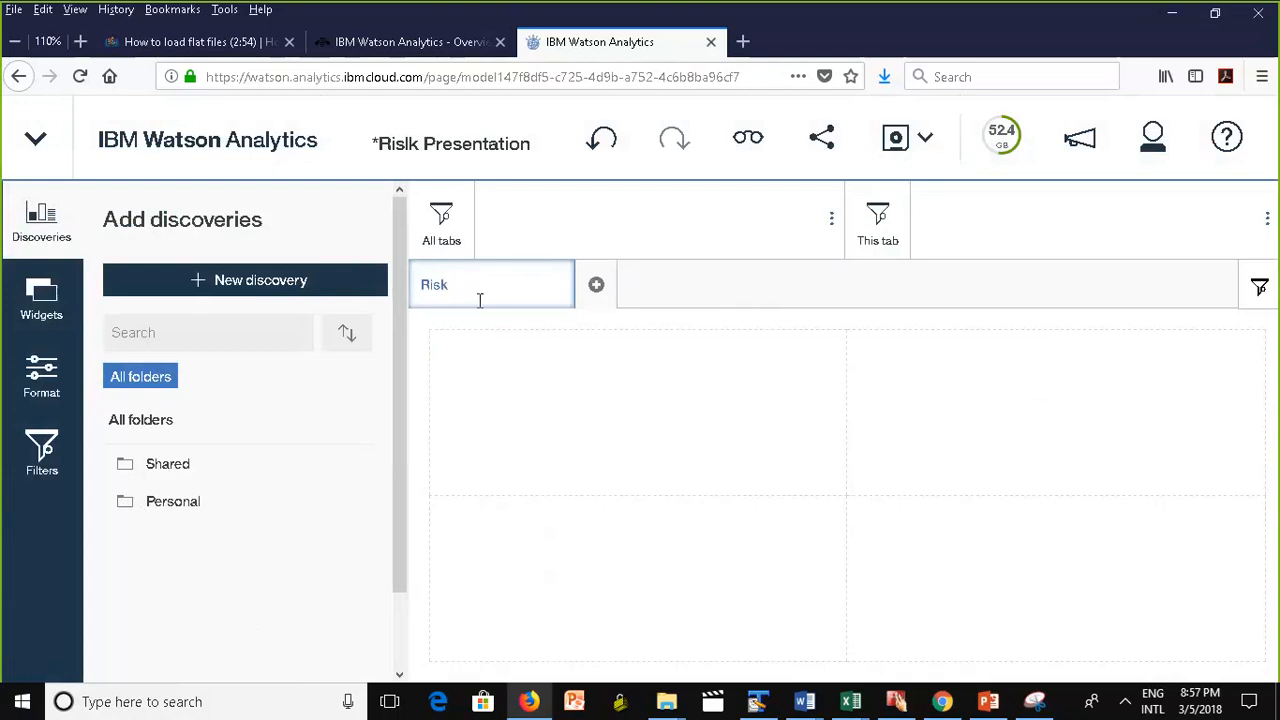
{"action": "type", "text": " Data"}
{"action": "left_click", "coordinate": [697, 309]}
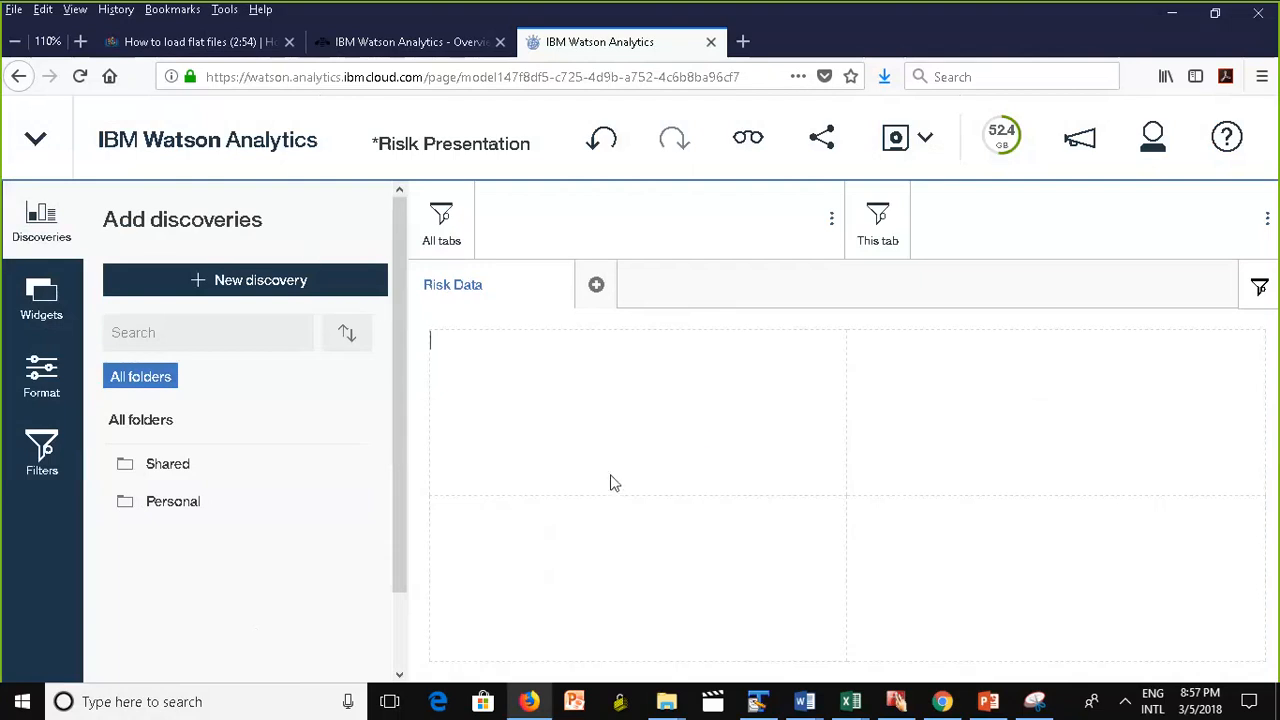
Add Risk by Absences by Gender from the personal RiskVisualizations set to the Risk Data tab's upper-left panel.
{"action": "left_click", "coordinate": [178, 510]}
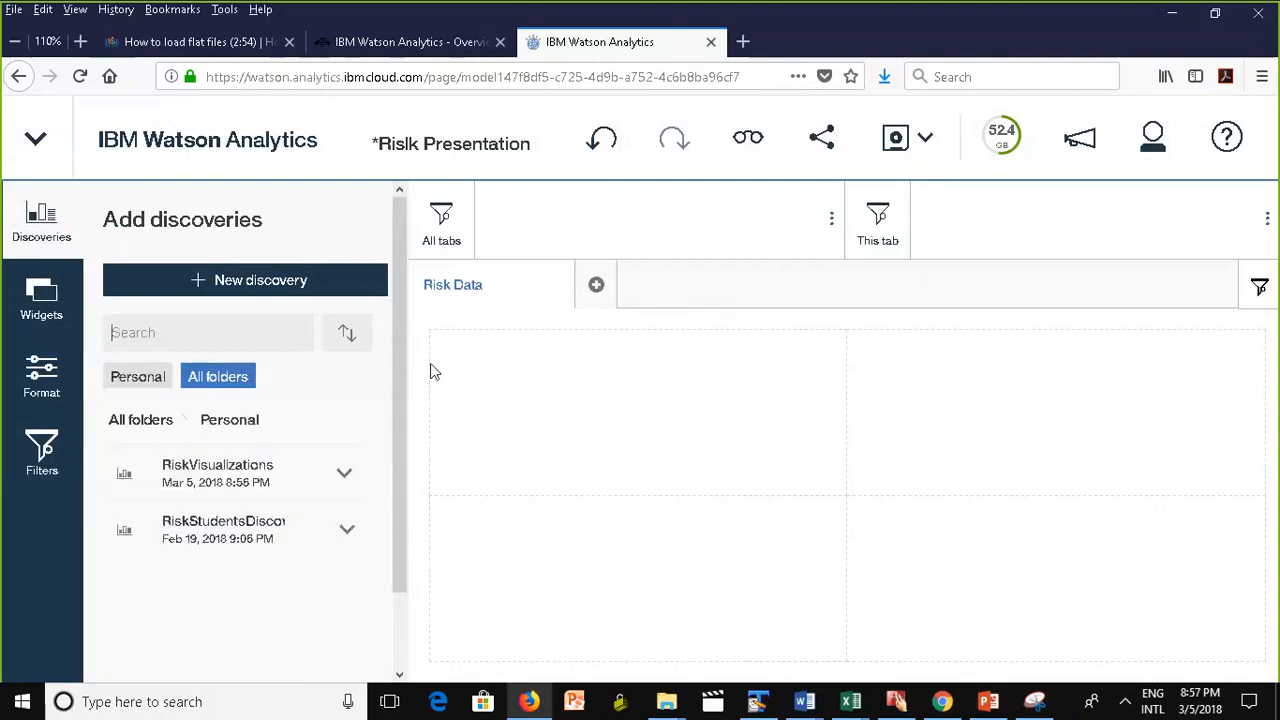
{"action": "left_click_drag", "start_coordinate": [409, 371], "coordinate": [409, 454]}
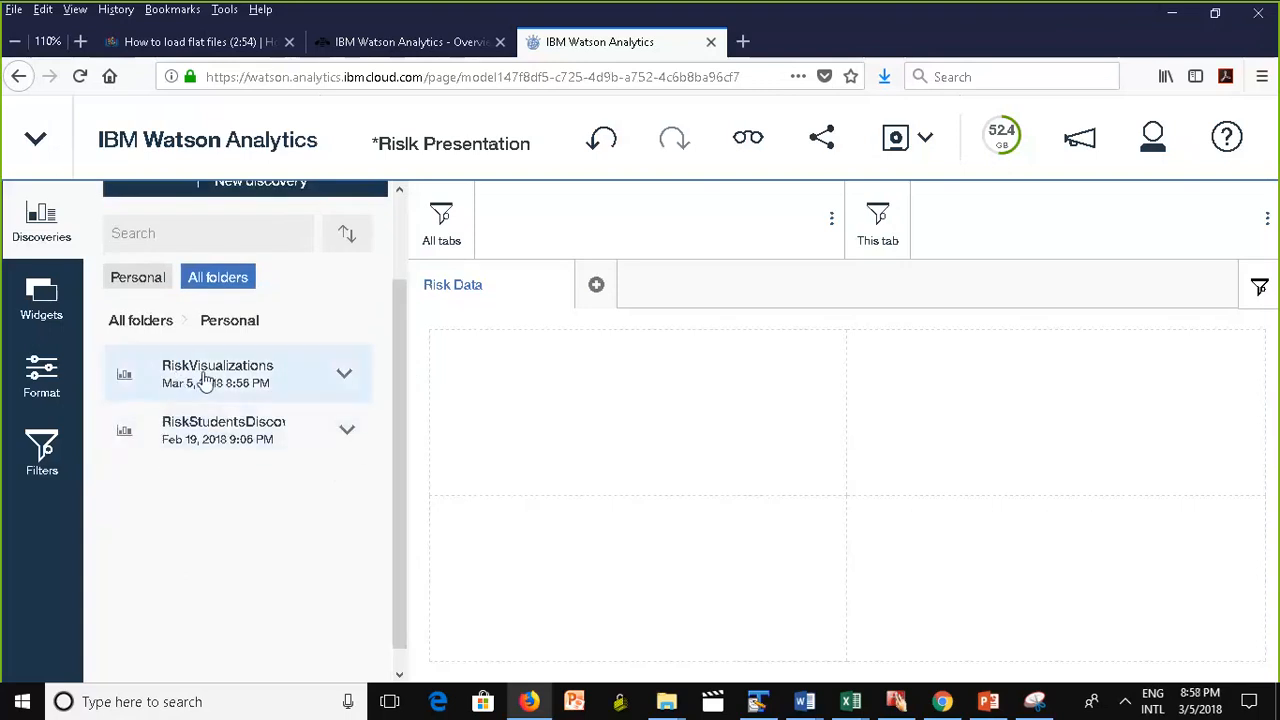
{"action": "left_click", "coordinate": [344, 373]}
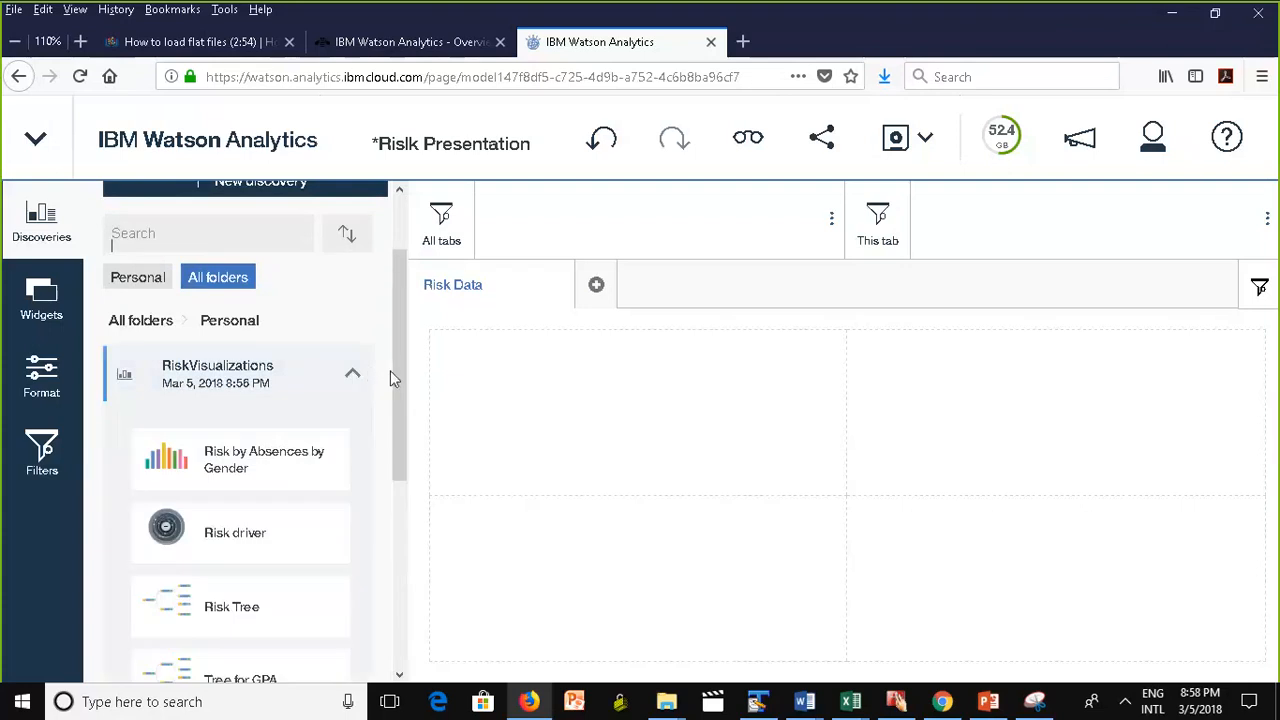
{"action": "left_click_drag", "start_coordinate": [395, 373], "coordinate": [394, 432]}
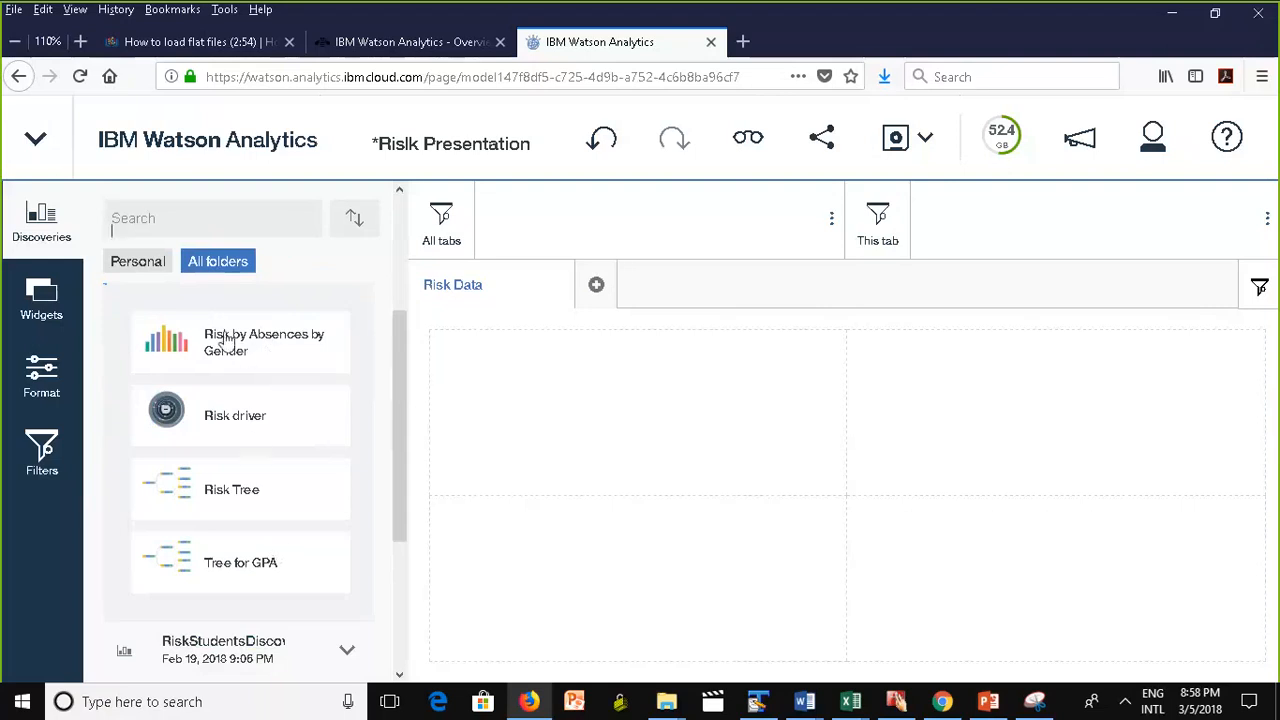
{"action": "left_click_drag", "start_coordinate": [186, 350], "coordinate": [637, 406]}
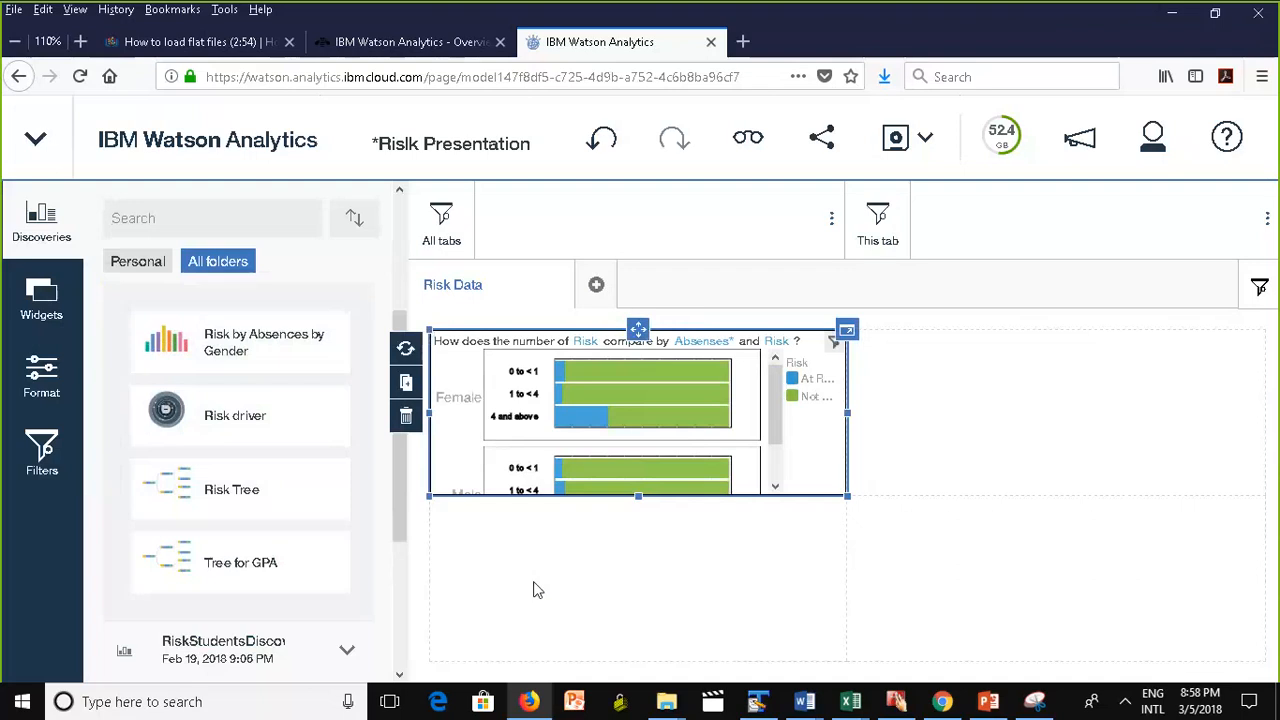
Enlarge the Risk by Absences by Gender chart, look through its available visualization types, and return to the dashboard.
{"action": "left_click", "coordinate": [847, 333]}
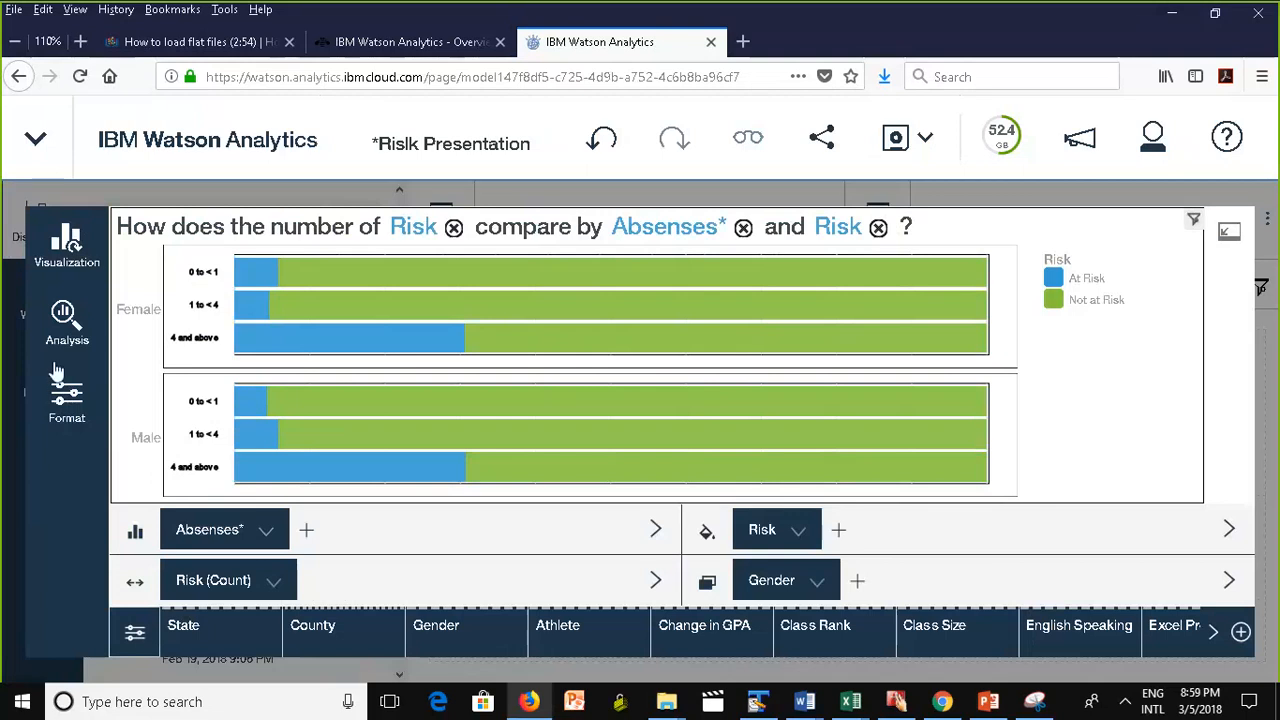
{"action": "left_click", "coordinate": [63, 254]}
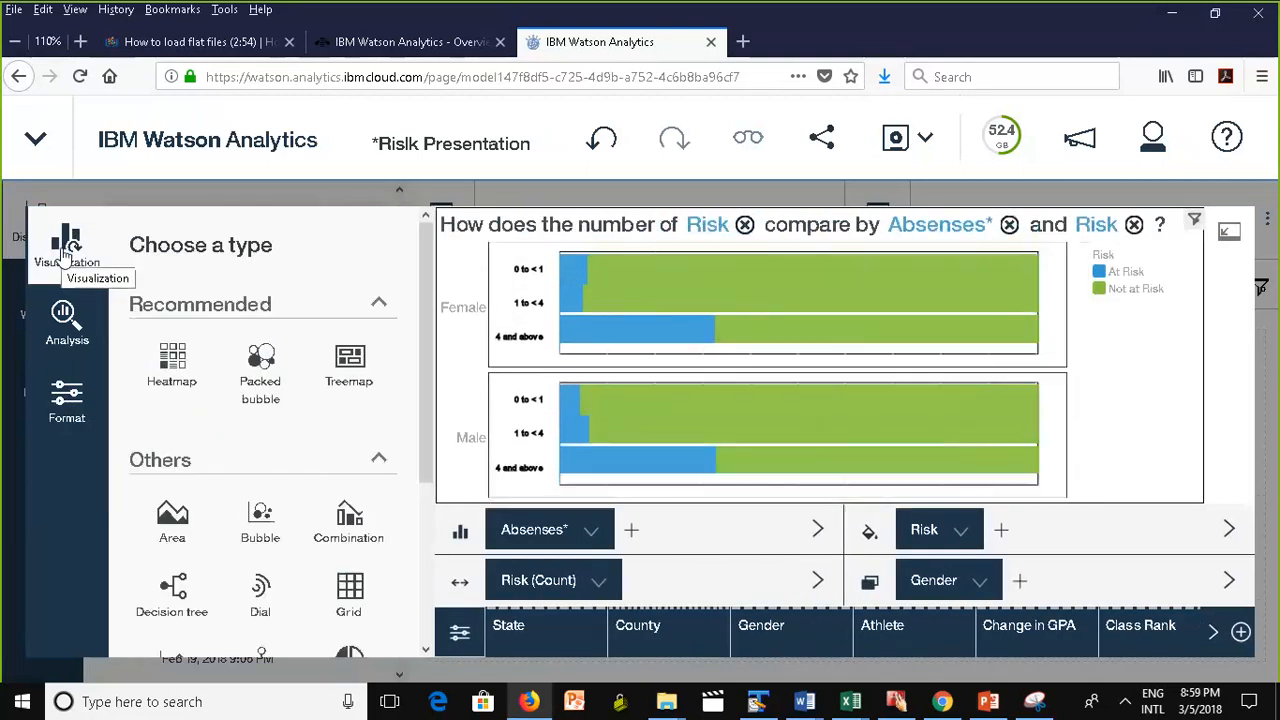
{"action": "left_click", "coordinate": [63, 254]}
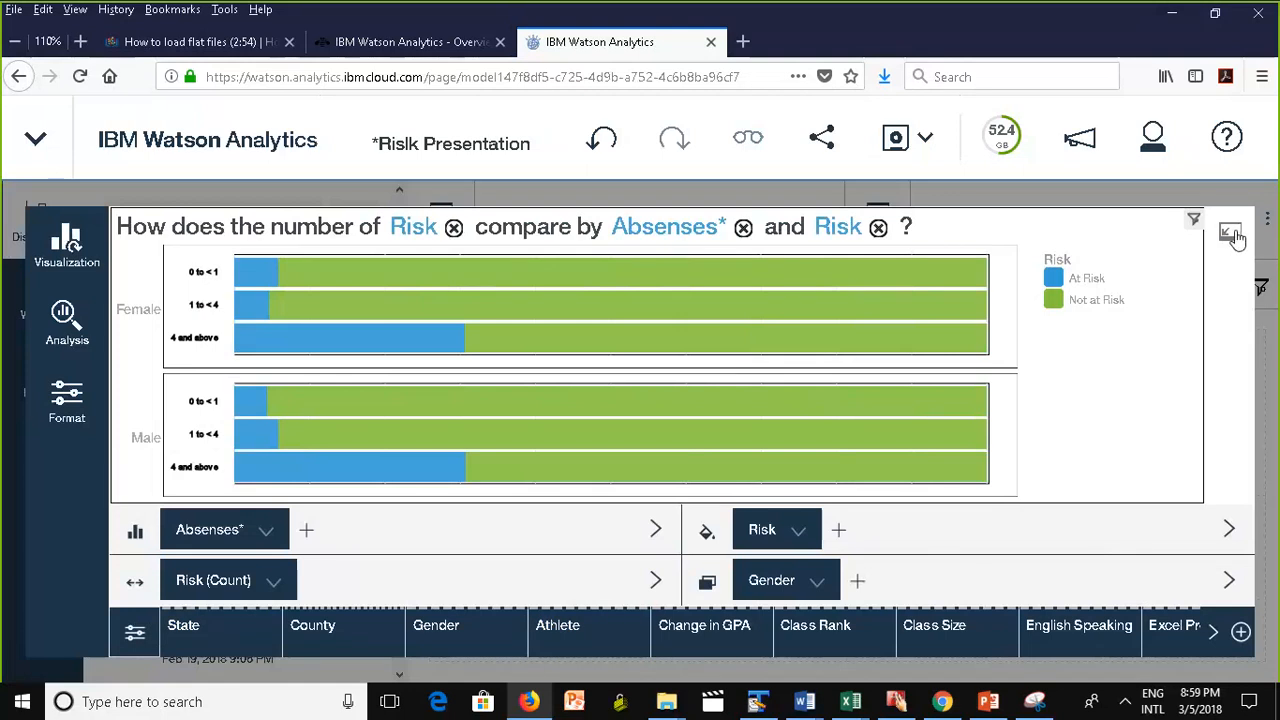
{"action": "left_click", "coordinate": [1234, 236]}
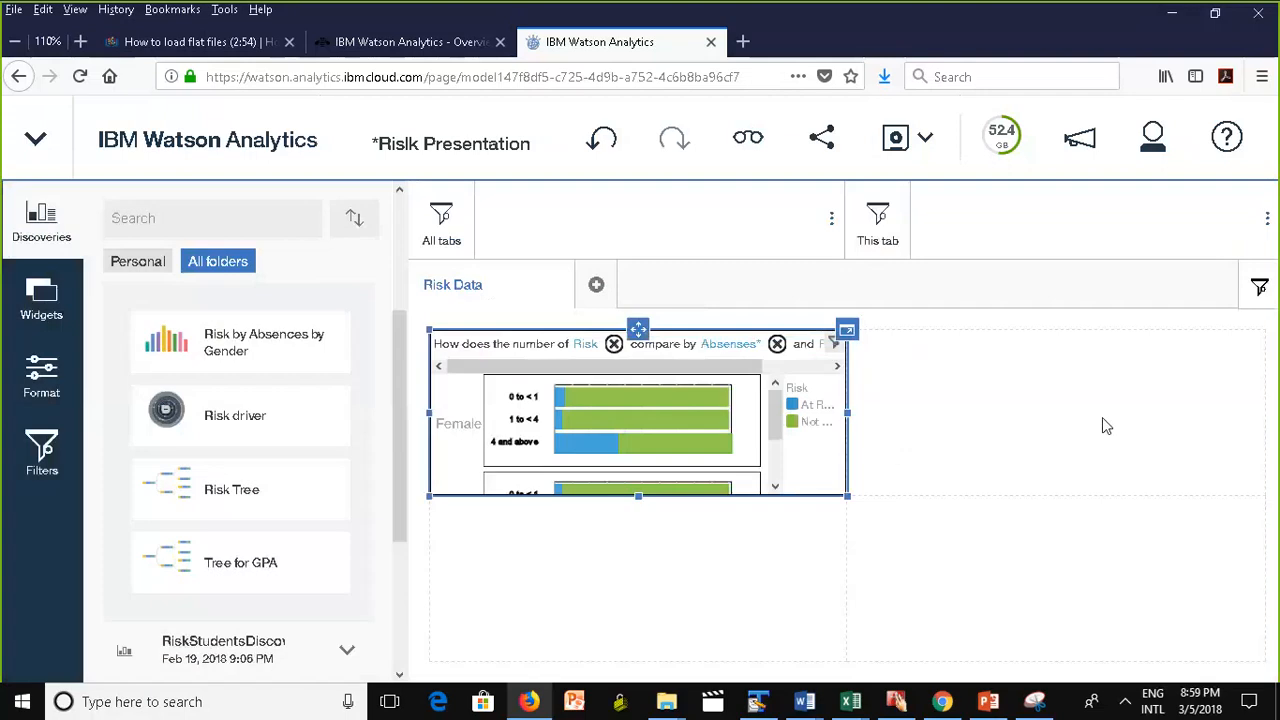
Save the Rislk Presentation dashboard in the Personal folder.
{"action": "left_click", "coordinate": [614, 571]}
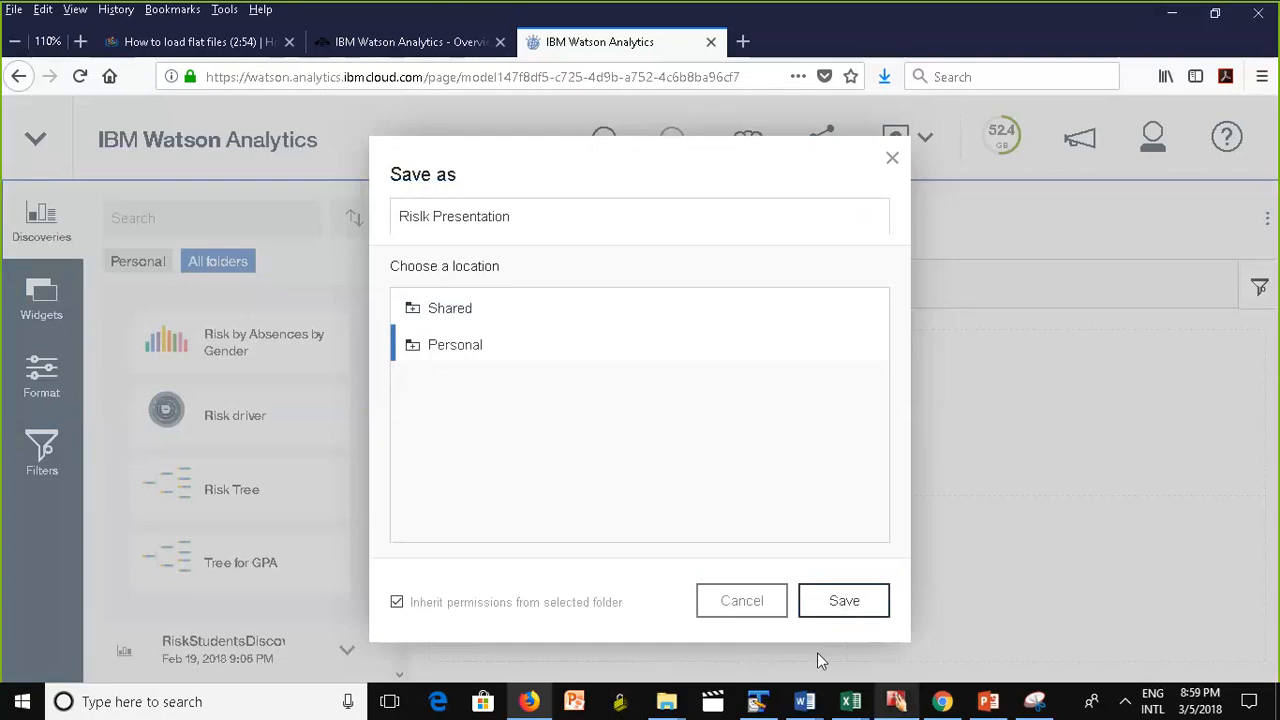
{"action": "left_click", "coordinate": [845, 601]}
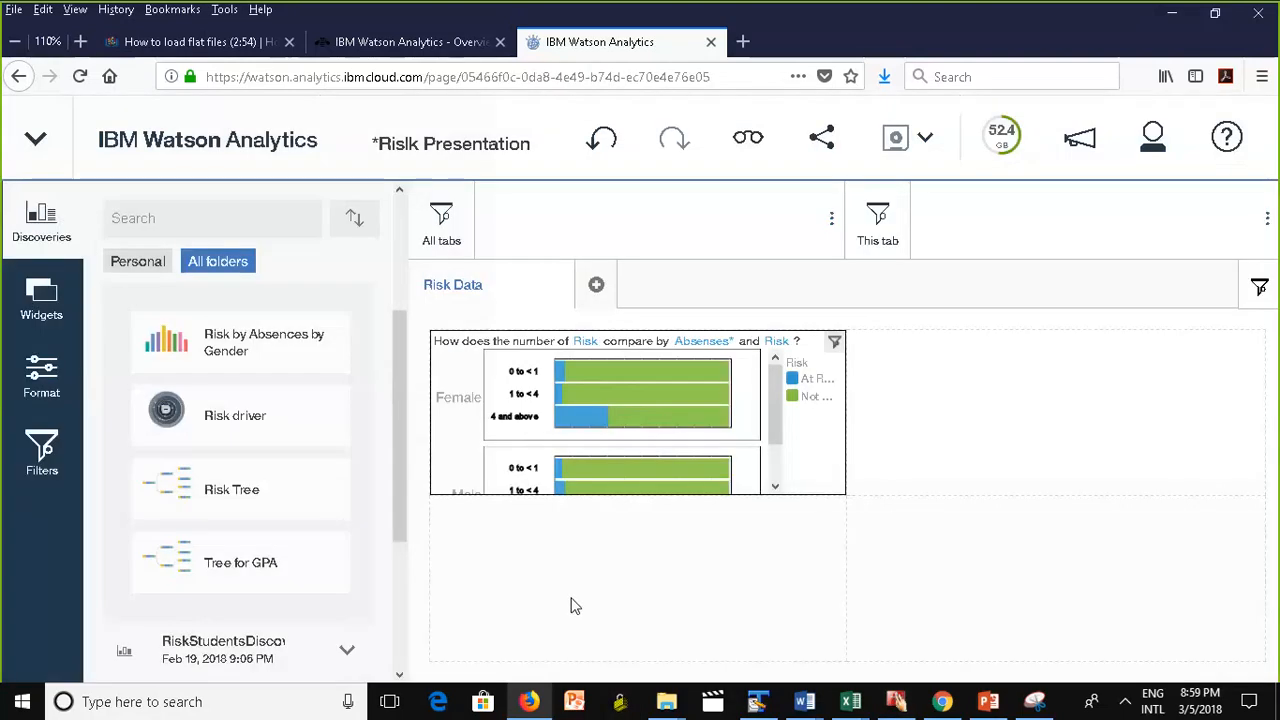
Add Risk driver to the Risk Data tab's upper-right panel and Risk Tree to its lower-left panel.
{"action": "left_click_drag", "start_coordinate": [500, 572], "coordinate": [523, 594]}
{"action": "left_click_drag", "start_coordinate": [167, 415], "coordinate": [1043, 414]}
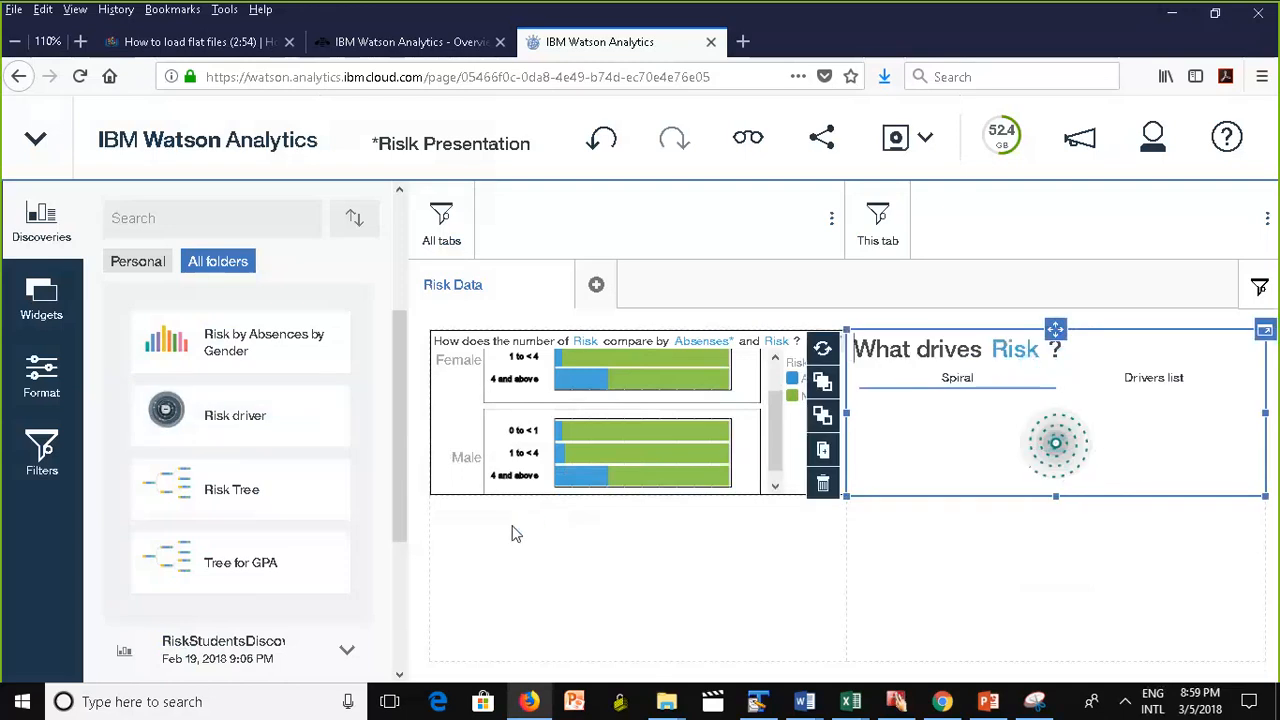
{"action": "left_click_drag", "start_coordinate": [171, 491], "coordinate": [641, 564]}
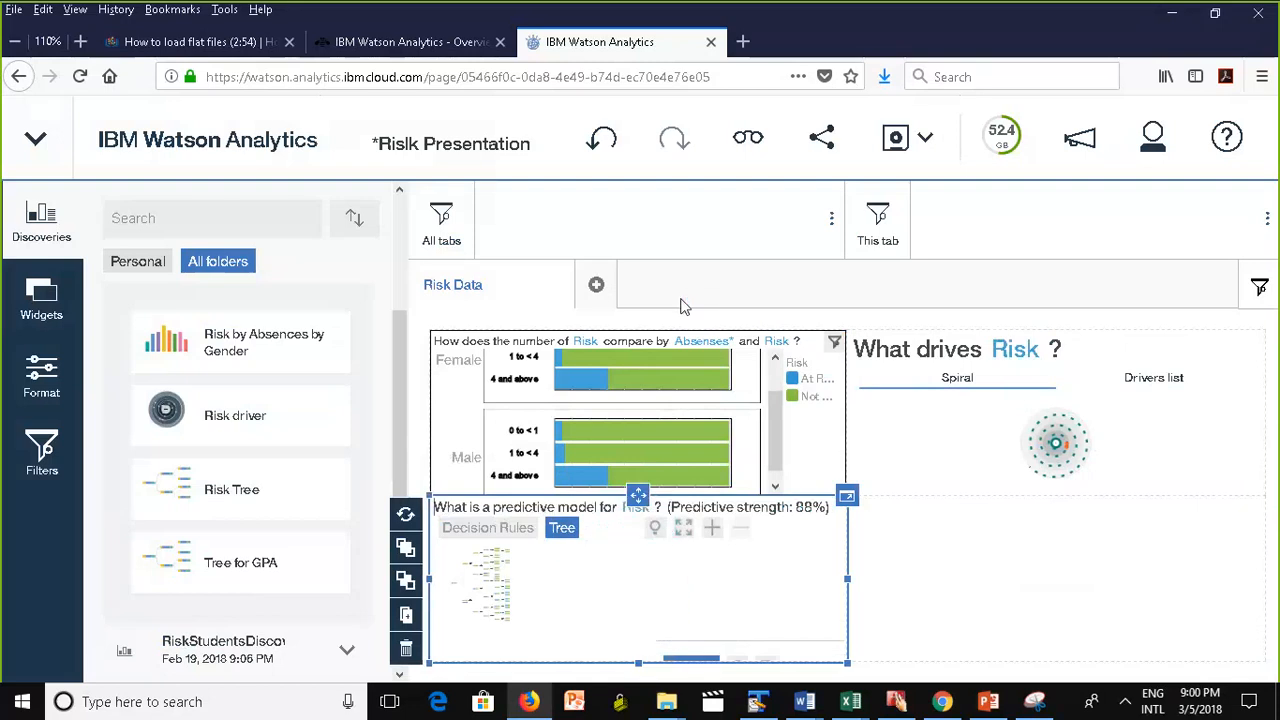
Add a second dashboard tab with the single-panel layout and begin a new discovery from Risk Students 2.
{"action": "left_click", "coordinate": [596, 288]}
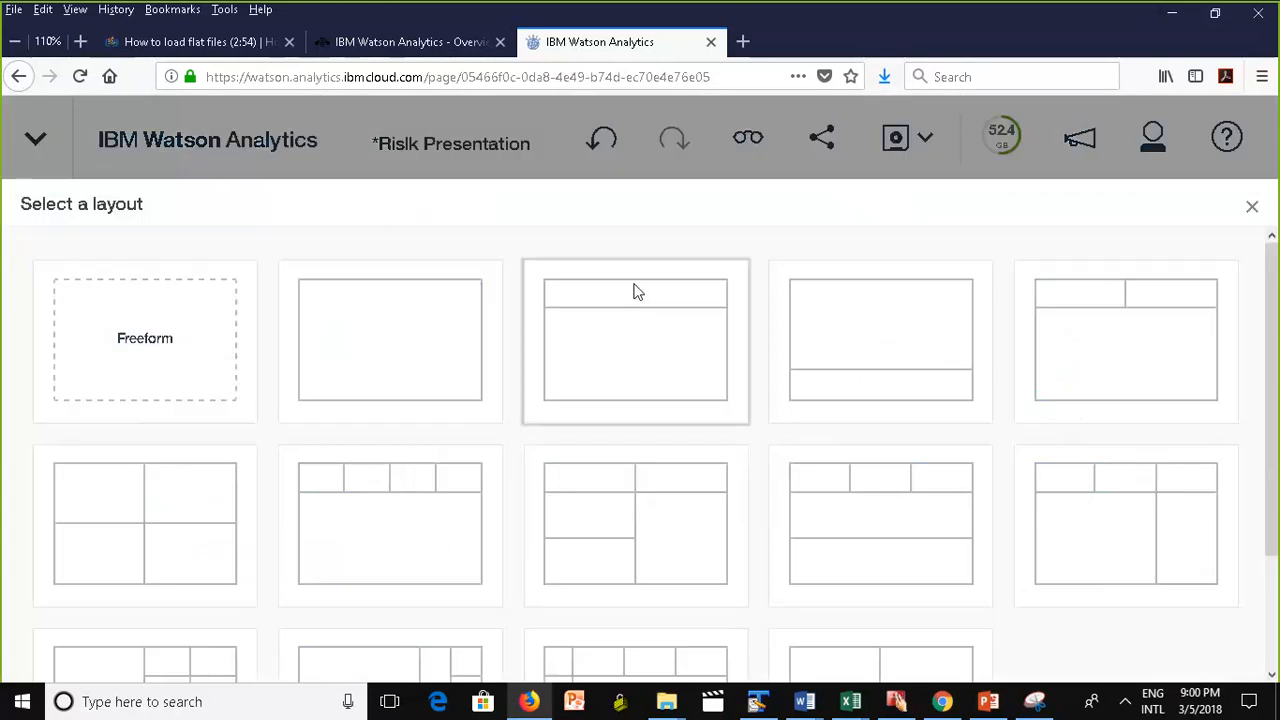
{"action": "left_click", "coordinate": [380, 326]}
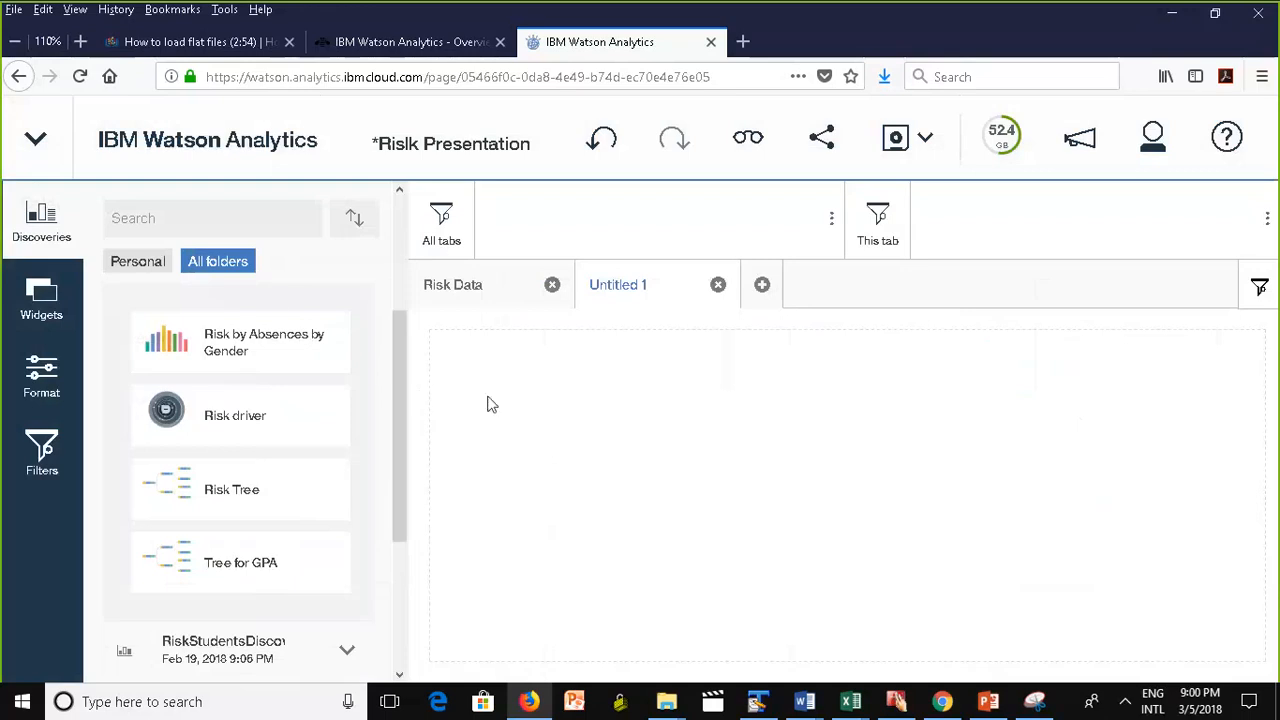
{"action": "left_click_drag", "start_coordinate": [400, 391], "coordinate": [398, 262]}
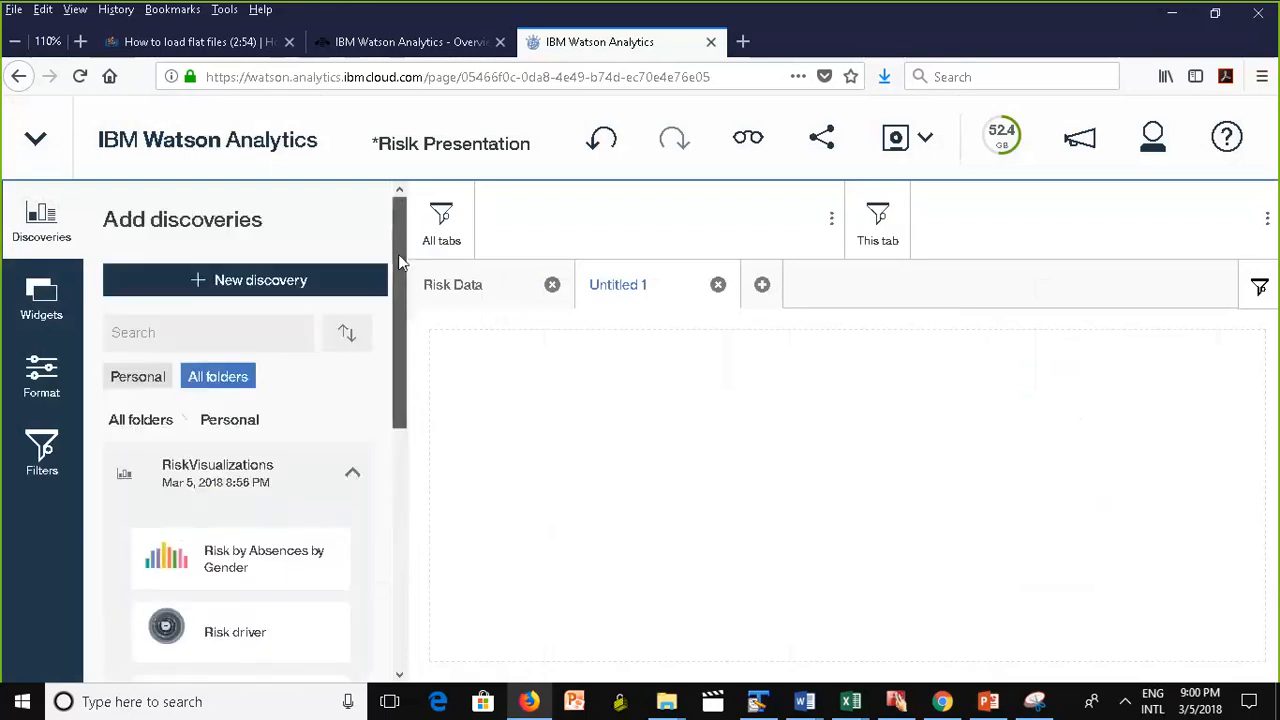
{"action": "left_click", "coordinate": [264, 288]}
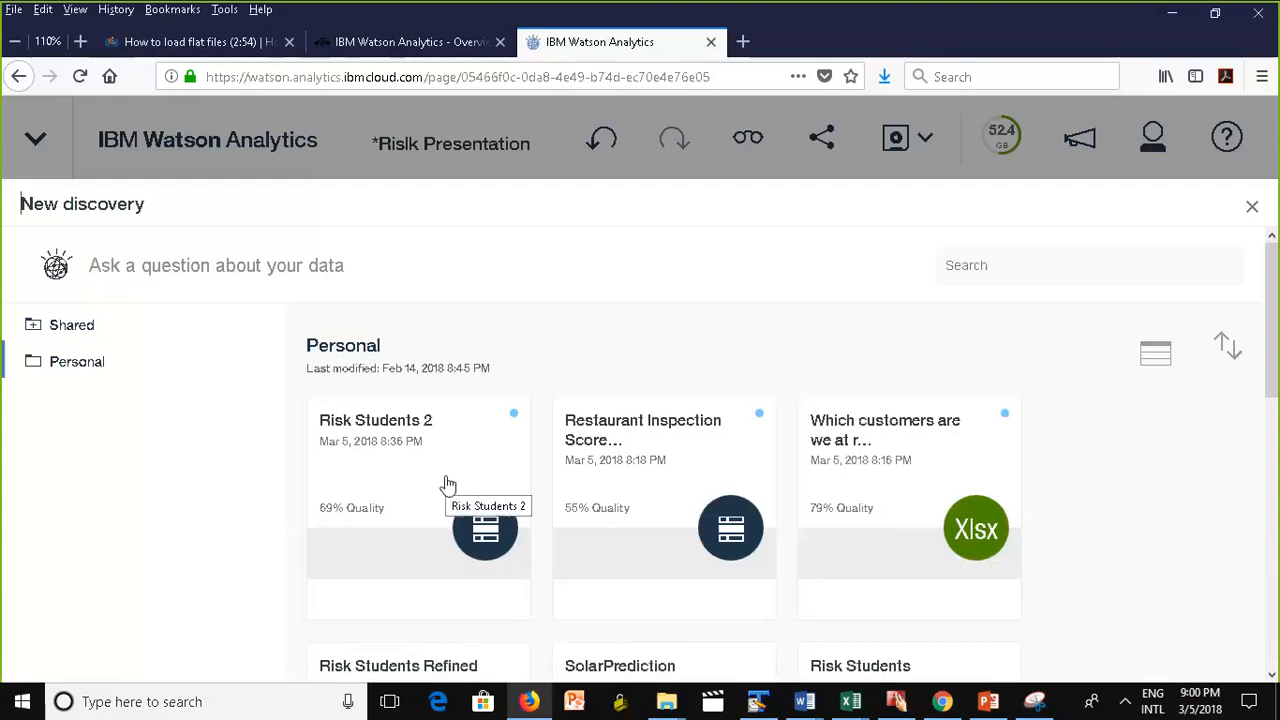
{"action": "left_click", "coordinate": [443, 485]}
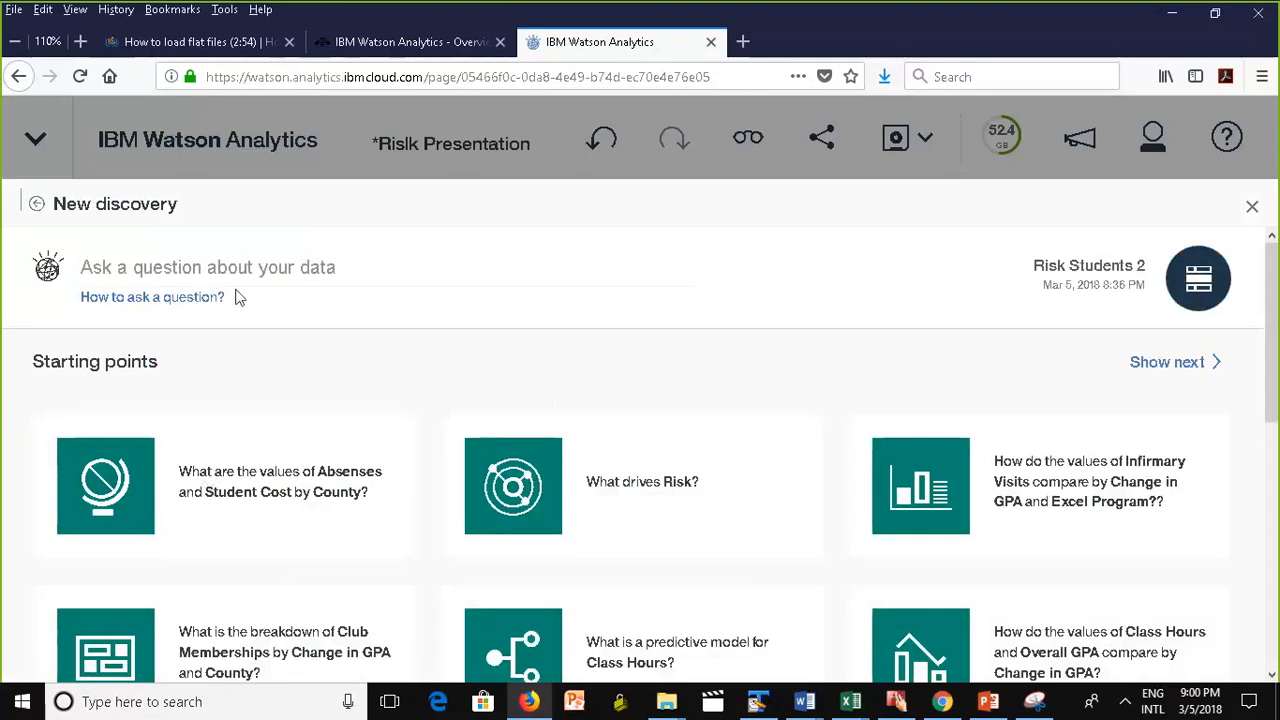
Ask "Average cost by county" and put the map of Student Cost values by County on the new tab.
{"action": "left_click", "coordinate": [186, 267]}
{"action": "type", "text": "Average "}
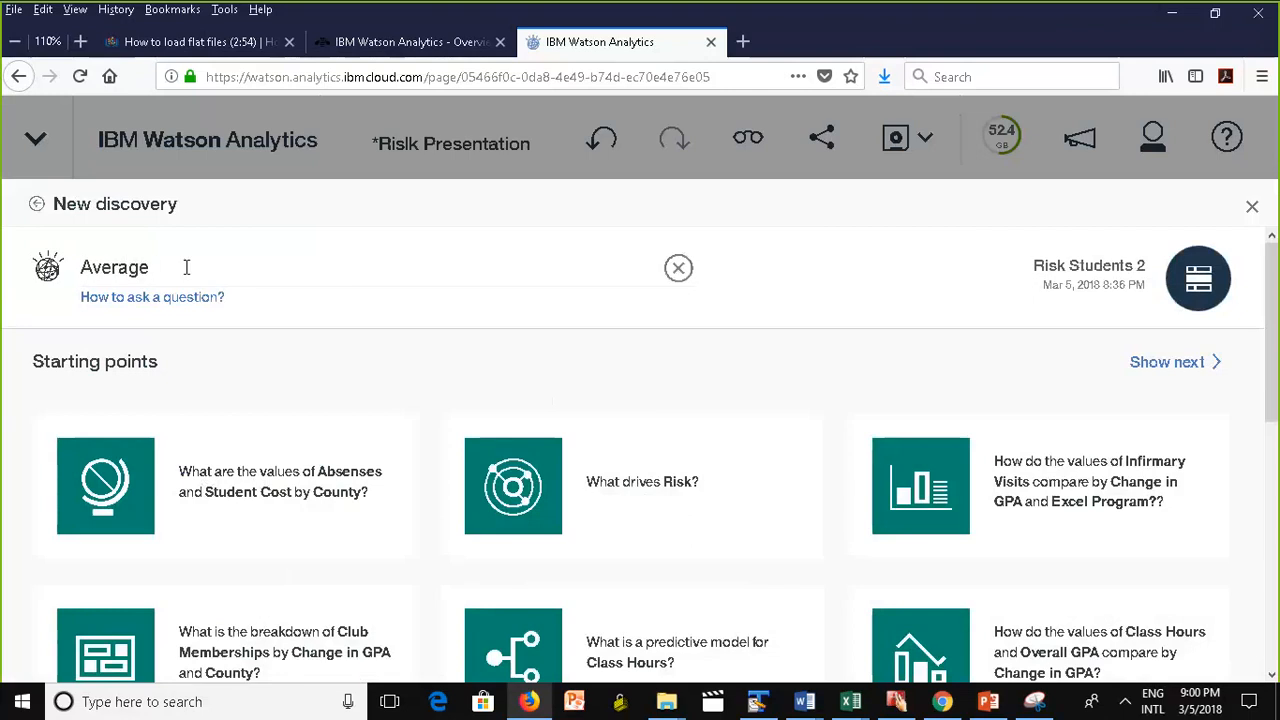
{"action": "type", "text": "cost by county"}
{"action": "key", "text": "Return"}
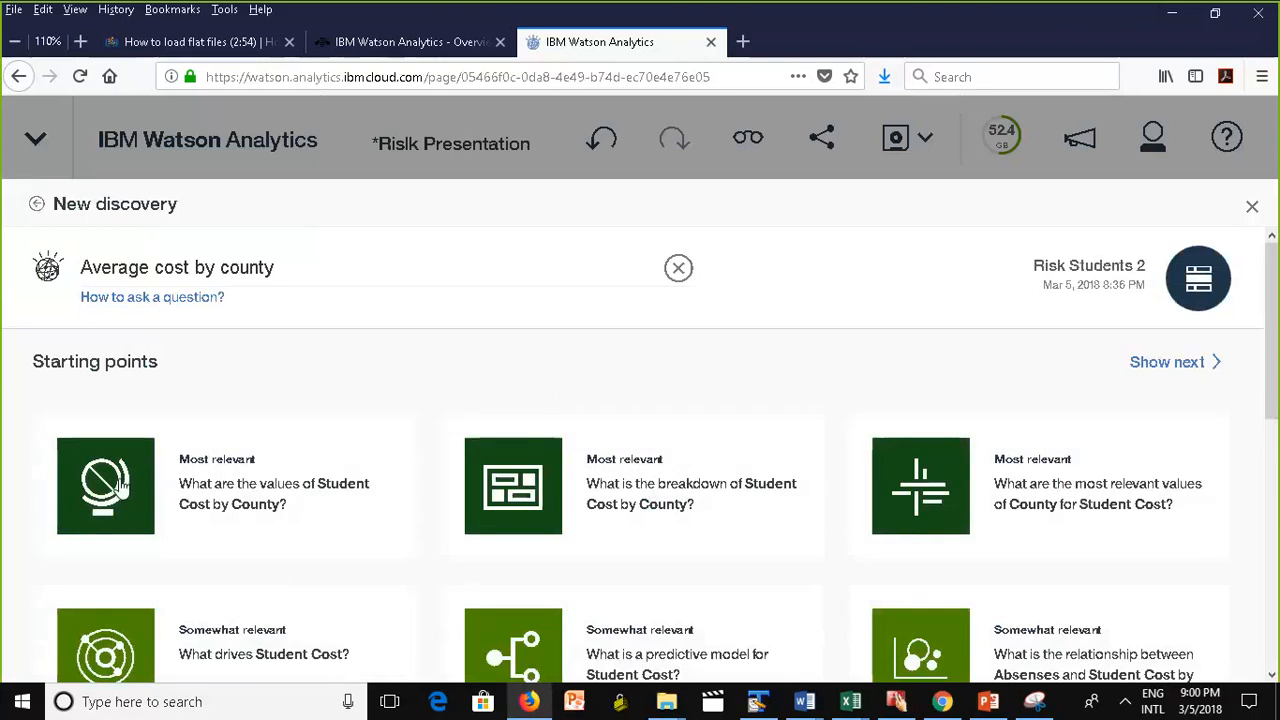
{"action": "left_click", "coordinate": [118, 485]}
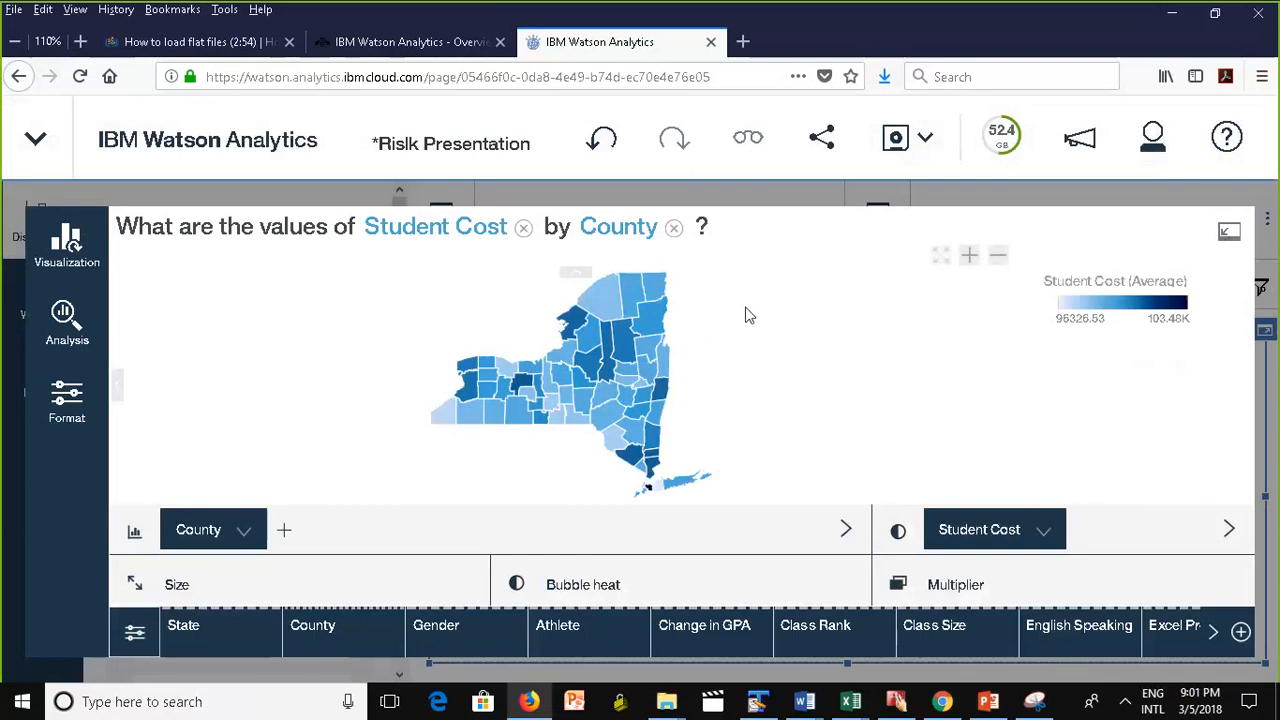
{"action": "left_click", "coordinate": [1231, 236]}
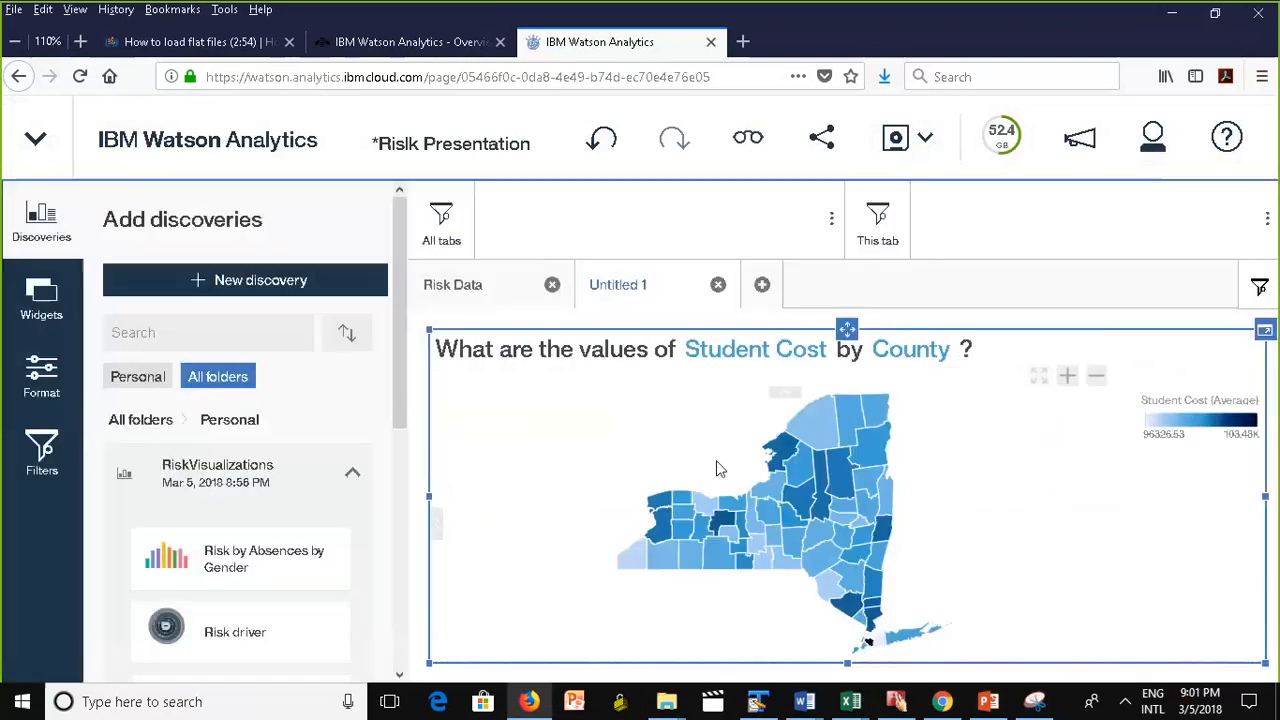
Rename the Untitled 1 tab as Counties.
{"action": "left_click", "coordinate": [617, 292]}
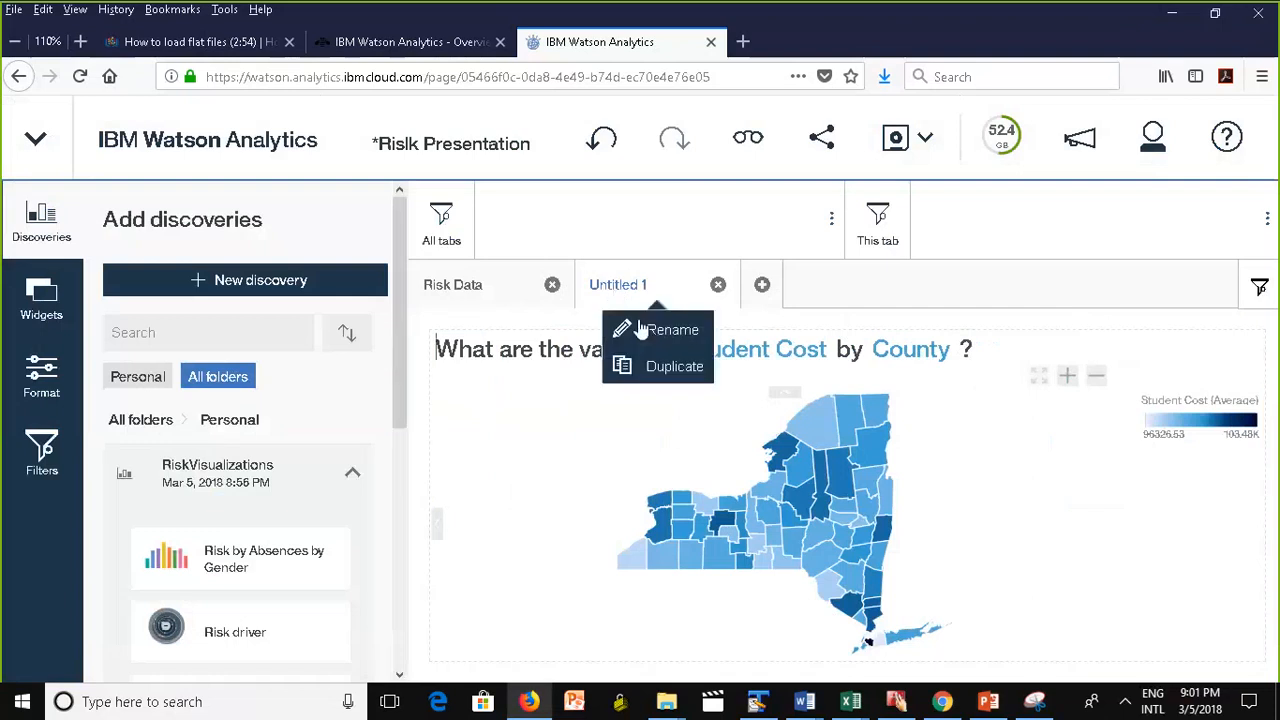
{"action": "left_click", "coordinate": [644, 332]}
{"action": "type", "text": "Coun"}
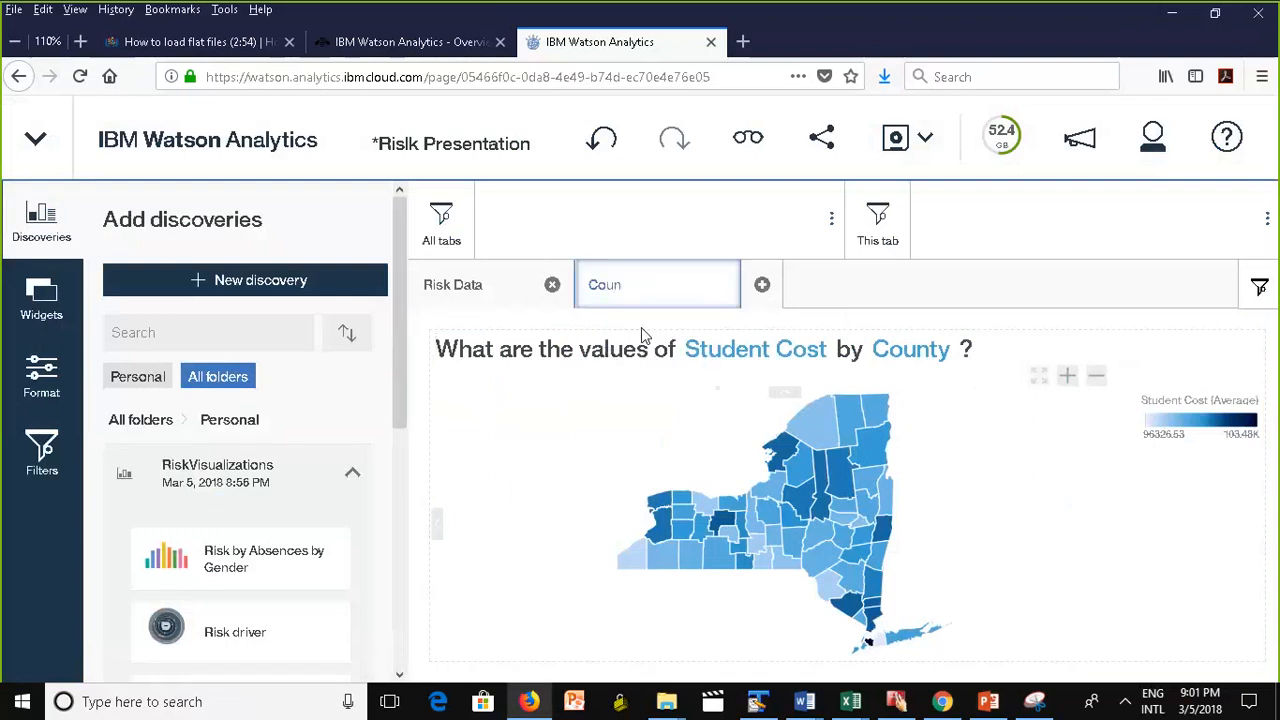
{"action": "type", "text": "ties"}
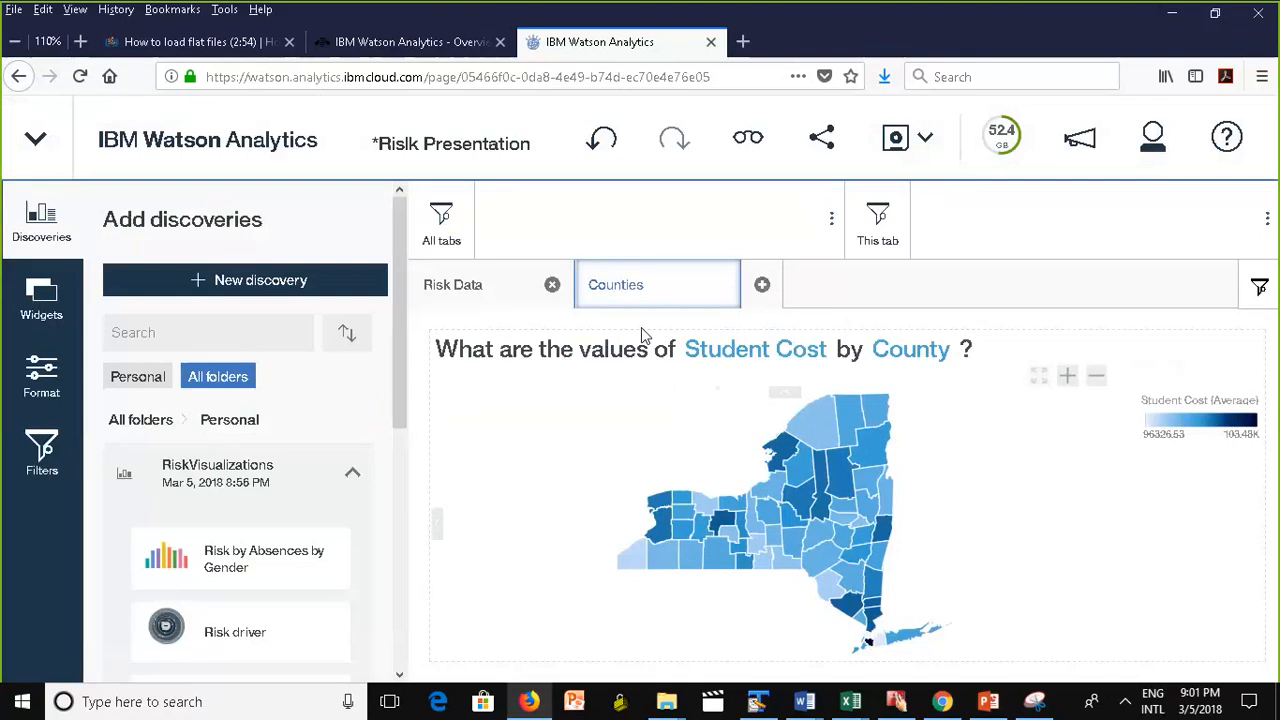
{"action": "left_click", "coordinate": [588, 256]}
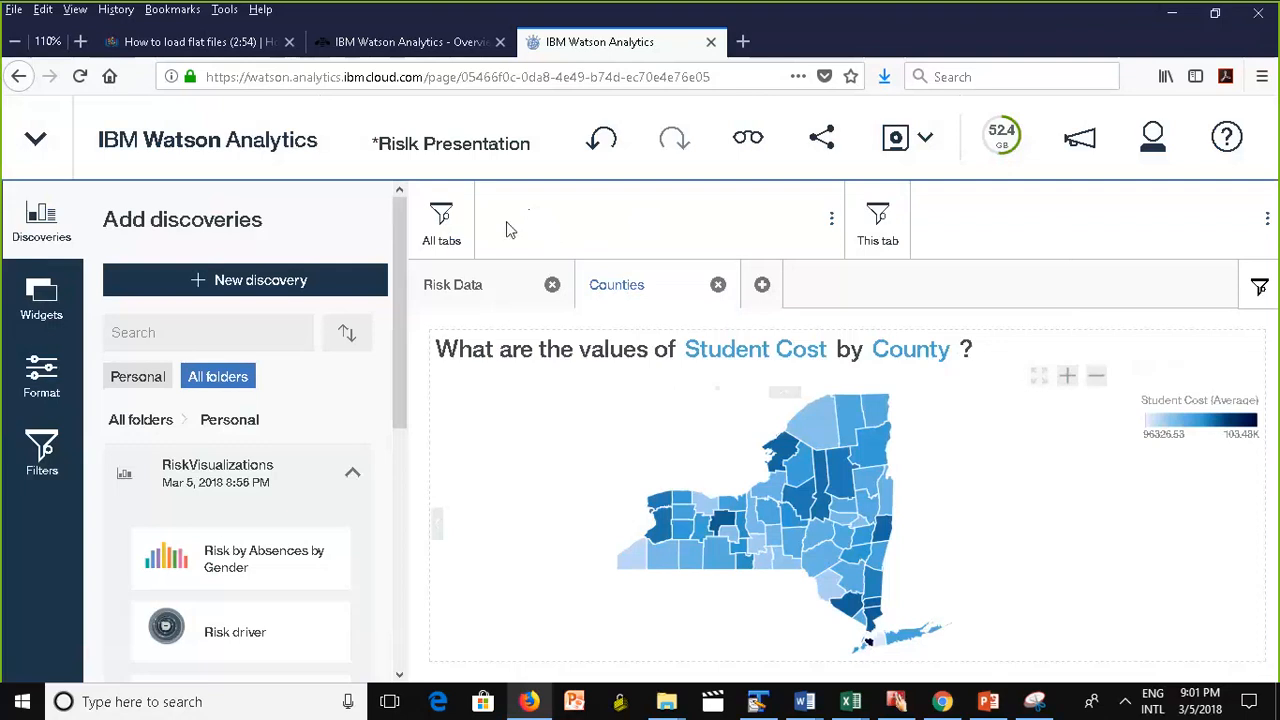
Return to the Risk Data tab and bring up the Risk Students 2 columns available as filters.
{"action": "left_click", "coordinate": [477, 290]}
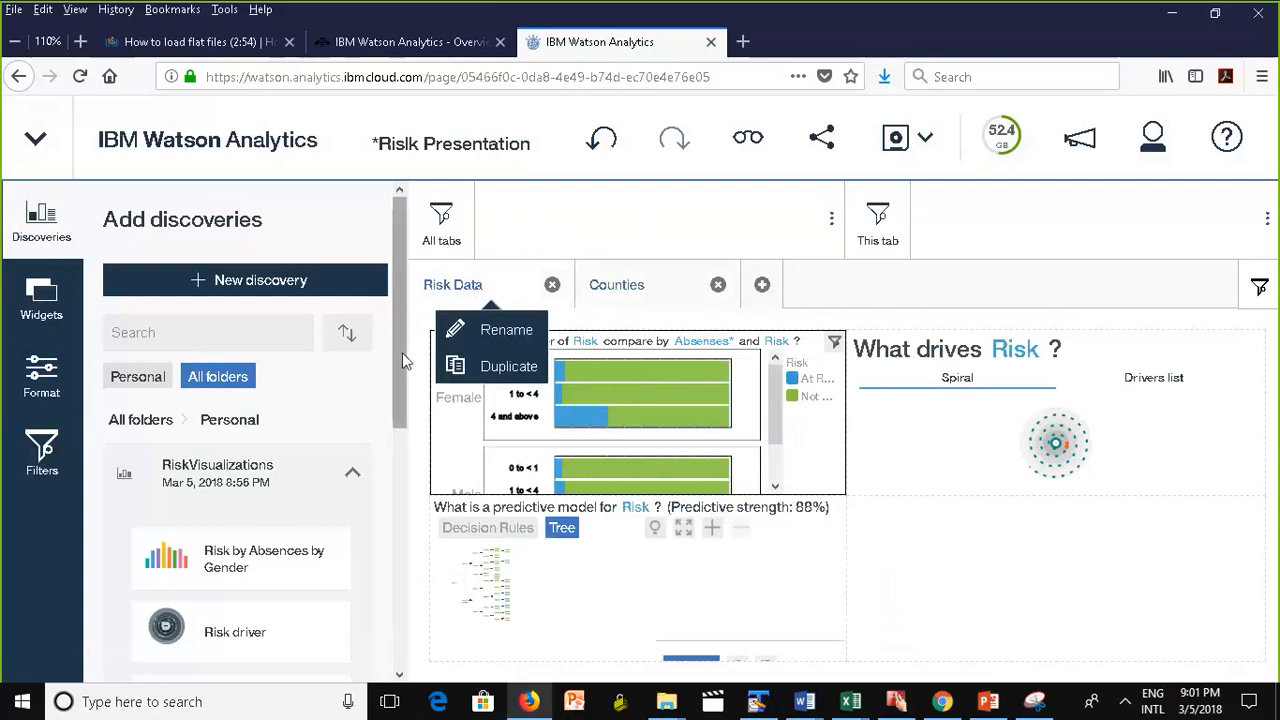
{"action": "left_click_drag", "start_coordinate": [400, 360], "coordinate": [407, 469]}
{"action": "scroll", "coordinate": [380, 430], "scroll_direction": "up", "scroll_amount": 5}
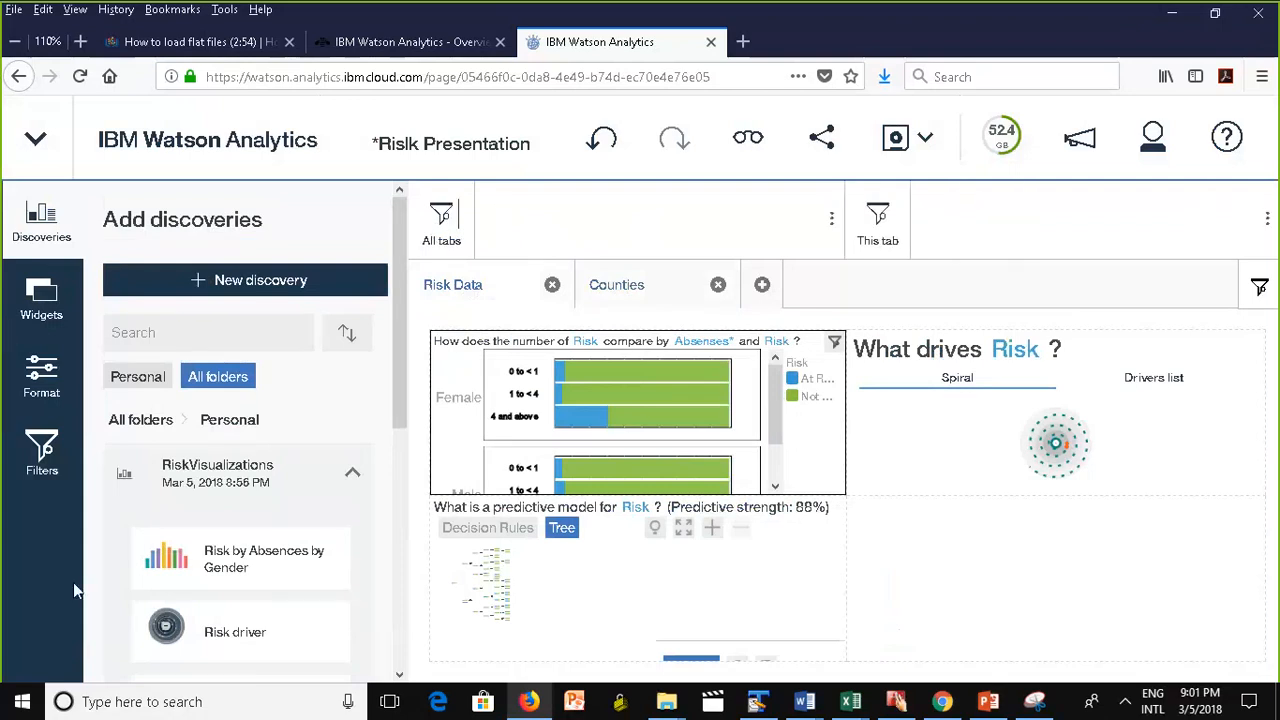
{"action": "left_click", "coordinate": [42, 460]}
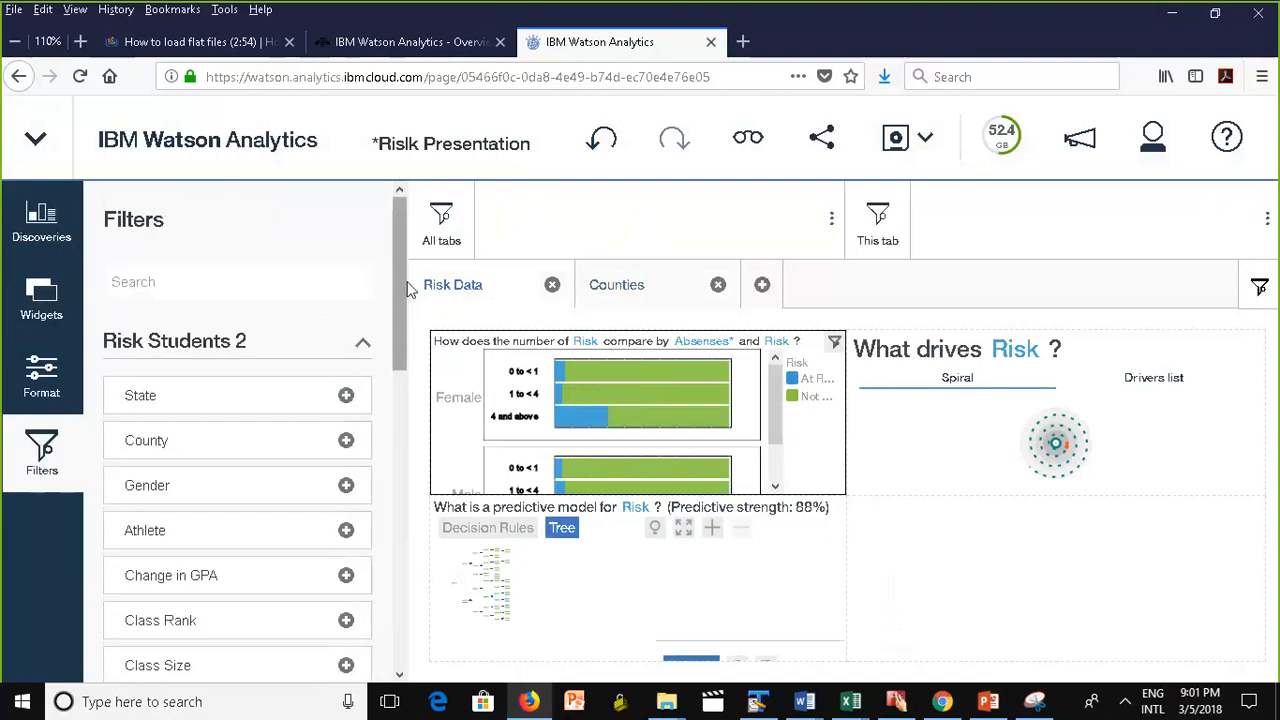
{"action": "scroll", "coordinate": [405, 298], "scroll_direction": "down", "scroll_amount": 2}
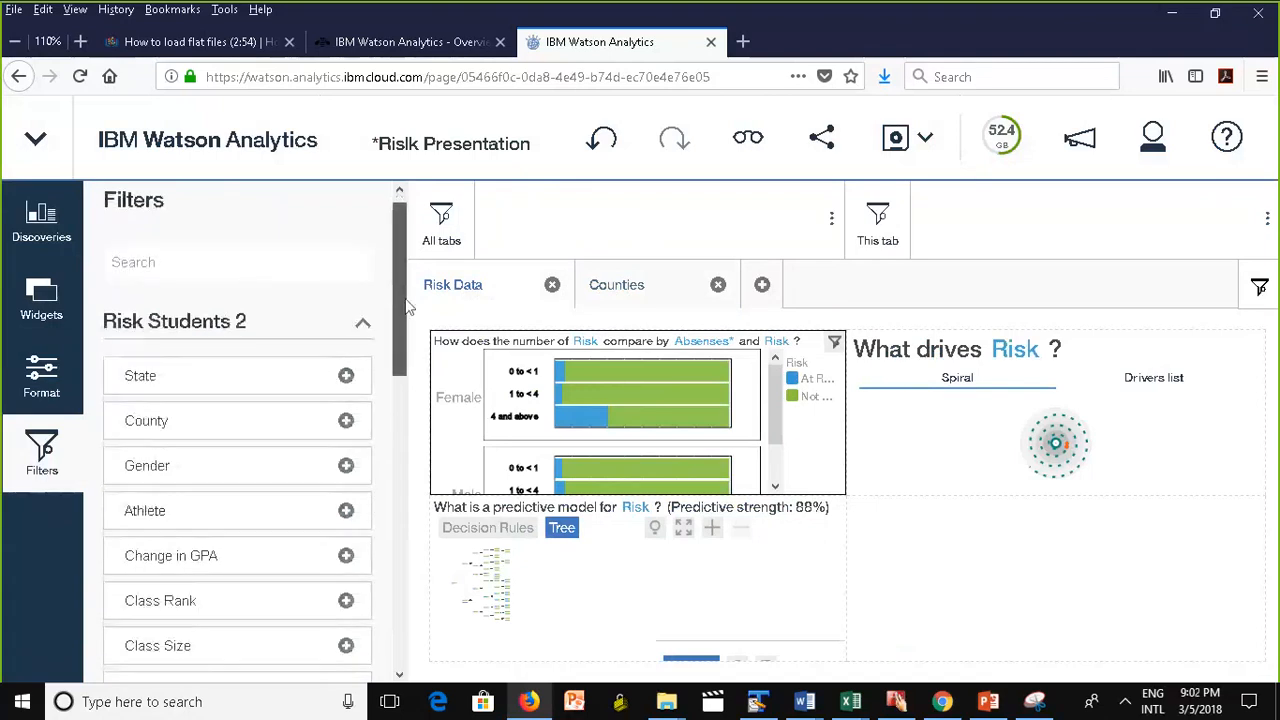
{"action": "scroll", "coordinate": [405, 313], "scroll_direction": "down", "scroll_amount": 3}
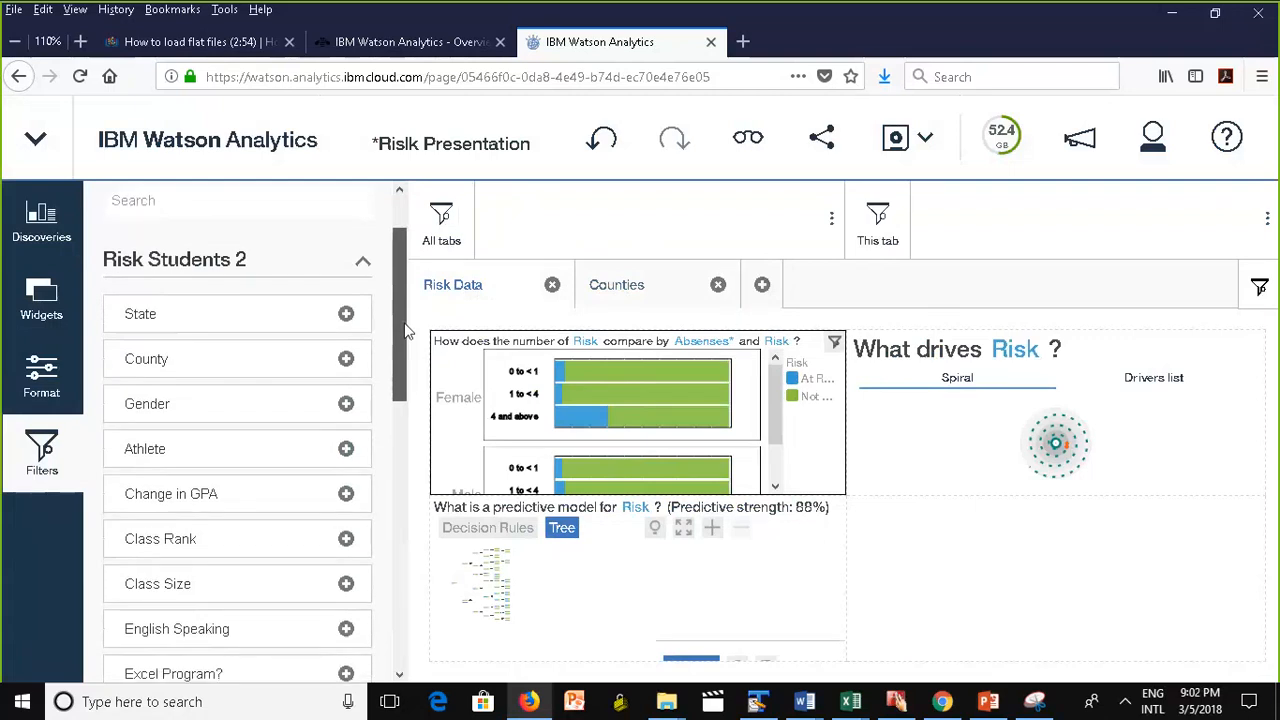
{"action": "left_click", "coordinate": [345, 360]}
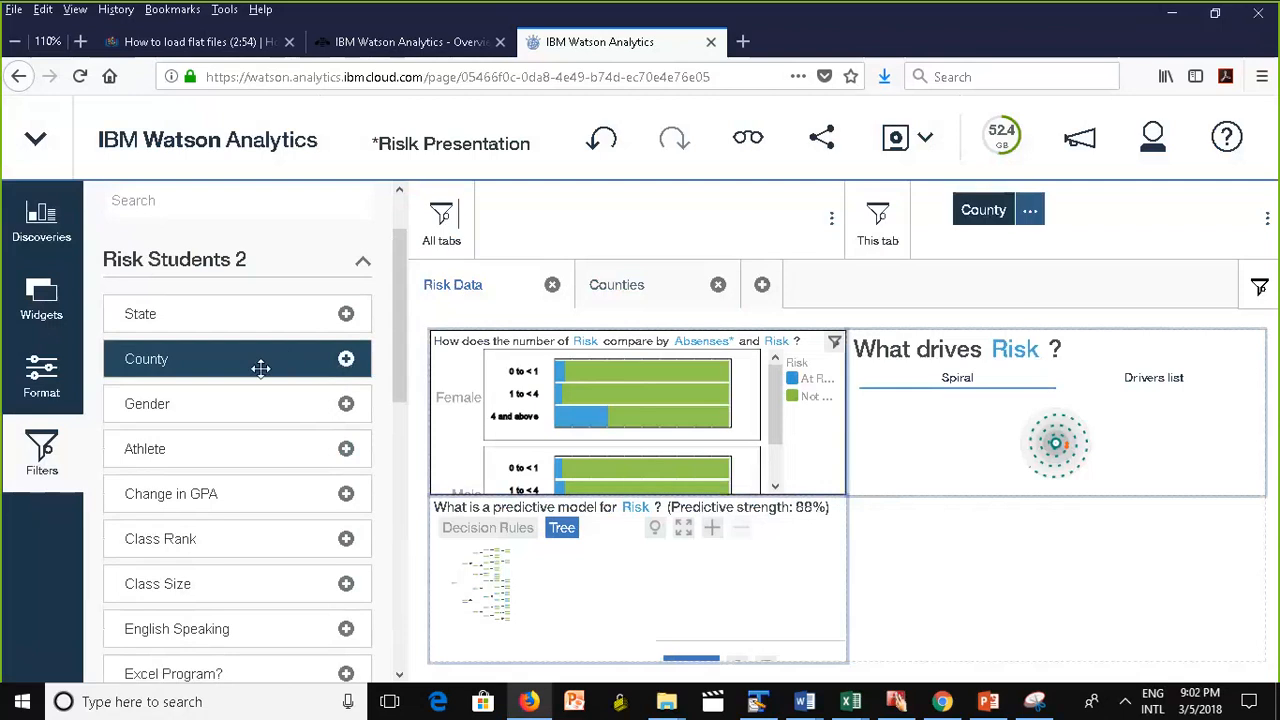
{"action": "left_click_drag", "start_coordinate": [993, 215], "coordinate": [530, 228]}
{"action": "left_click", "coordinate": [1032, 215]}
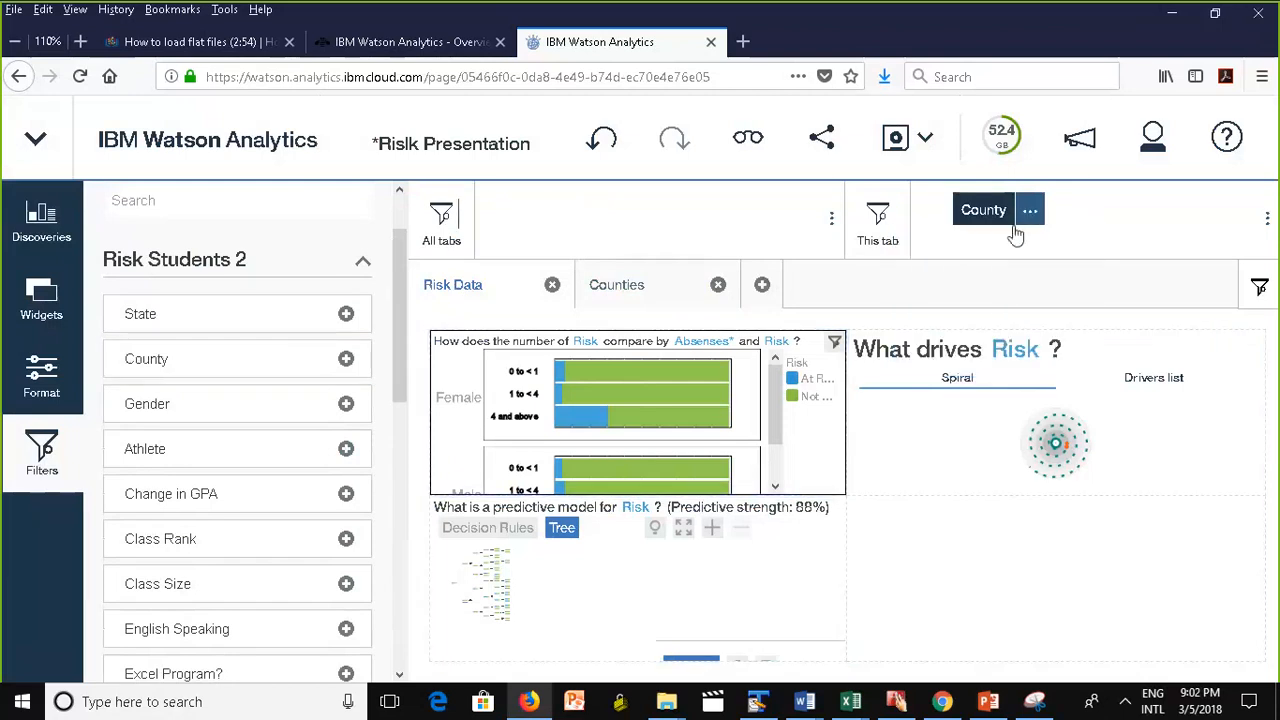
{"action": "left_click", "coordinate": [1030, 210]}
{"action": "left_click", "coordinate": [957, 355]}
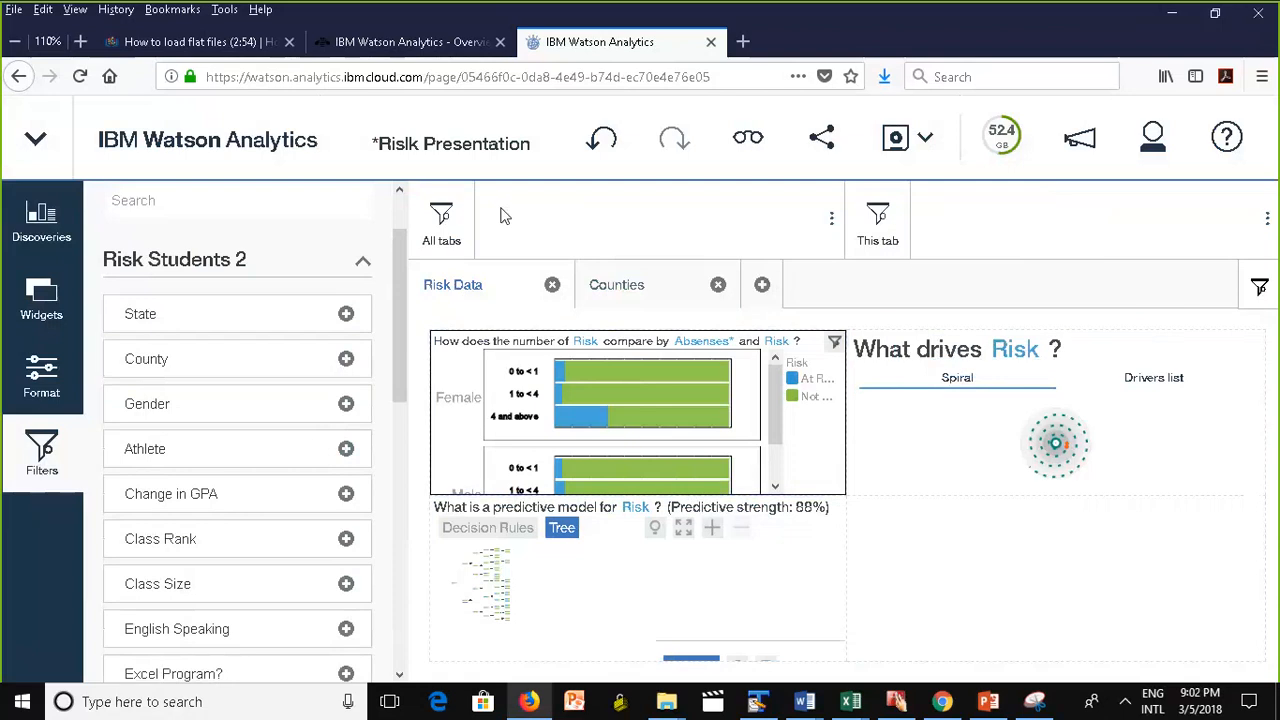
Add a County filter for all tabs and limit it to Broome-New York, Bronx-New York and Allegany-New York.
{"action": "left_click_drag", "start_coordinate": [163, 358], "coordinate": [505, 222]}
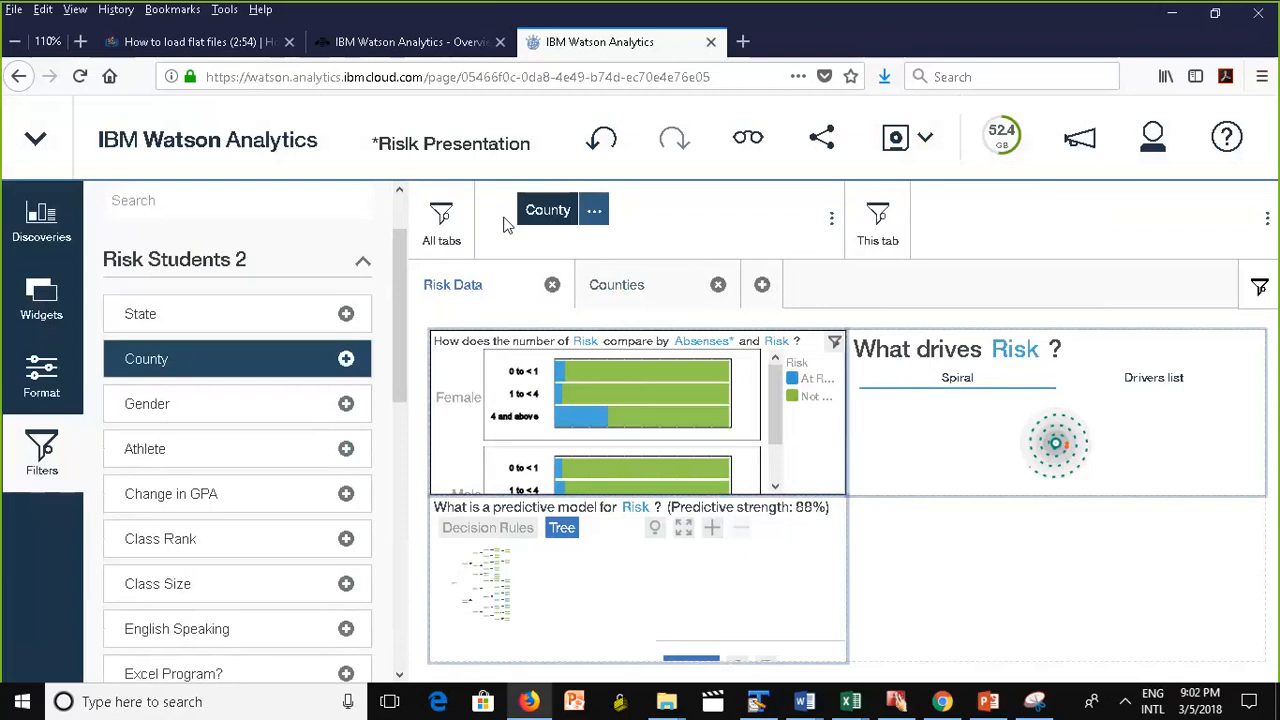
{"action": "left_click", "coordinate": [596, 212]}
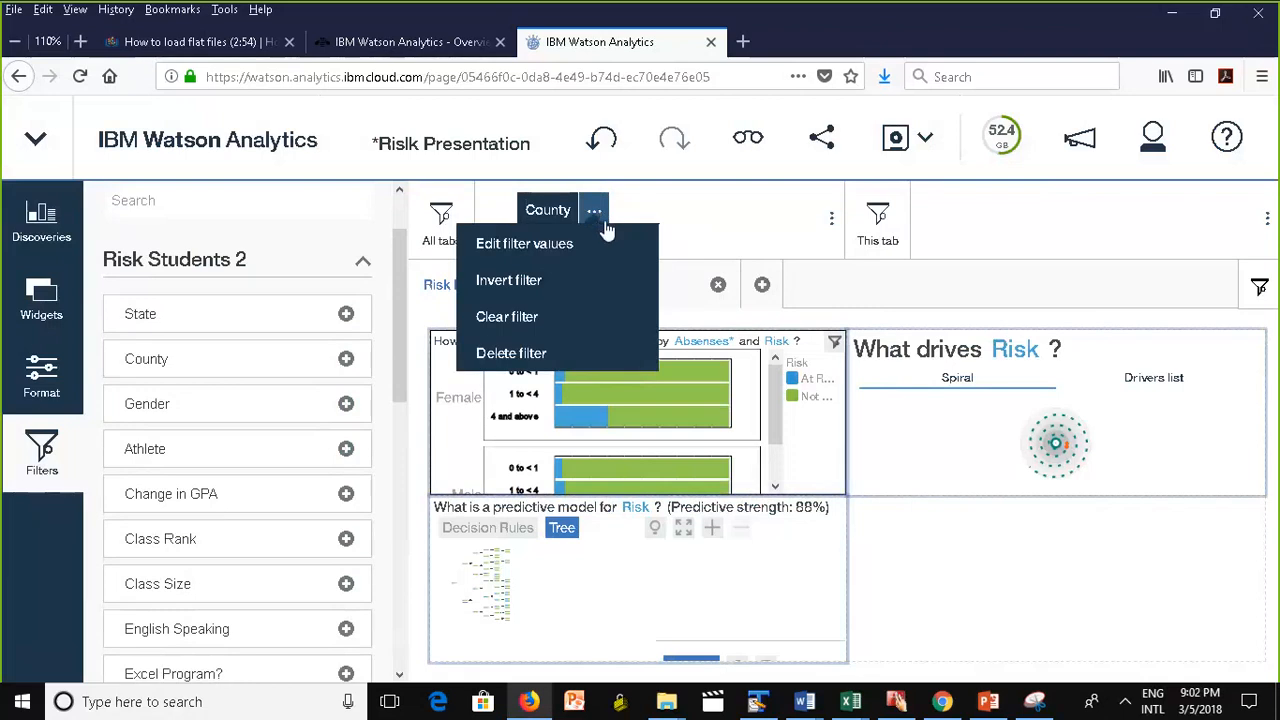
{"action": "left_click", "coordinate": [495, 245]}
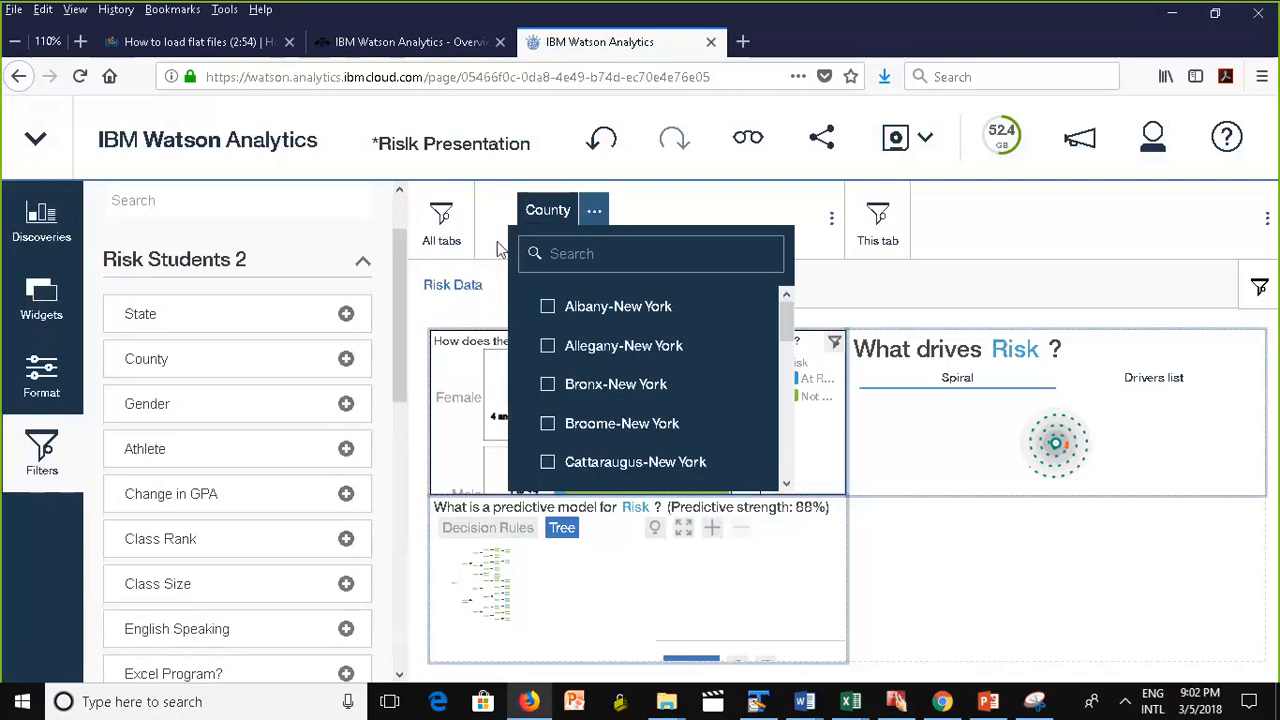
{"action": "left_click", "coordinate": [547, 424]}
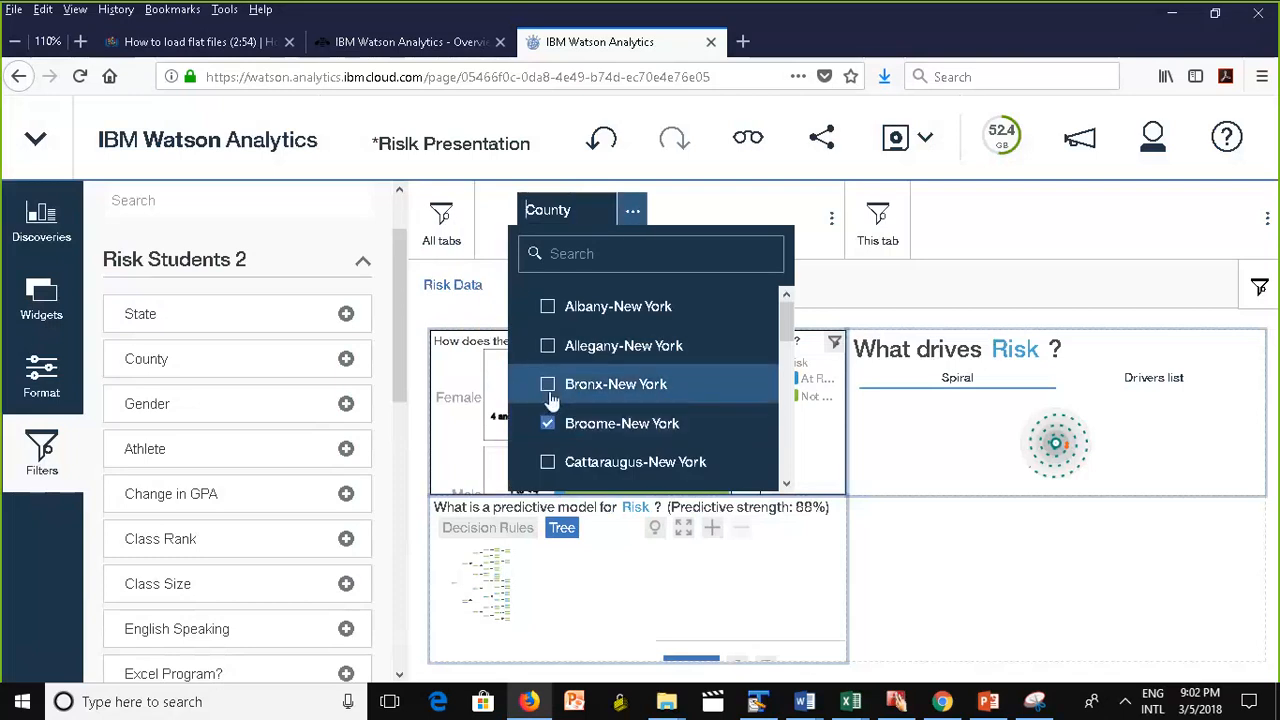
{"action": "left_click", "coordinate": [548, 385]}
{"action": "left_click", "coordinate": [547, 346]}
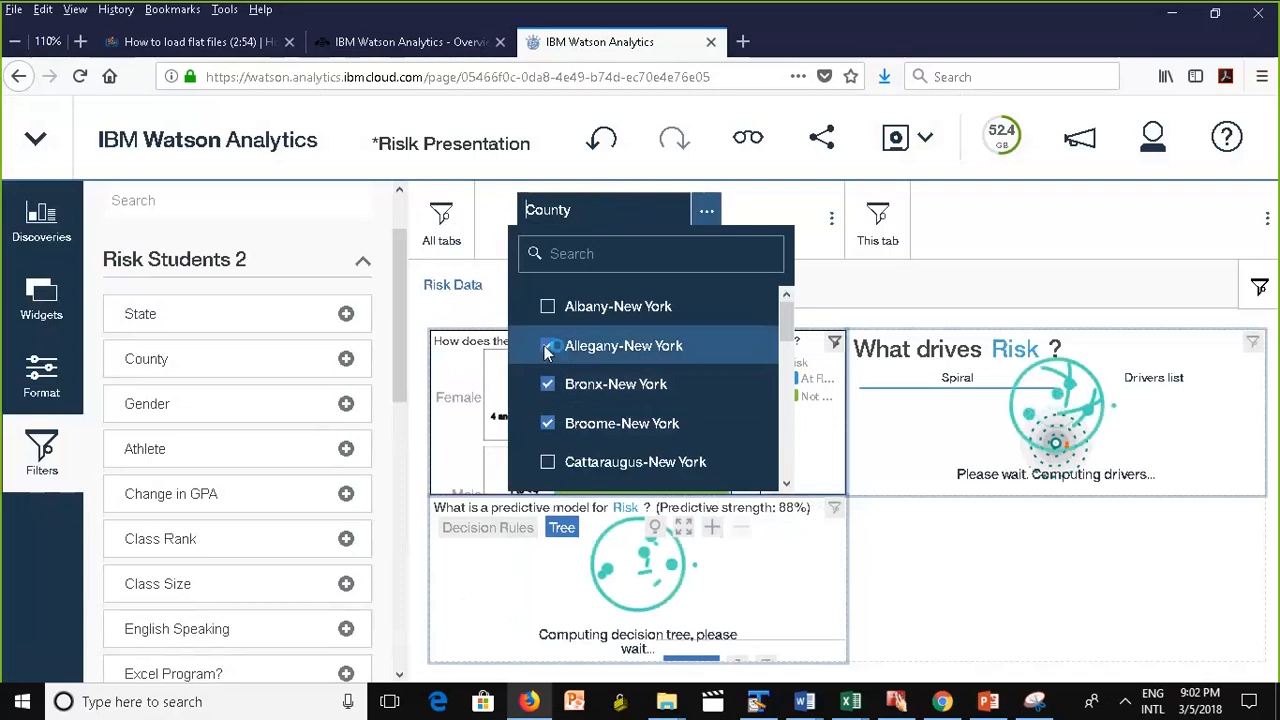
{"action": "left_click", "coordinate": [837, 285]}
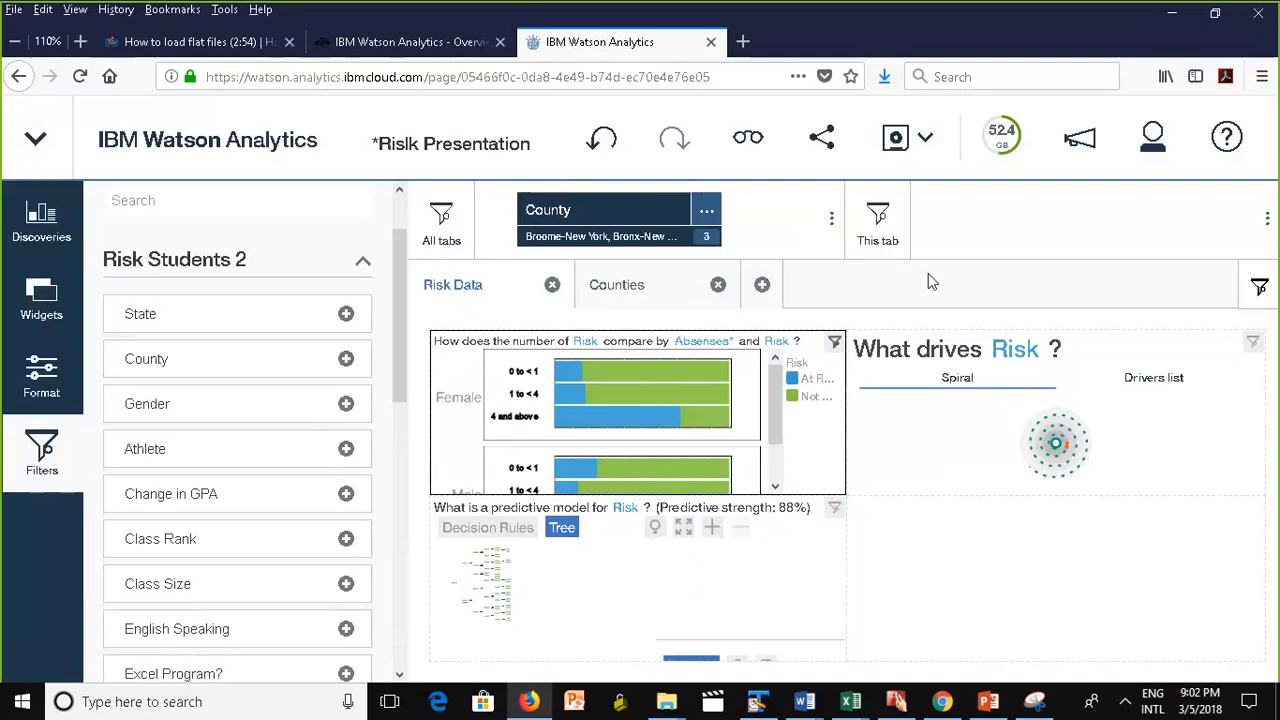
Move the Counties tab ahead of the Risk Data tab, then return to Risk Data.
{"action": "left_click", "coordinate": [633, 306]}
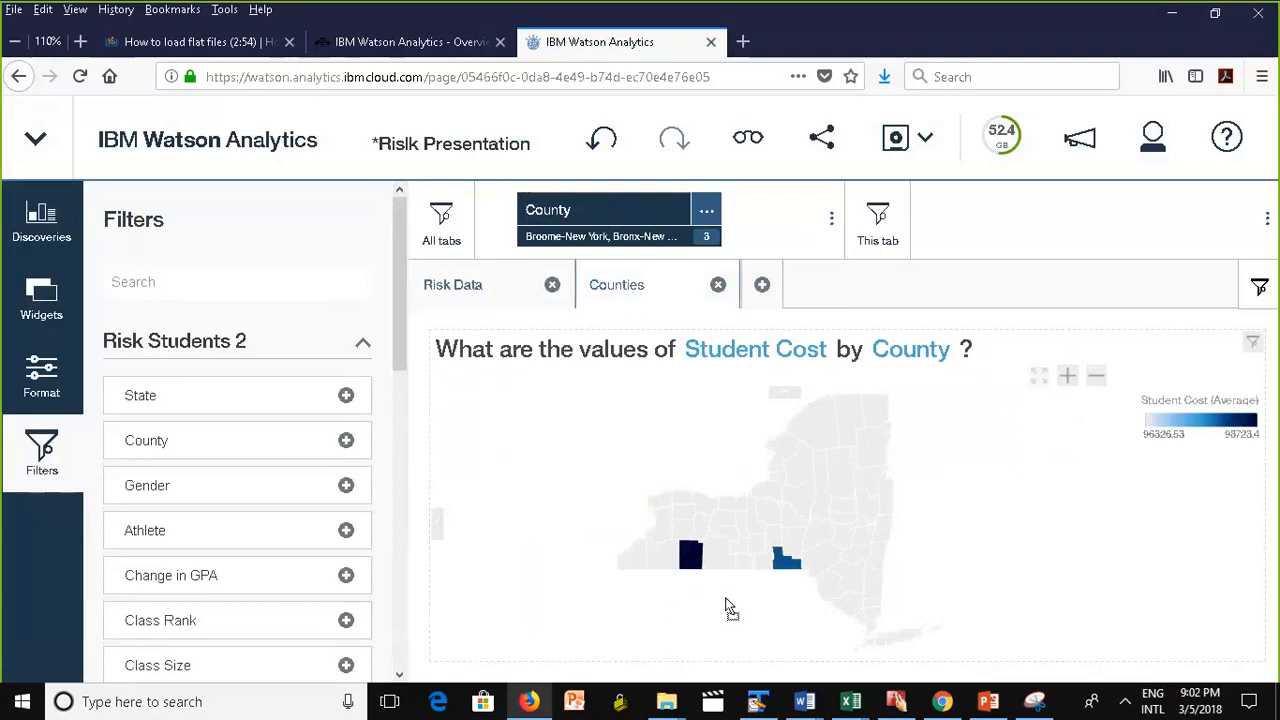
{"action": "left_click_drag", "start_coordinate": [636, 282], "coordinate": [586, 272]}
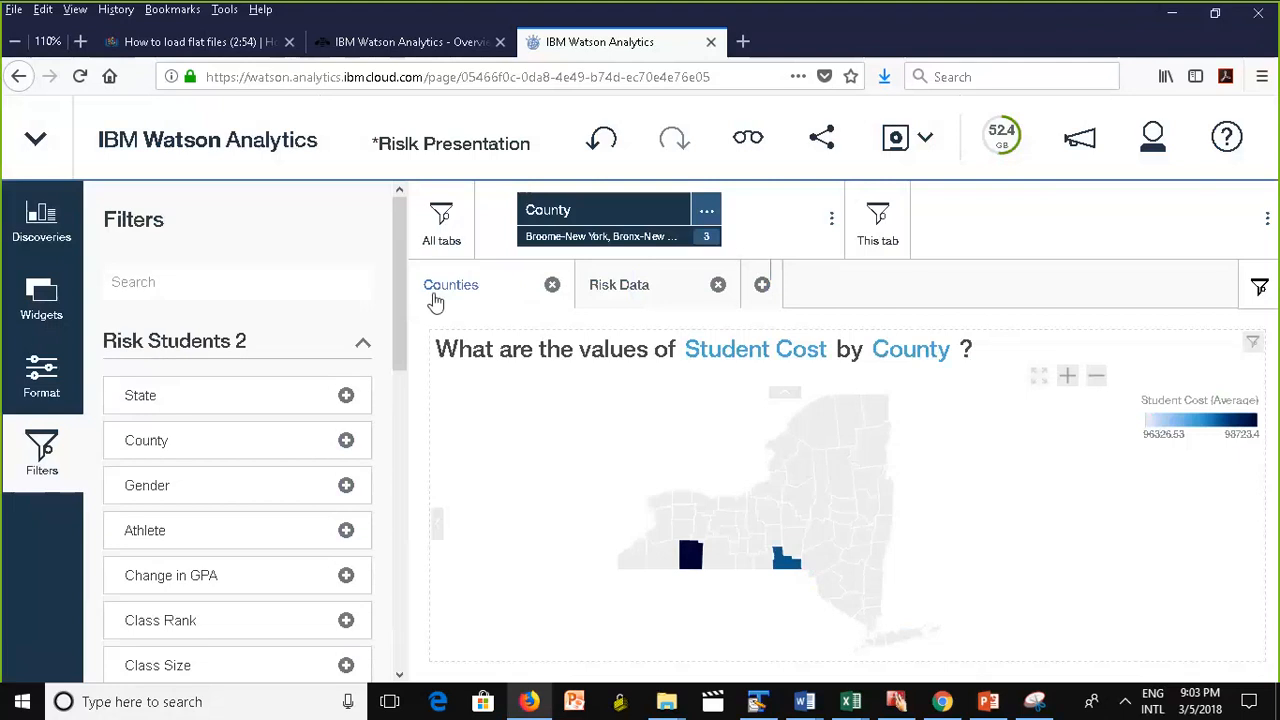
{"action": "left_click", "coordinate": [466, 280]}
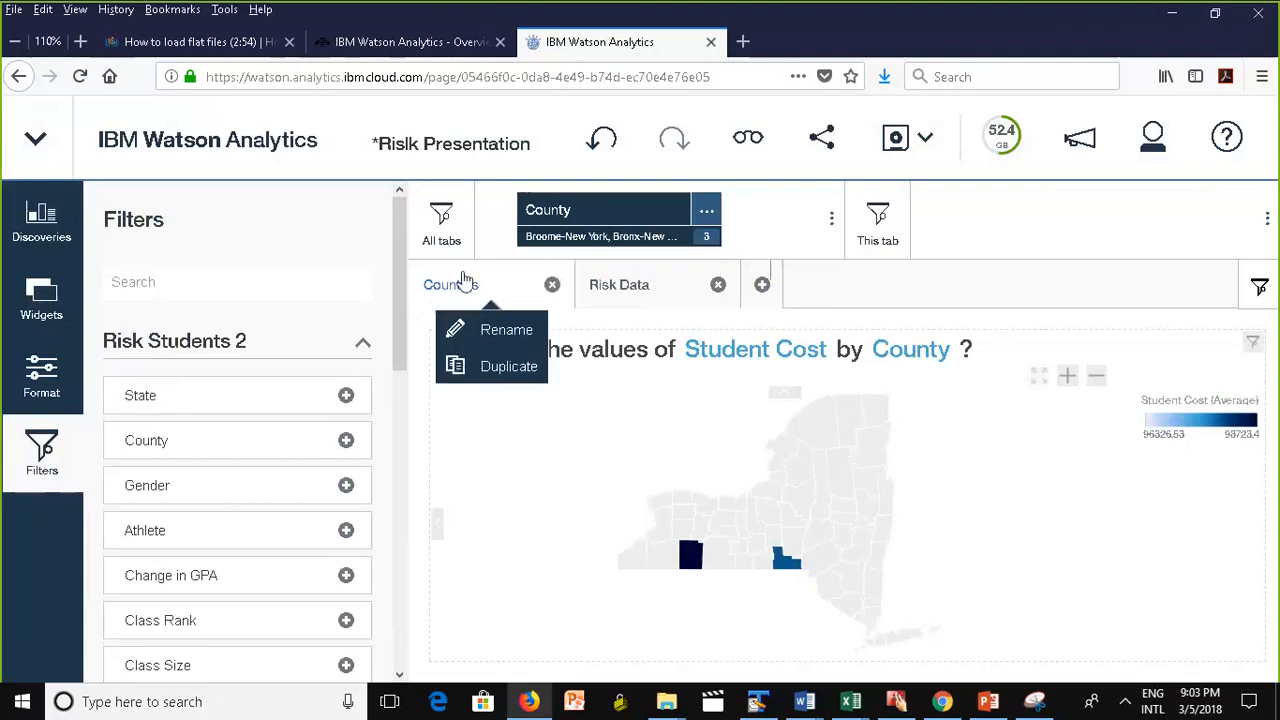
{"action": "left_click", "coordinate": [632, 298]}
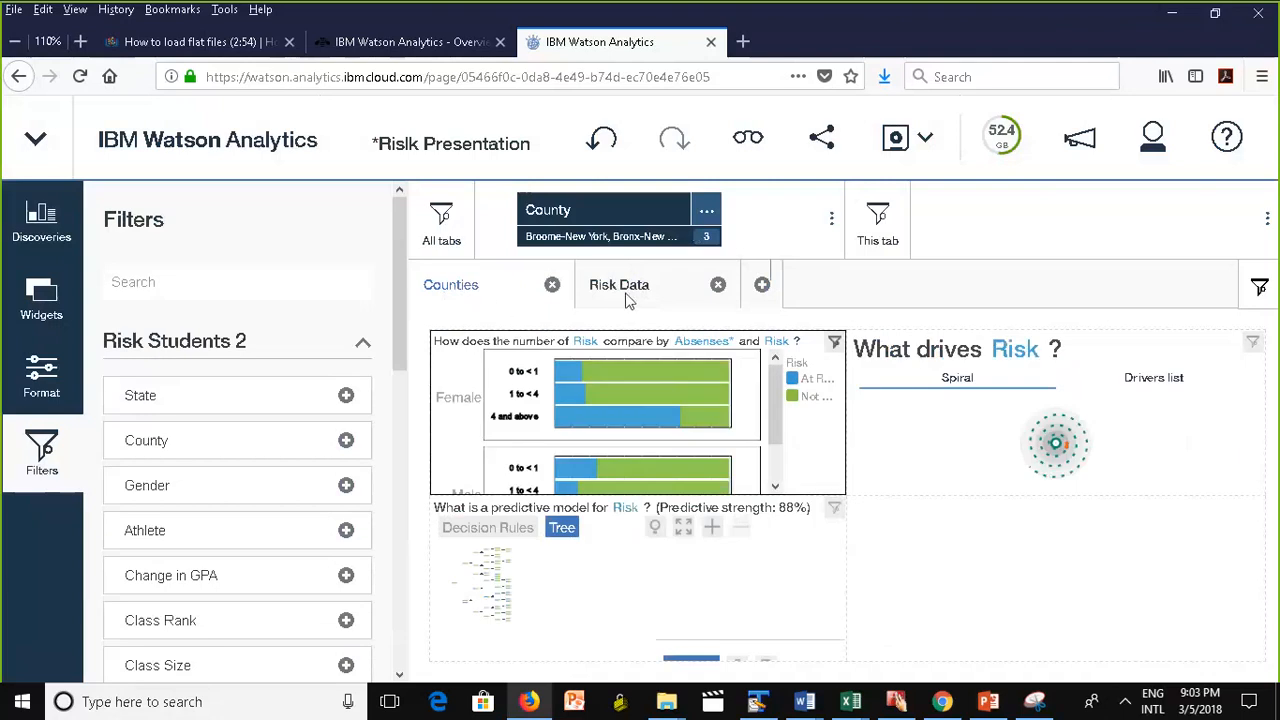
Delete the County filter that applies to all tabs.
{"action": "left_click", "coordinate": [706, 214]}
{"action": "left_click", "coordinate": [706, 211]}
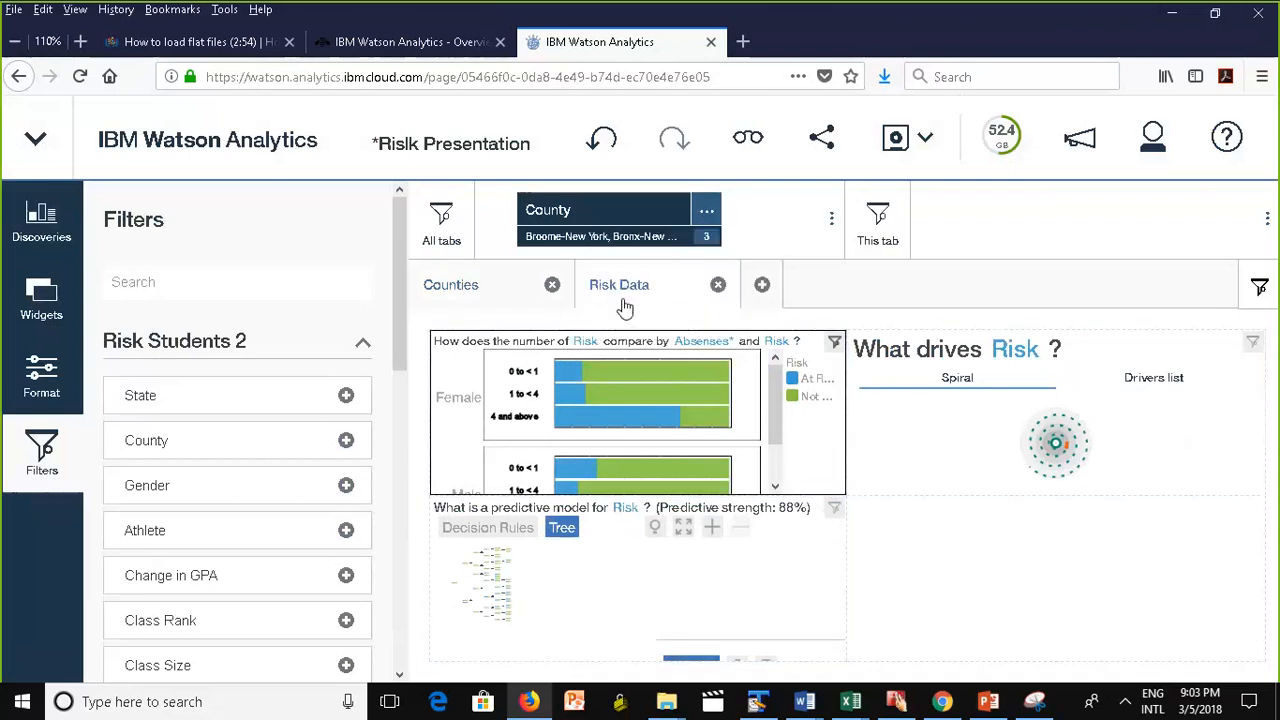
{"action": "left_click", "coordinate": [706, 214]}
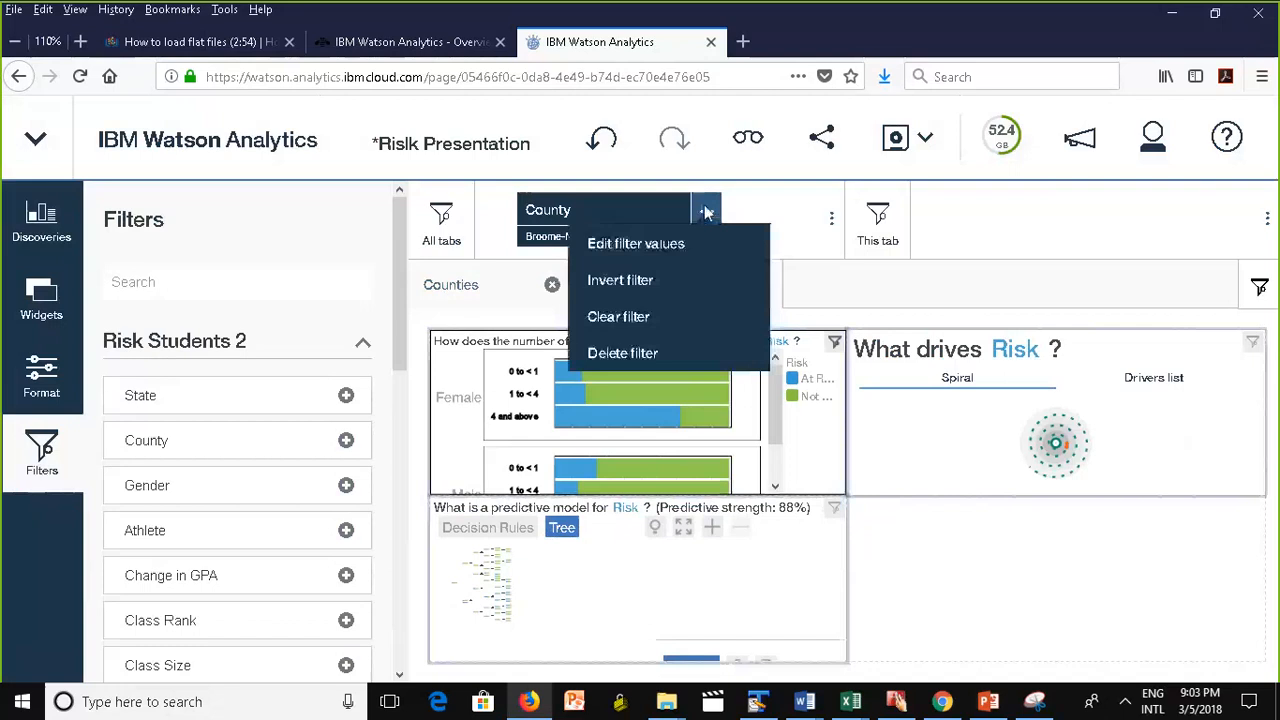
{"action": "left_click", "coordinate": [628, 355]}
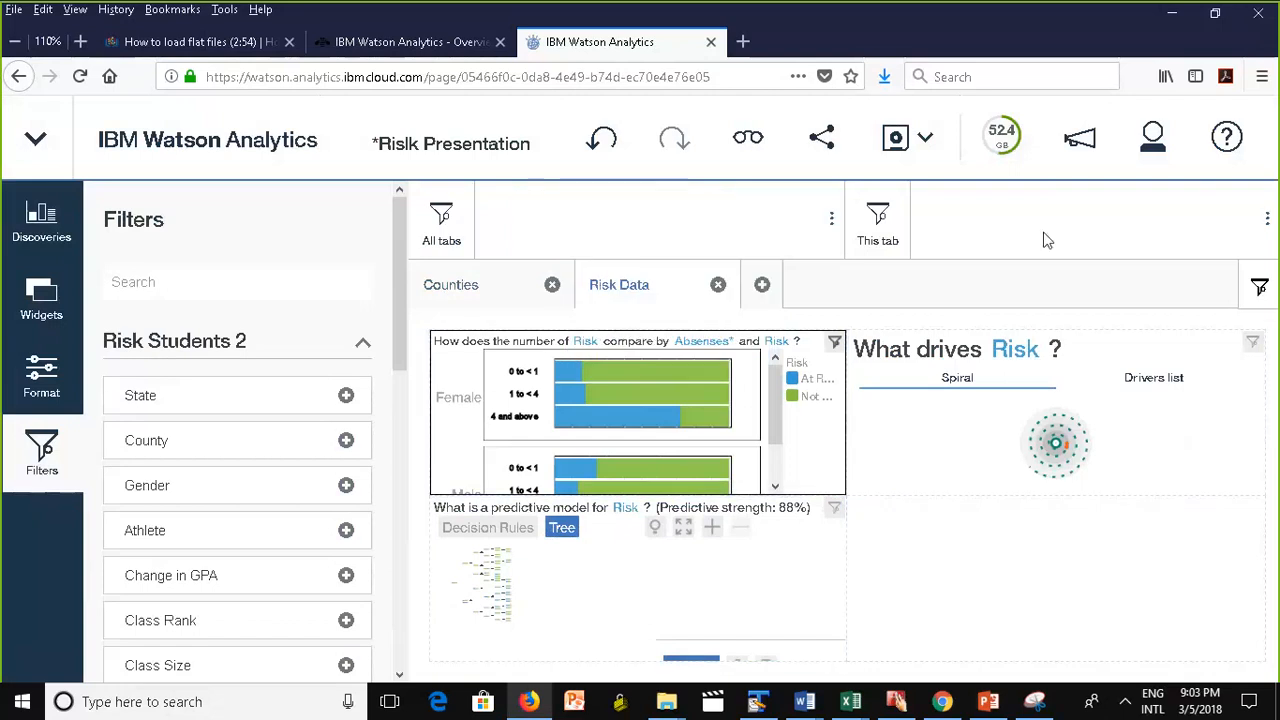
Add a County filter for the Risk Data tab only, limited to Bronx-New York, Allegany-New York and Albany-New York.
{"action": "left_click_drag", "start_coordinate": [166, 450], "coordinate": [956, 206]}
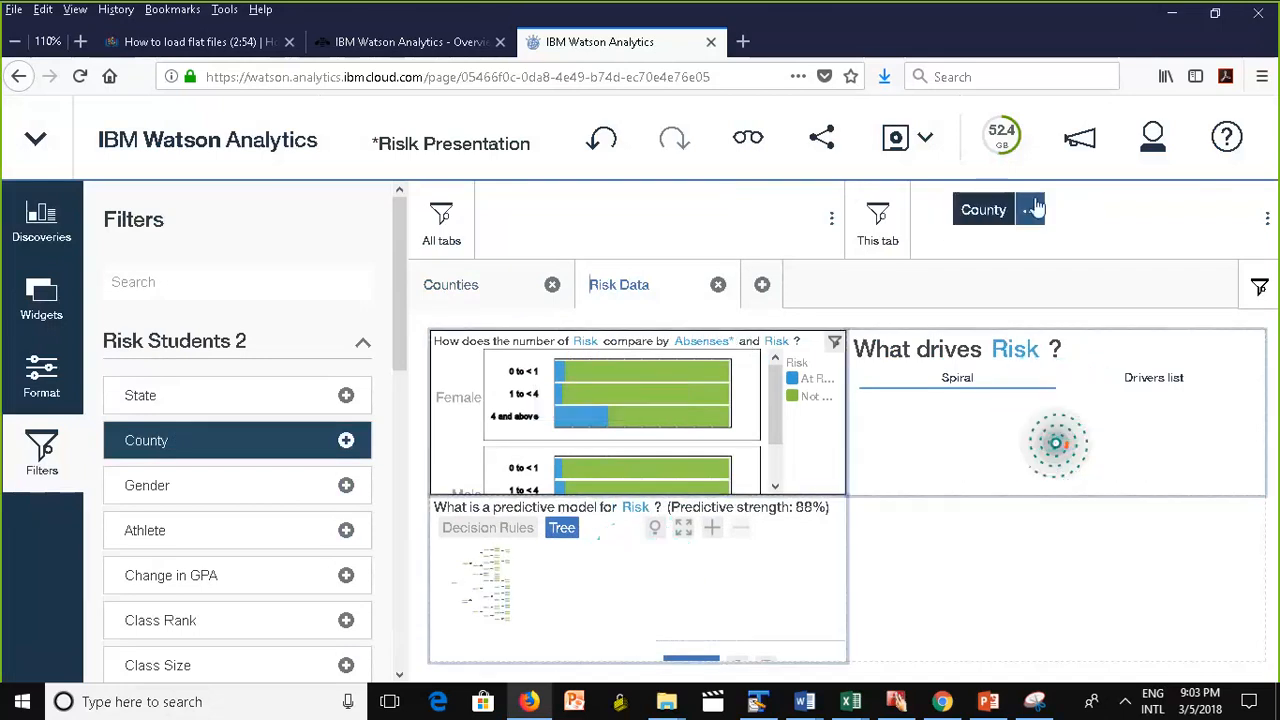
{"action": "left_click", "coordinate": [1033, 210]}
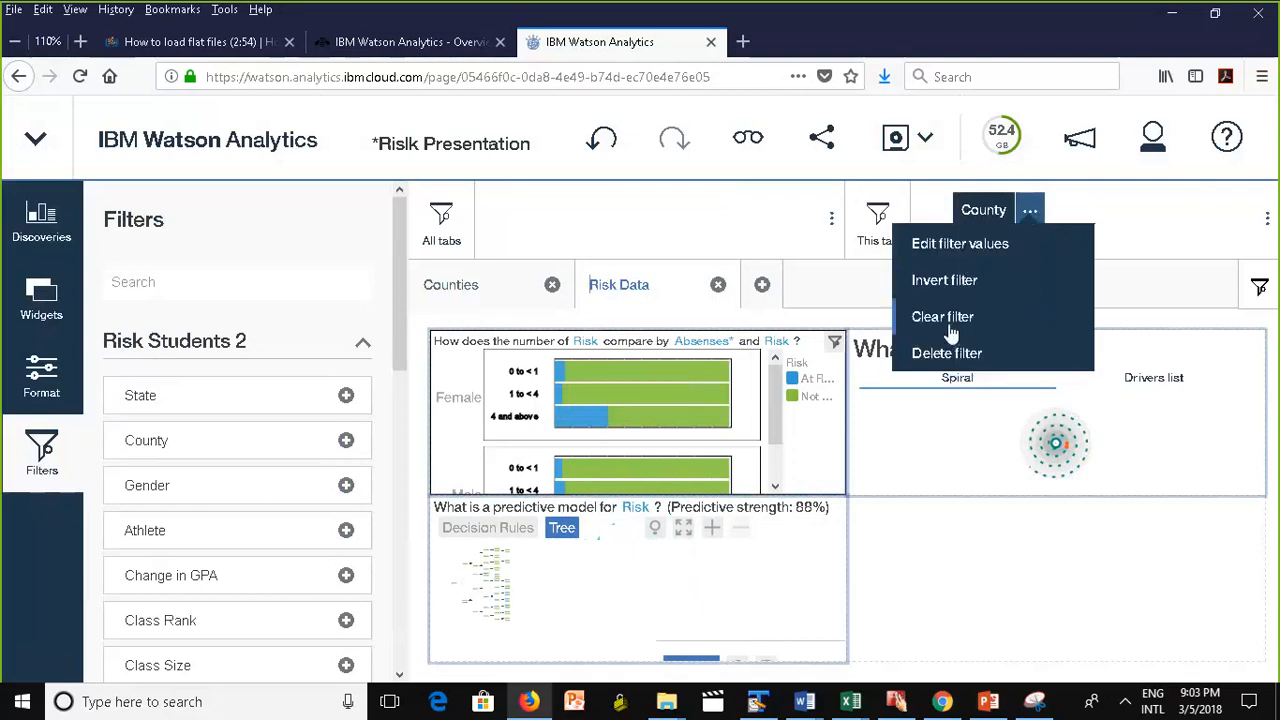
{"action": "left_click", "coordinate": [958, 247]}
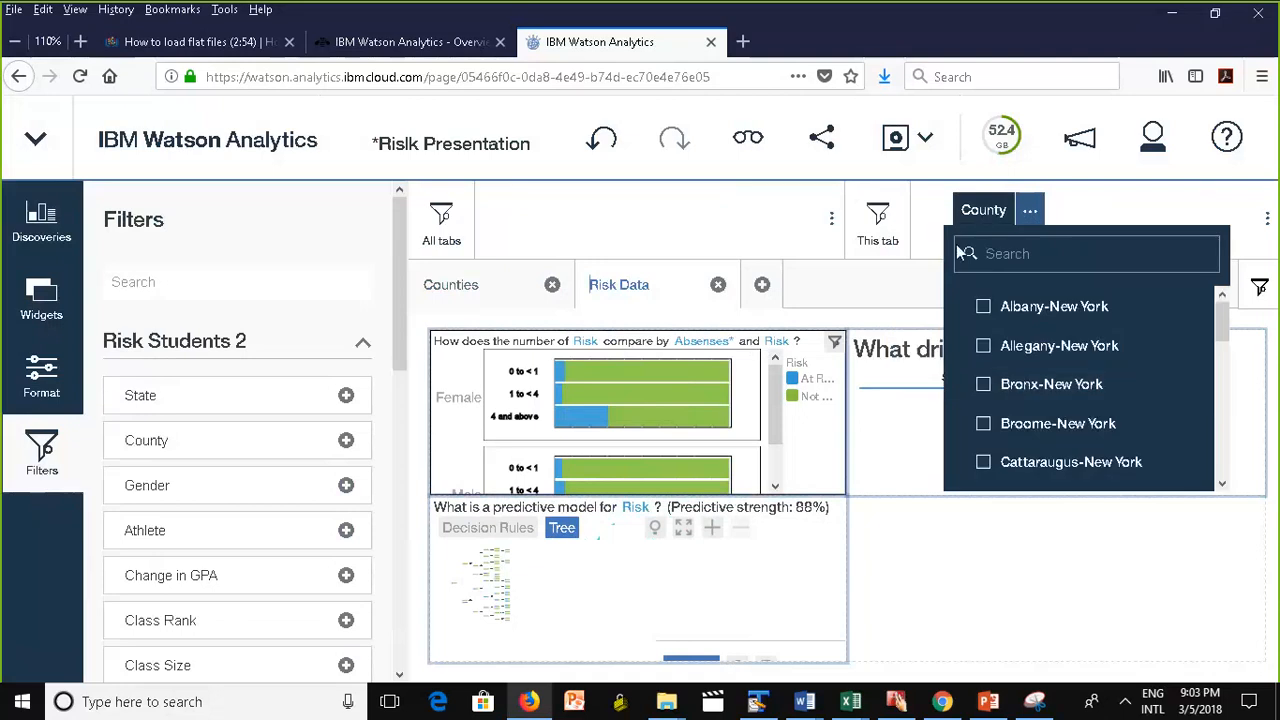
{"action": "left_click", "coordinate": [984, 384]}
{"action": "left_click", "coordinate": [983, 343]}
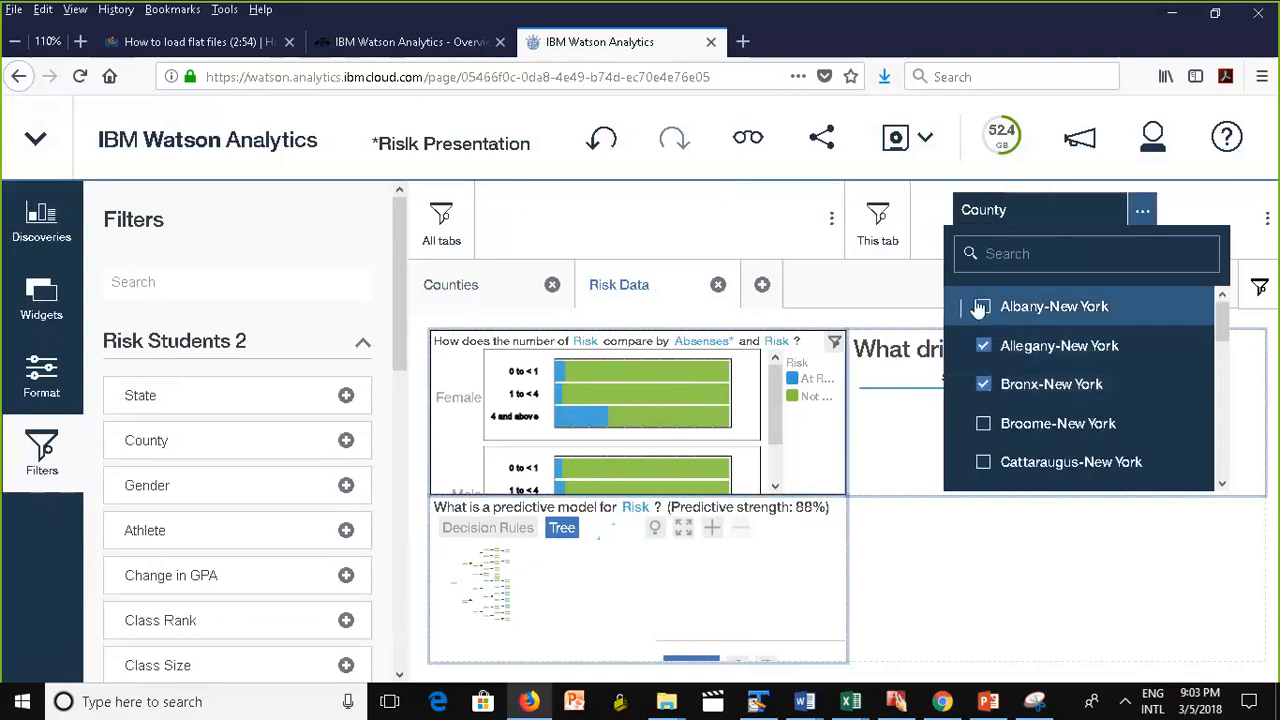
{"action": "left_click", "coordinate": [982, 307]}
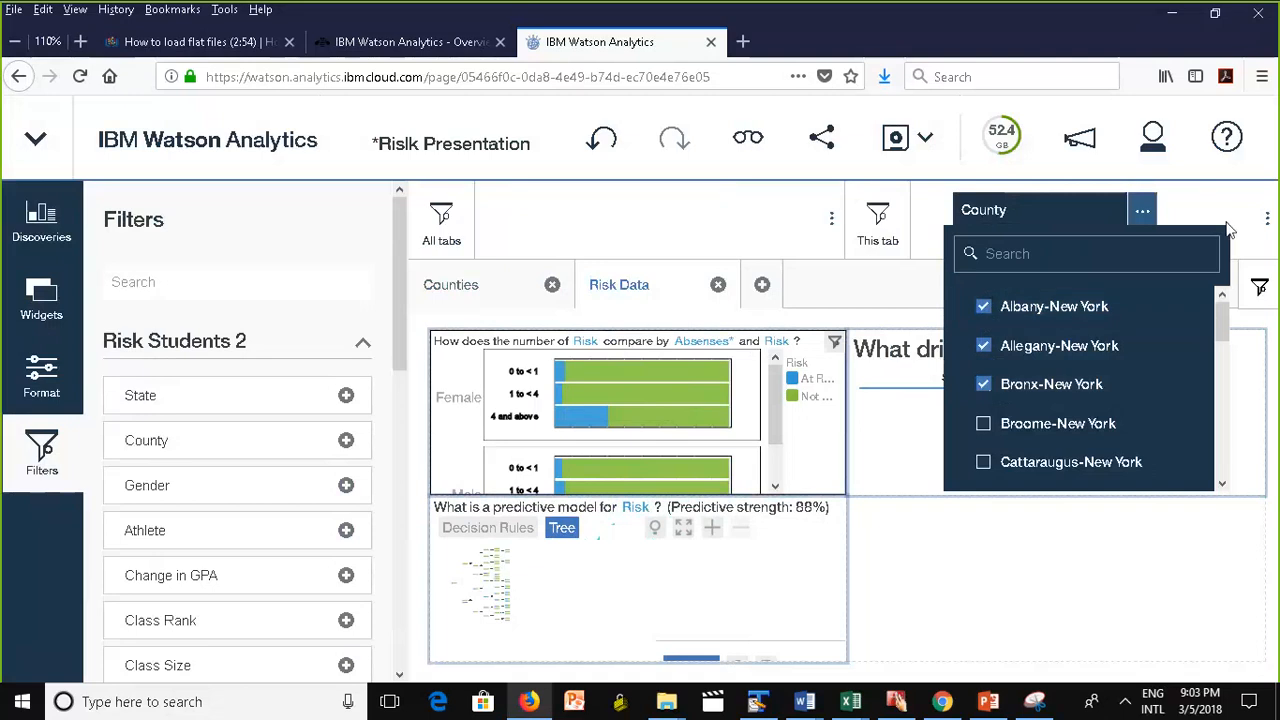
{"action": "left_click", "coordinate": [985, 529]}
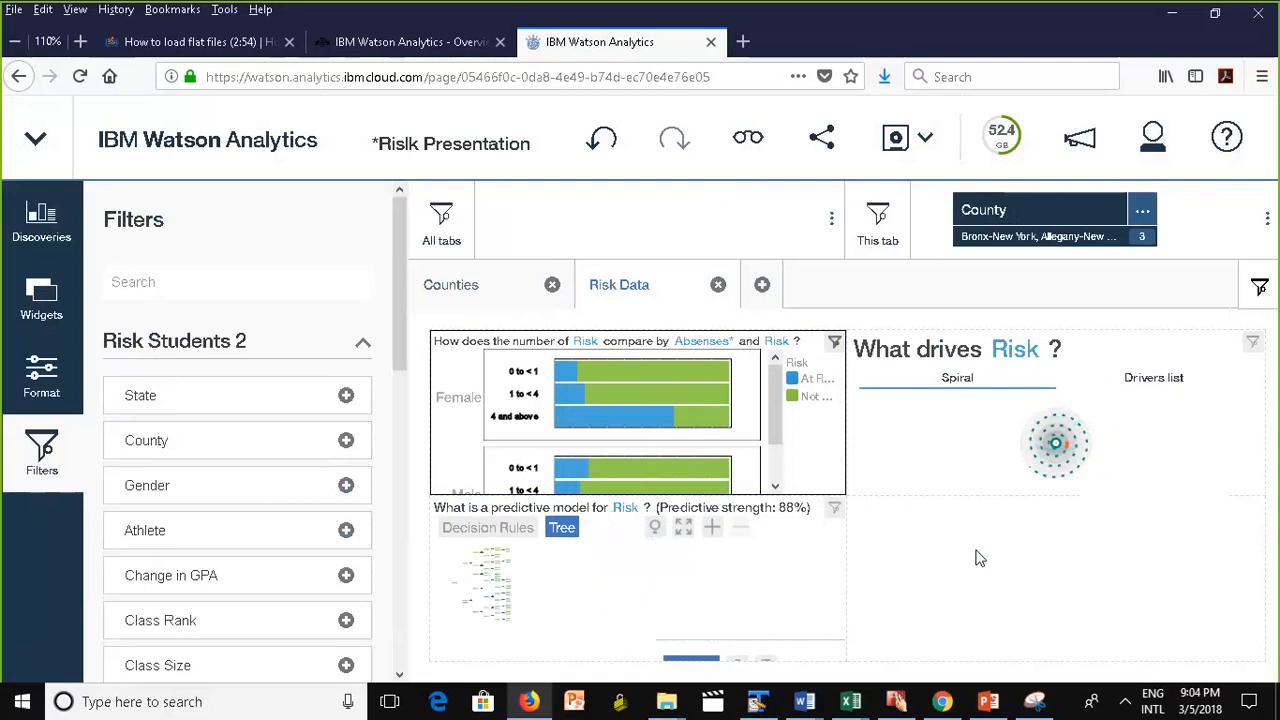
Compare the Counties and Risk Data tabs to check where the County filter applies.
{"action": "left_click", "coordinate": [451, 288]}
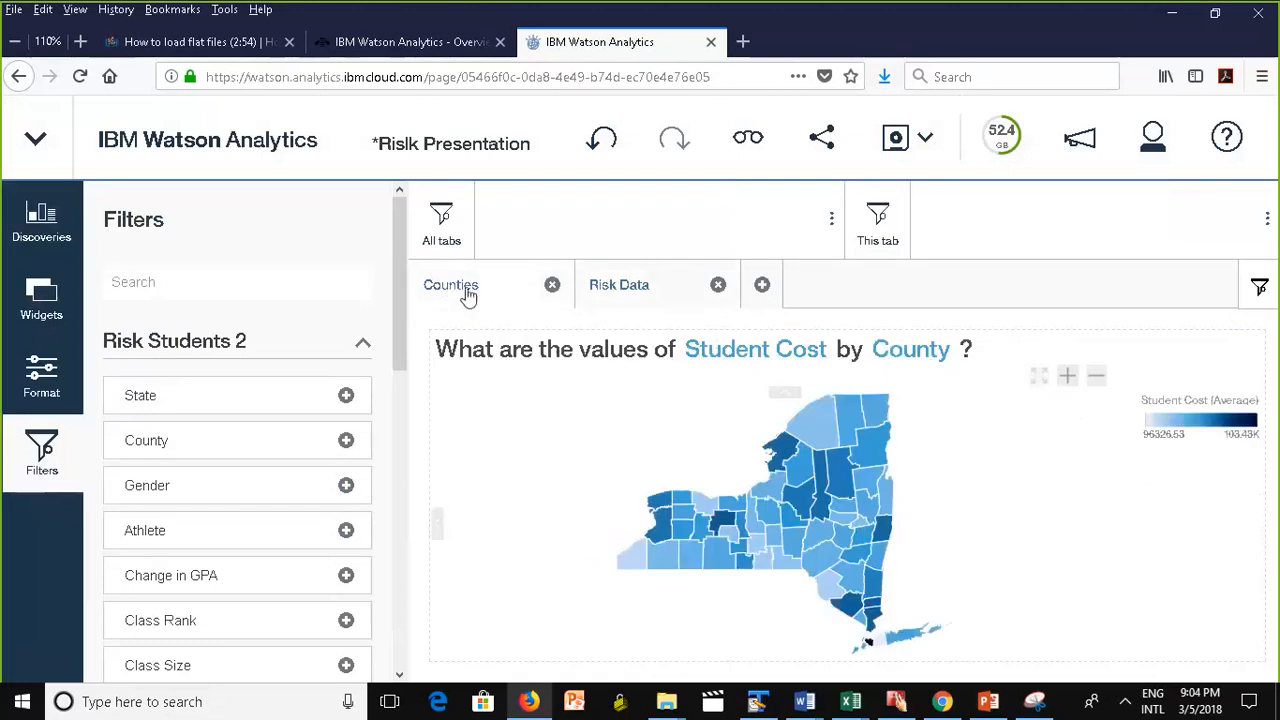
{"action": "left_click", "coordinate": [455, 290]}
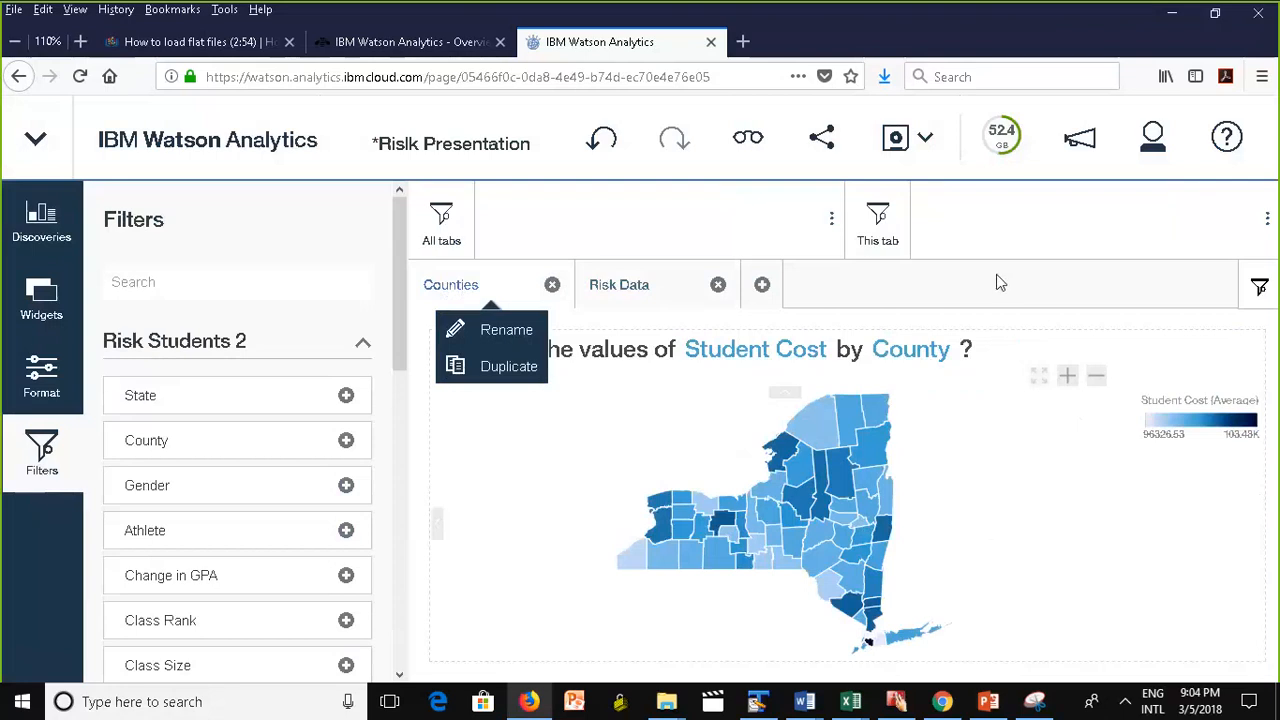
{"action": "left_click", "coordinate": [638, 300]}
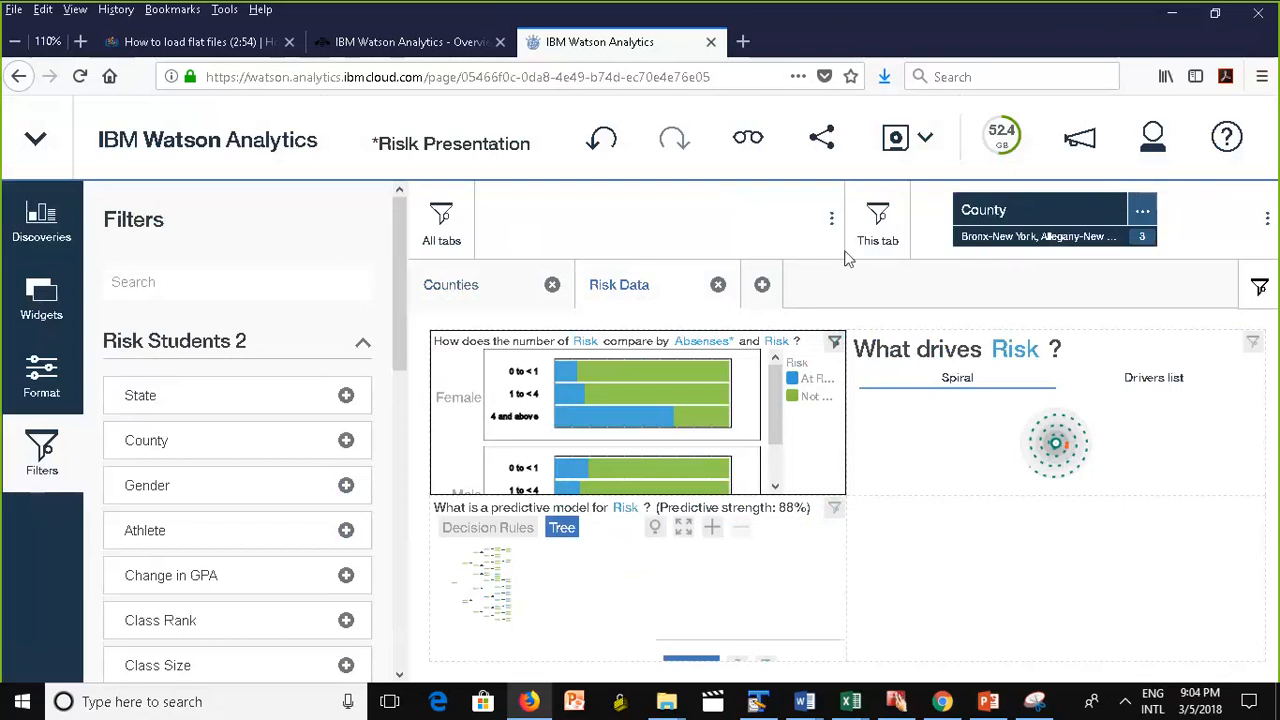
{"action": "left_click", "coordinate": [458, 287]}
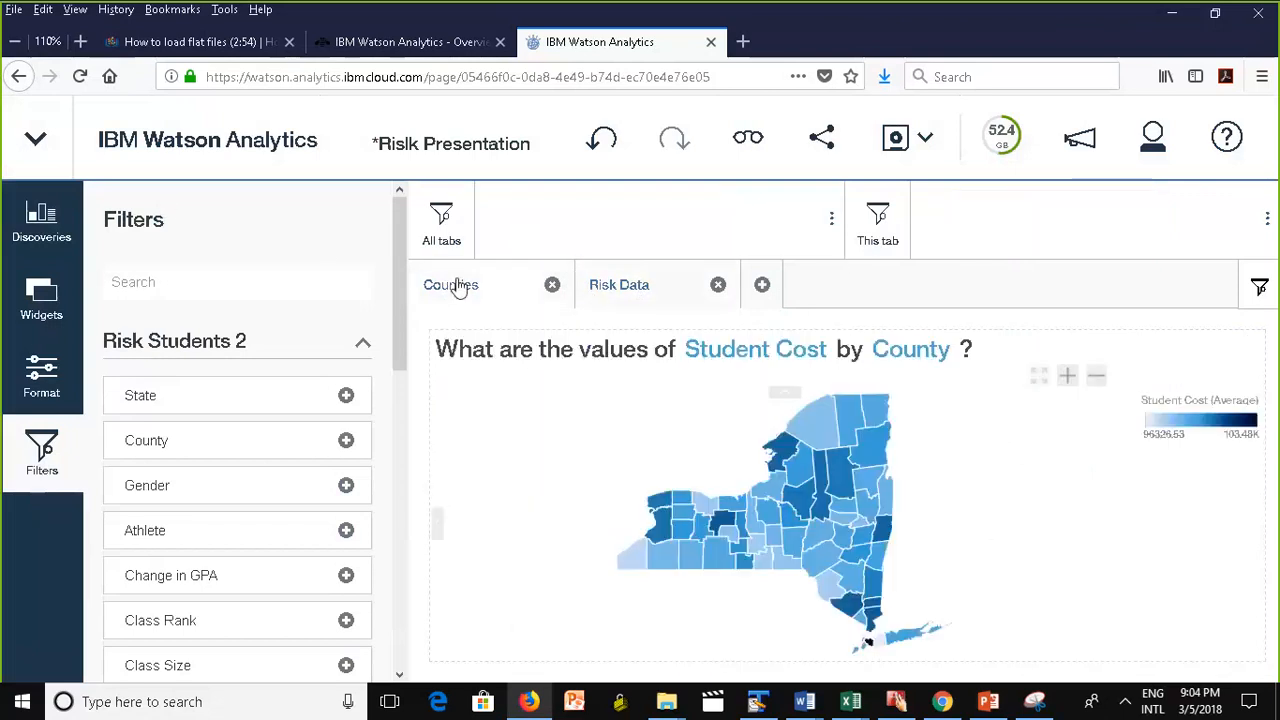
Dismiss the Counties tab's options and hide the list of filter fields.
{"action": "left_click", "coordinate": [456, 288]}
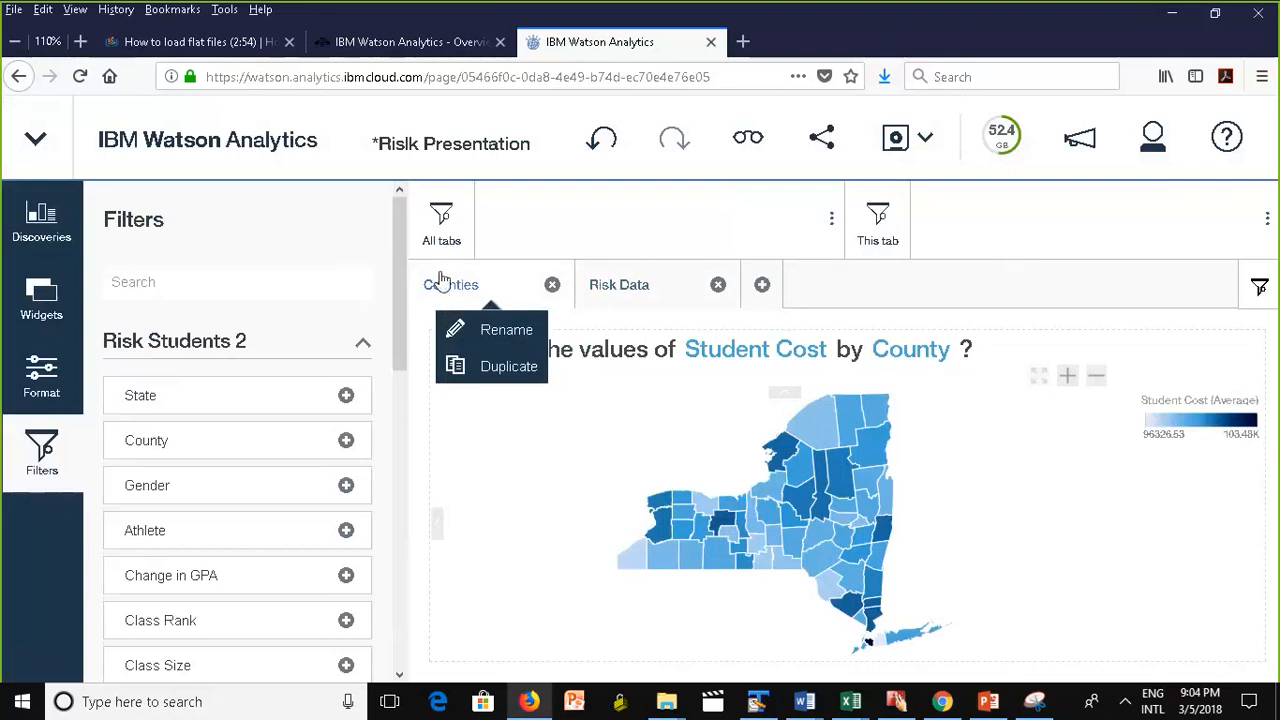
{"action": "left_click", "coordinate": [445, 282]}
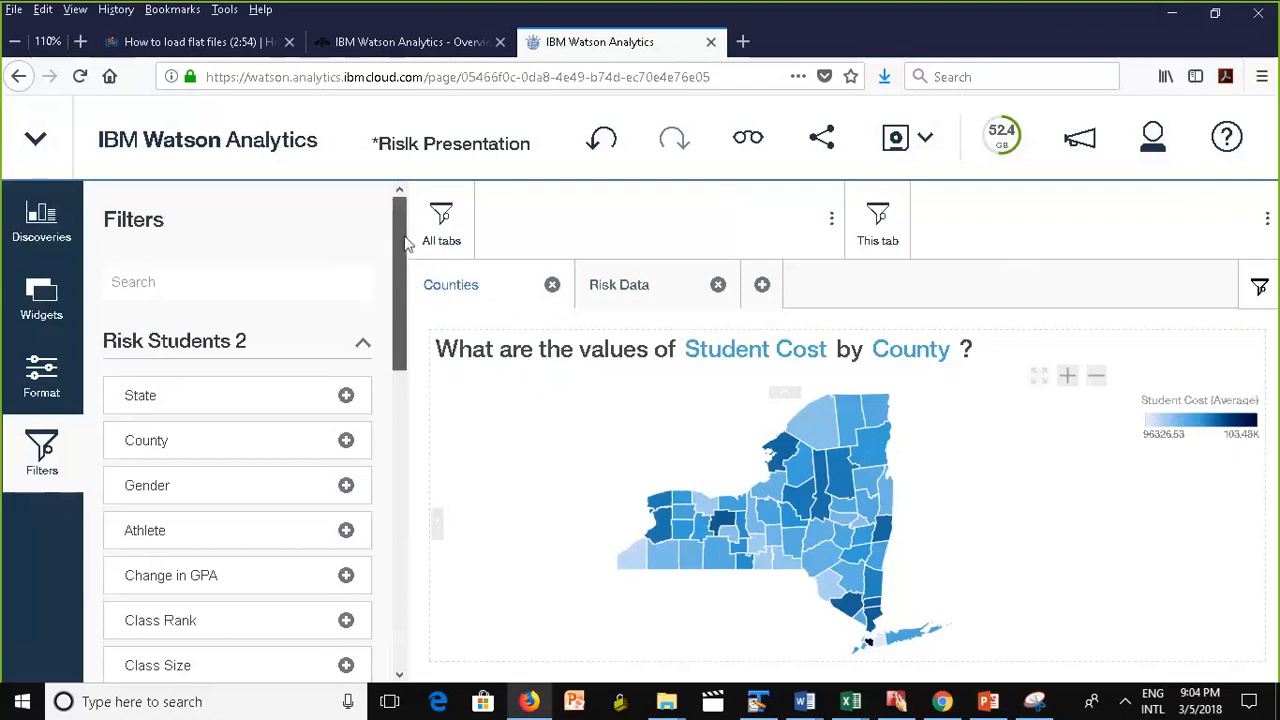
{"action": "left_click_drag", "start_coordinate": [405, 237], "coordinate": [432, 206]}
{"action": "left_click", "coordinate": [40, 437]}
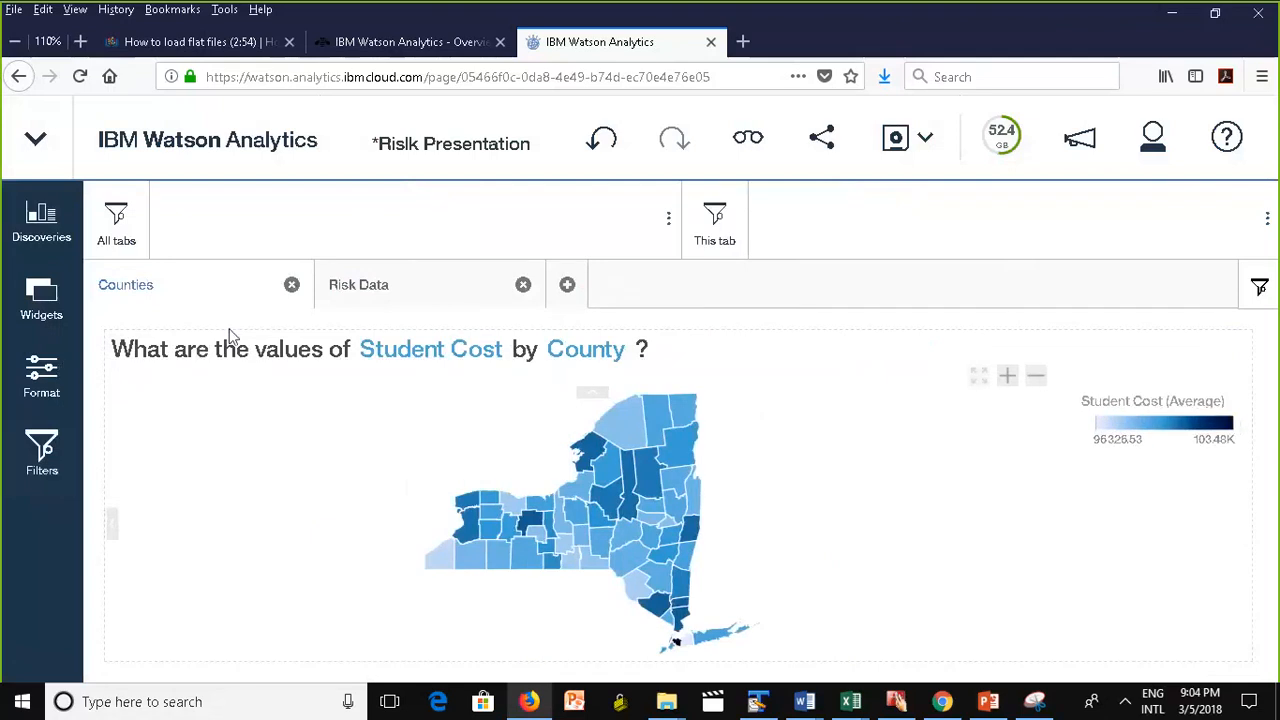
Look through the available discoveries and the basic and shape widgets that can be added to the Counties tab.
{"action": "left_click", "coordinate": [30, 225]}
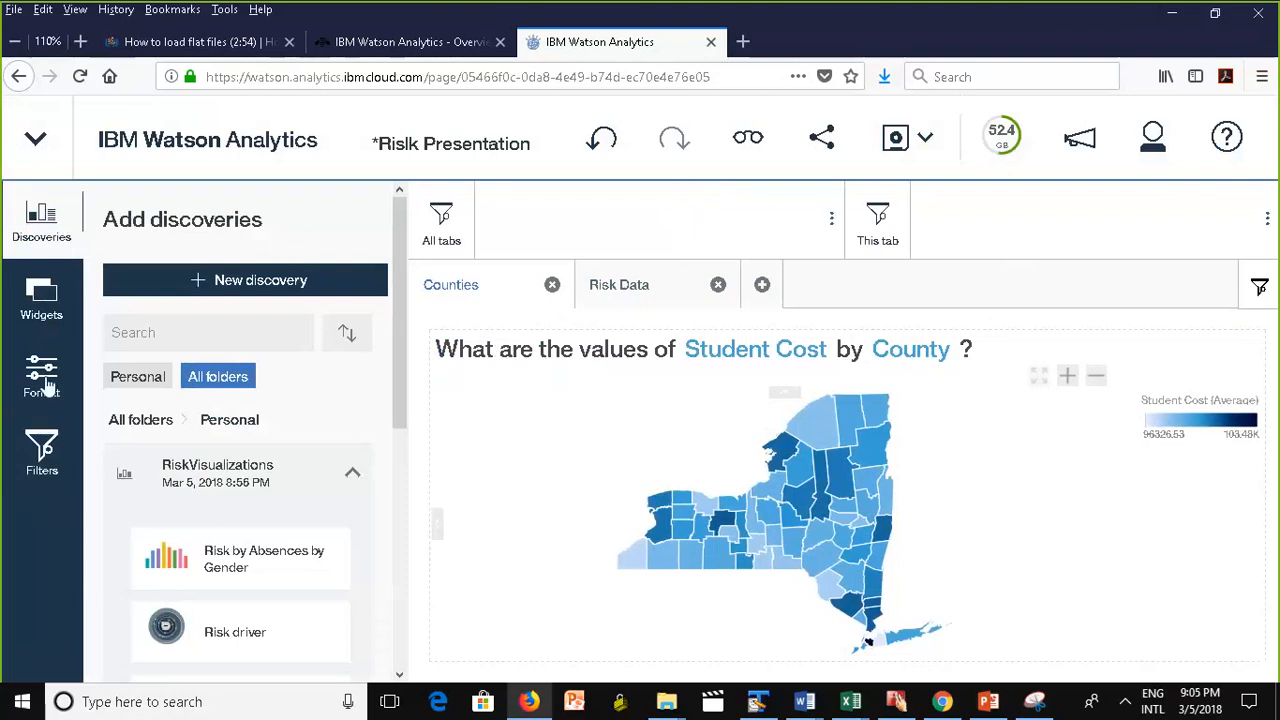
{"action": "left_click", "coordinate": [42, 298]}
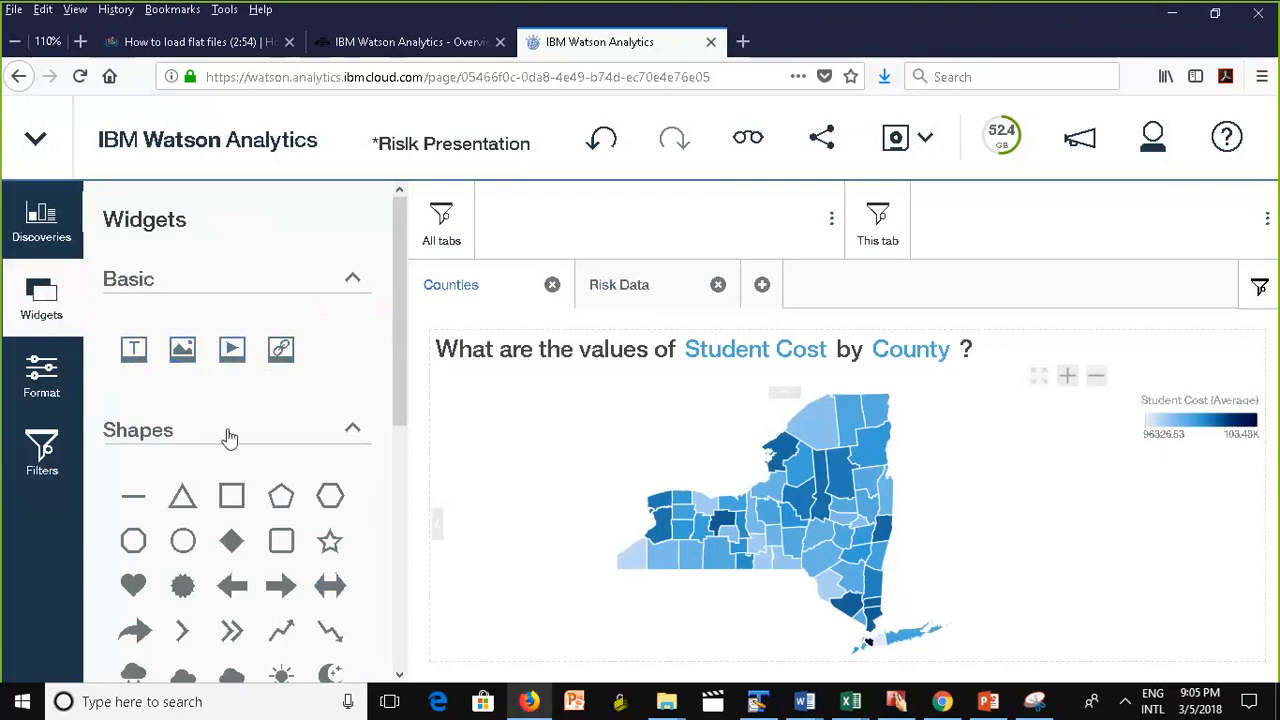
{"action": "left_click_drag", "start_coordinate": [404, 376], "coordinate": [400, 586]}
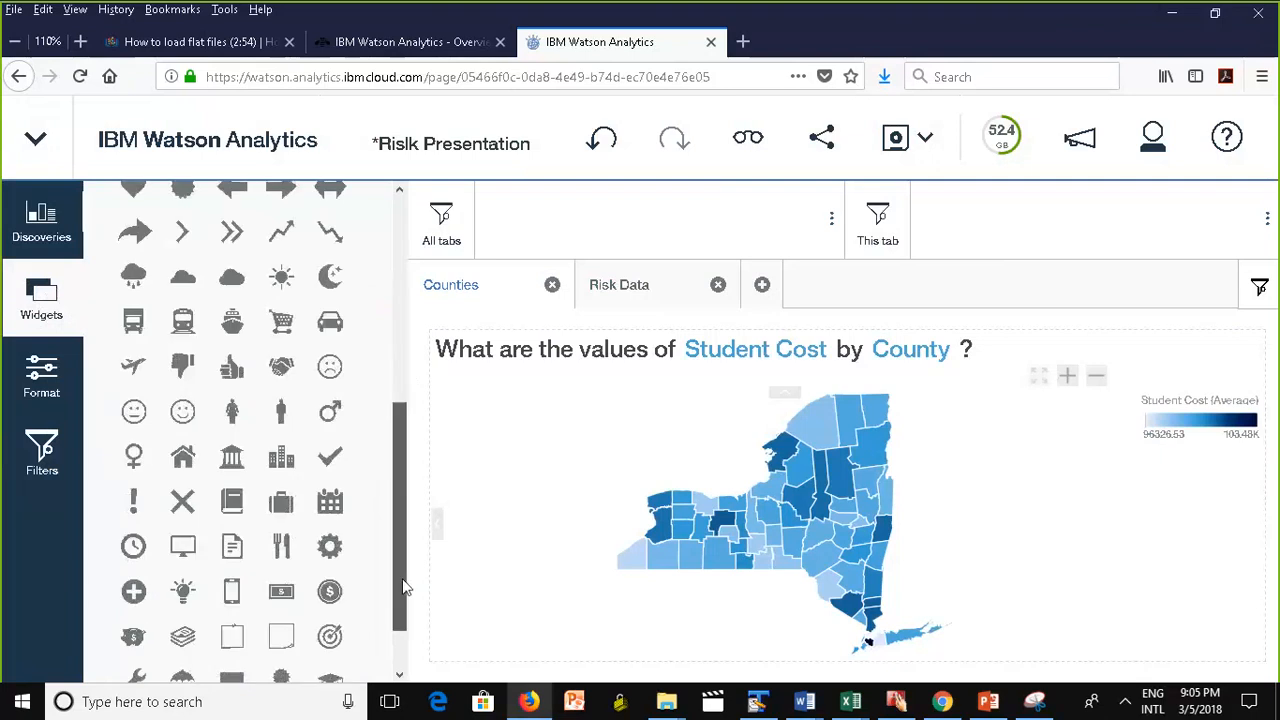
{"action": "scroll", "coordinate": [237, 257], "scroll_direction": "up", "scroll_amount": 5}
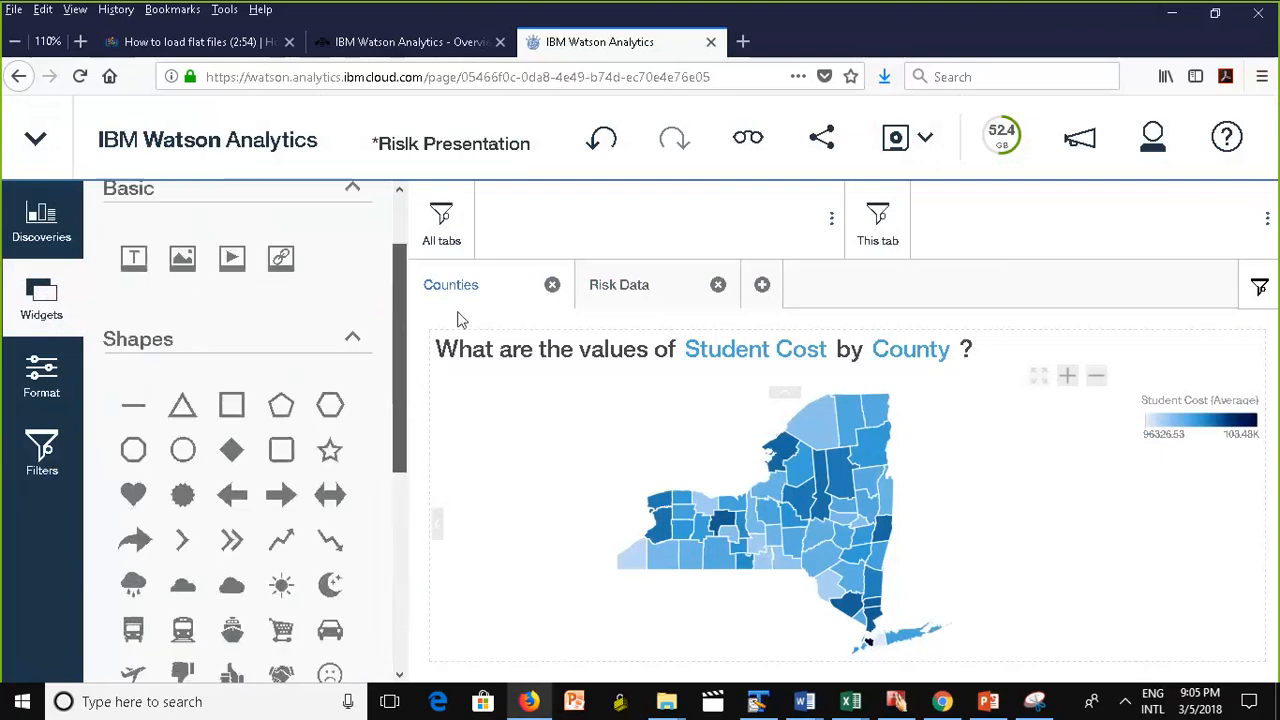
{"action": "left_click", "coordinate": [44, 306]}
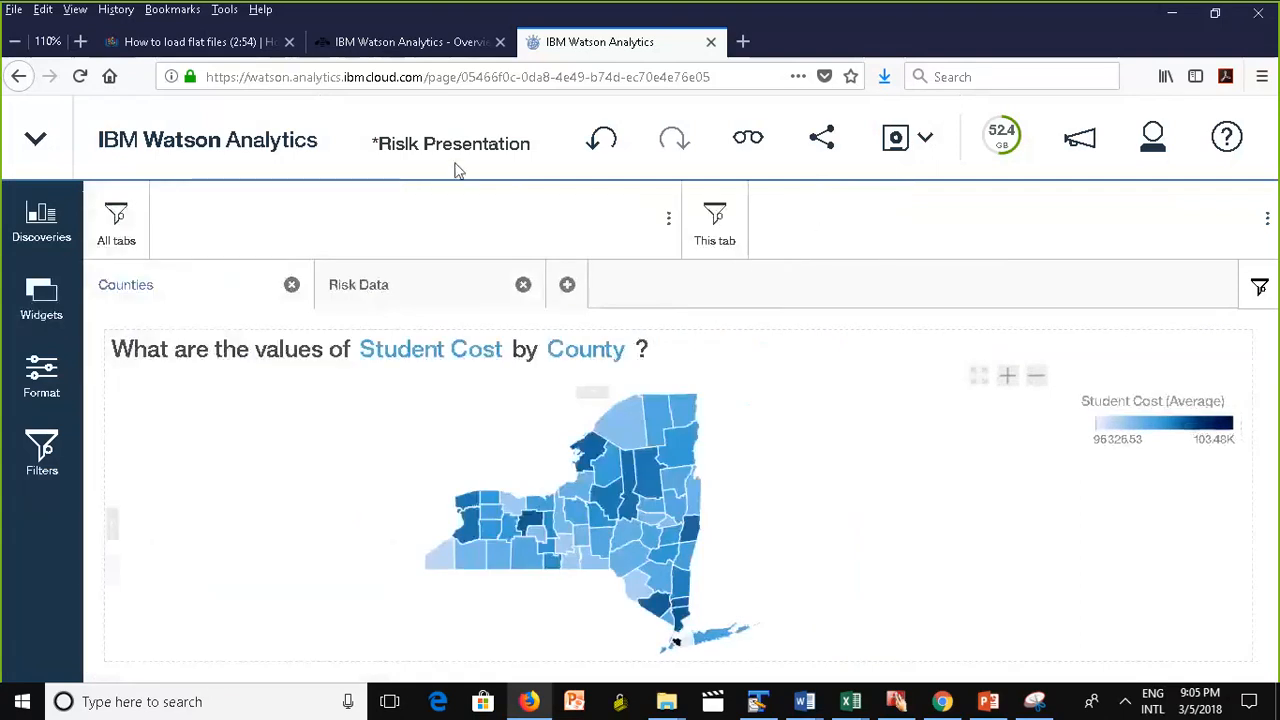
Save the Rislk Presentation dashboard and switch it from editing to viewing mode.
{"action": "left_click", "coordinate": [897, 137]}
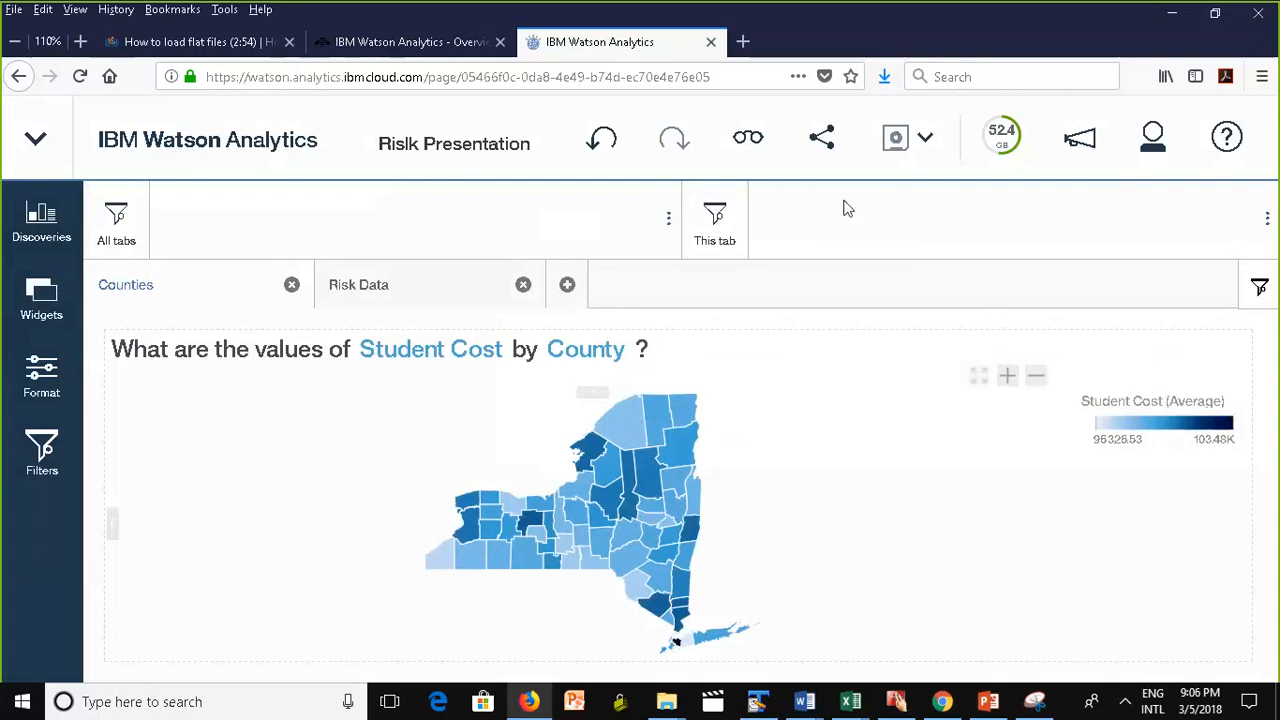
{"action": "left_click", "coordinate": [826, 146]}
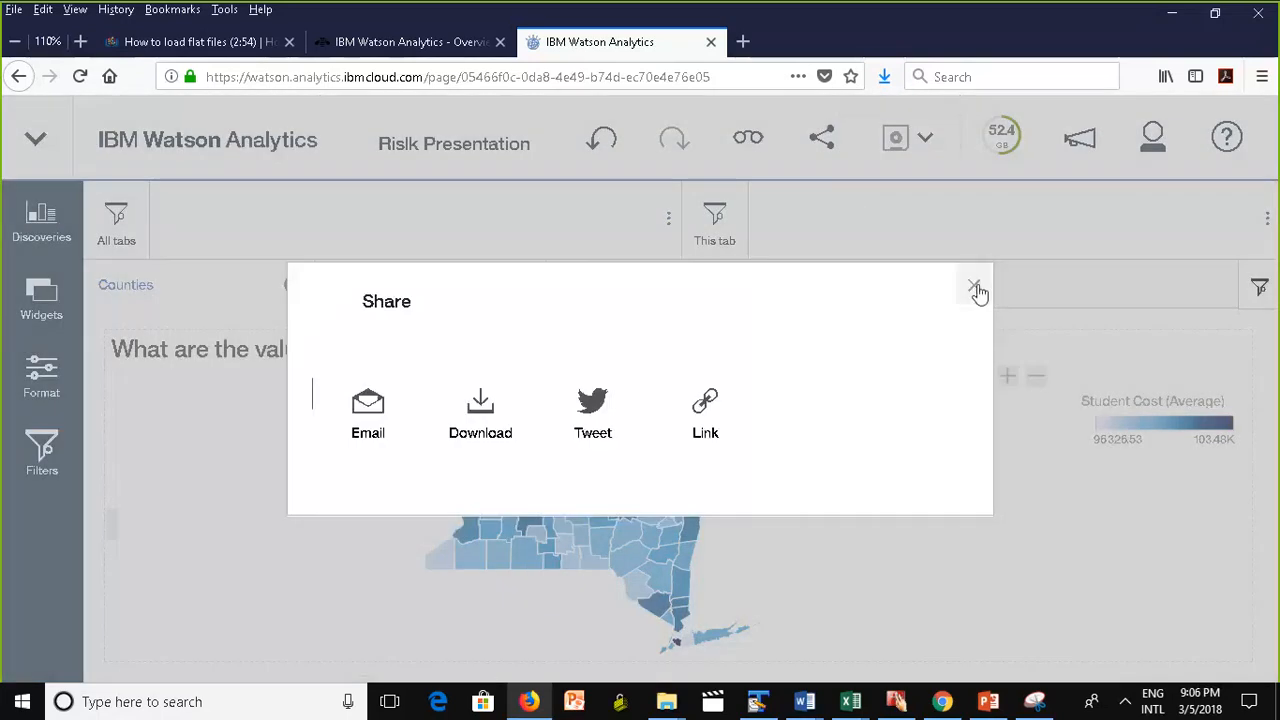
{"action": "left_click", "coordinate": [974, 286]}
{"action": "left_click", "coordinate": [748, 140]}
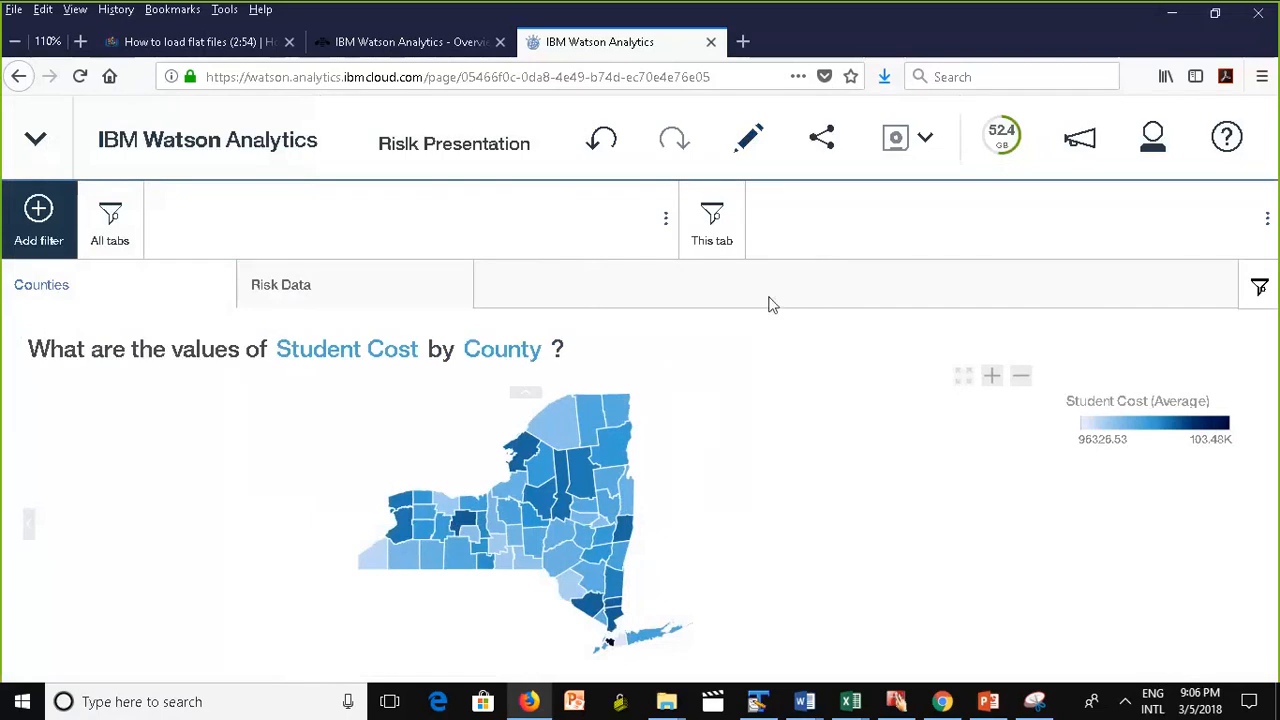
Review the dashboard's sharing options and its download formats, then dismiss them without sharing.
{"action": "left_click", "coordinate": [822, 140]}
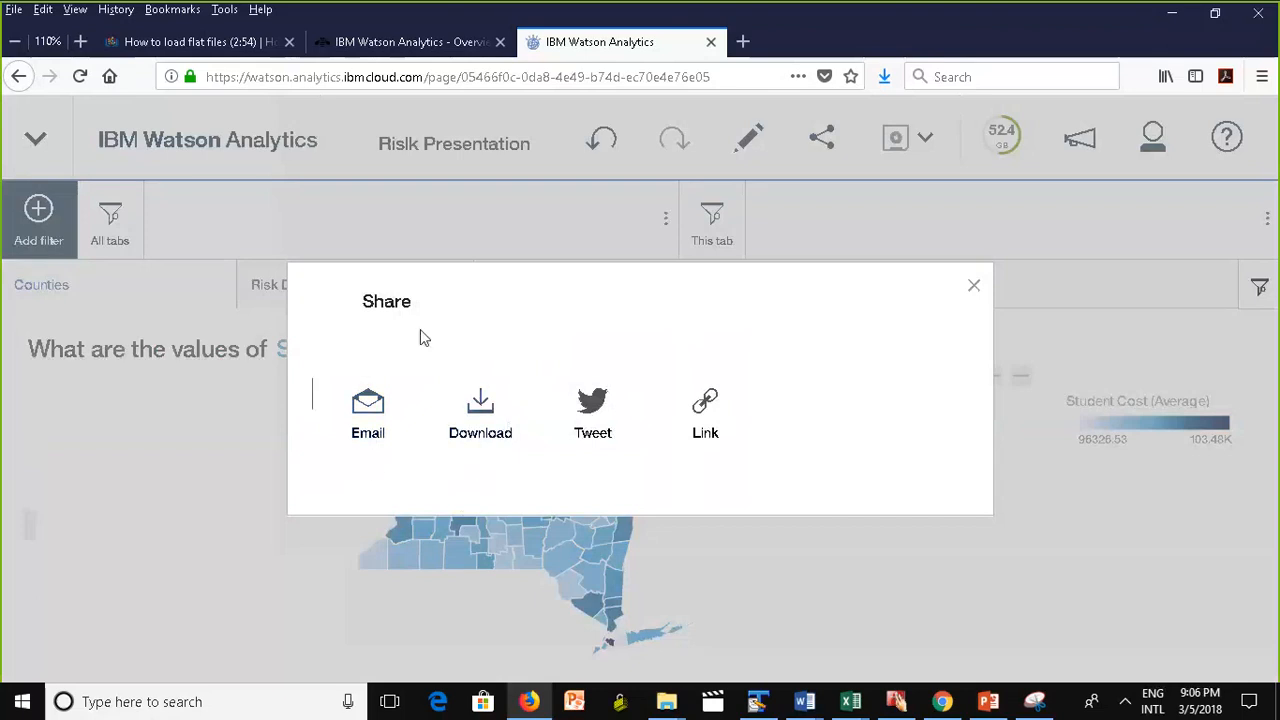
{"action": "left_click", "coordinate": [489, 429]}
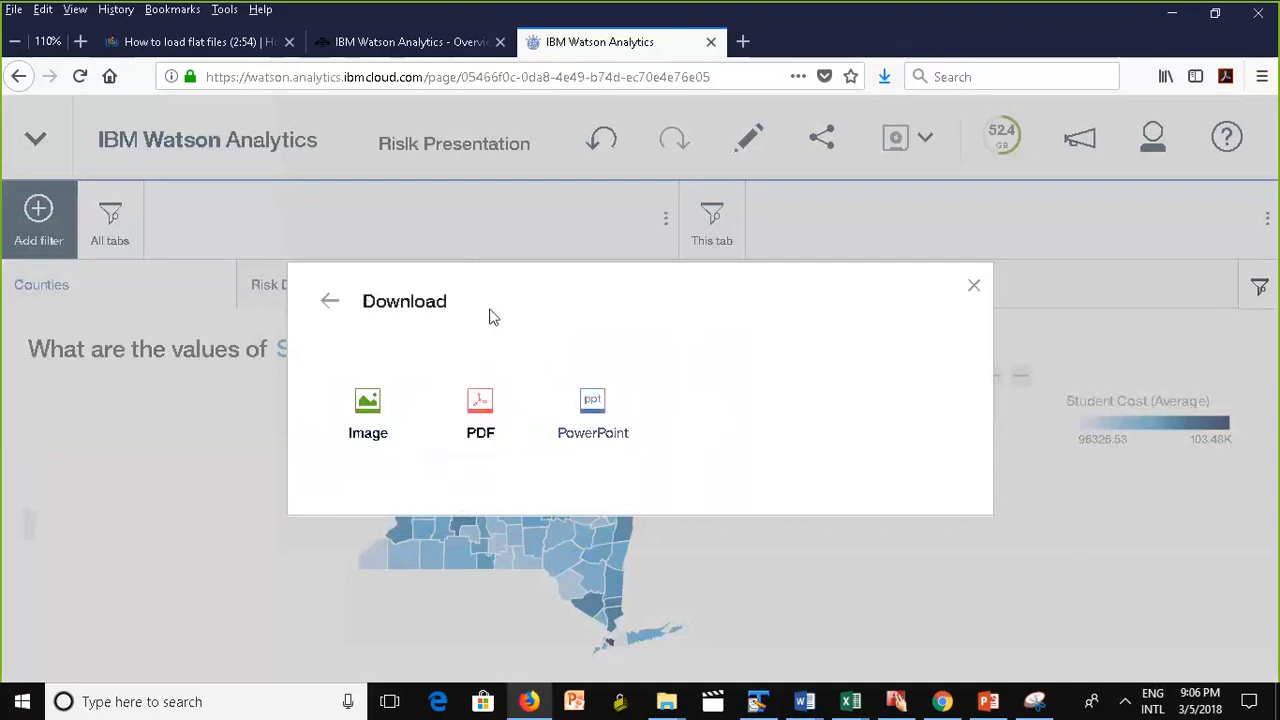
{"action": "left_click", "coordinate": [330, 301]}
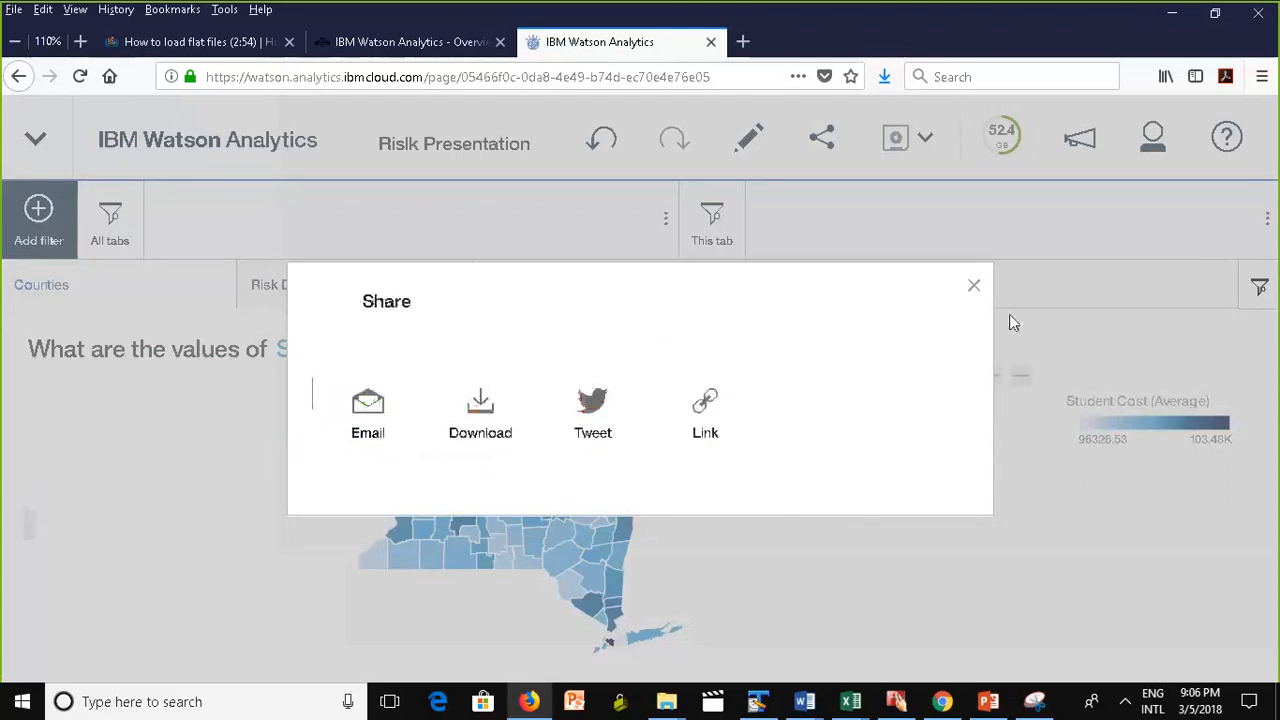
{"action": "left_click", "coordinate": [973, 288]}
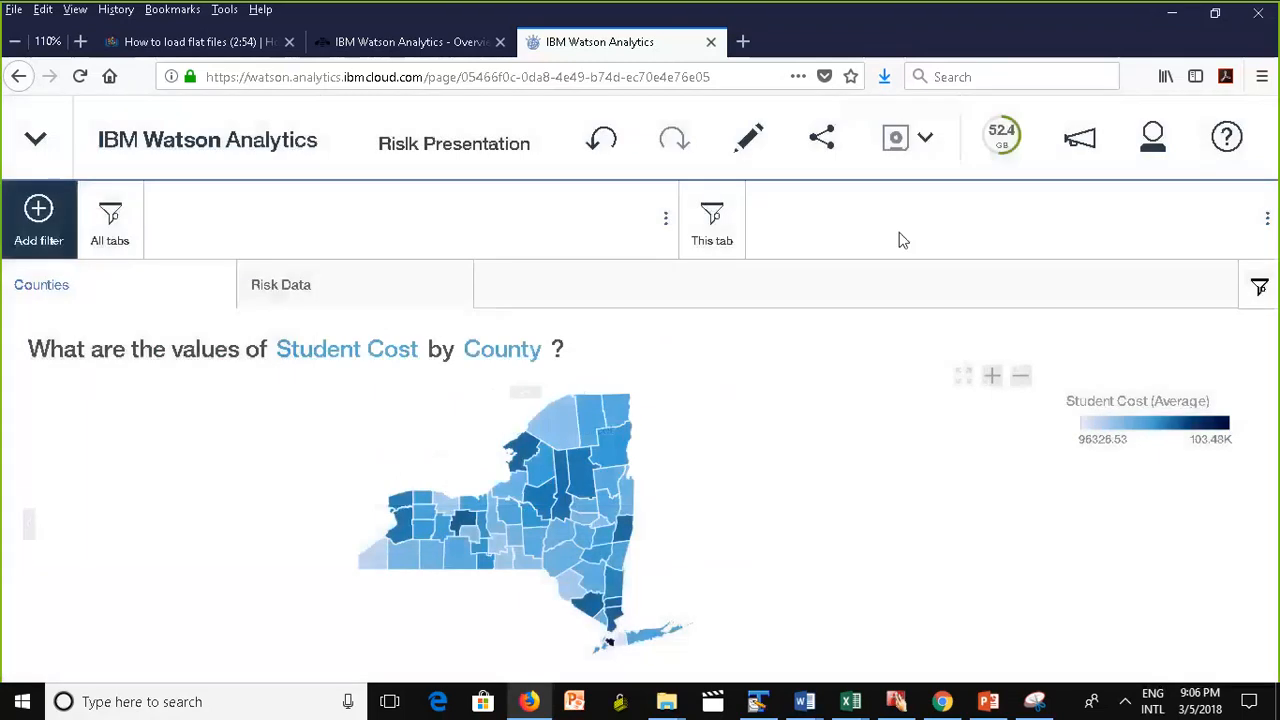
Drill up from Hamilton-New York on the Counties map, drill back down to the county level and clear the highlighting.
{"action": "left_click", "coordinate": [582, 461]}
{"action": "left_click", "coordinate": [580, 463]}
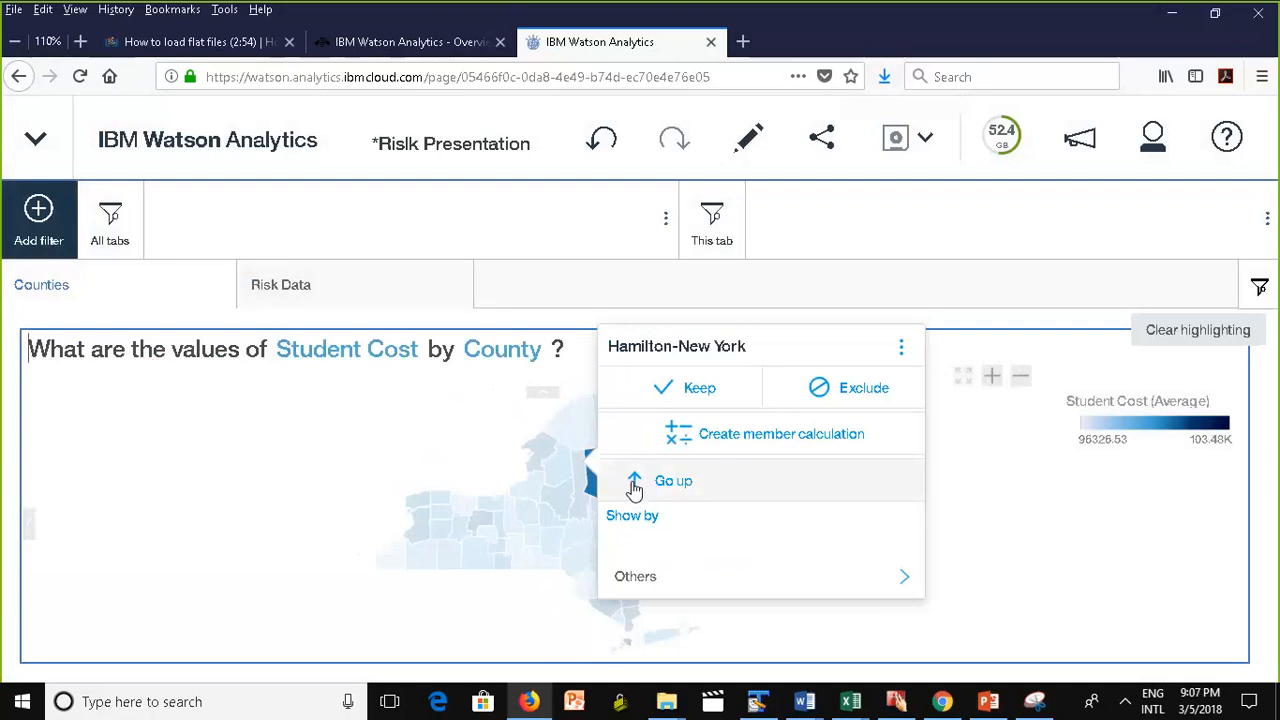
{"action": "left_click", "coordinate": [635, 484]}
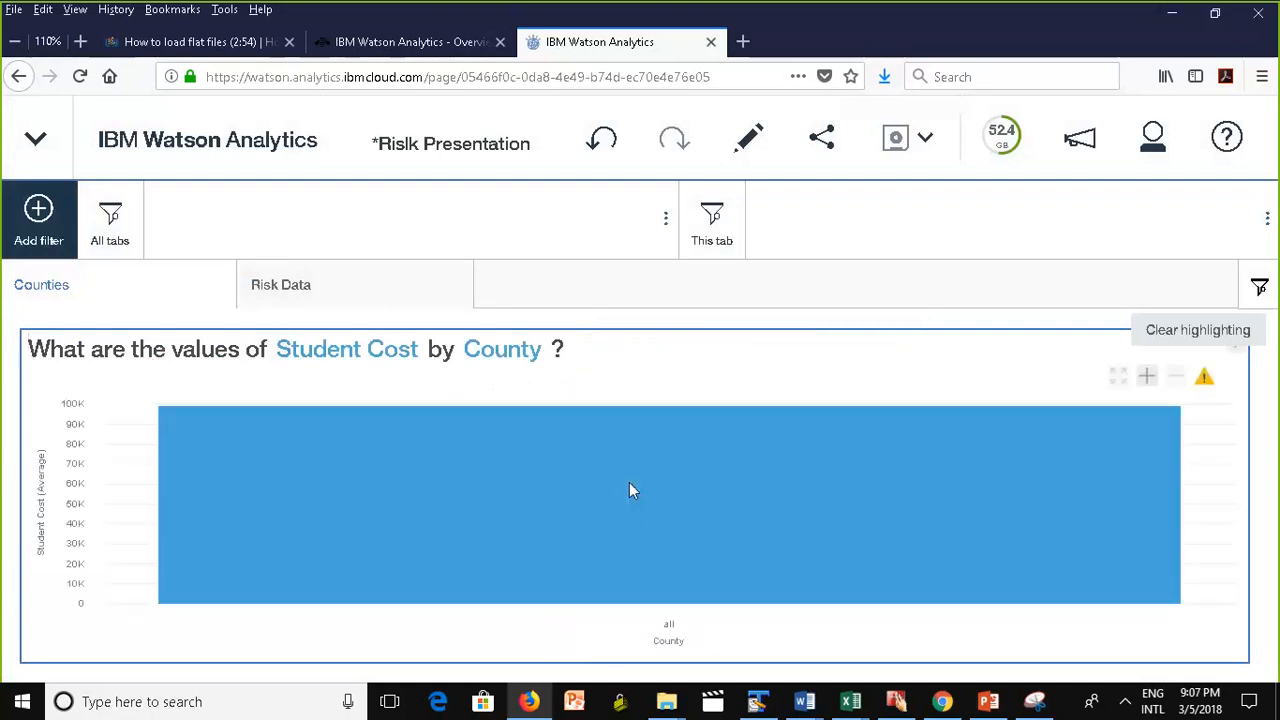
{"action": "left_click", "coordinate": [582, 460]}
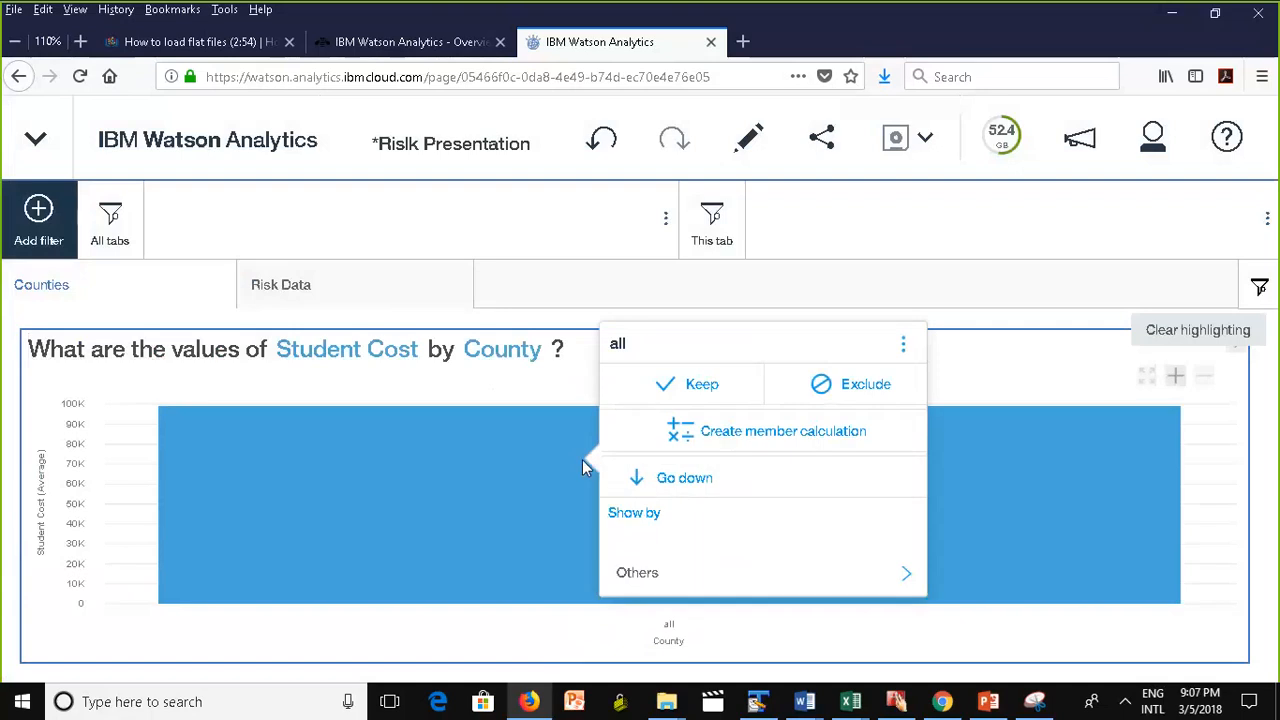
{"action": "left_click", "coordinate": [657, 476]}
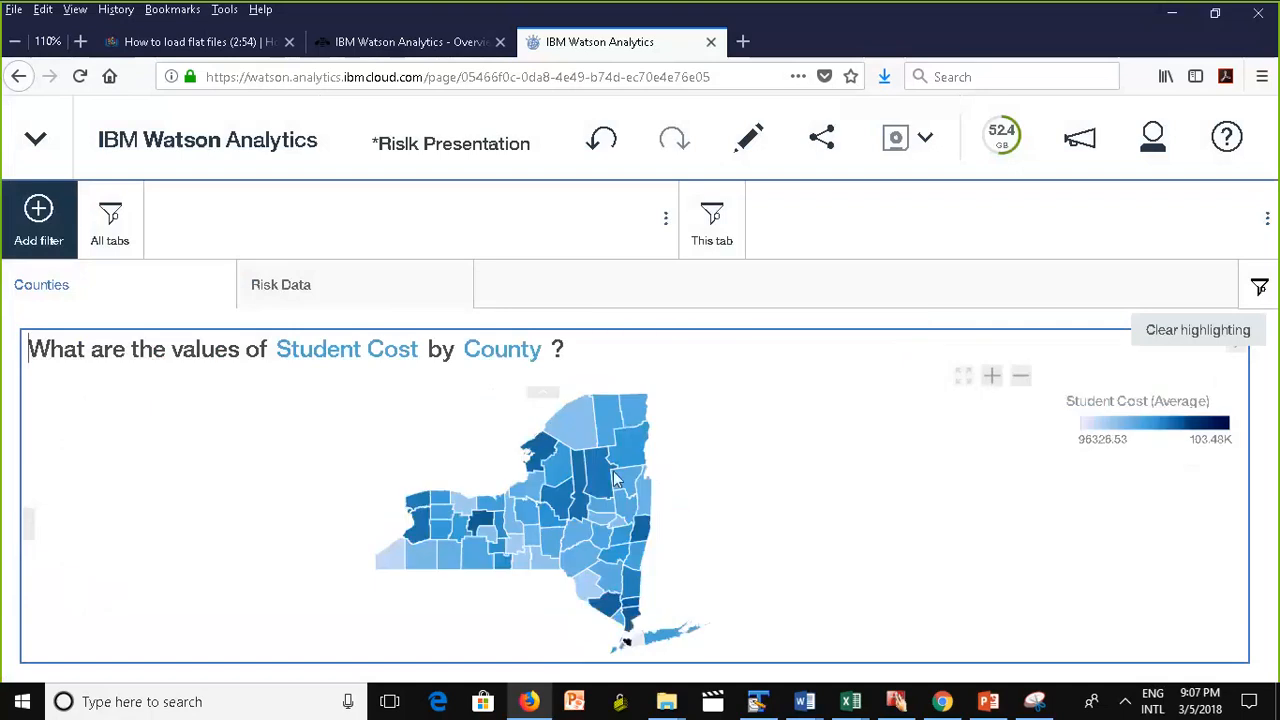
{"action": "mouse_move", "coordinate": [622, 486]}
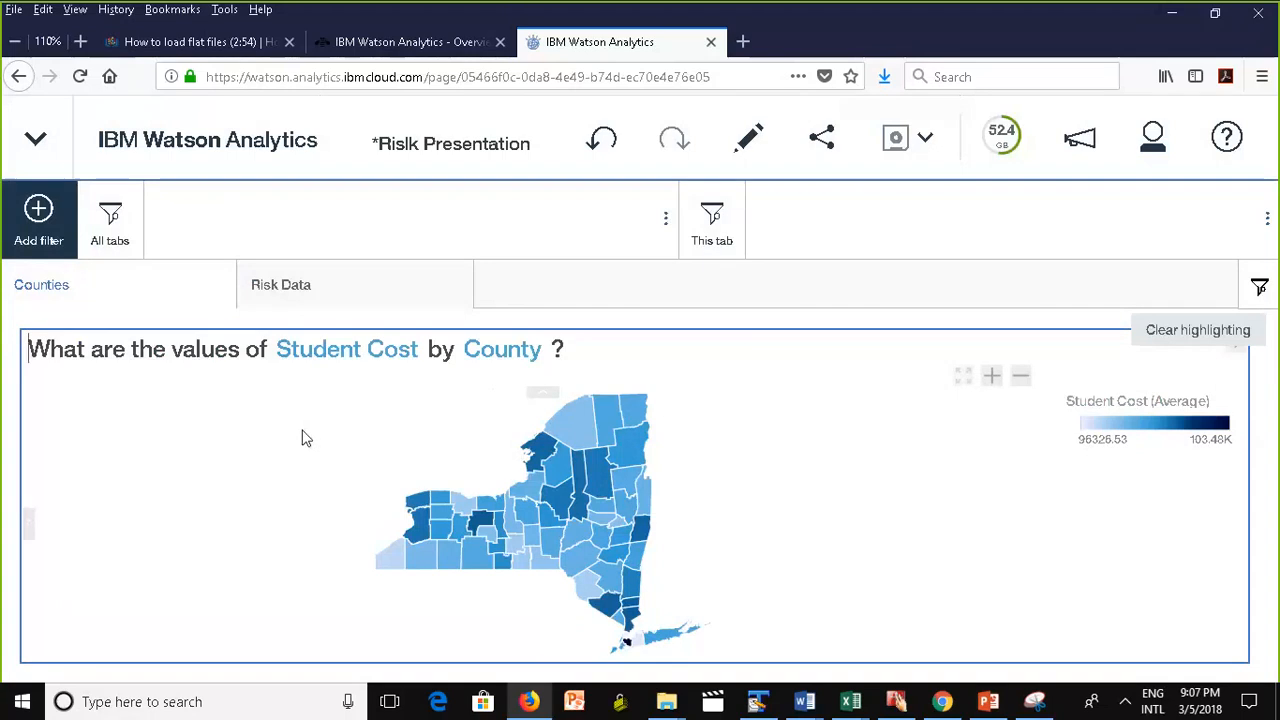
{"action": "mouse_move", "coordinate": [432, 537]}
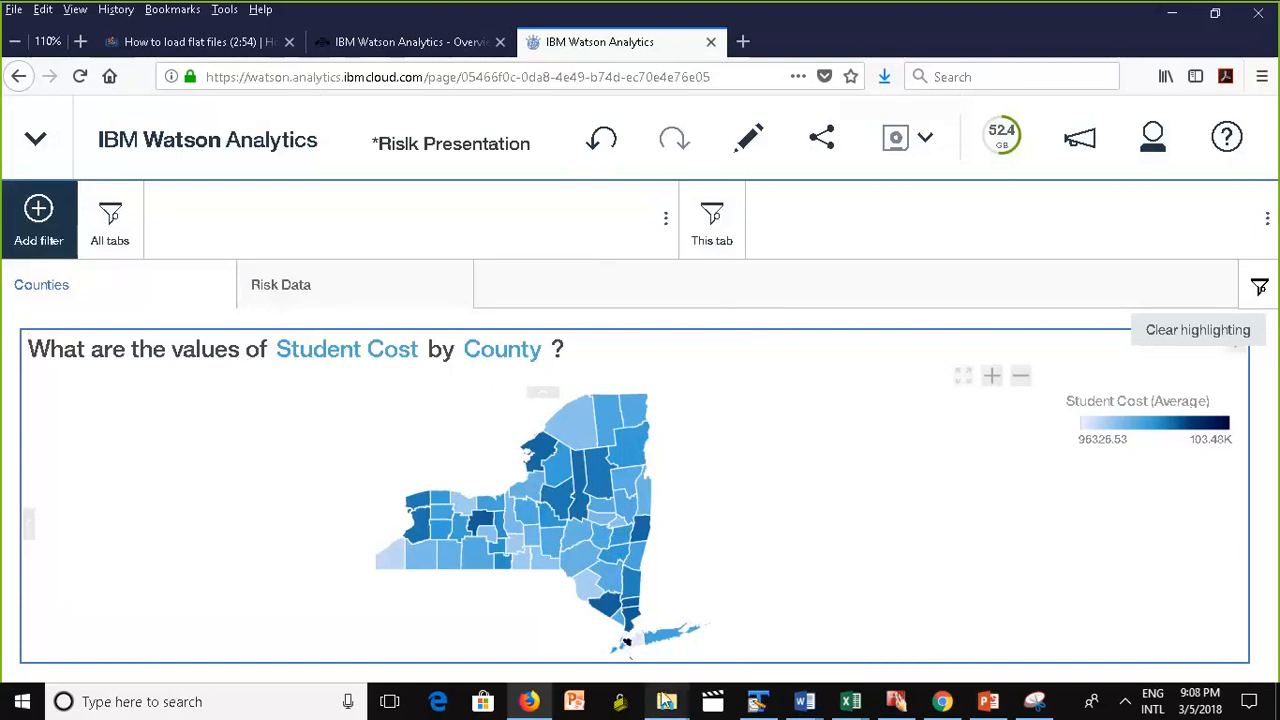
{"action": "mouse_move", "coordinate": [655, 683]}
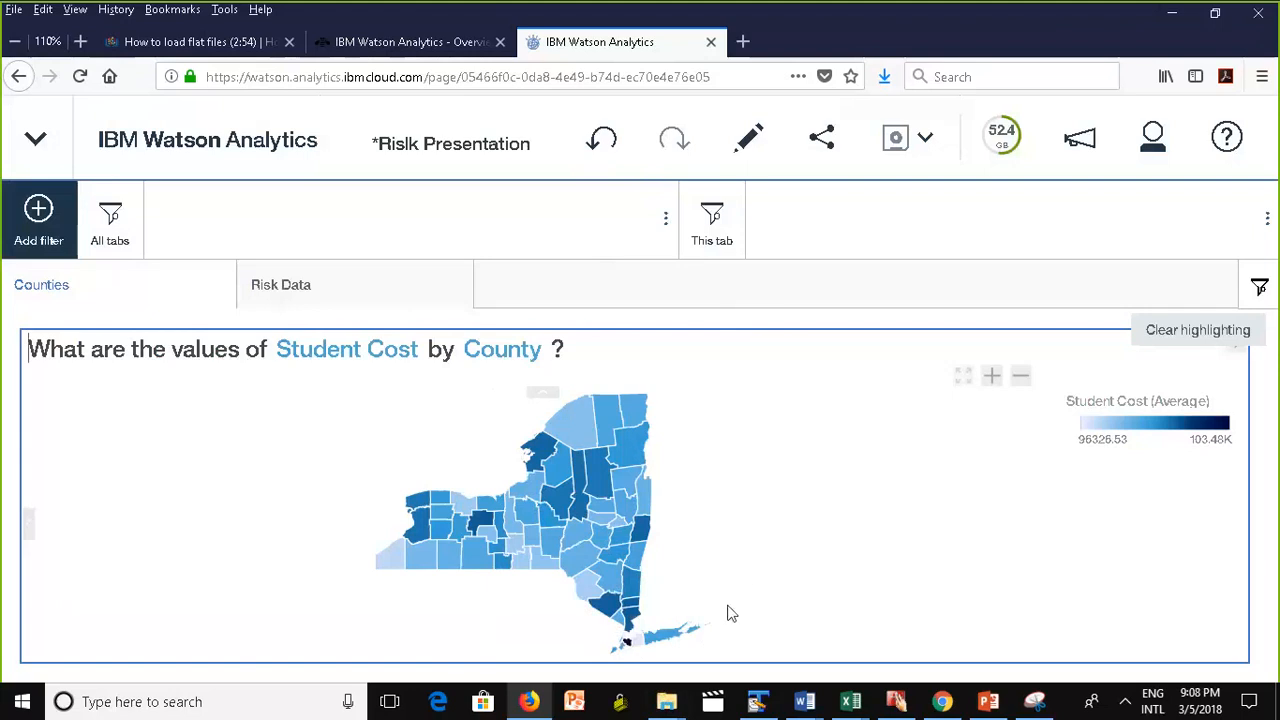
{"action": "left_click", "coordinate": [1213, 340]}
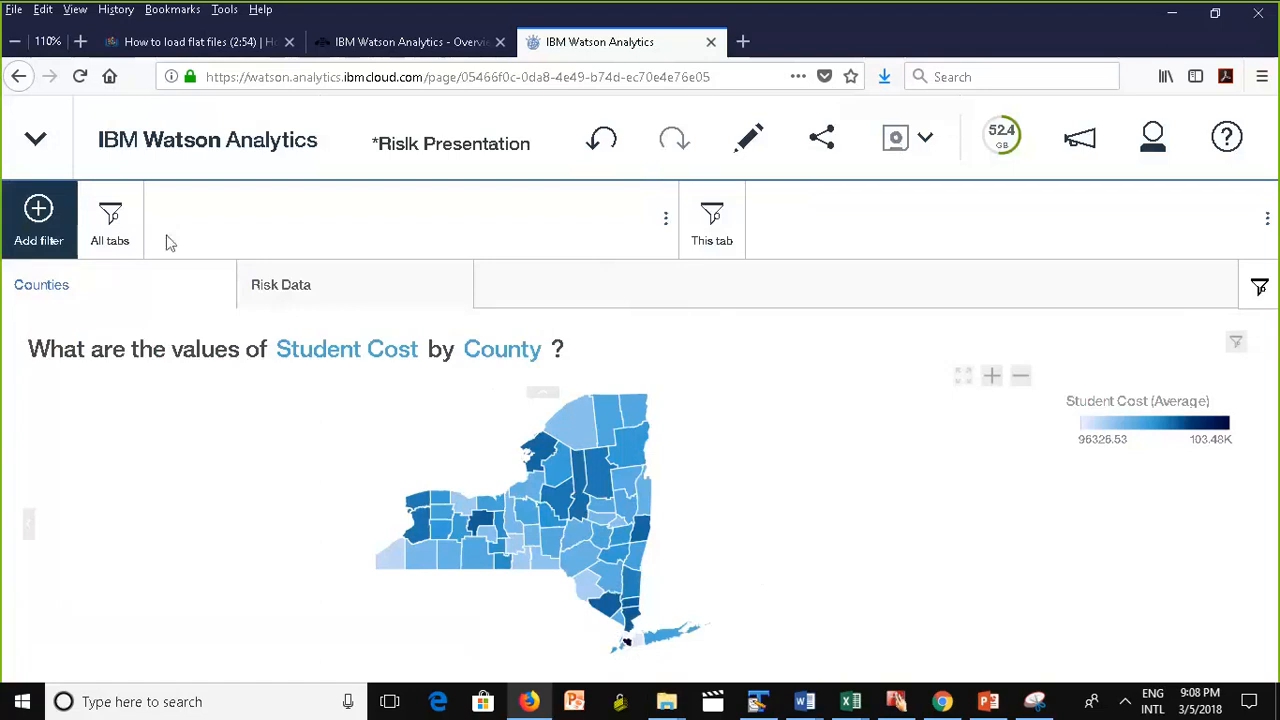
Leave the dashboard for the Watson Analytics home page and show the Data section.
{"action": "left_click", "coordinate": [26, 166]}
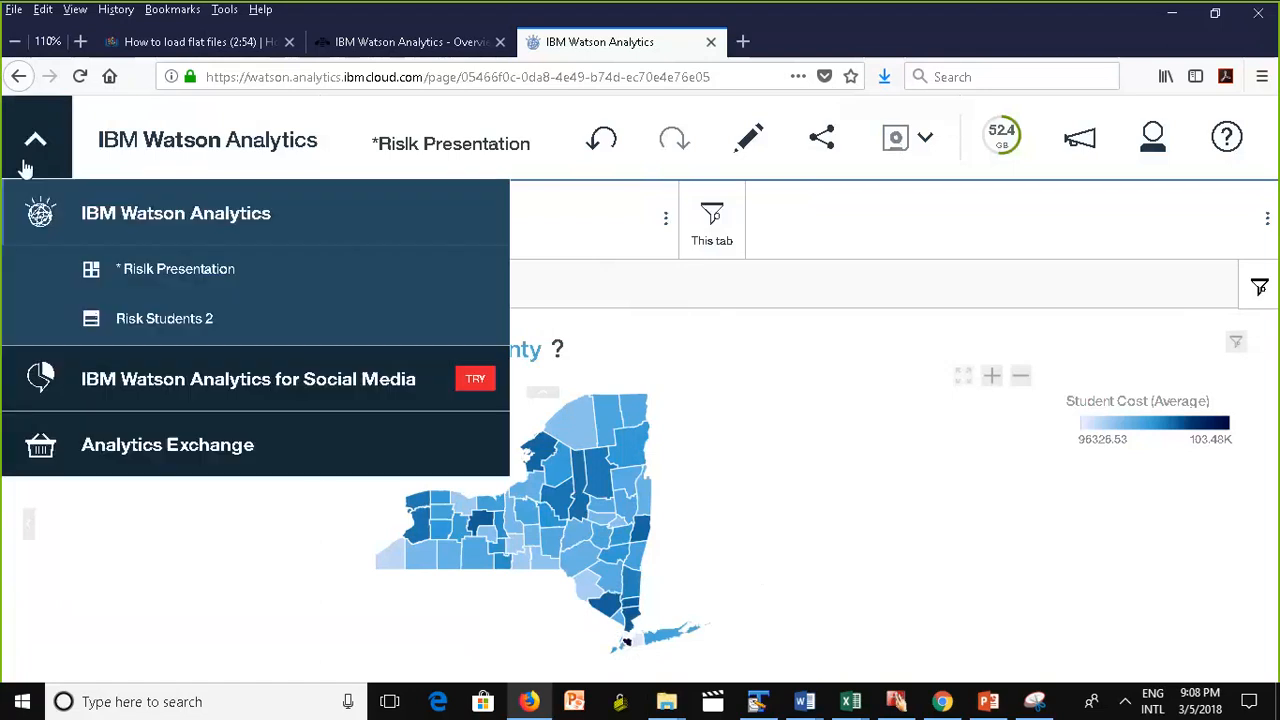
{"action": "left_click", "coordinate": [205, 150]}
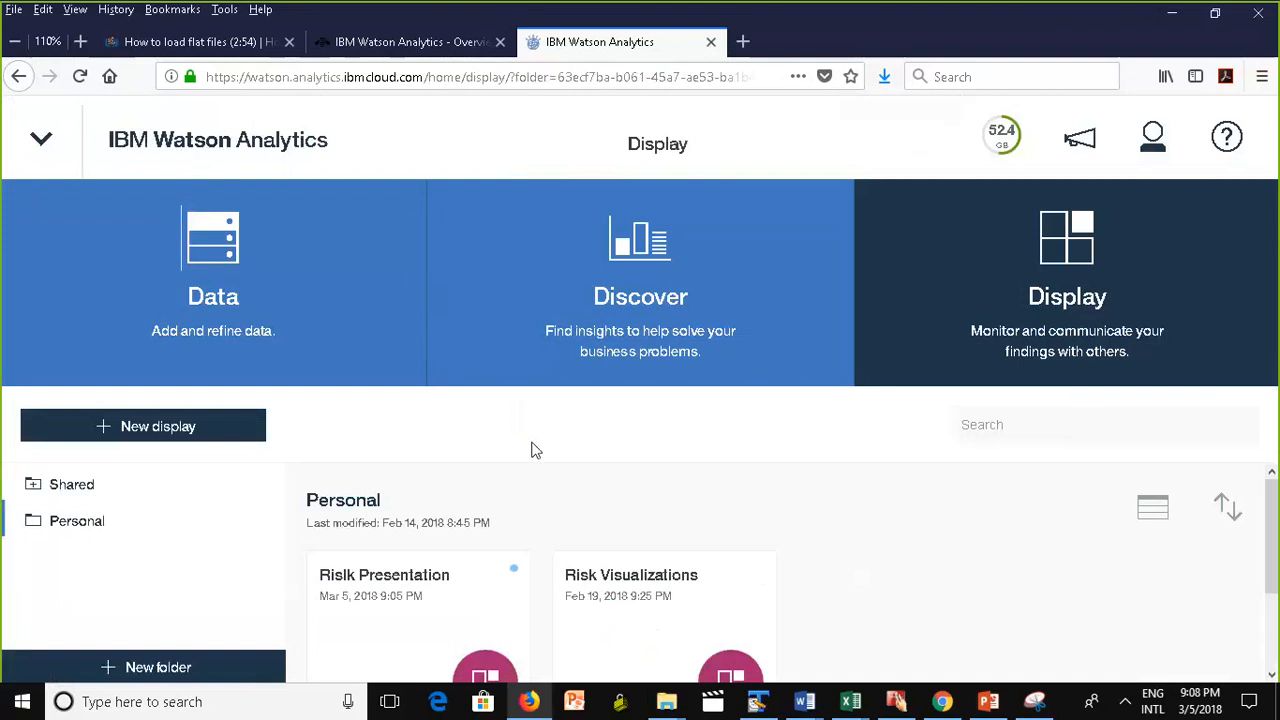
{"action": "left_click", "coordinate": [283, 326]}
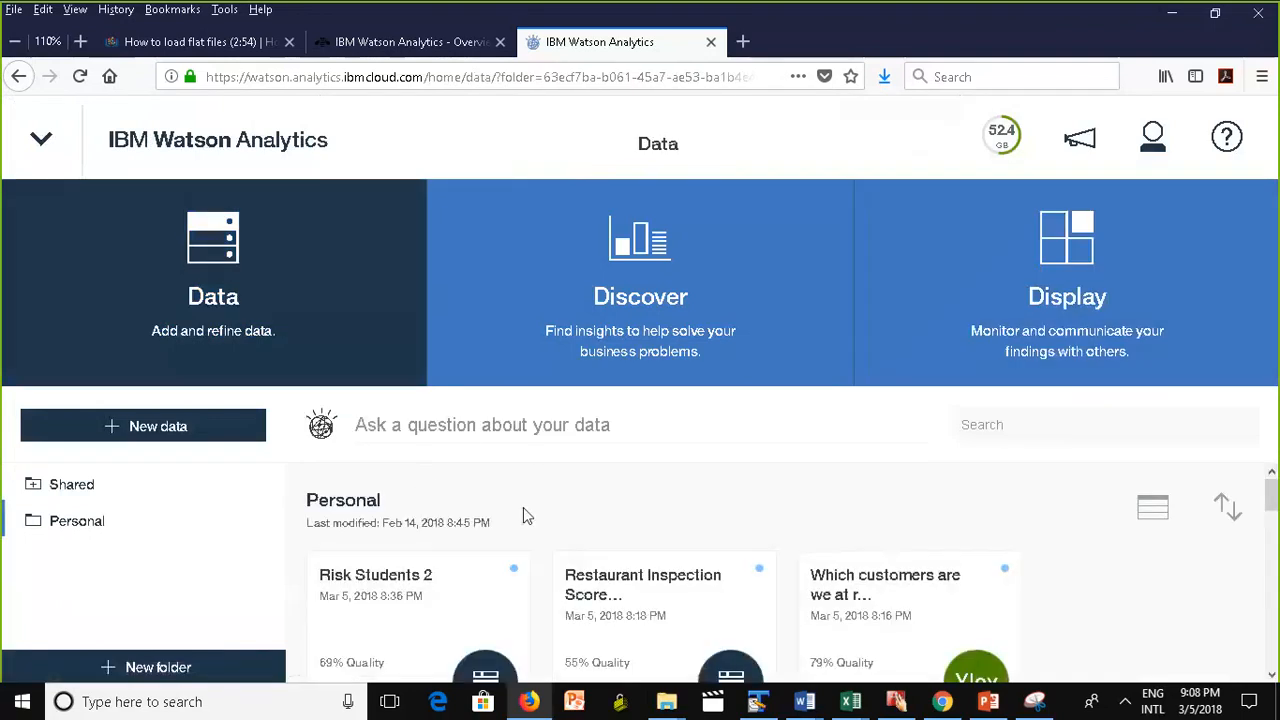
Ask the question "what are the risk factors" about the data.
{"action": "left_click", "coordinate": [471, 428]}
{"action": "type", "text": "what are t"}
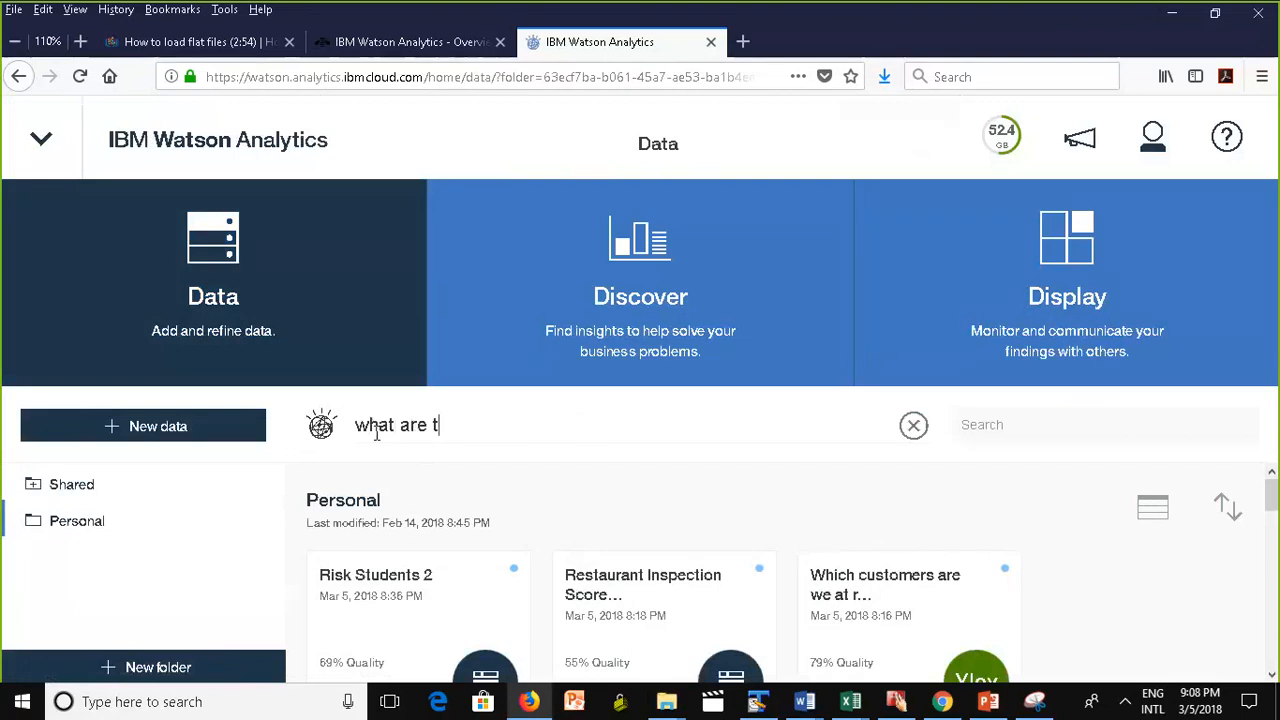
{"action": "type", "text": "he risk factor"}
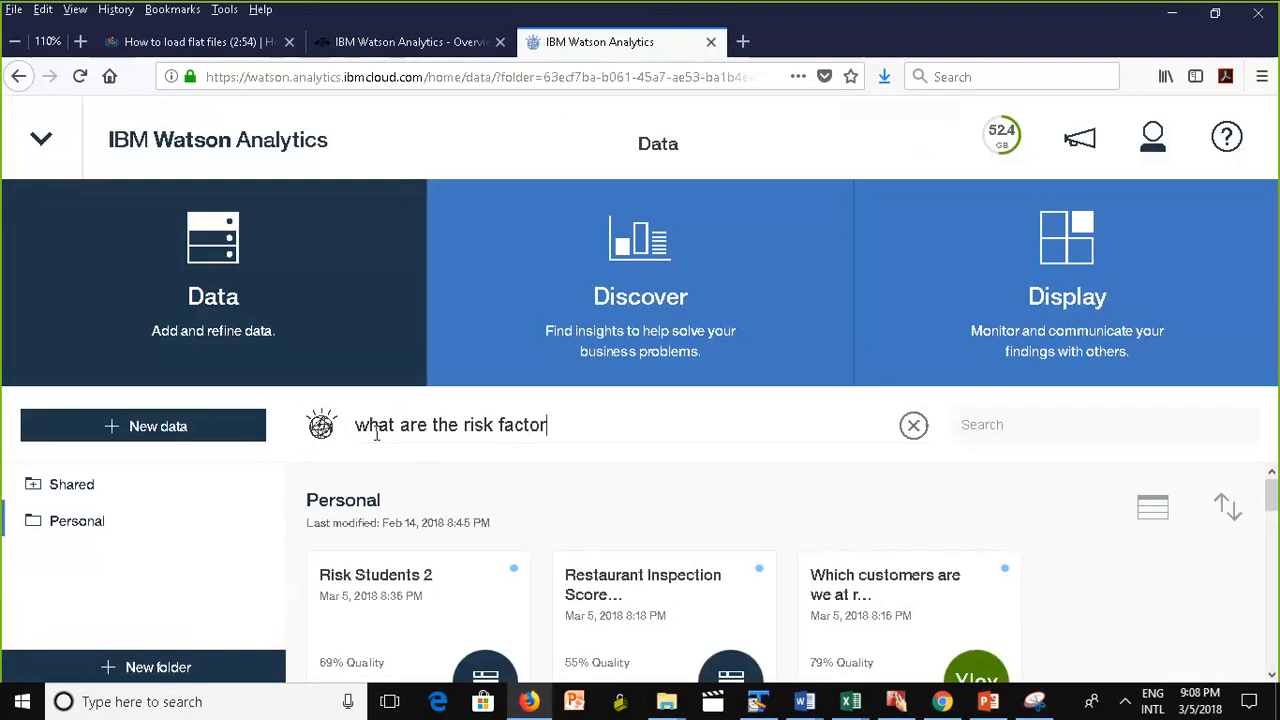
{"action": "key", "text": "BackSpace"}
{"action": "key", "text": "BackSpace"}
{"action": "type", "text": "ors"}
{"action": "key", "text": "Return"}
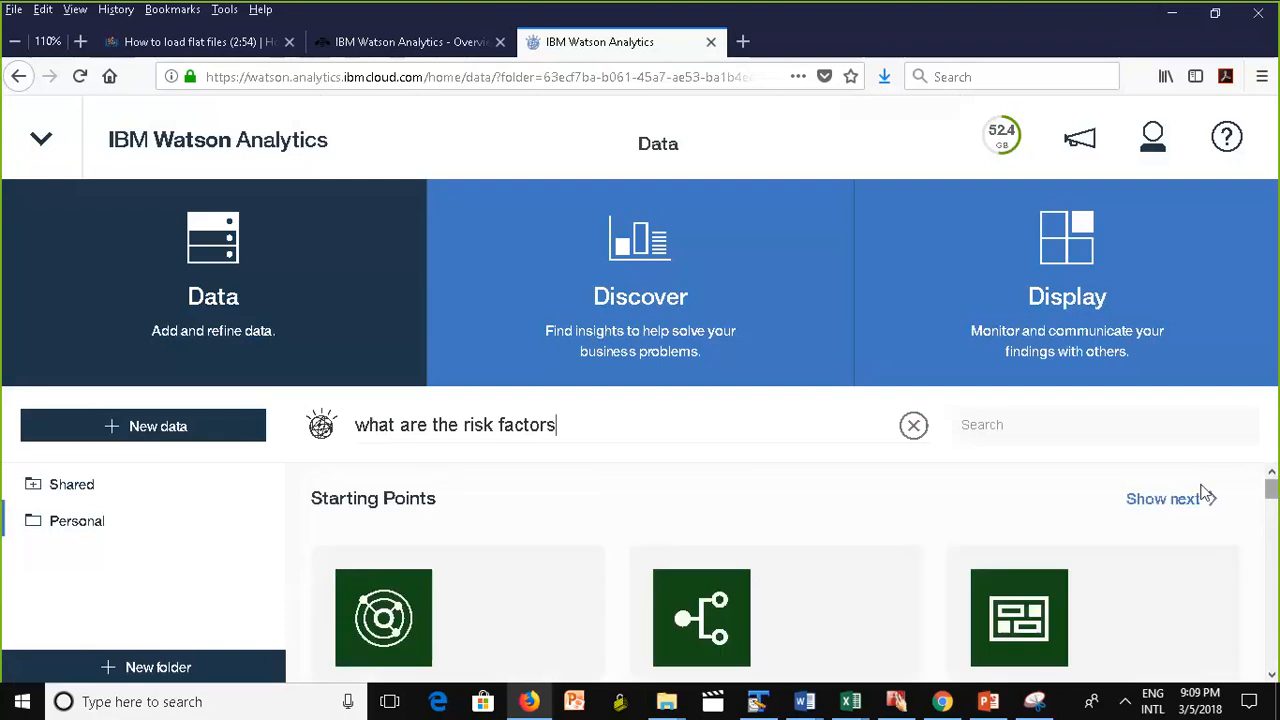
Open the starting point comparing the number of Rows by Risk Sub-Category, then close the New Discovery Set without saving it.
{"action": "mouse_move", "coordinate": [1273, 490]}
{"action": "left_mouse_down"}
{"action": "mouse_move", "coordinate": [1275, 545]}
{"action": "mouse_move", "coordinate": [1277, 359]}
{"action": "mouse_move", "coordinate": [1276, 466]}
{"action": "left_mouse_up"}
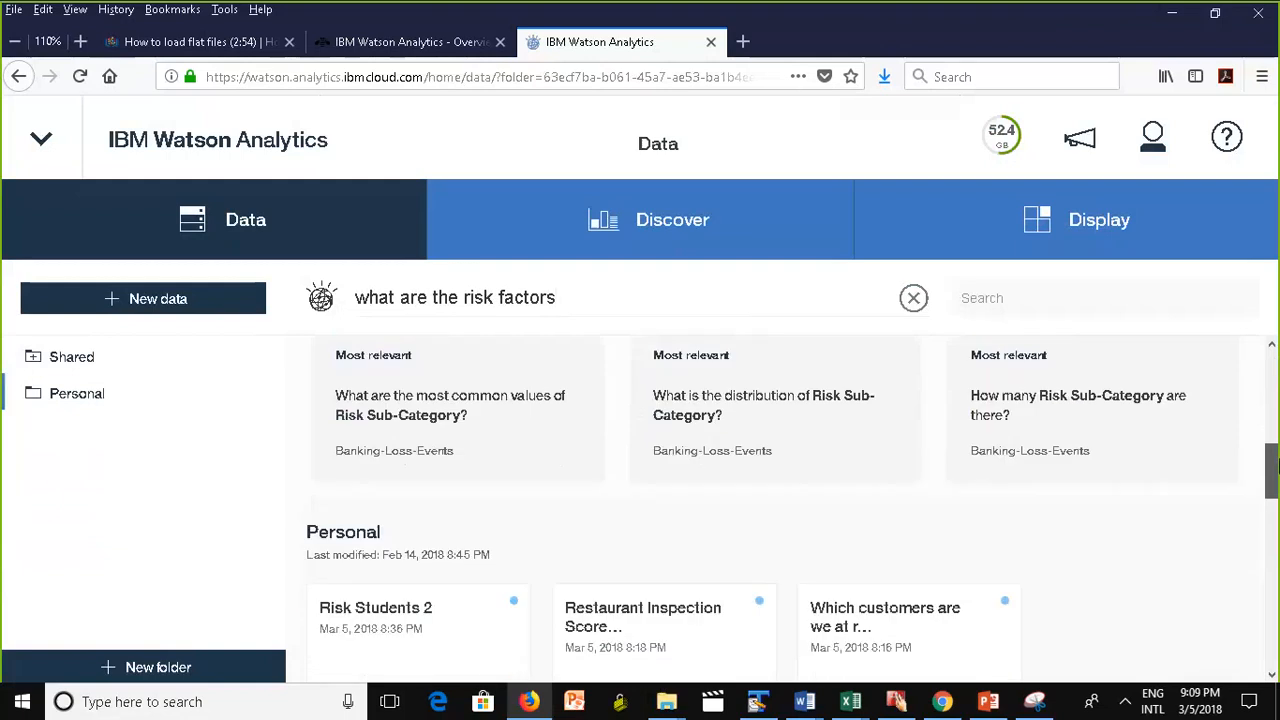
{"action": "left_click", "coordinate": [736, 463]}
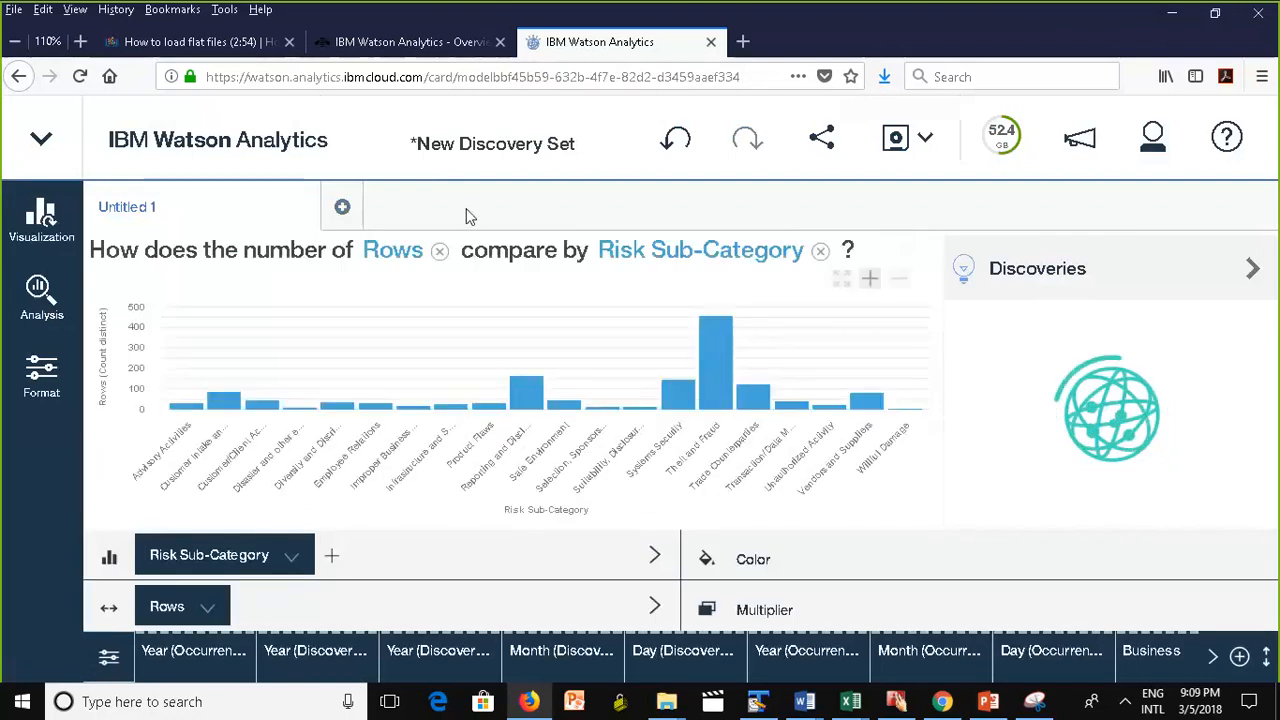
{"action": "left_click", "coordinate": [41, 138]}
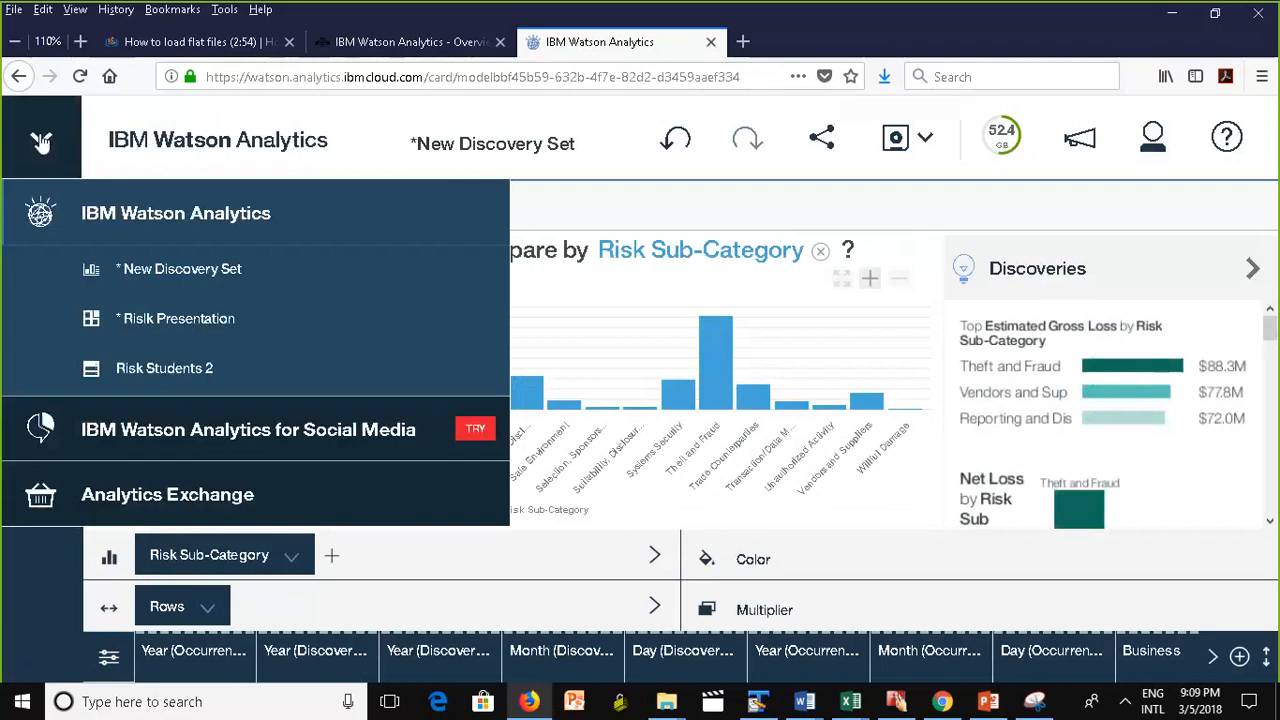
{"action": "mouse_move", "coordinate": [479, 273]}
{"action": "left_click", "coordinate": [475, 271]}
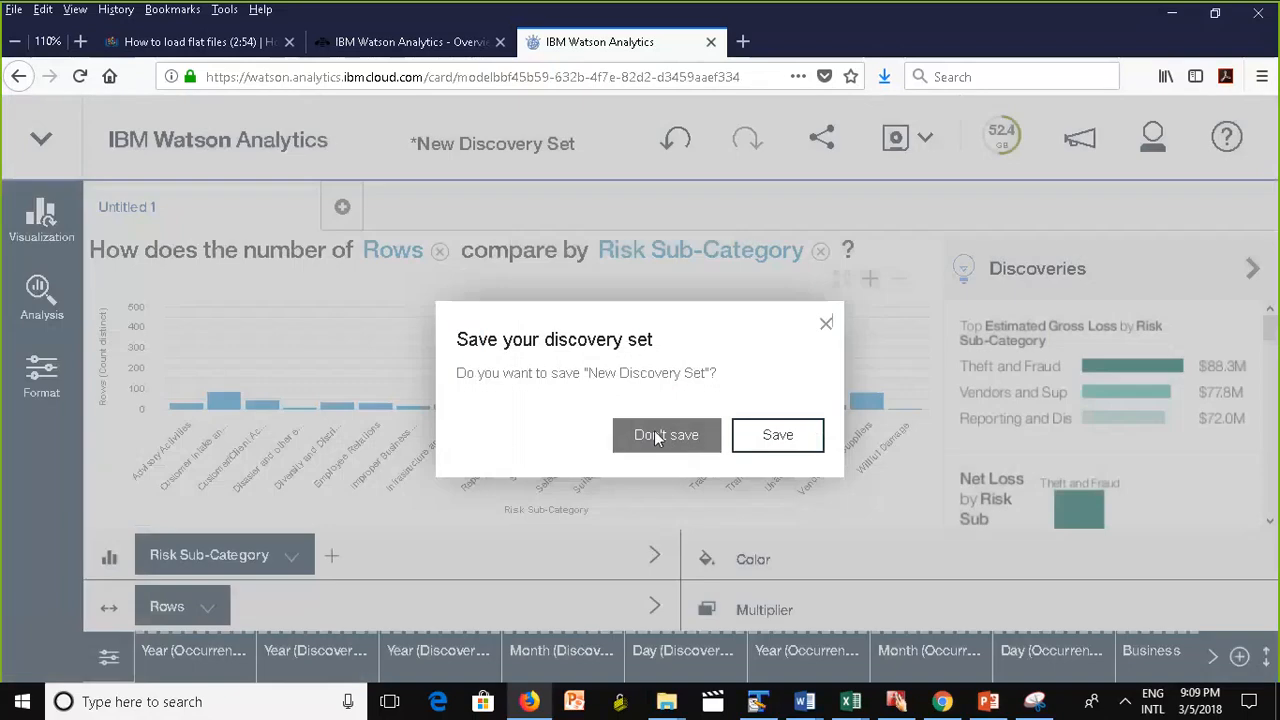
{"action": "left_click", "coordinate": [654, 432]}
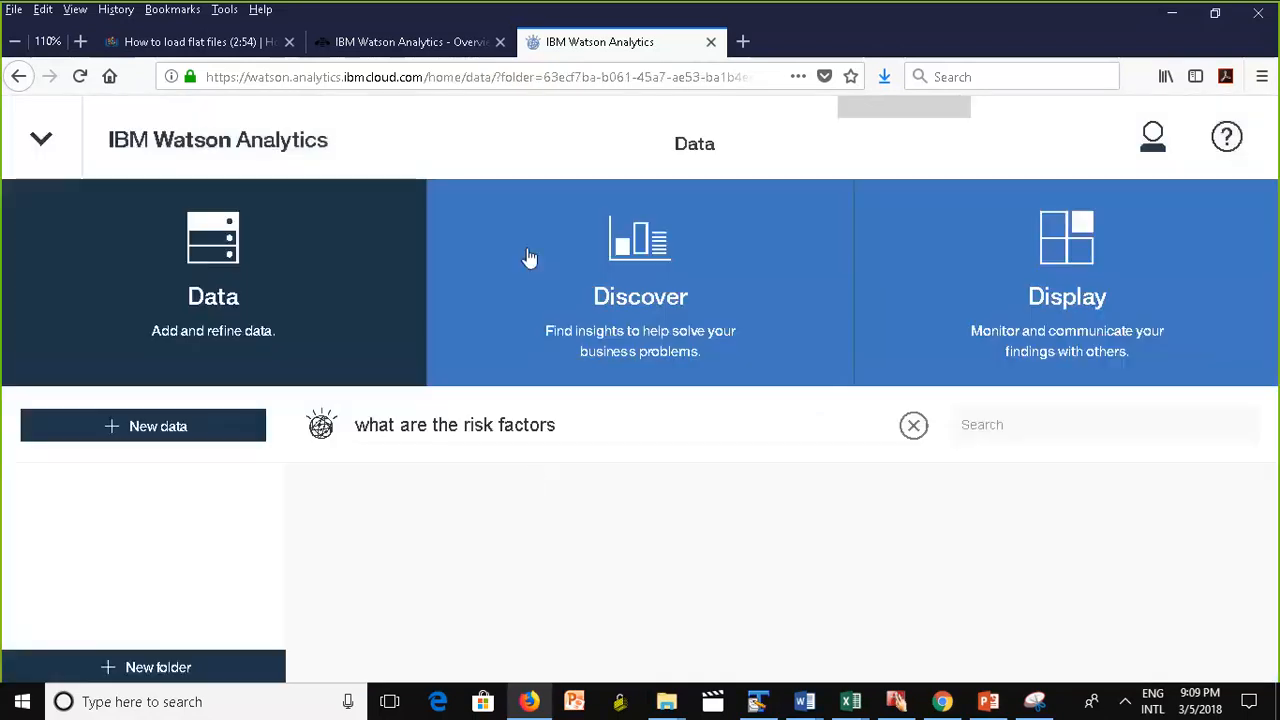
Check the question's starting points in the Shared and More Sample Datasets folders, then return to the Personal folder.
{"action": "left_click", "coordinate": [594, 422]}
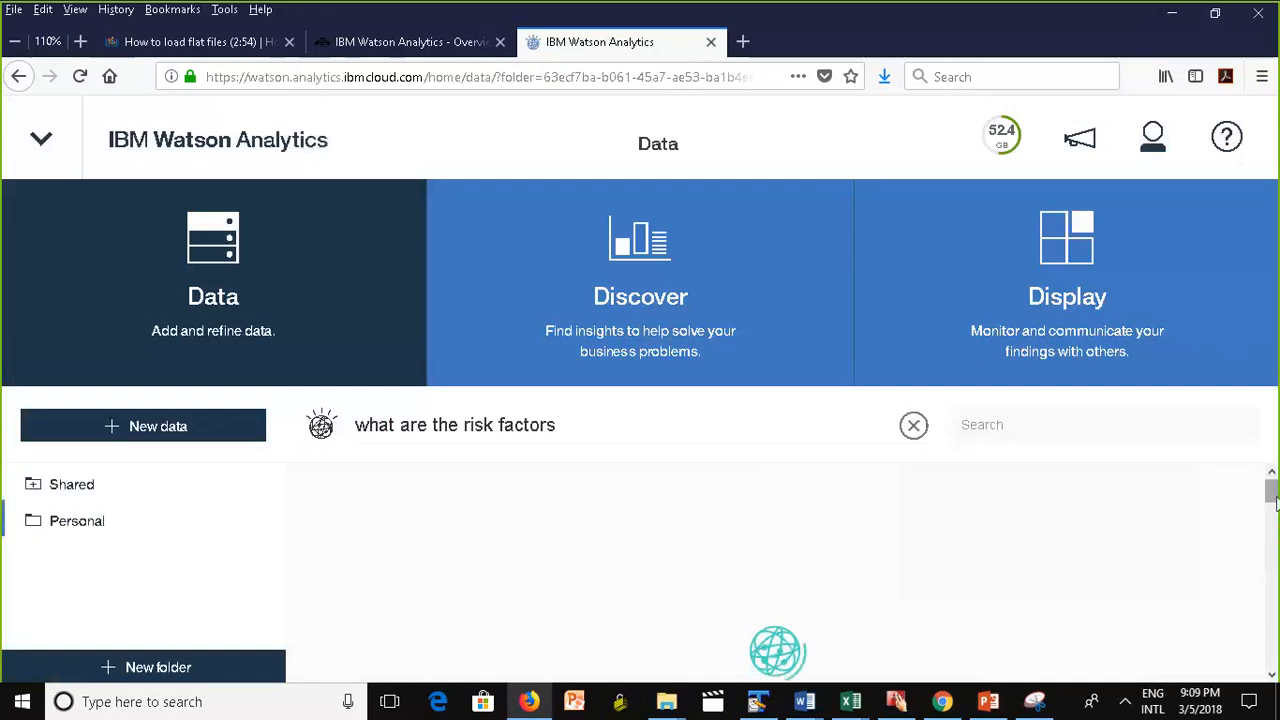
{"action": "left_click_drag", "start_coordinate": [1273, 500], "coordinate": [1271, 390]}
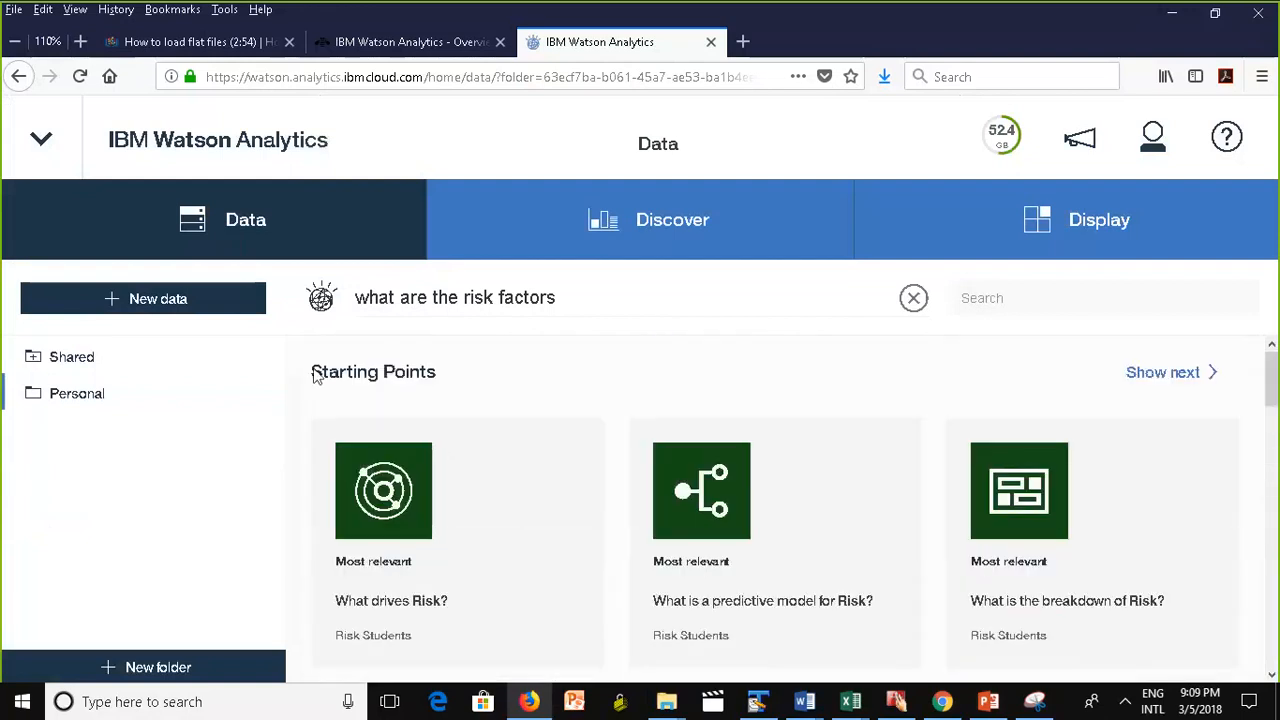
{"action": "left_click", "coordinate": [41, 362]}
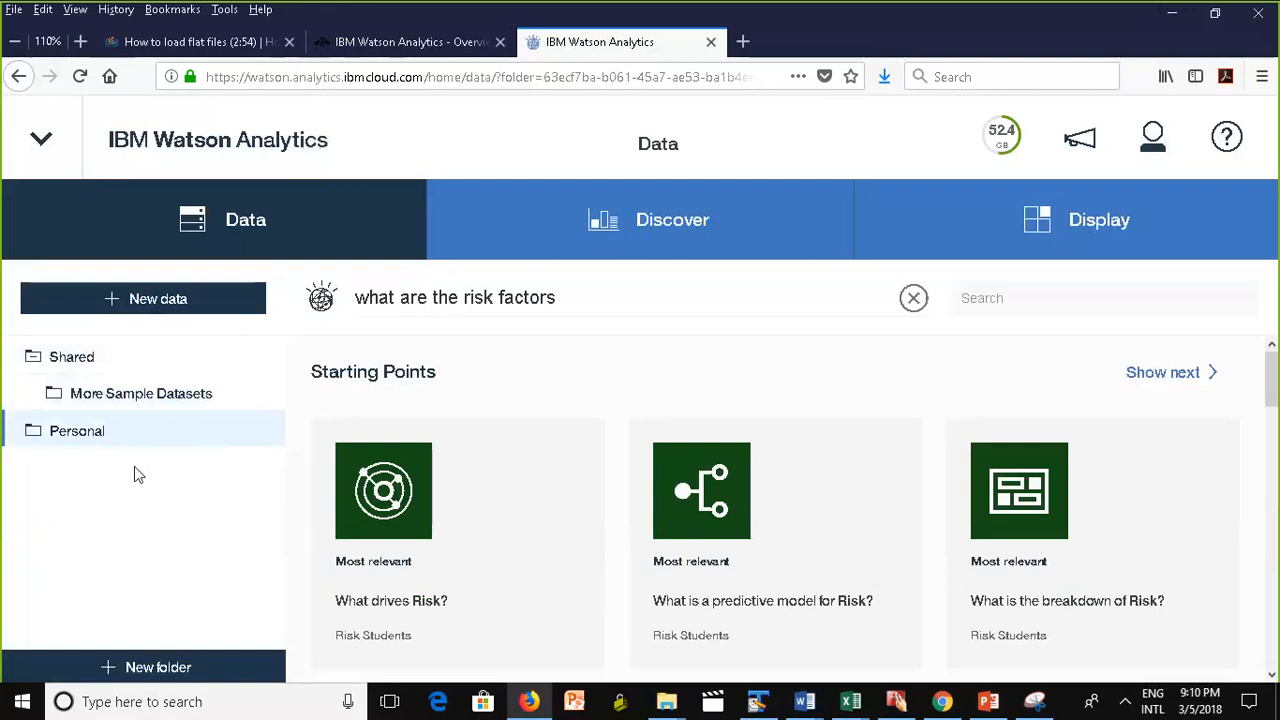
{"action": "left_click", "coordinate": [84, 364]}
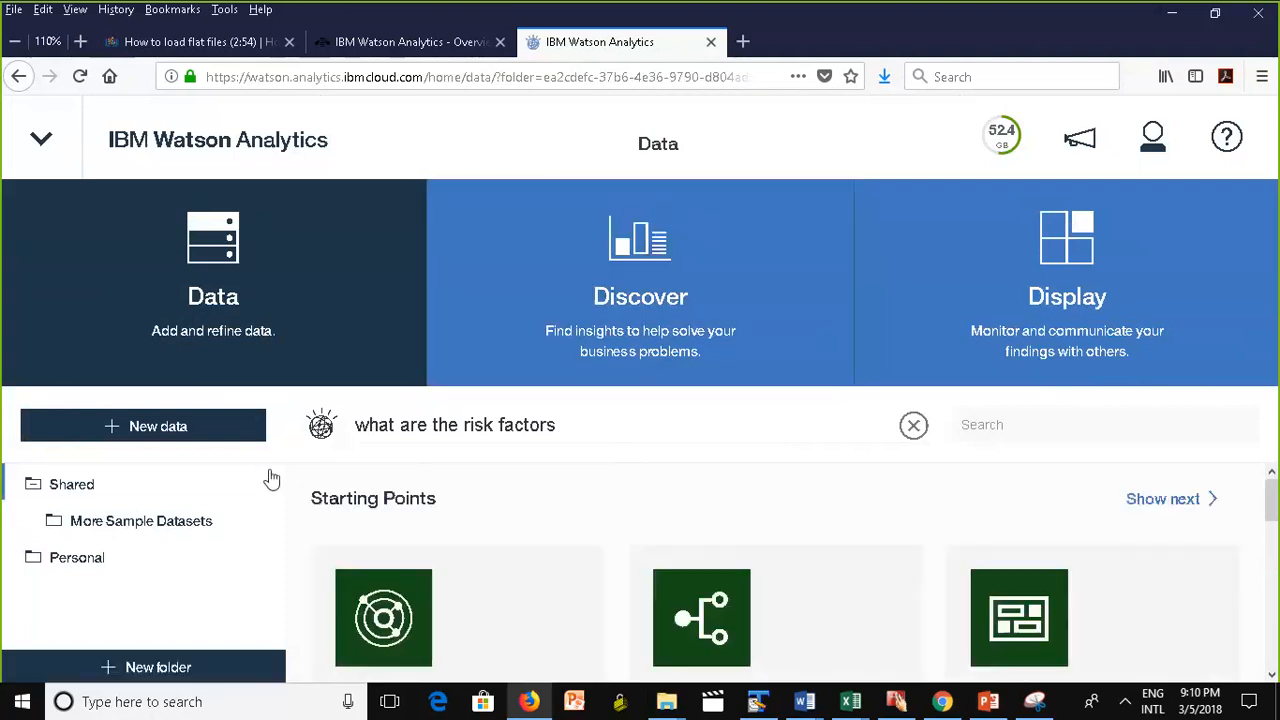
{"action": "left_click", "coordinate": [124, 526]}
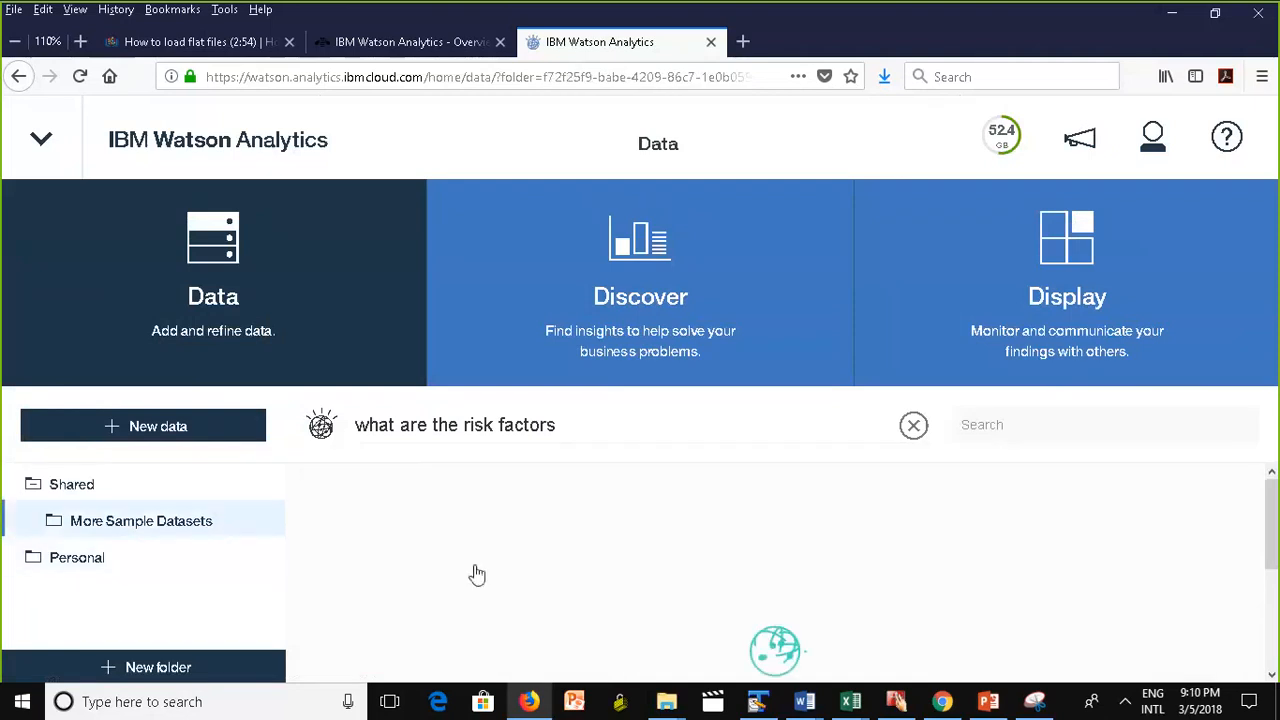
{"action": "left_click", "coordinate": [88, 558]}
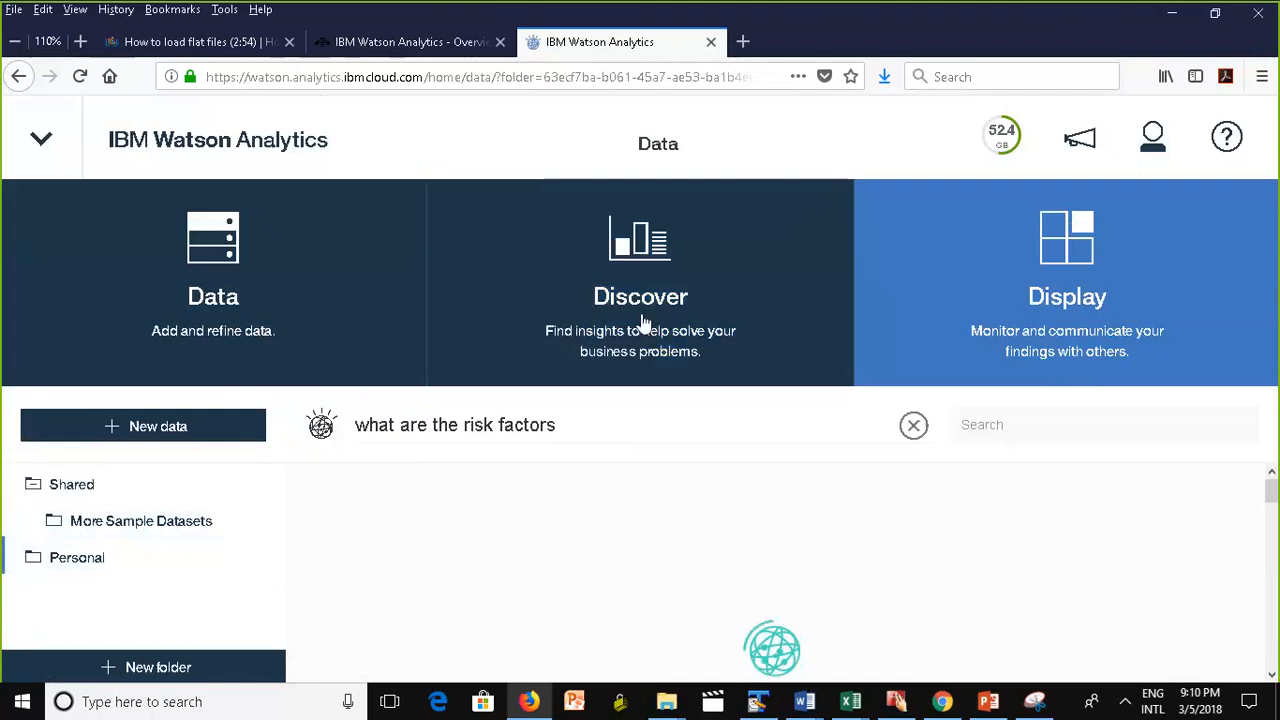
Clear the question, switch to the Discover section and ask "what drivers risk", then review the suggested starting points.
{"action": "left_click", "coordinate": [913, 424]}
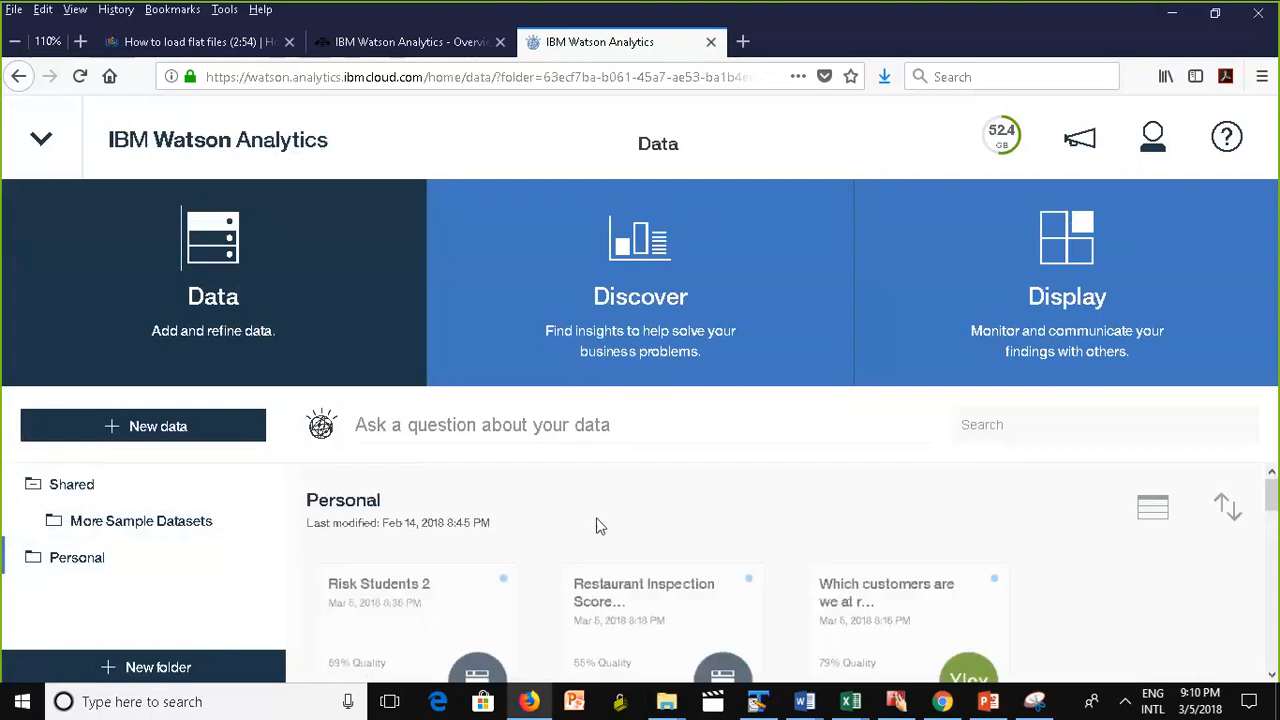
{"action": "left_click", "coordinate": [668, 297]}
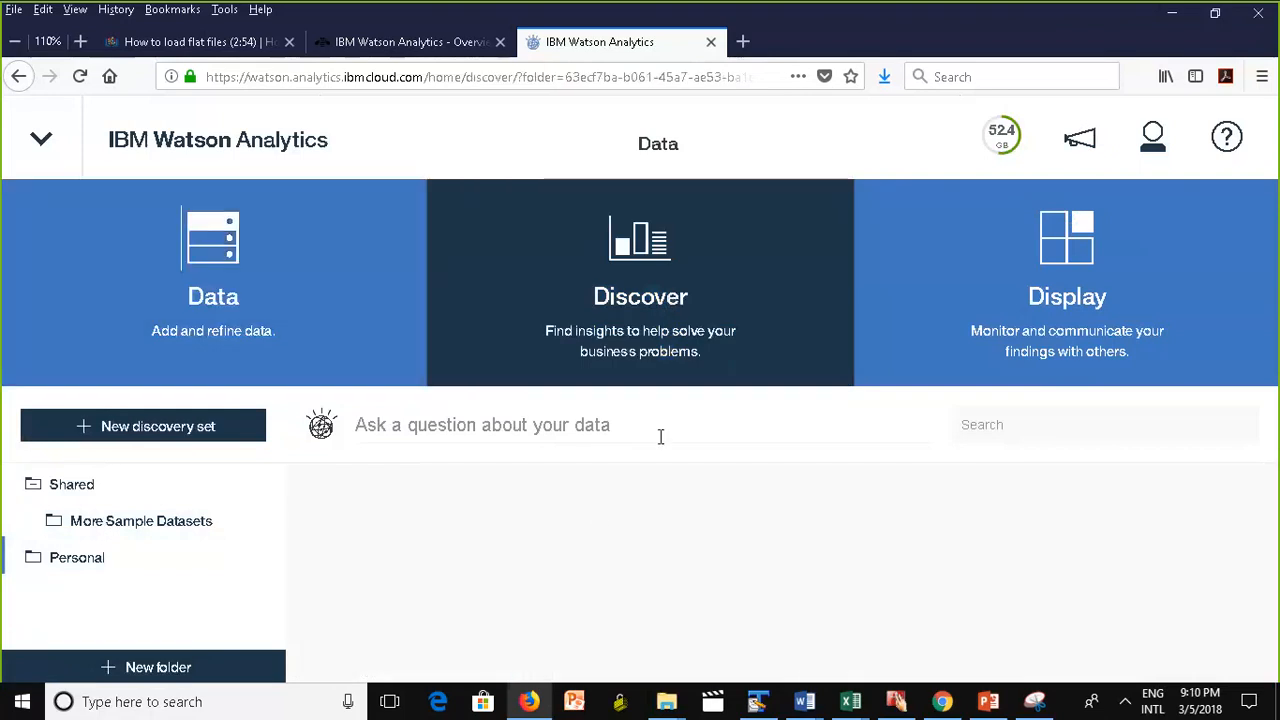
{"action": "left_click", "coordinate": [548, 430]}
{"action": "type", "text": "w"}
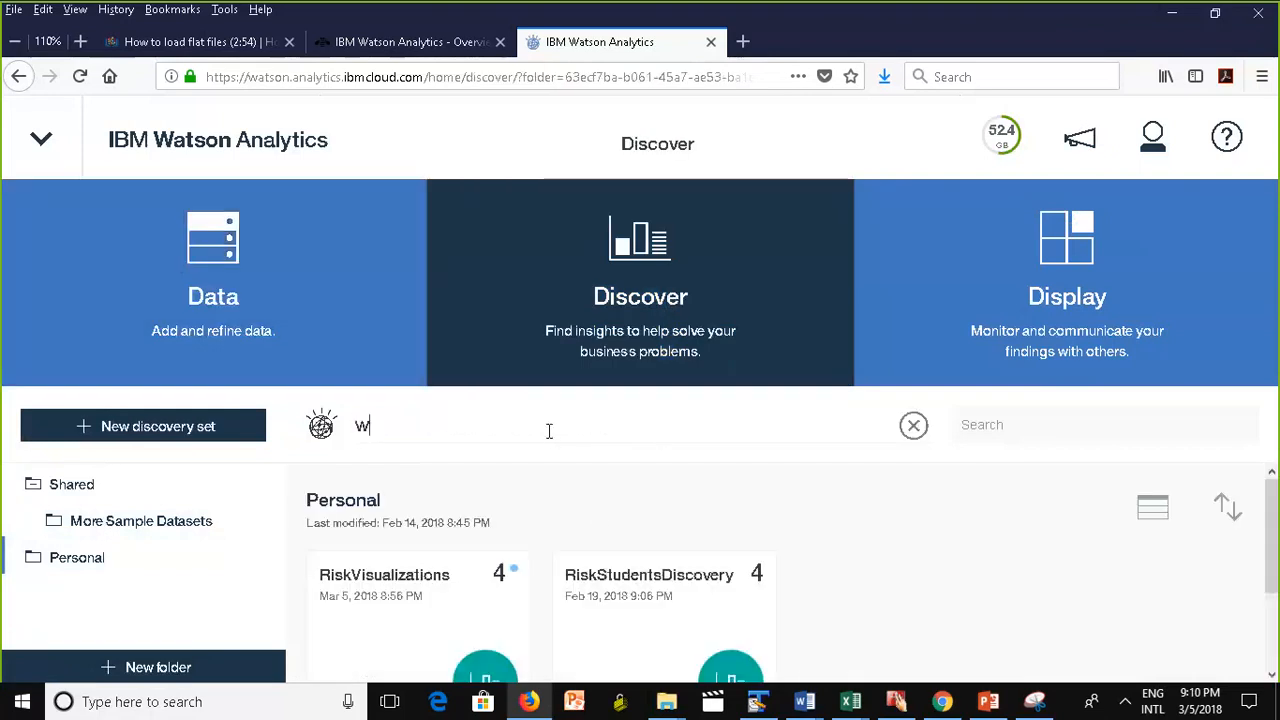
{"action": "type", "text": "hat drivers"}
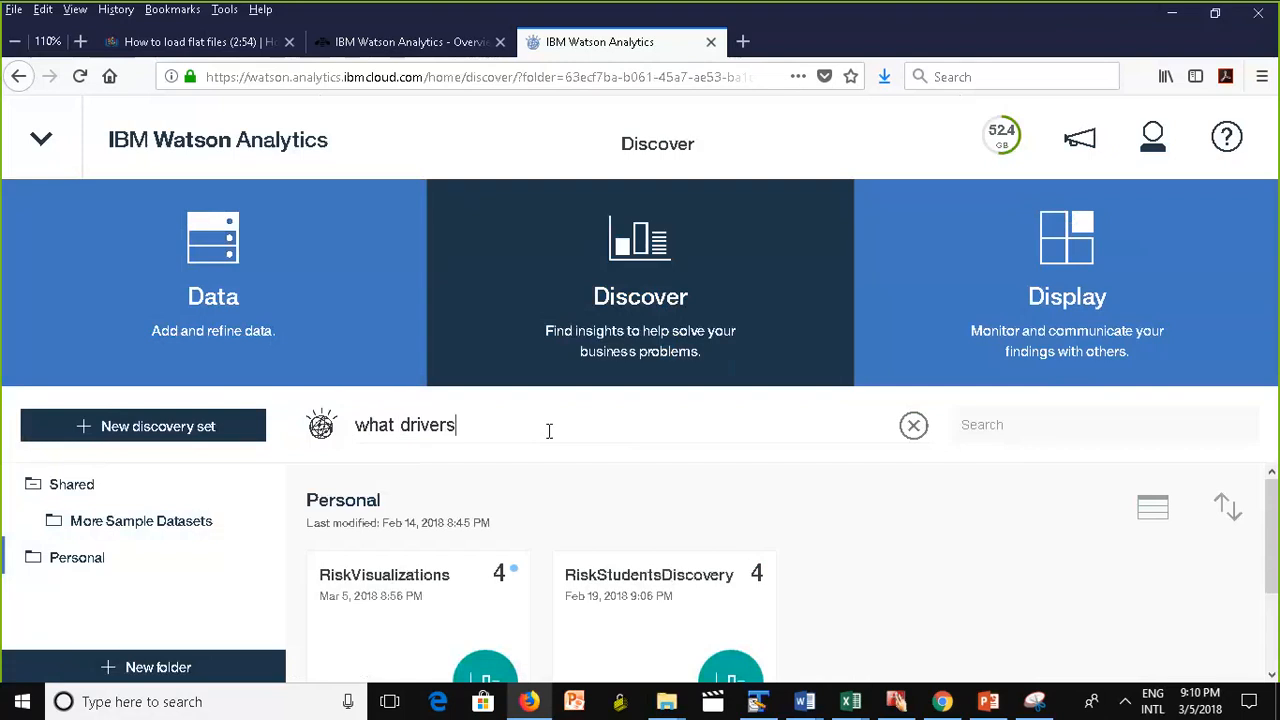
{"action": "type", "text": " risk"}
{"action": "key", "text": "Return"}
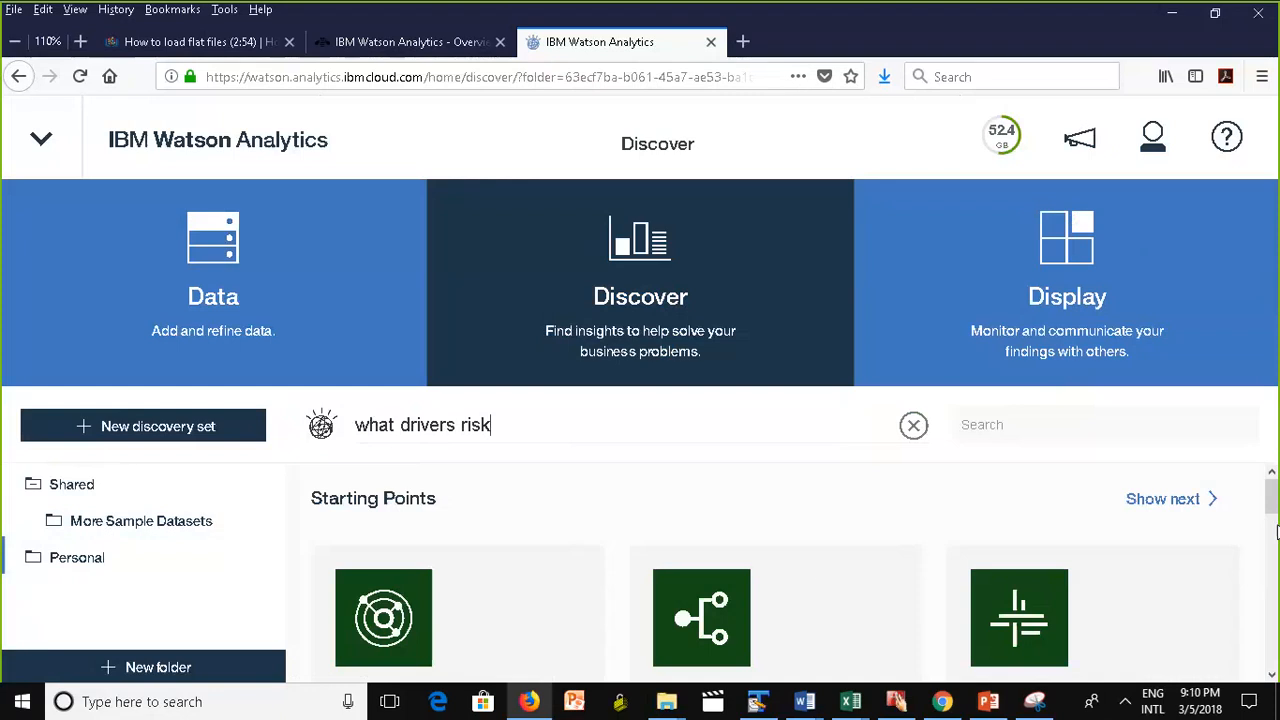
{"action": "scroll", "coordinate": [1271, 495], "scroll_direction": "down", "scroll_amount": 3}
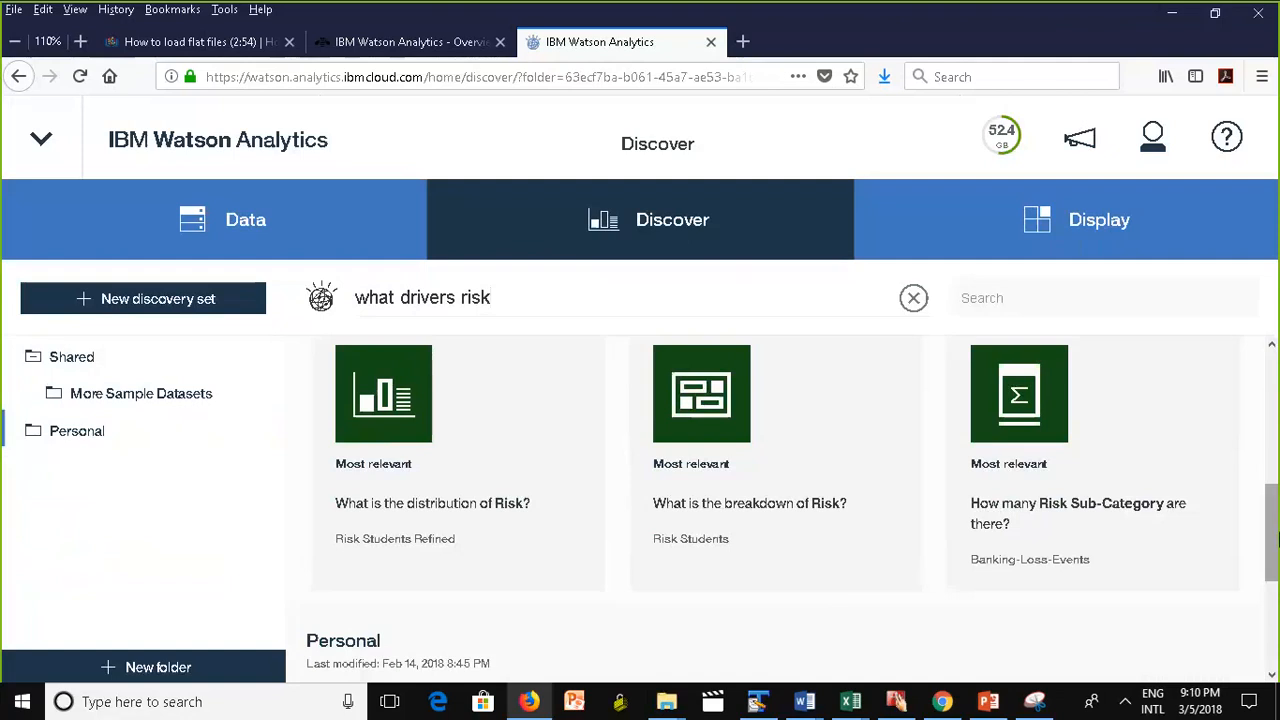
{"action": "left_click_drag", "start_coordinate": [1275, 538], "coordinate": [1276, 380]}
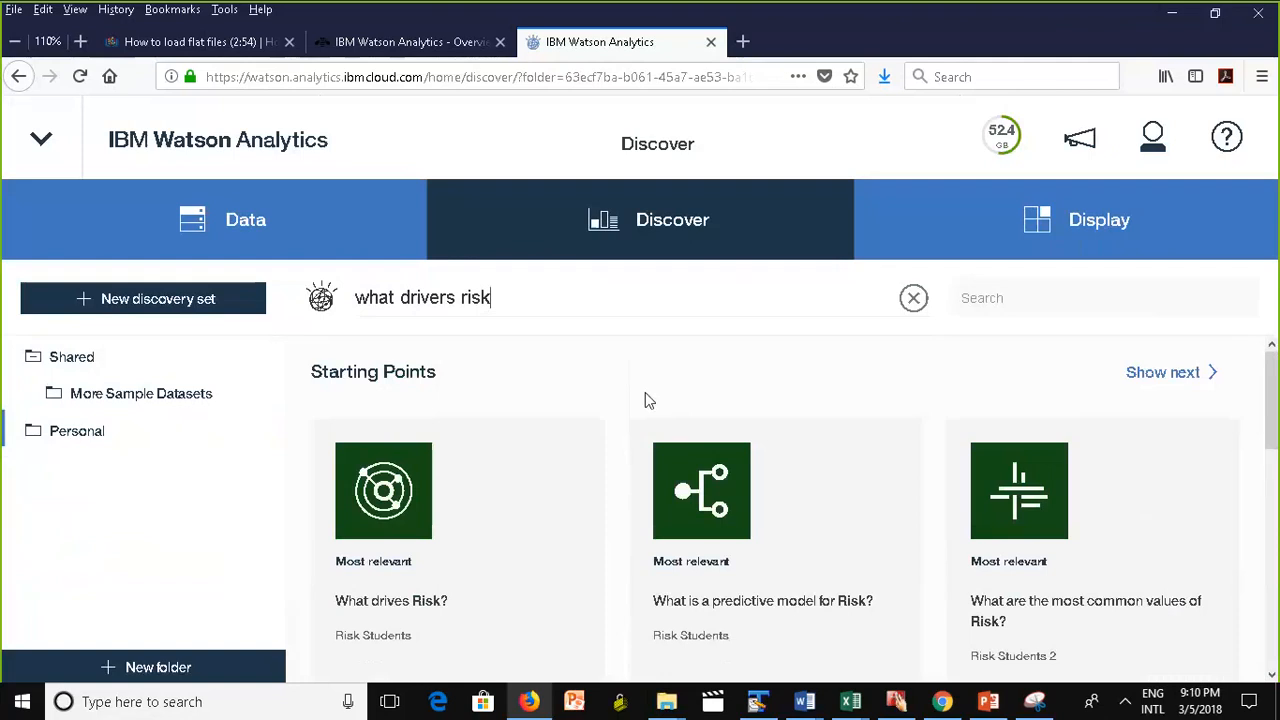
Clear the question, open Risk Students 2 from the Data section, ask "what are the risk factors" and close the discovery set.
{"action": "left_click", "coordinate": [913, 297]}
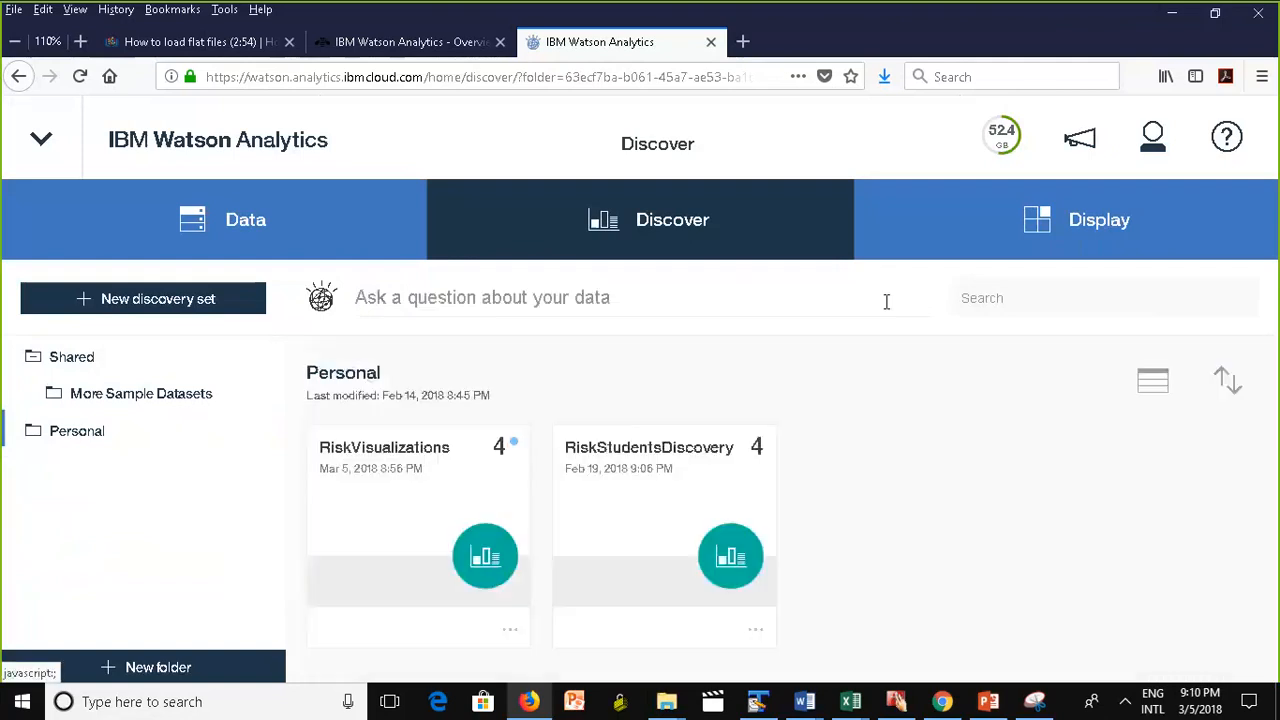
{"action": "left_click", "coordinate": [206, 294]}
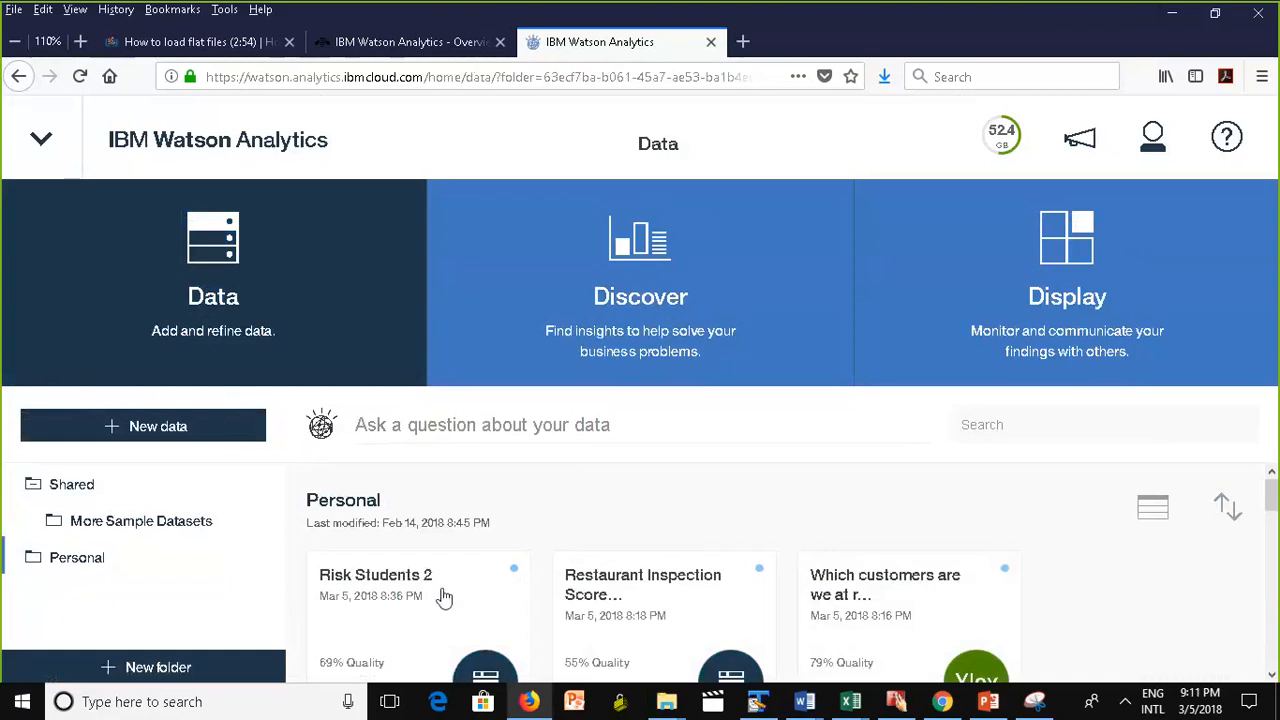
{"action": "left_click", "coordinate": [449, 621]}
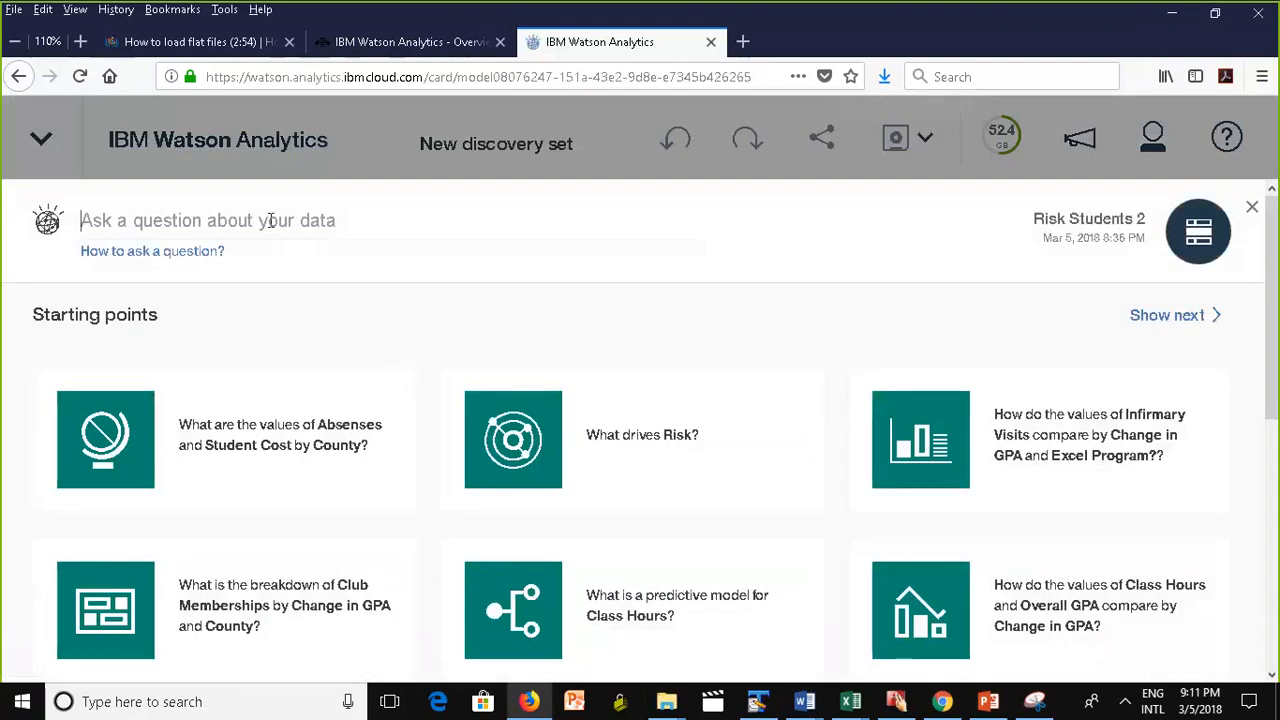
{"action": "type", "text": "what"}
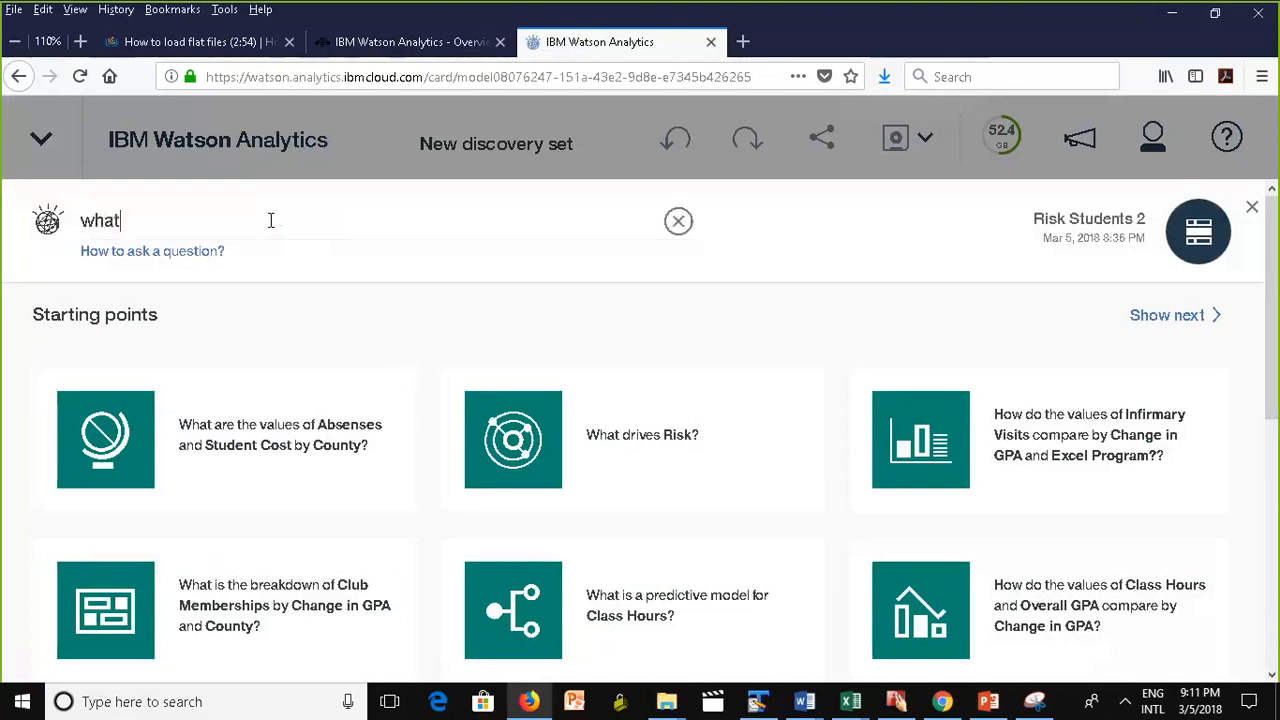
{"action": "type", "text": " are the ri"}
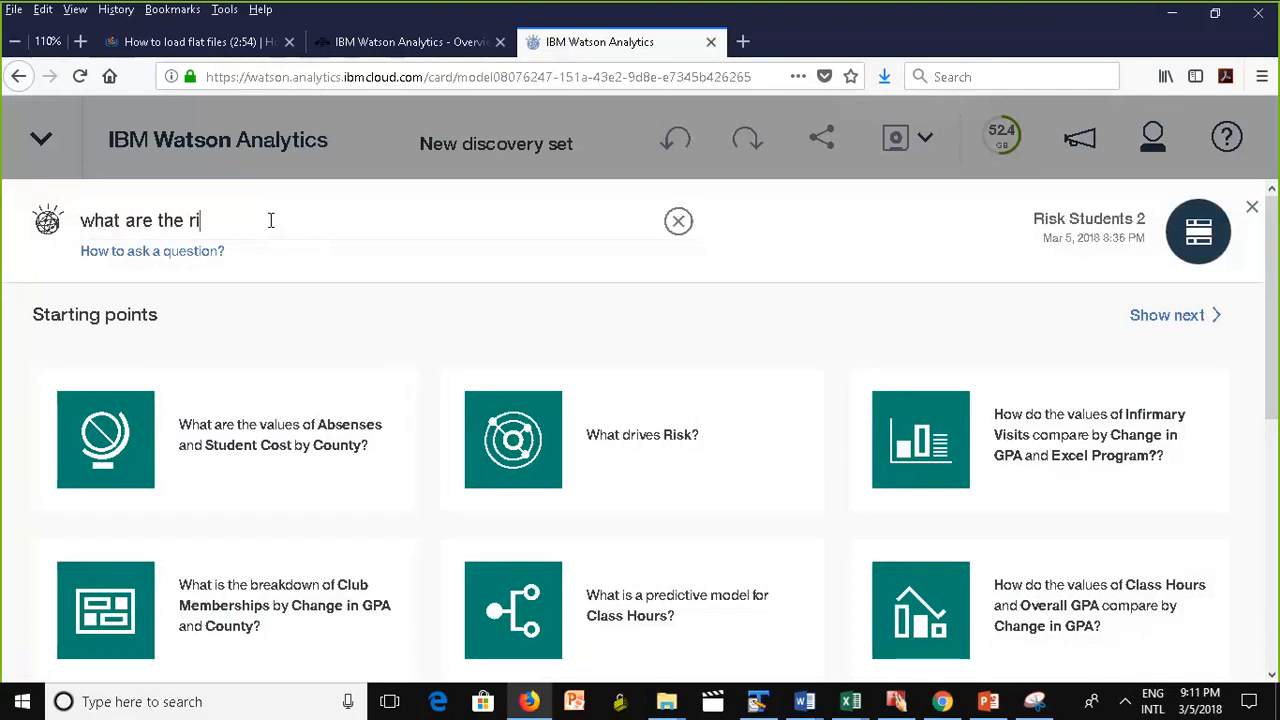
{"action": "type", "text": "sk factors"}
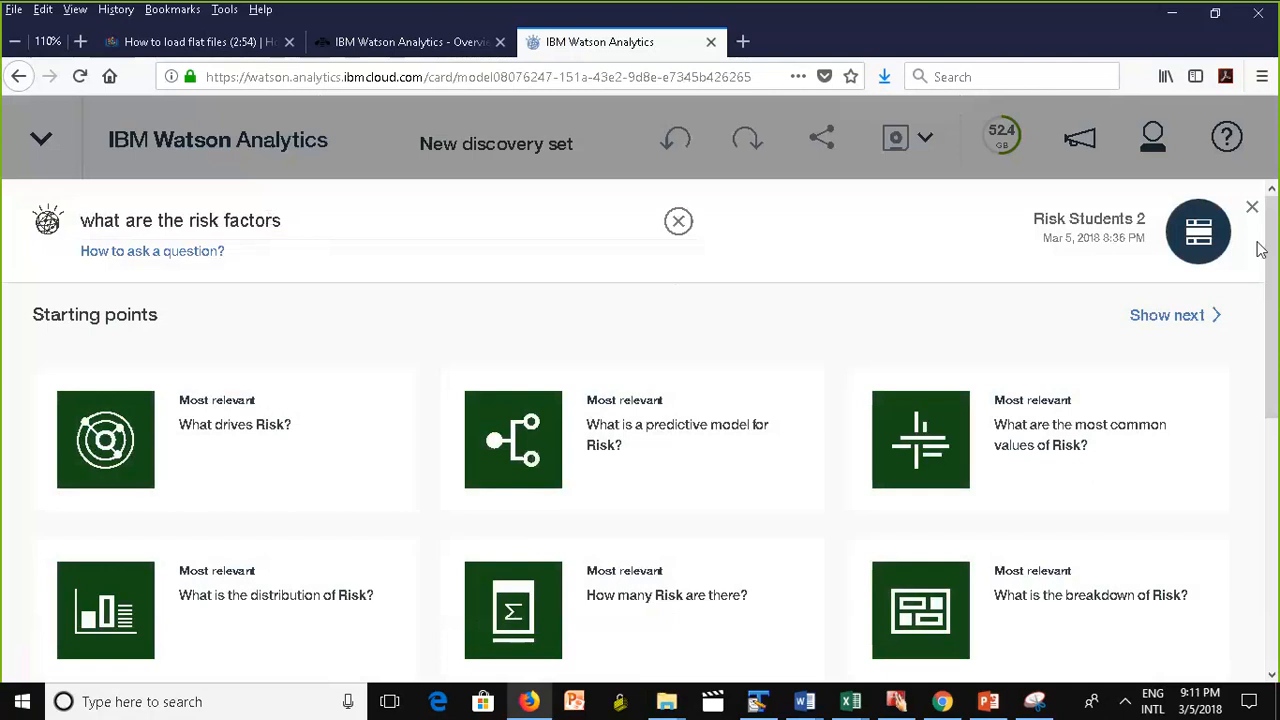
{"action": "left_click", "coordinate": [1252, 207]}
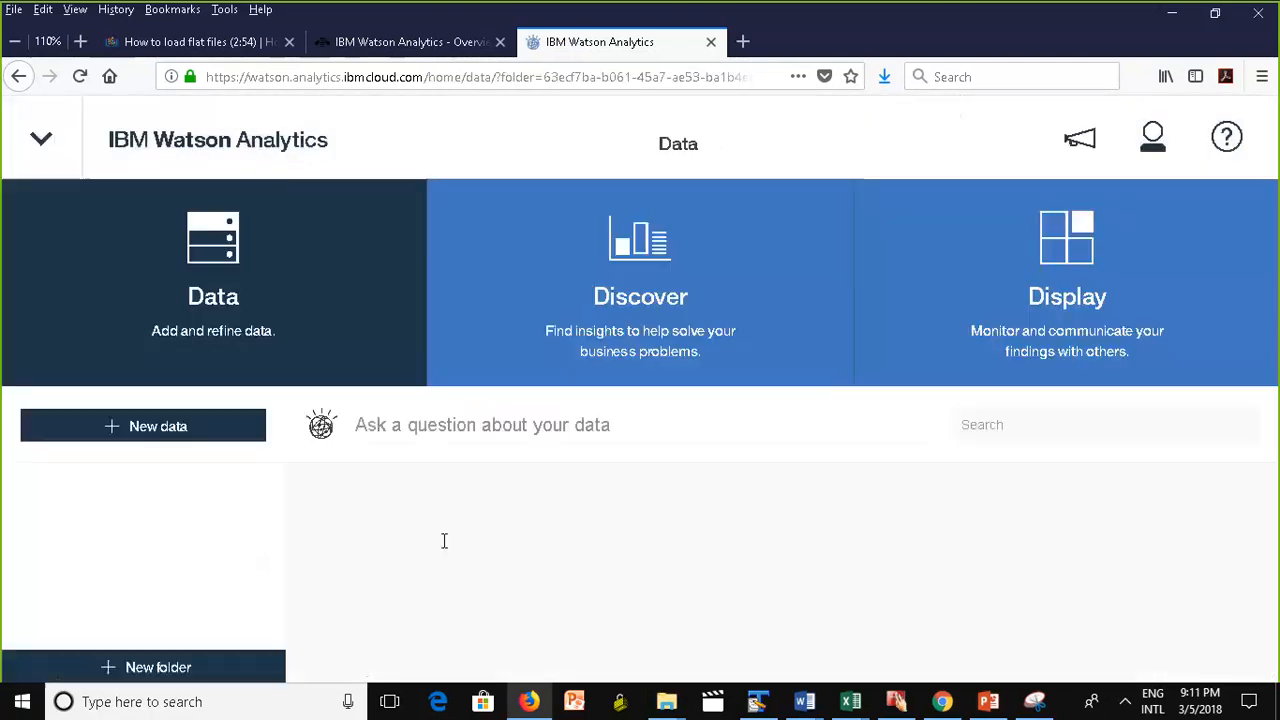
Start a new discovery set in the Discover section based on the Risk Students 2 data asset.
{"action": "left_click", "coordinate": [430, 312]}
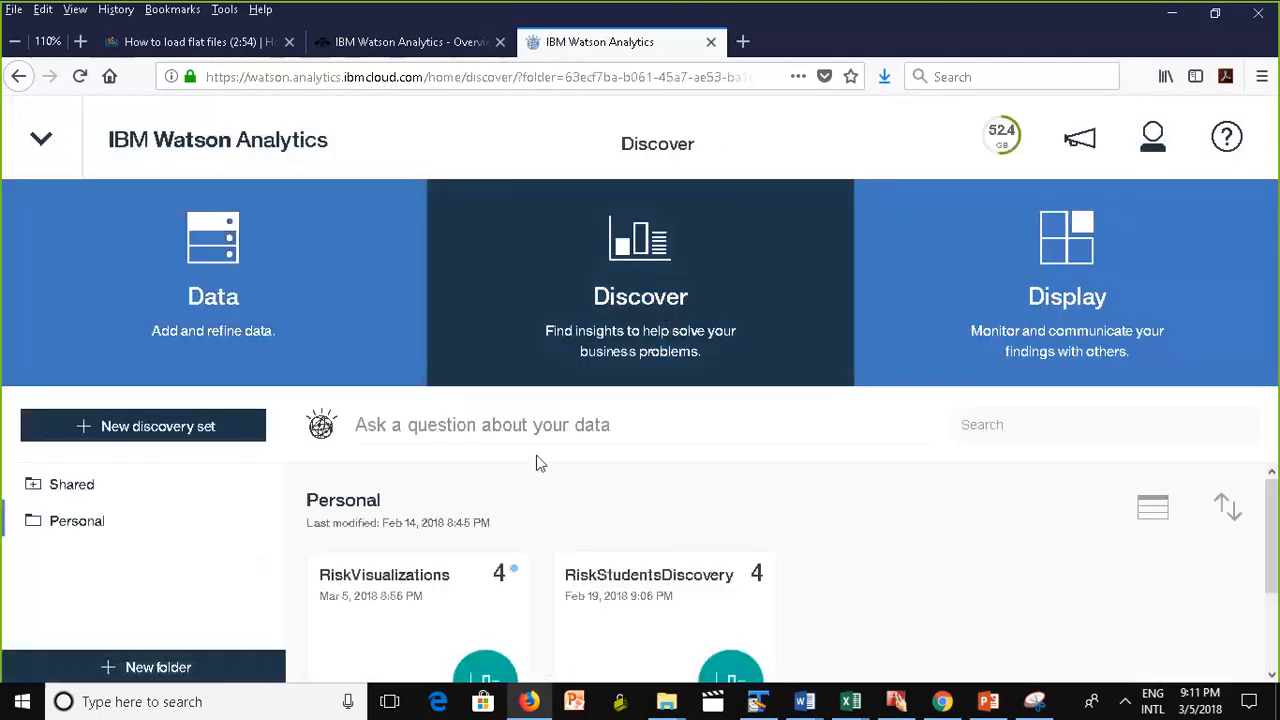
{"action": "left_click", "coordinate": [105, 428]}
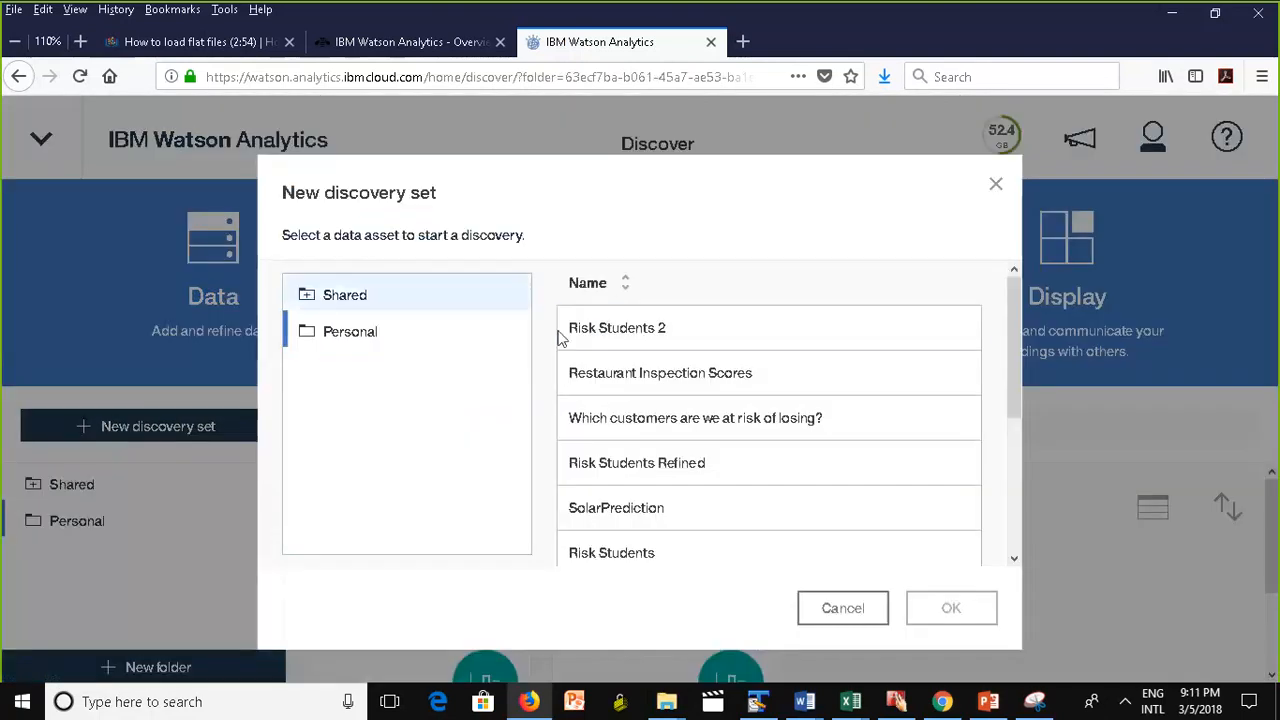
{"action": "left_click", "coordinate": [613, 330]}
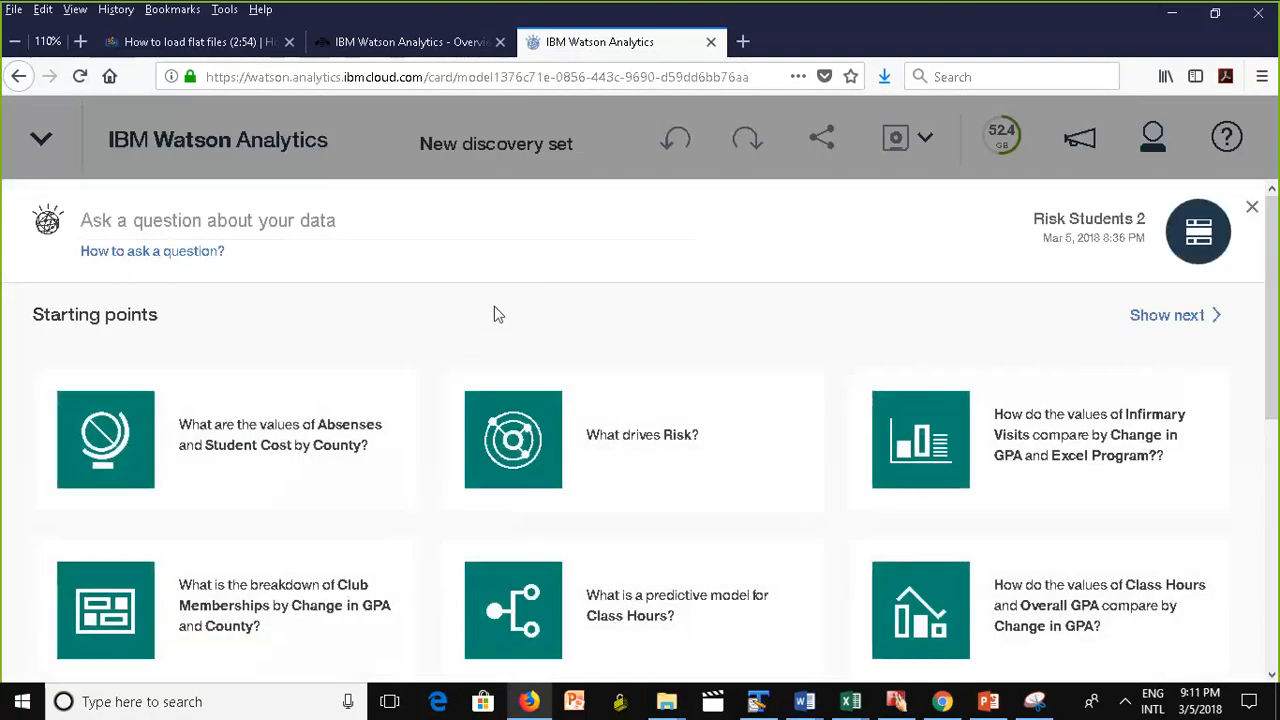
{"action": "left_click", "coordinate": [443, 231]}
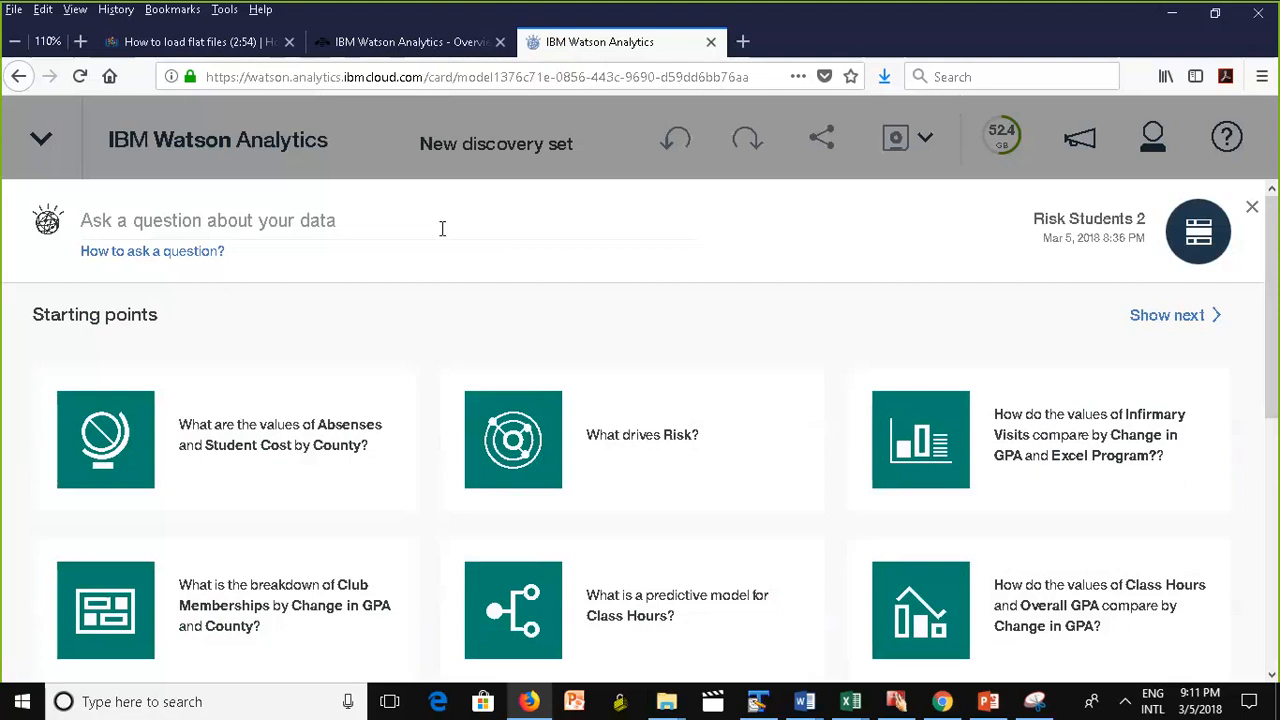
Use the question examples in the Aggregate data category to ask for the average Student Cost per Rows, then close the discovery set.
{"action": "left_click", "coordinate": [199, 255]}
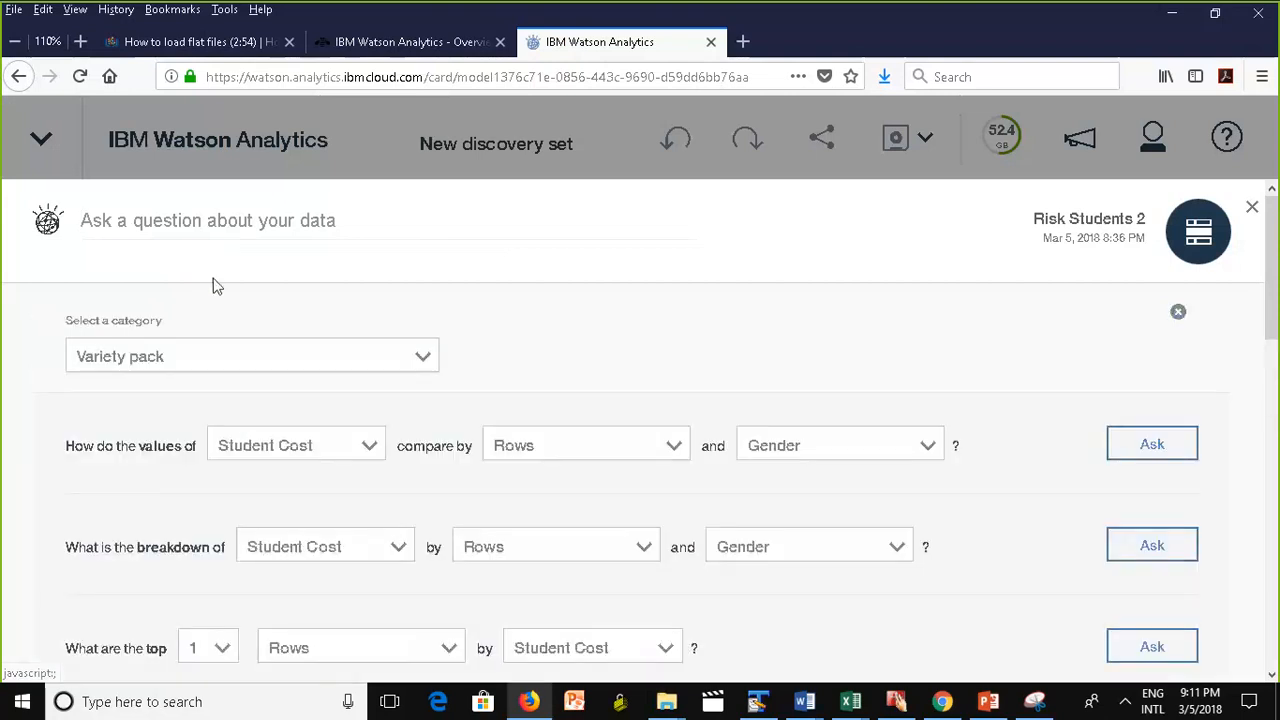
{"action": "left_click", "coordinate": [427, 357]}
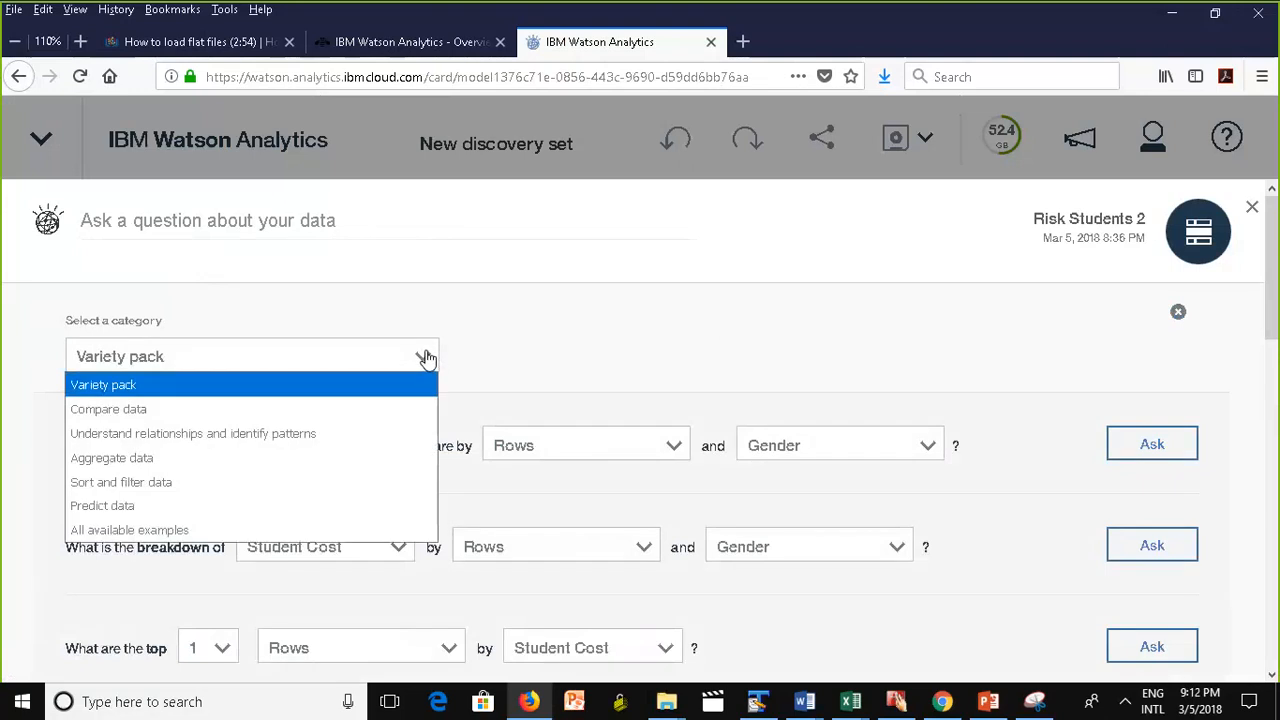
{"action": "left_click", "coordinate": [260, 462]}
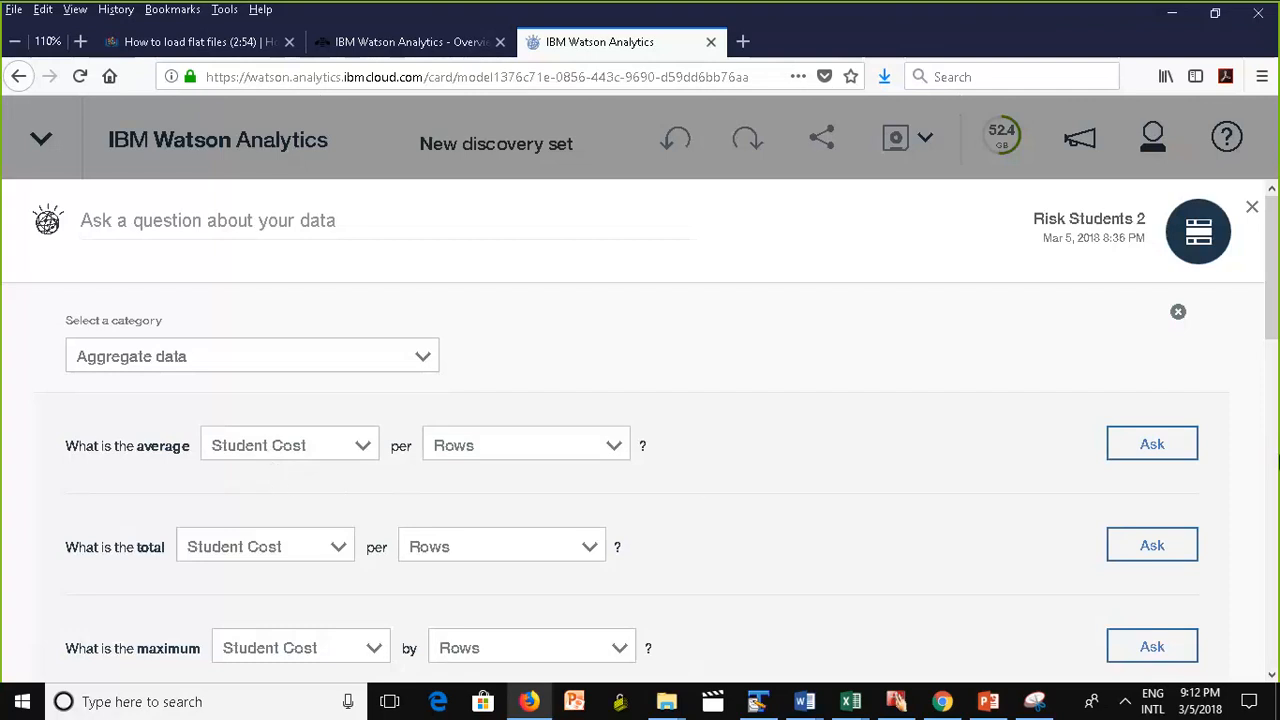
{"action": "left_click", "coordinate": [1194, 452]}
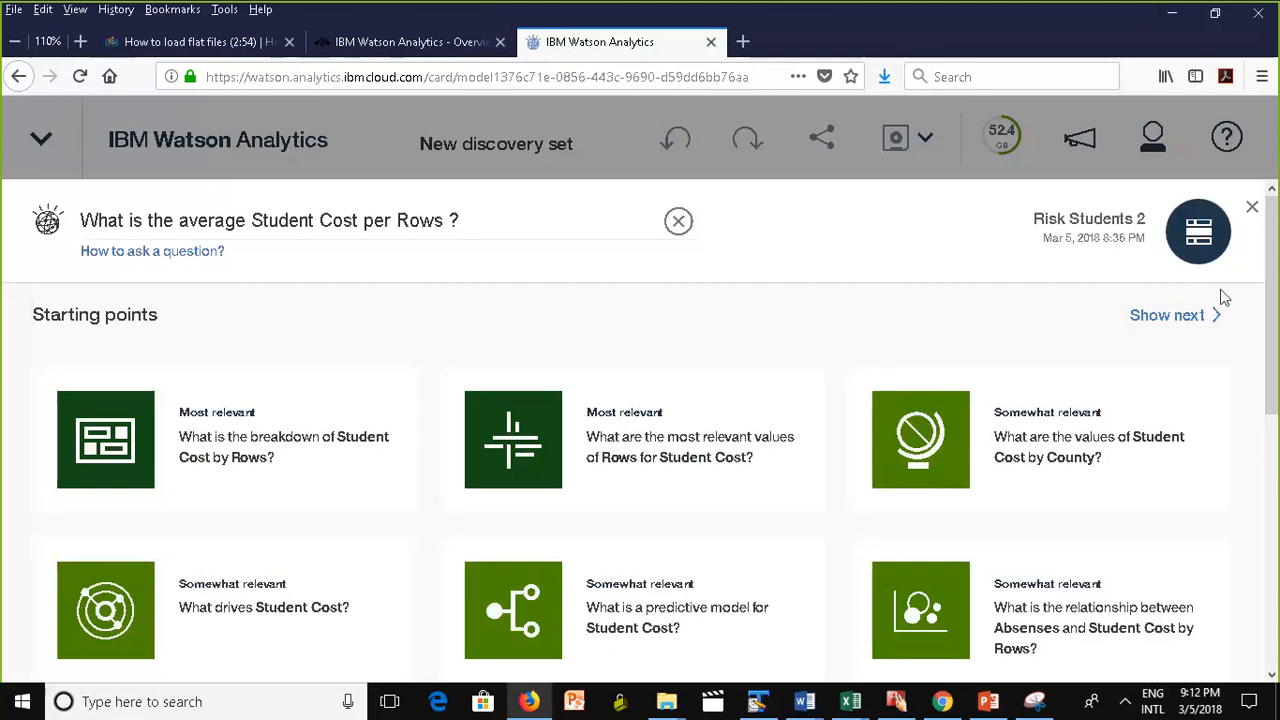
{"action": "left_click", "coordinate": [1252, 207]}
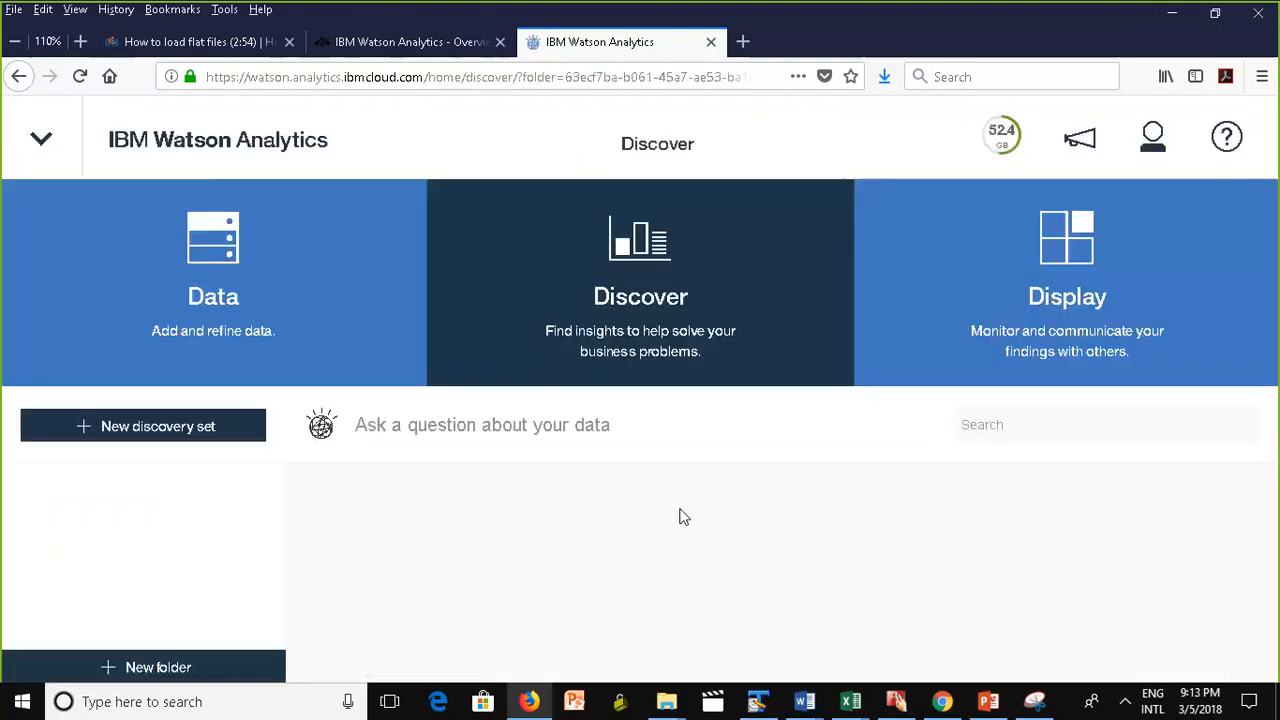
Move the PowerPoint icon ahead of Excel on the taskbar.
{"action": "mouse_move", "coordinate": [987, 703]}
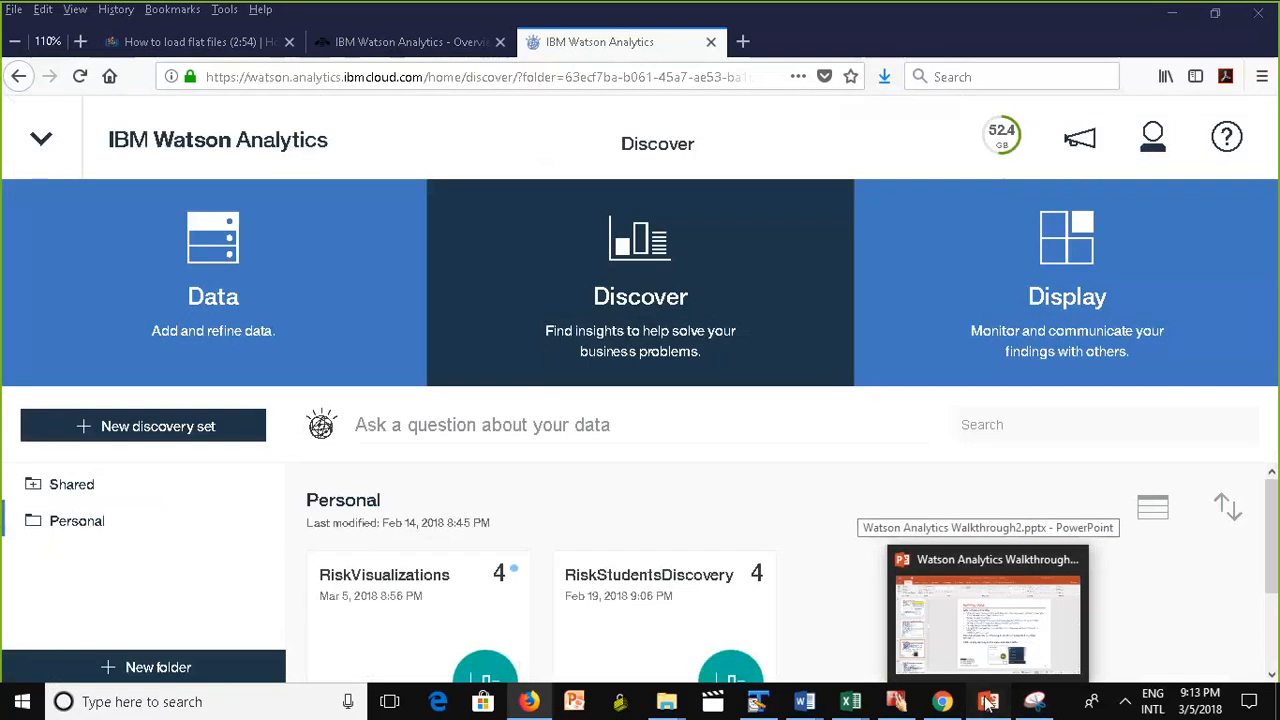
{"action": "left_click_drag", "start_coordinate": [987, 703], "coordinate": [880, 702]}
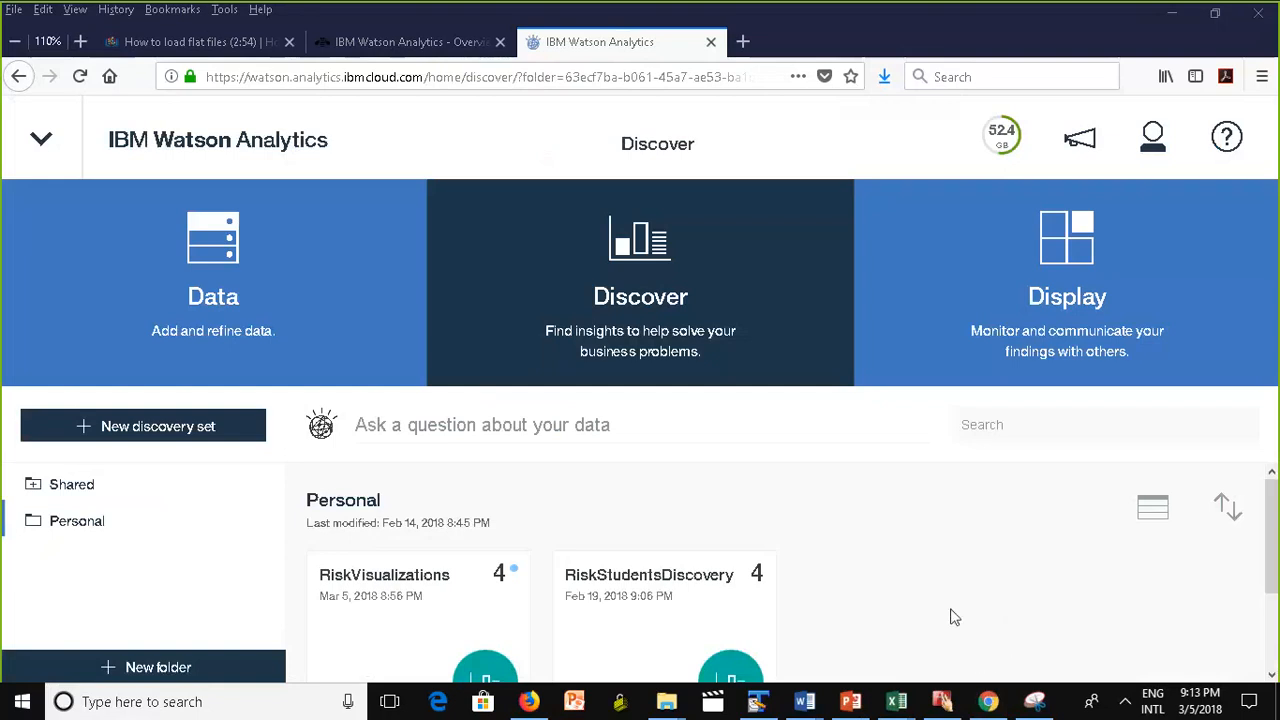
Return to the Discover section and show the Personal folder's discovery sets as a list.
{"action": "left_click", "coordinate": [237, 277]}
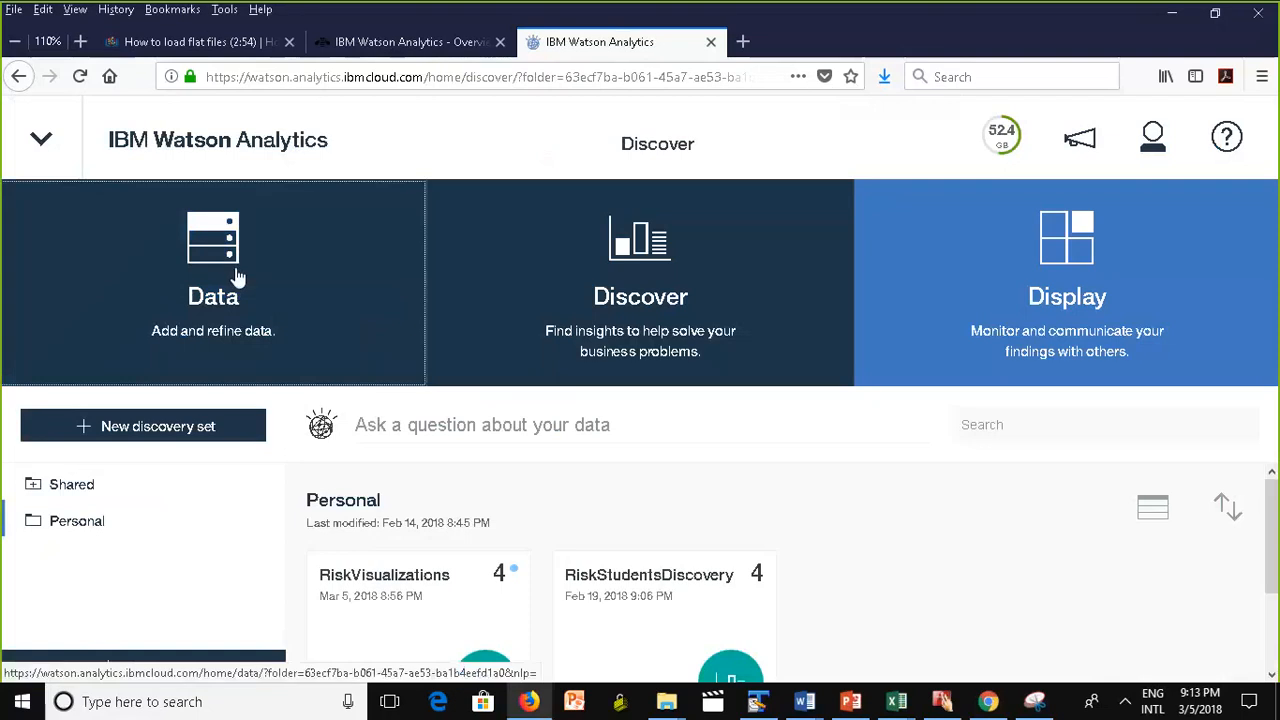
{"action": "left_click", "coordinate": [1105, 320]}
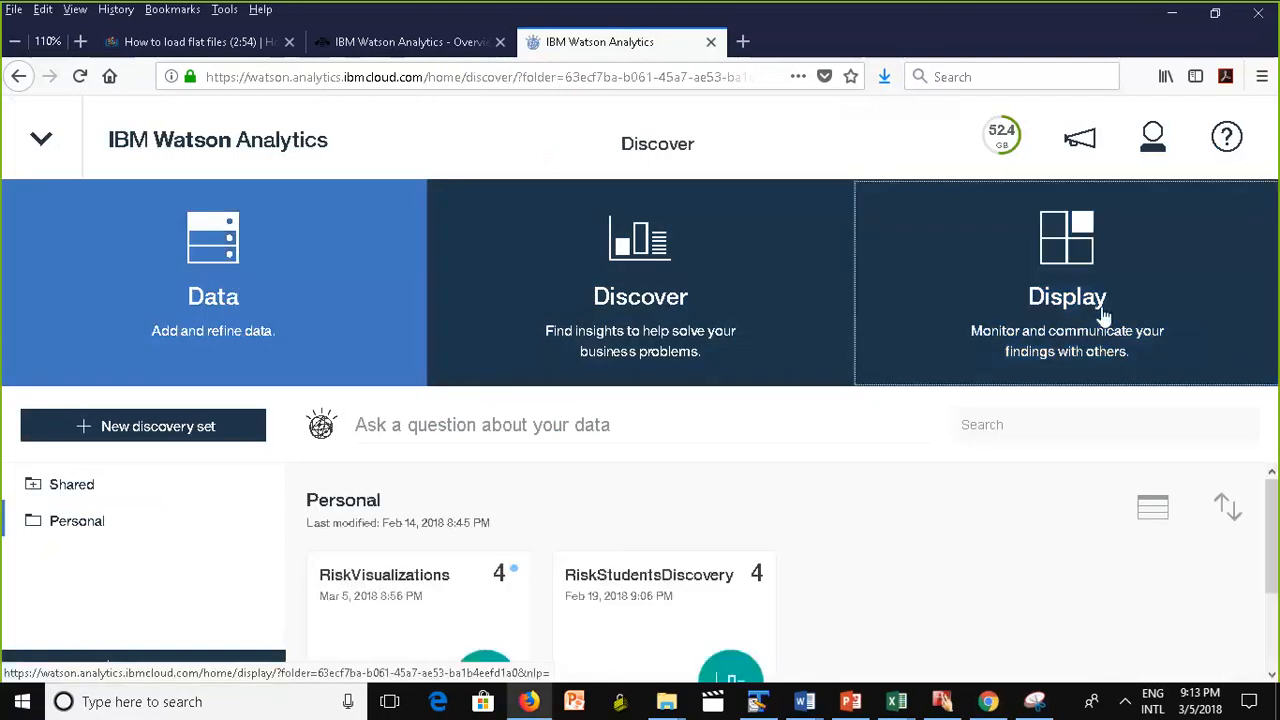
{"action": "left_click", "coordinate": [636, 320]}
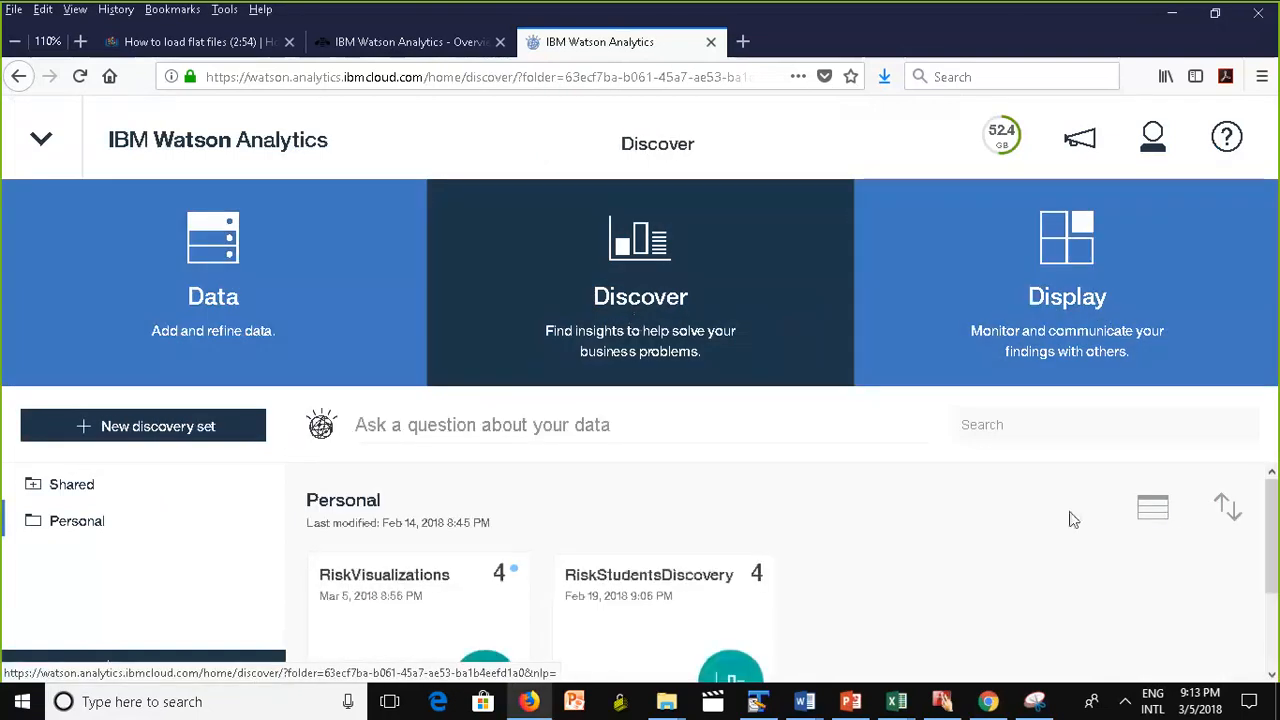
{"action": "left_click", "coordinate": [1160, 510]}
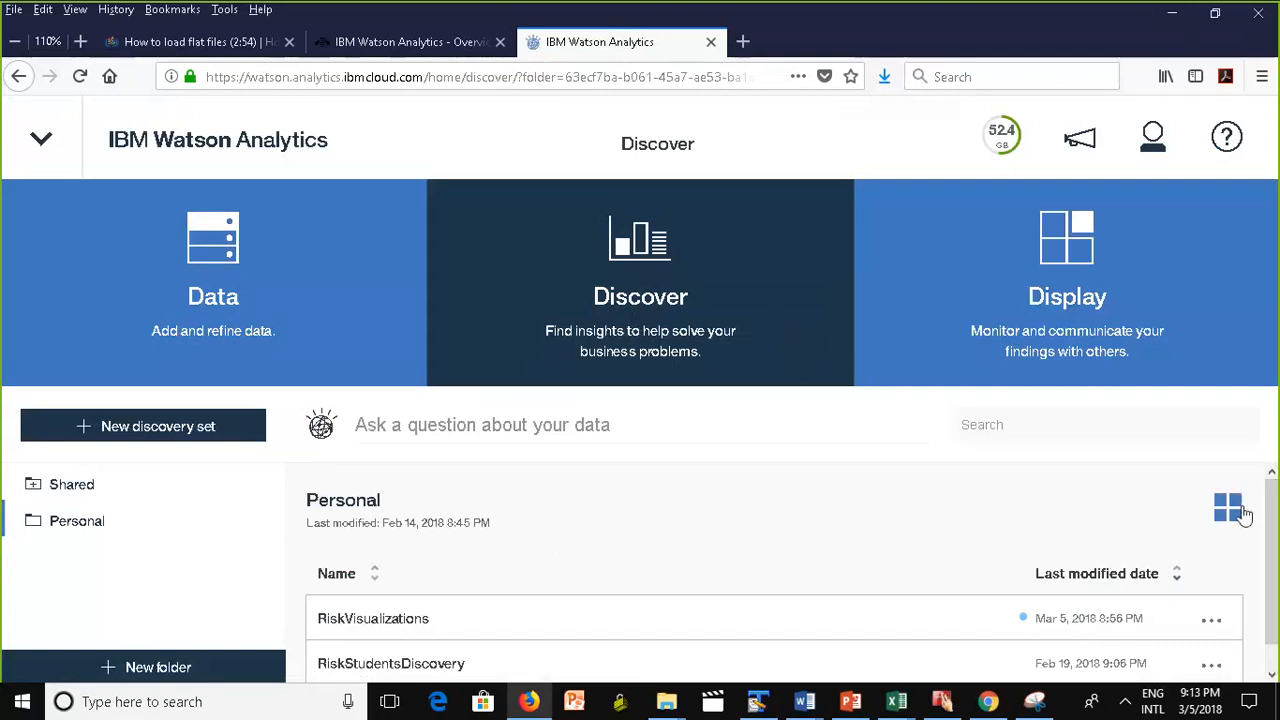
Show the Personal folder's discovery sets as tiles and check the available sort options.
{"action": "left_click", "coordinate": [1227, 506]}
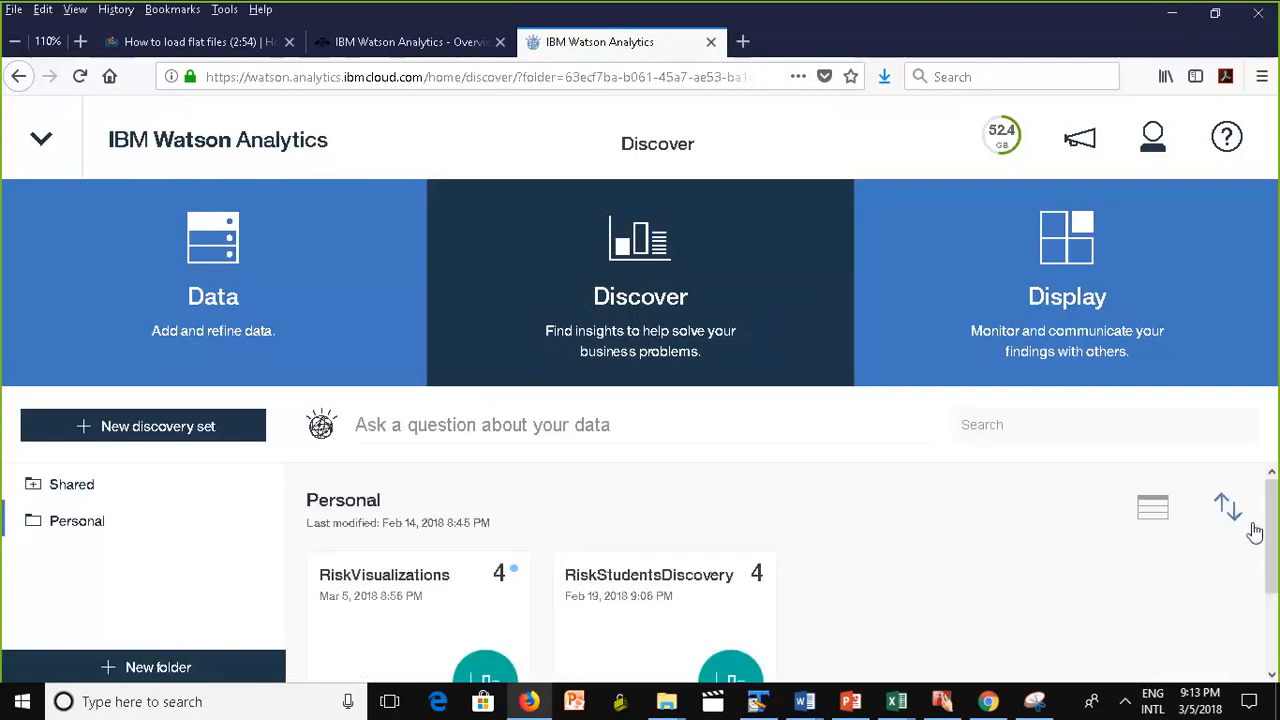
{"action": "left_click", "coordinate": [1240, 512]}
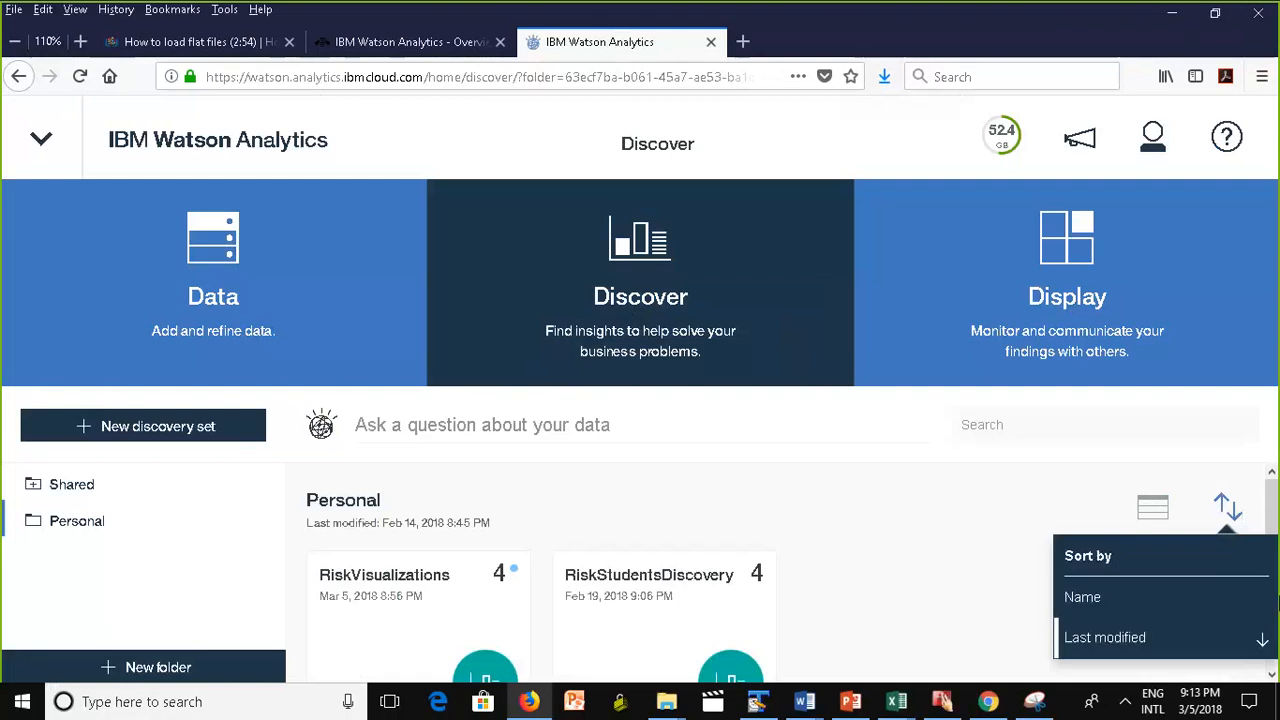
{"action": "left_click", "coordinate": [903, 511]}
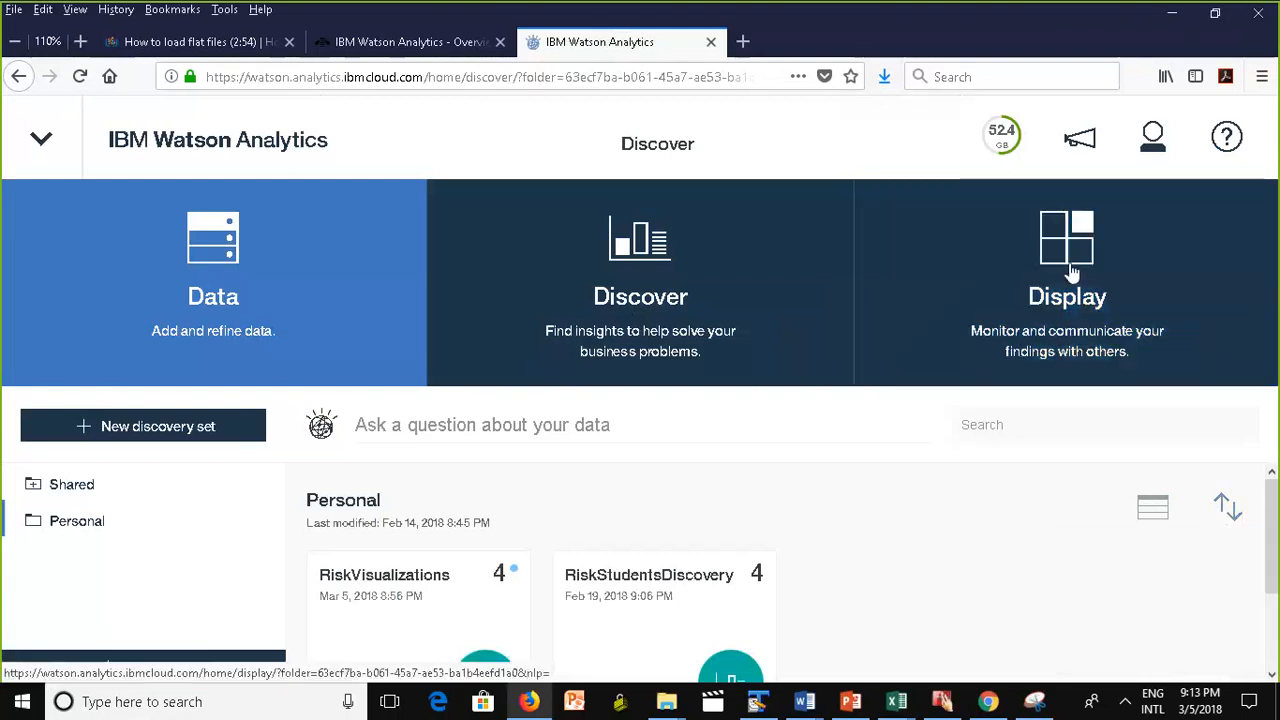
Visit the Display section and review the asset information of Risk Students Refined in the Data section.
{"action": "left_click", "coordinate": [1071, 277]}
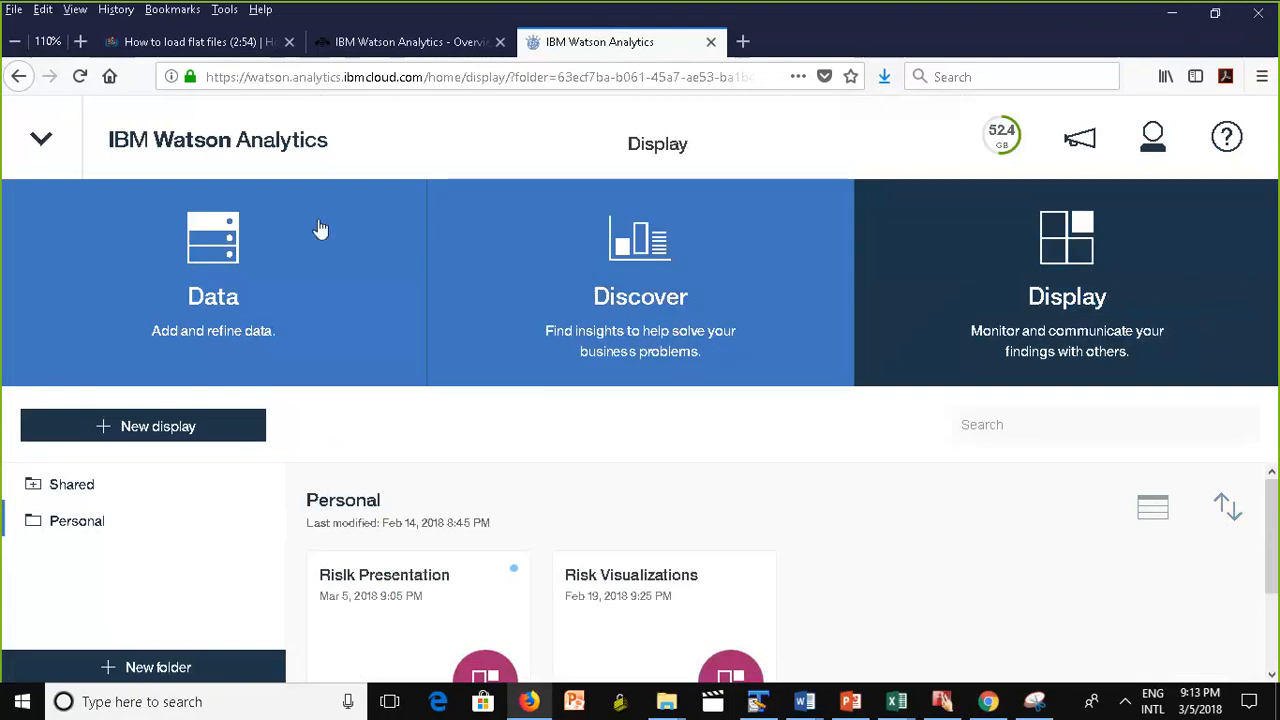
{"action": "left_click", "coordinate": [294, 260]}
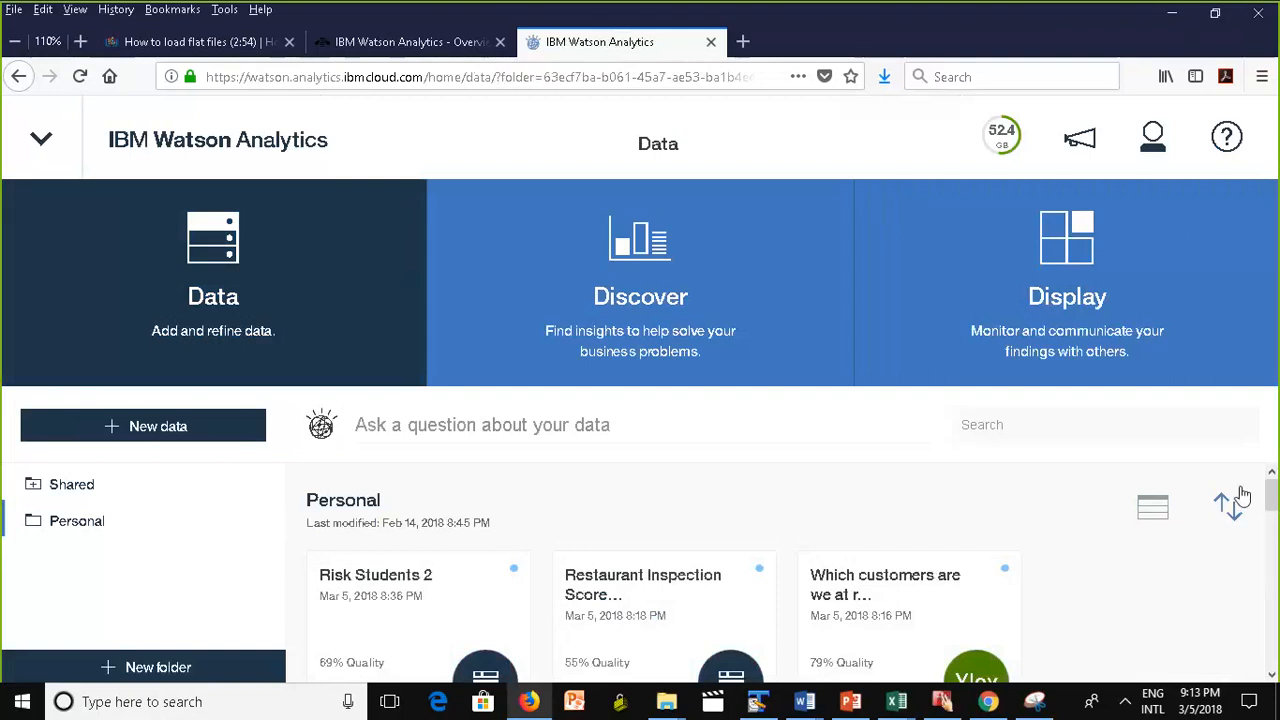
{"action": "scroll", "coordinate": [1229, 503], "scroll_direction": "down", "scroll_amount": 3}
{"action": "scroll", "coordinate": [820, 475], "scroll_direction": "down", "scroll_amount": 3}
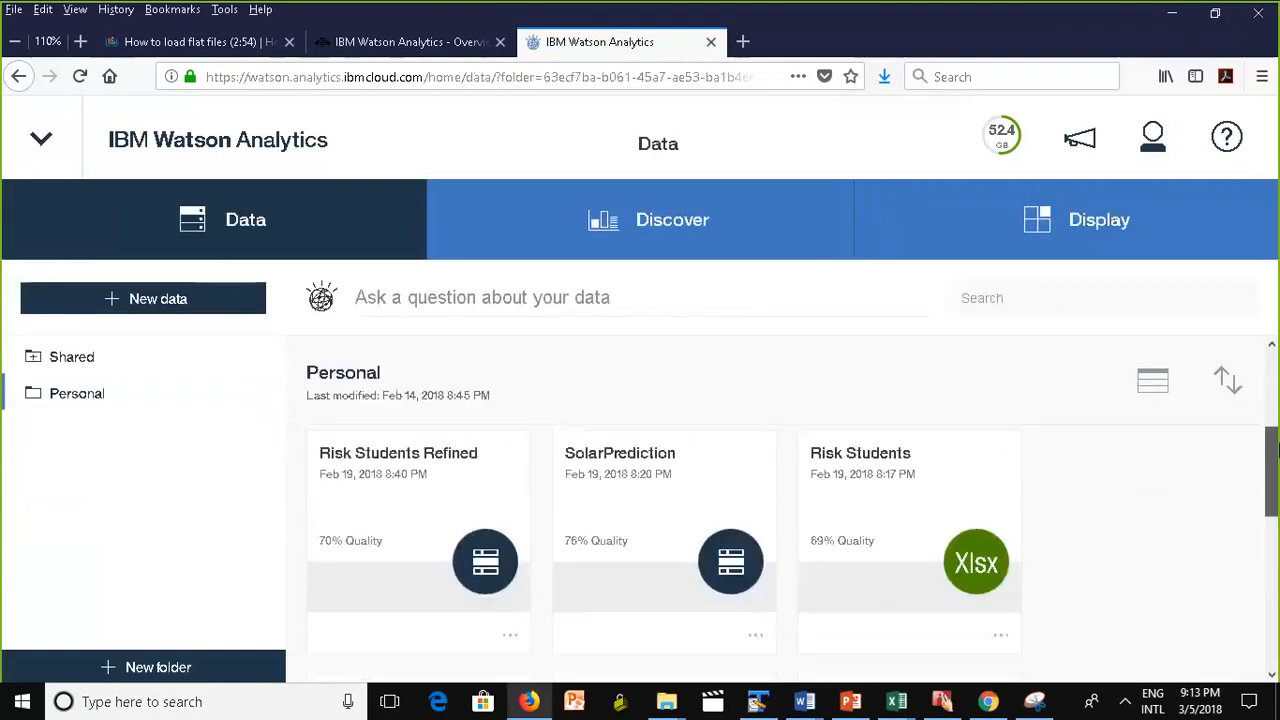
{"action": "left_click", "coordinate": [512, 605]}
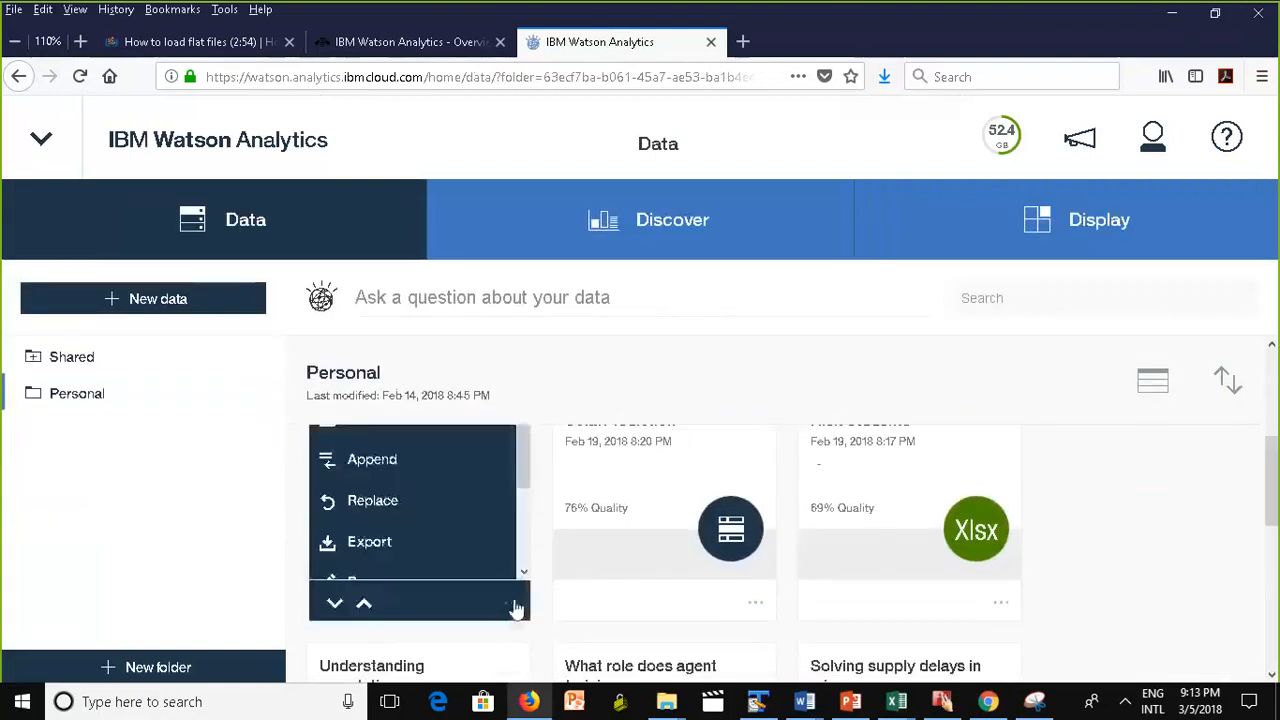
{"action": "left_click_drag", "start_coordinate": [525, 465], "coordinate": [533, 557]}
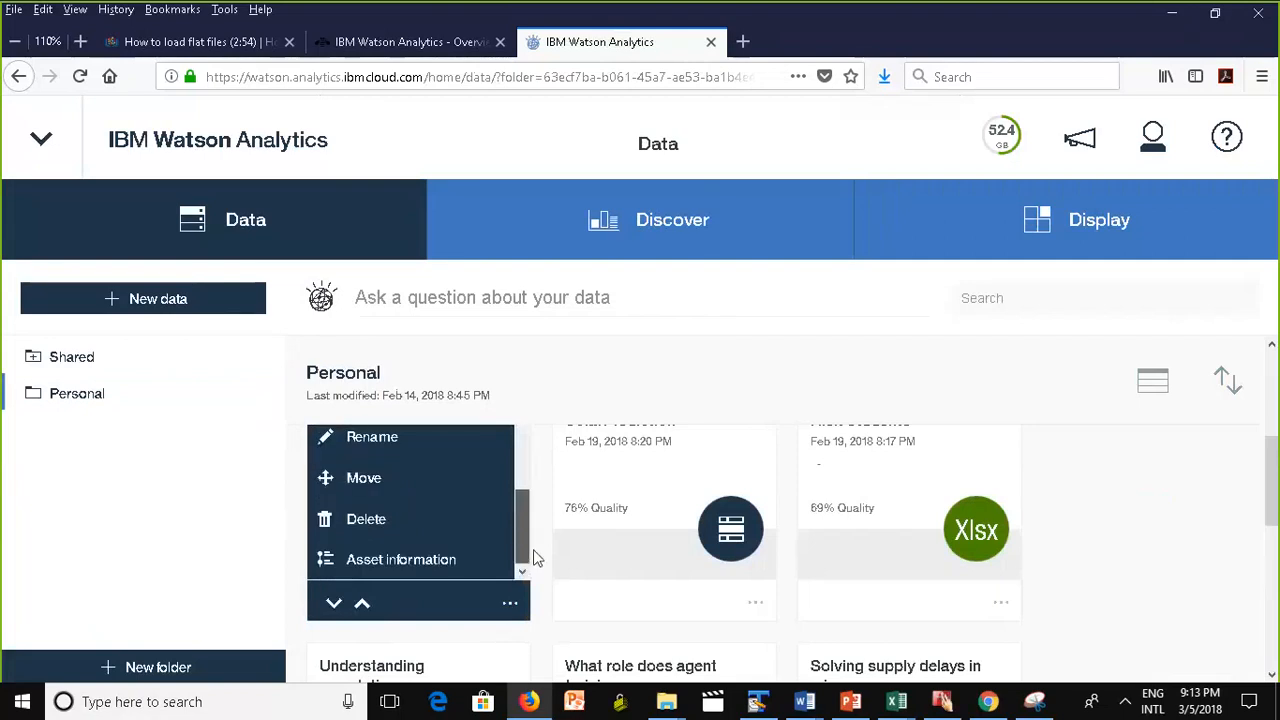
{"action": "left_click", "coordinate": [375, 563]}
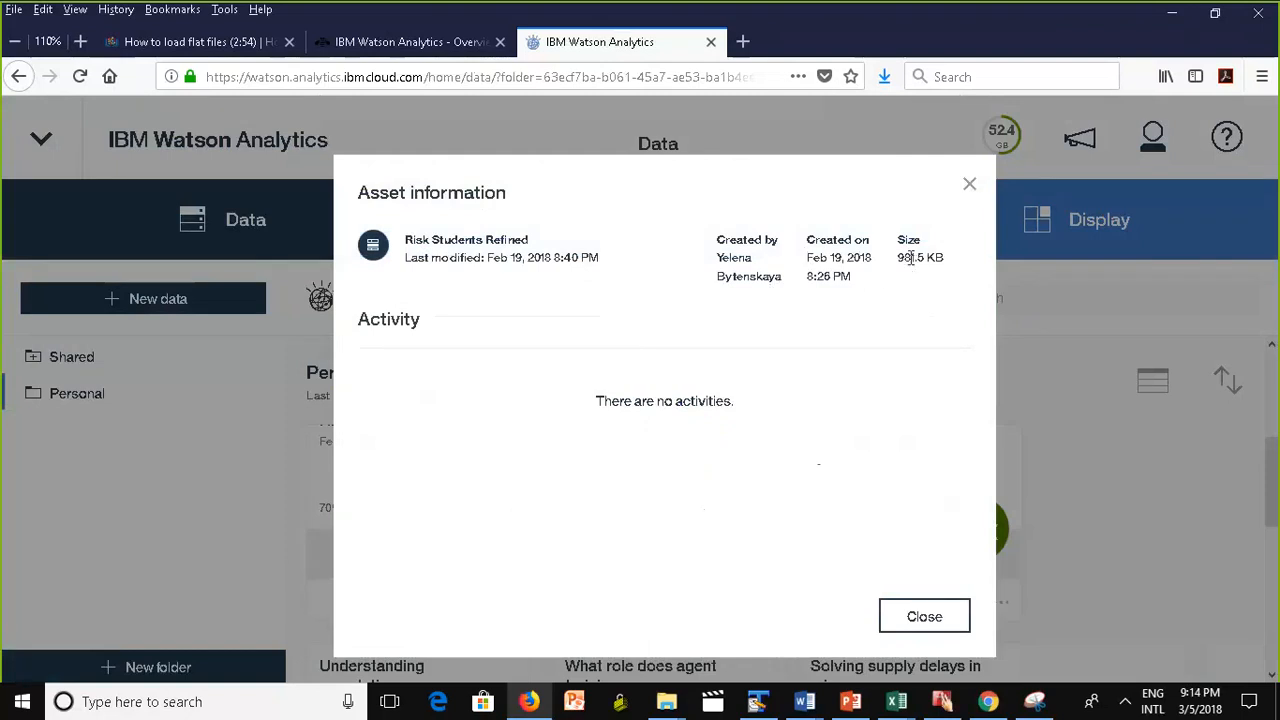
{"action": "left_click", "coordinate": [950, 608]}
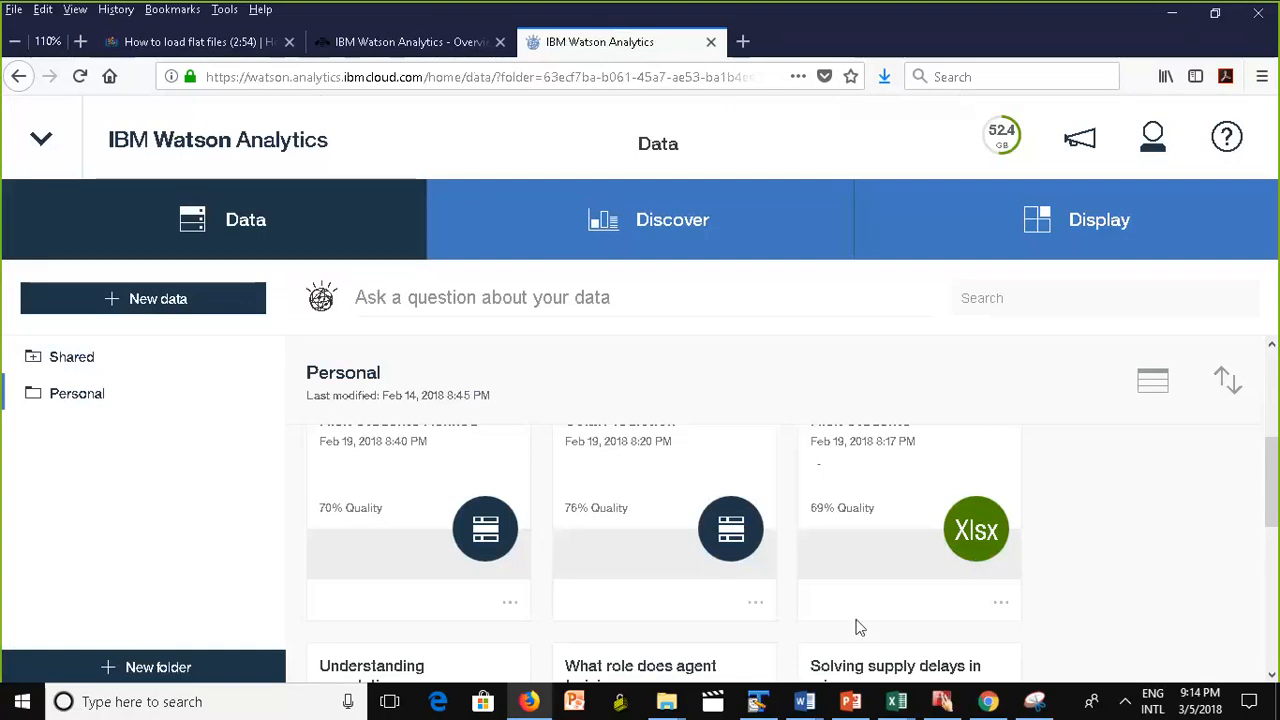
Switch to Chrome and bring up the IBM Watson Analytics page there in a maximized window.
{"action": "left_click", "coordinate": [530, 703]}
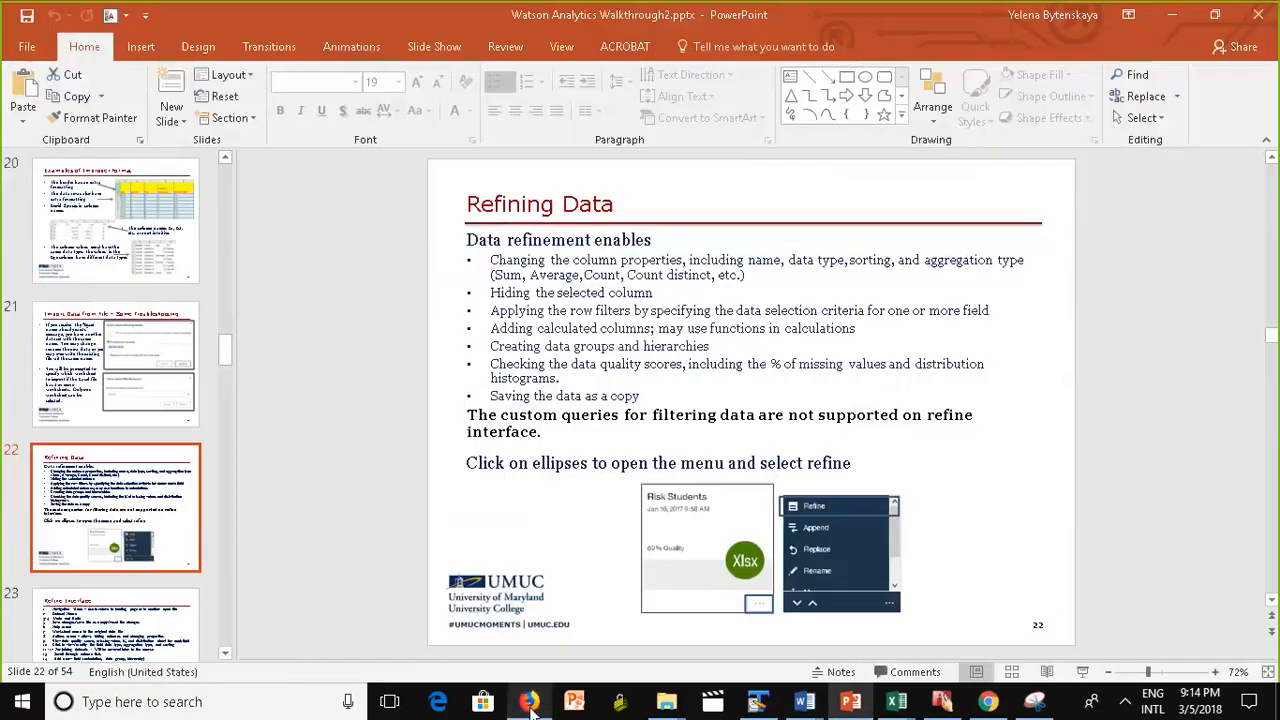
{"action": "left_click", "coordinate": [530, 703]}
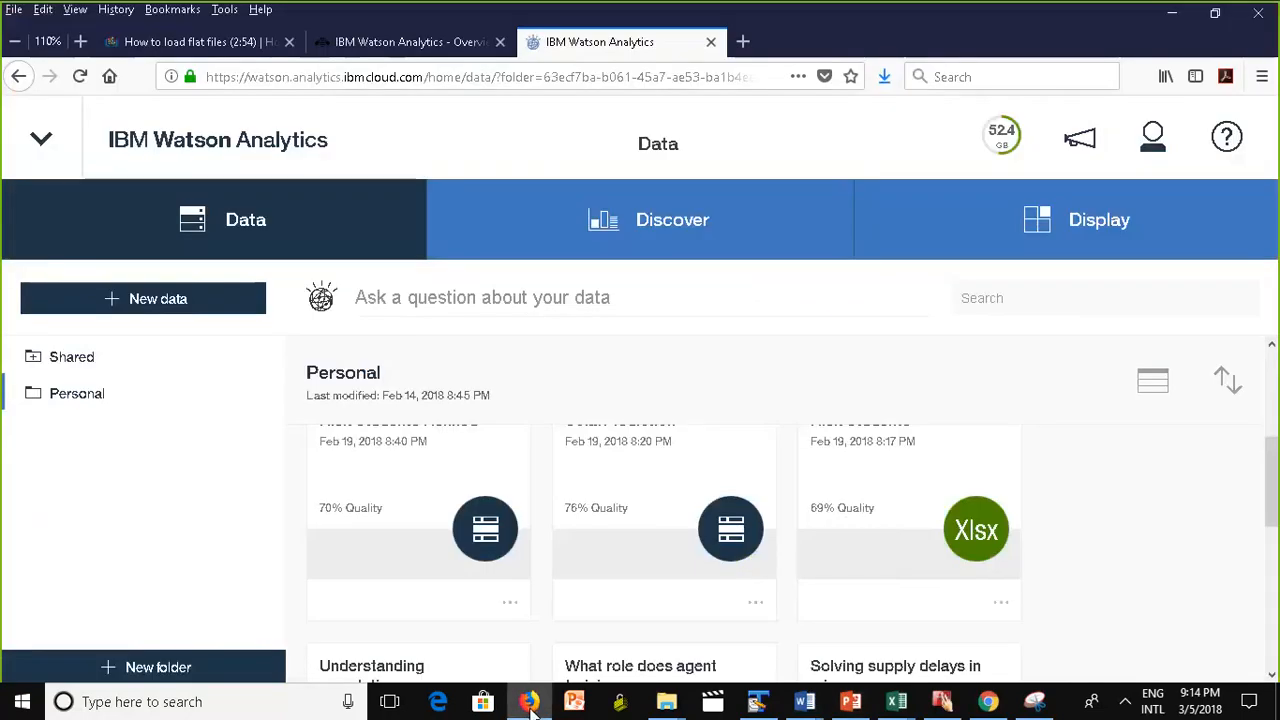
{"action": "left_click", "coordinate": [988, 701]}
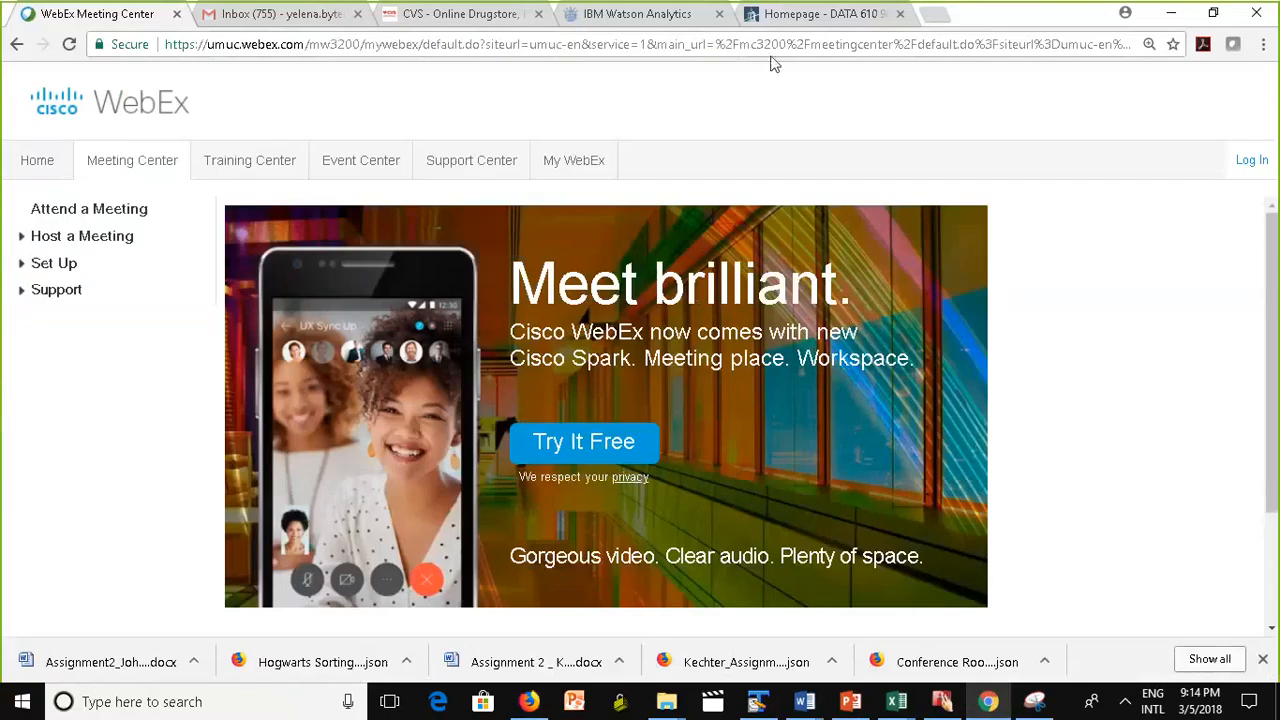
{"action": "left_click", "coordinate": [838, 17]}
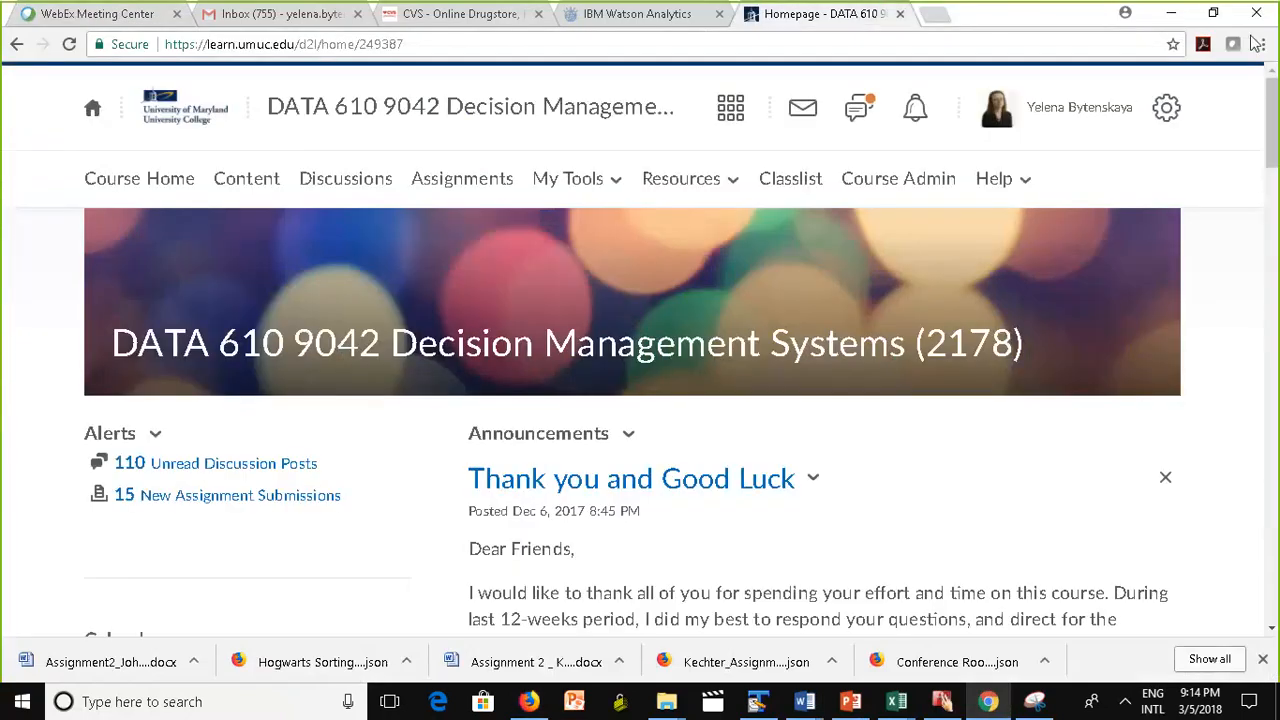
{"action": "left_click", "coordinate": [1213, 13]}
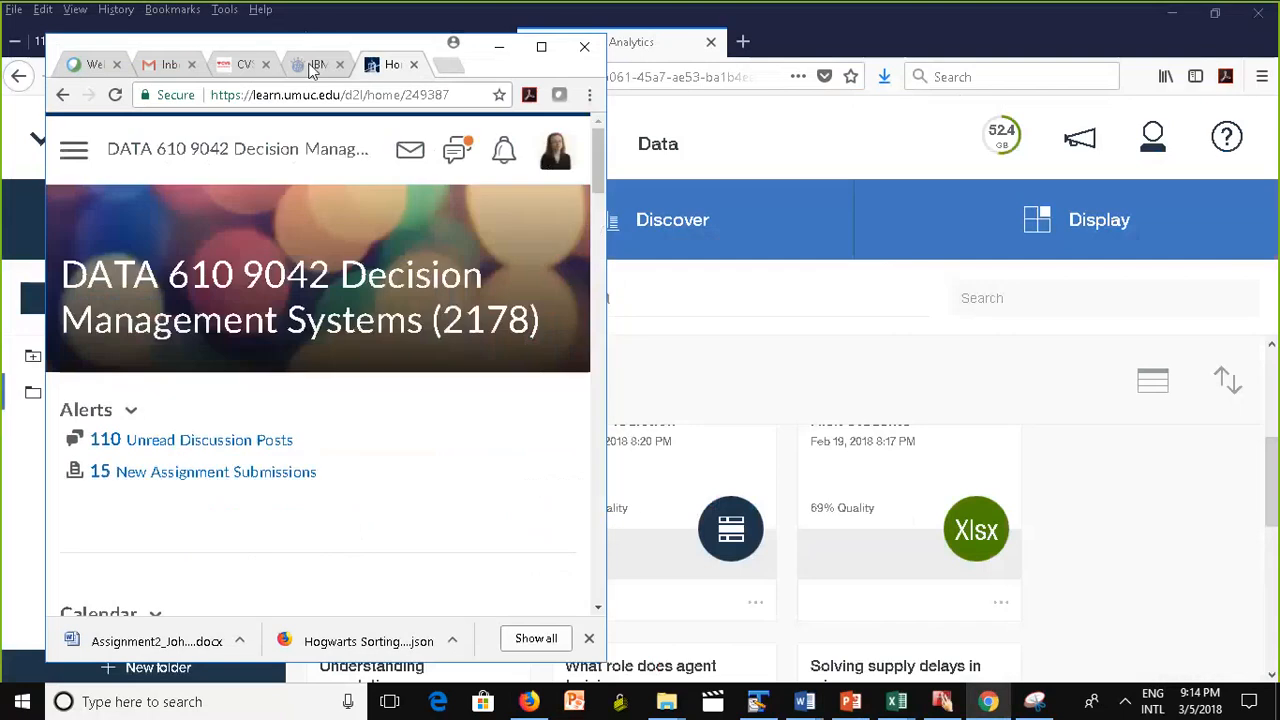
{"action": "left_click", "coordinate": [315, 64]}
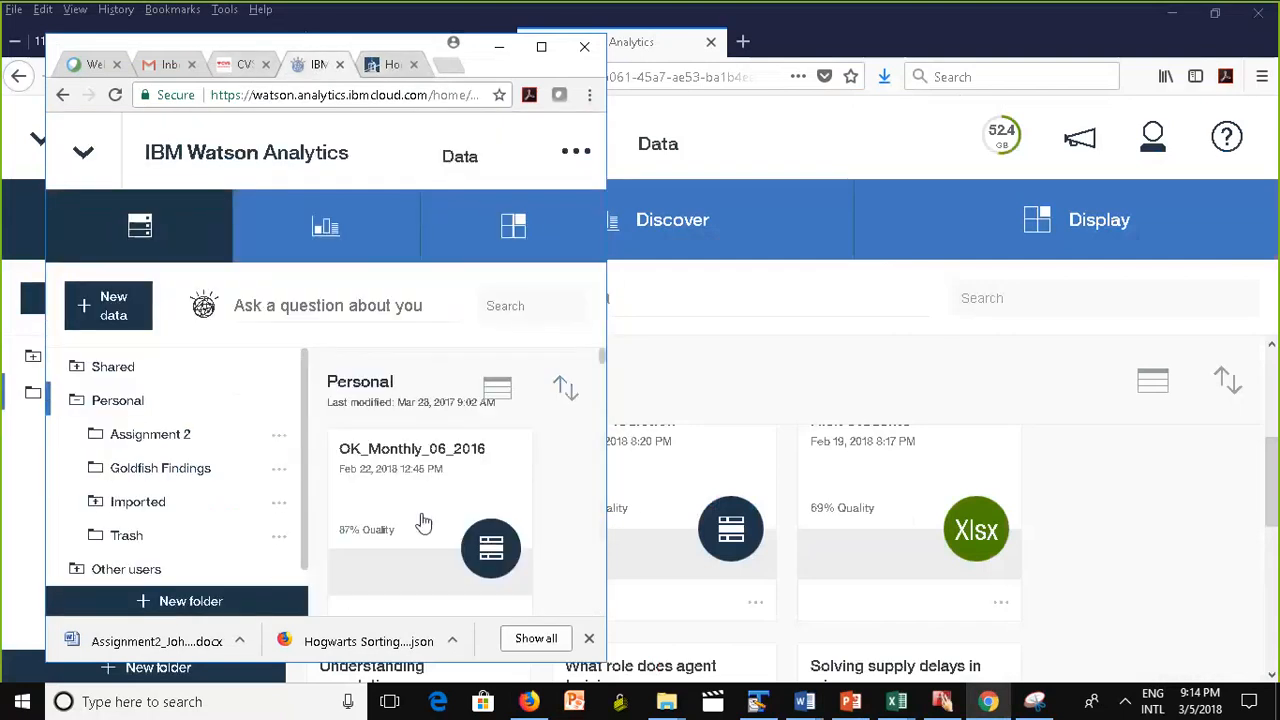
{"action": "left_click", "coordinate": [541, 47]}
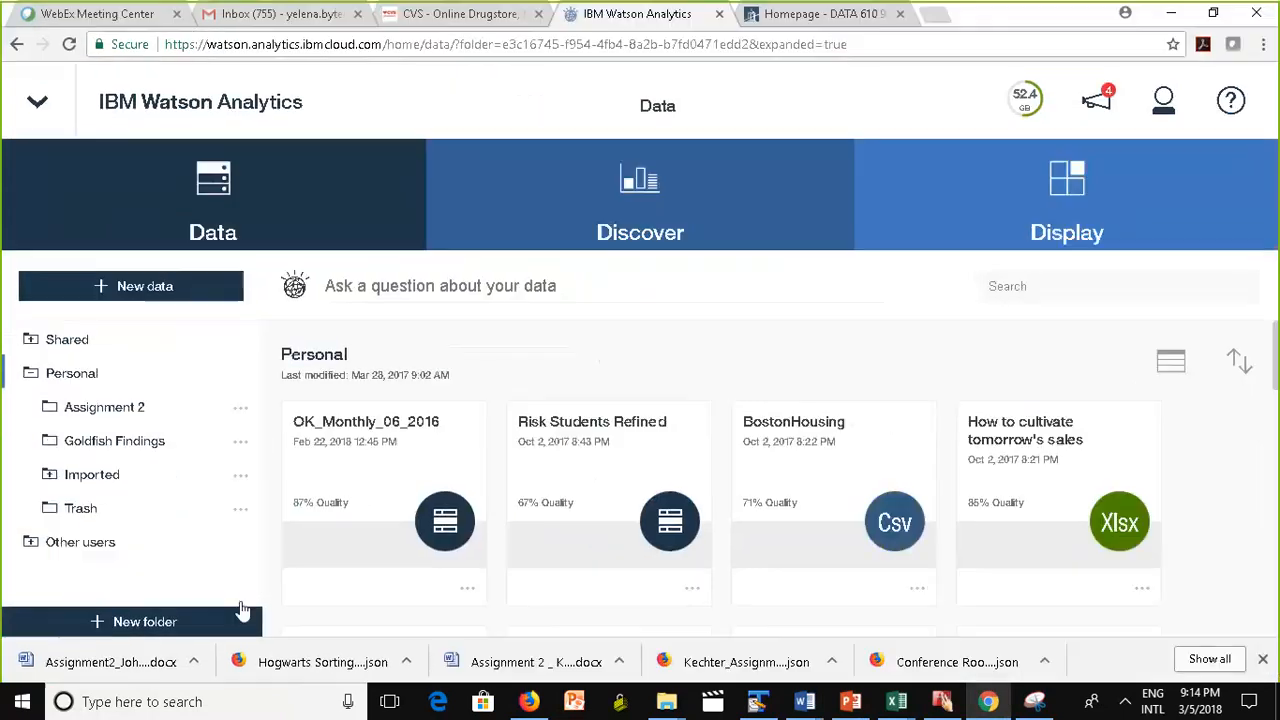
Open the Trash folder within the Personal folder of the Data section.
{"action": "left_click_drag", "start_coordinate": [263, 471], "coordinate": [76, 586]}
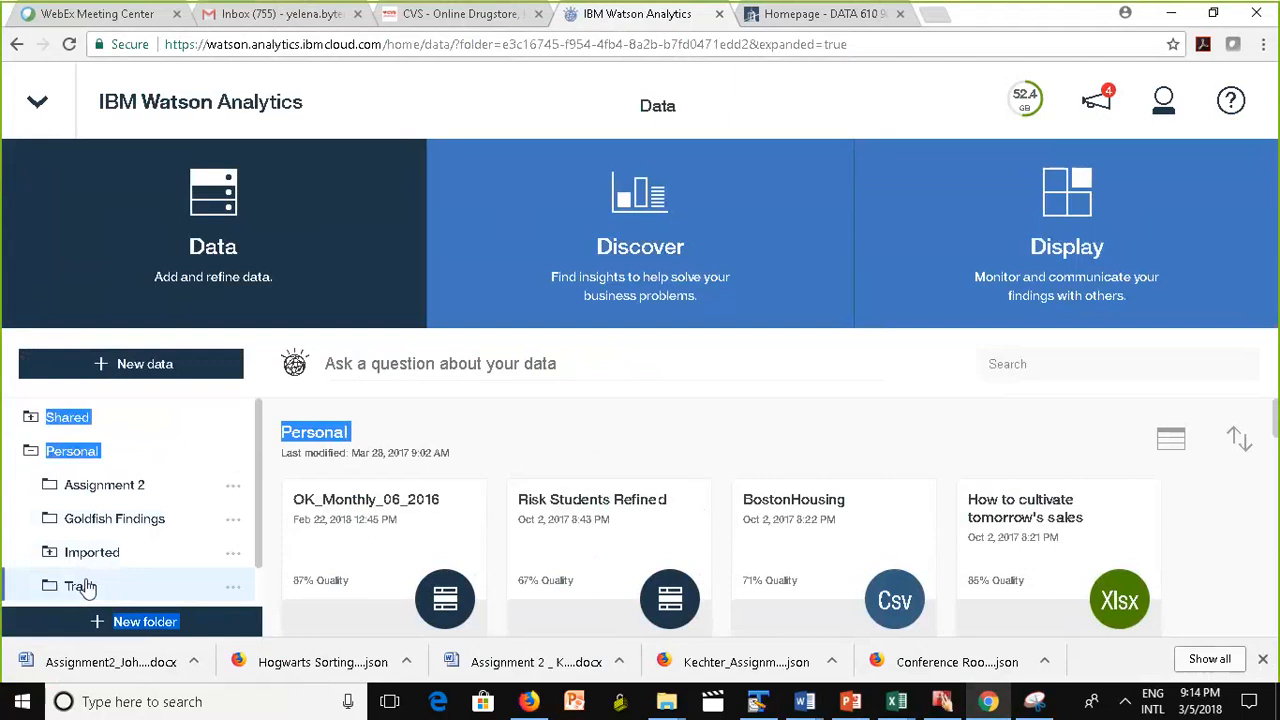
{"action": "left_click", "coordinate": [82, 587]}
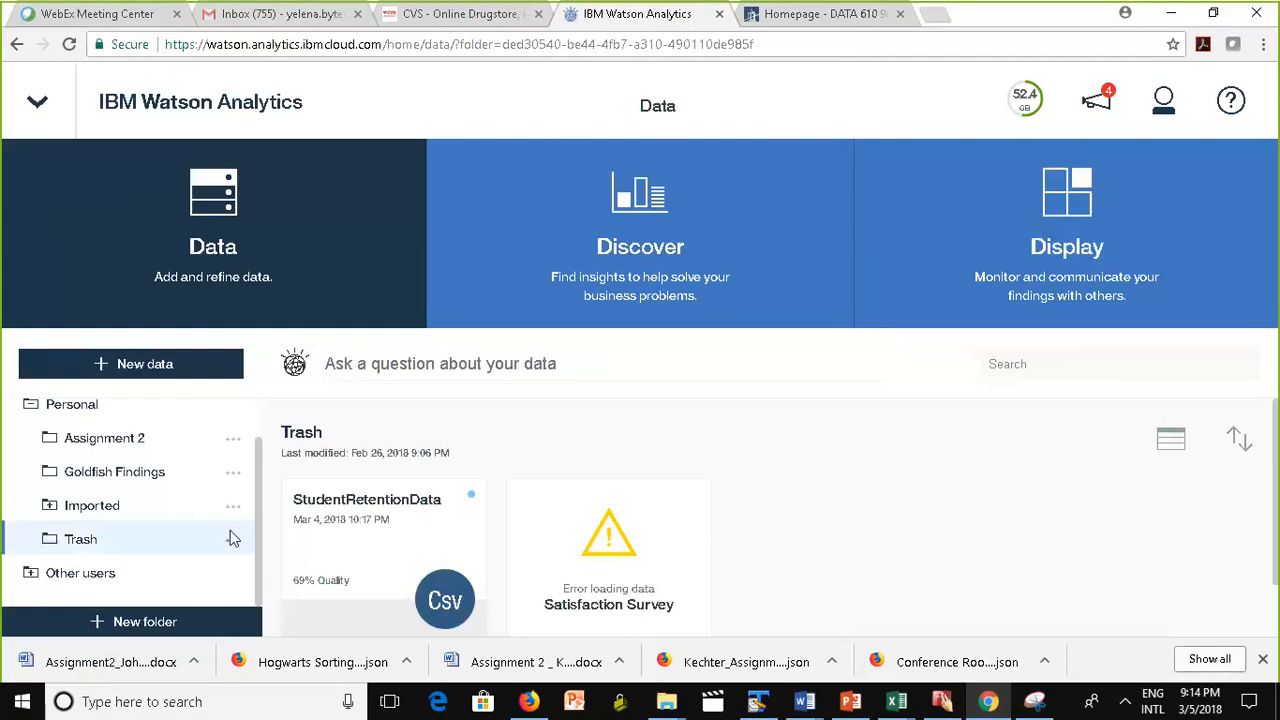
{"action": "scroll", "coordinate": [266, 515], "scroll_direction": "up", "scroll_amount": 1}
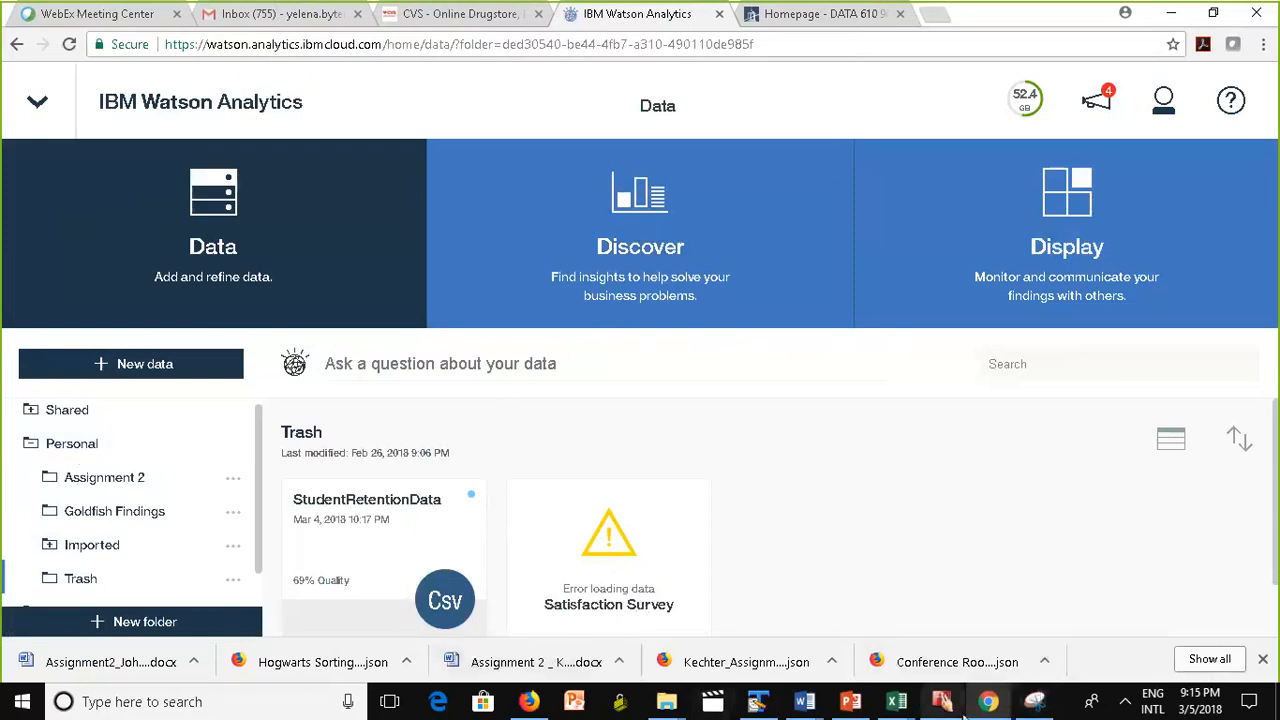
Switch to the PowerPoint walkthrough and go through the Refine Interface and Refining Data – Changing Variable Properties slides.
{"action": "mouse_move", "coordinate": [991, 706]}
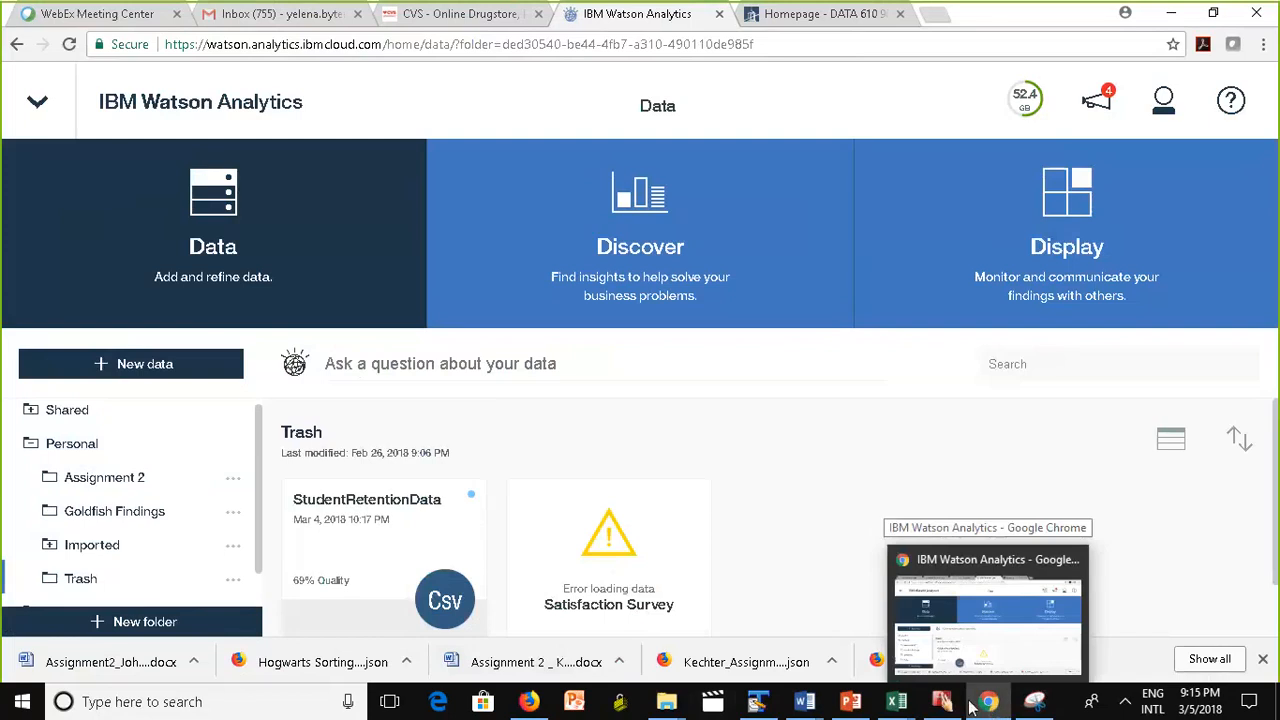
{"action": "left_click", "coordinate": [529, 705]}
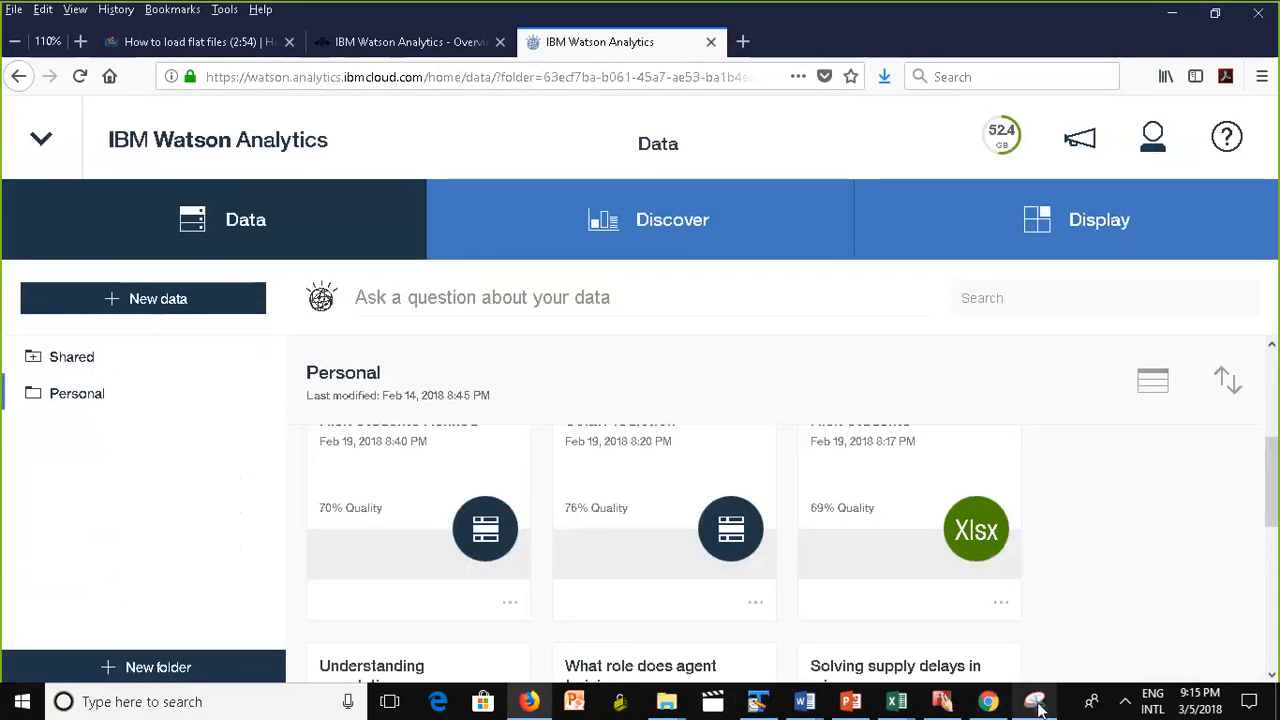
{"action": "left_click", "coordinate": [851, 703]}
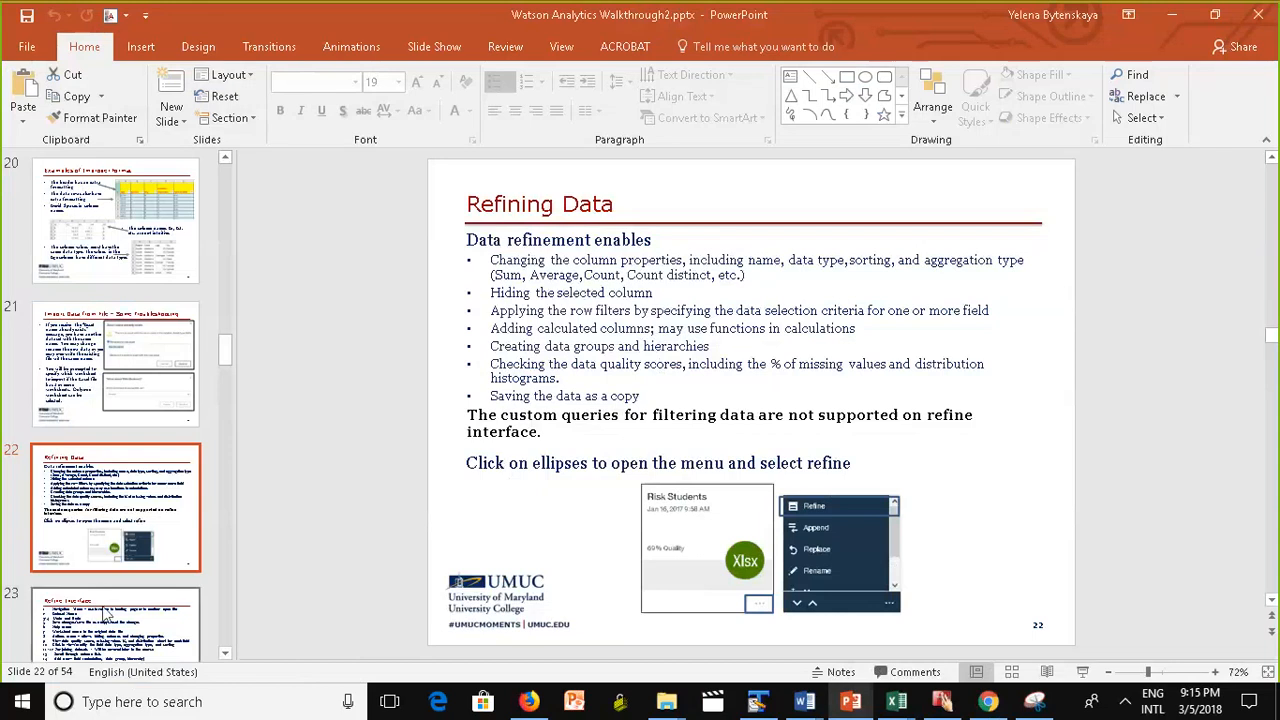
{"action": "left_click", "coordinate": [105, 630]}
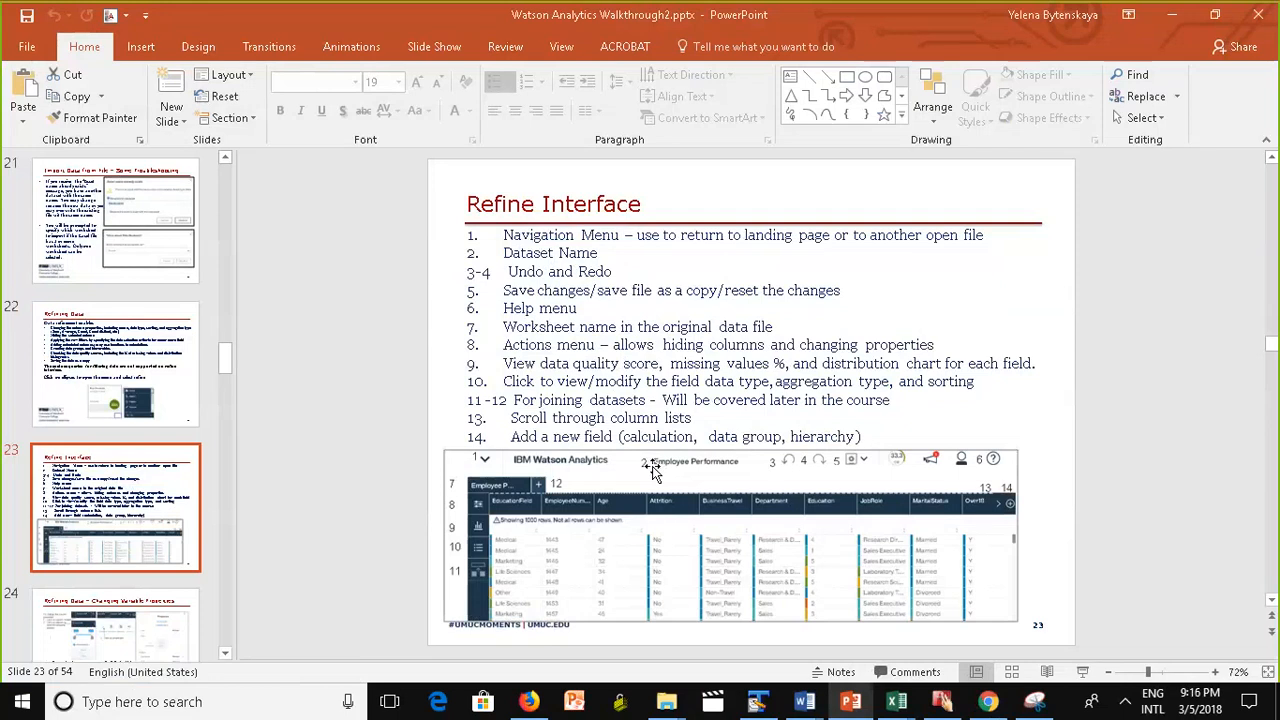
{"action": "left_click", "coordinate": [85, 620]}
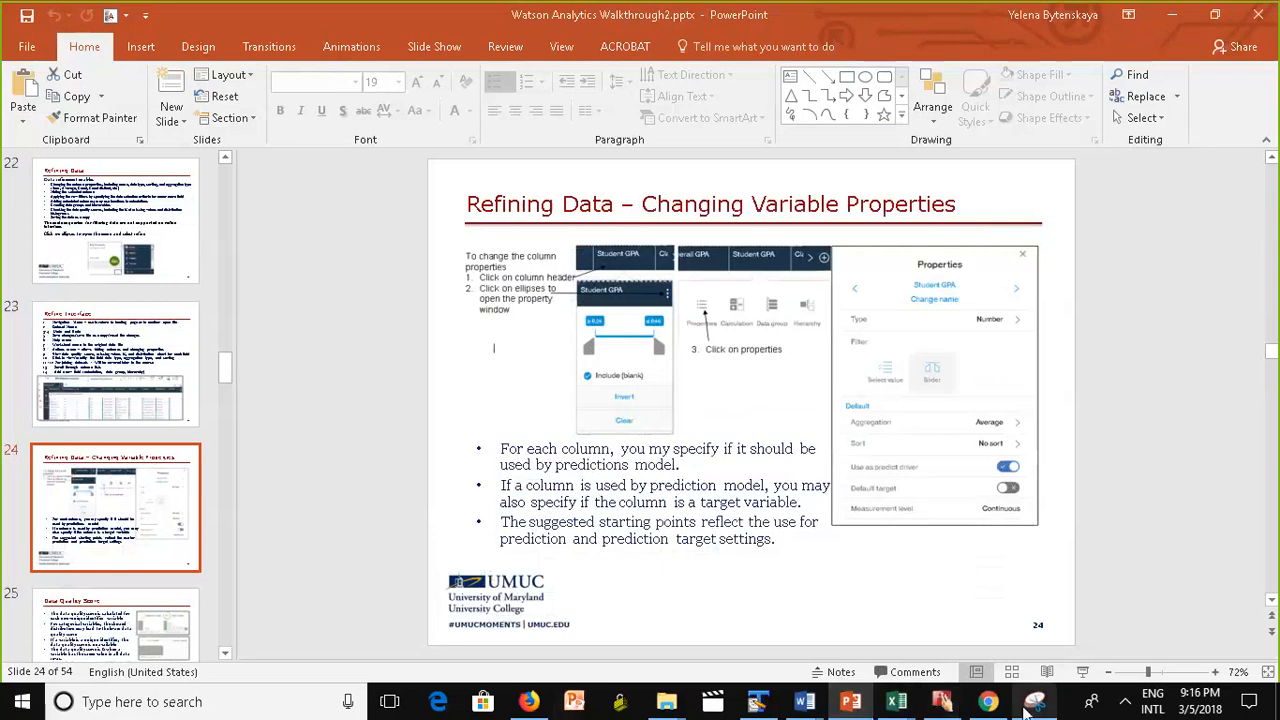
Return to Watson Analytics in Firefox and open the Risk Students 2 data asset in Refine.
{"action": "left_click", "coordinate": [545, 705]}
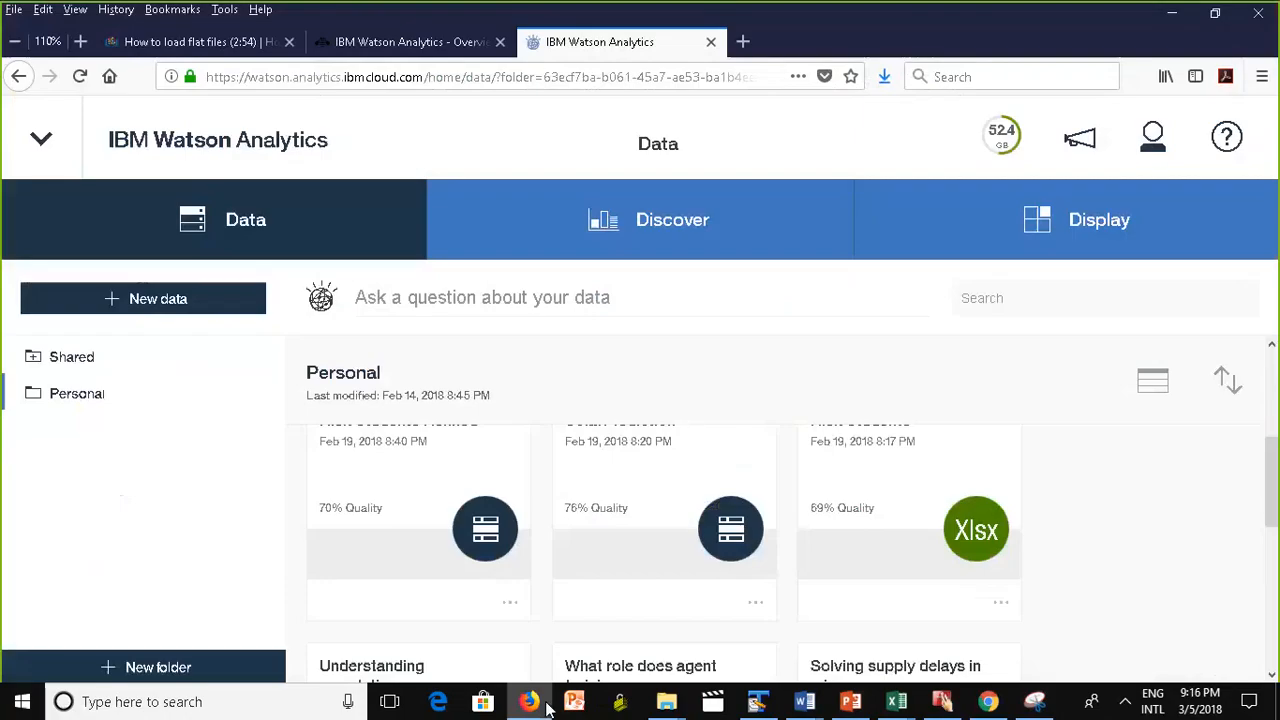
{"action": "scroll", "coordinate": [651, 529], "scroll_direction": "up", "scroll_amount": 4}
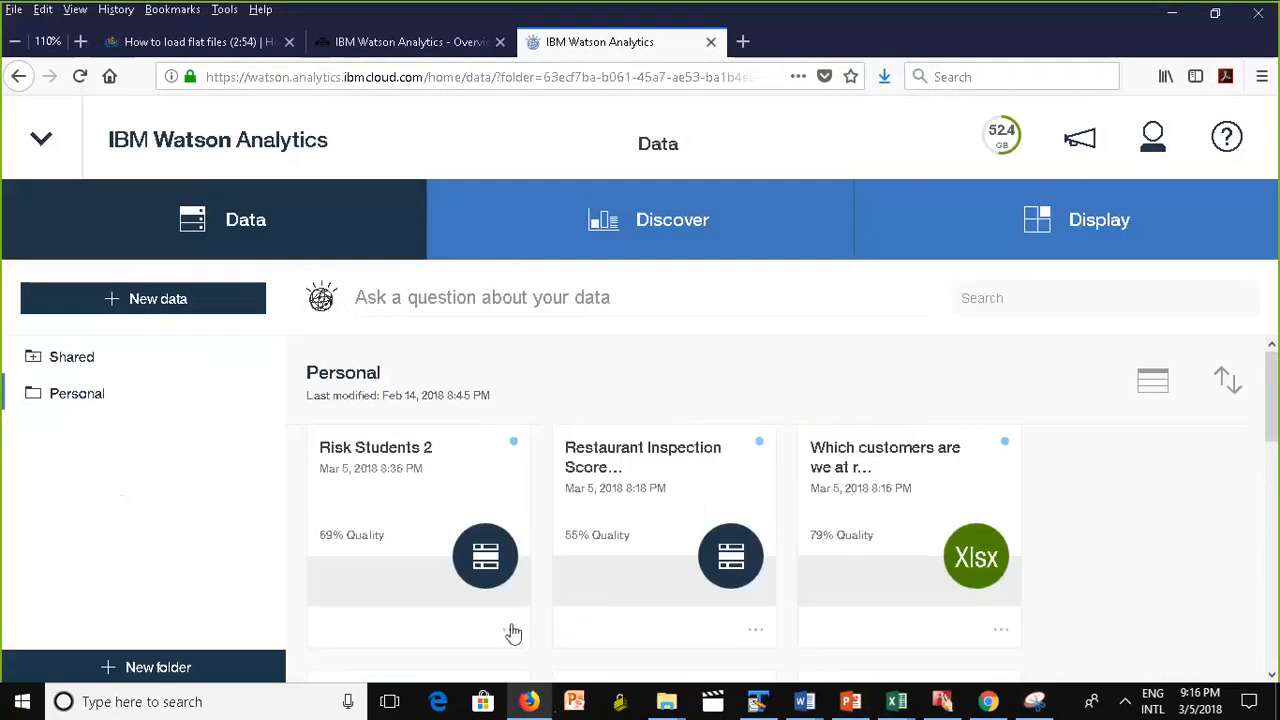
{"action": "left_click", "coordinate": [510, 630]}
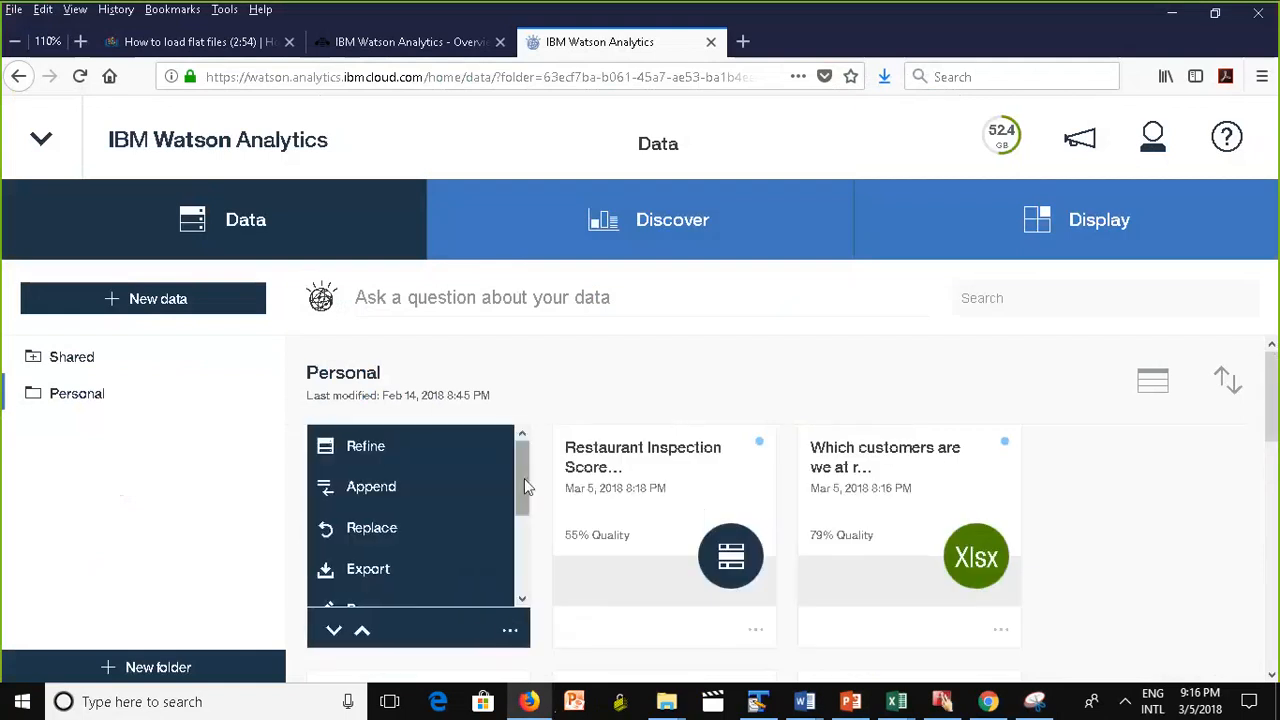
{"action": "left_click", "coordinate": [437, 457]}
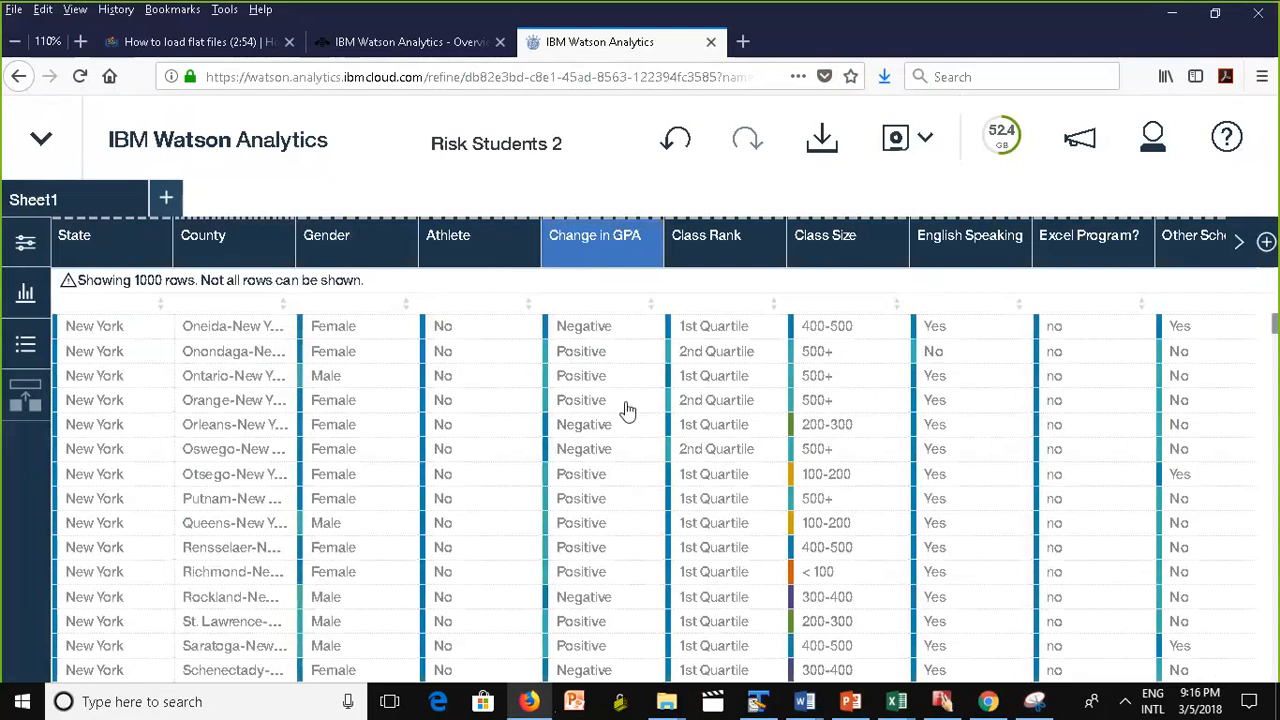
Open the properties of the Change in GPA column.
{"action": "left_click", "coordinate": [590, 250]}
{"action": "left_click", "coordinate": [696, 314]}
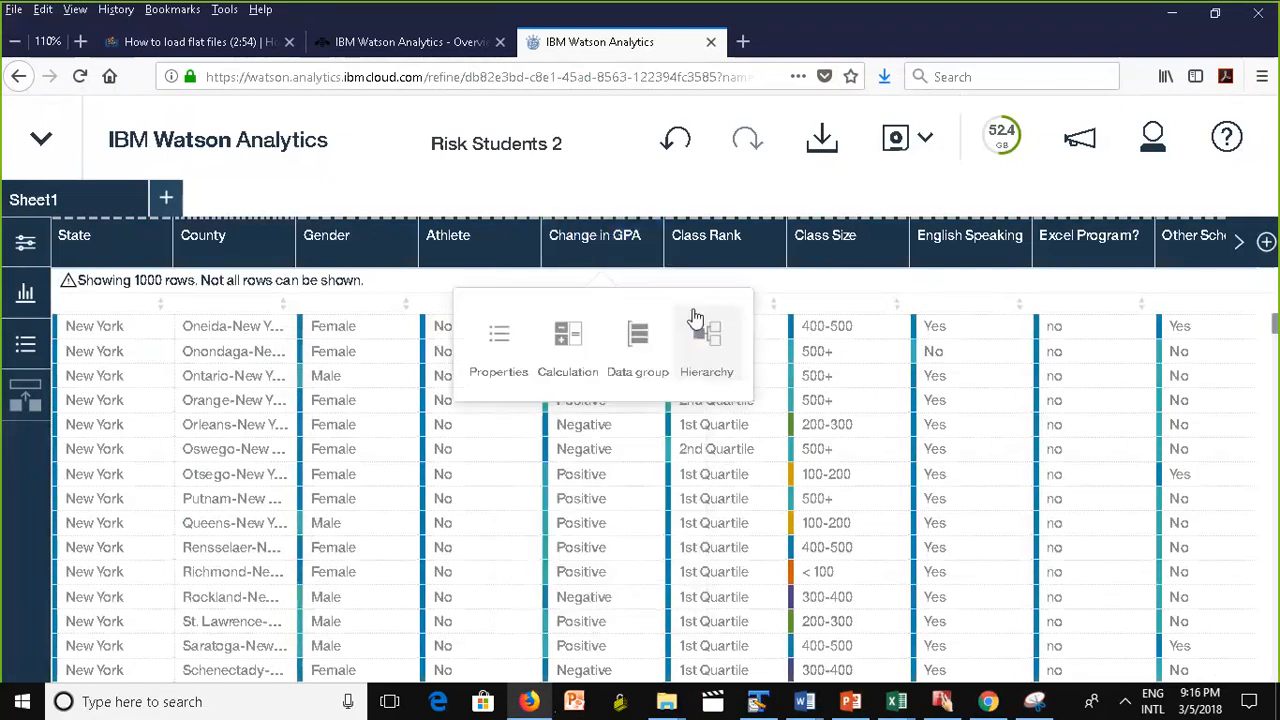
{"action": "left_click", "coordinate": [498, 358]}
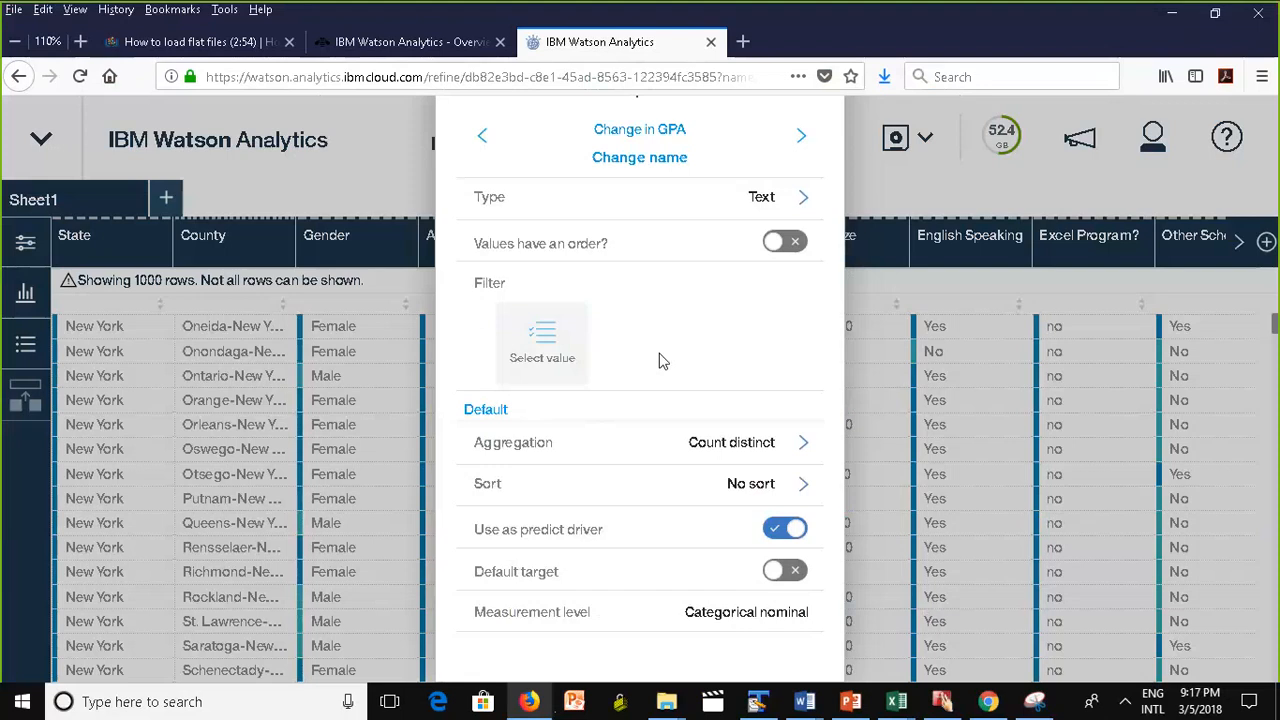
Page through the column properties from Class Rank to Excel Program? and reduce the browser zoom to 100%.
{"action": "left_click", "coordinate": [804, 140]}
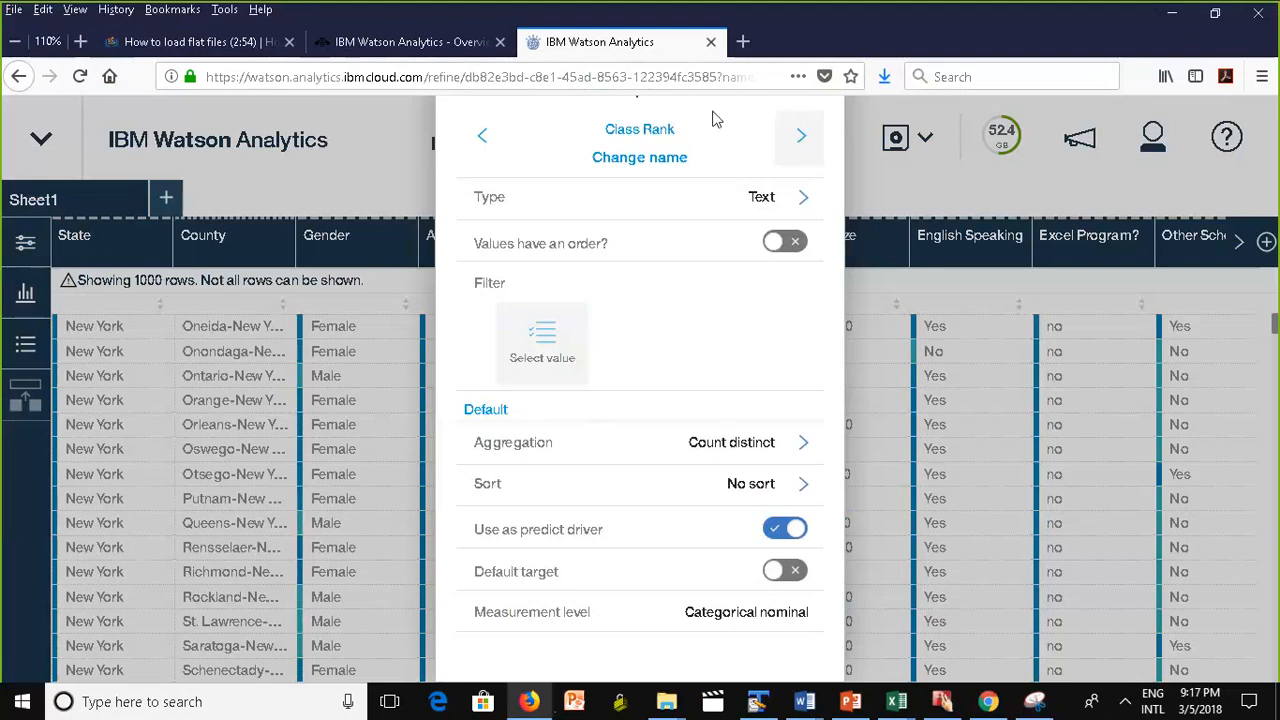
{"action": "left_click", "coordinate": [806, 140]}
{"action": "left_click", "coordinate": [814, 141]}
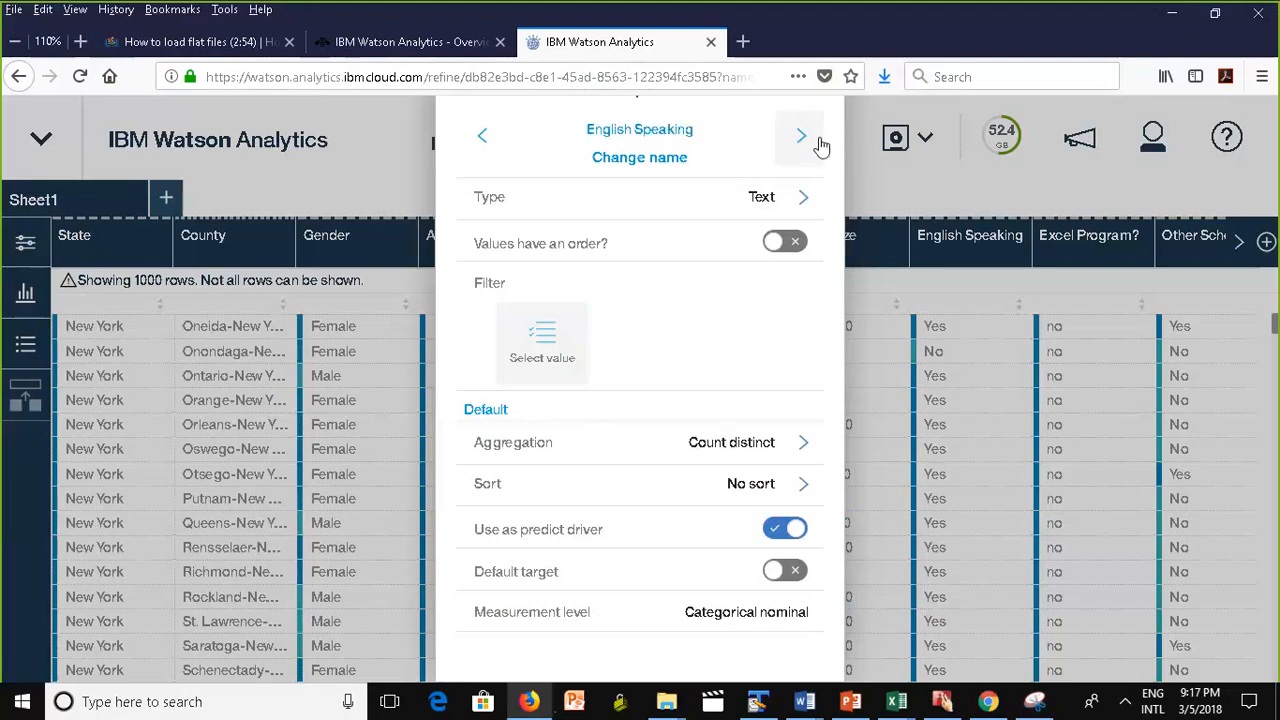
{"action": "left_click", "coordinate": [817, 143]}
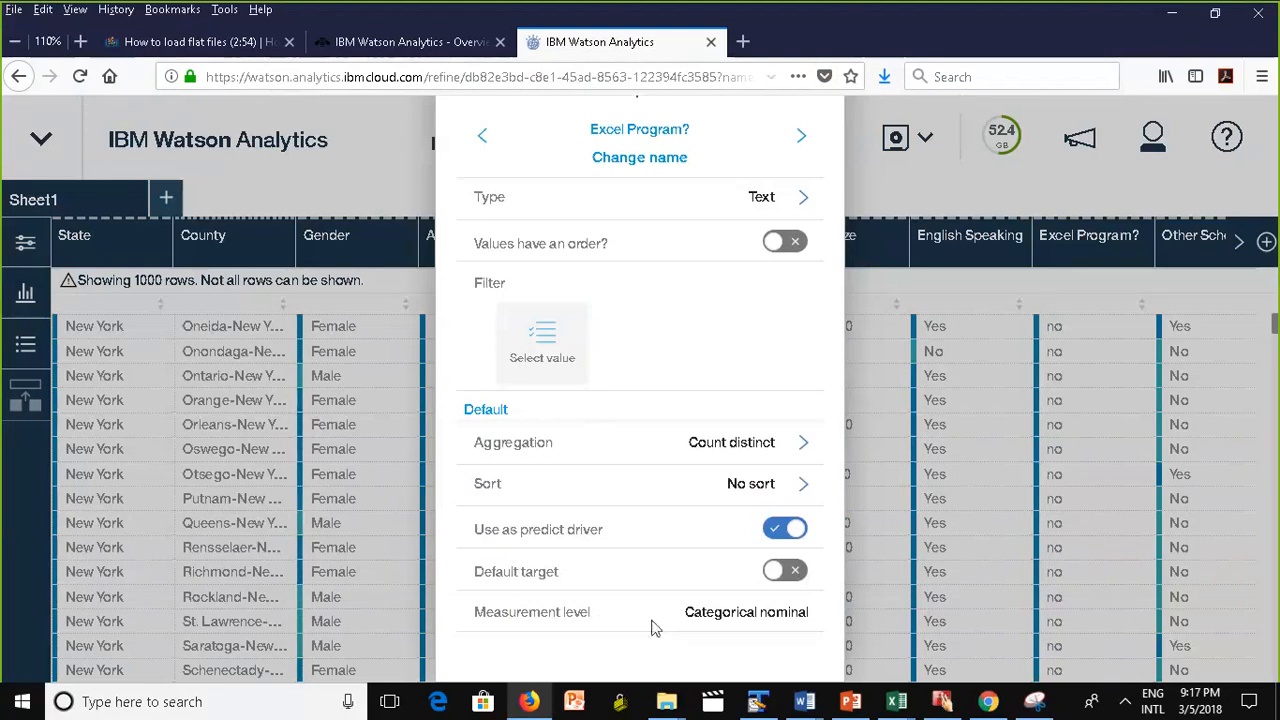
{"action": "left_click", "coordinate": [14, 44]}
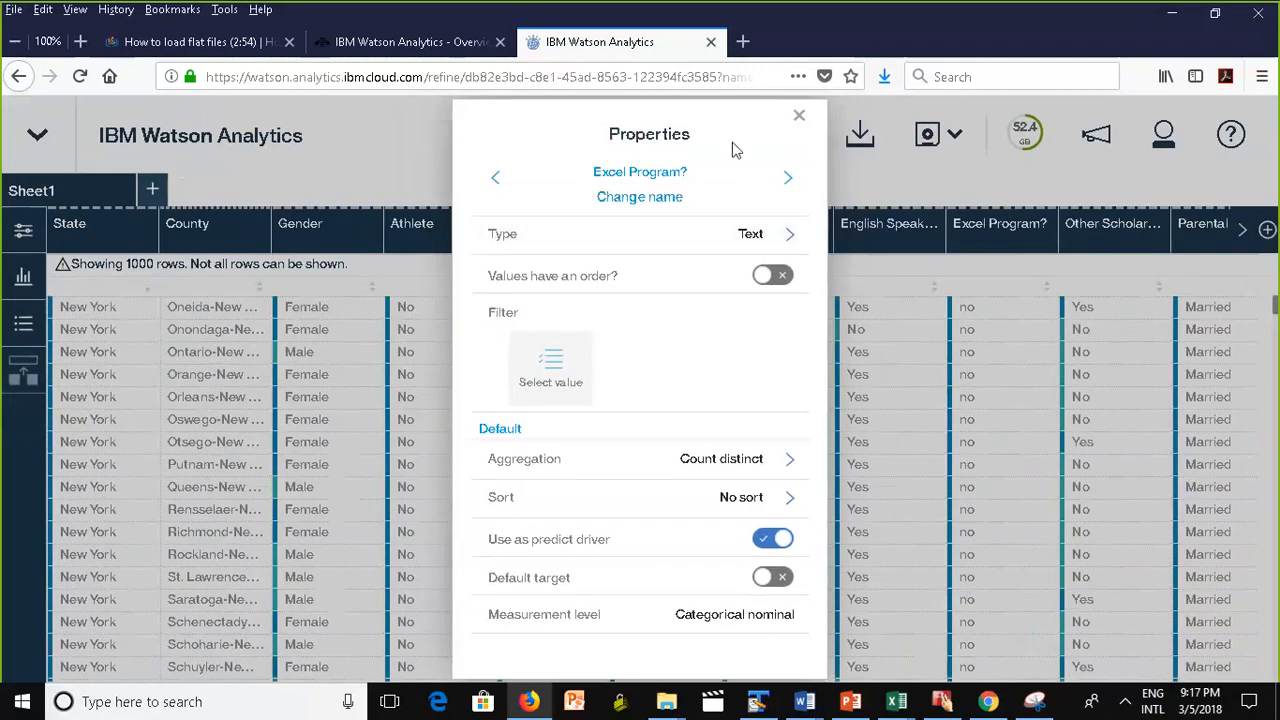
Close the column properties and examine the filter range options of the Infirmary Visits column, leaving them unchanged.
{"action": "left_click", "coordinate": [799, 118]}
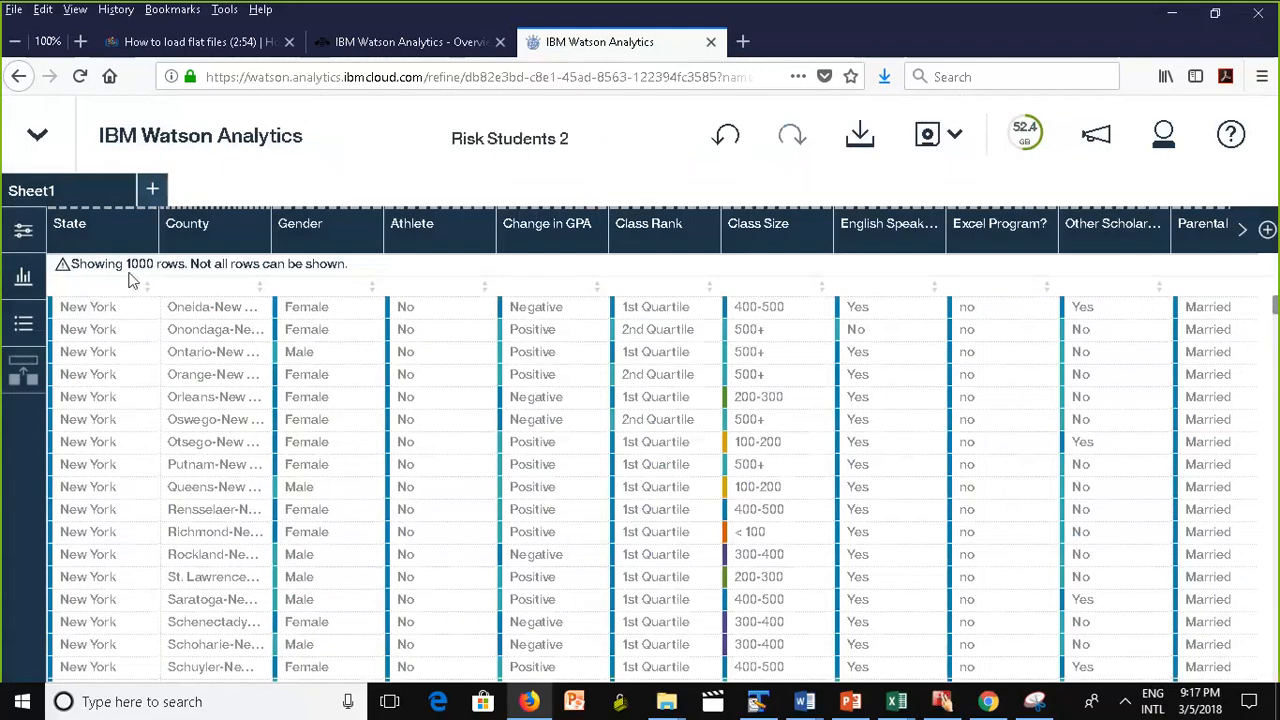
{"action": "left_click", "coordinate": [1240, 232]}
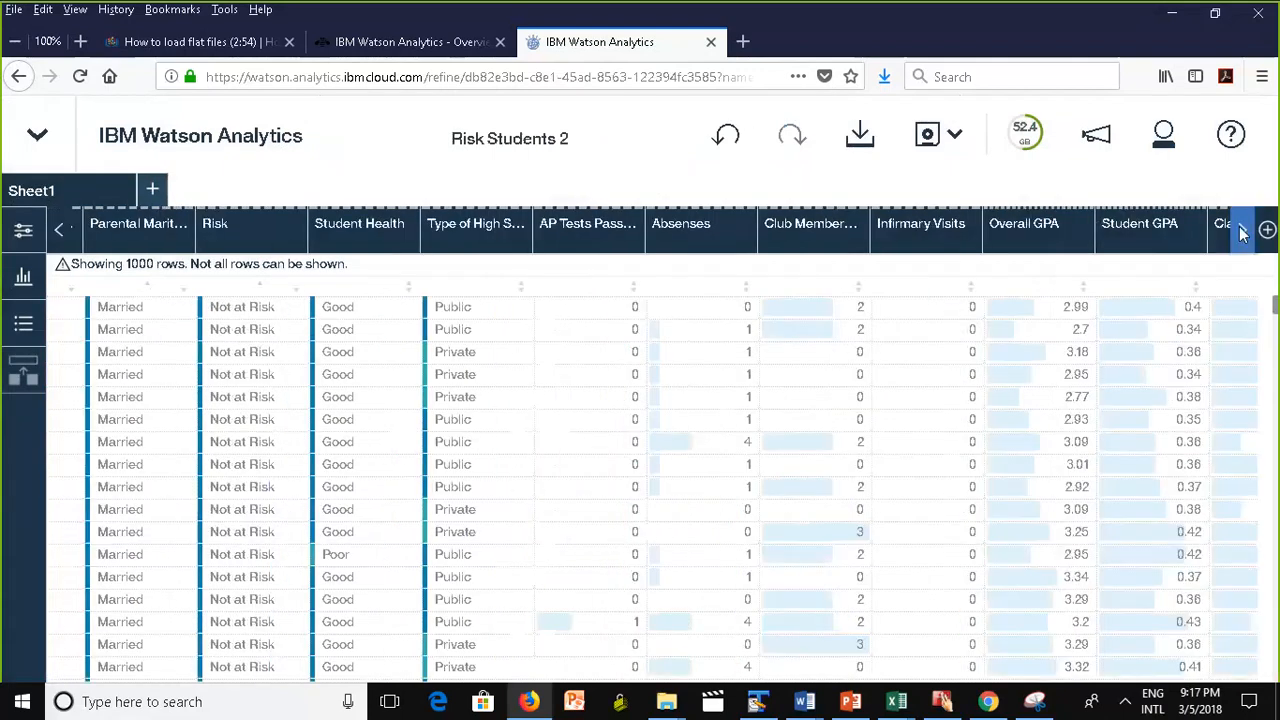
{"action": "left_click", "coordinate": [919, 230]}
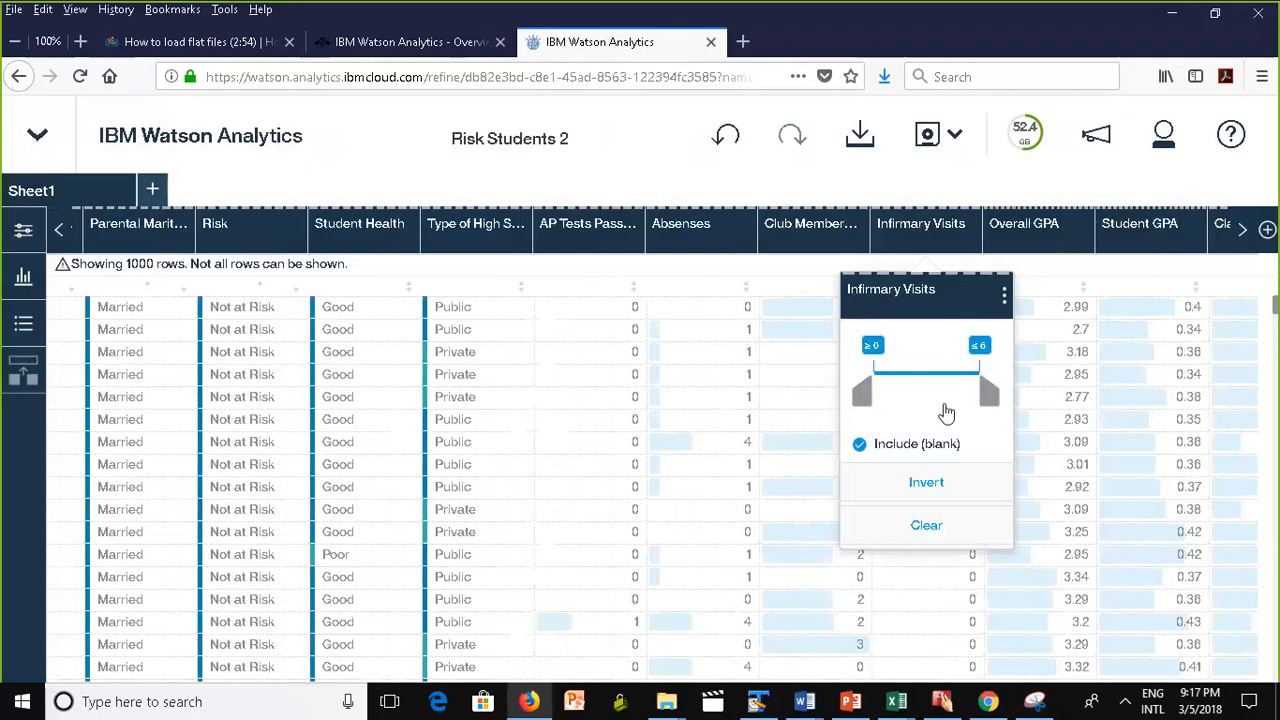
{"action": "left_click", "coordinate": [425, 150]}
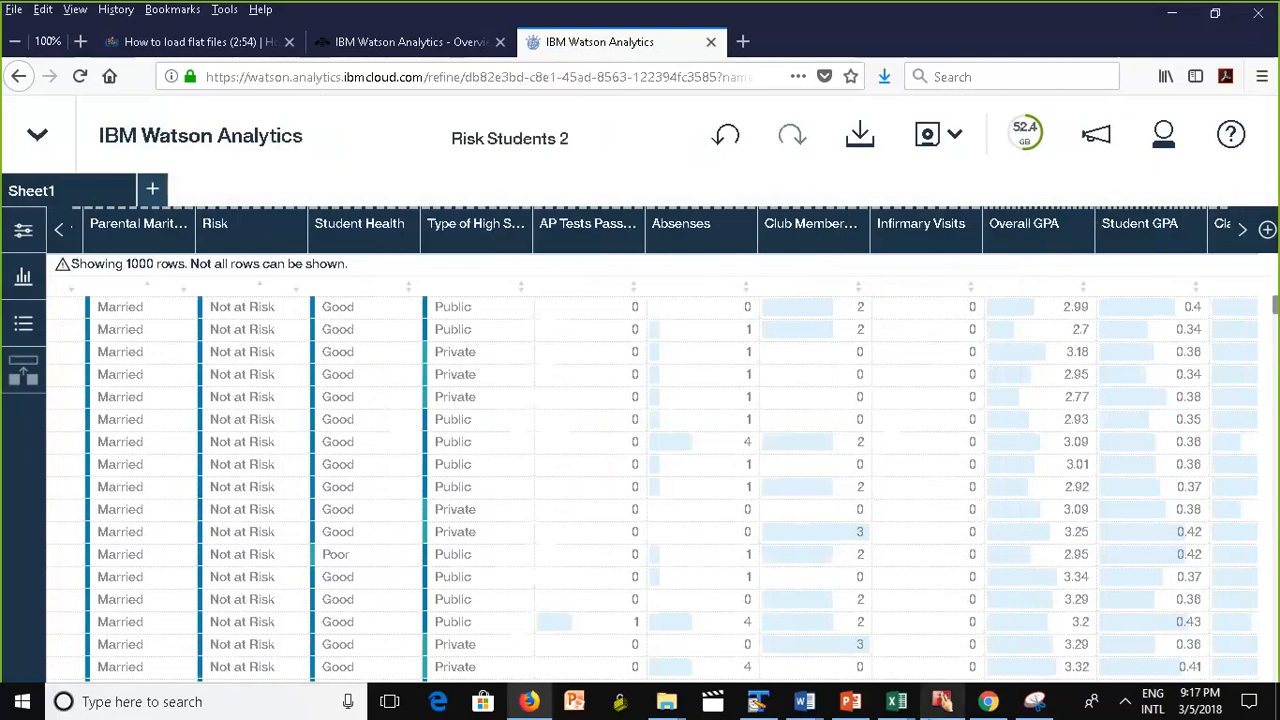
Switch to the PowerPoint walkthrough and go through the Data Quality Score slide to the Adding New Calculation Column slide.
{"action": "left_click", "coordinate": [849, 703]}
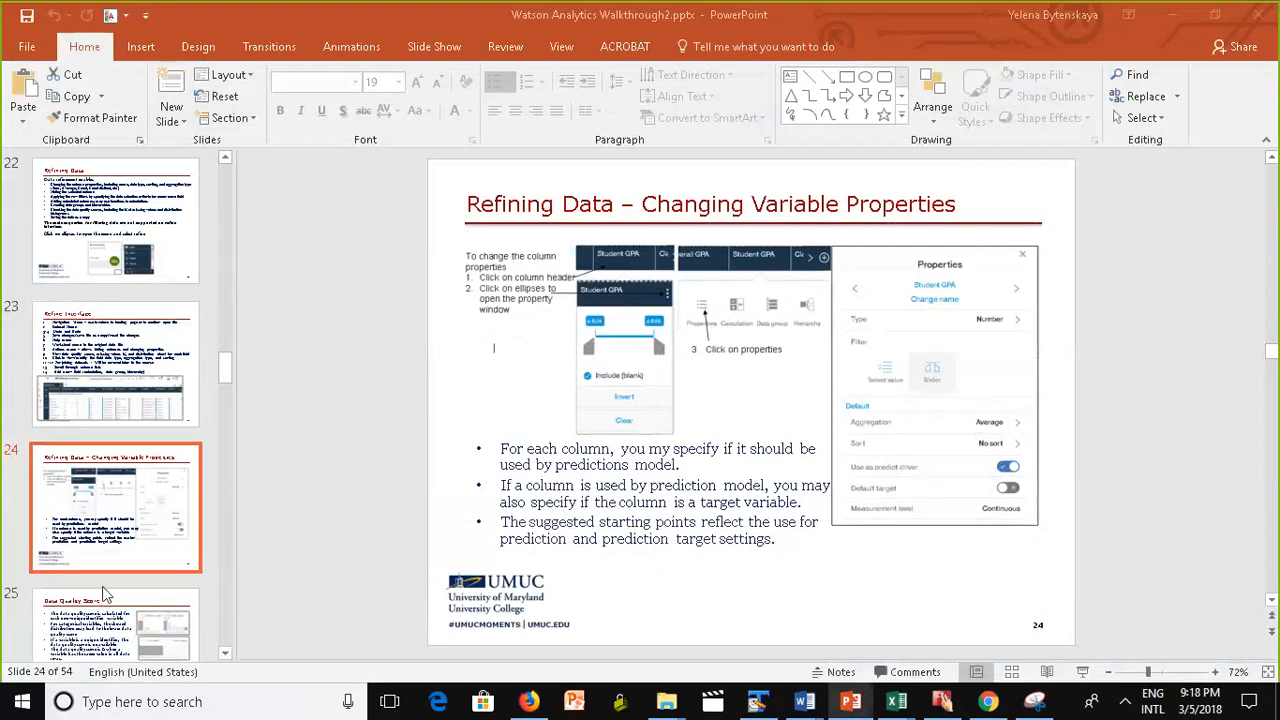
{"action": "left_click", "coordinate": [140, 650]}
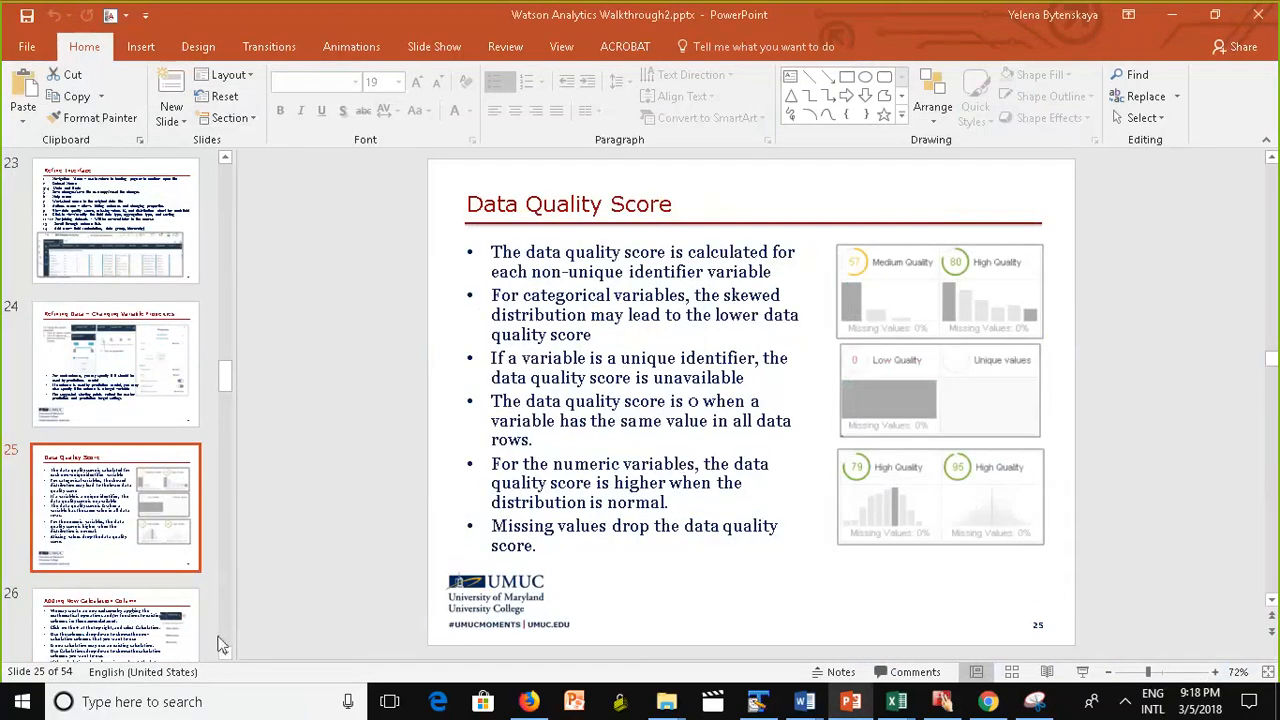
{"action": "left_click", "coordinate": [100, 628]}
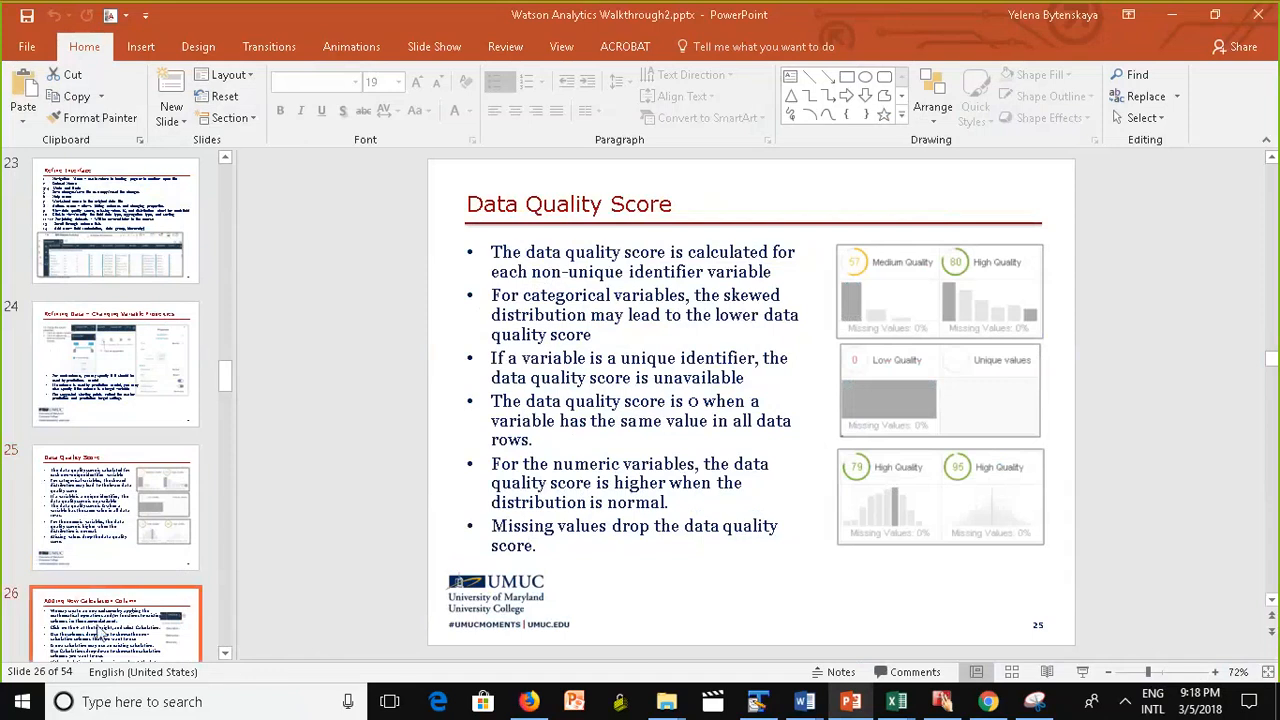